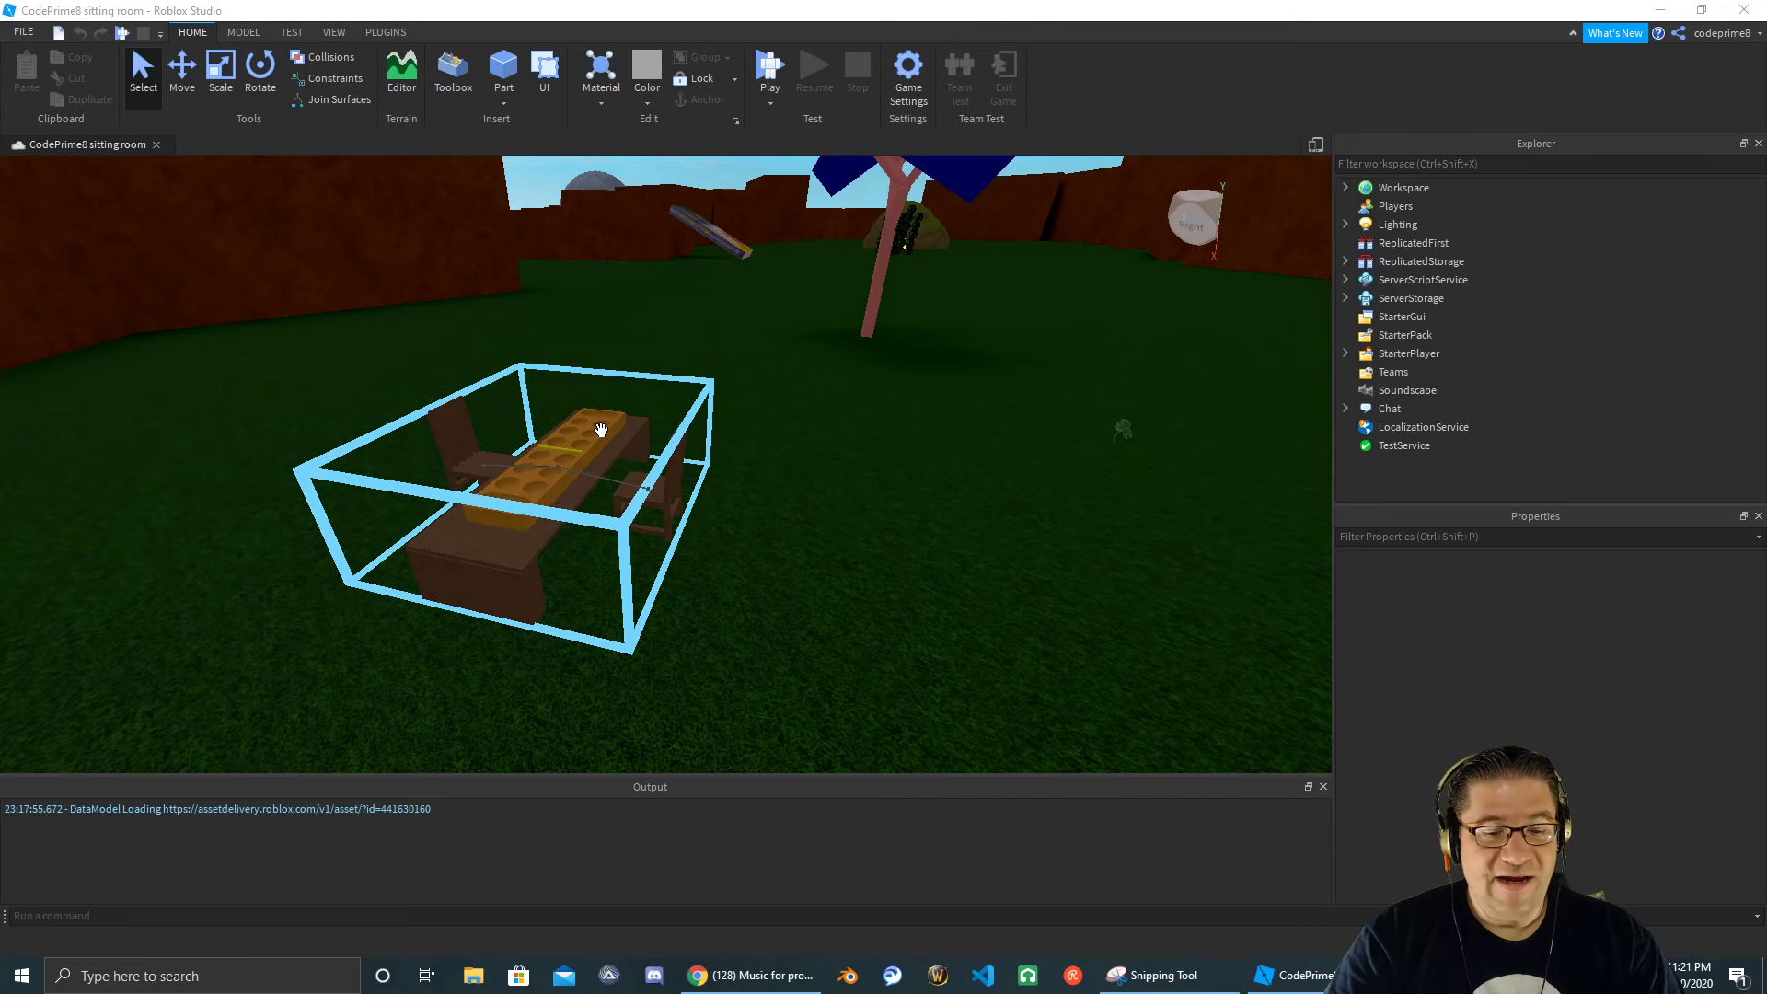
left_click(601, 430)
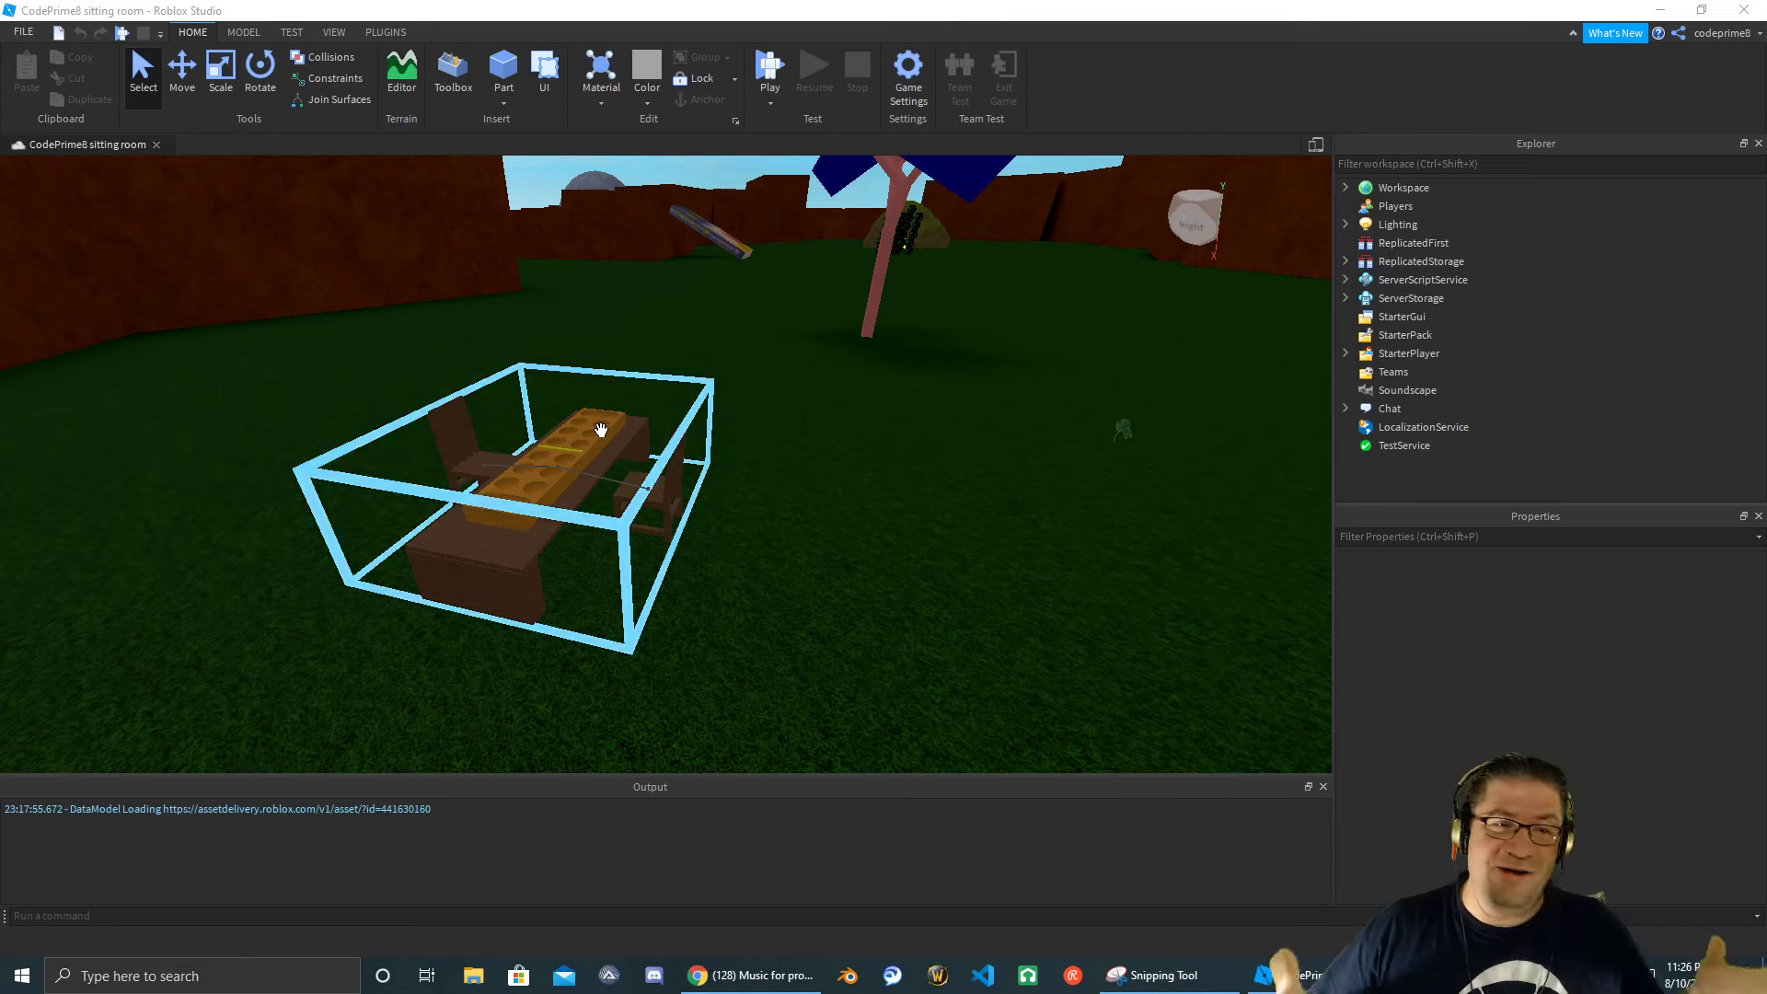
left_click(601, 431)
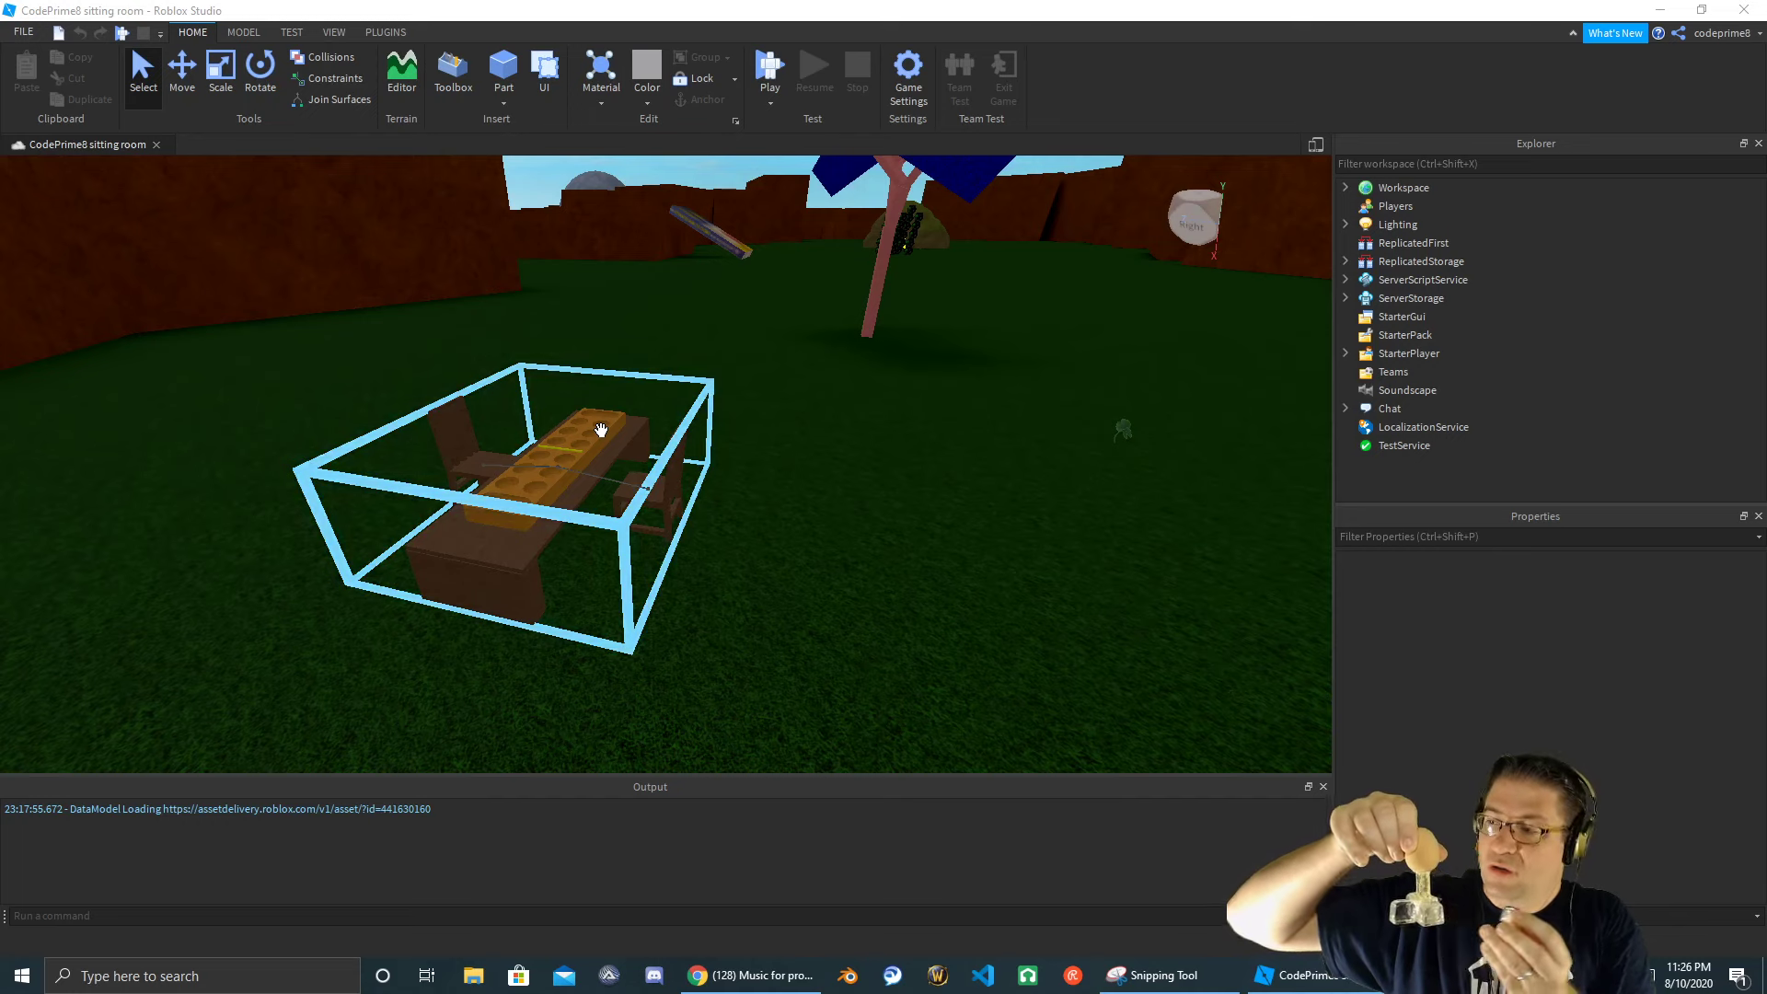
left_click(601, 430)
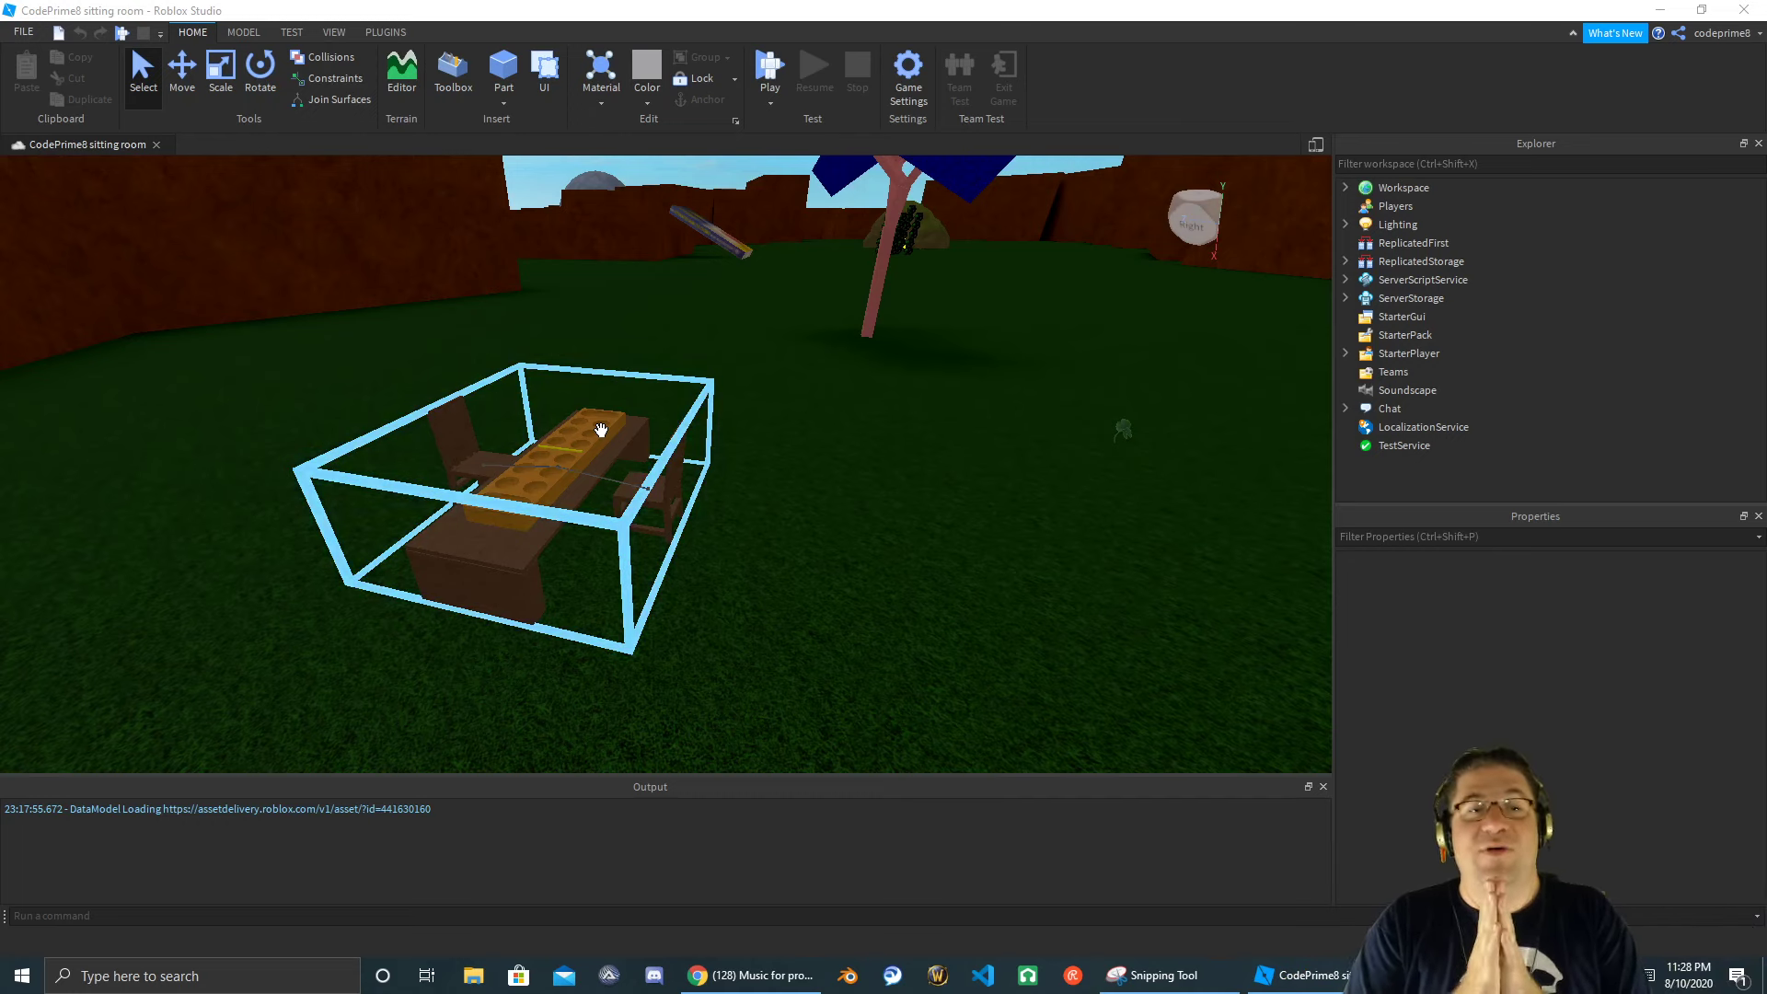
left_click(638, 235)
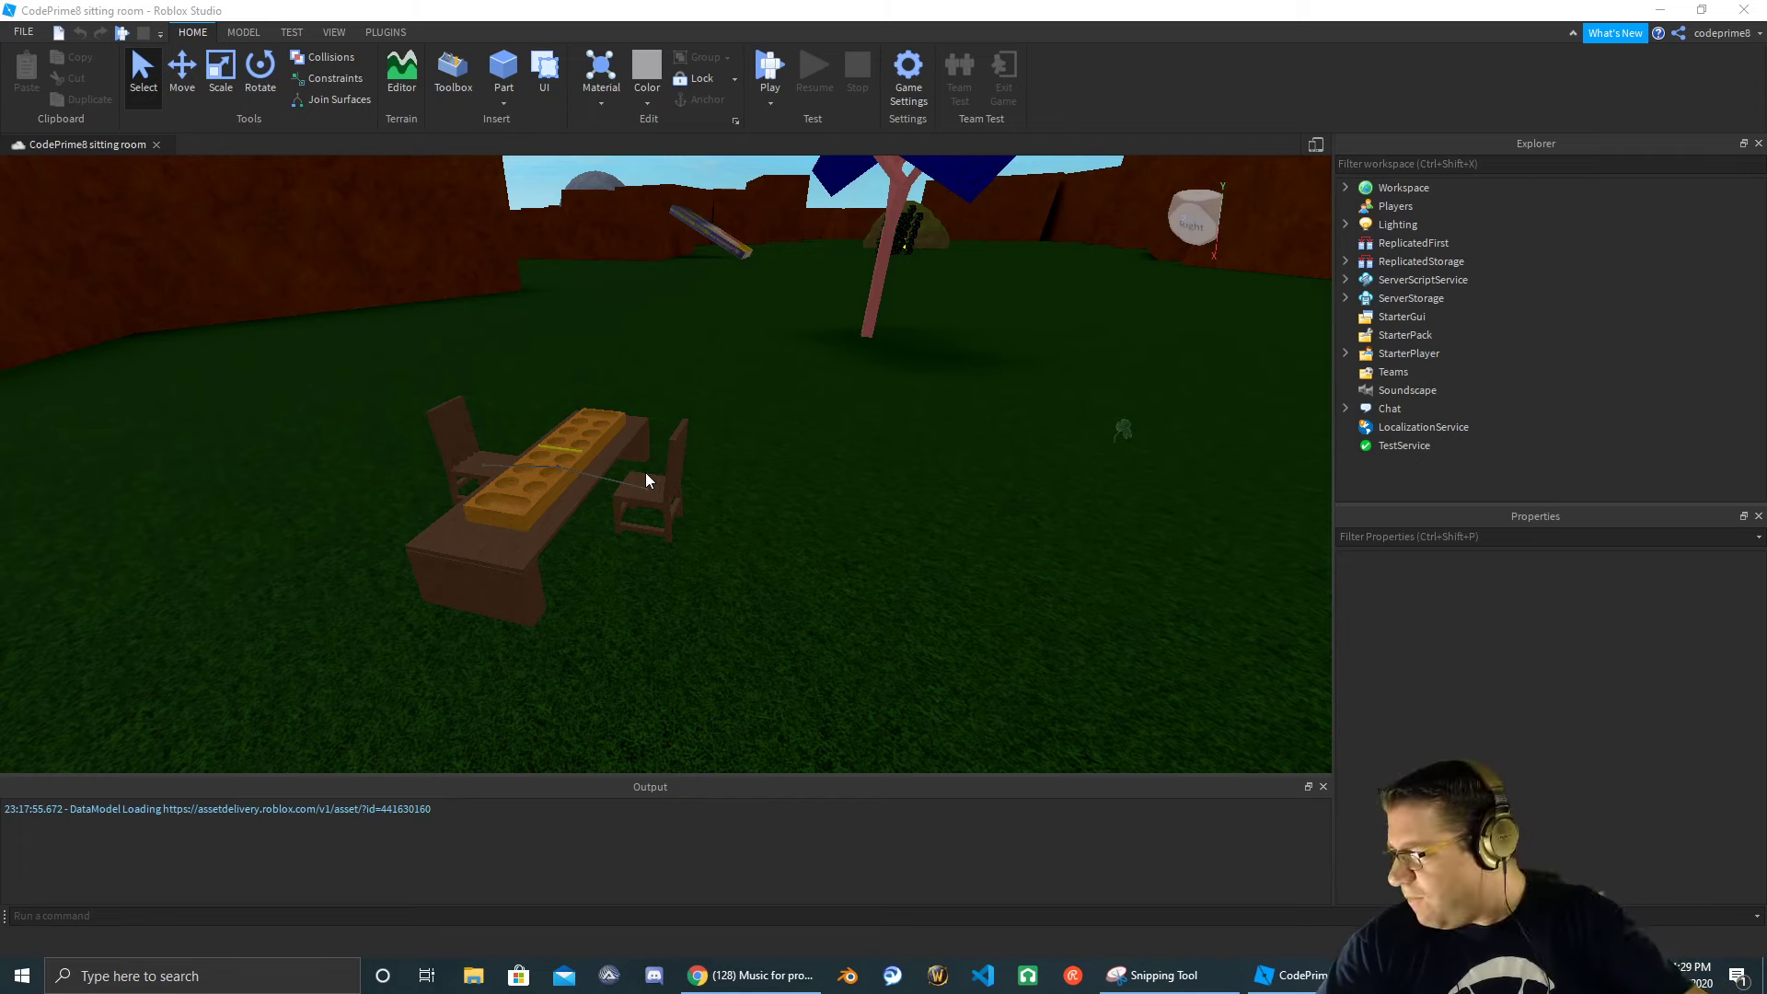
- Examine the Mancala table, its board and chairs, and the surrounding terrain from several angles and distances
right_click_drag(761, 530, 767, 532)
scroll(766, 530, "down", 2)
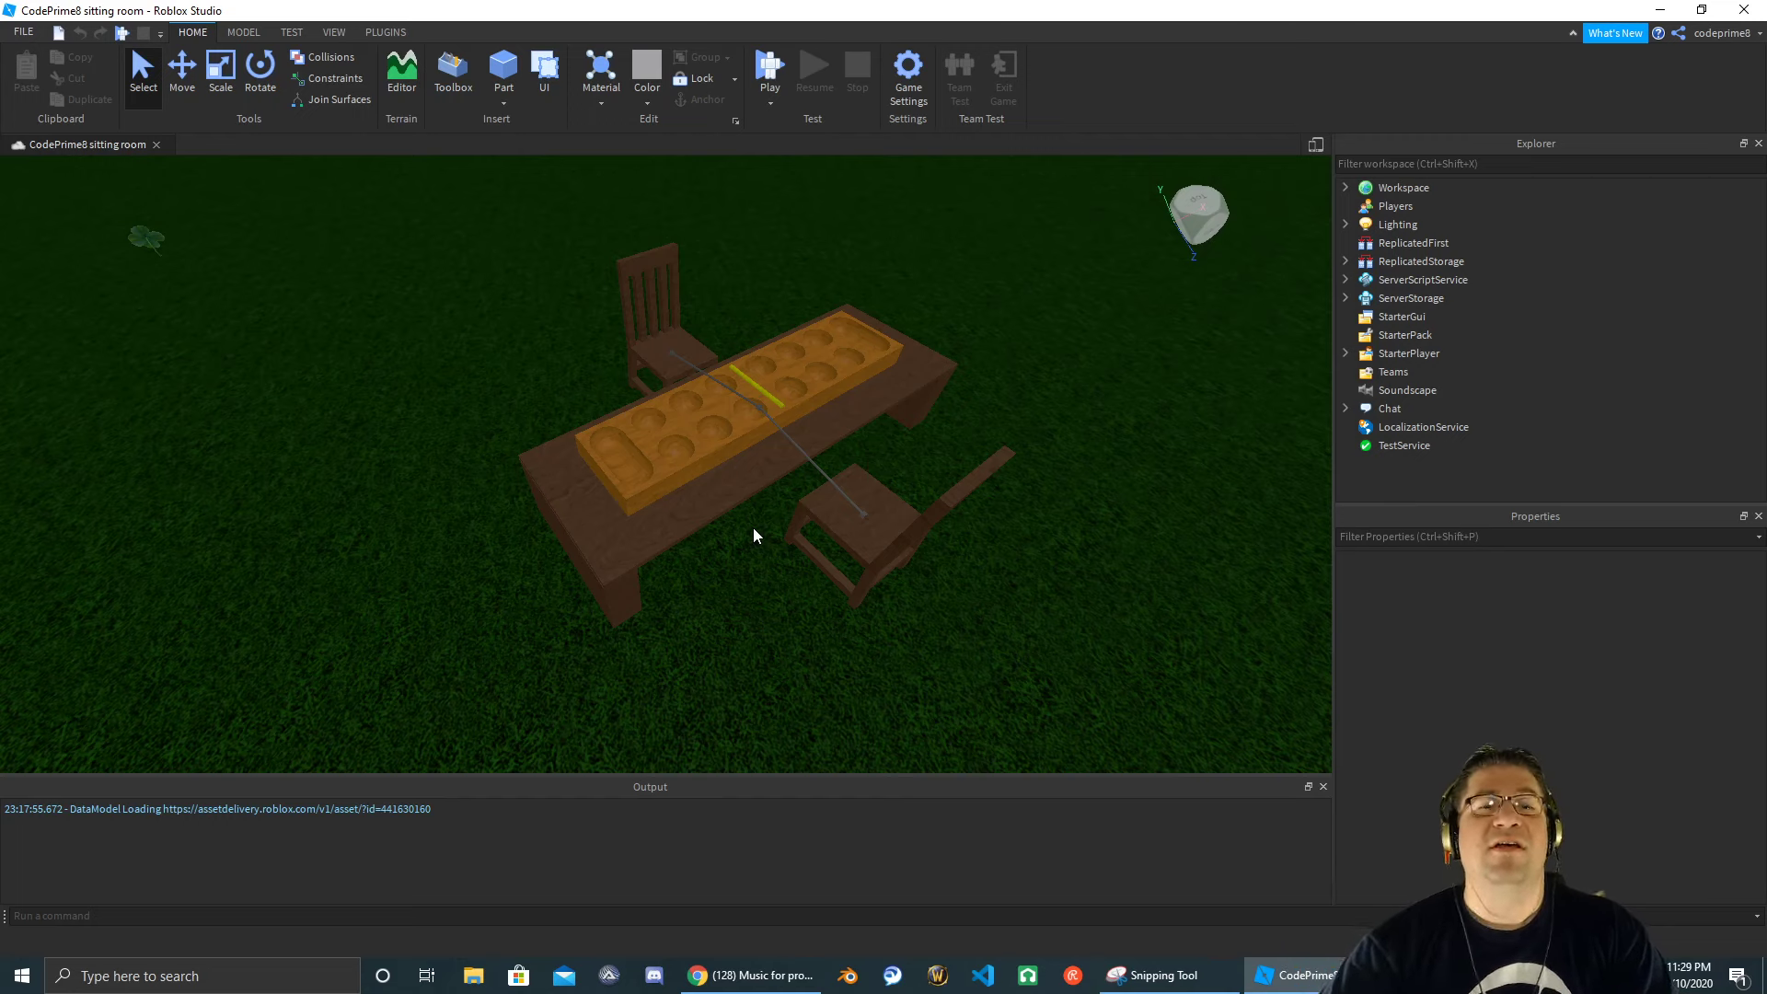
right_click_drag(753, 528, 747, 477)
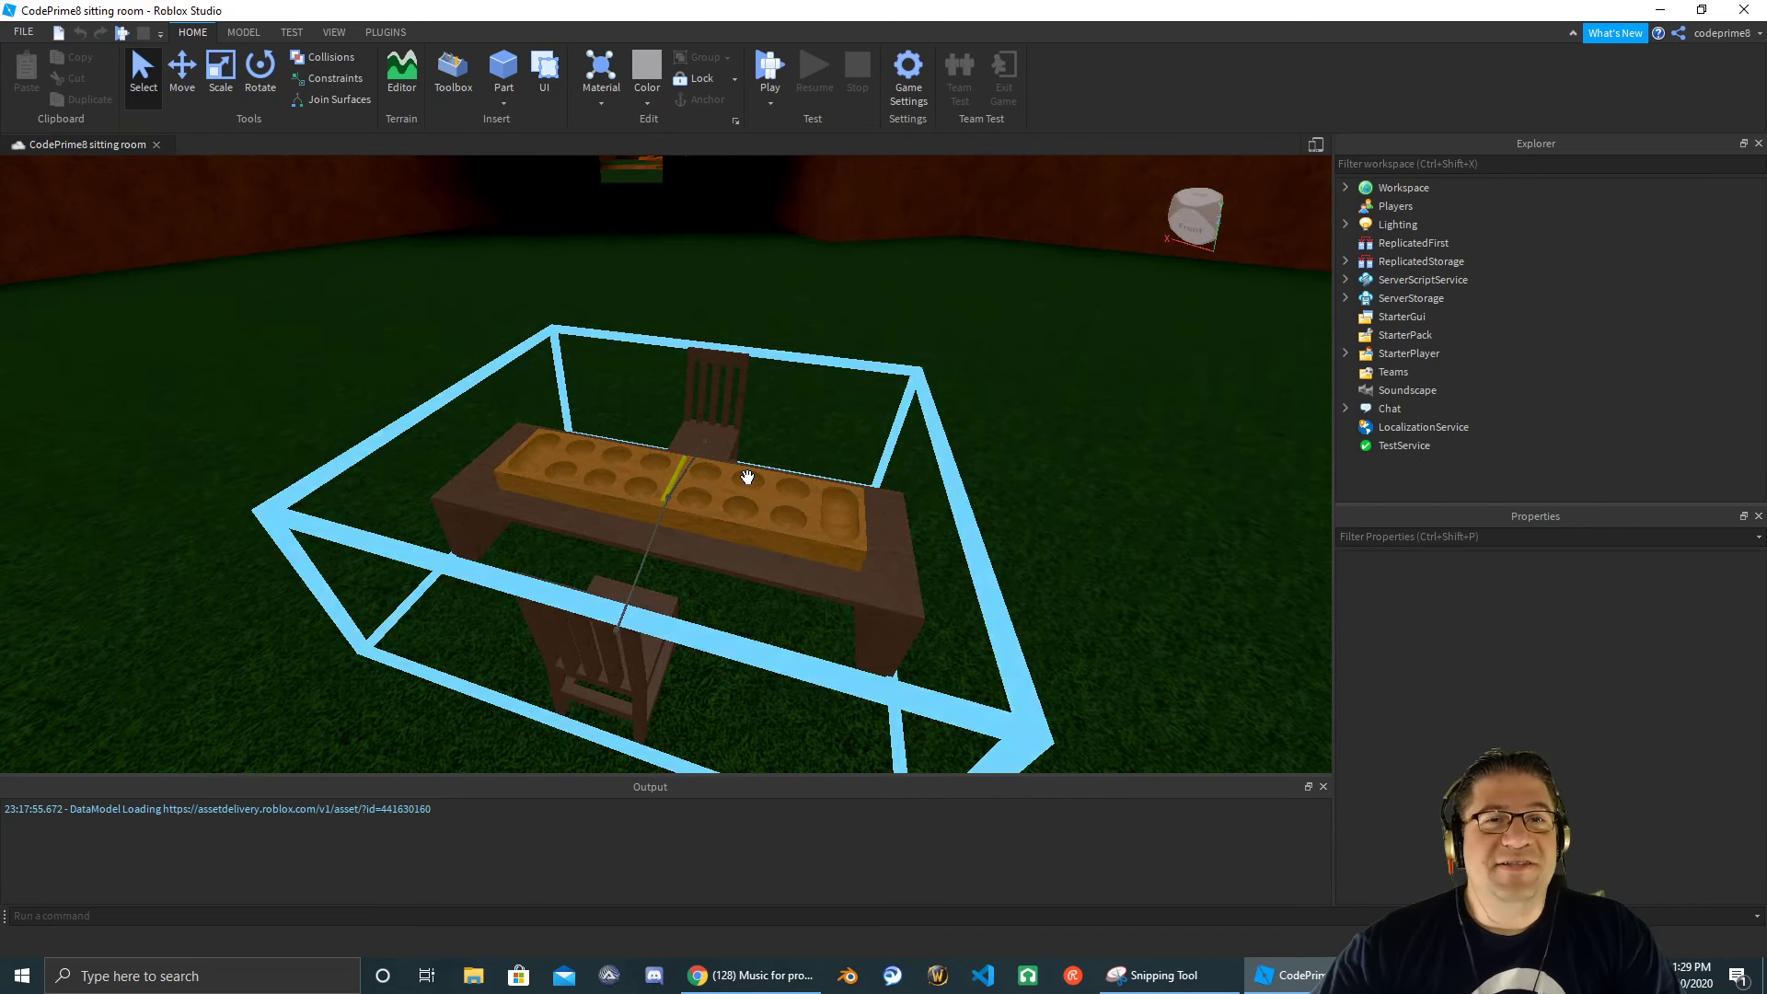
key("a")
right_click_drag(816, 432, 817, 432)
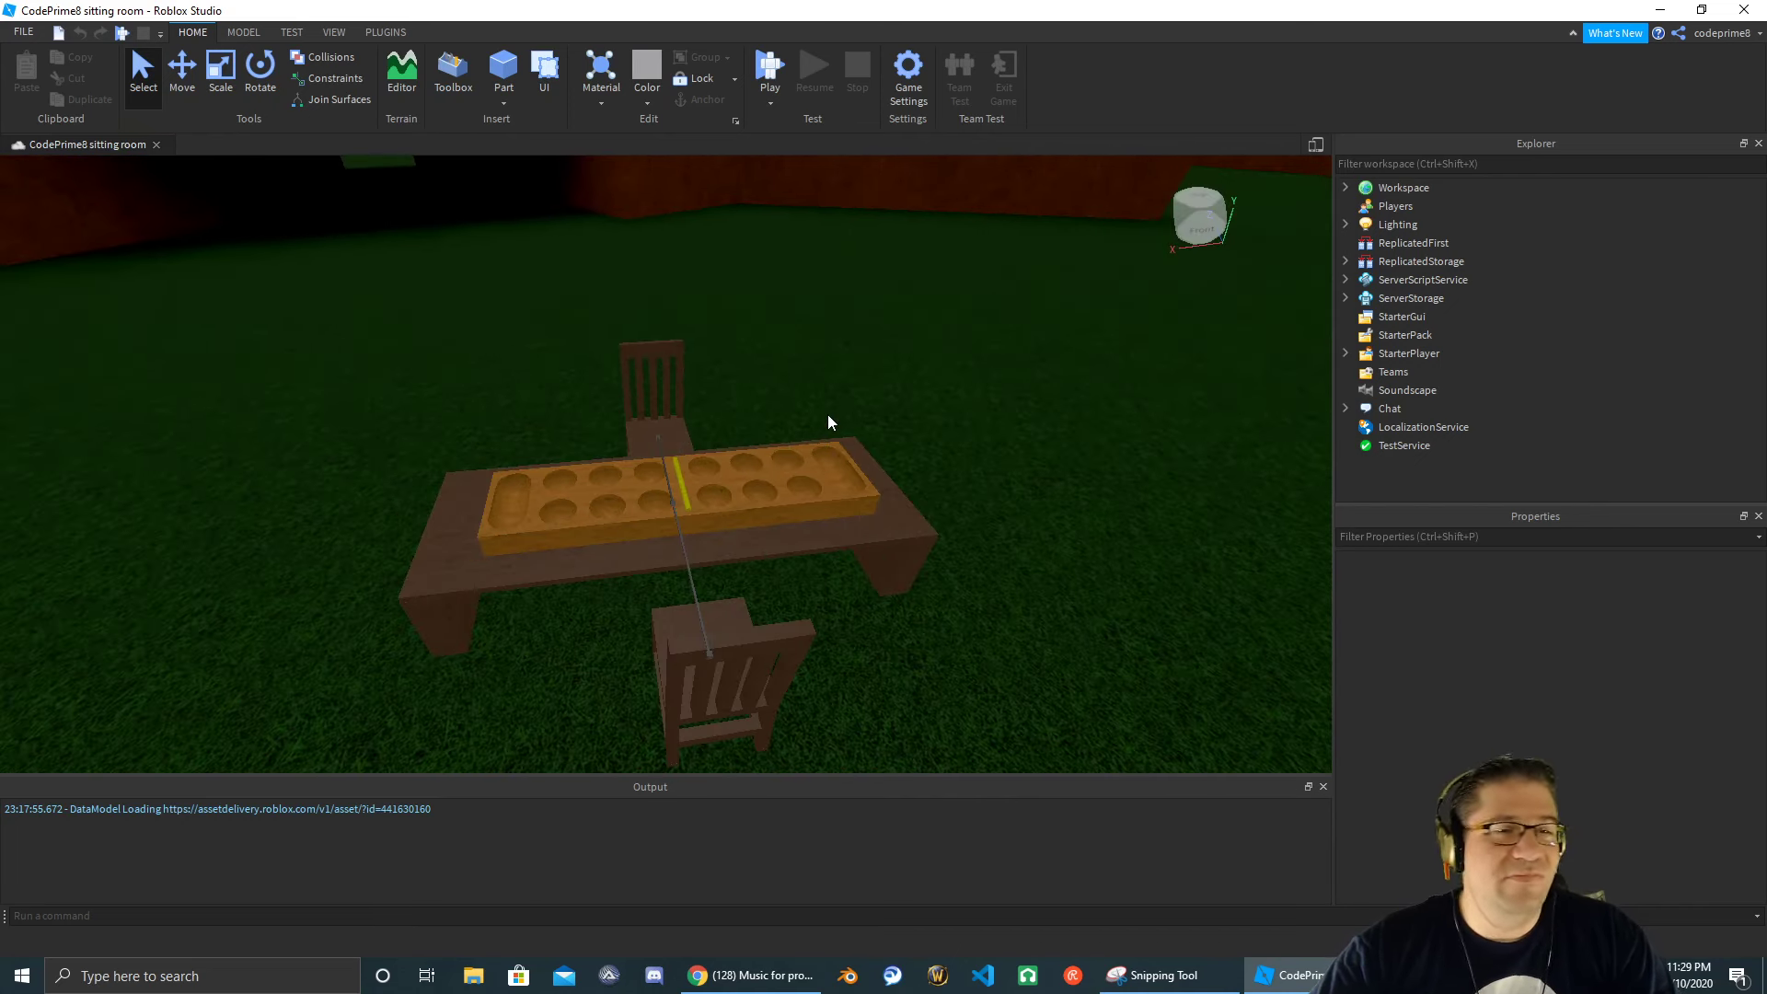
right_click_drag(826, 423, 820, 424)
key("d")
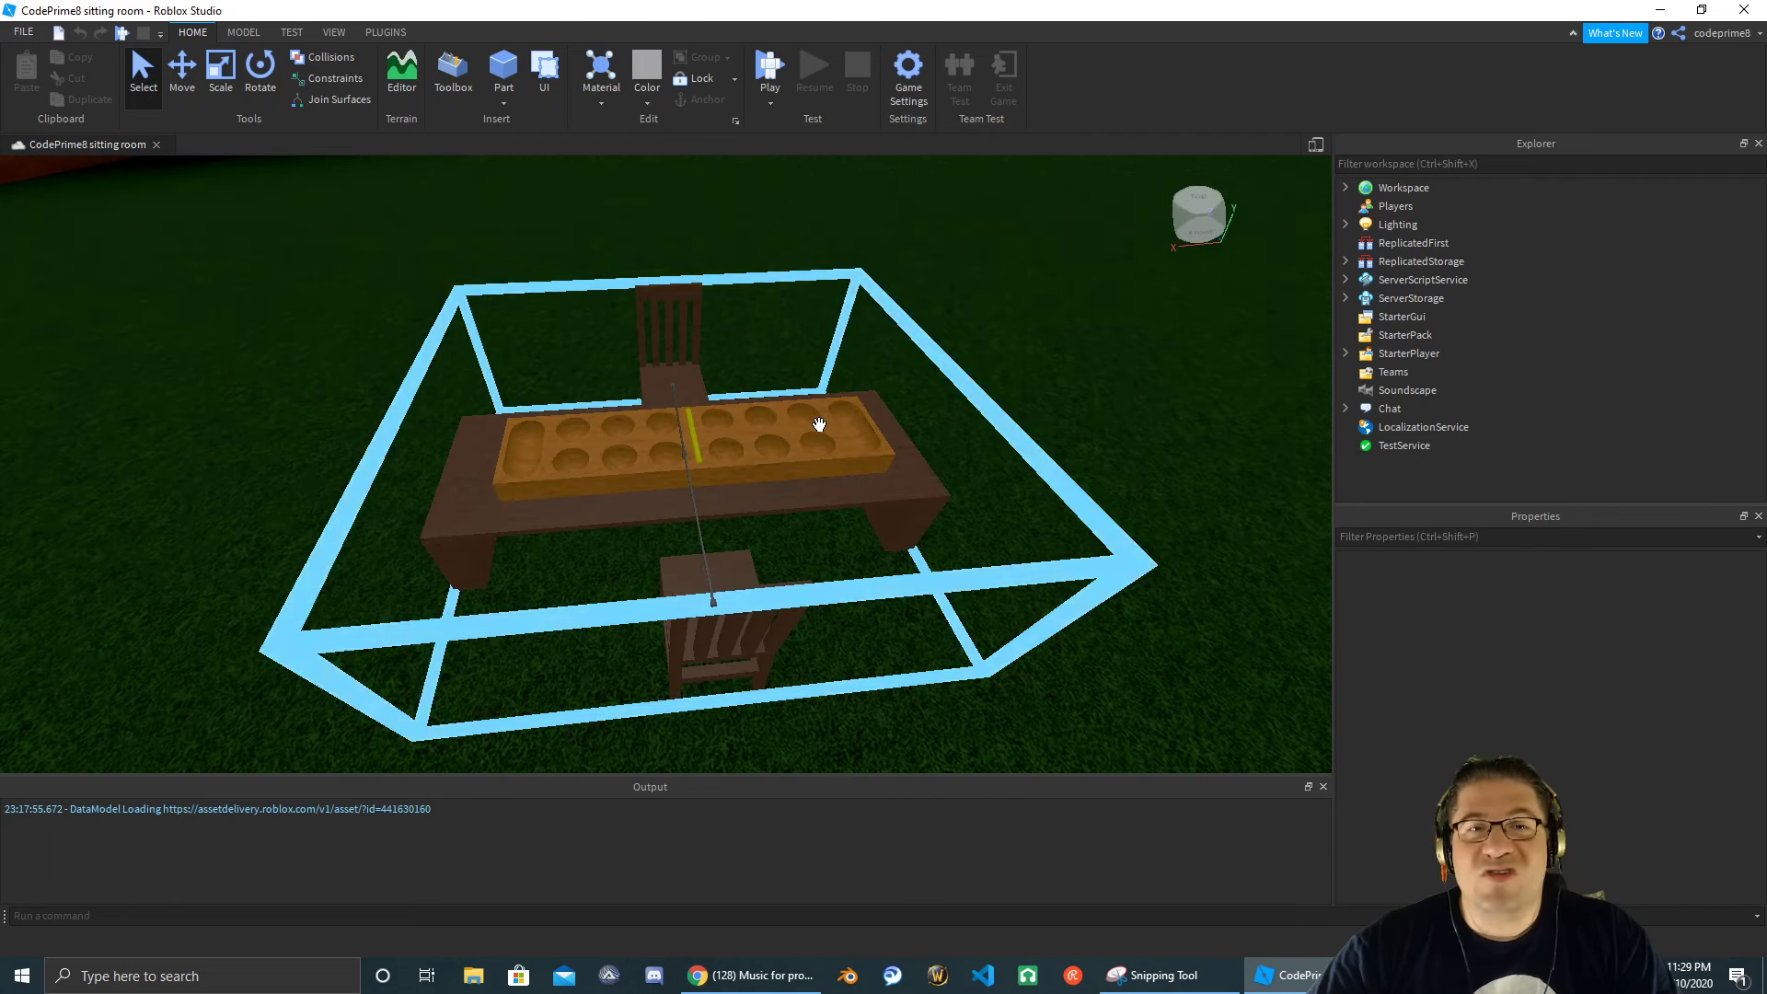
scroll(819, 425, "down", 5)
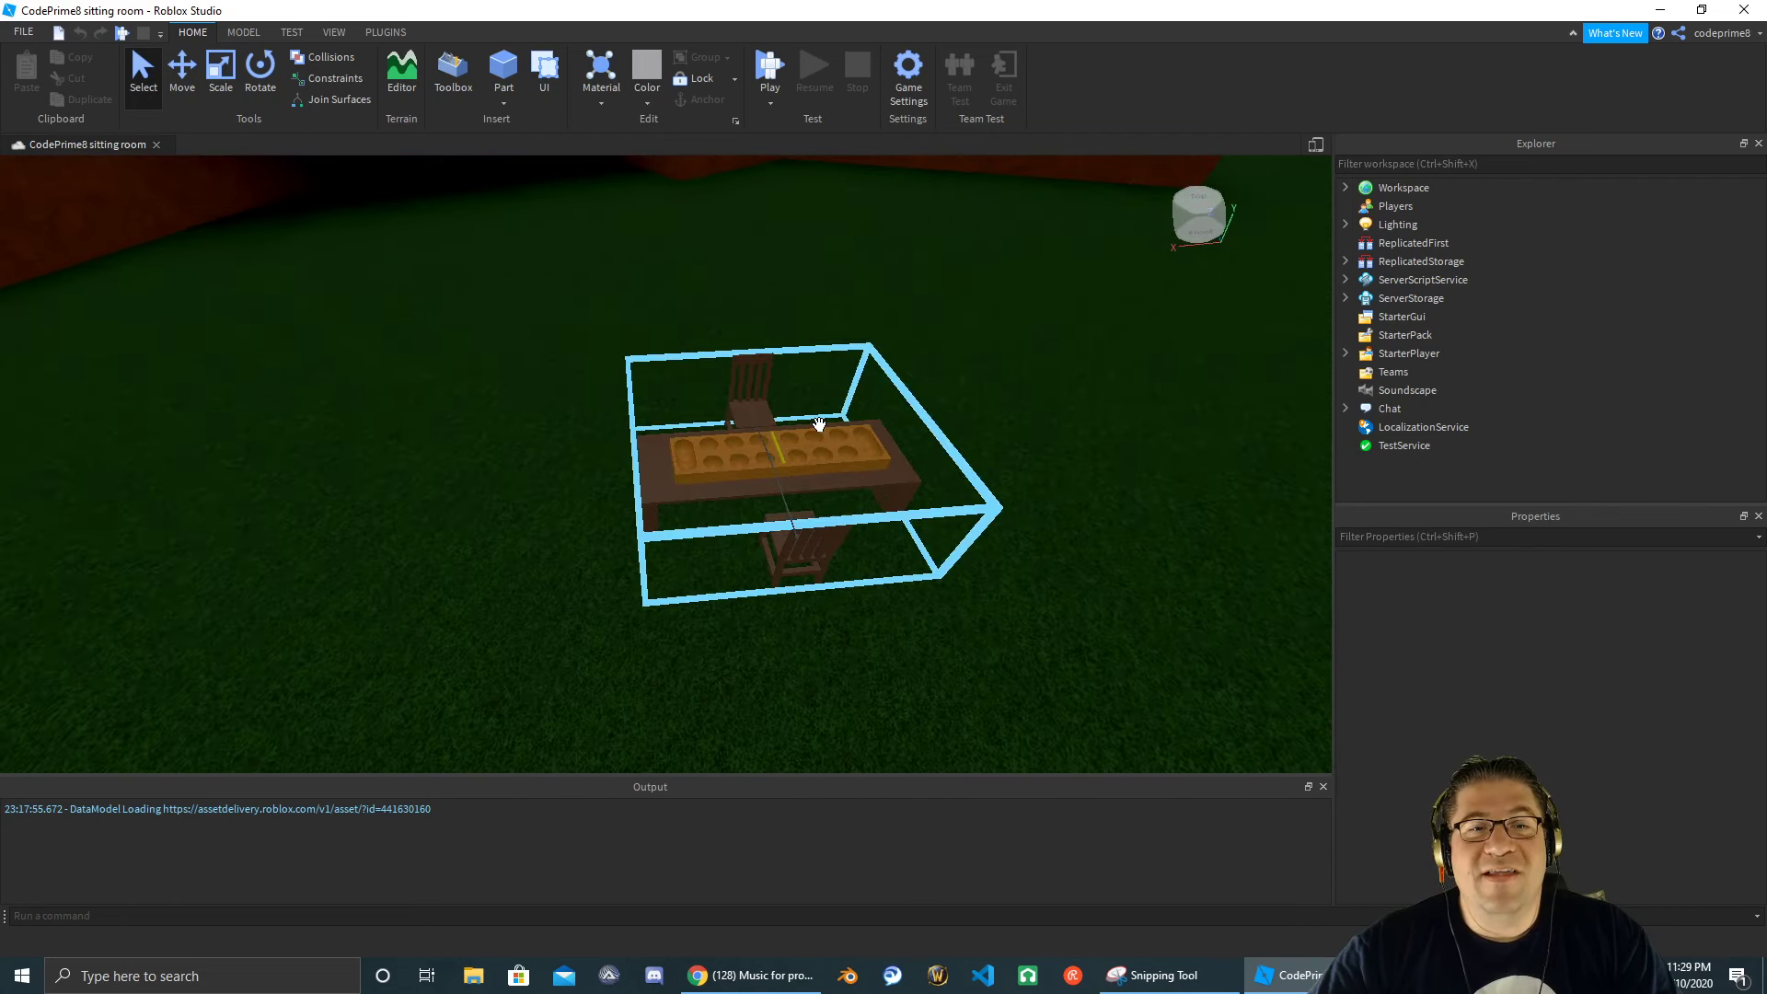
scroll(819, 424, "up", 5)
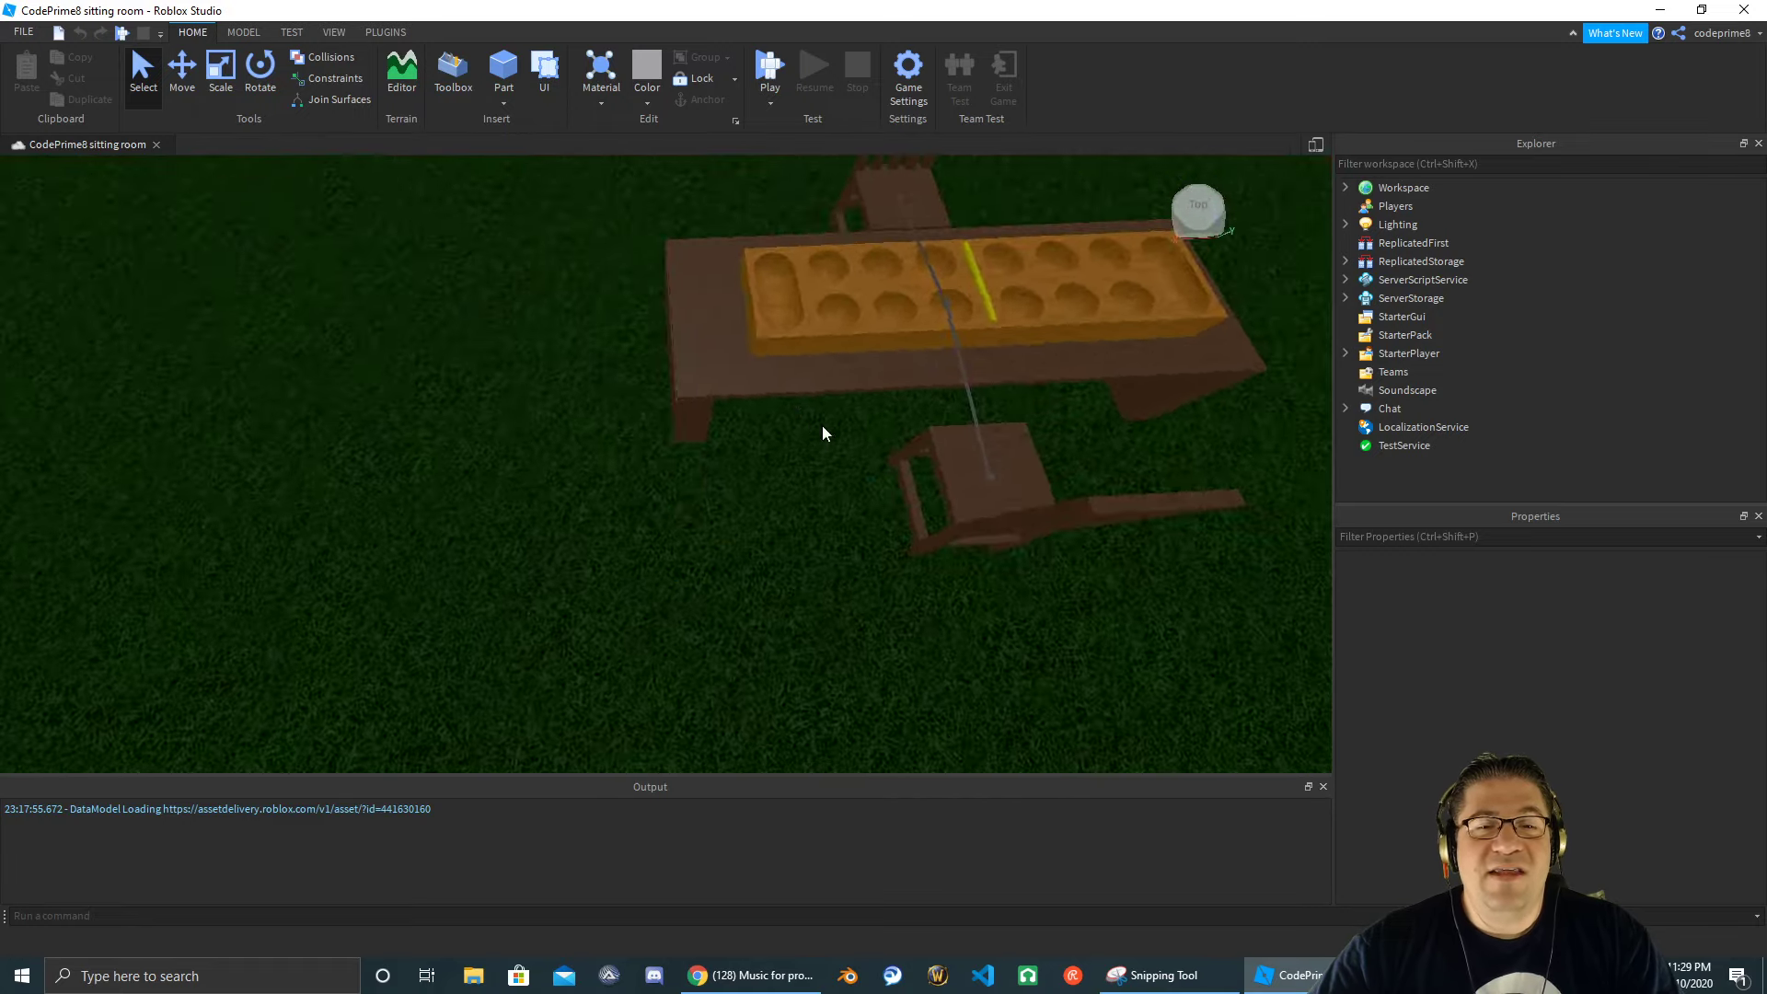
scroll(821, 425, "down", 5)
scroll(821, 425, "up", 5)
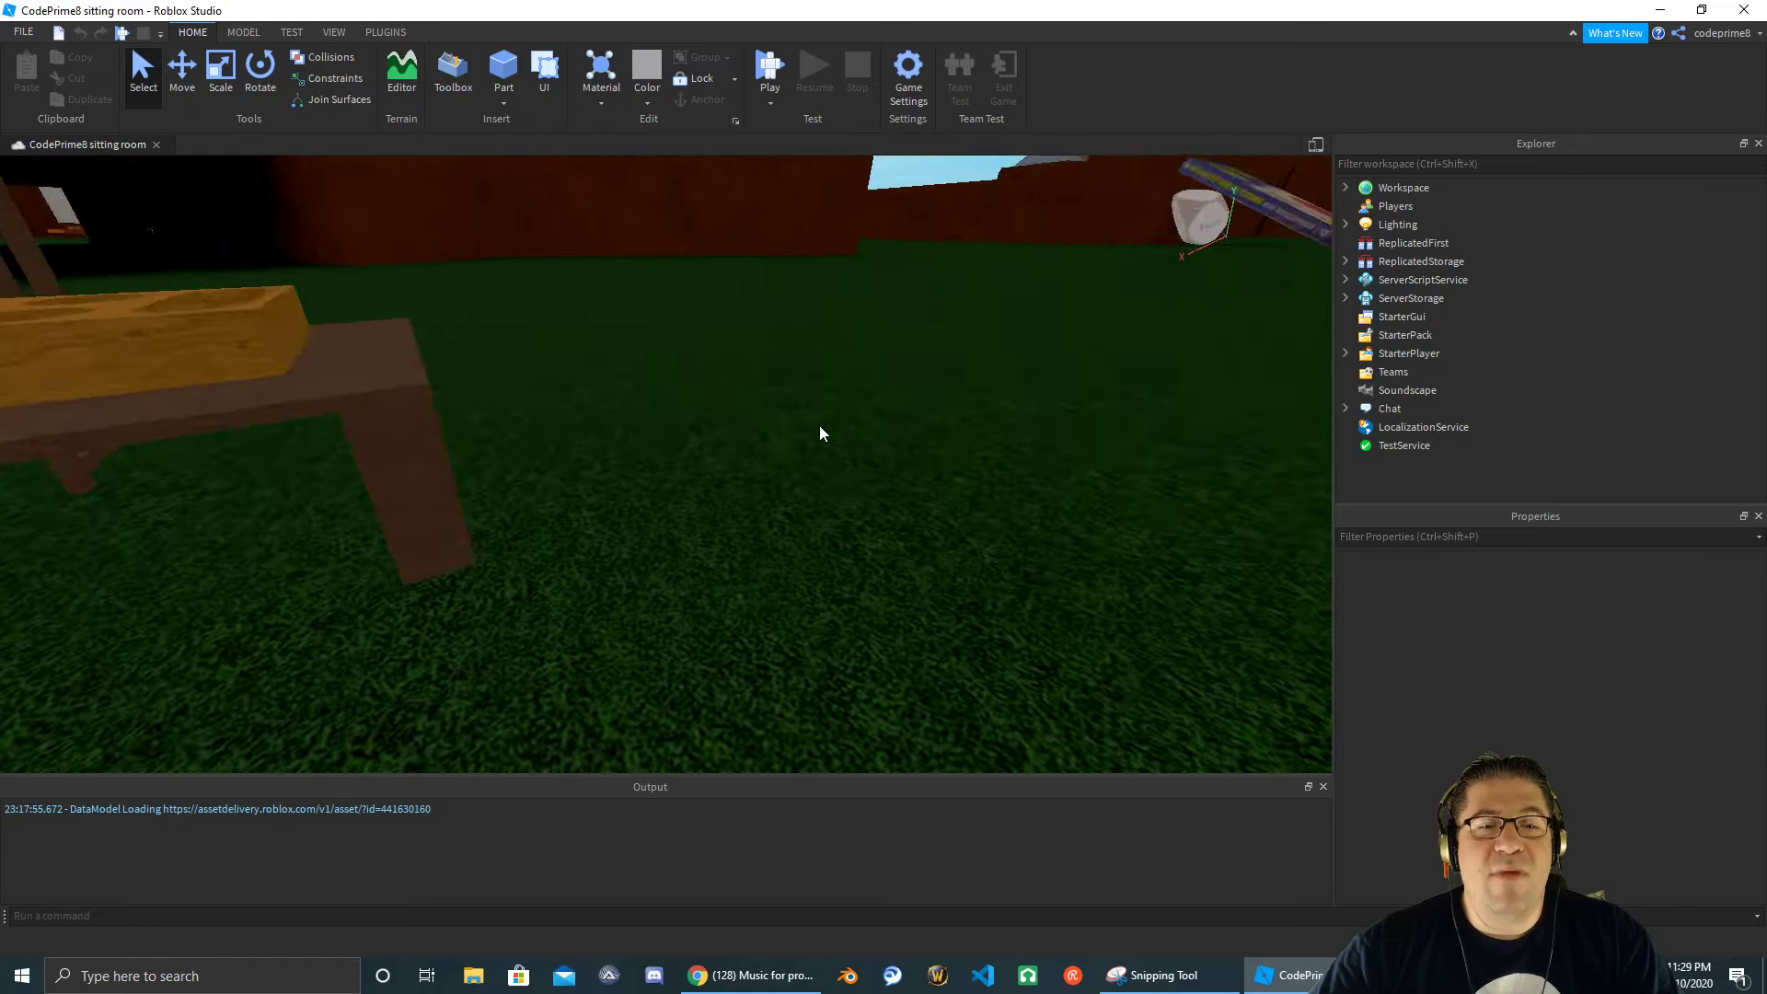
scroll(821, 425, "down", 3)
scroll(819, 425, "up", 3)
right_click_drag(821, 434, 821, 434)
- Insert a new Model object into the WorkingWith folder of the Workspace
left_click(1345, 189)
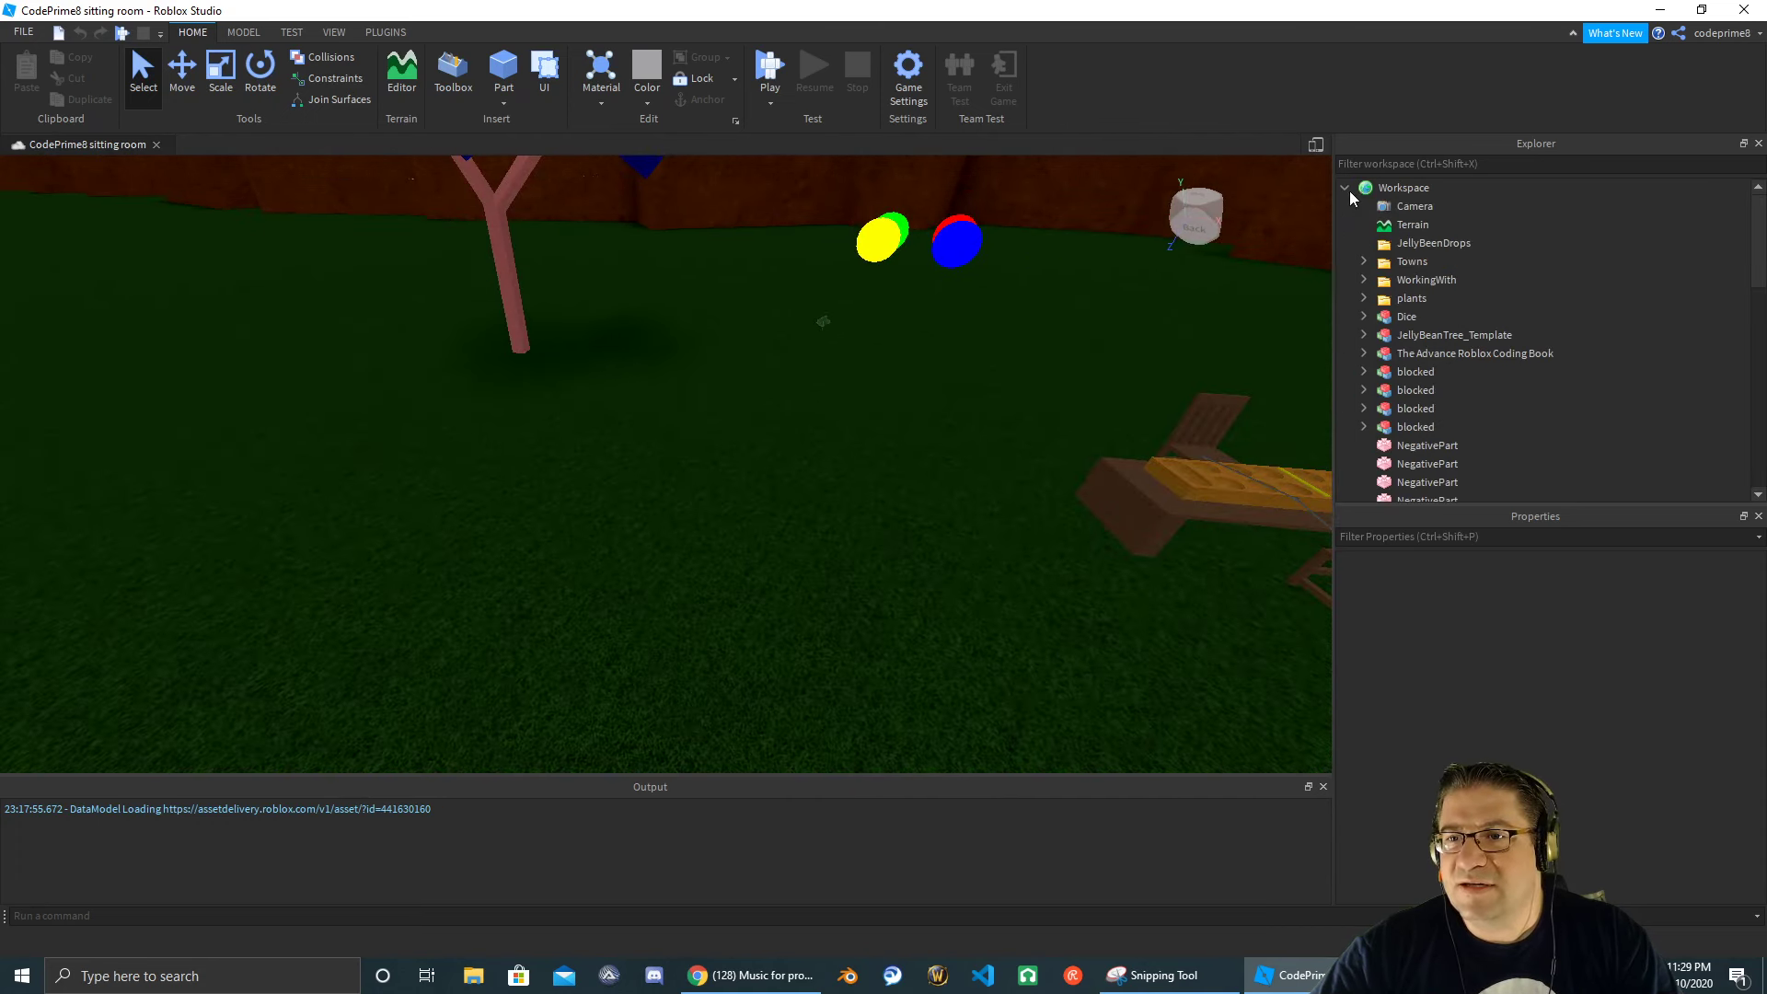
left_click(1362, 279)
left_click(1436, 280)
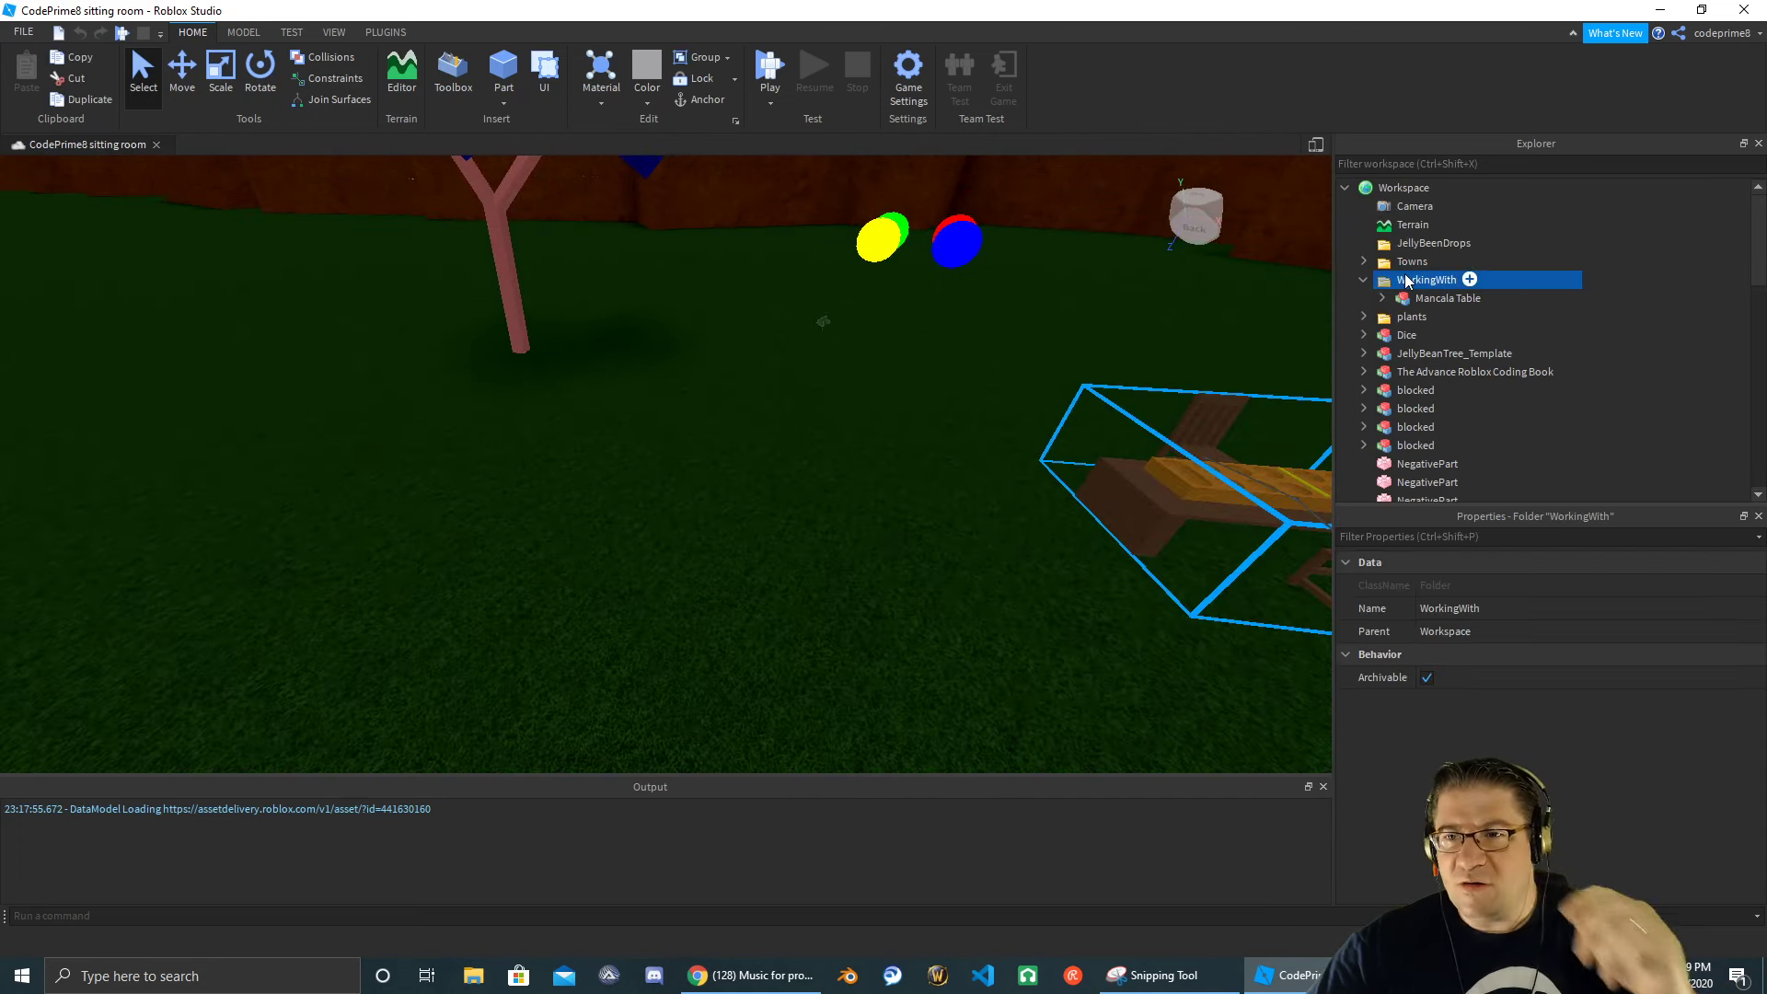
left_click(1469, 280)
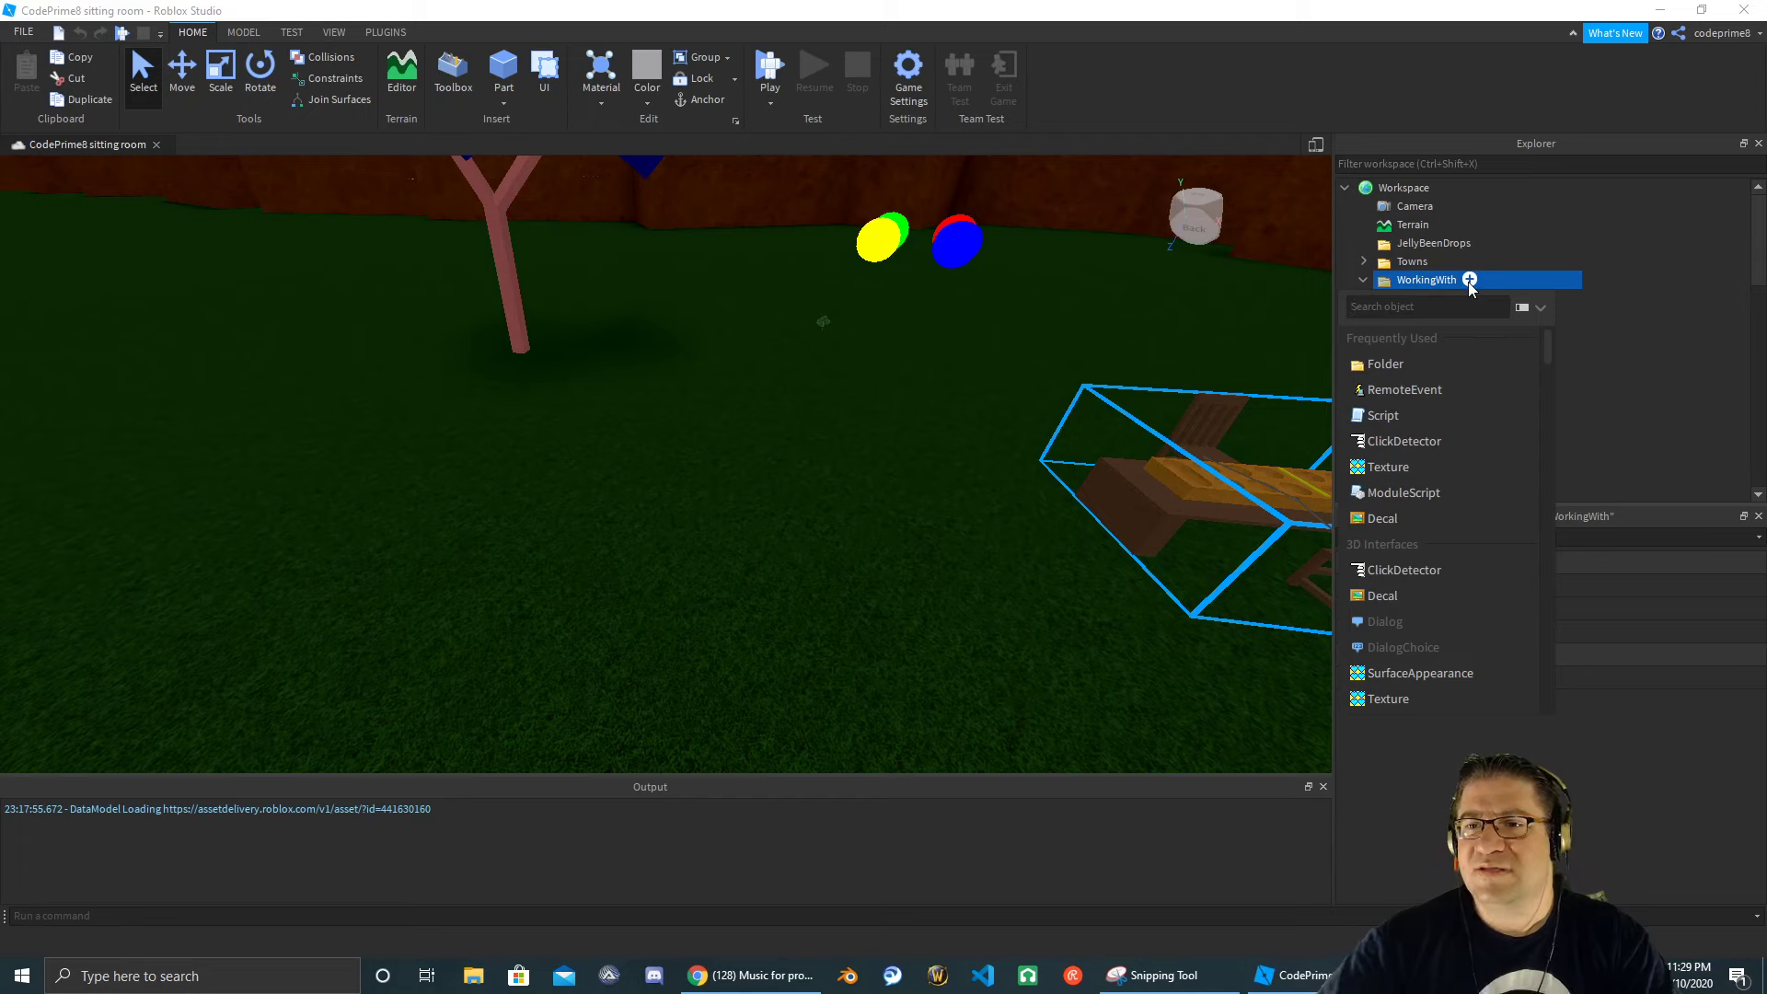
type("md")
key("BackSpace")
key("BackSpace")
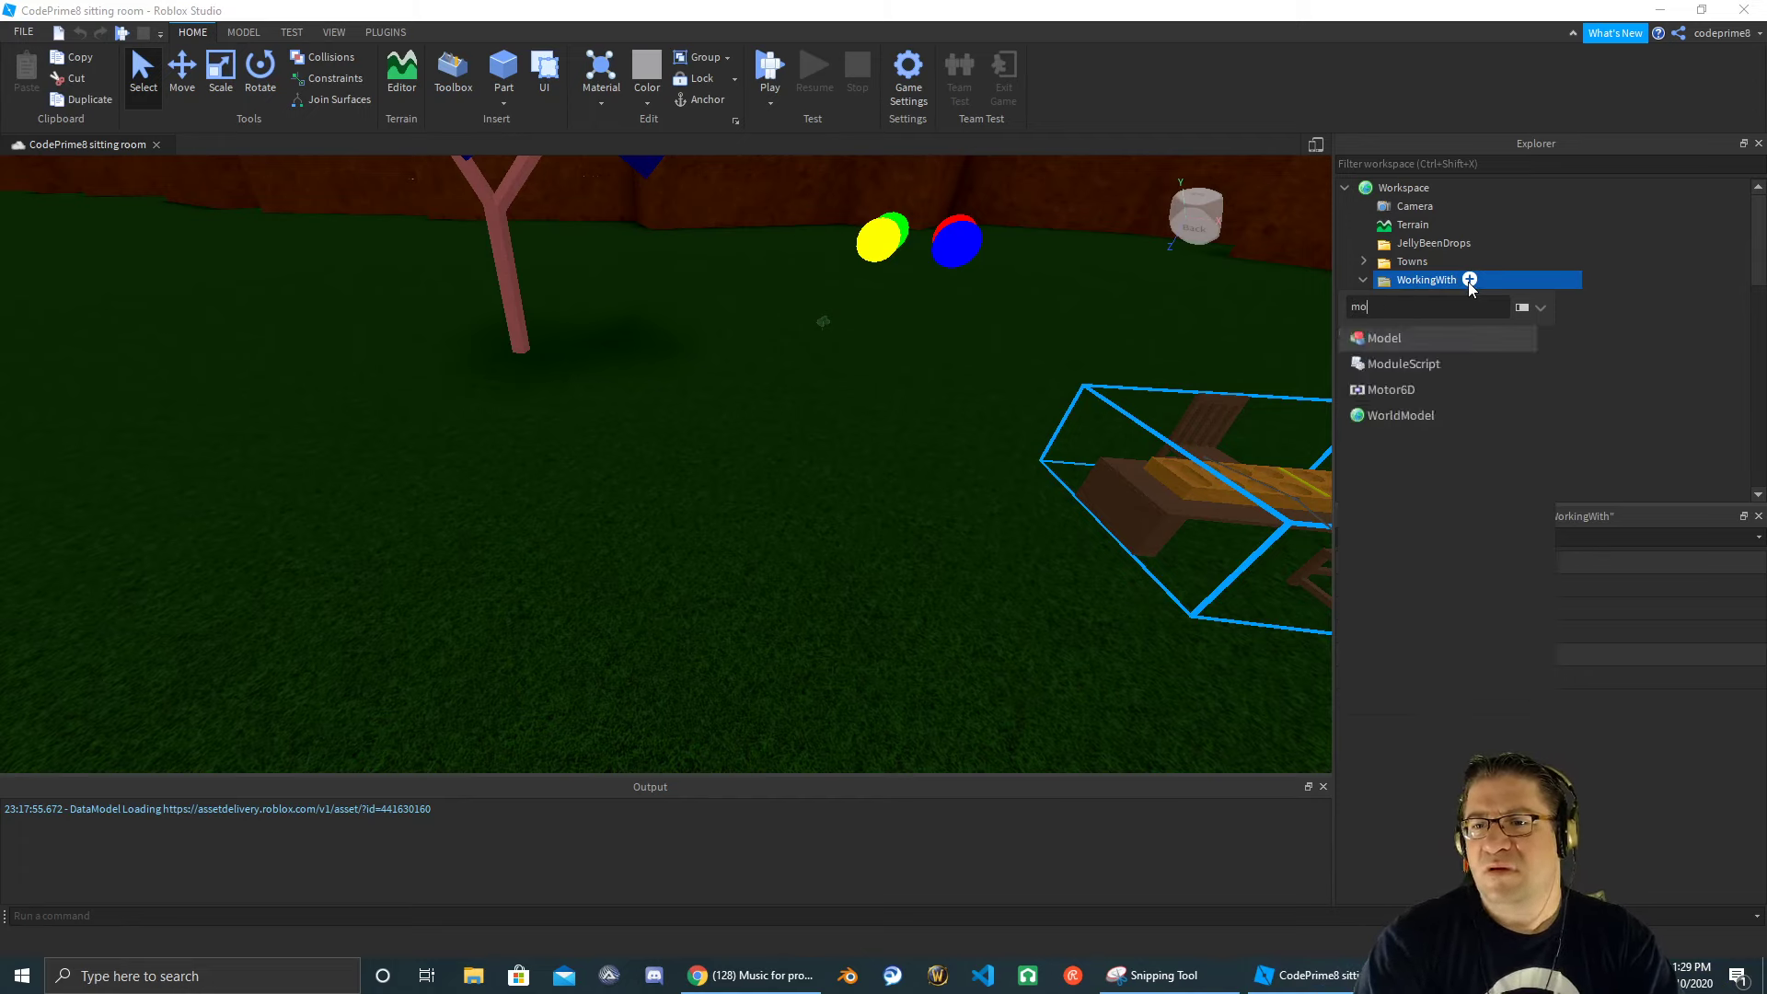
type("model")
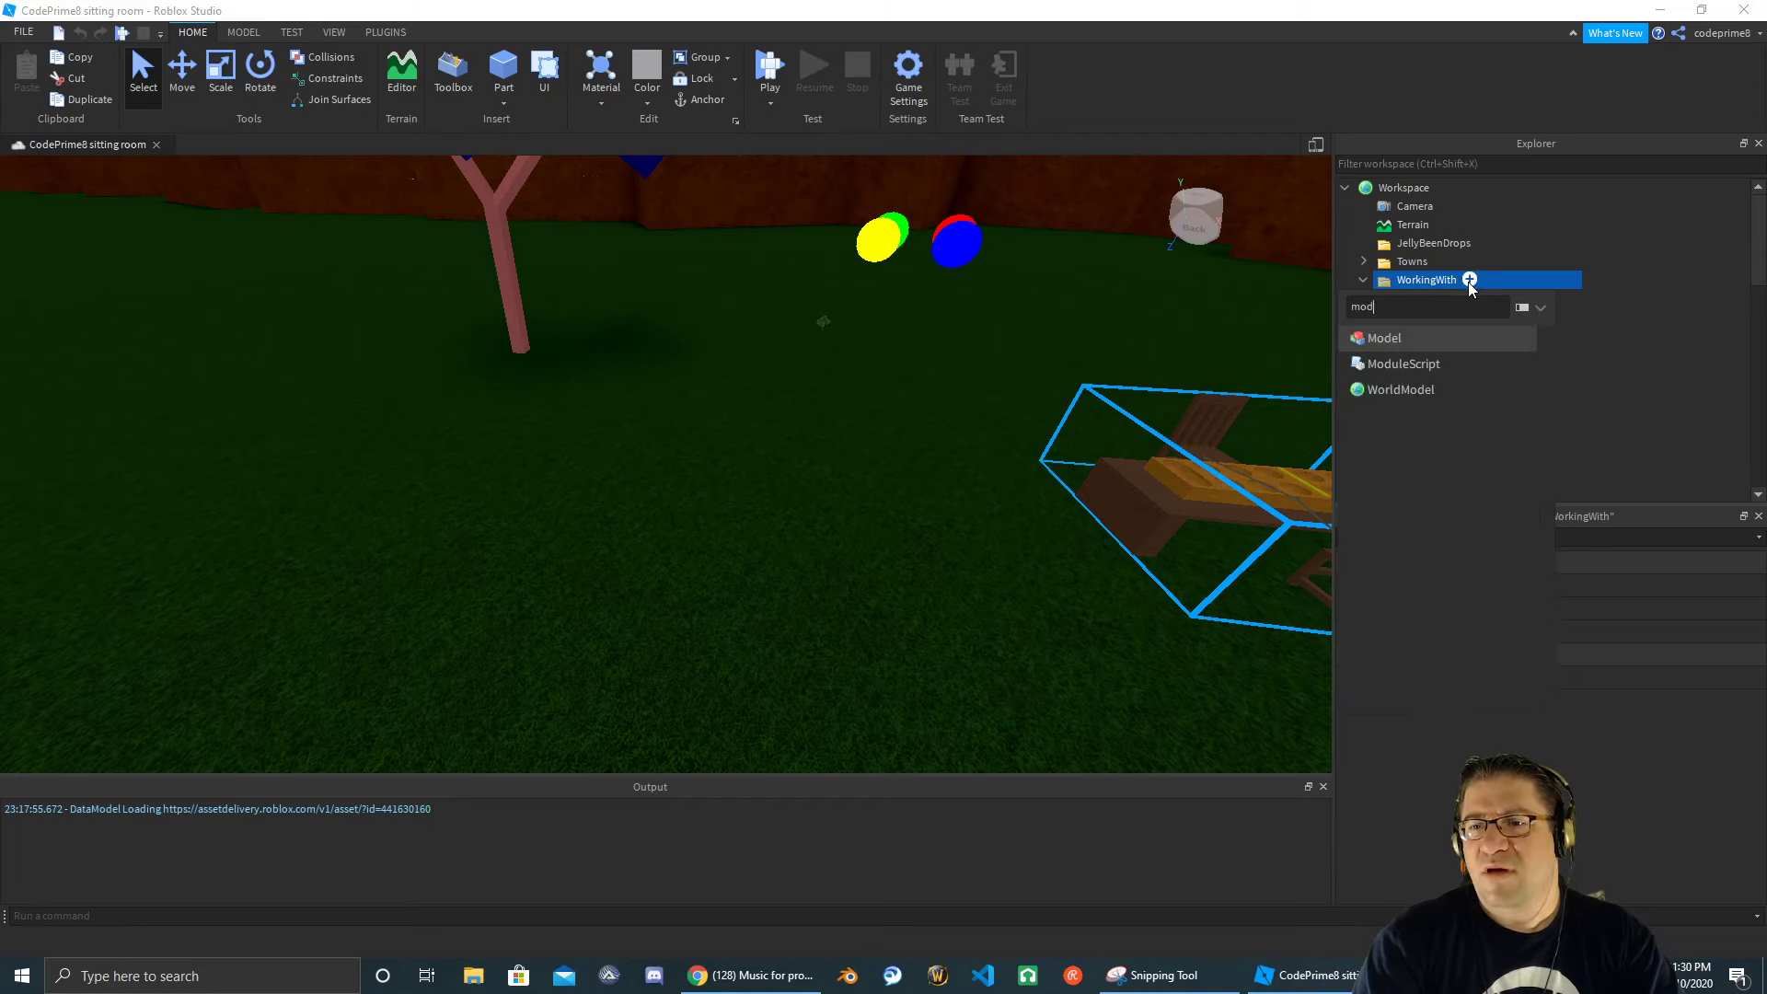
key("Return")
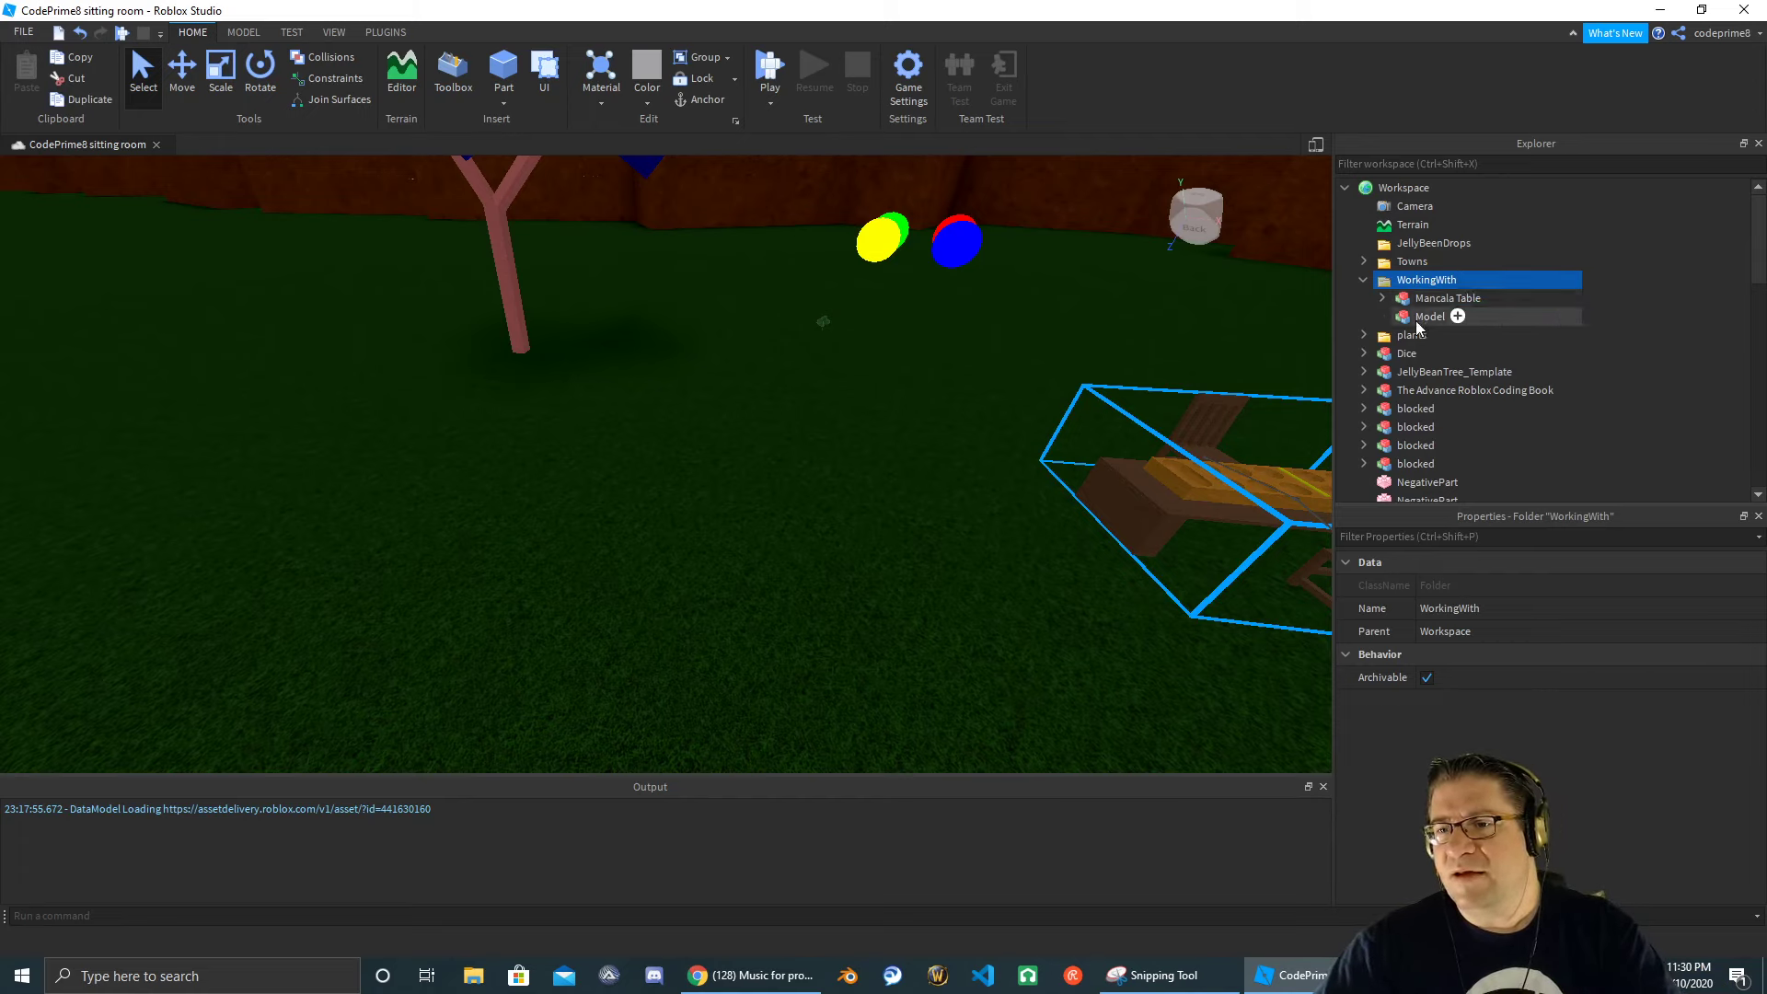
- Rename the new model in the WorkingWith folder as LMAGModel
double_click(1528, 319)
type("LM")
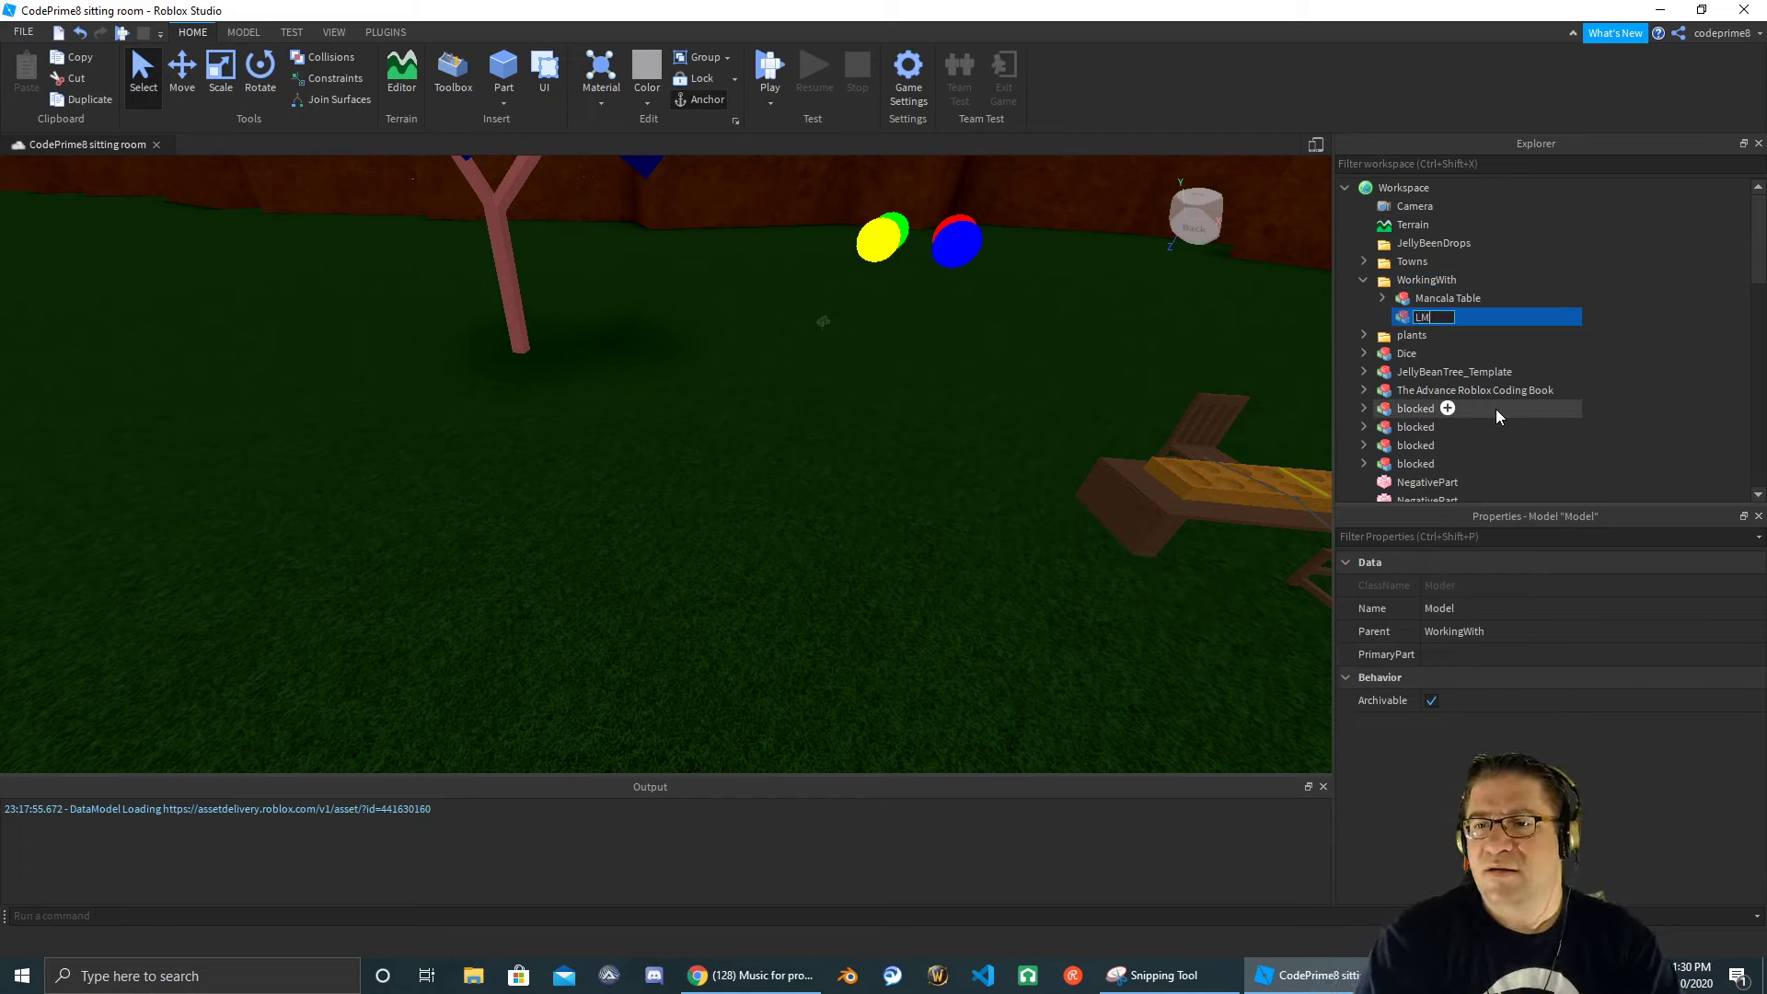
type("AGModel")
key("Return")
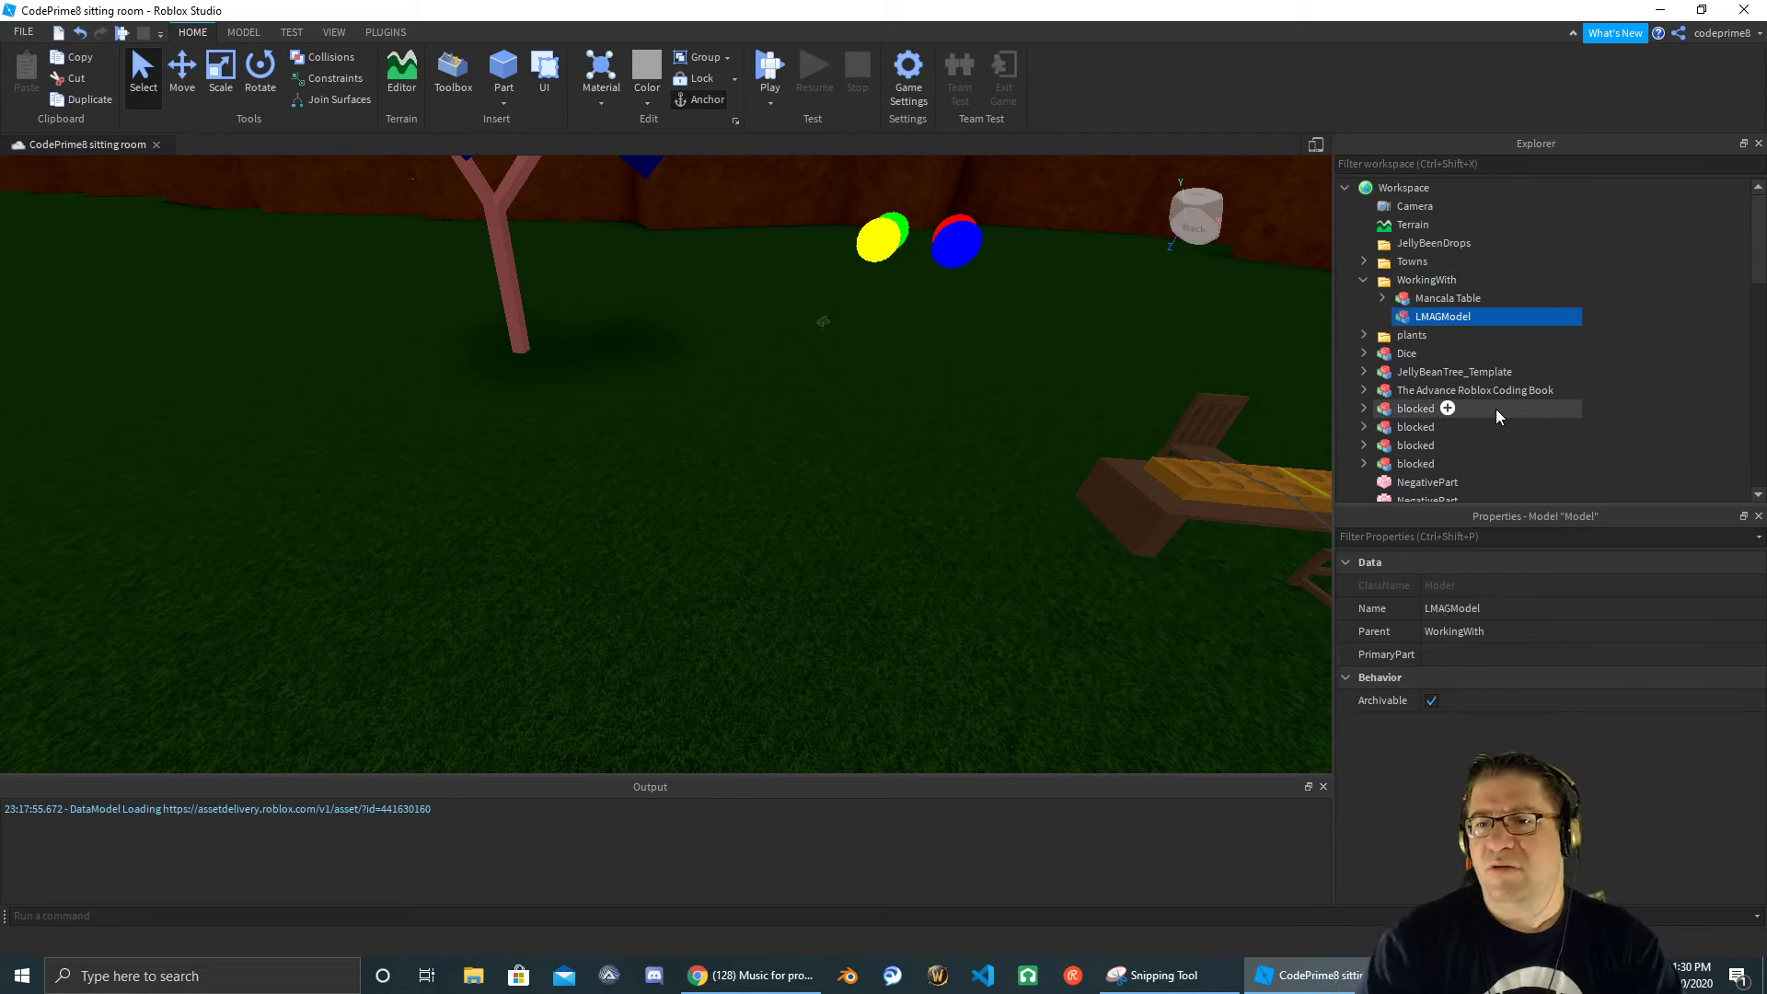
- Insert a Part into LMAGModel
left_click(1484, 317)
type("part")
key("Return")
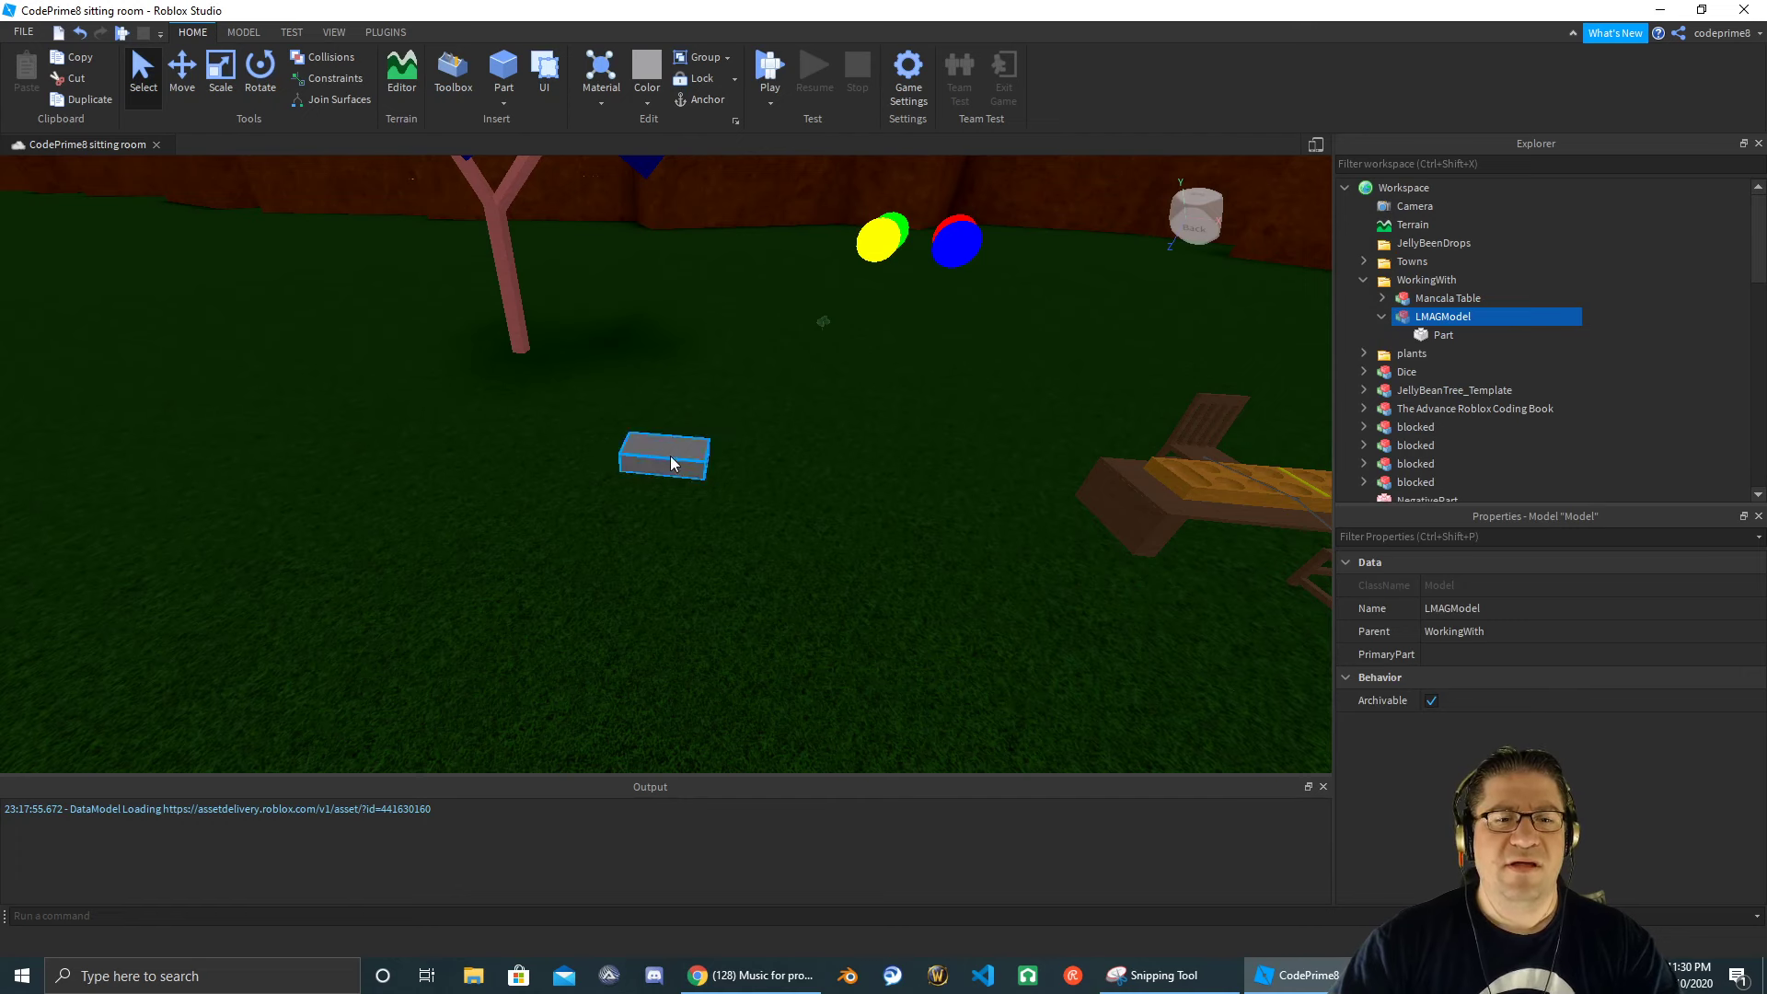
- Scale the block in LMAGModel down vertically to a thickness of about 0.54
scroll(672, 456, "up", 5)
scroll(673, 457, "down", 2)
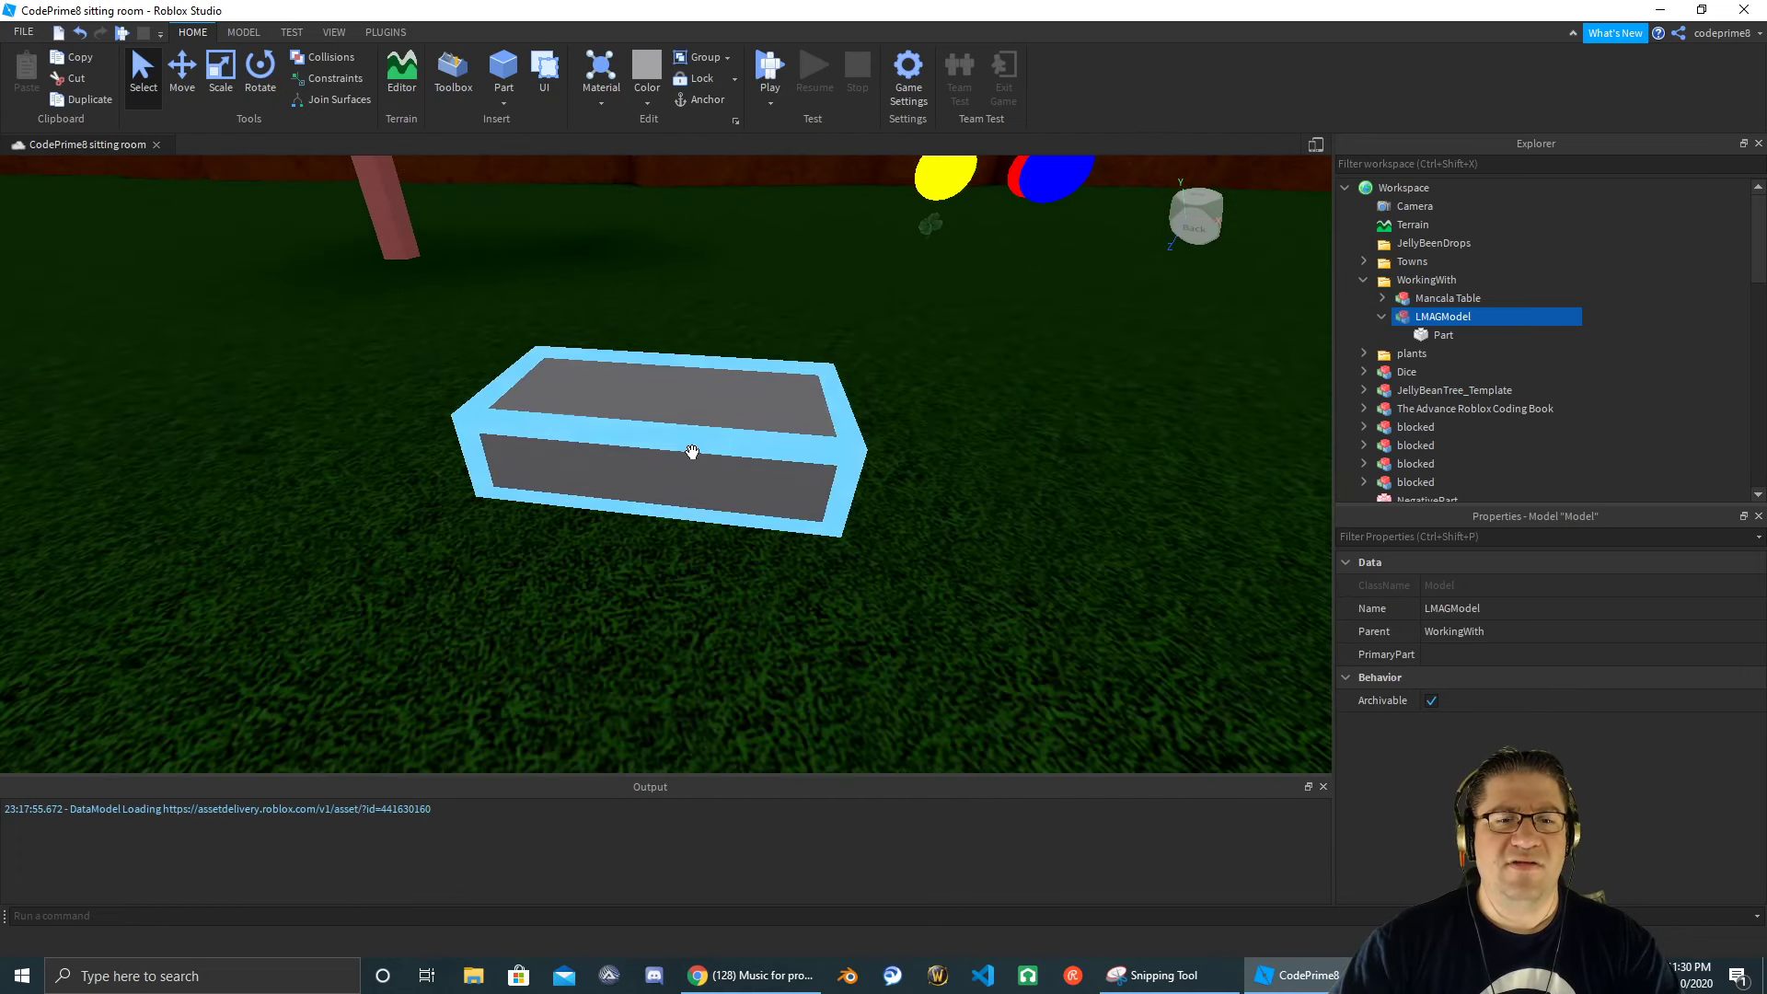
scroll(694, 453, "up", 2)
scroll(692, 451, "down", 2)
right_click_drag(690, 450, 682, 457)
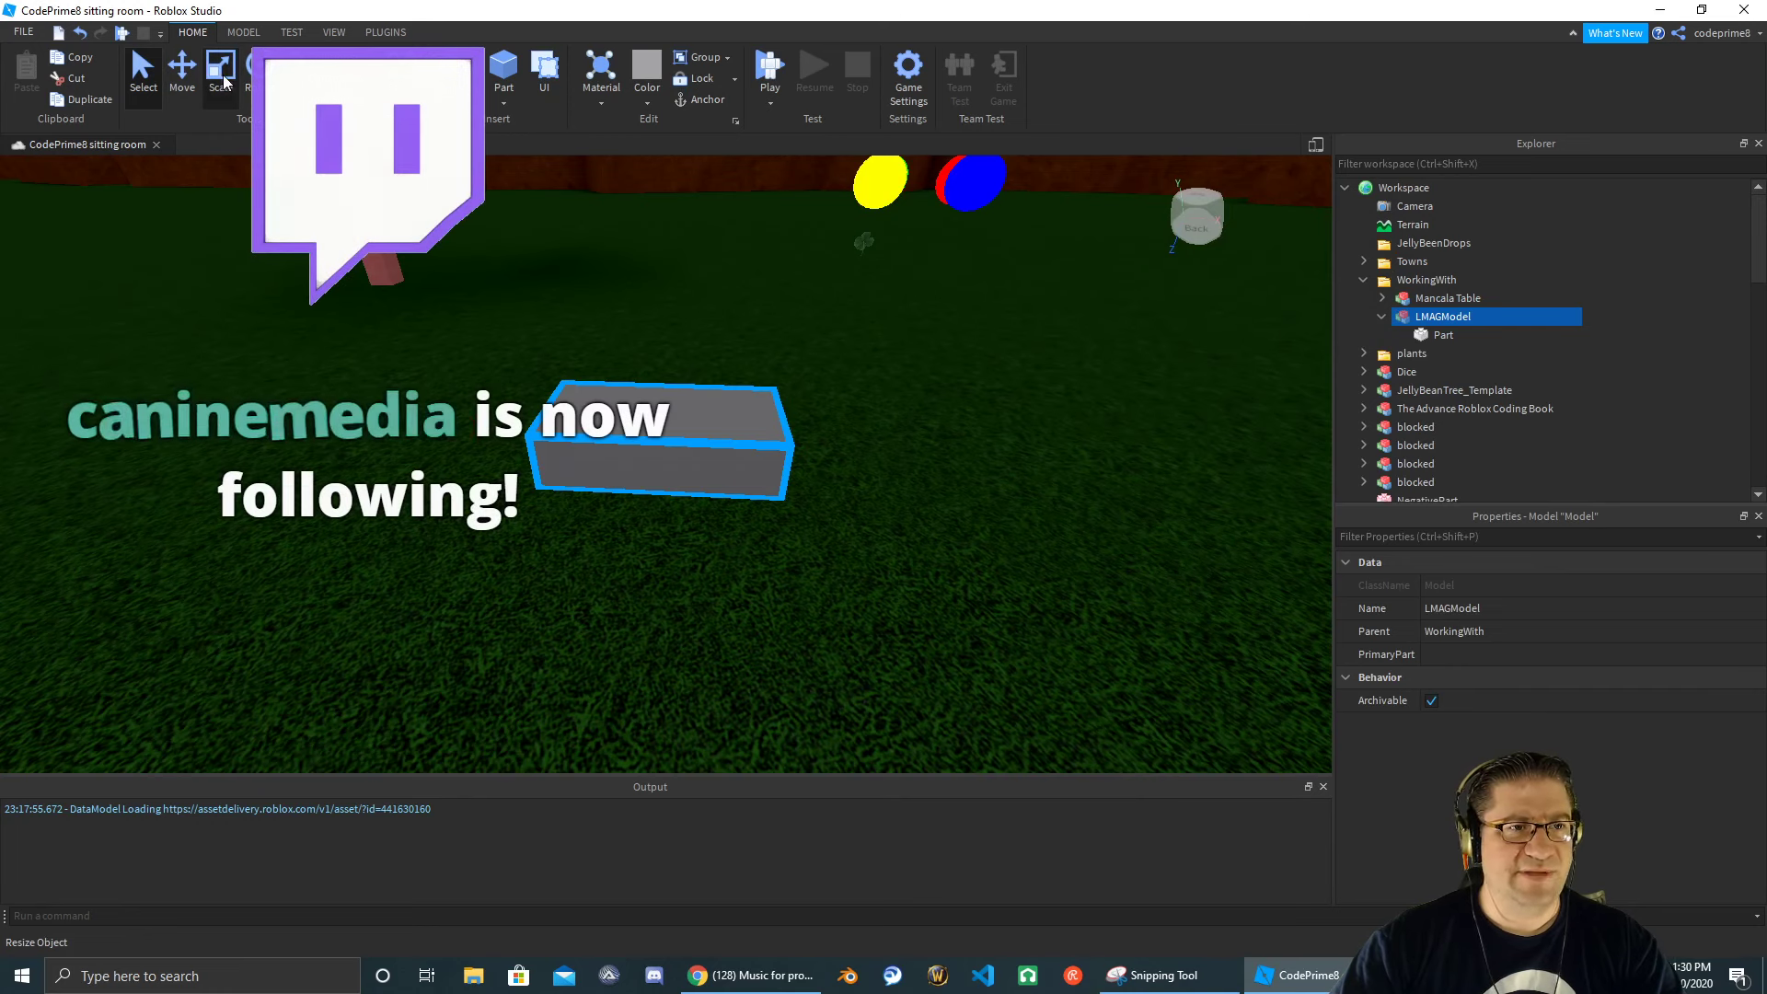
right_click_drag(676, 543, 676, 412)
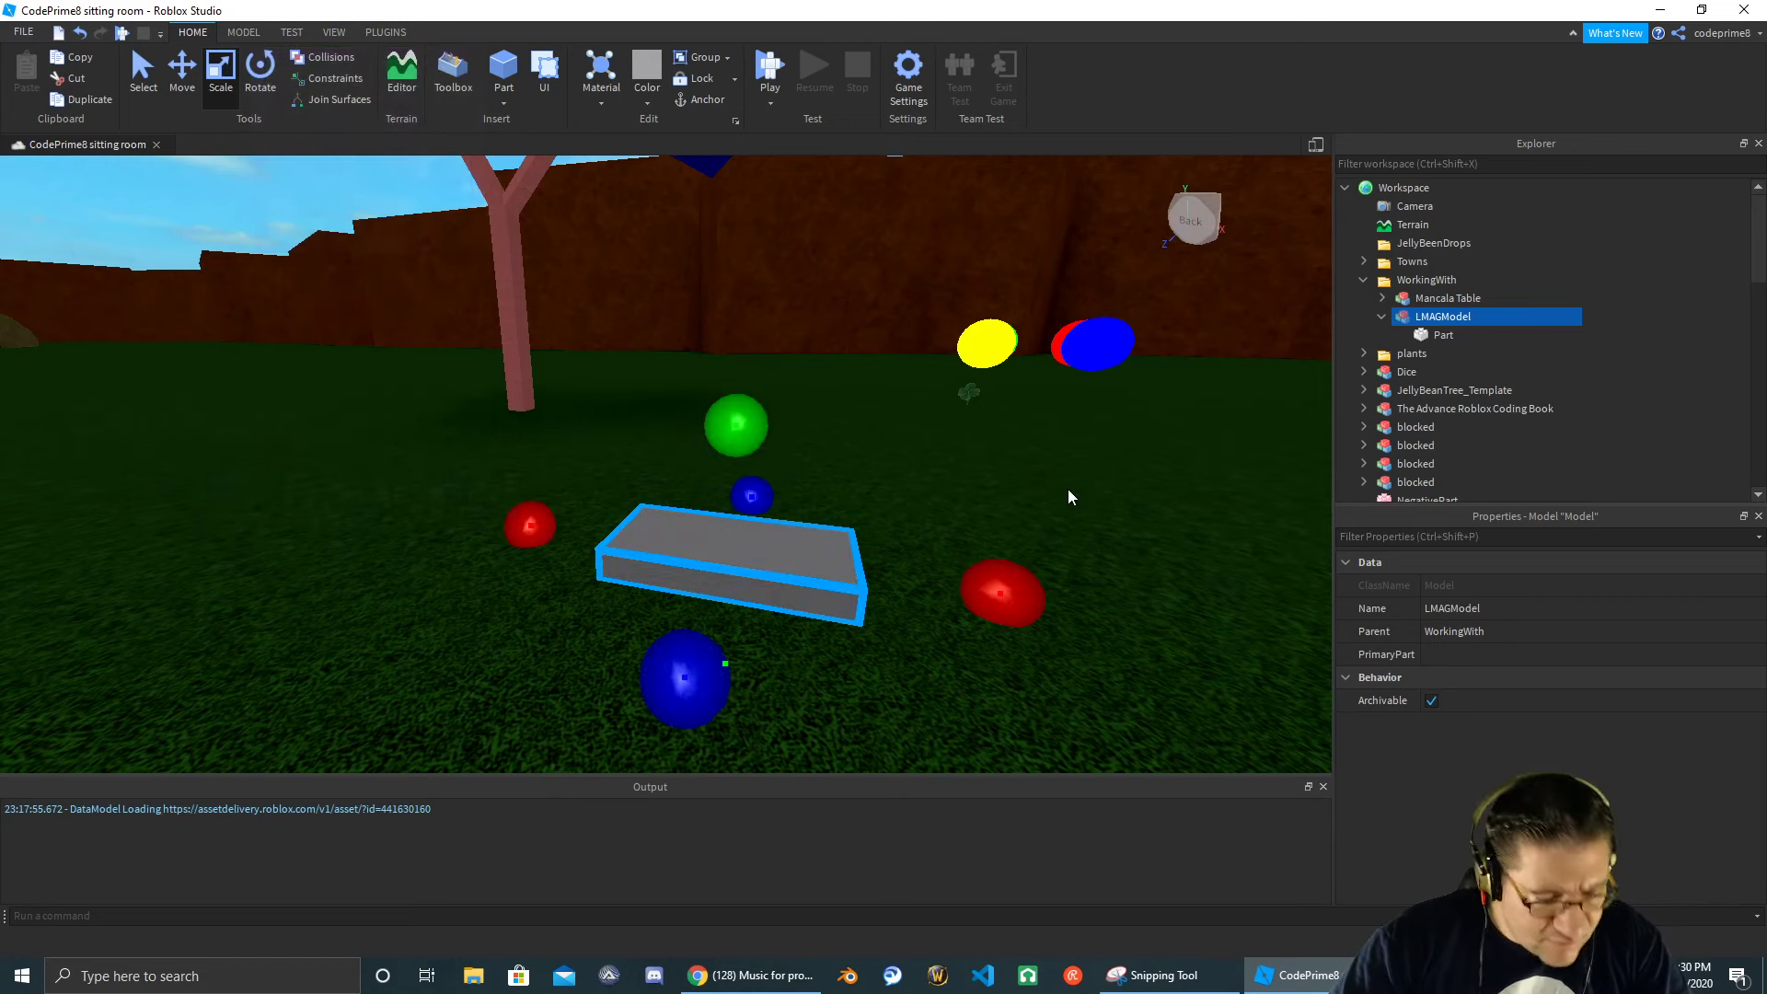
key("ctrl+d")
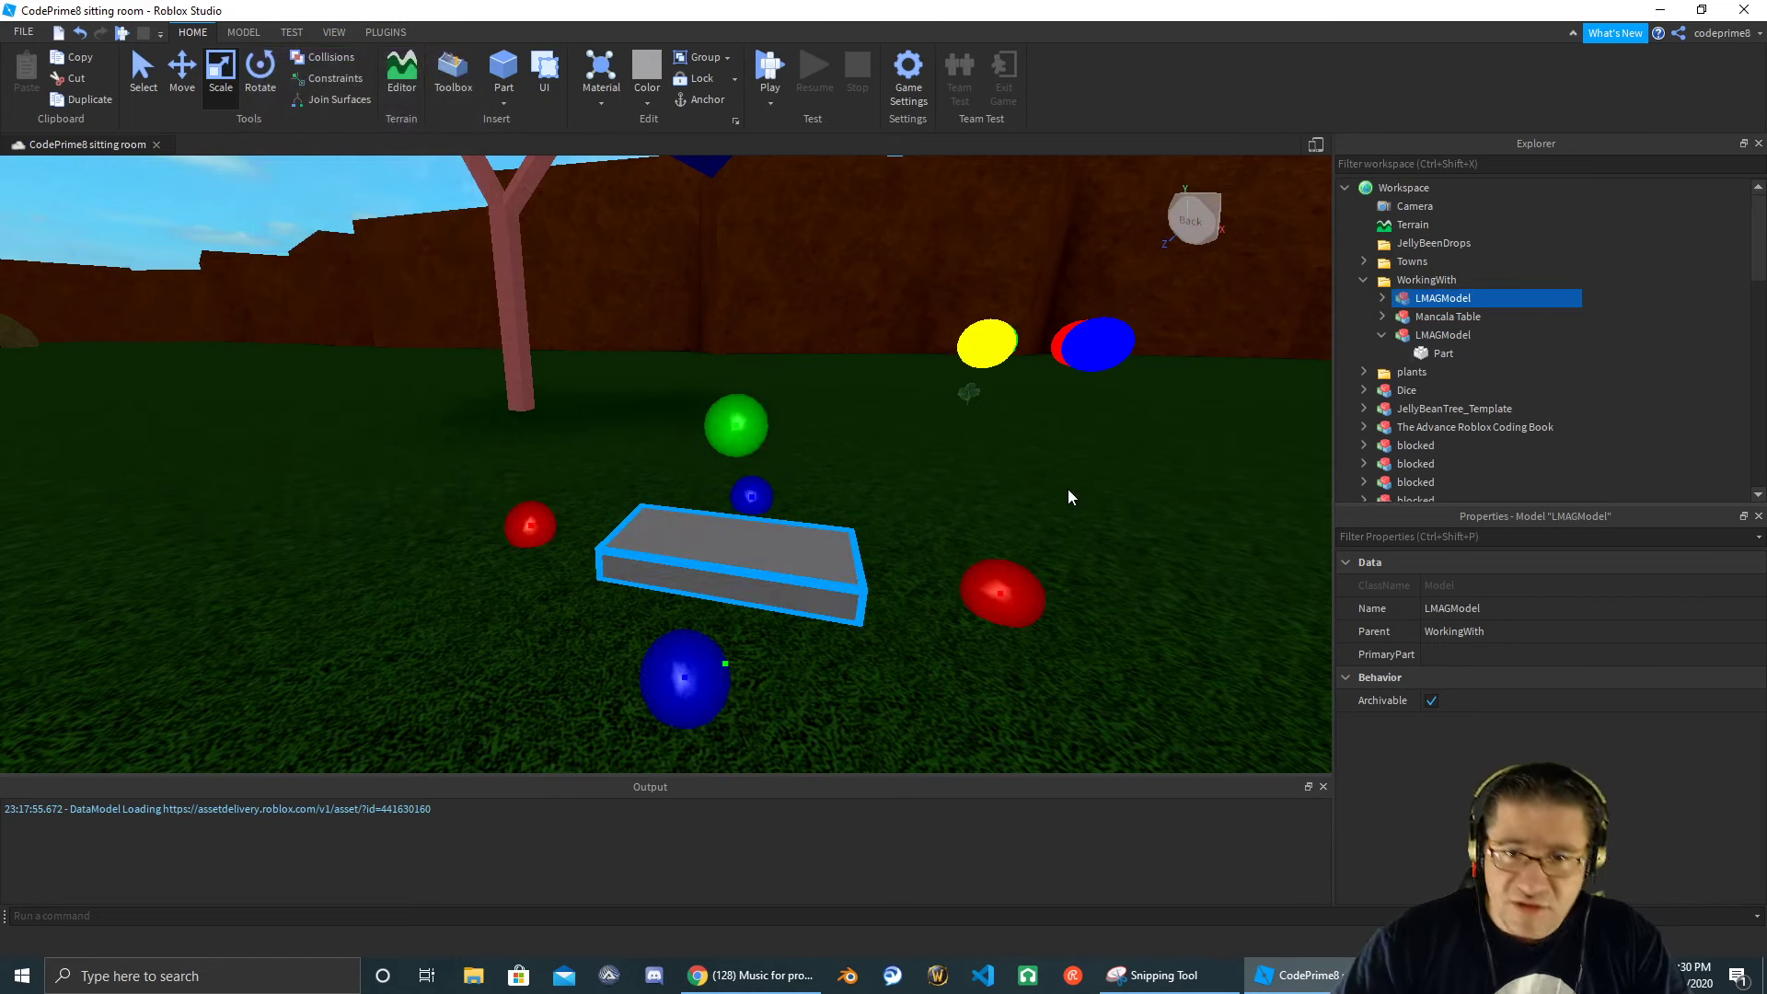
left_click(1382, 298)
key("Delete")
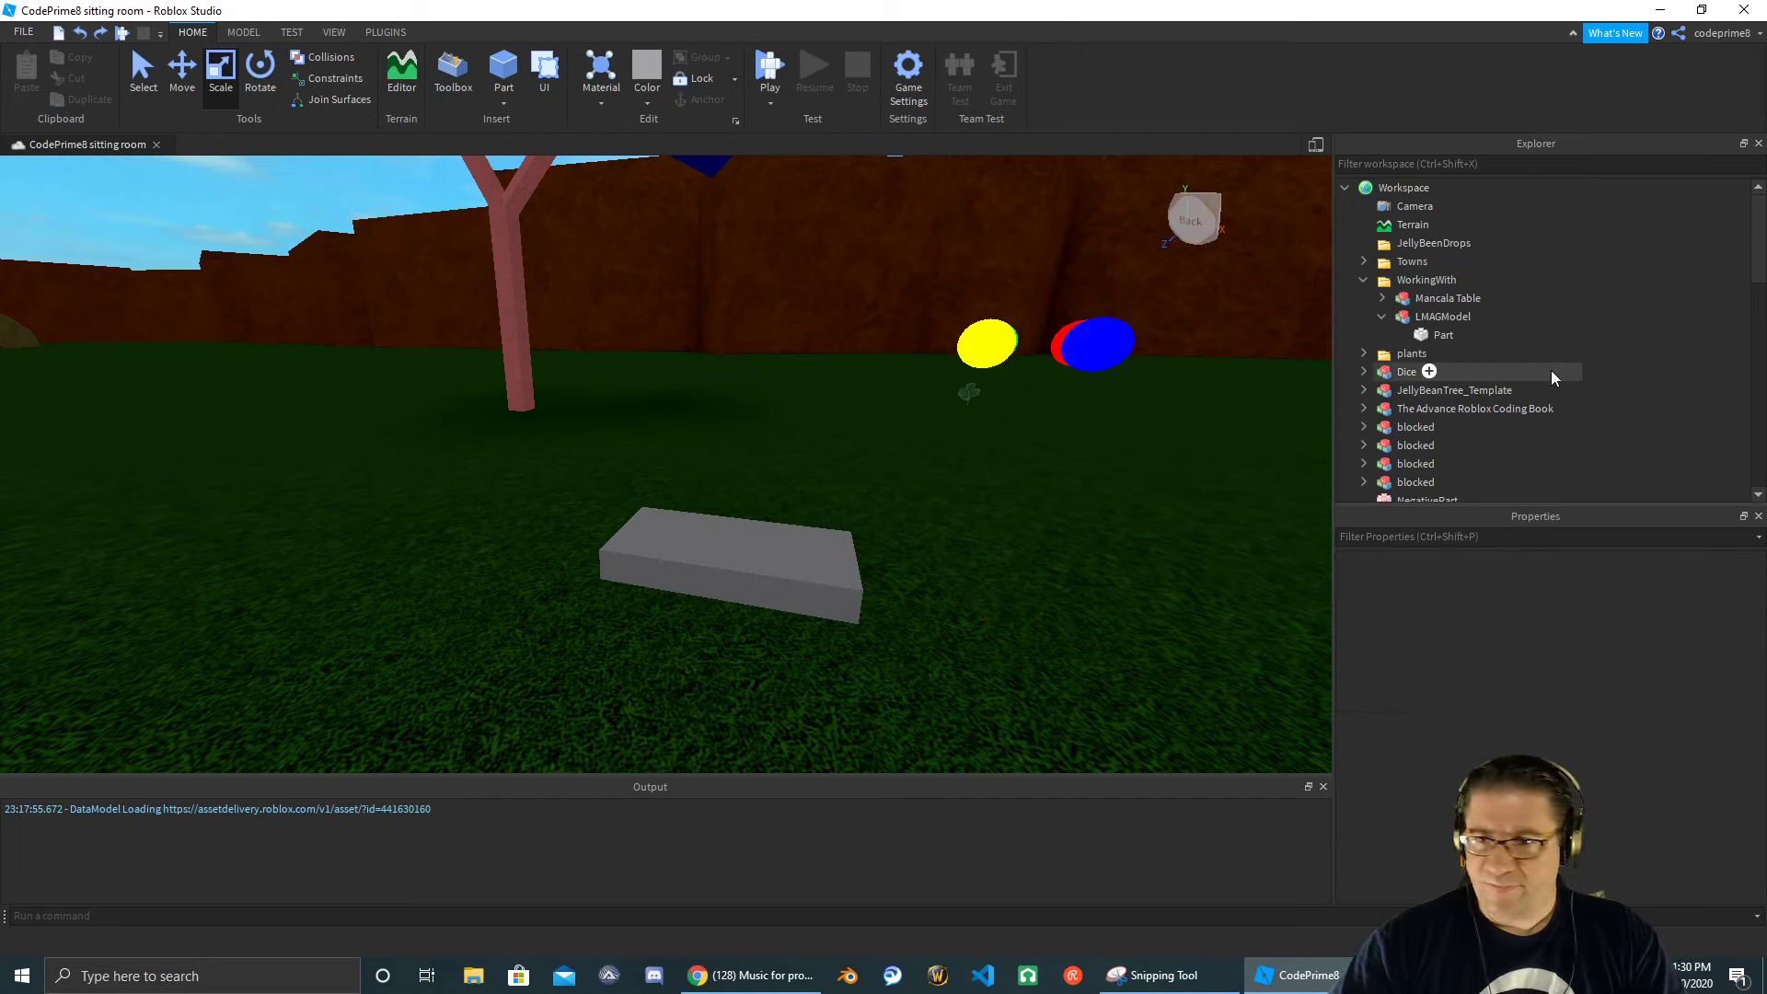
- Duplicate the flat block part inside LMAGModel
left_click(1438, 338)
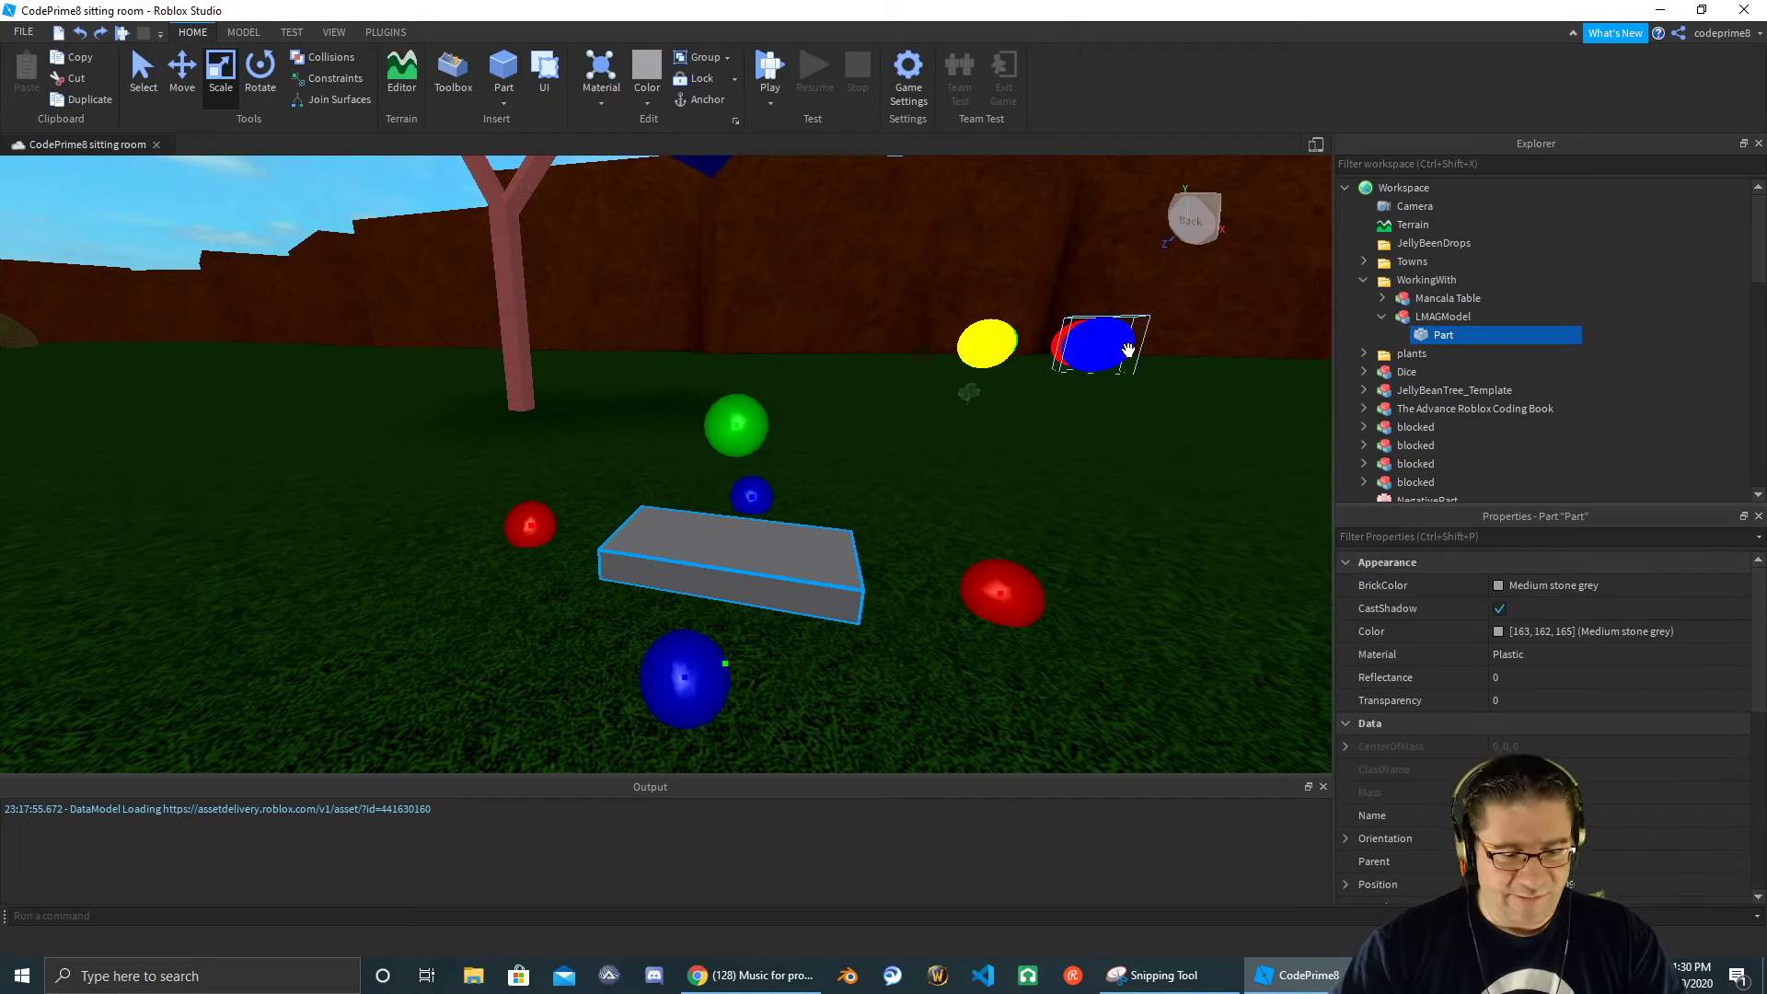
key("ctrl+d")
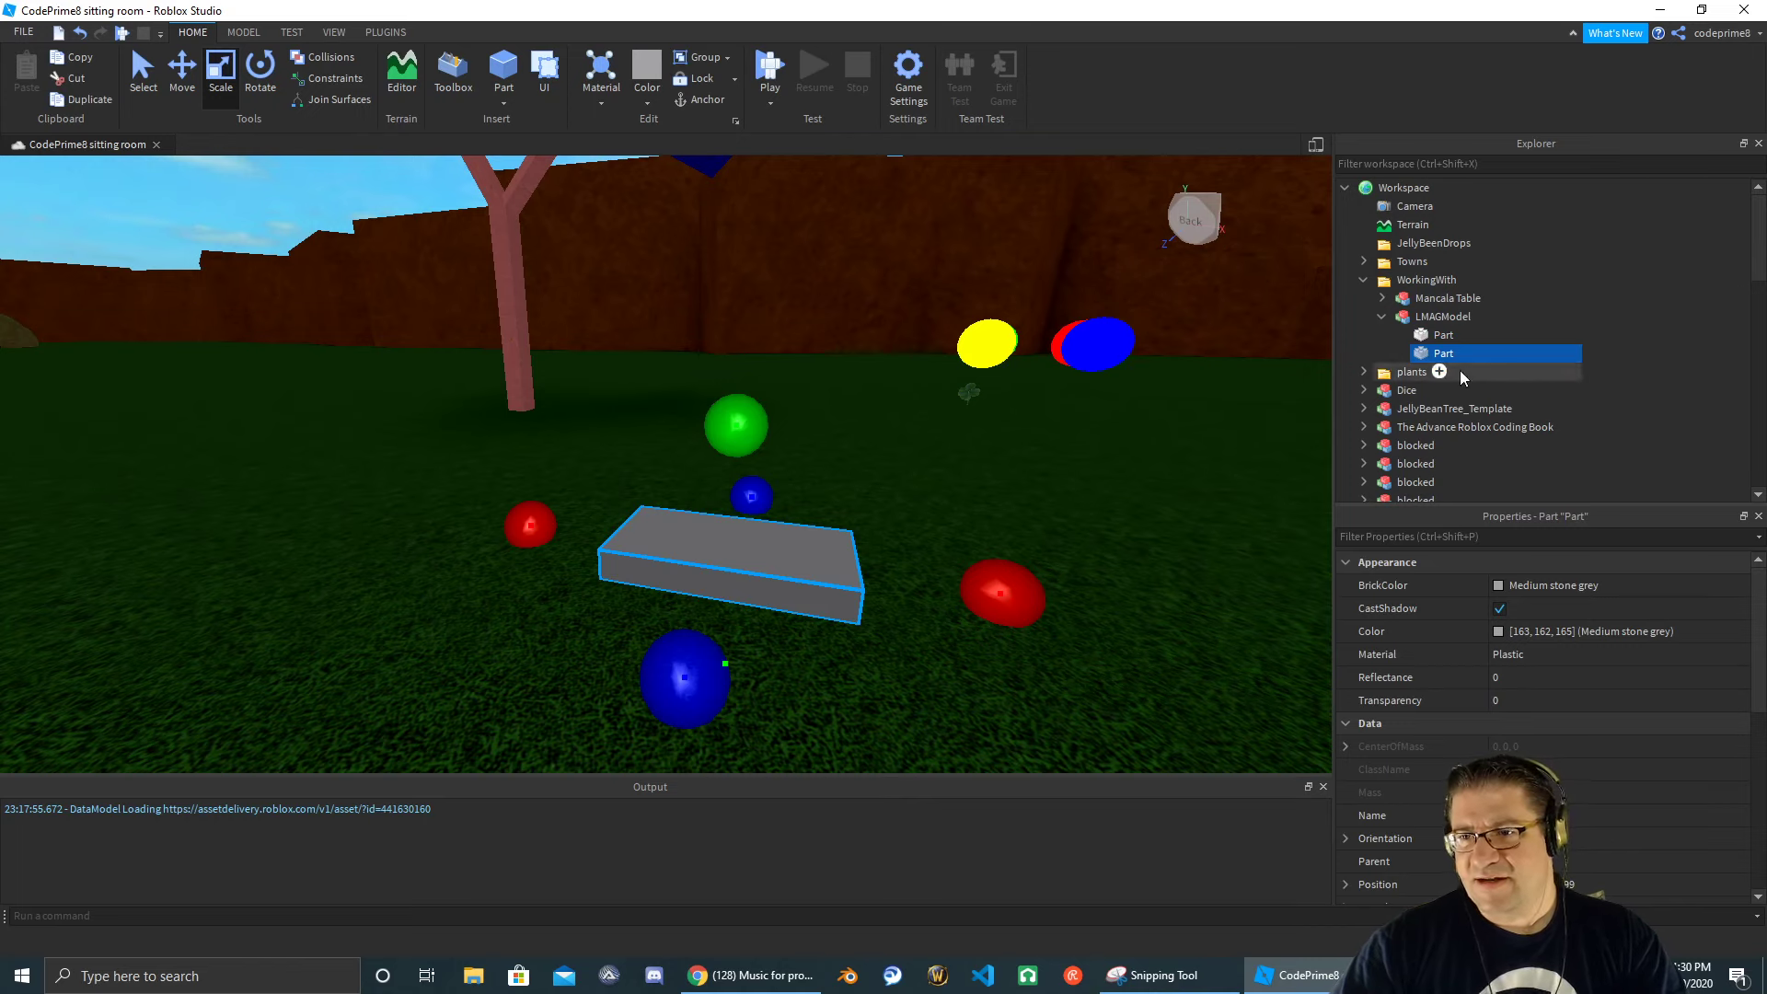
scroll(1544, 739, "down", 5)
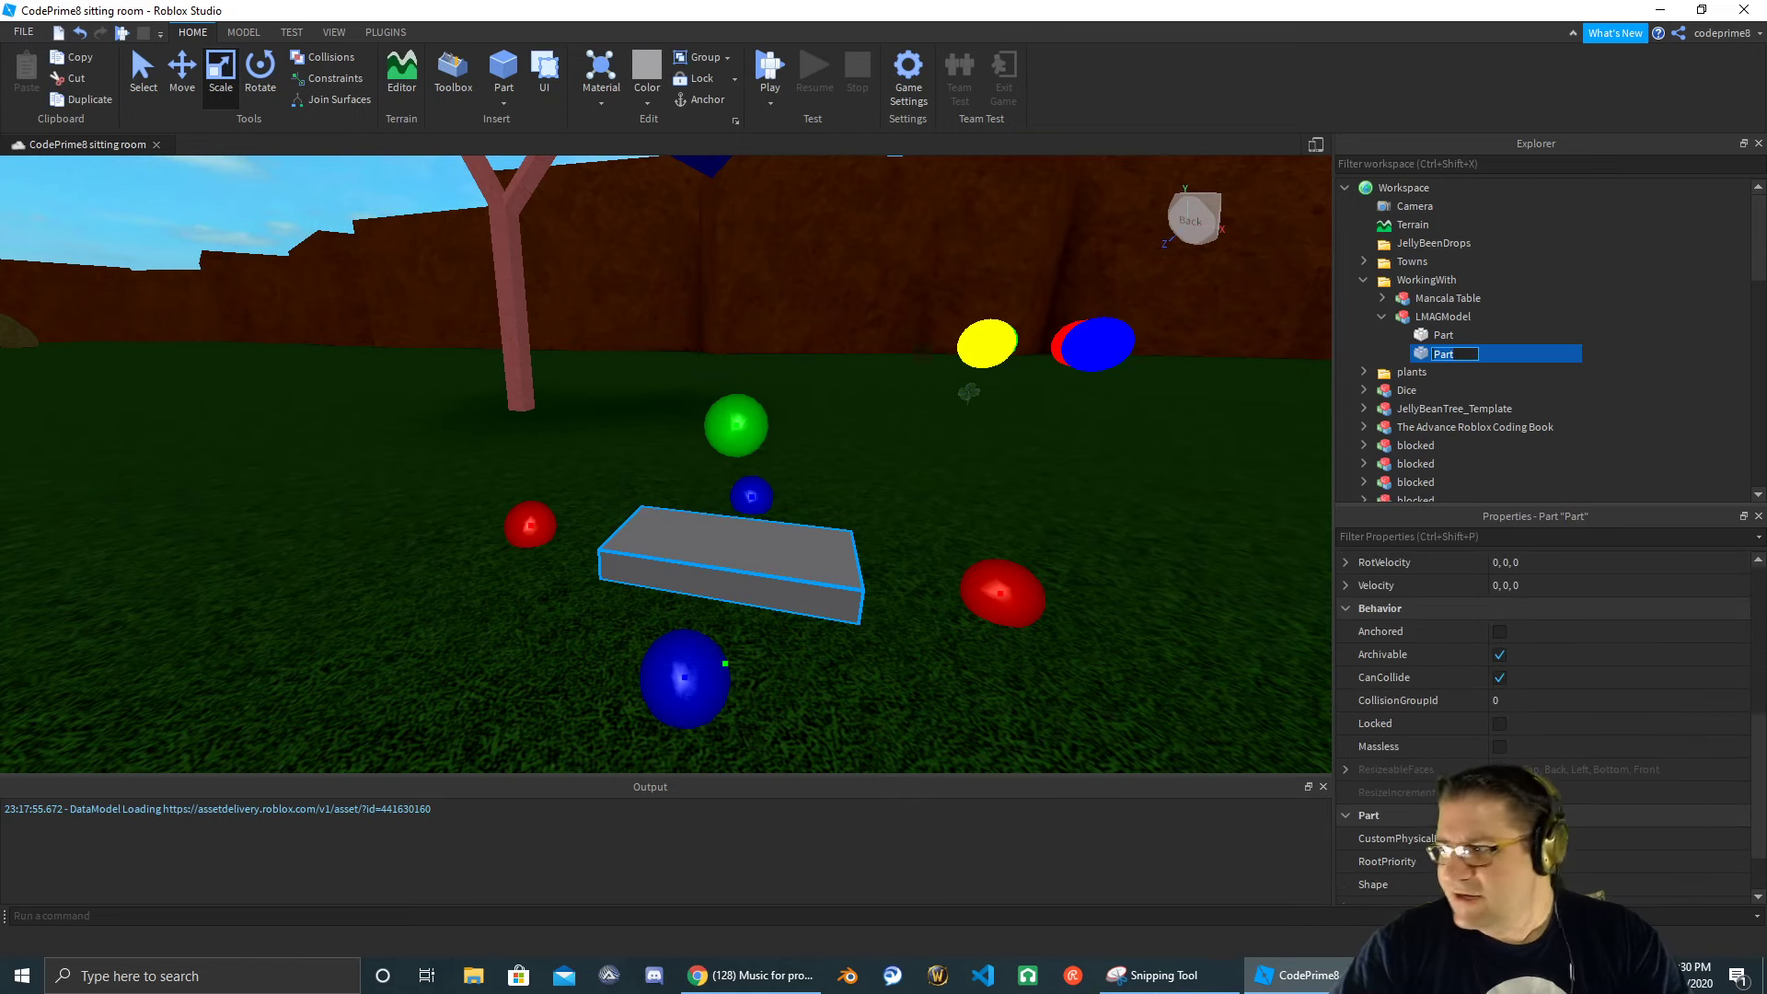
key("F2")
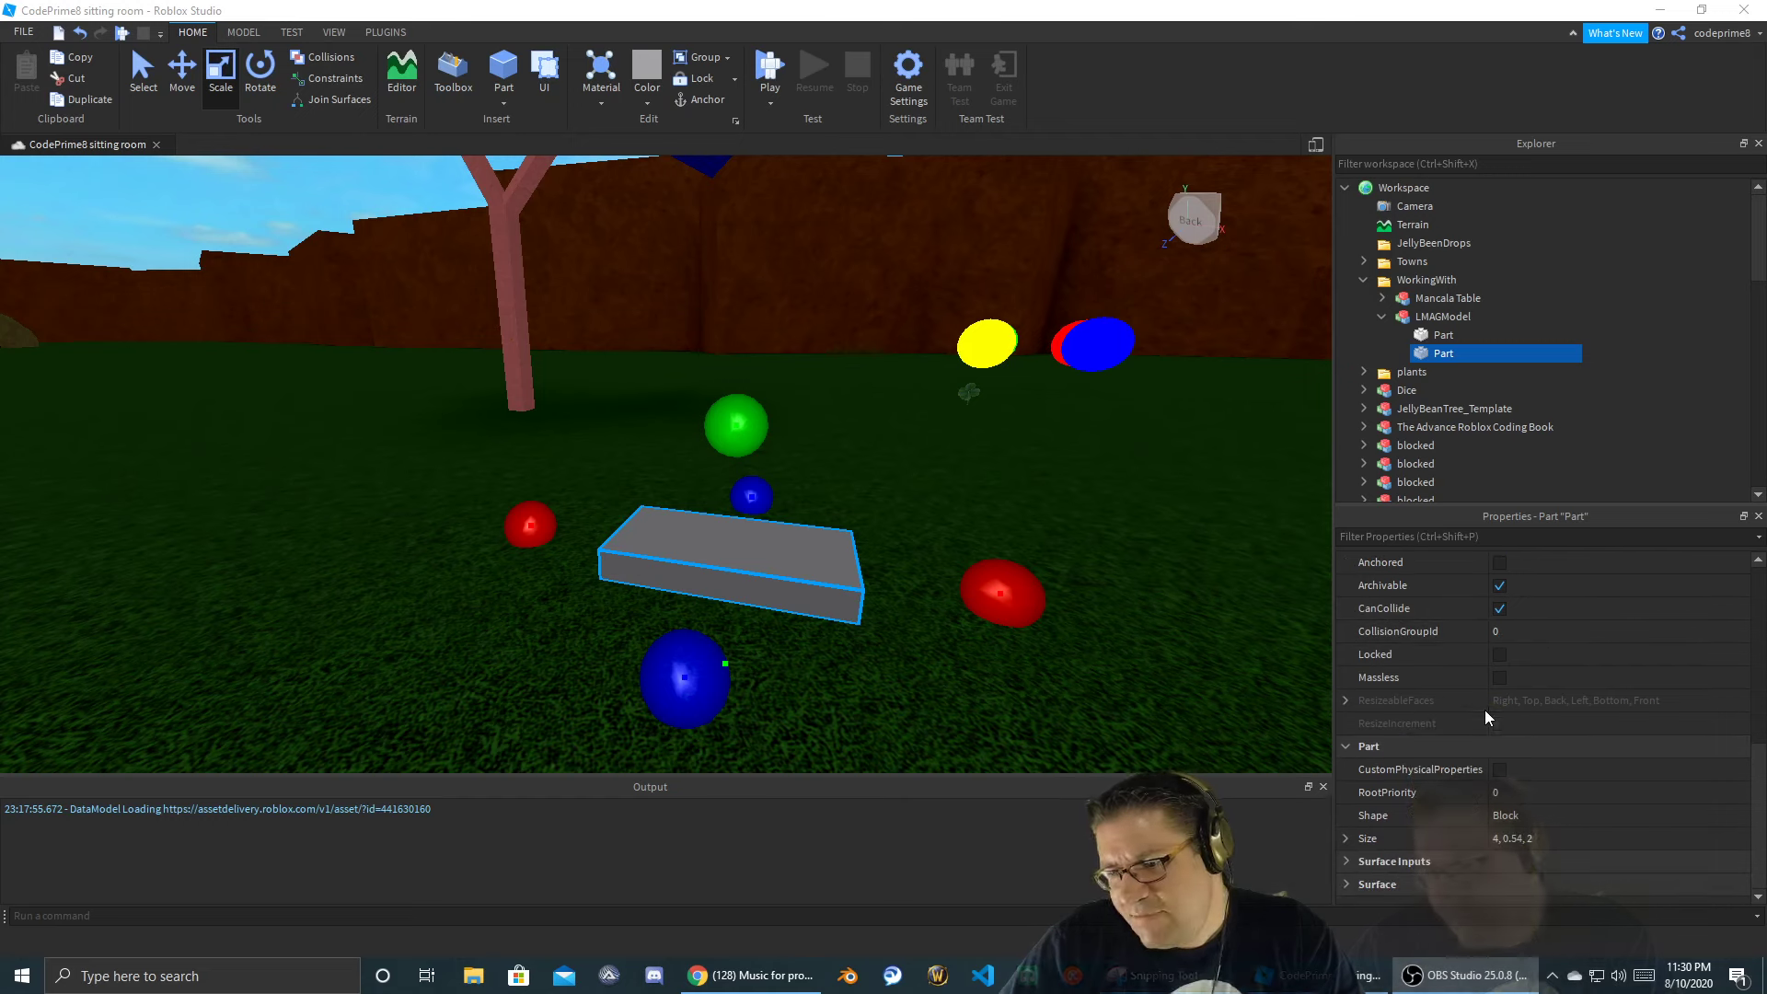
- Change the duplicated part's shape to Ball
scroll(1564, 727, "down", 3)
left_click(1500, 814)
left_click(1517, 829)
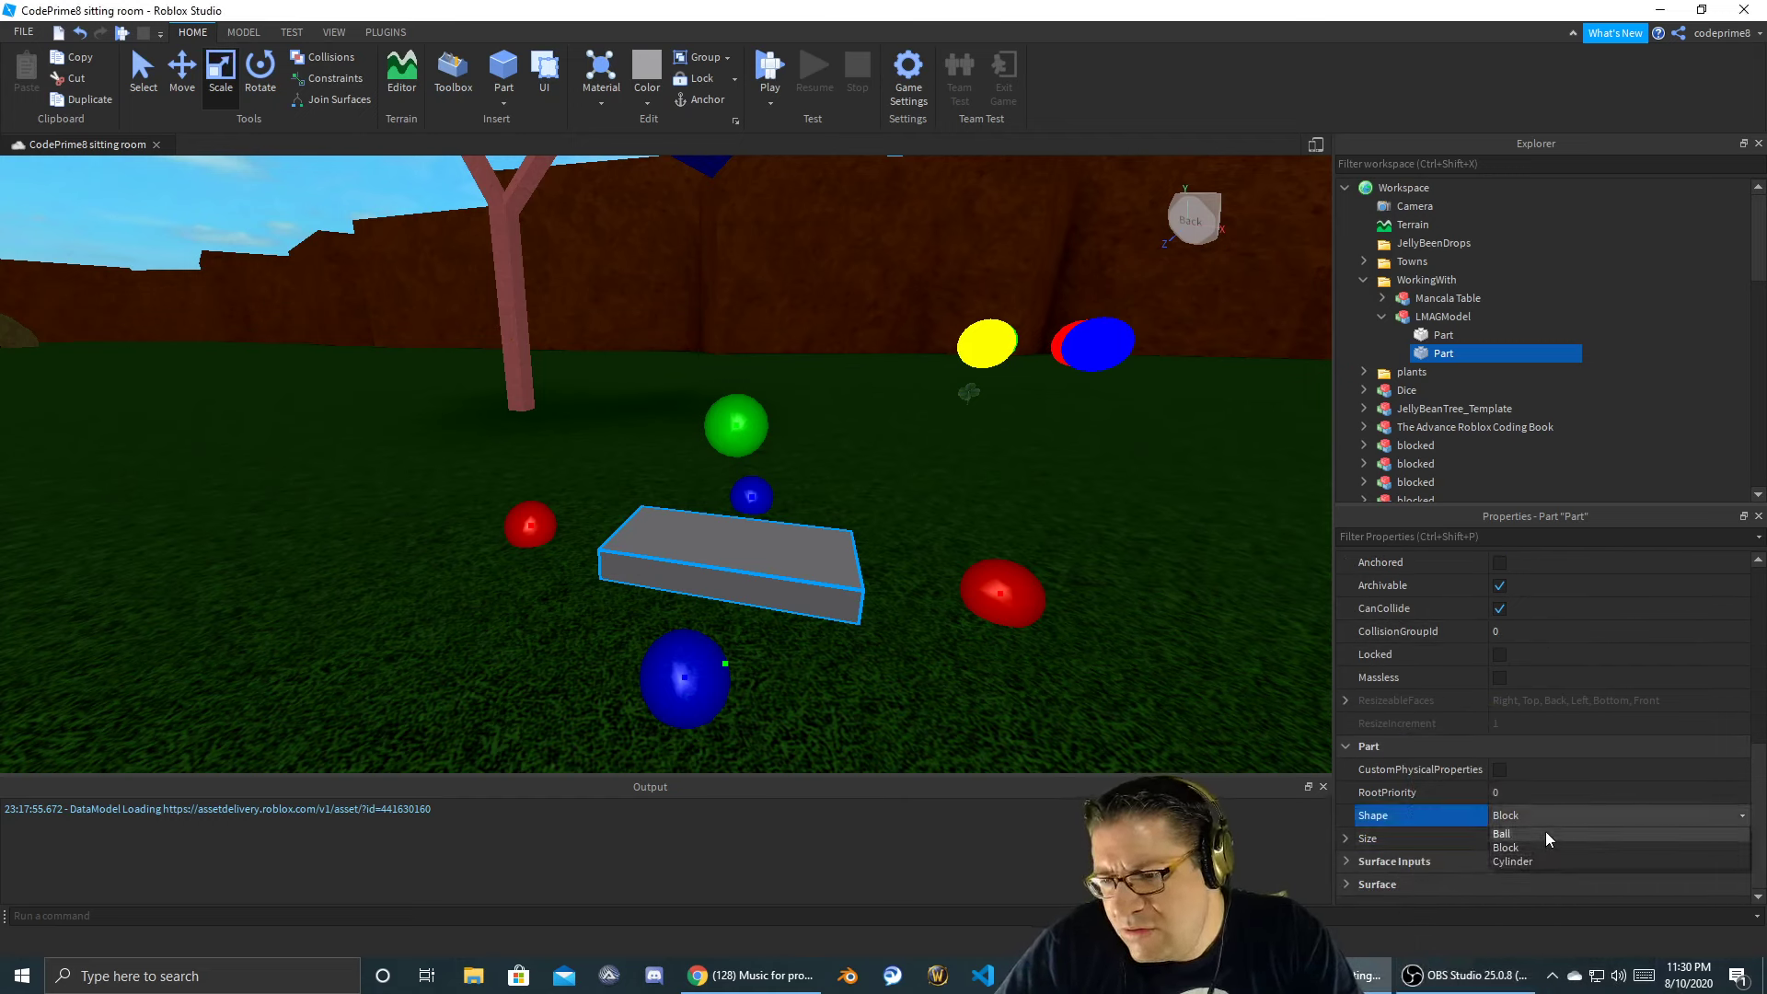
left_click(1544, 833)
scroll(620, 486, "up", 3)
right_click_drag(653, 488, 654, 488)
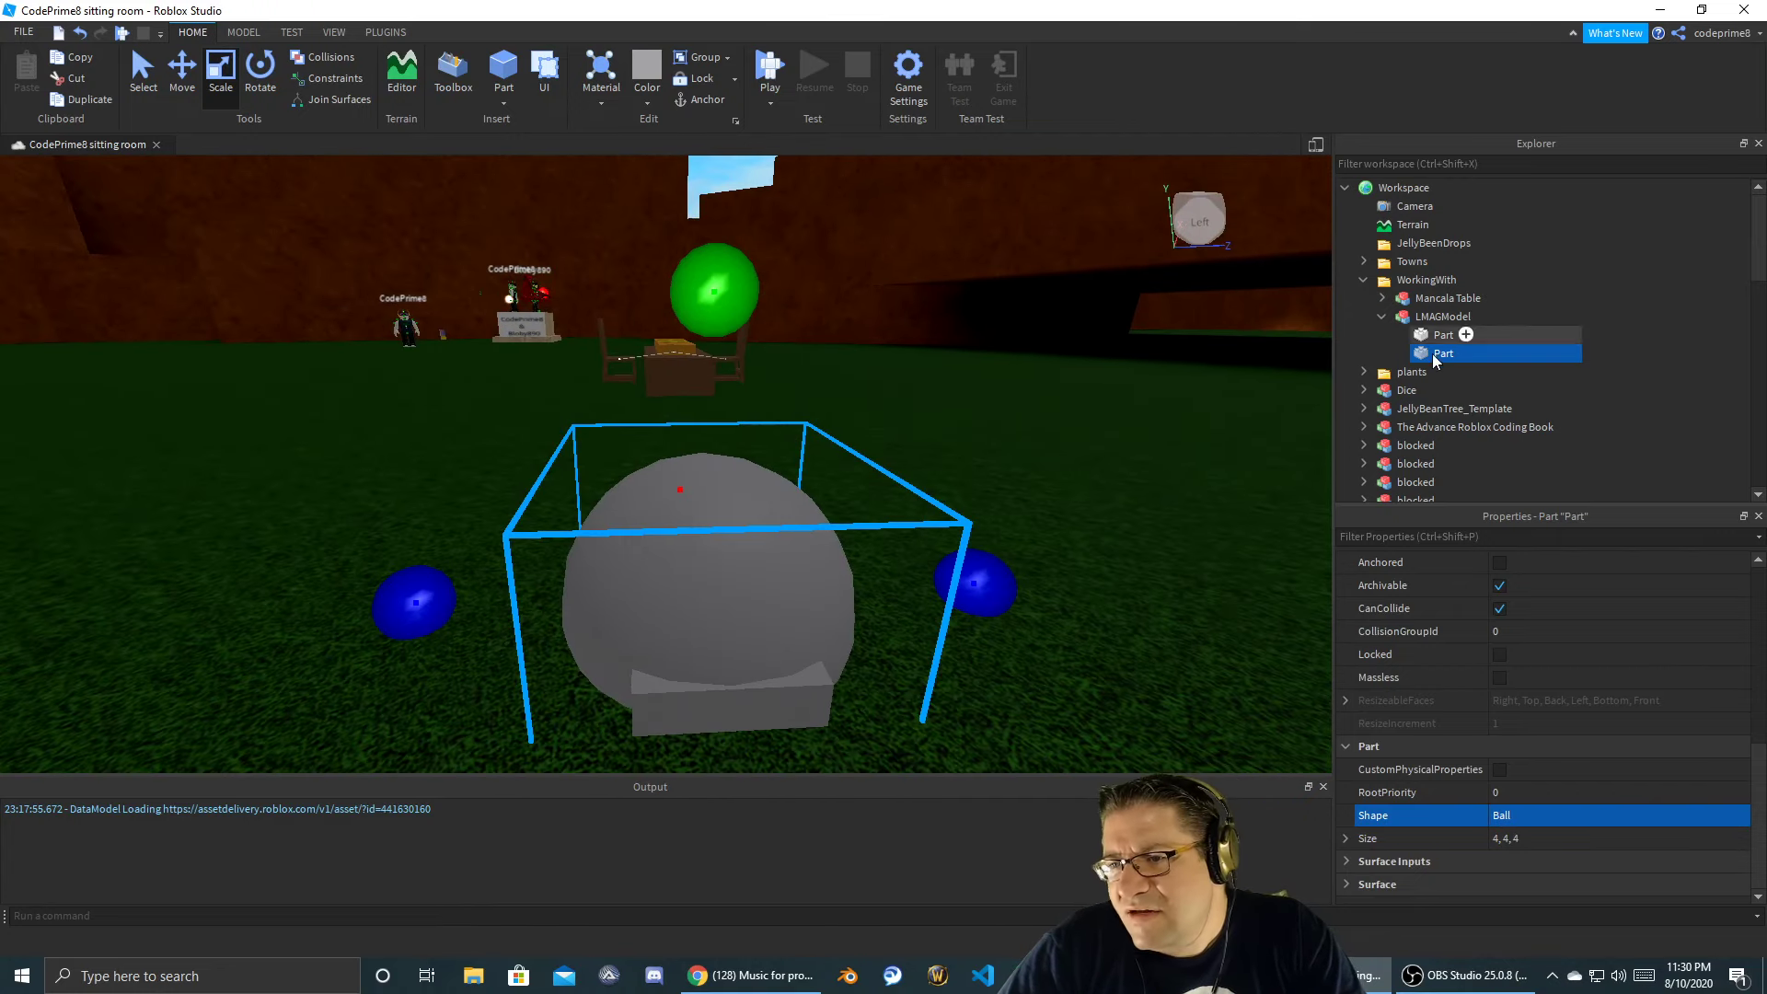
- Set the ball part's size to 0.5, 0.5, 0.5
left_click(1547, 836)
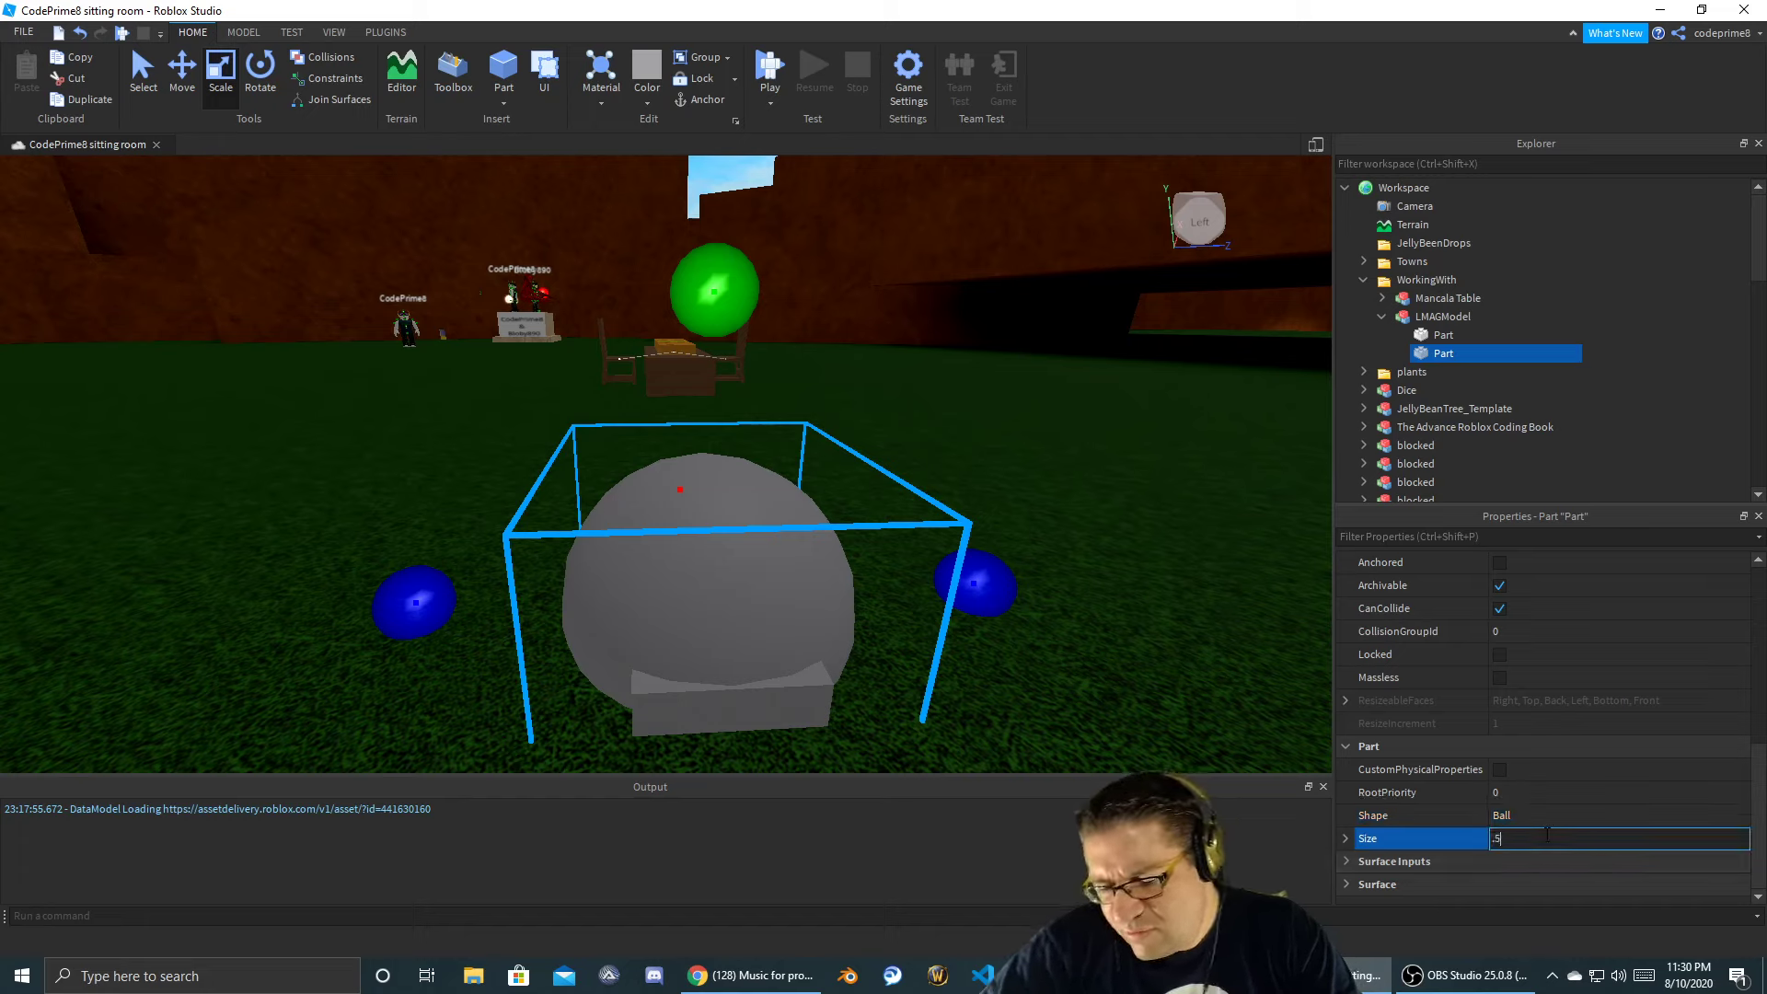
type(".5, 0.5")
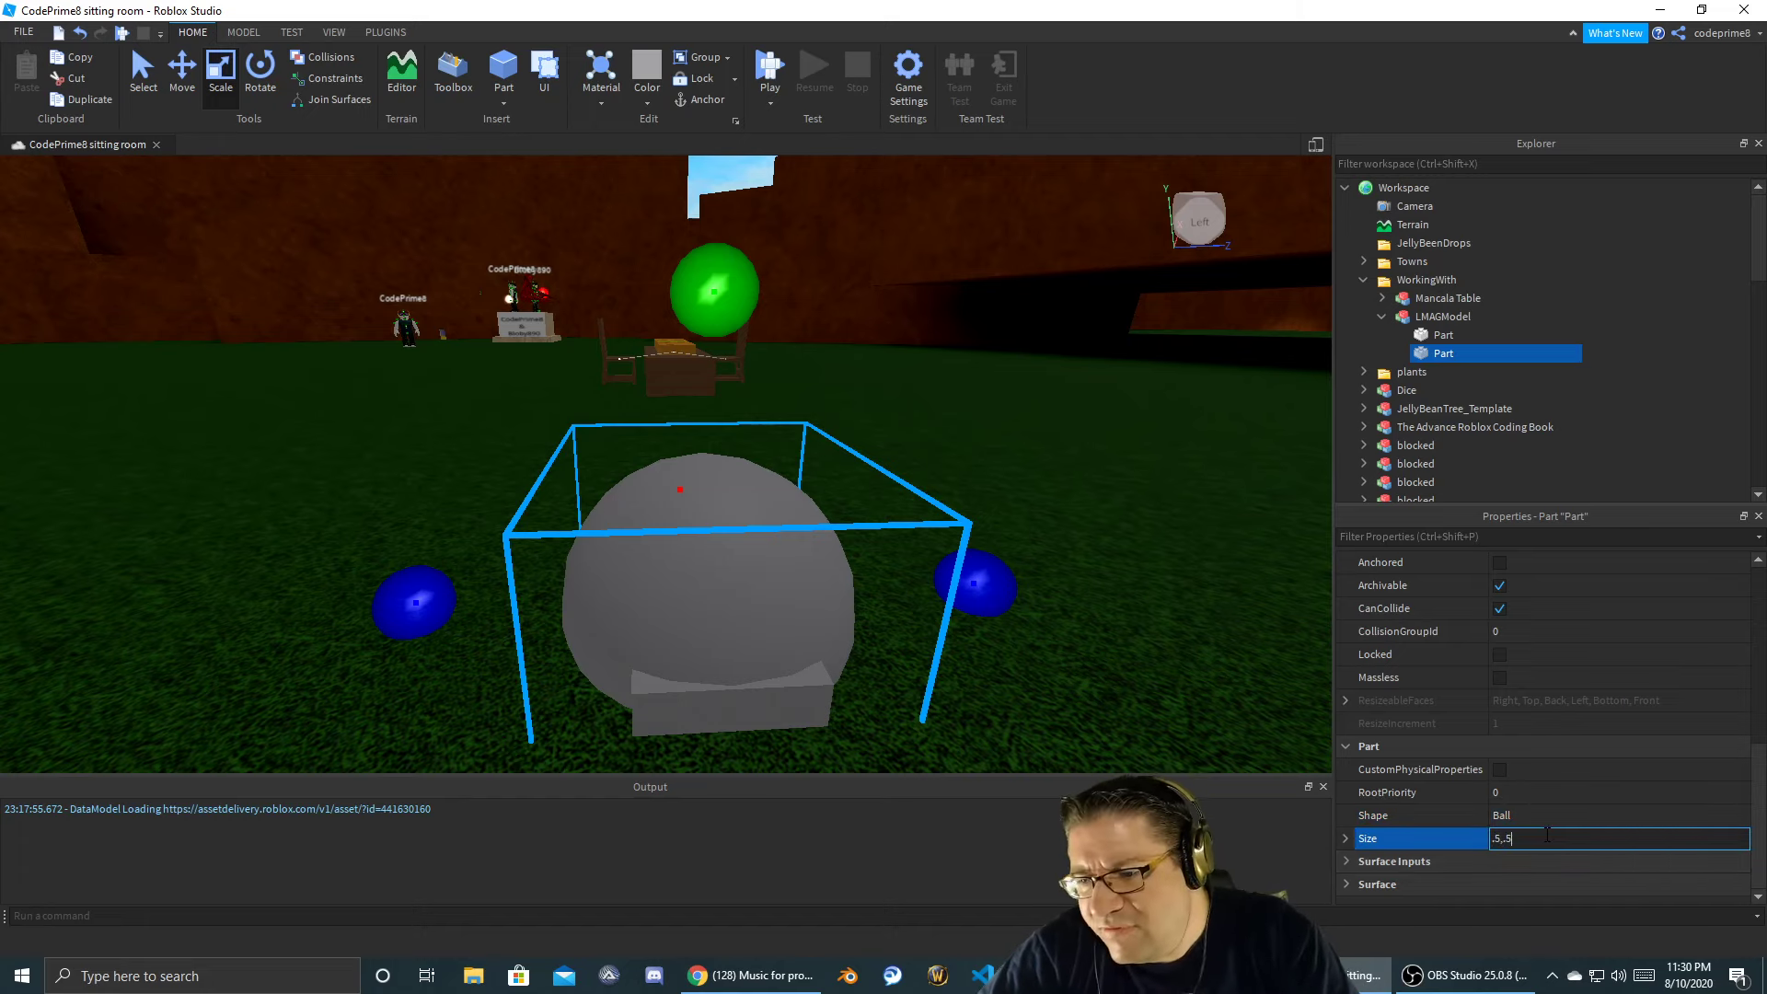
type(", 0.5")
key("Return")
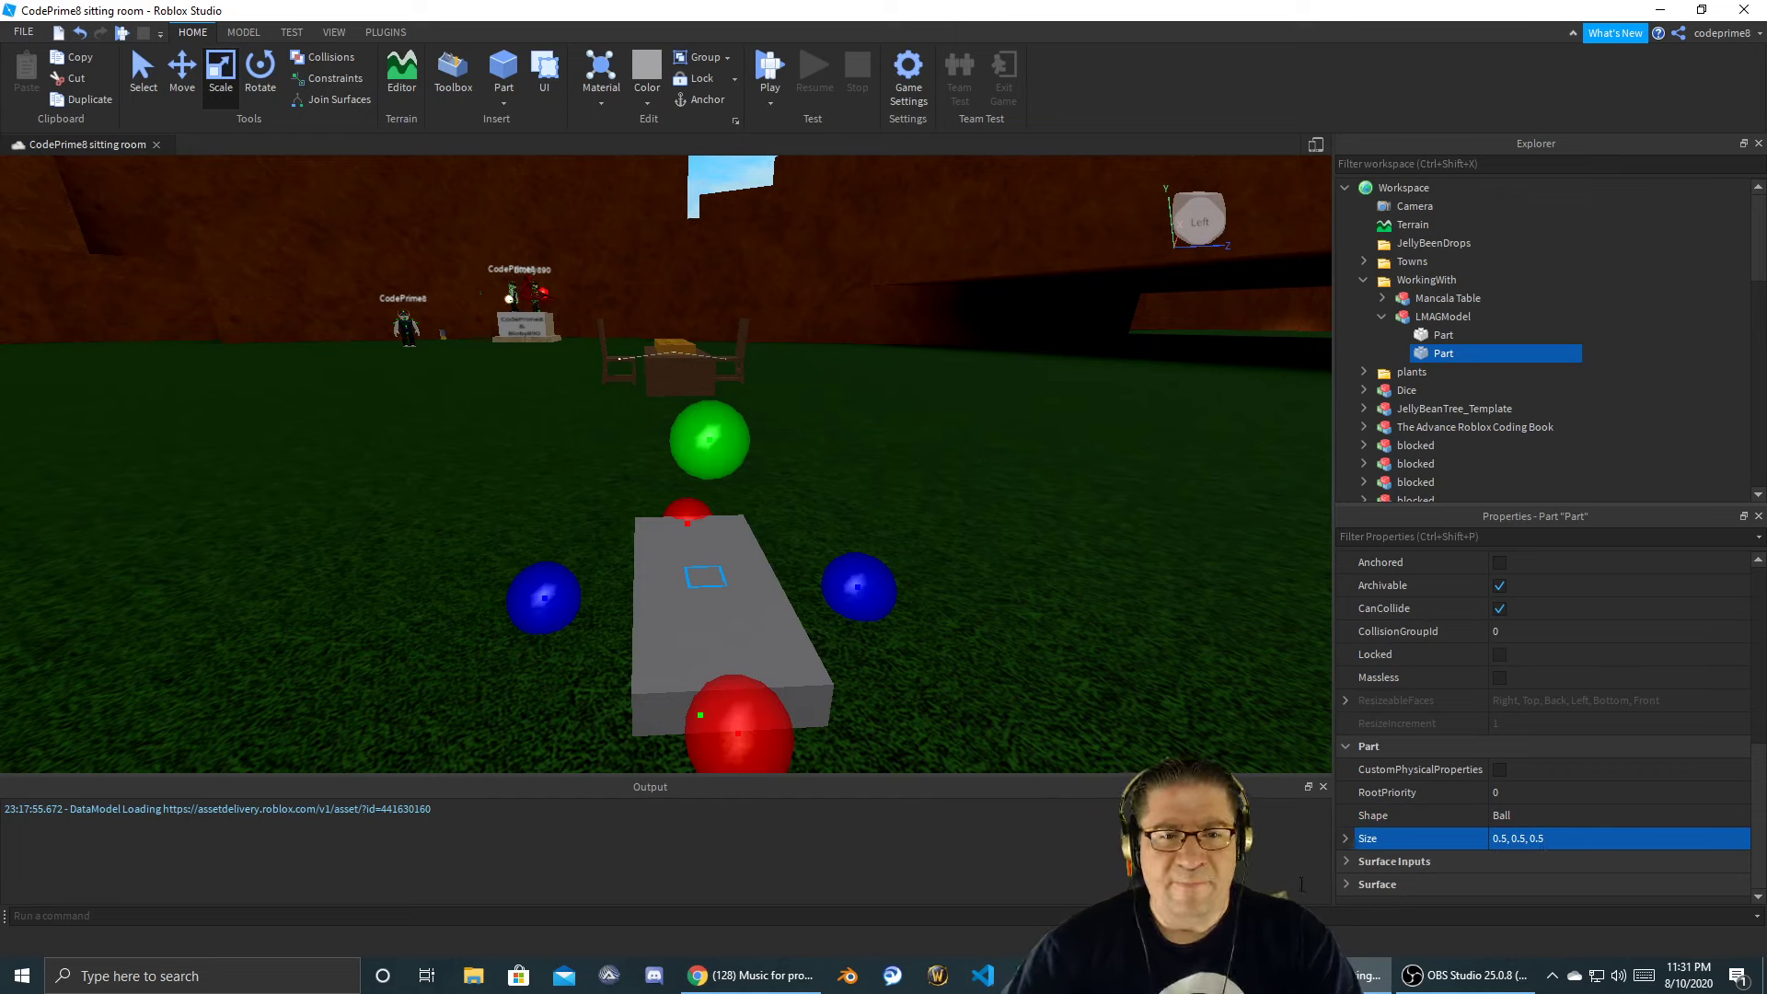
- Raise the ball part slightly on the block and set its size to 1, 1, 1
left_click(182, 72)
left_click_drag(706, 477, 715, 456)
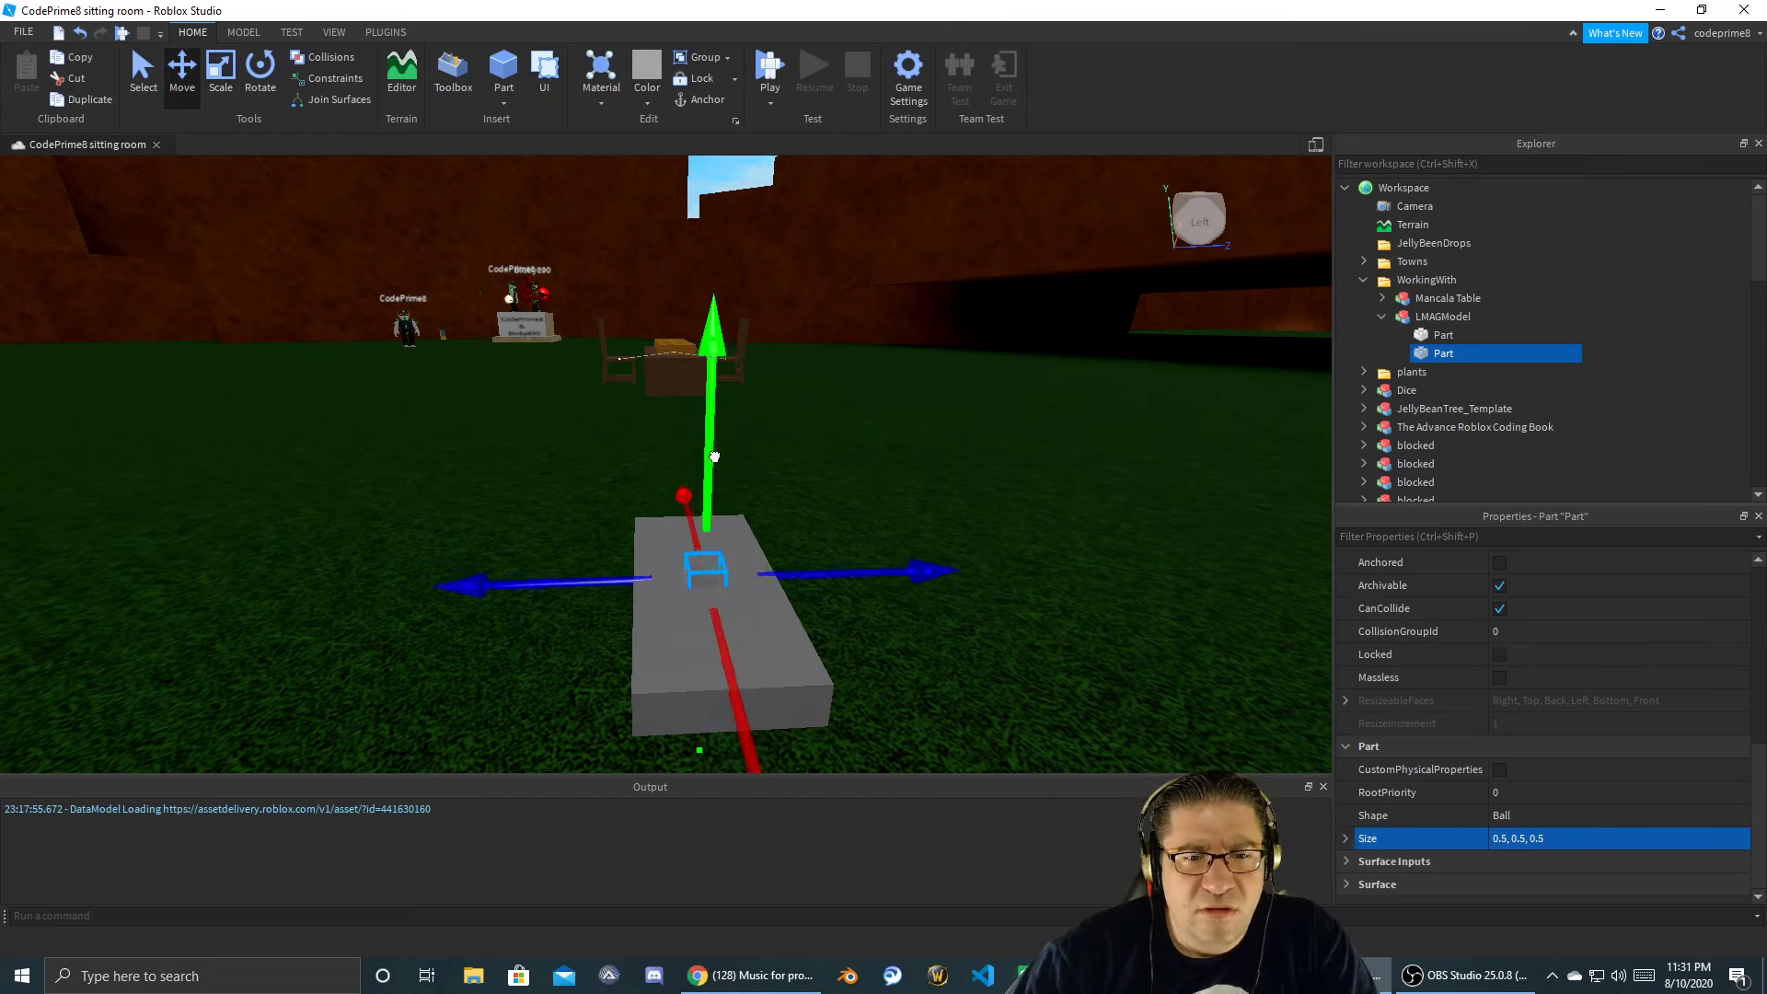
left_click(1592, 839)
type("1.1,")
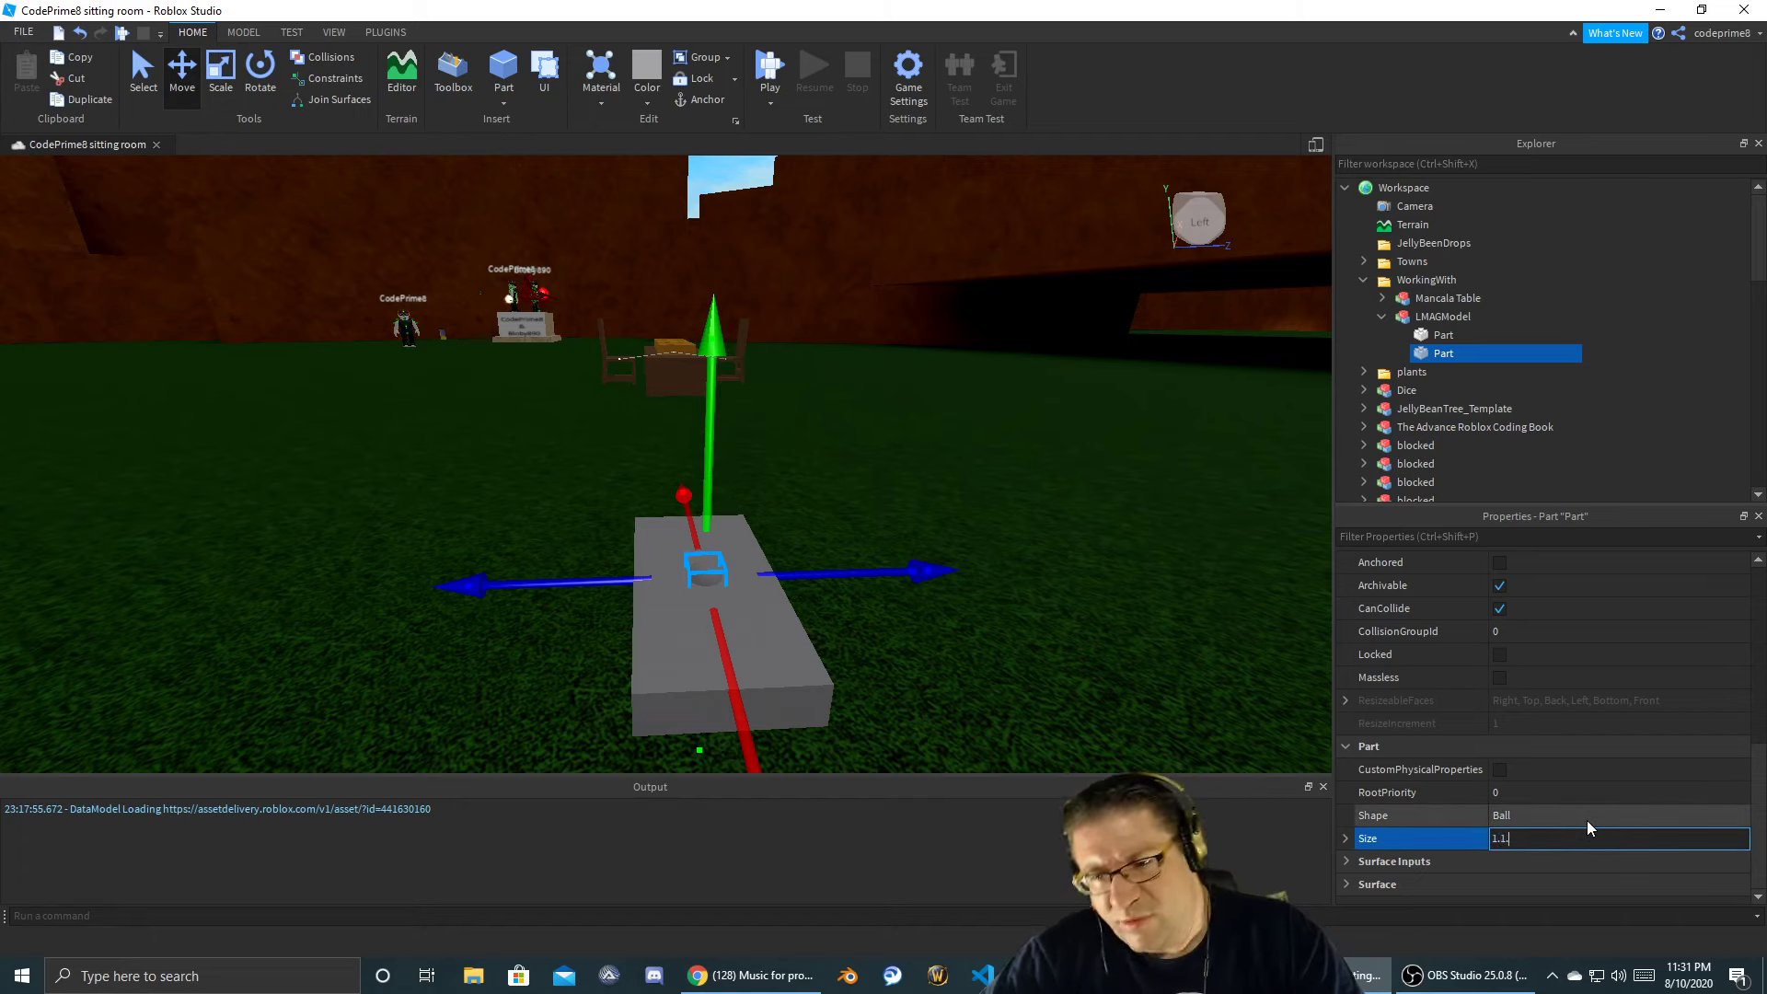
type("1")
key("Return")
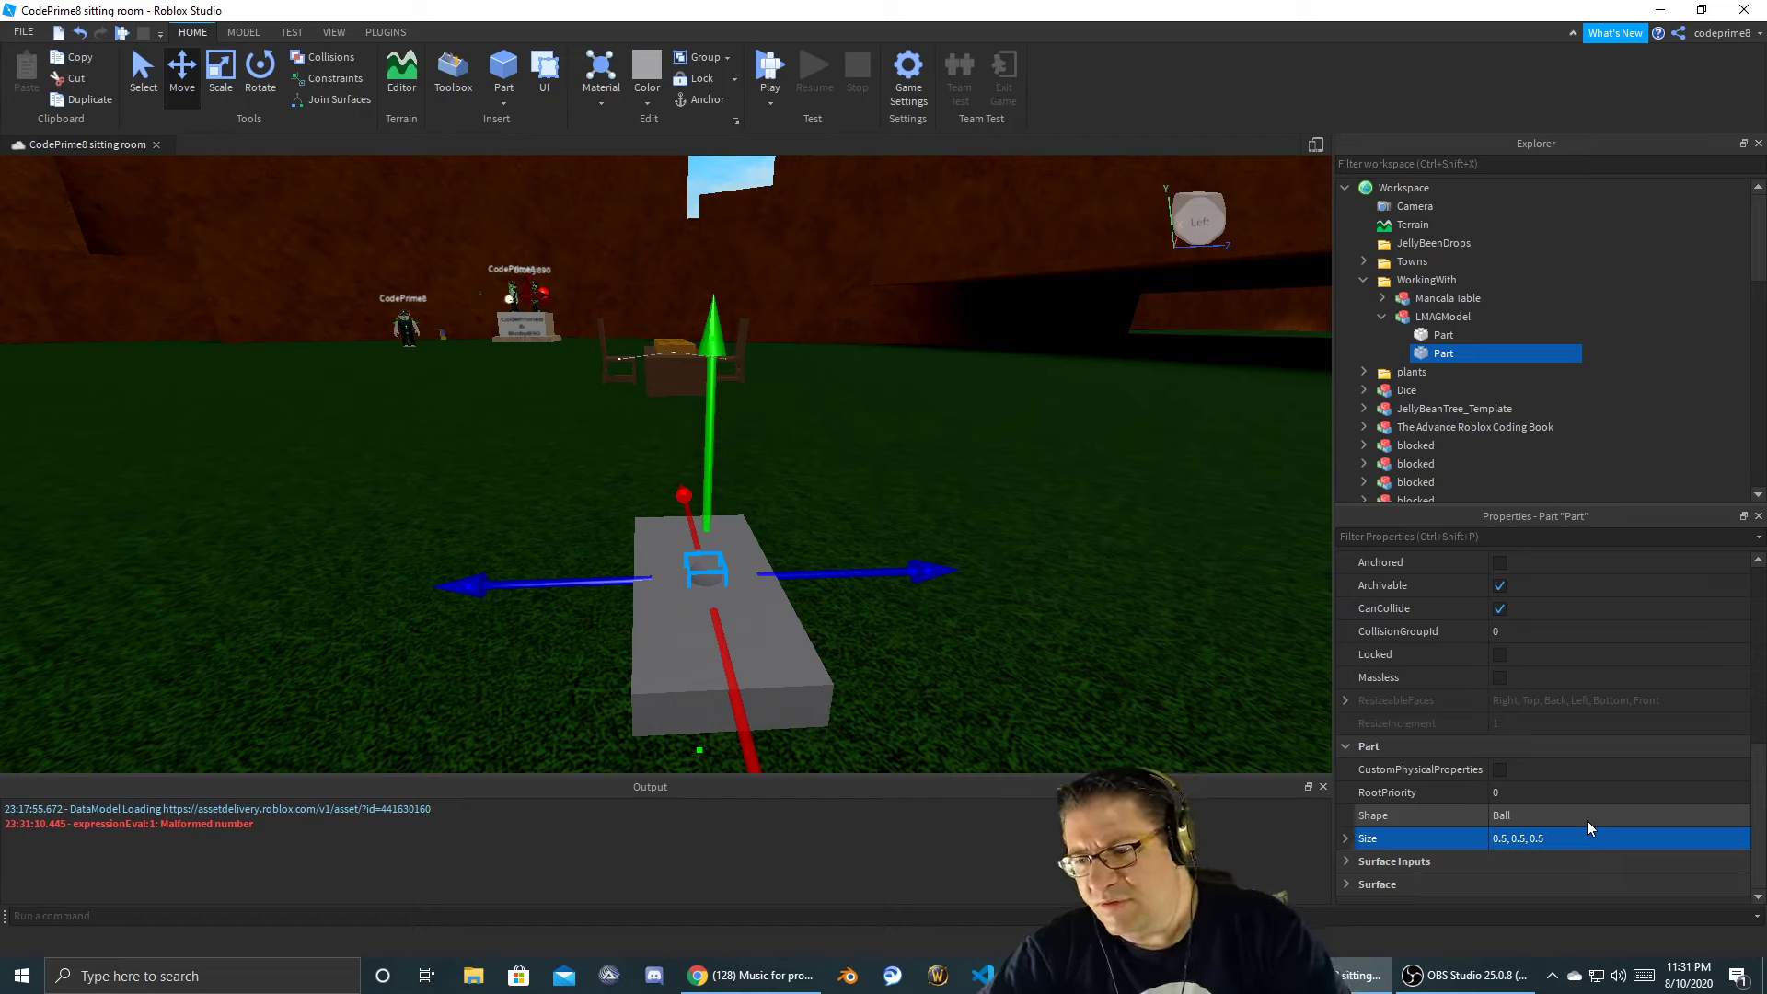
left_click(1599, 836)
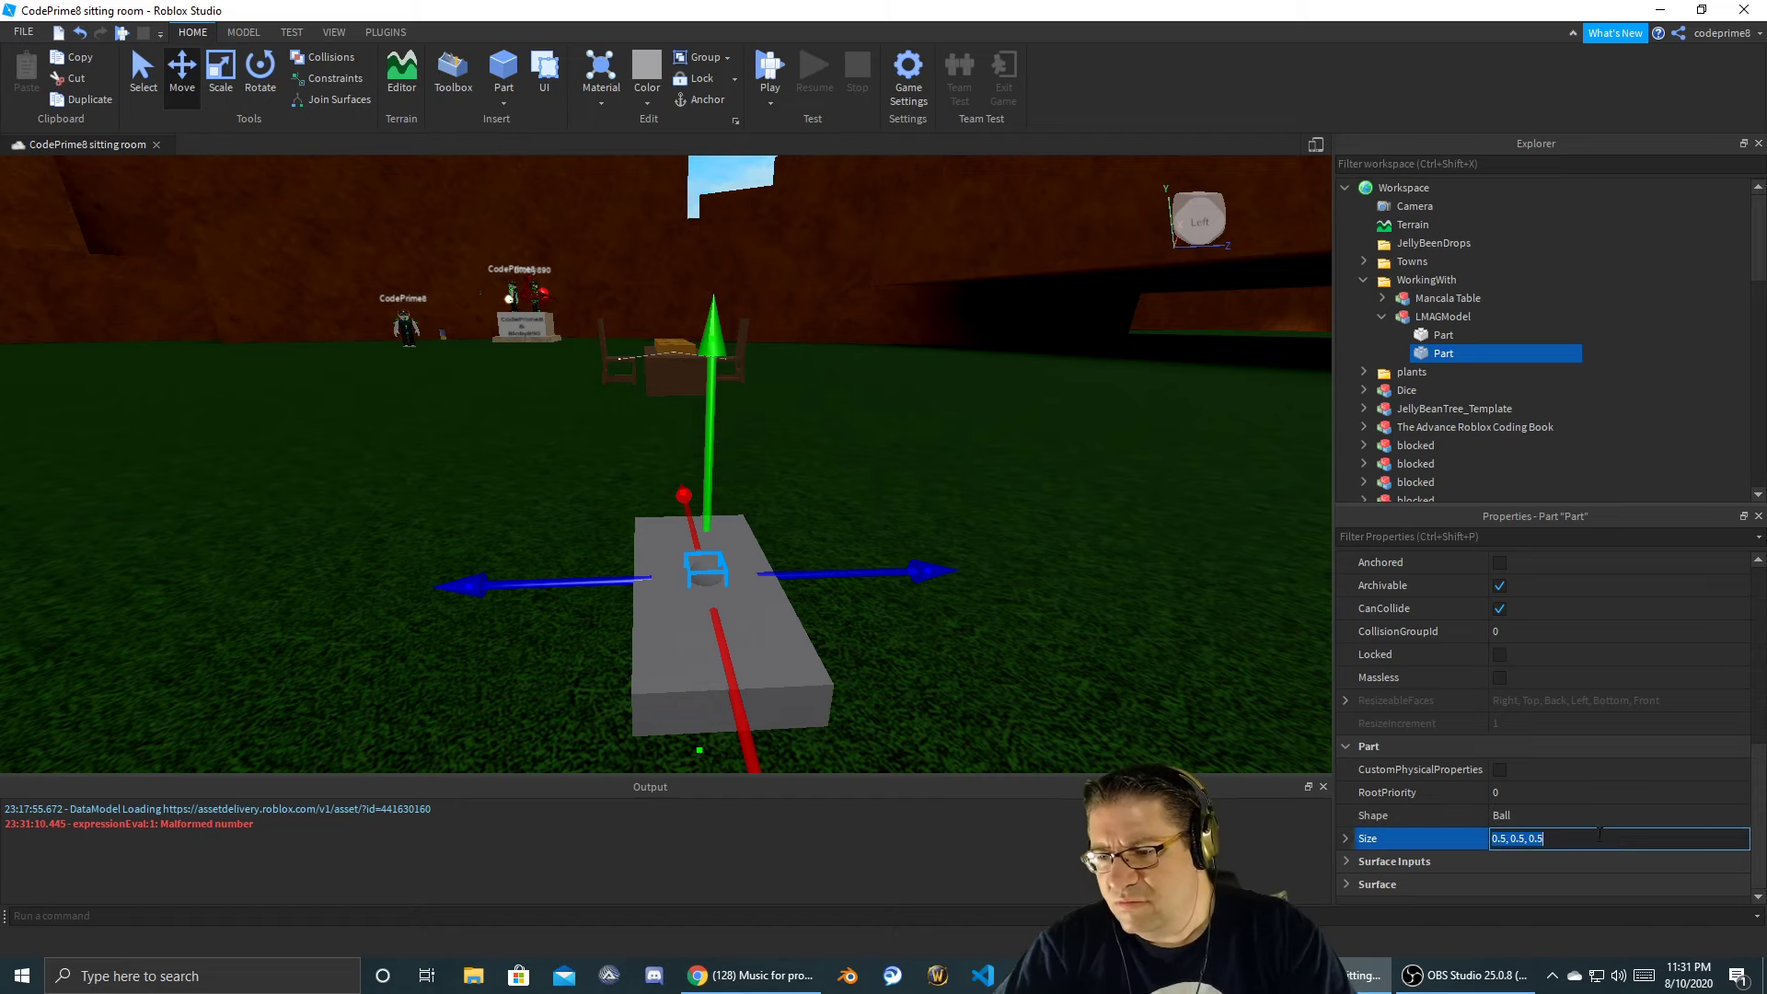
type("1,1,1")
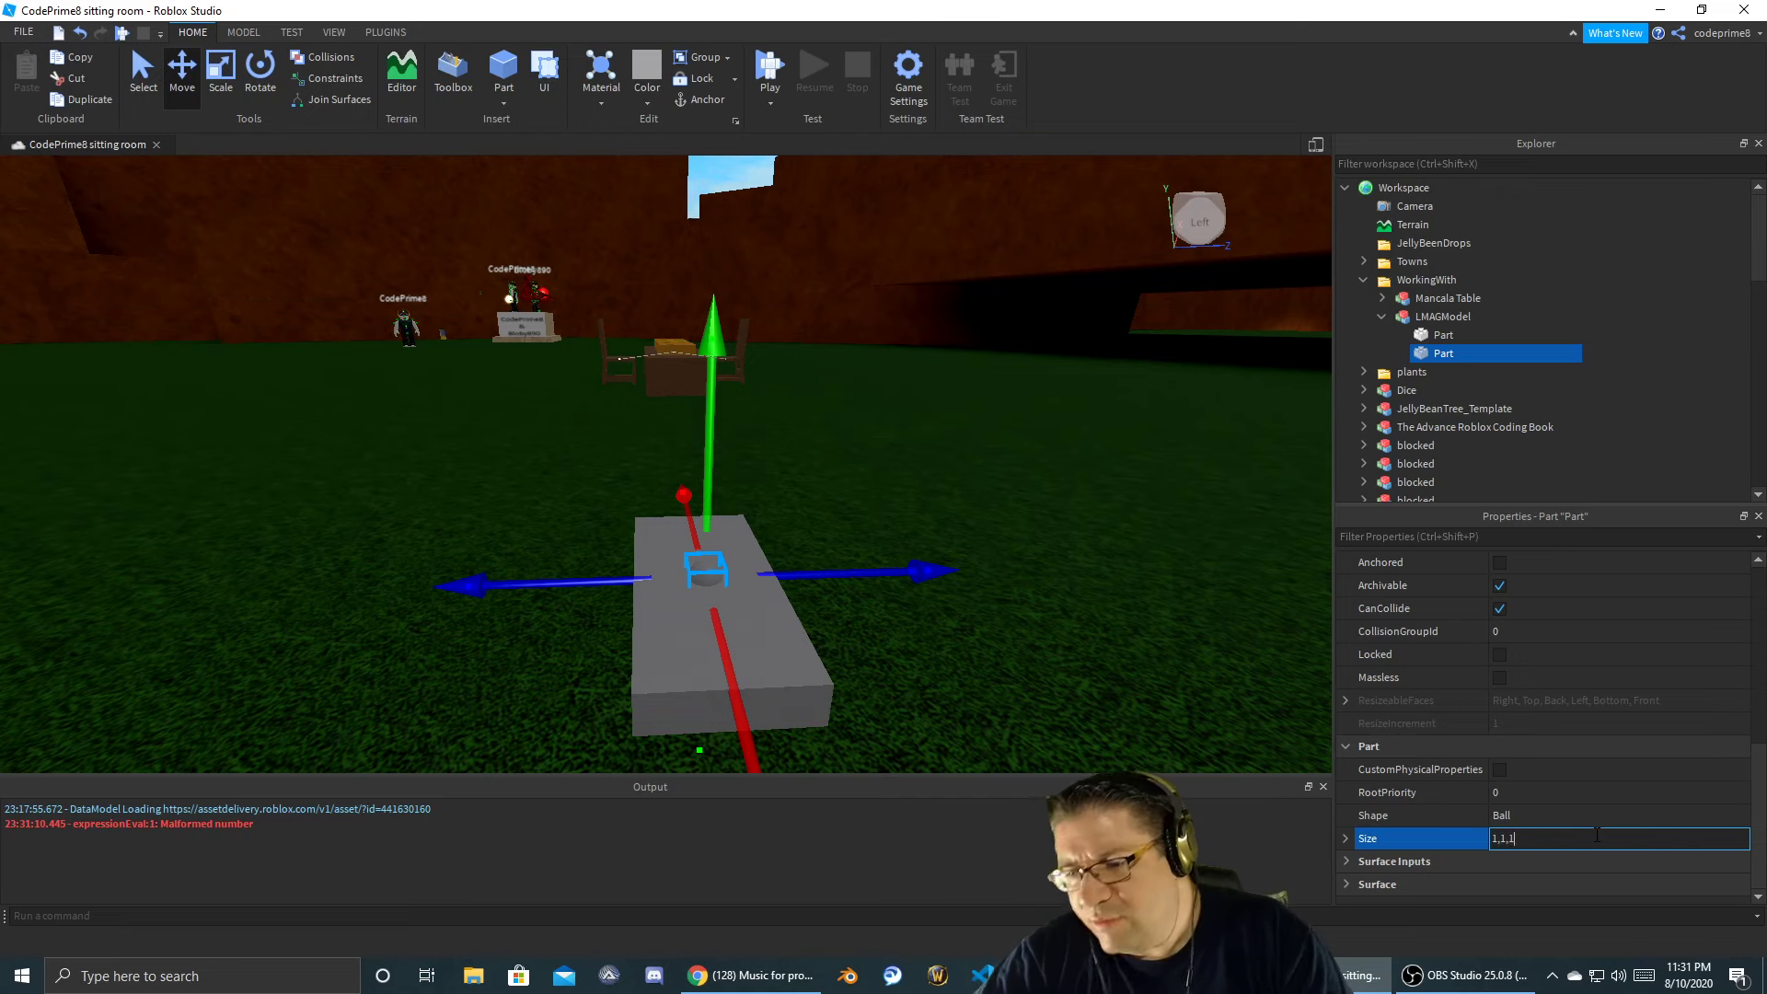
key("Return")
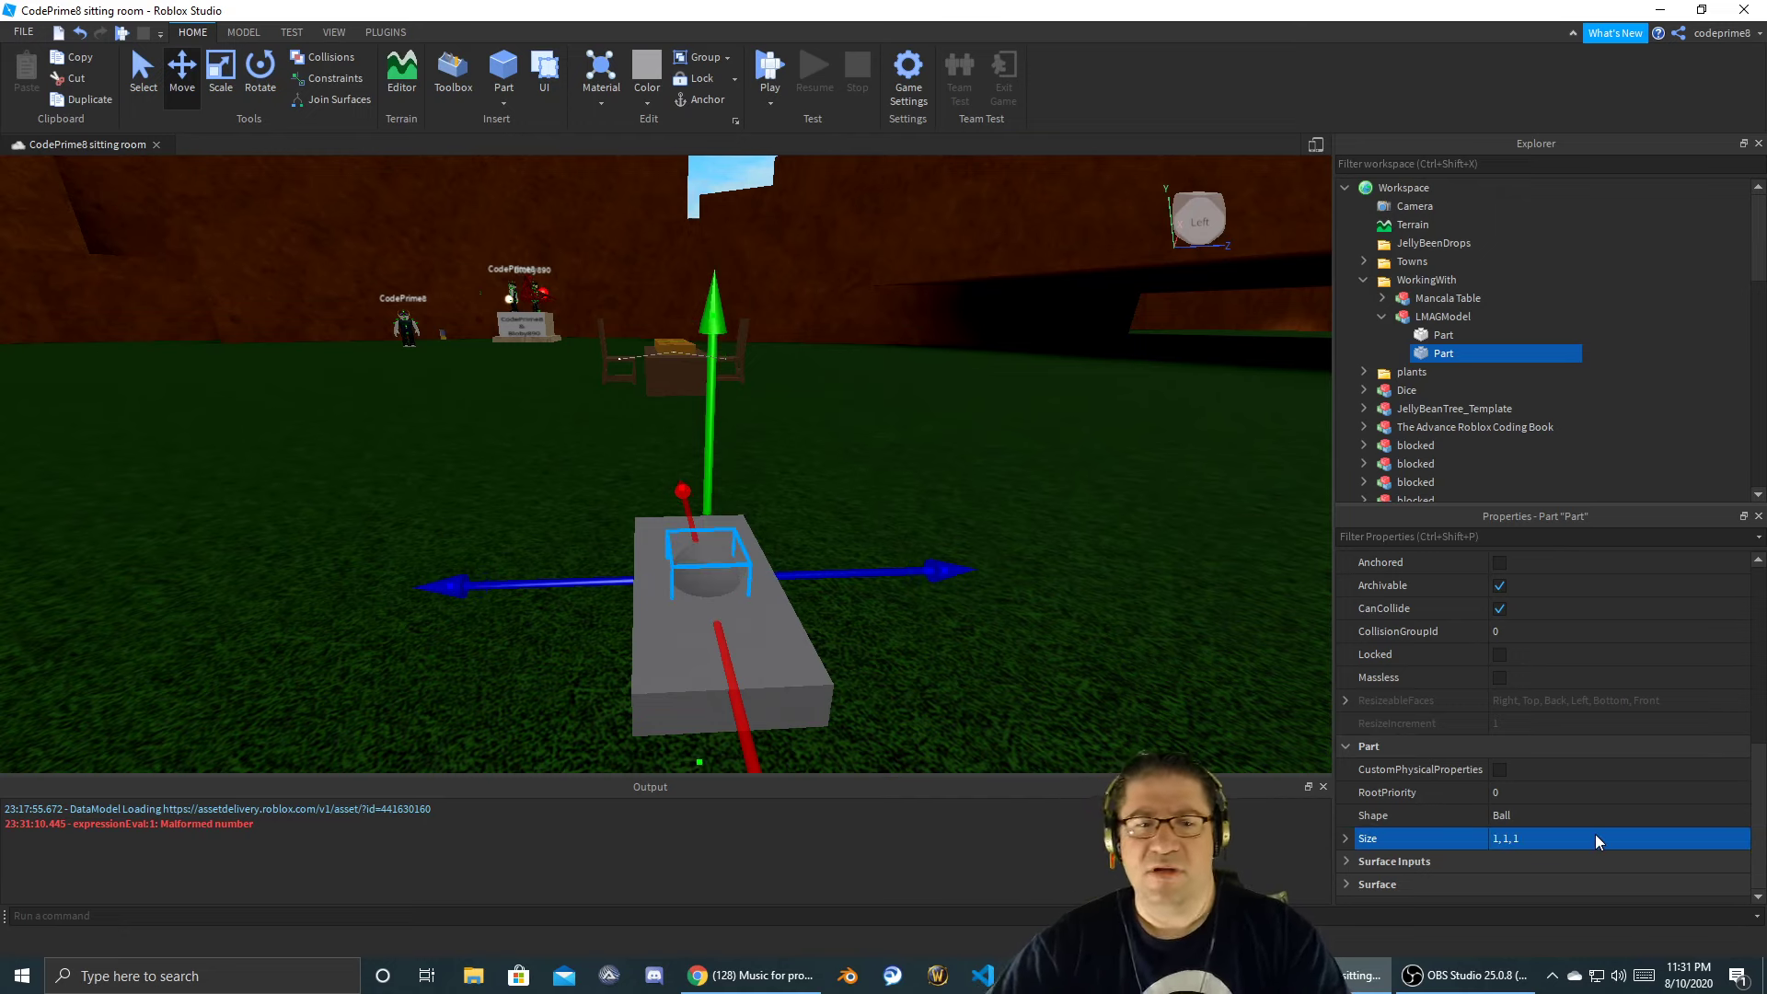
- Move the ball across the block to one long edge and along it to the corner at one end
right_click_drag(1018, 550, 1018, 549)
key("w")
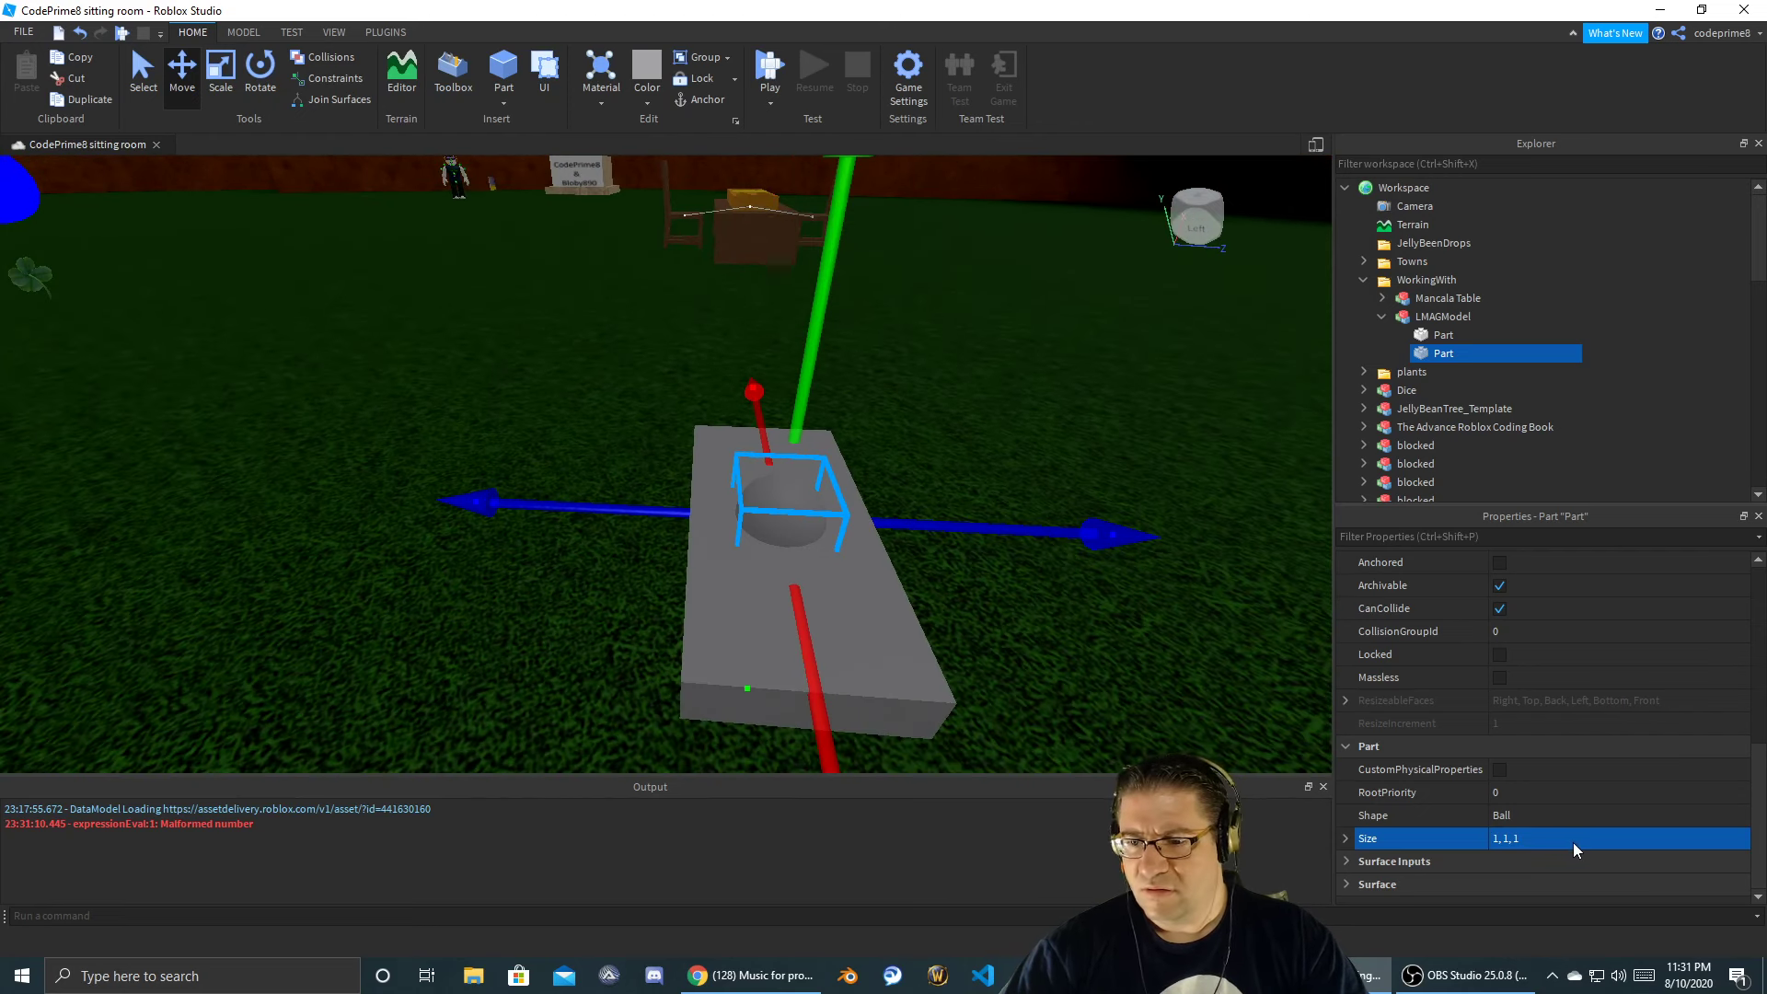
left_click_drag(1092, 550, 1048, 542)
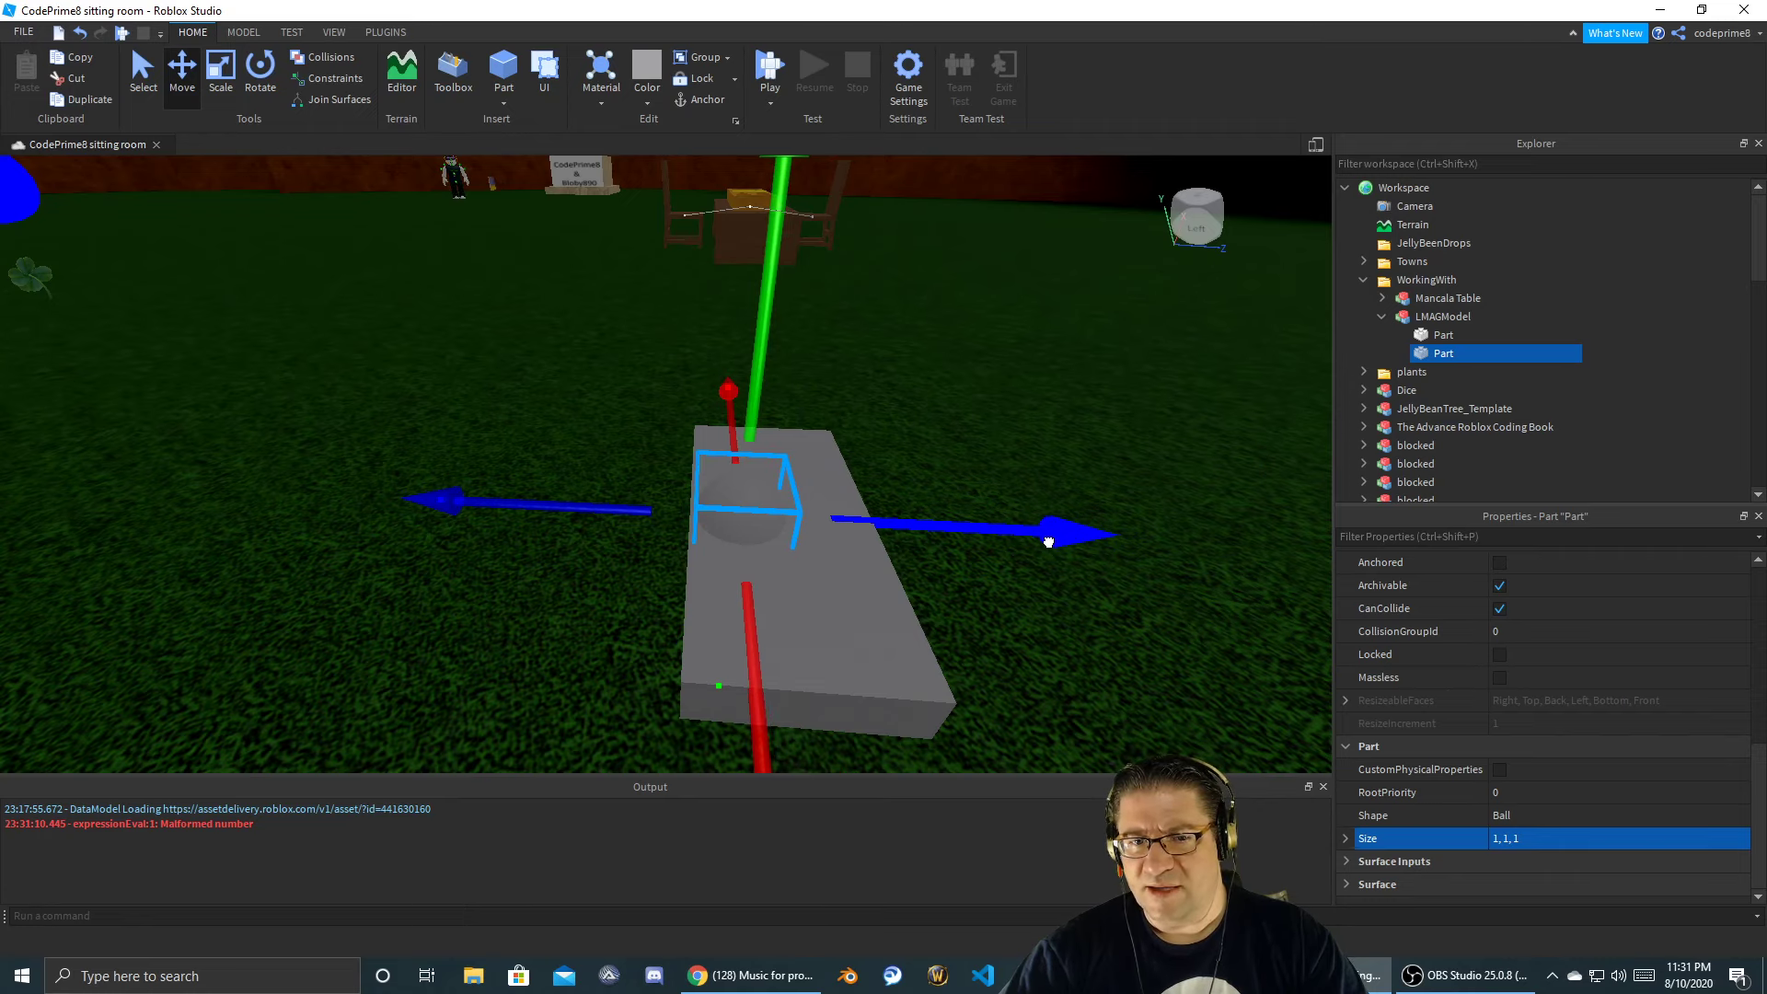
right_click_drag(974, 533, 974, 532)
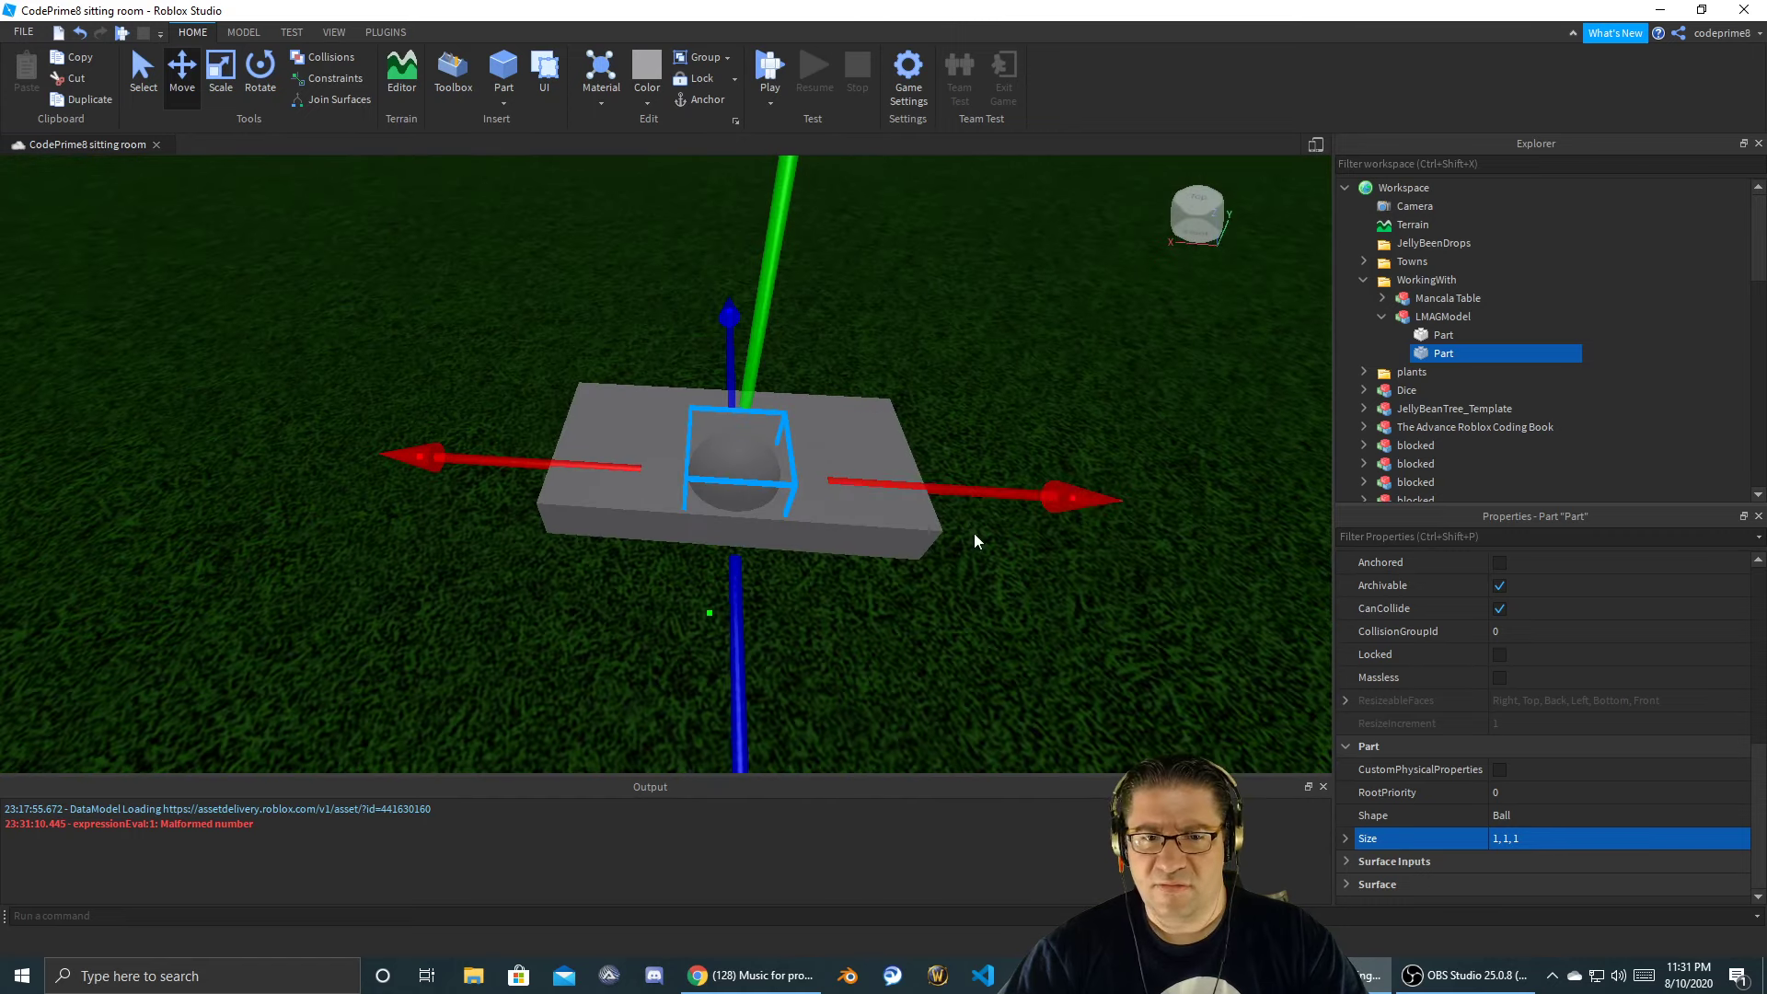
left_click_drag(998, 493, 847, 481)
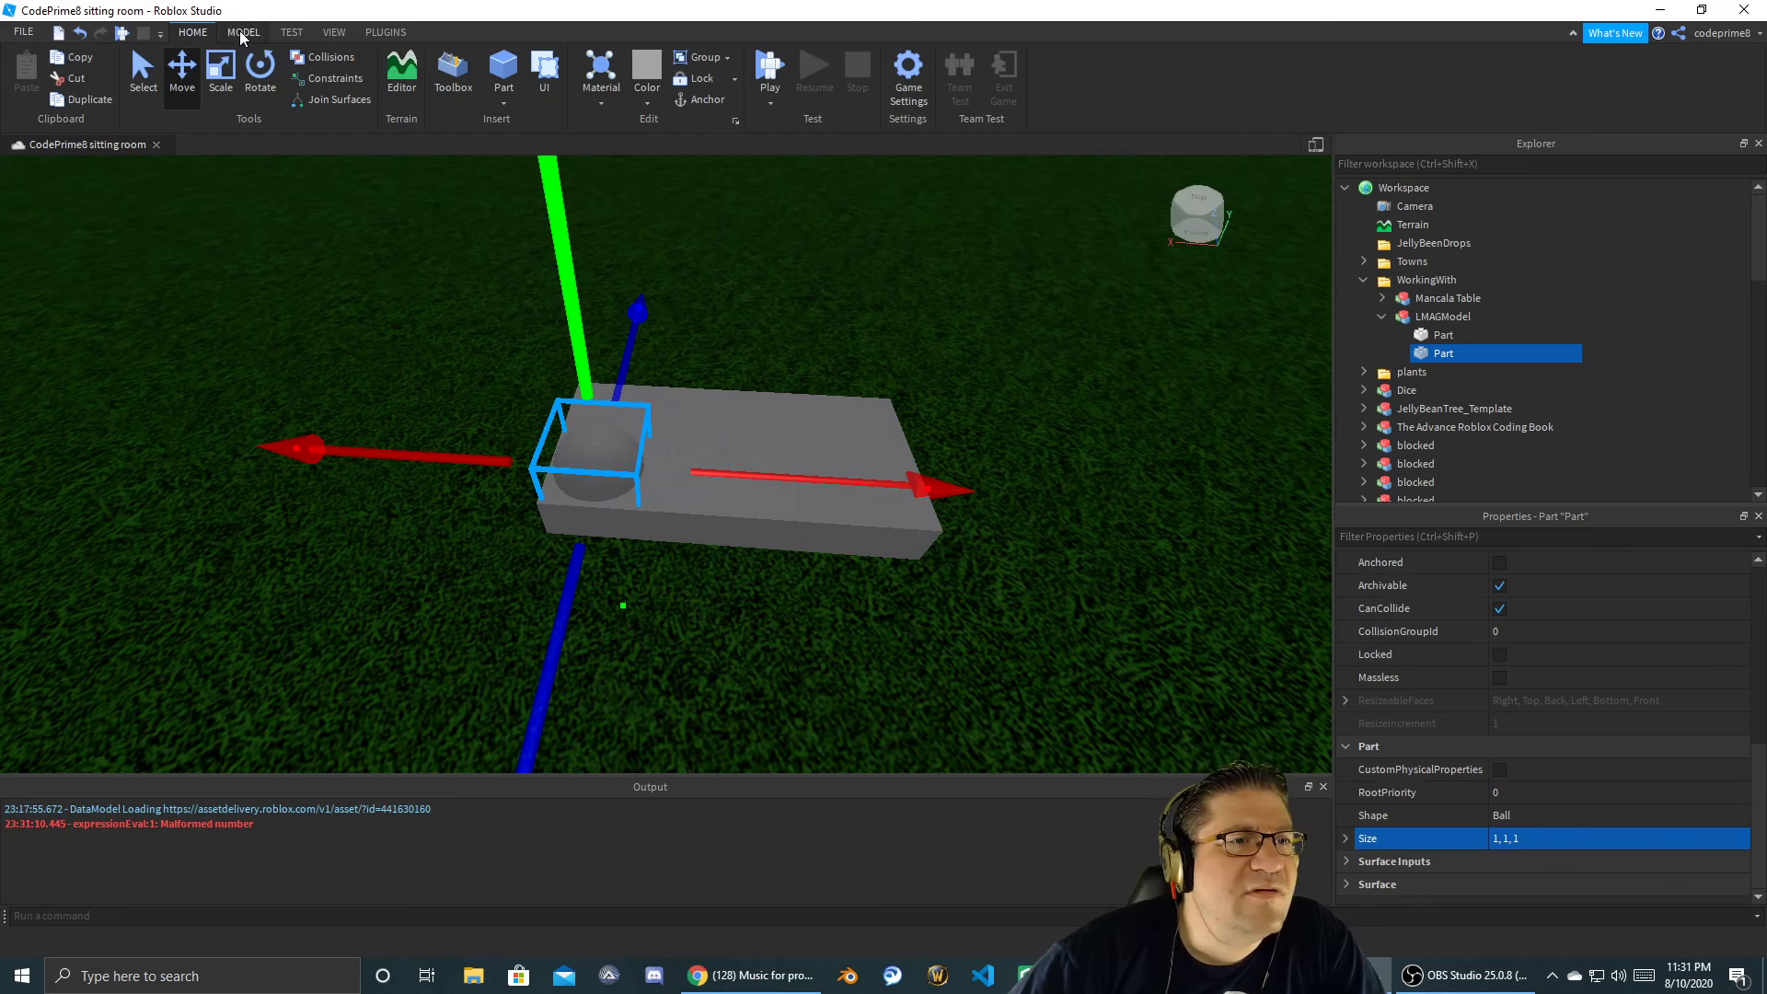
middle_click_drag(927, 489, 949, 490)
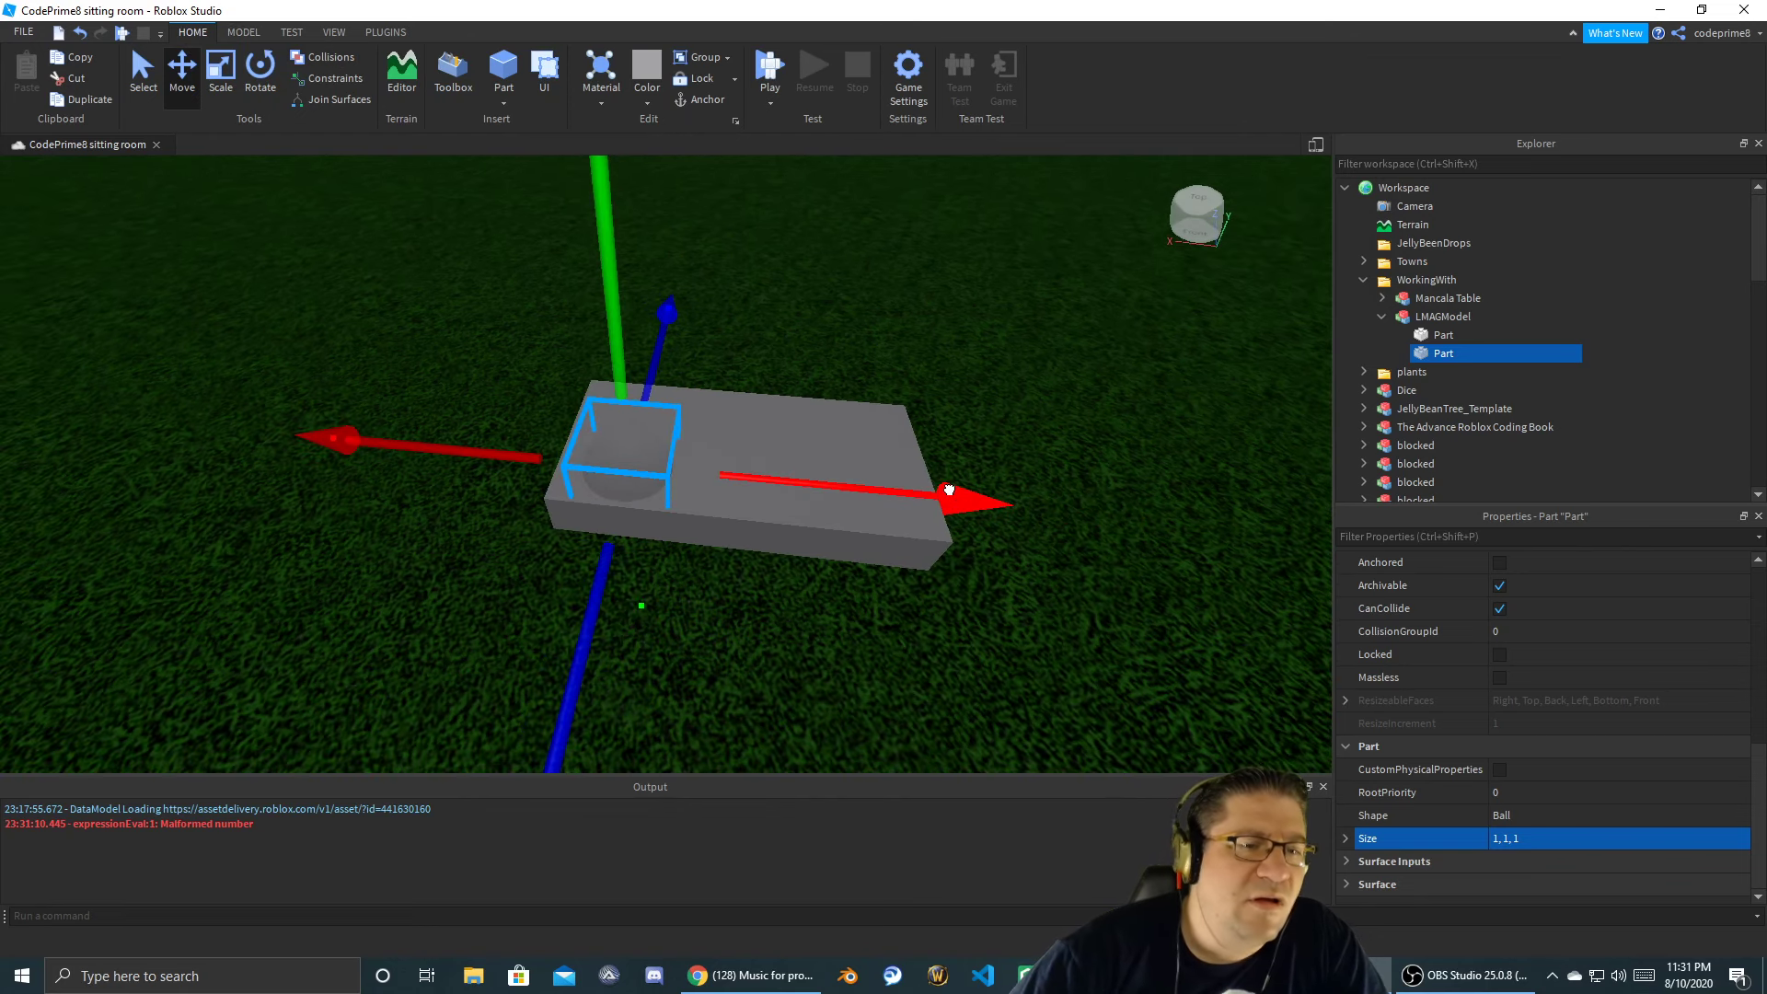
left_click_drag(949, 490, 951, 490)
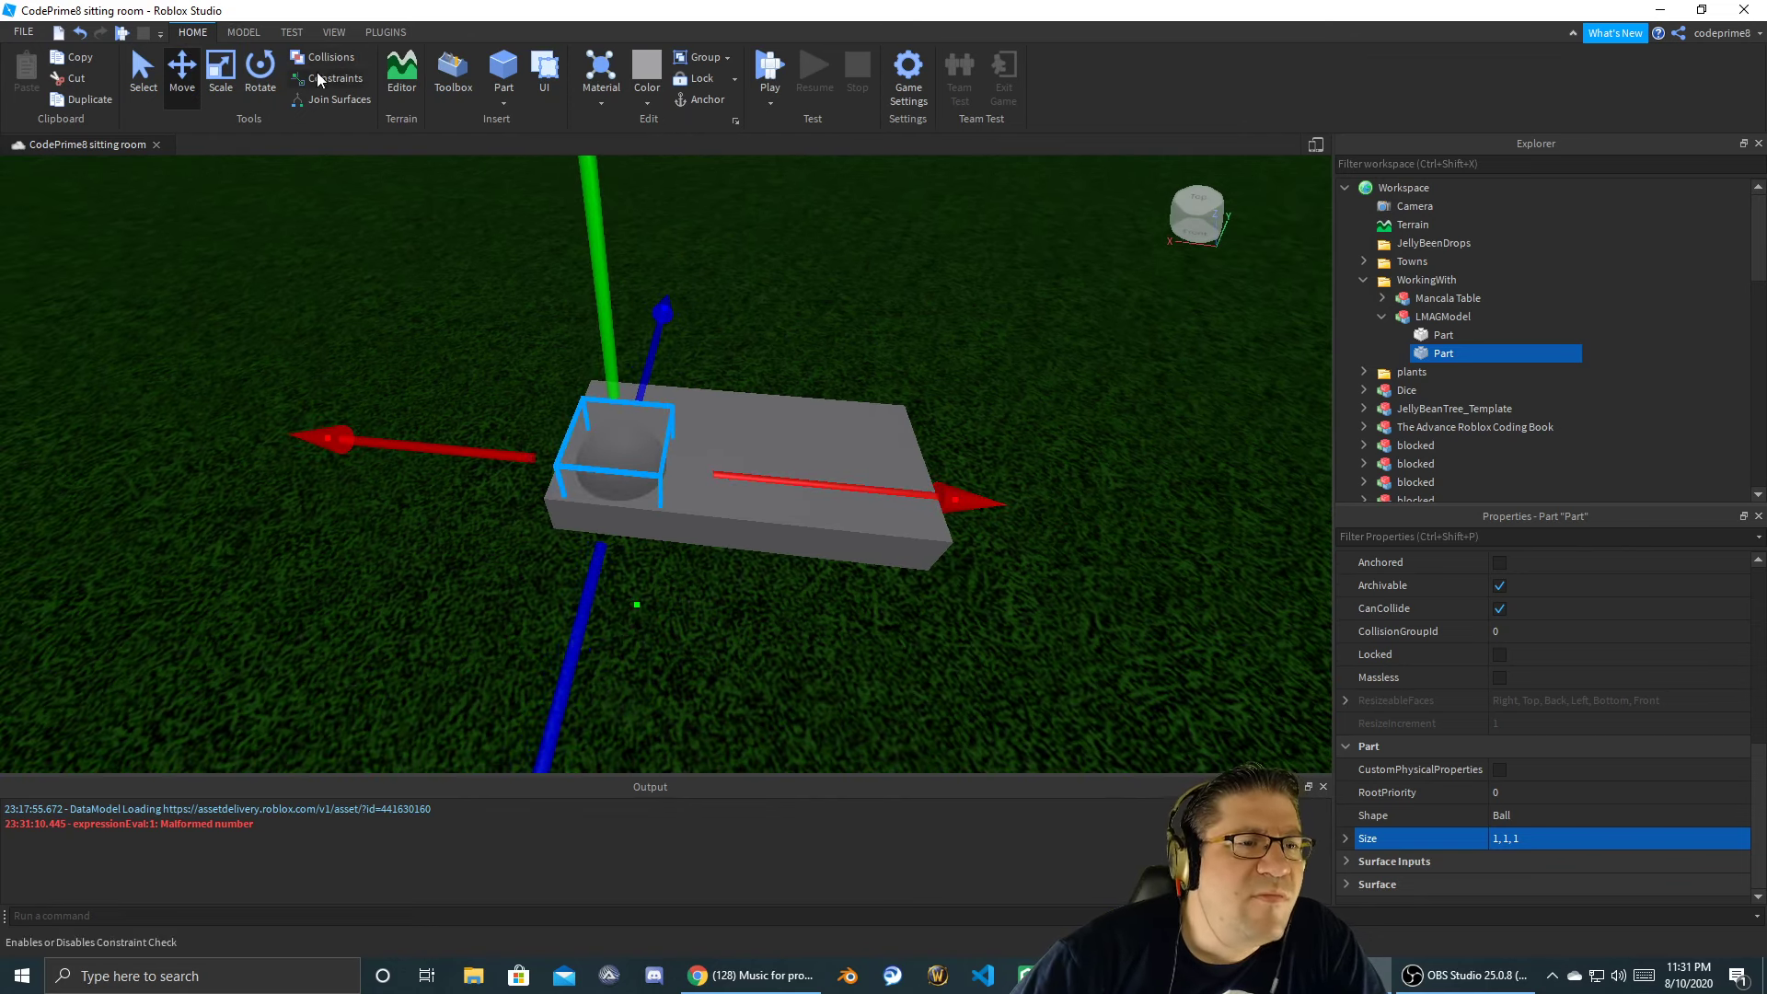
- Duplicate the ball three times and space the copies side by side along the block's long edge, forming a row of four
left_click(241, 33)
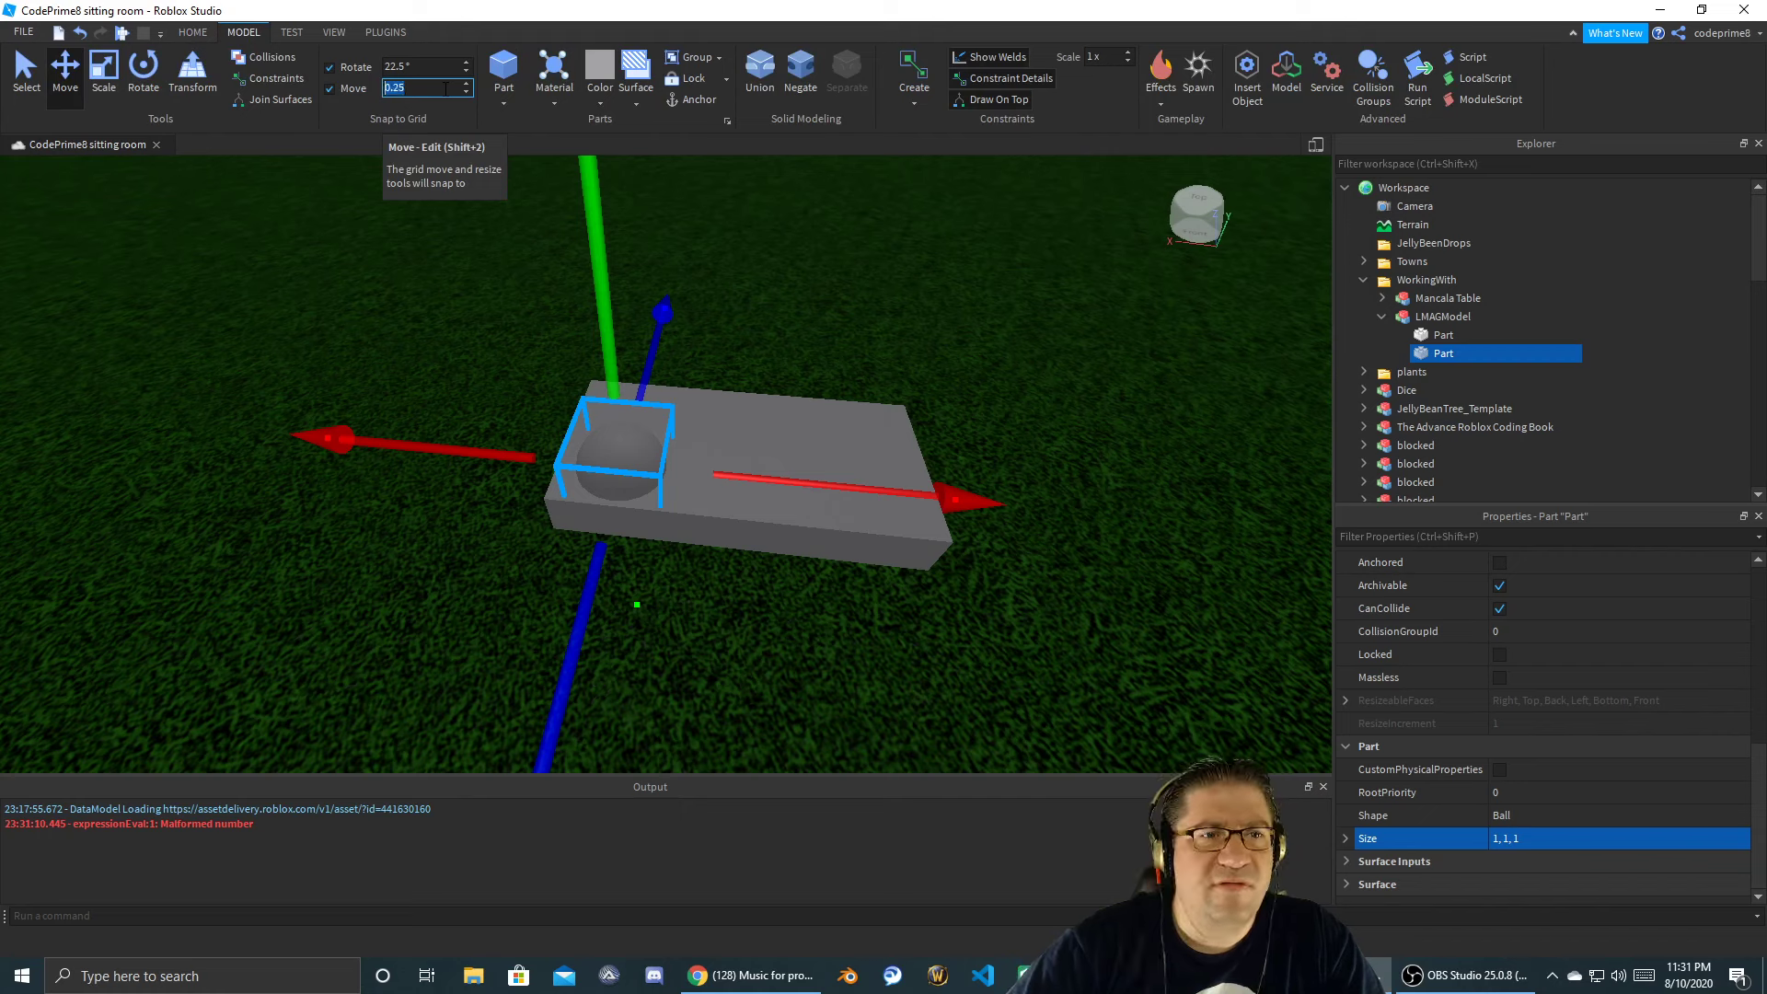
key("ctrl+d")
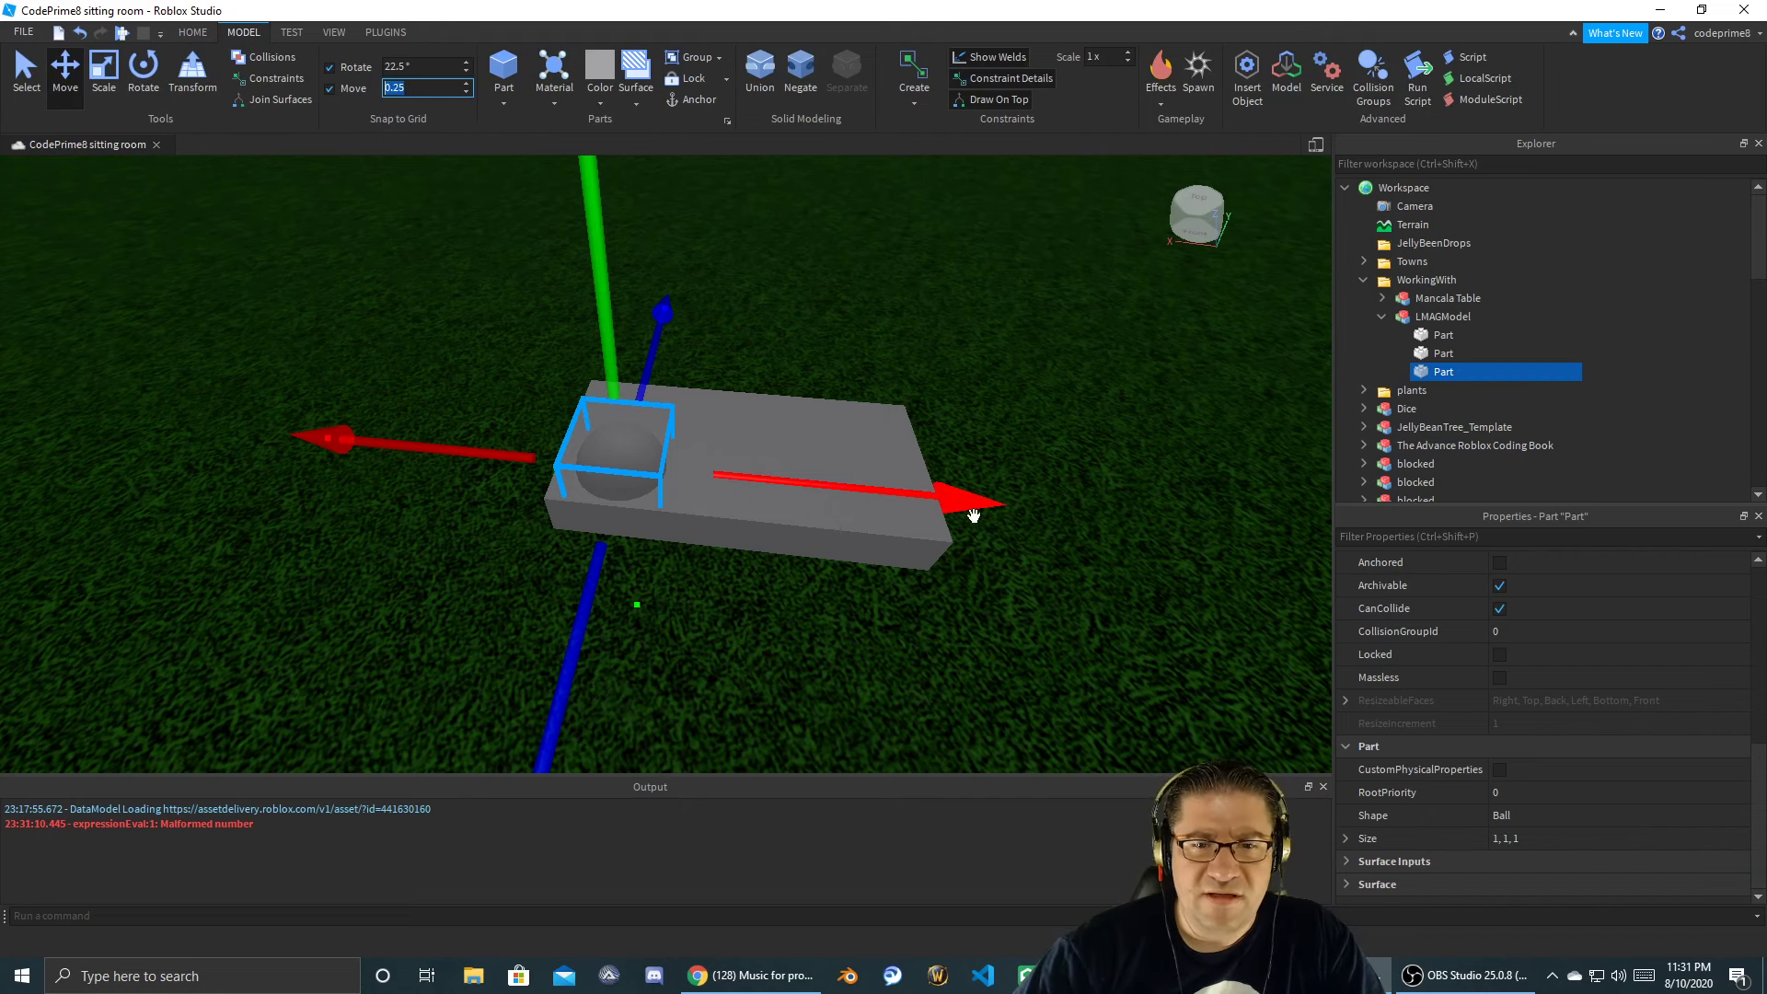
left_click_drag(966, 505, 1093, 520)
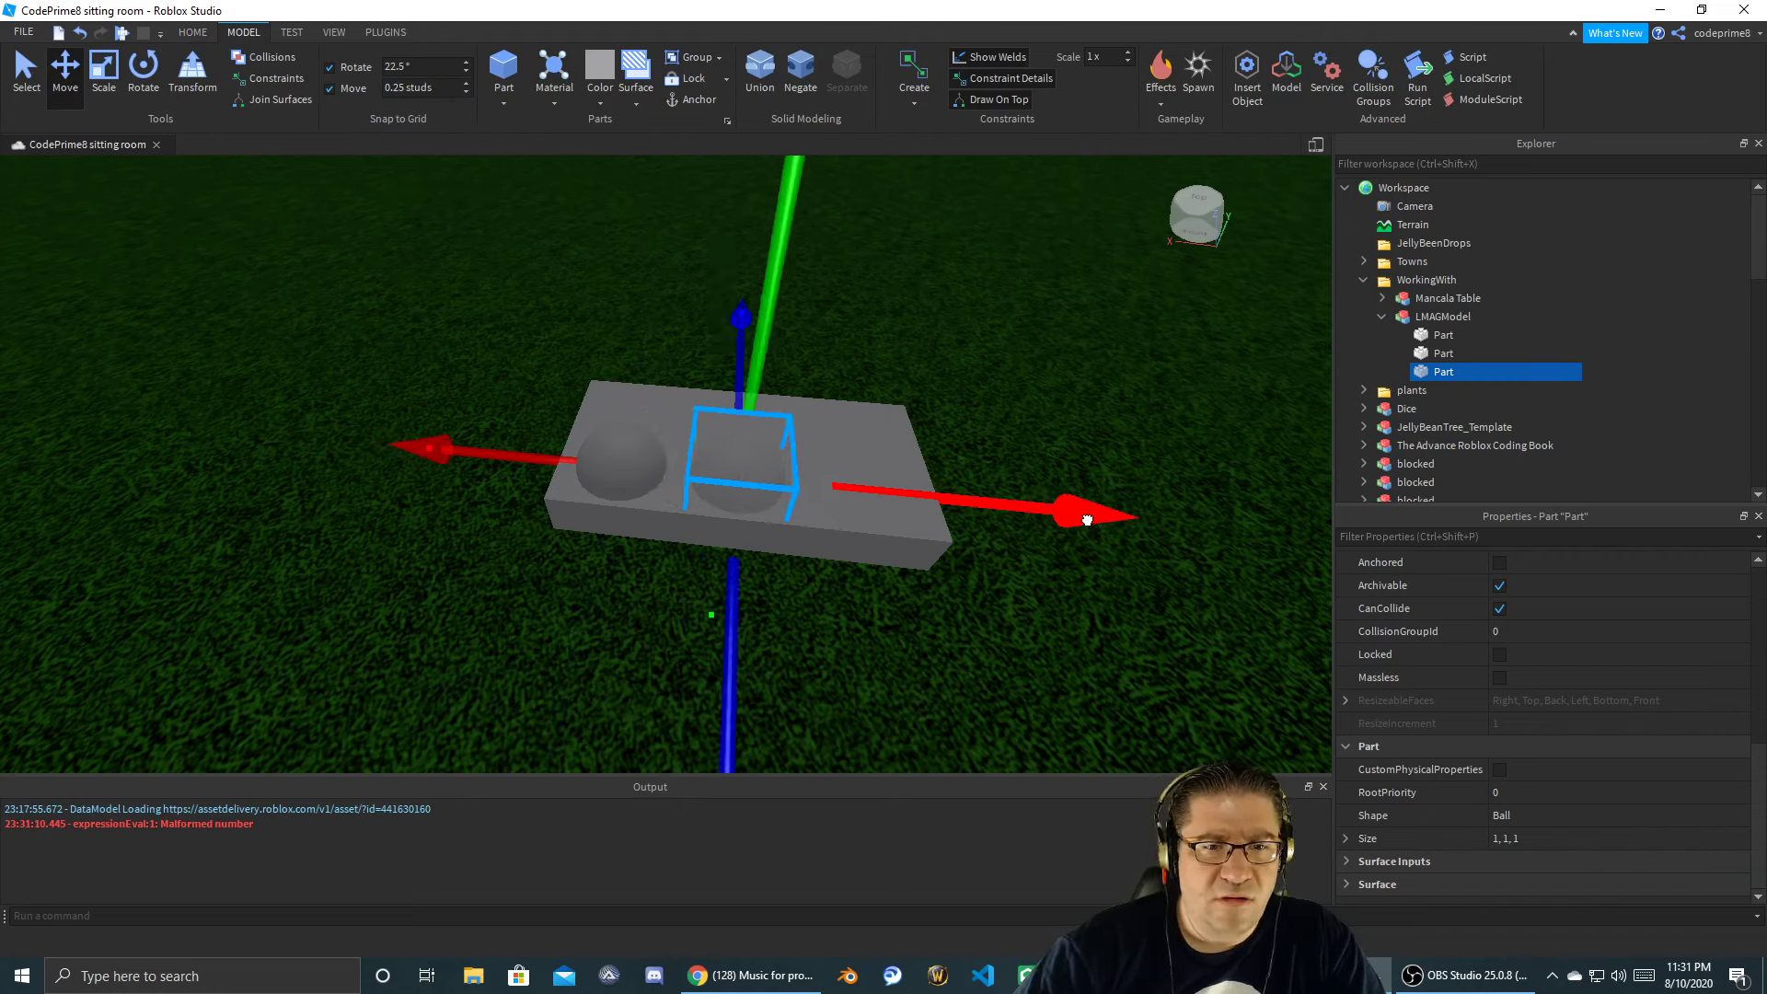
left_click_drag(1080, 520, 1267, 559)
key("ctrl+d")
key("ctrl+d")
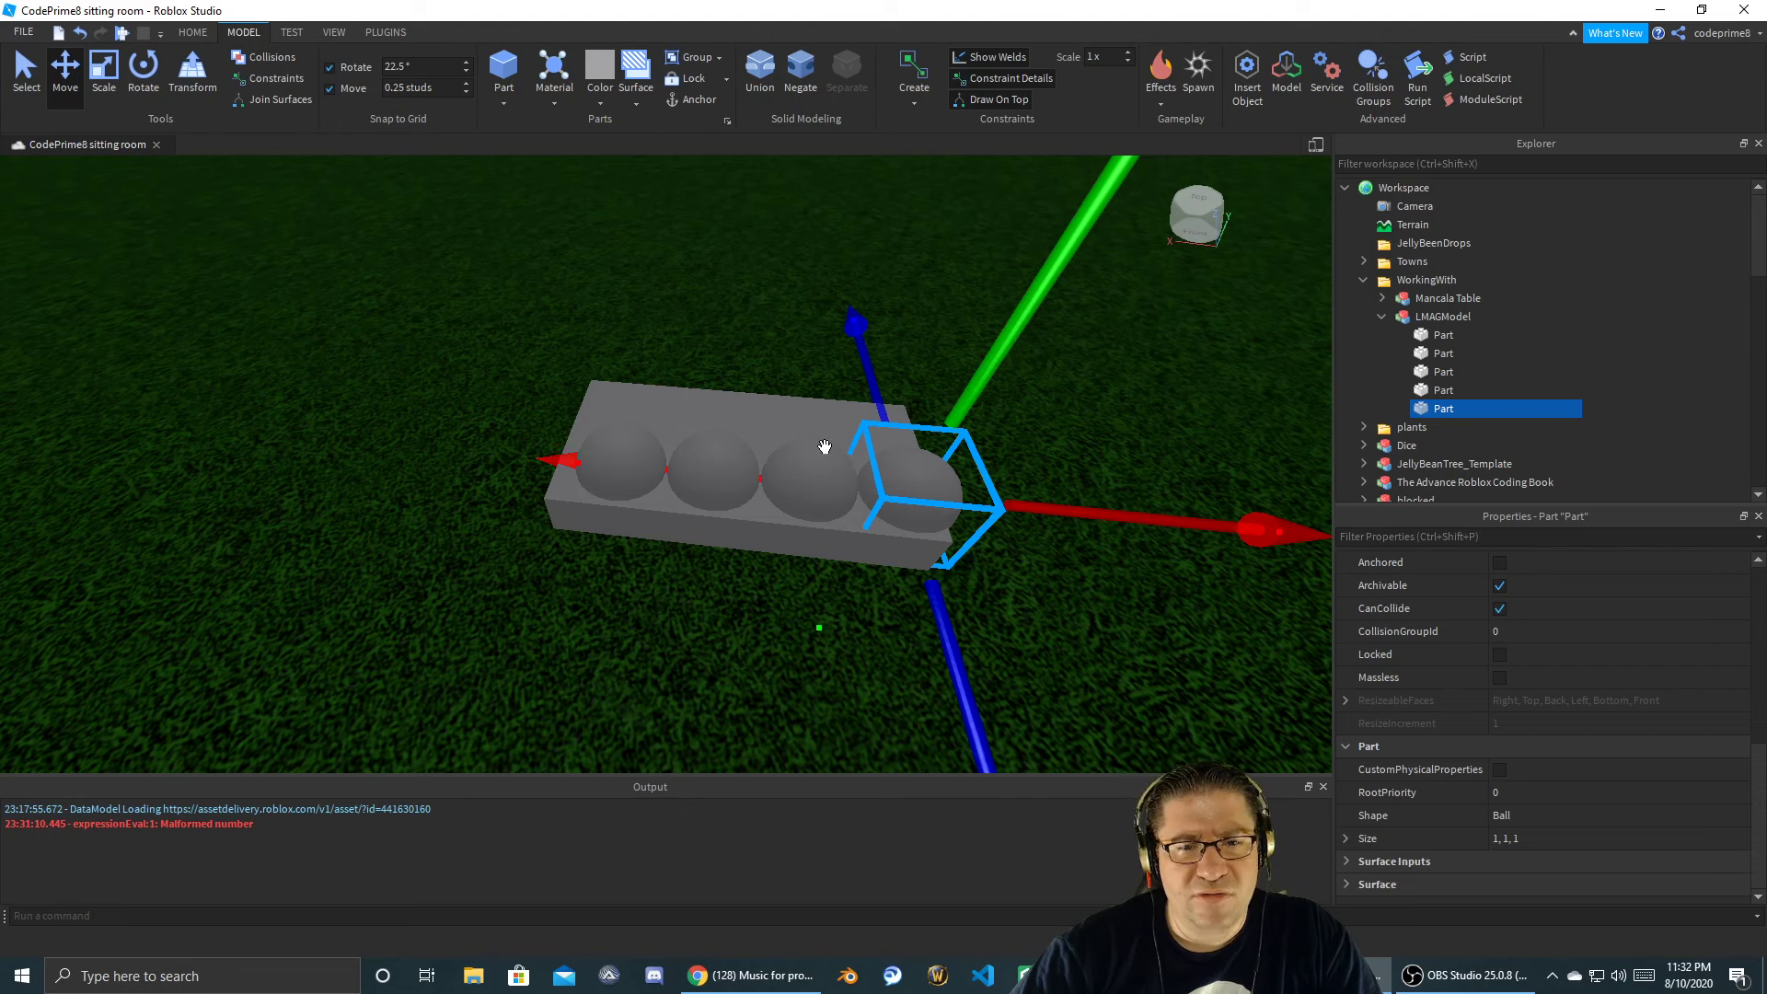
left_click(708, 643)
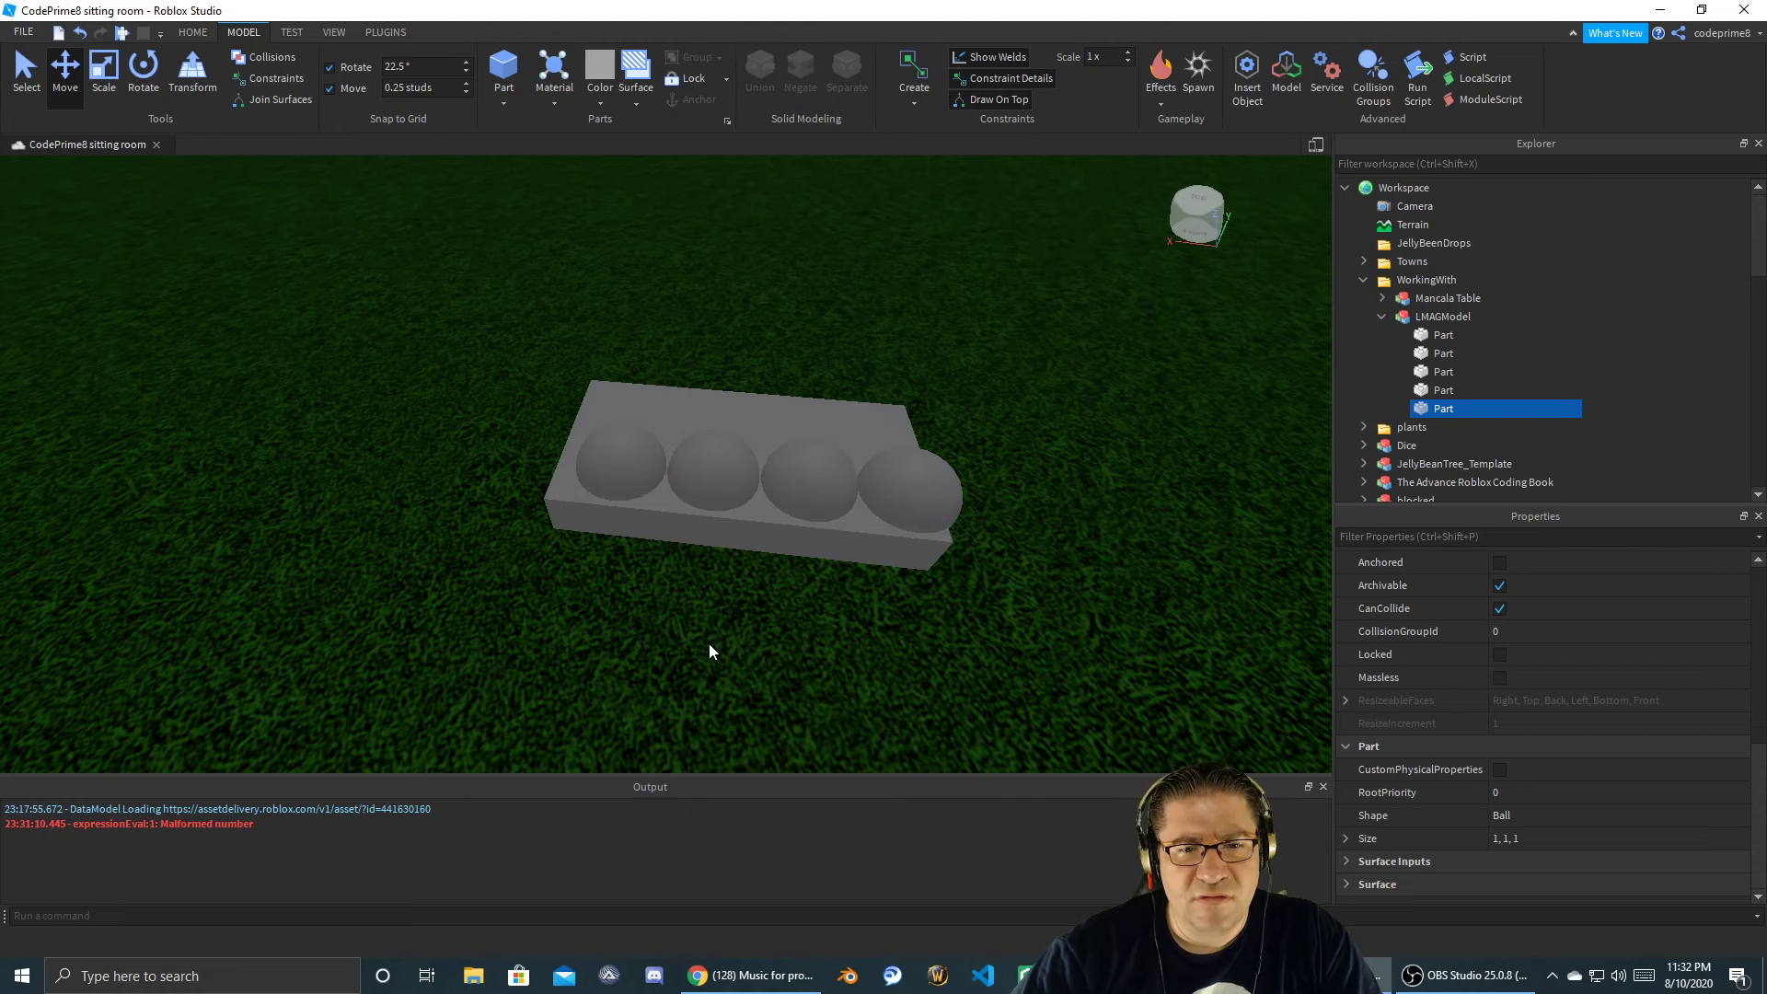
- Select the balls in the row and shift them together slightly along the block so they fit within its length
left_click(826, 513)
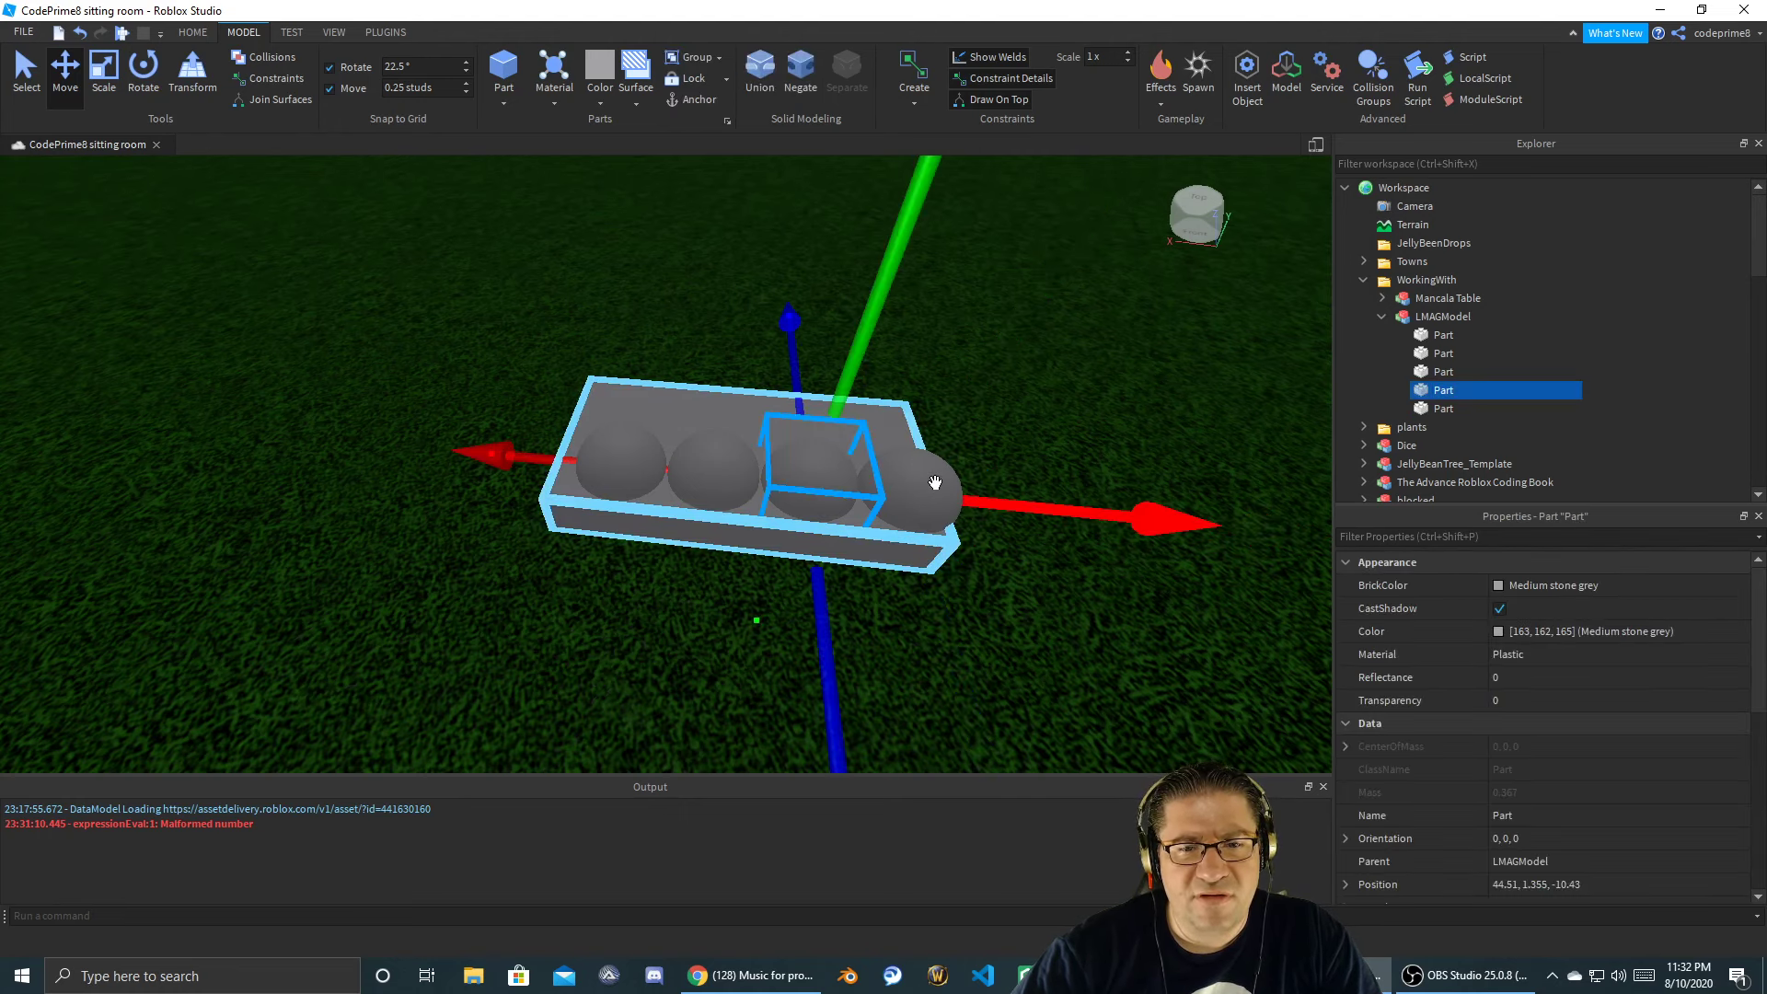
left_click(919, 490, "ctrl")
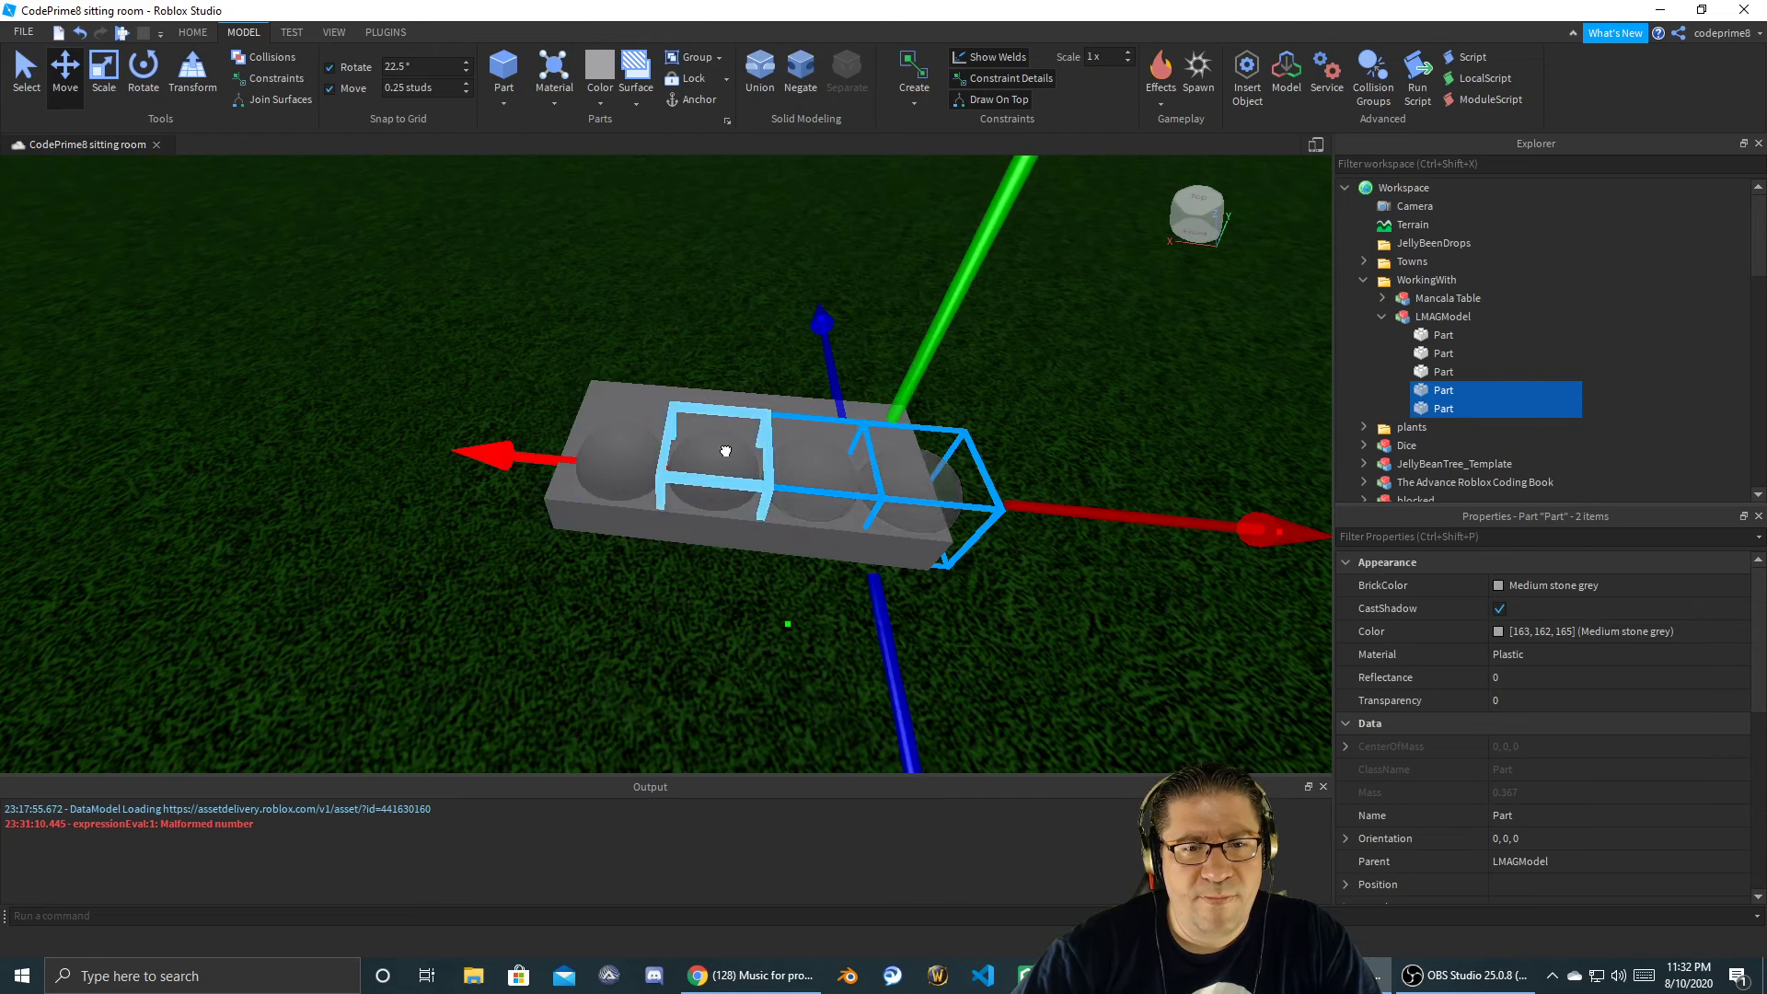
left_click(720, 433, "ctrl")
left_click(635, 433, "ctrl")
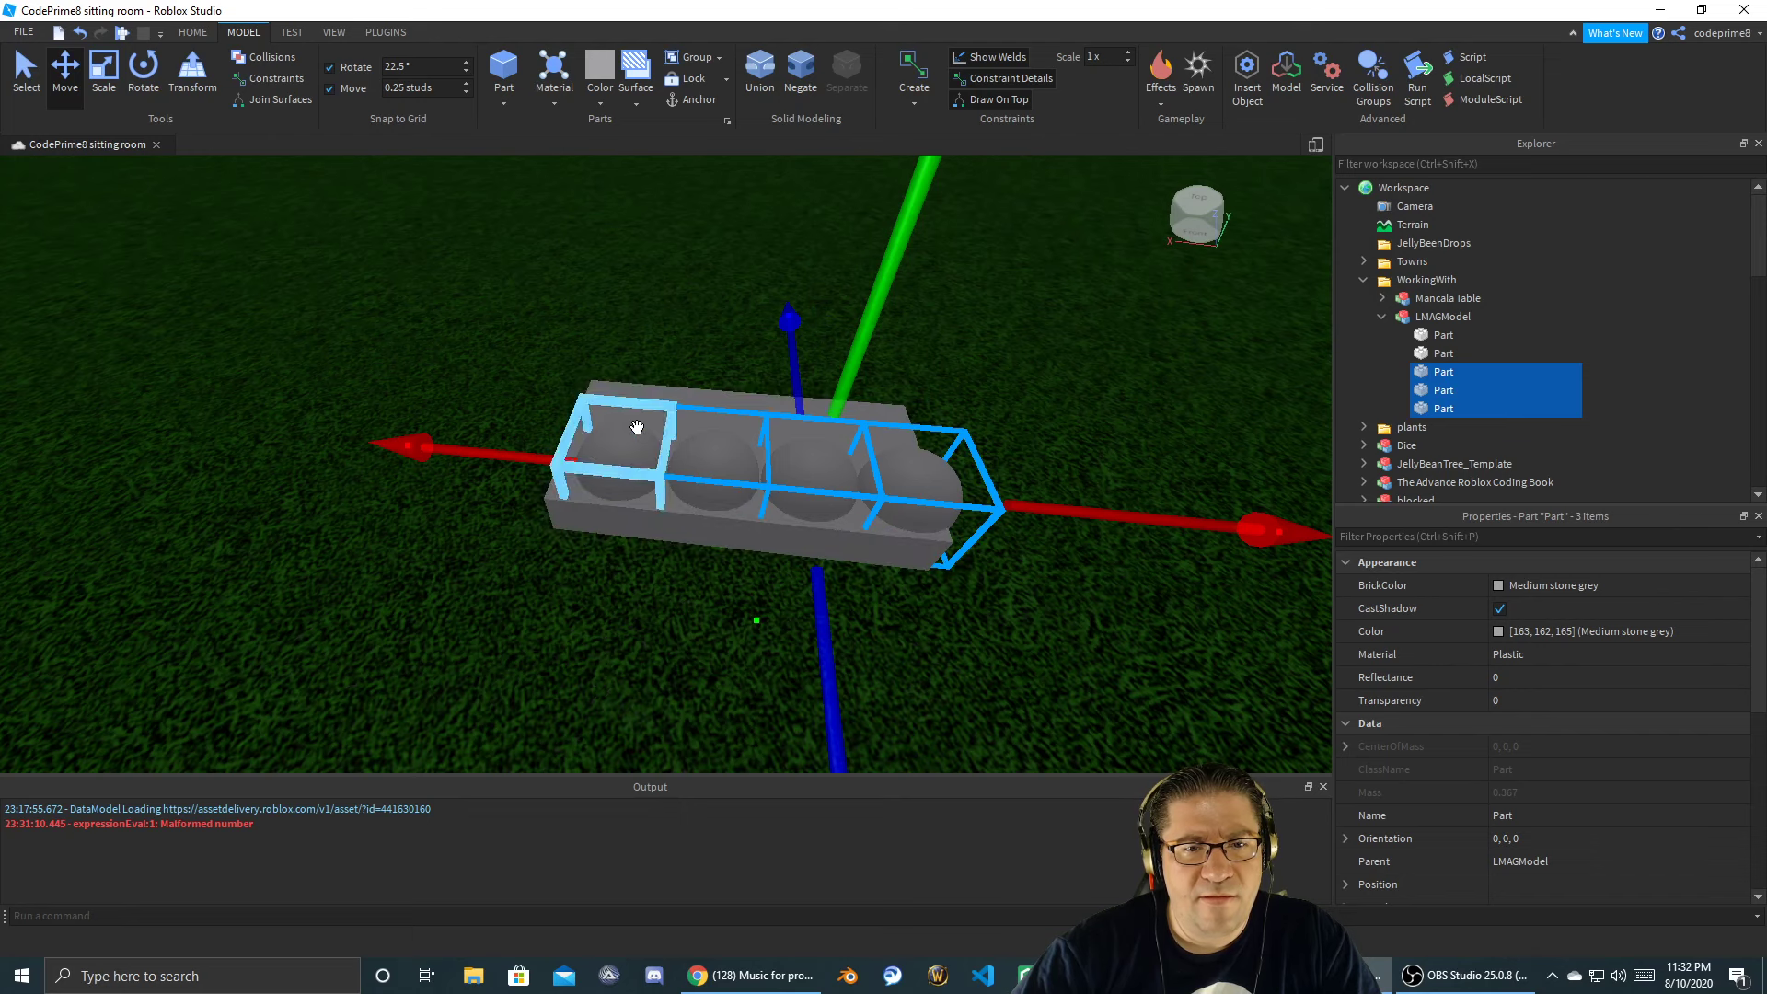
left_click_drag(1134, 518, 1101, 520)
right_click_drag(1025, 630, 1025, 629)
left_click(1027, 639)
right_click_drag(798, 608, 797, 607)
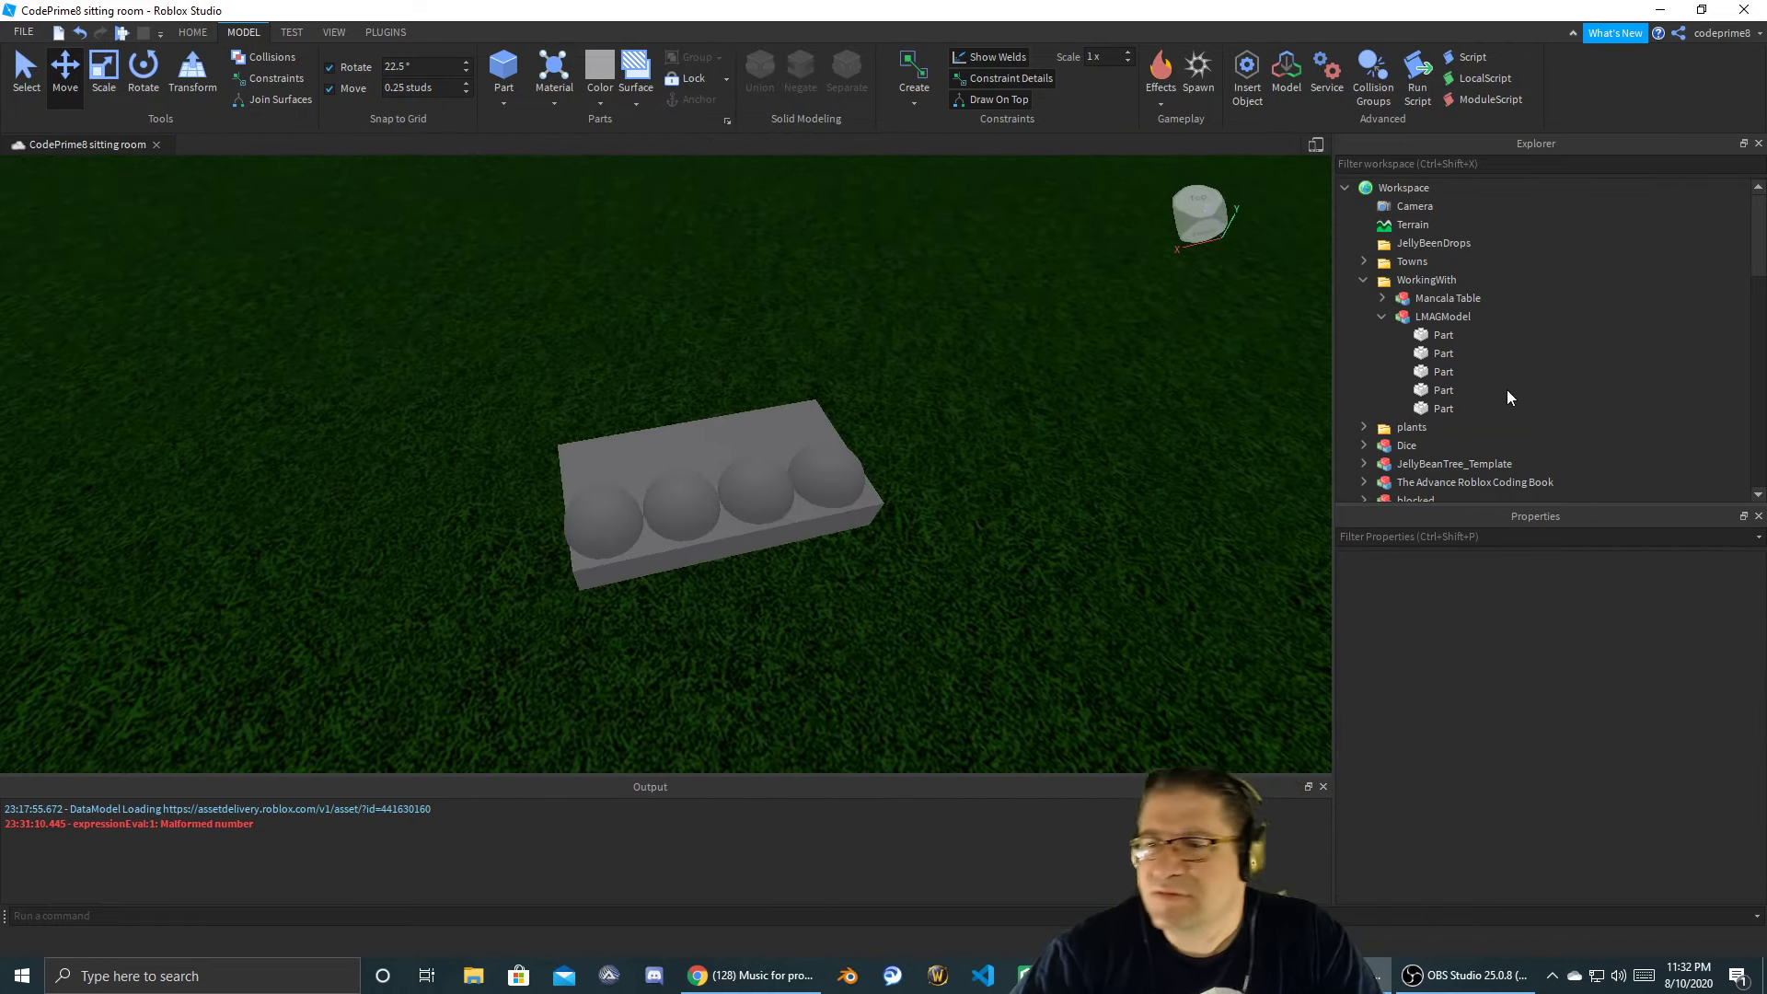
- Set the size of all four ball parts in LMAGModel to 0.8, 0.8, 0.8
left_click(1443, 353)
left_click(1443, 409, "shift")
scroll(1509, 819, "down", 5)
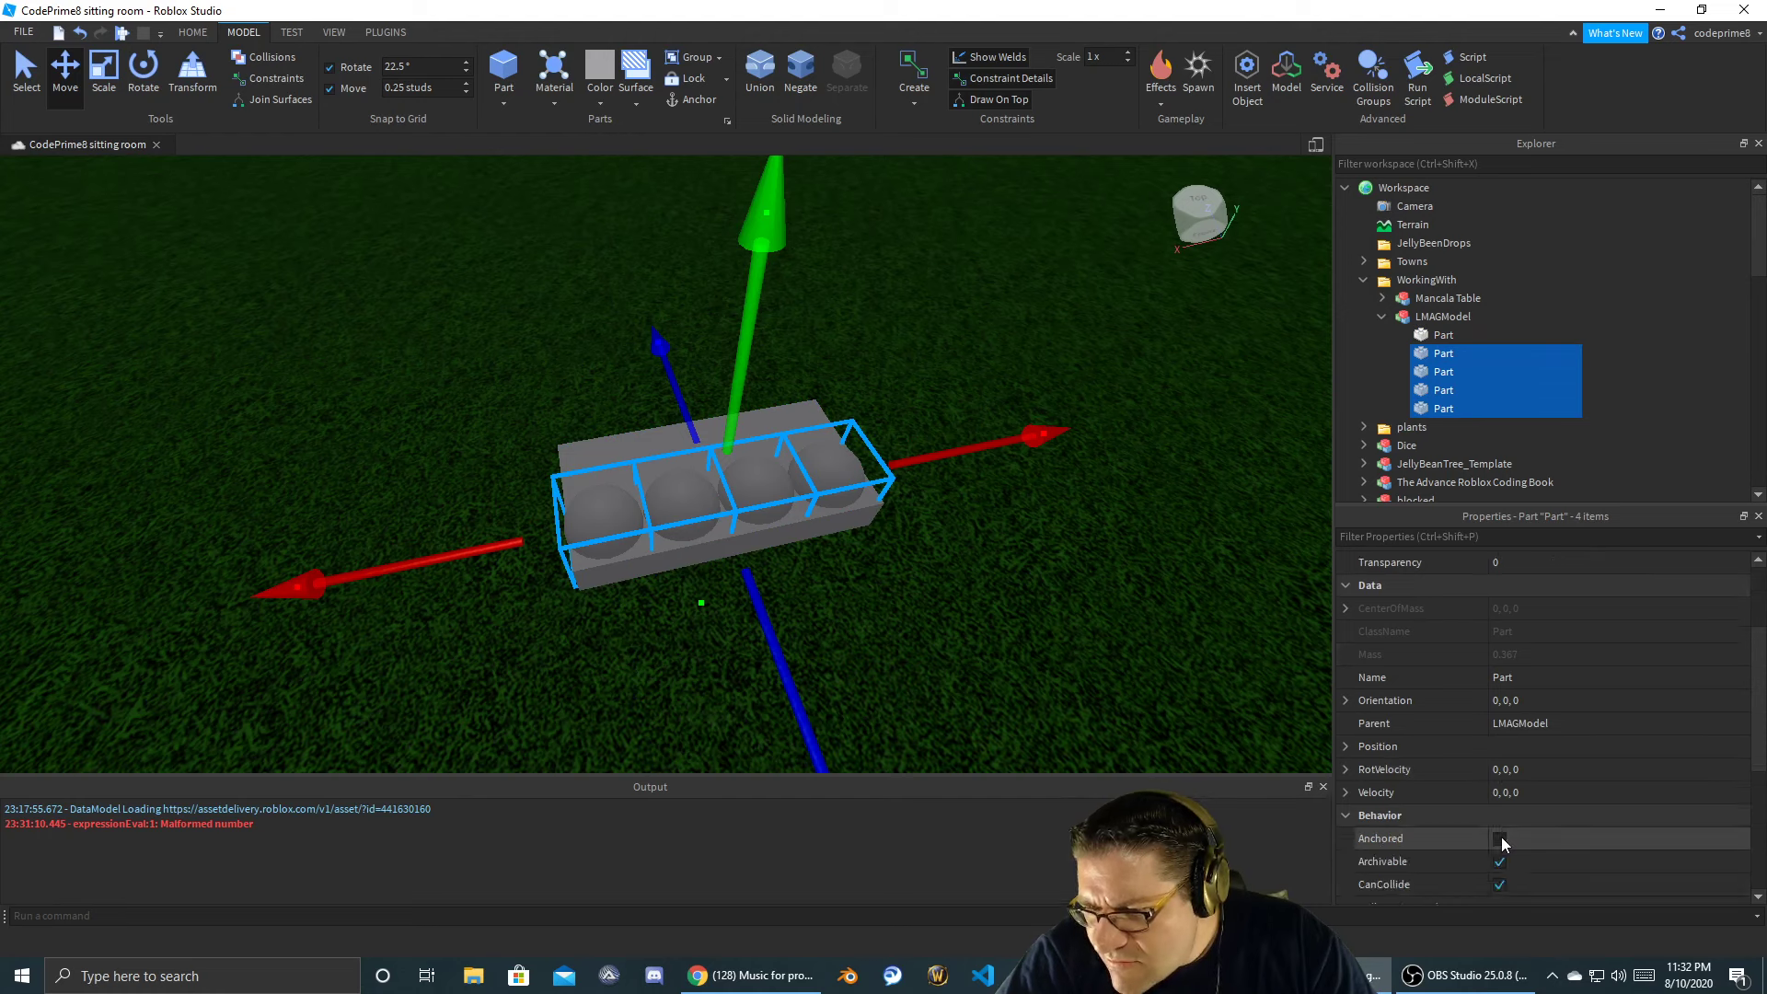
scroll(1531, 806, "down", 4)
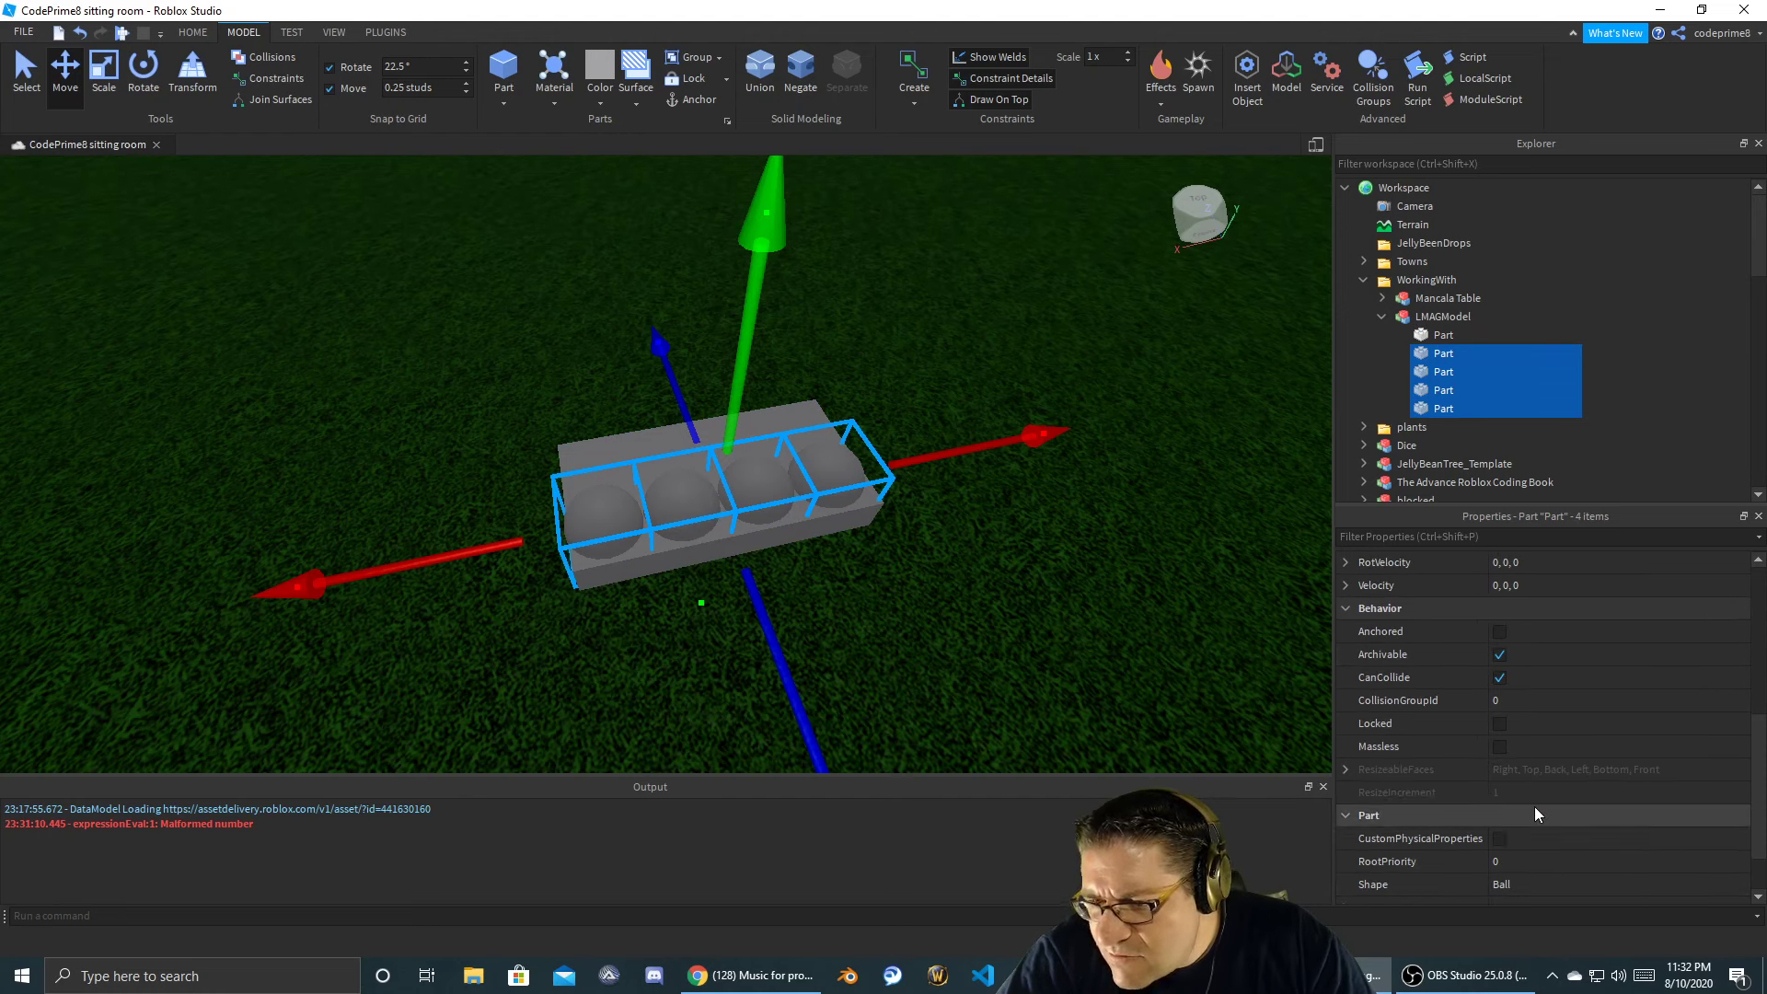
left_click(1539, 836)
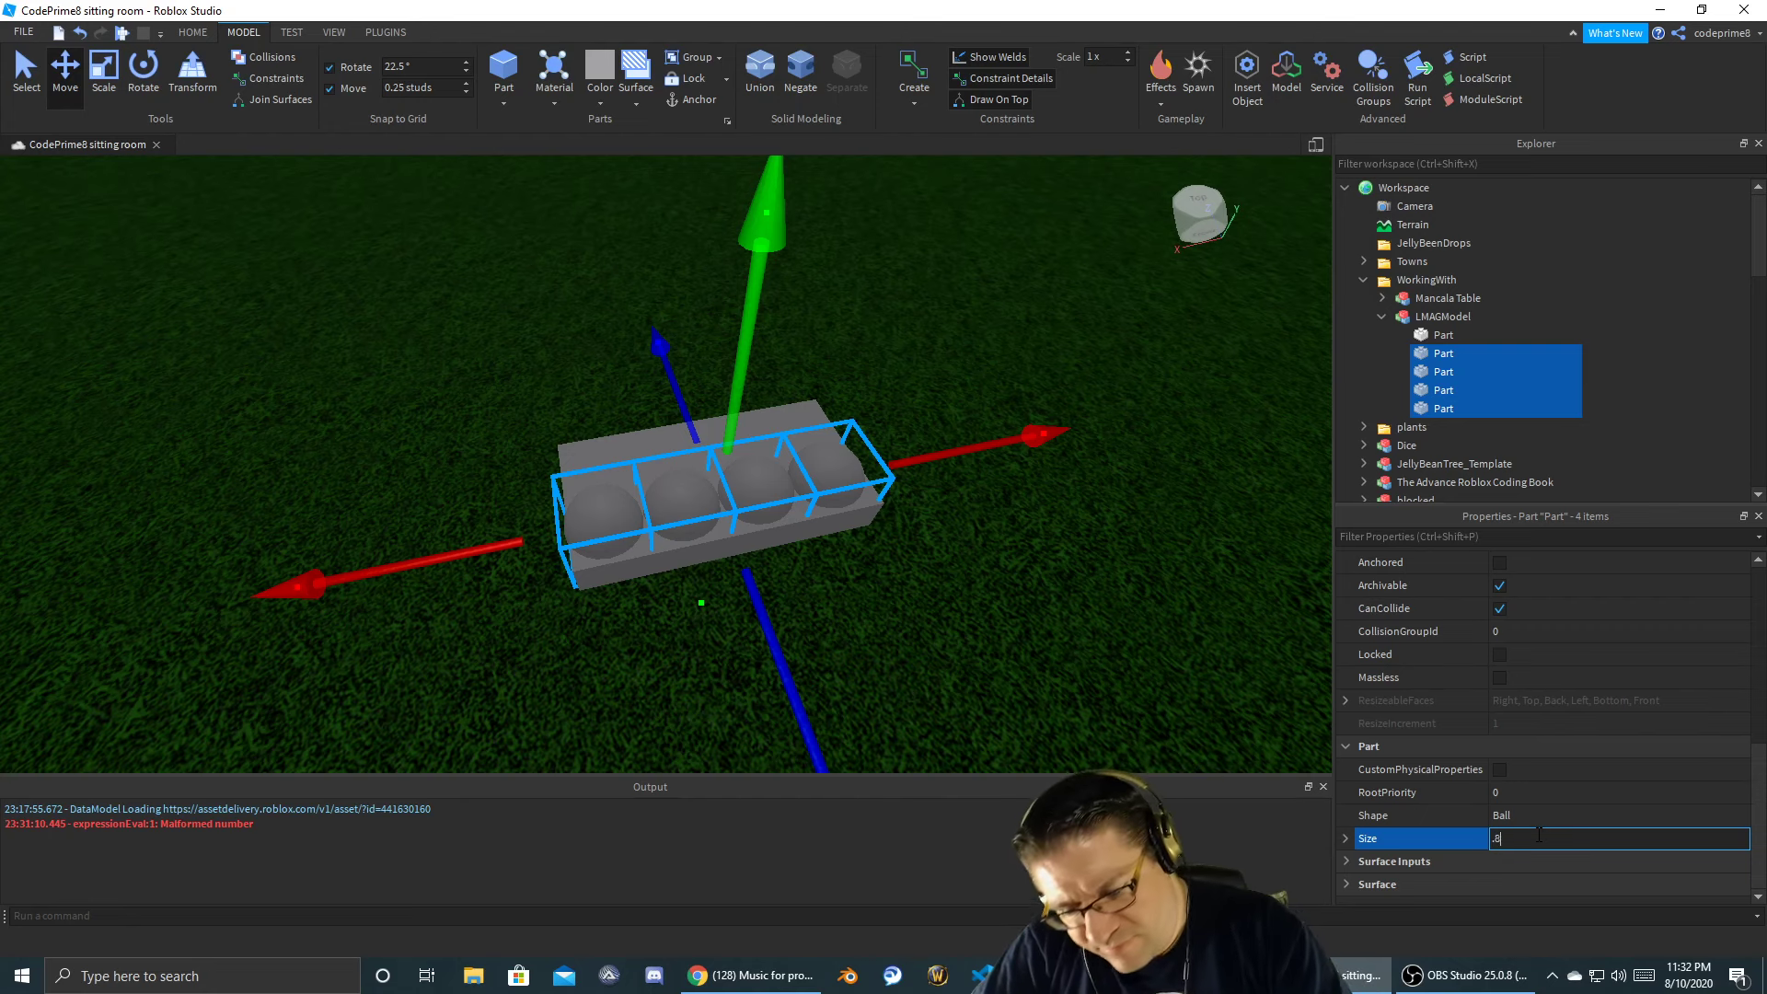
type(".8, 0.8, 0.8")
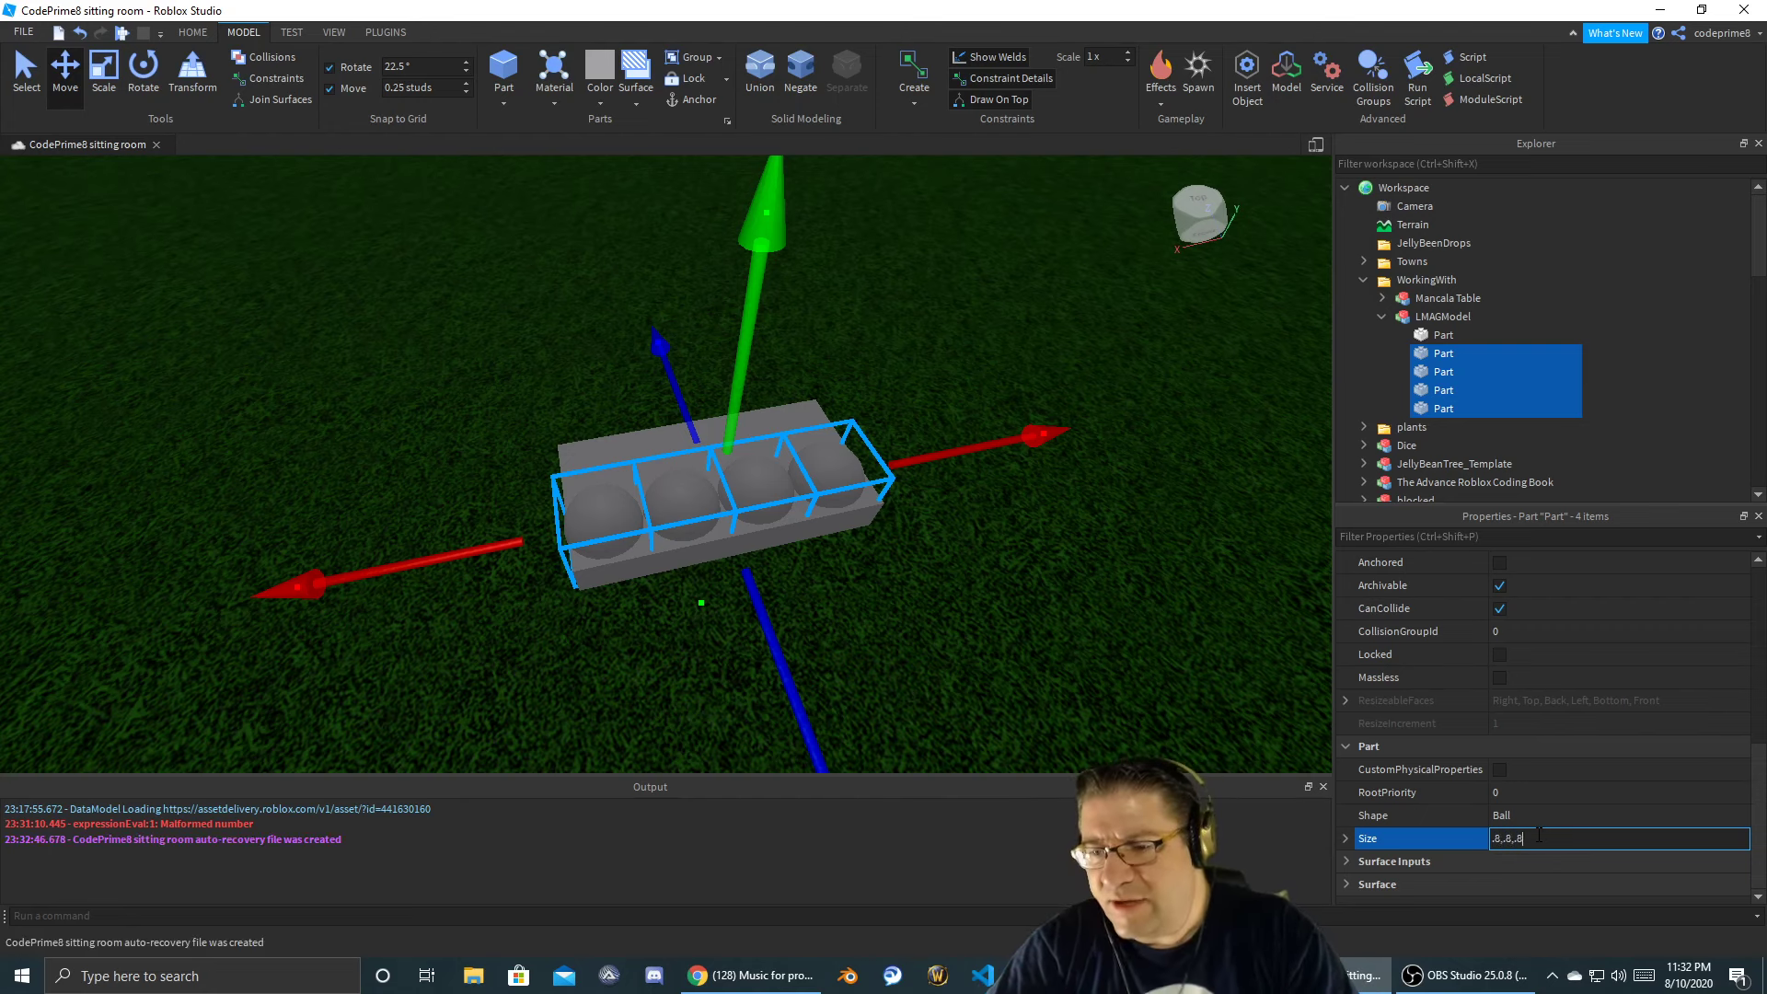
key("Return")
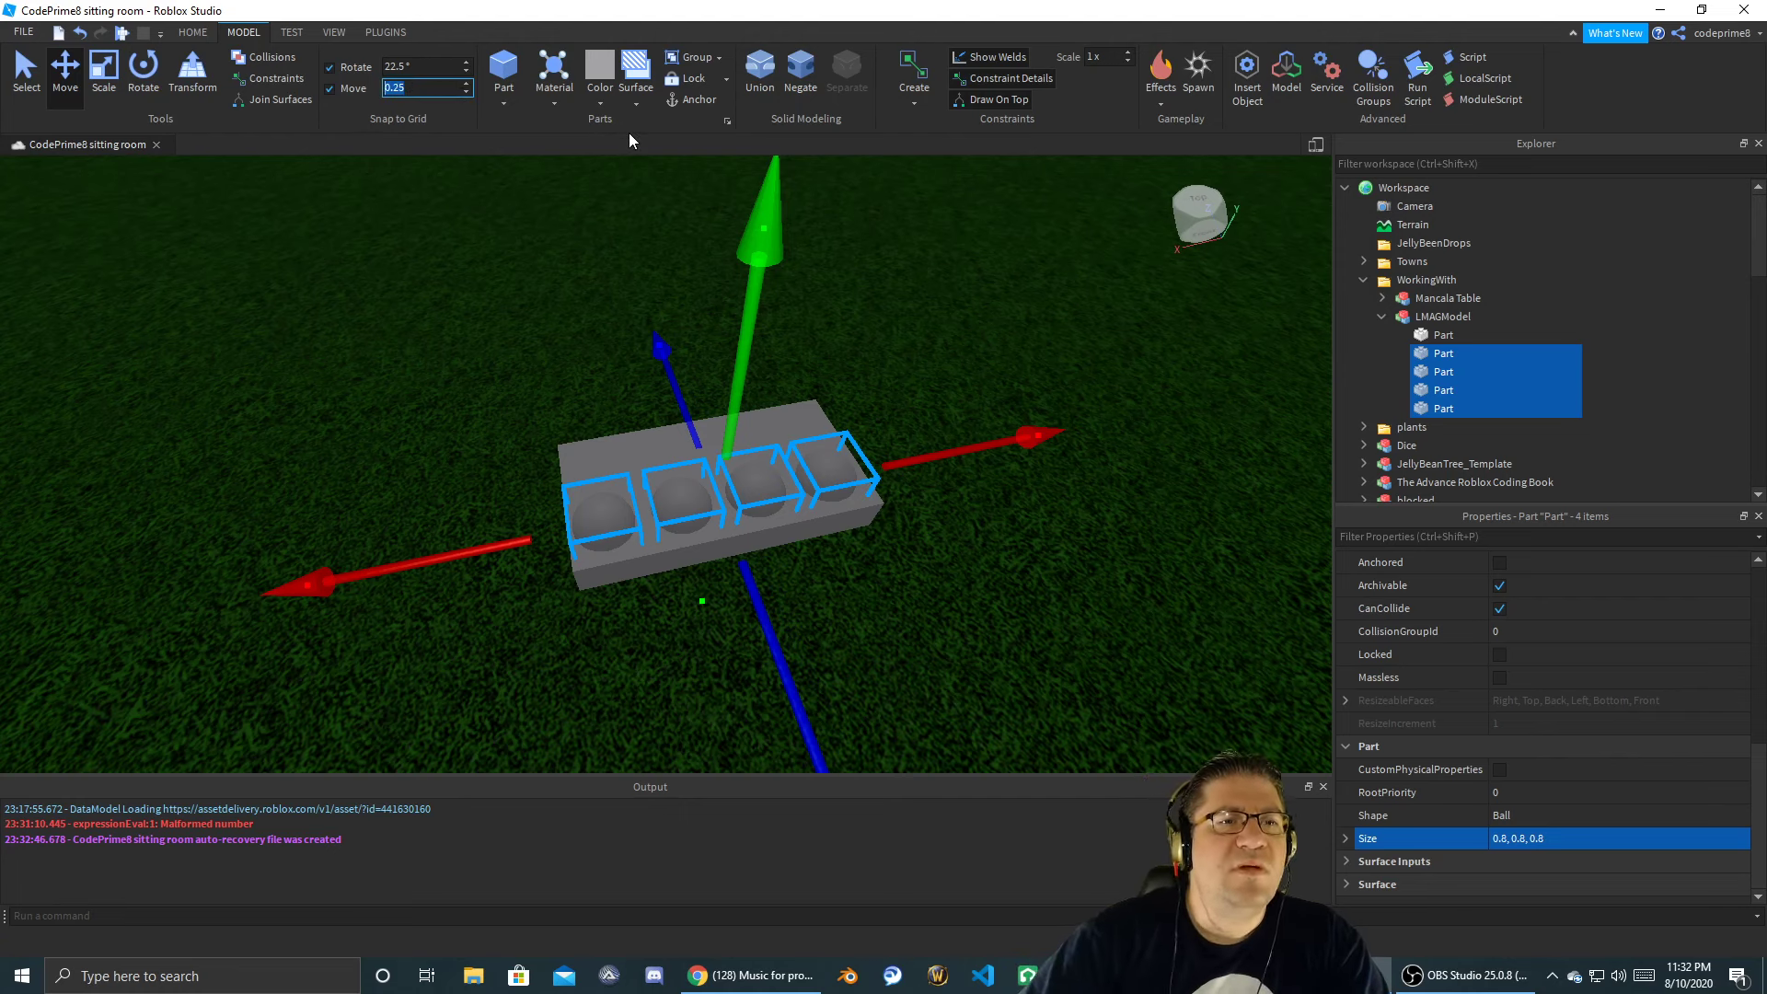
- Set the move snap increment to 0.125 studs and nudge the row of four balls along the block's length
type("0.125")
key("Return")
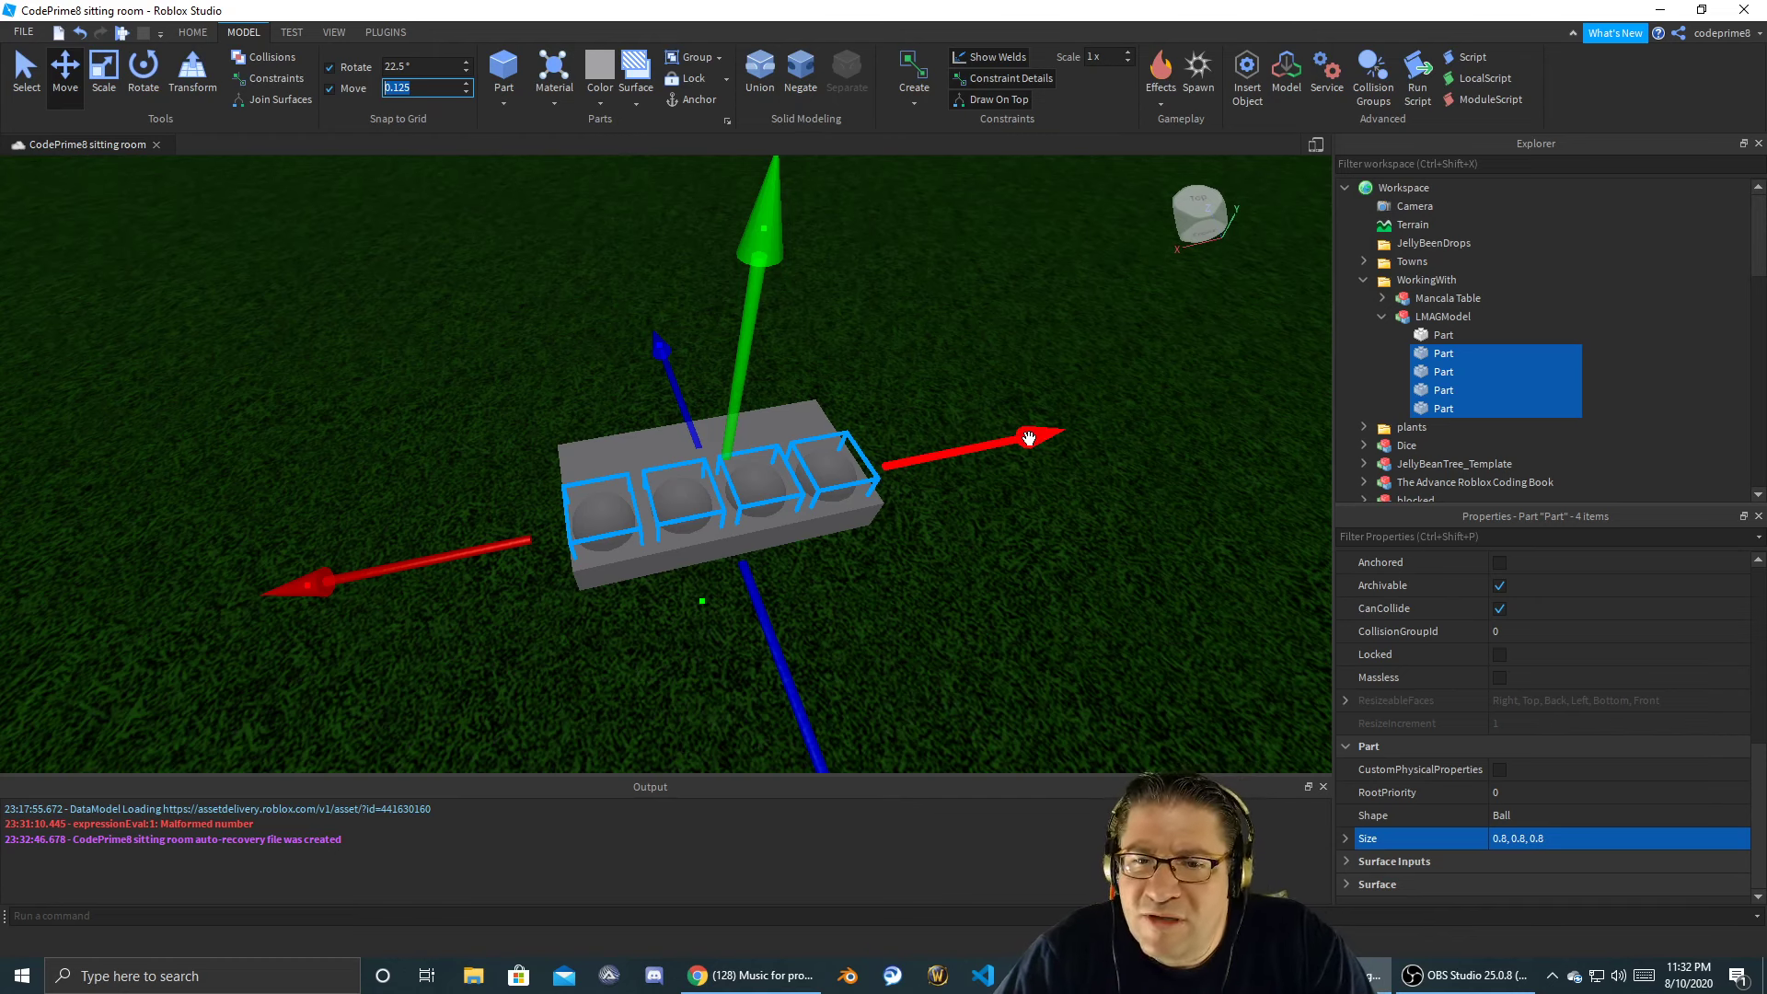
left_click_drag(1029, 437, 1041, 434)
right_click_drag(993, 549, 884, 501)
scroll(987, 549, "up", 4)
left_click(985, 551, "ctrl")
scroll(884, 502, "down", 4)
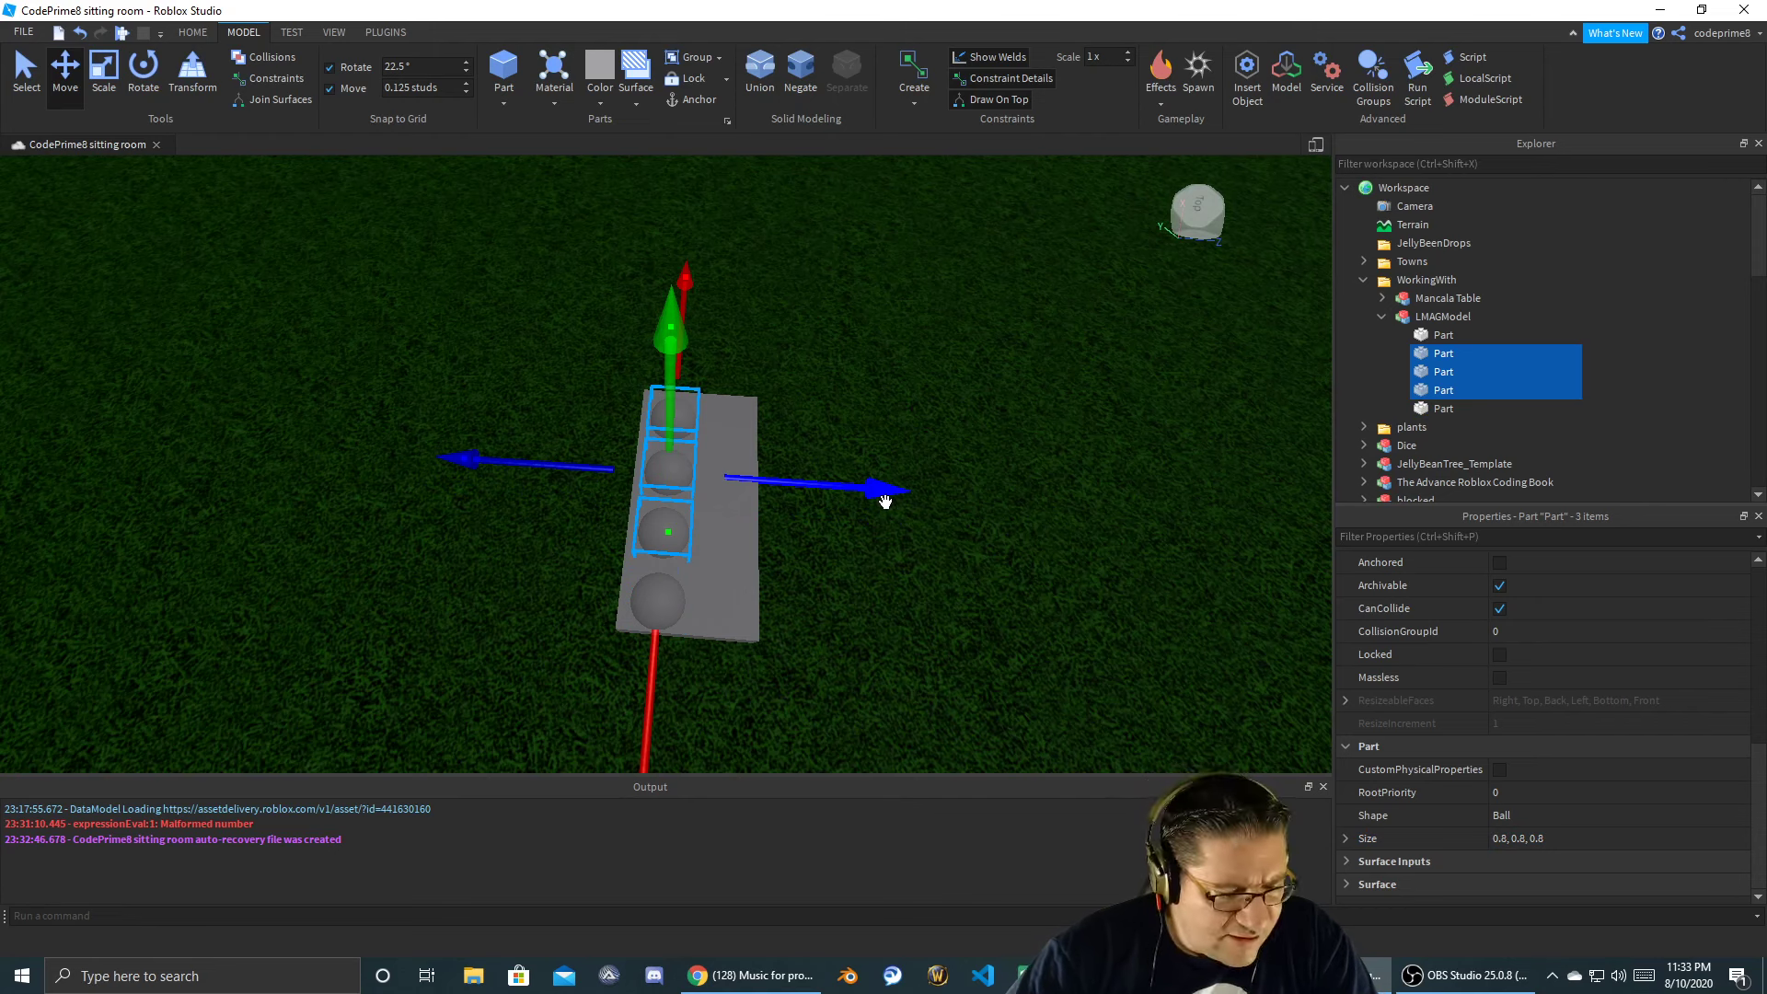
key("ctrl+d")
left_click_drag(874, 490, 872, 488)
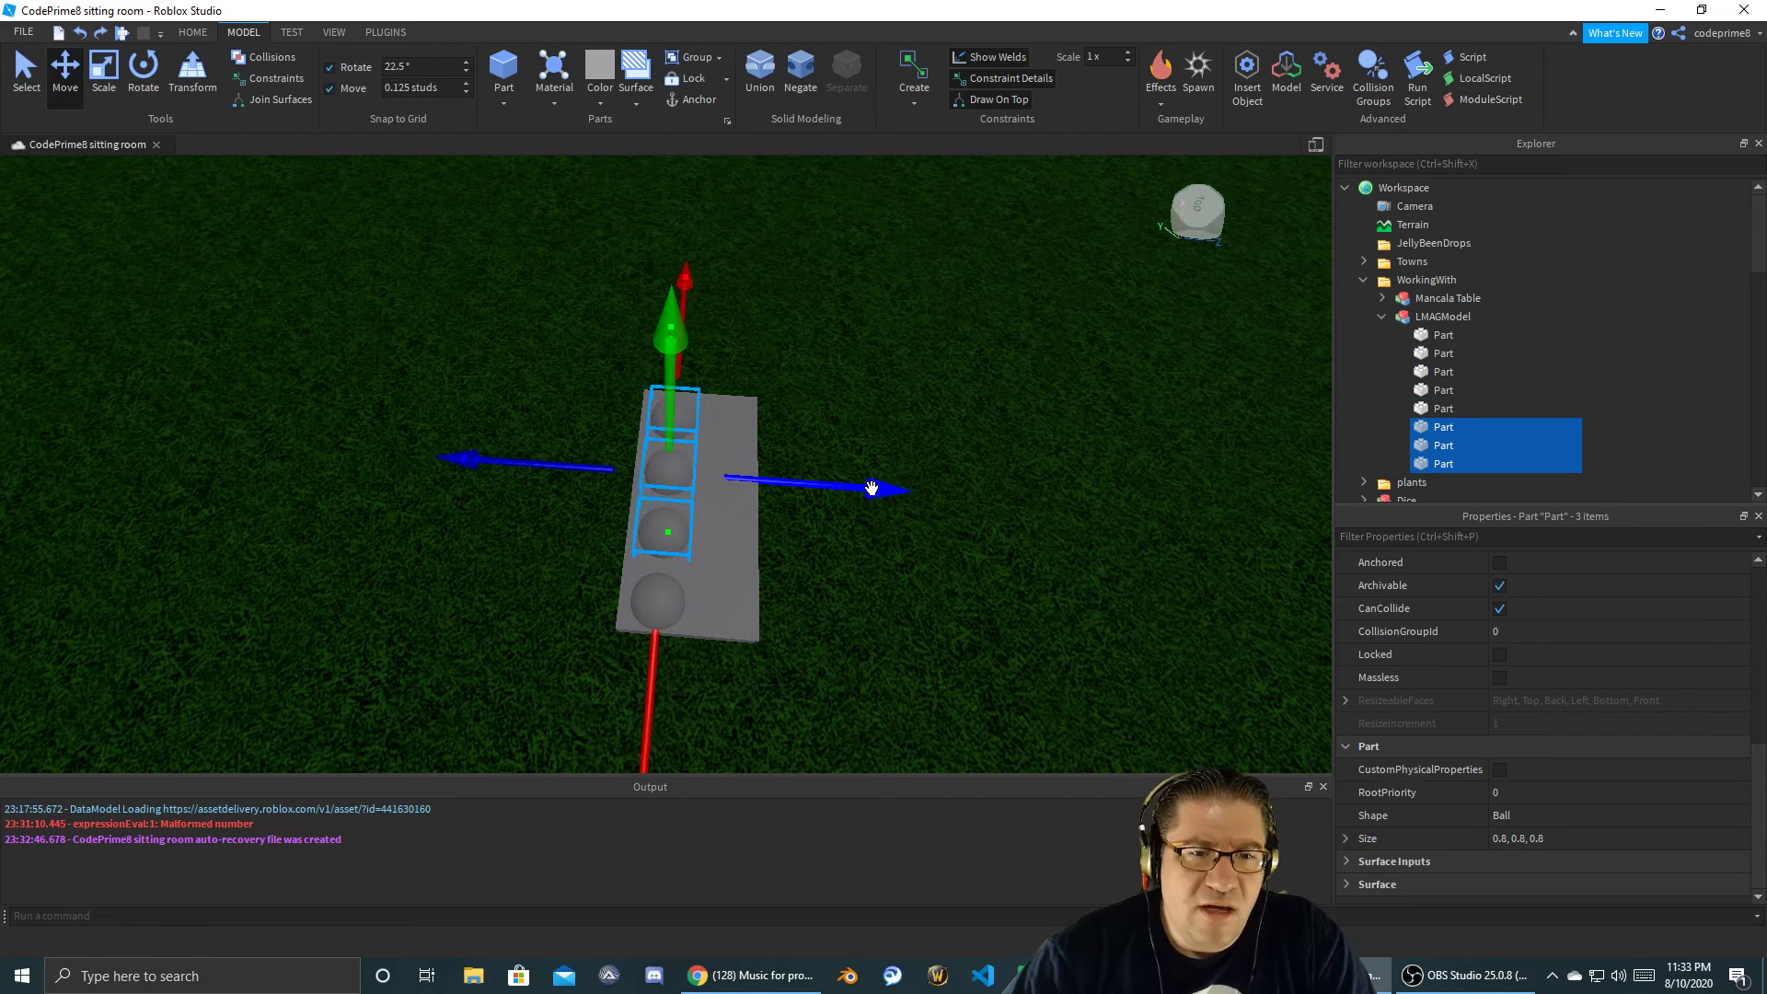
key("Delete")
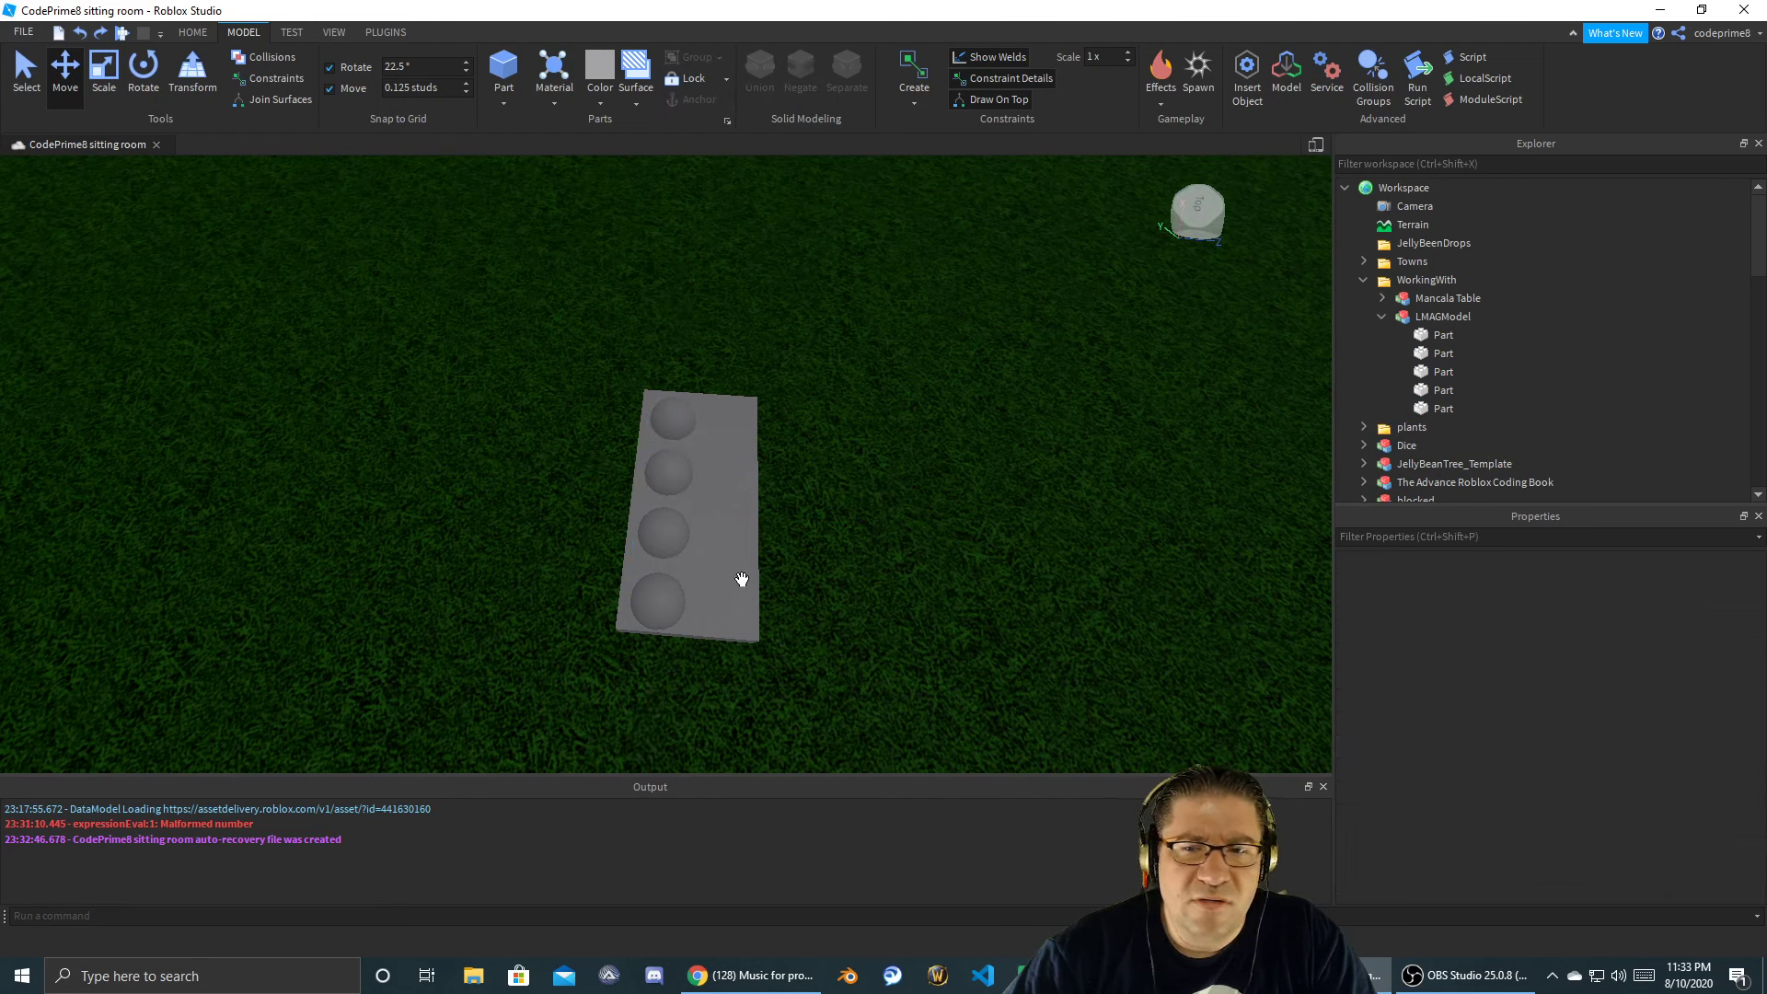
- Duplicate all four ball parts and move the copies across the block to form a second parallel row
left_click(671, 605)
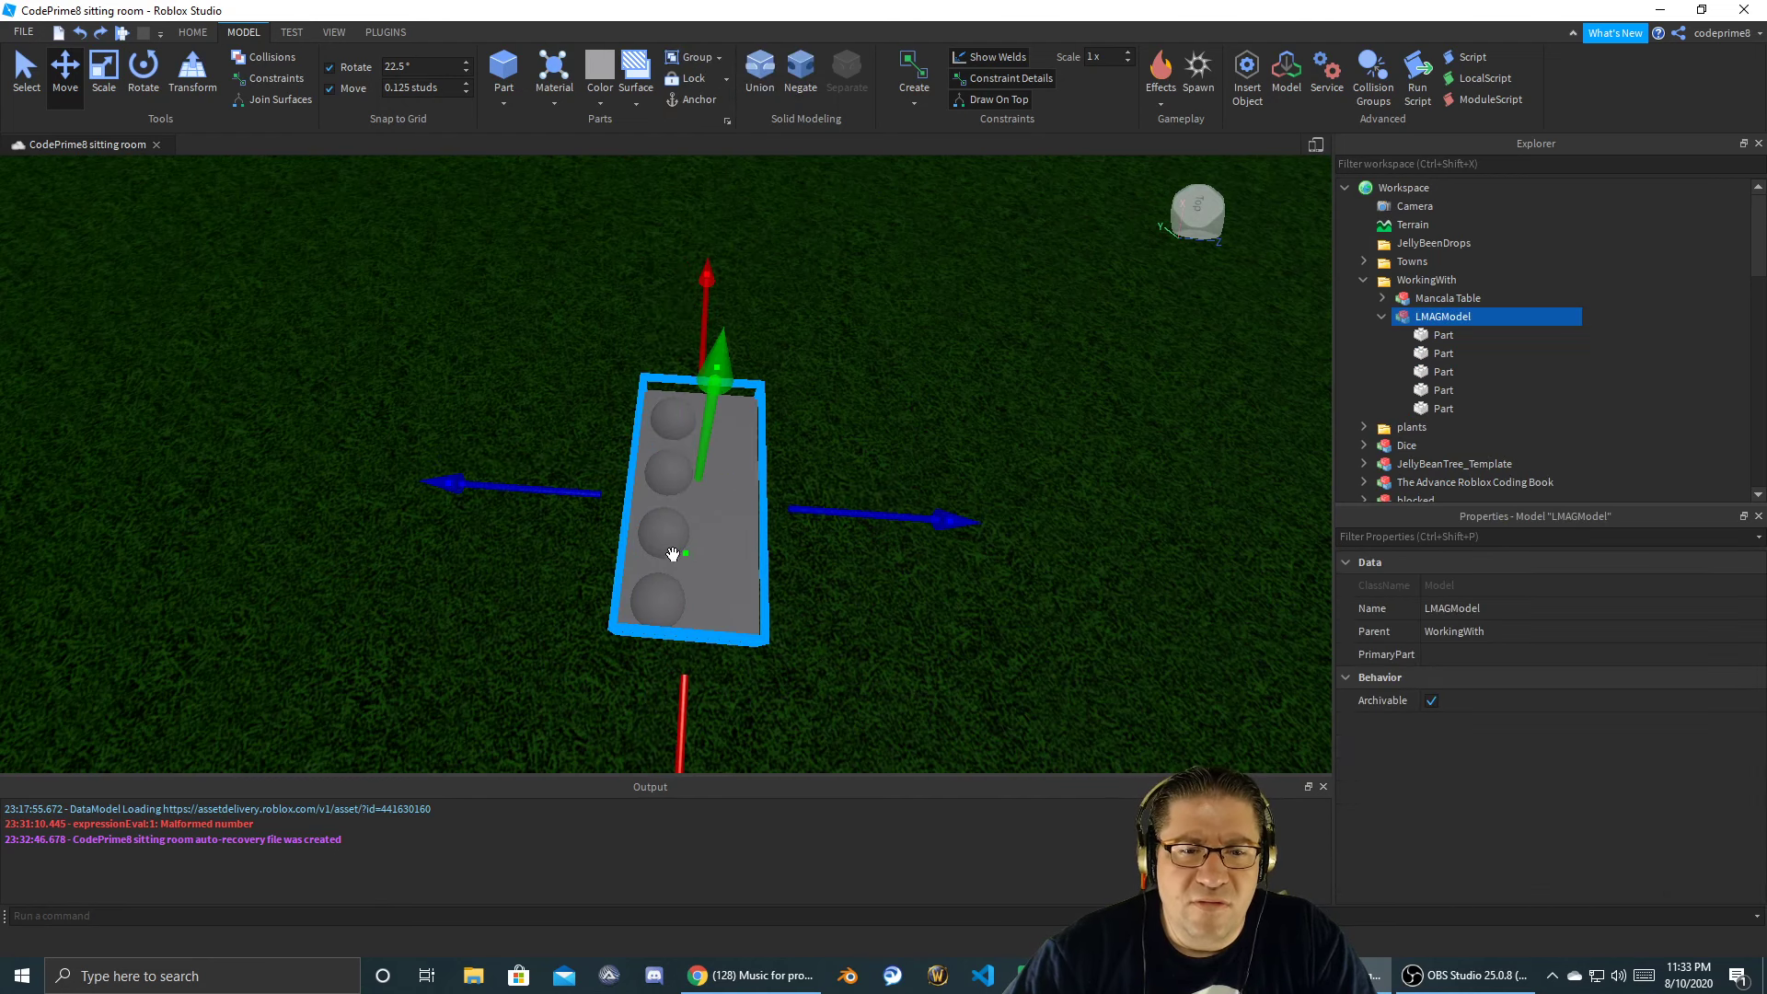
left_click(1443, 353)
left_click(1443, 409, "shift")
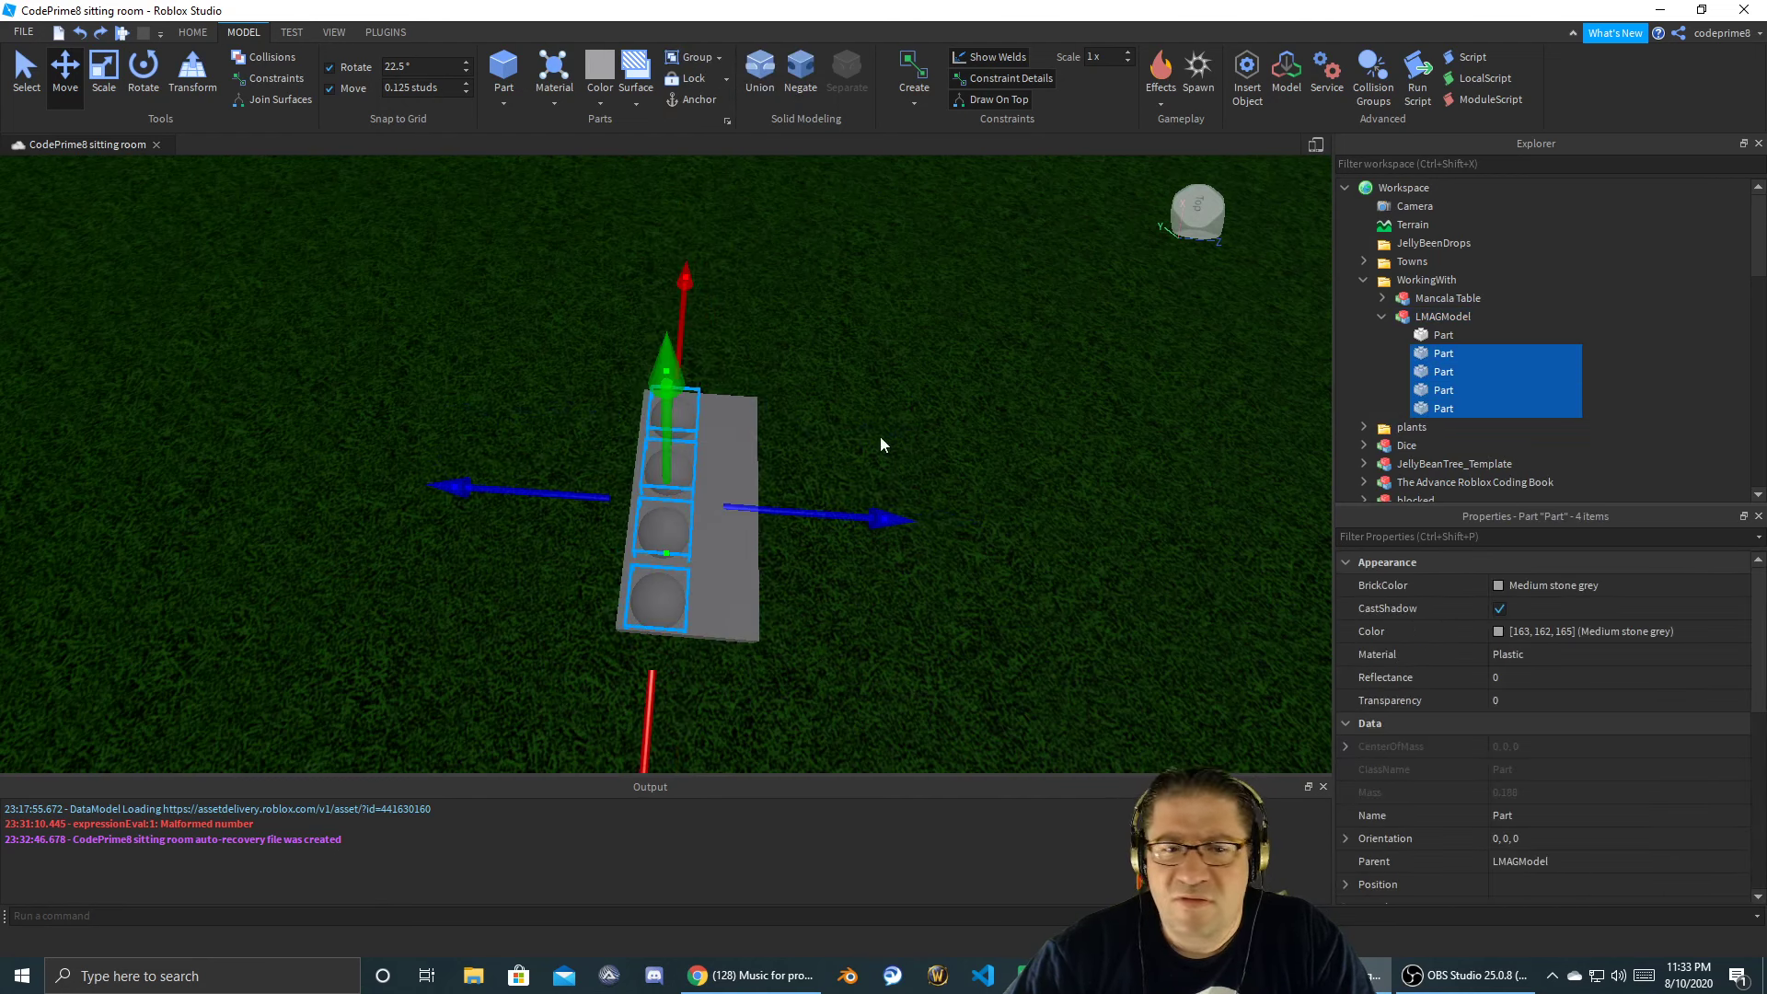
key("ctrl+d")
left_click_drag(891, 519, 954, 524)
left_click(880, 655)
right_click_drag(880, 654, 880, 654)
- Duplicate the end ball at the block's near corner in the second row
left_click(773, 664)
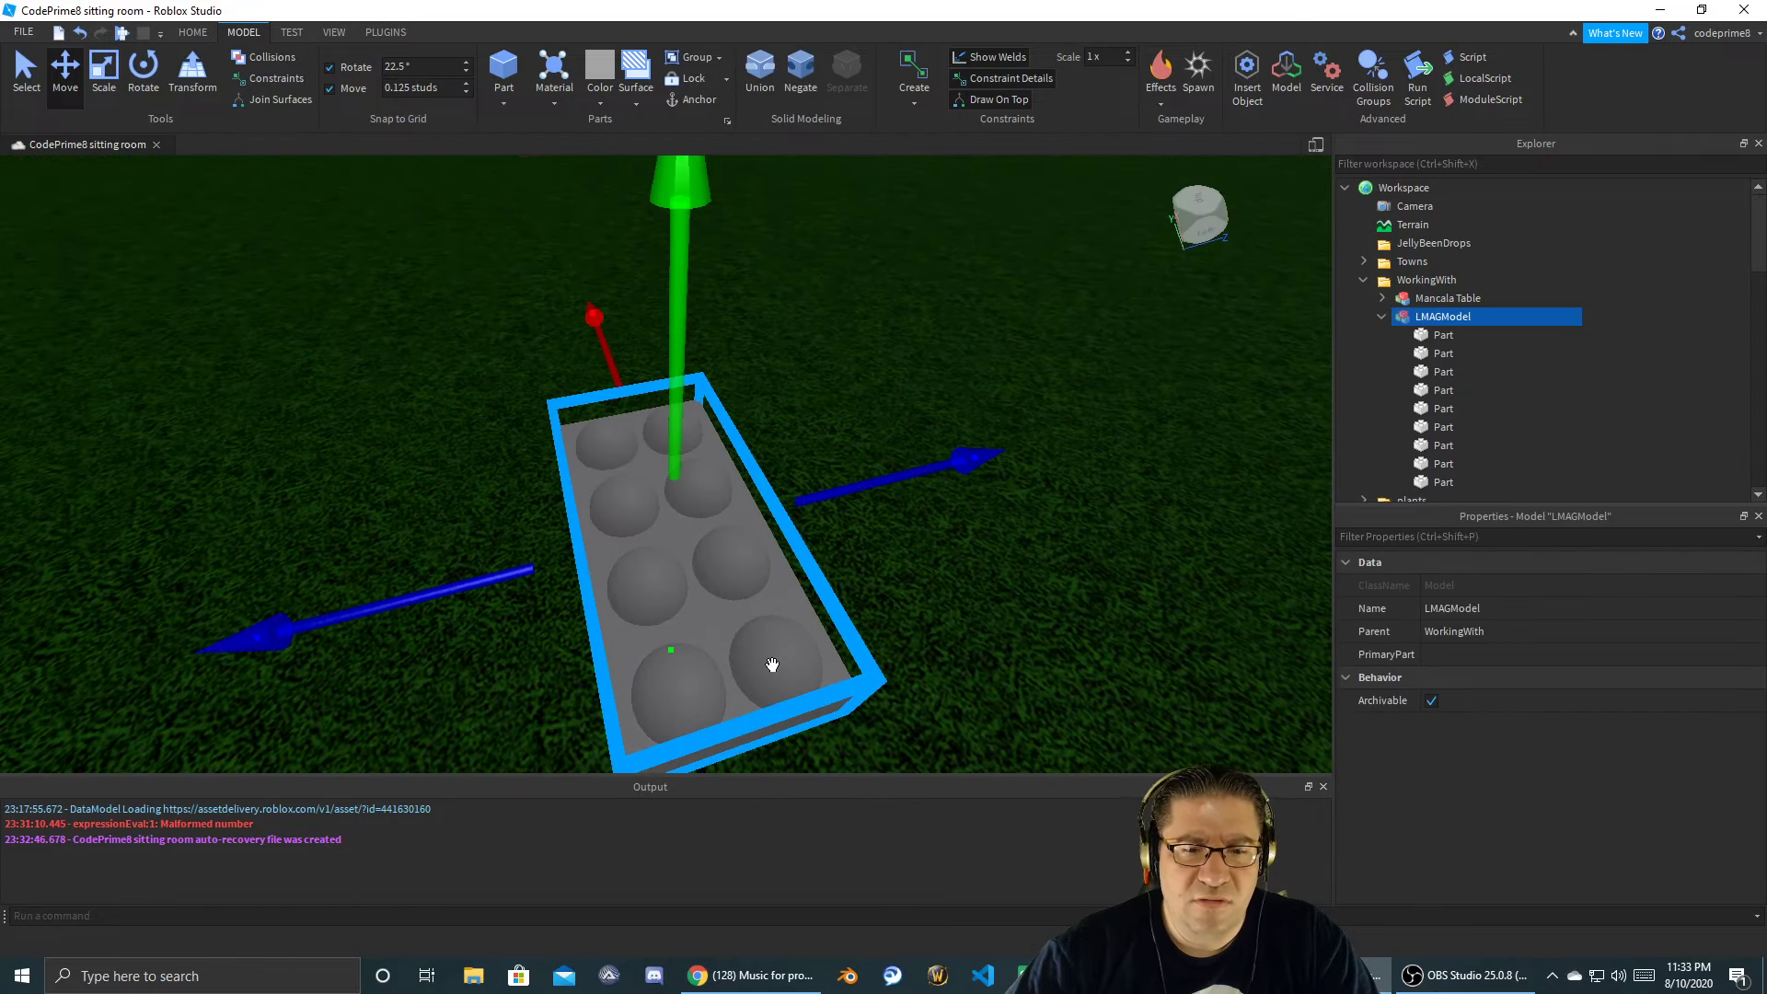
left_click(773, 669)
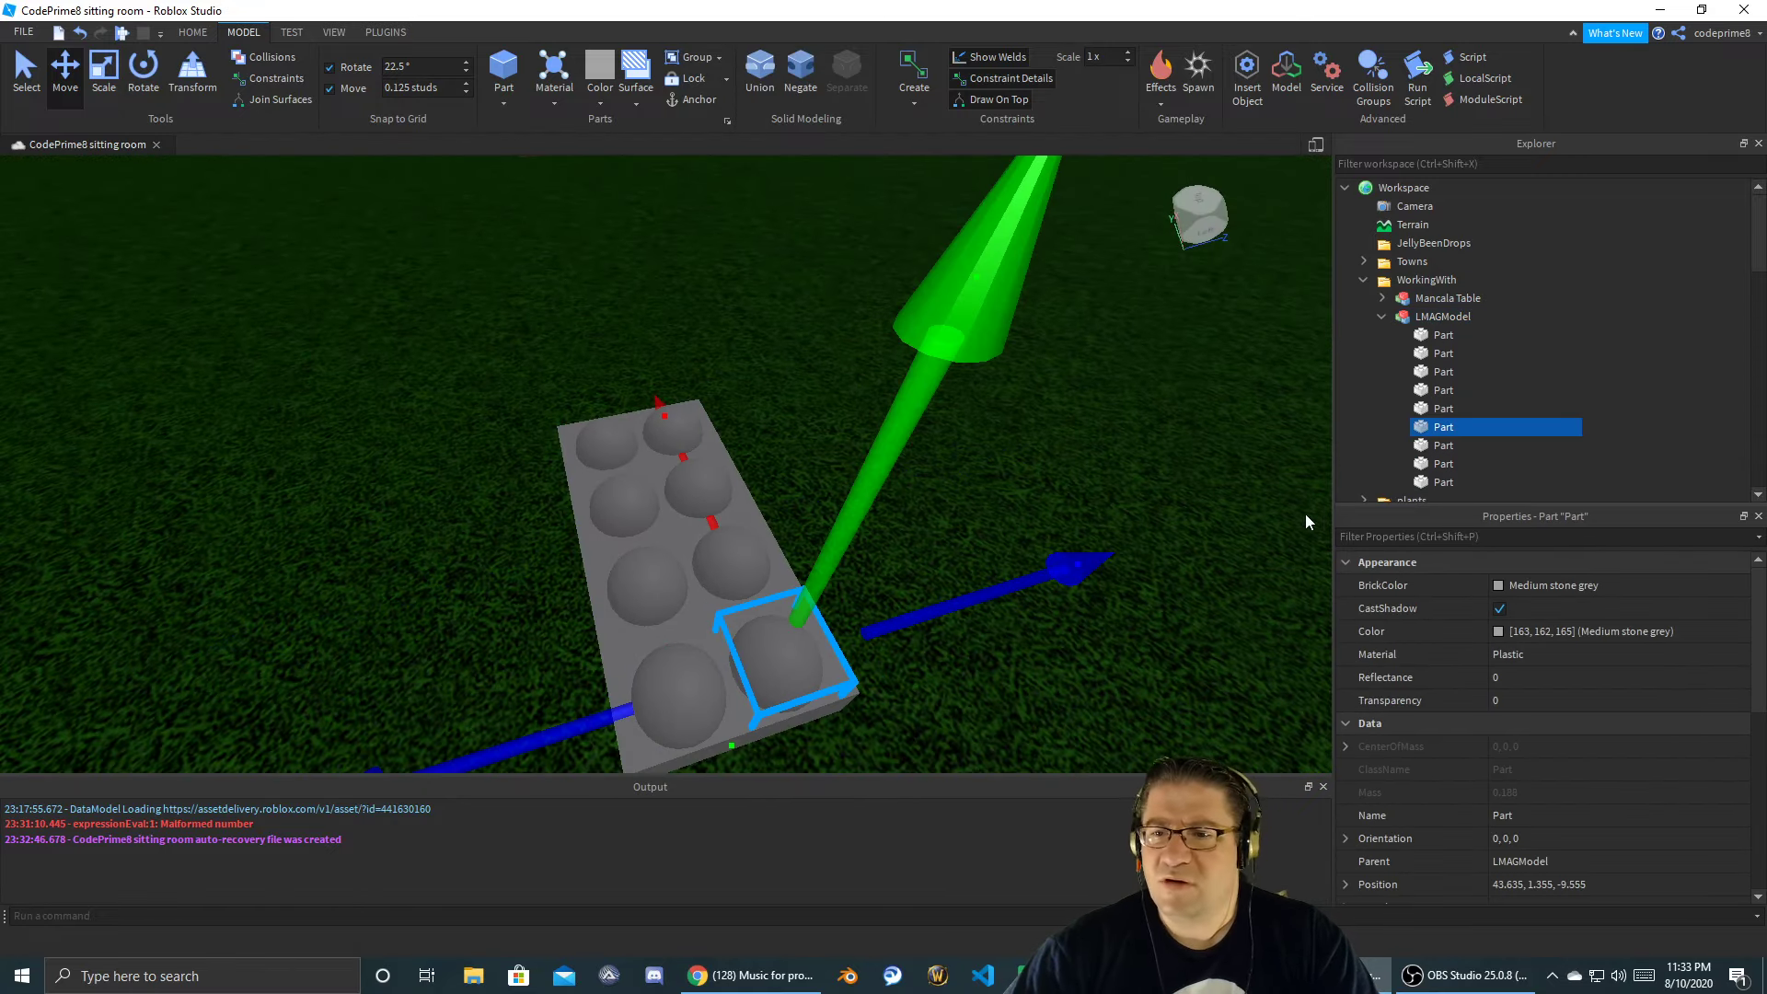
key("ctrl+d")
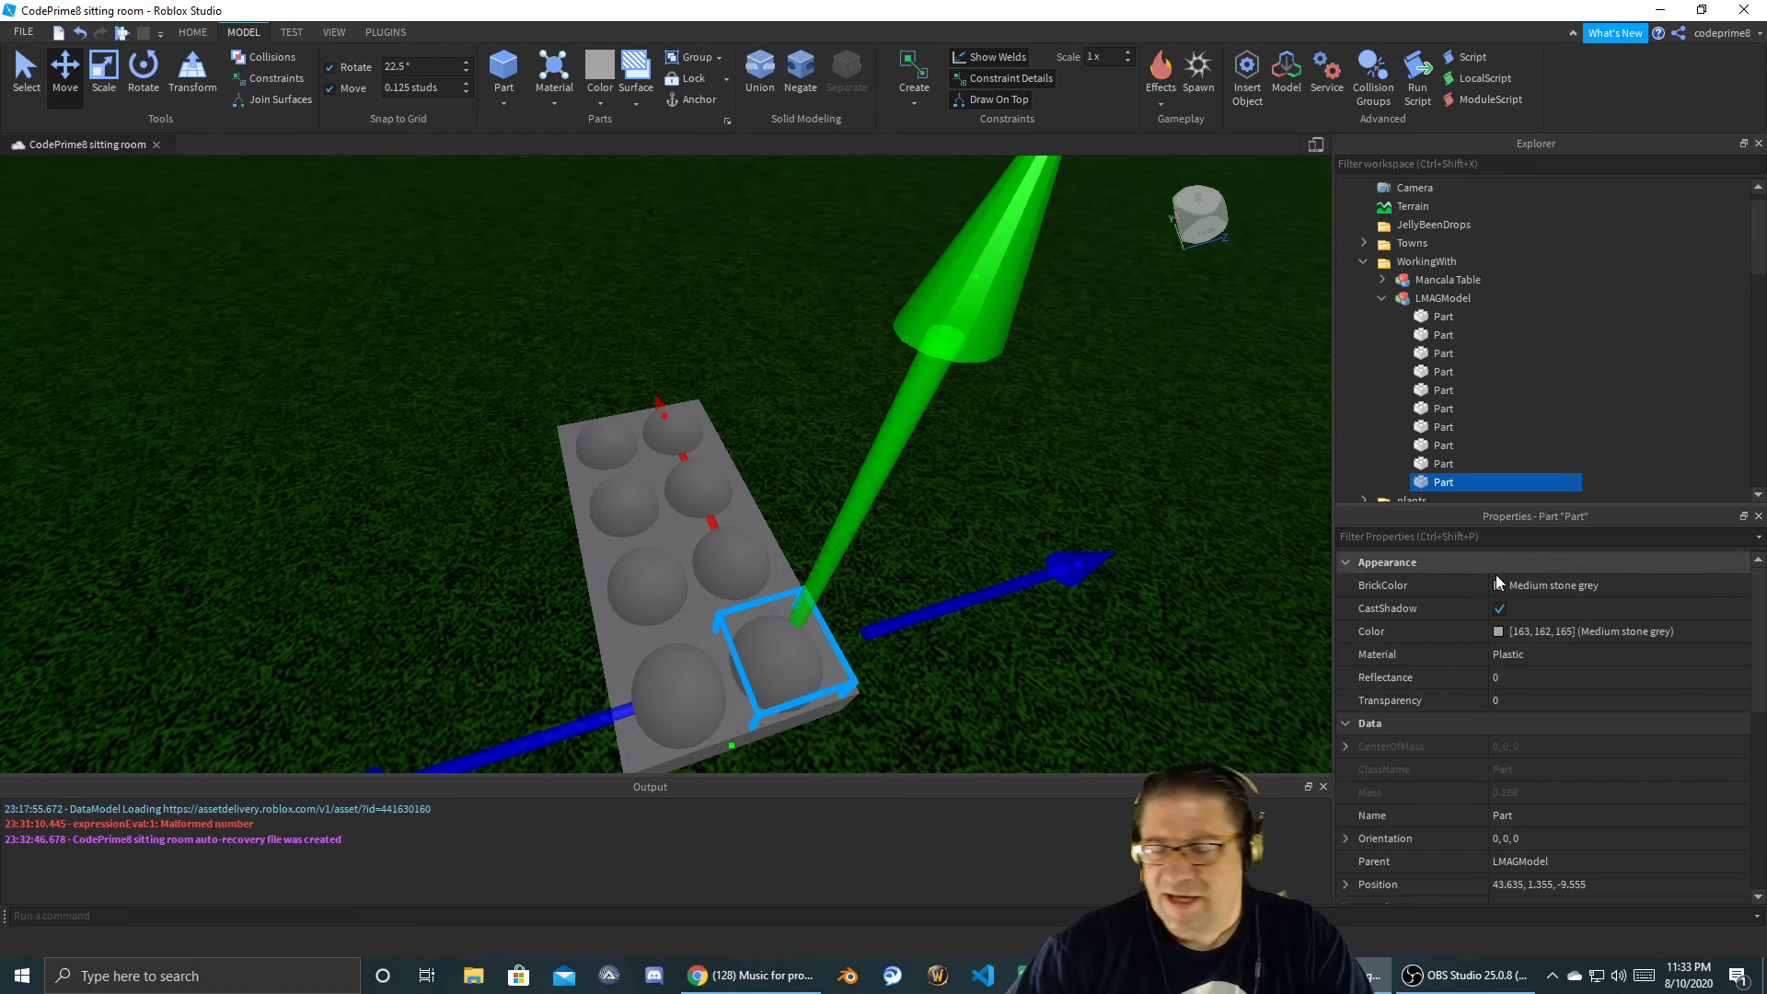
- Change the shape of the duplicated end ball in LMAGModel to Cylinder
scroll(1598, 770, "down", 2)
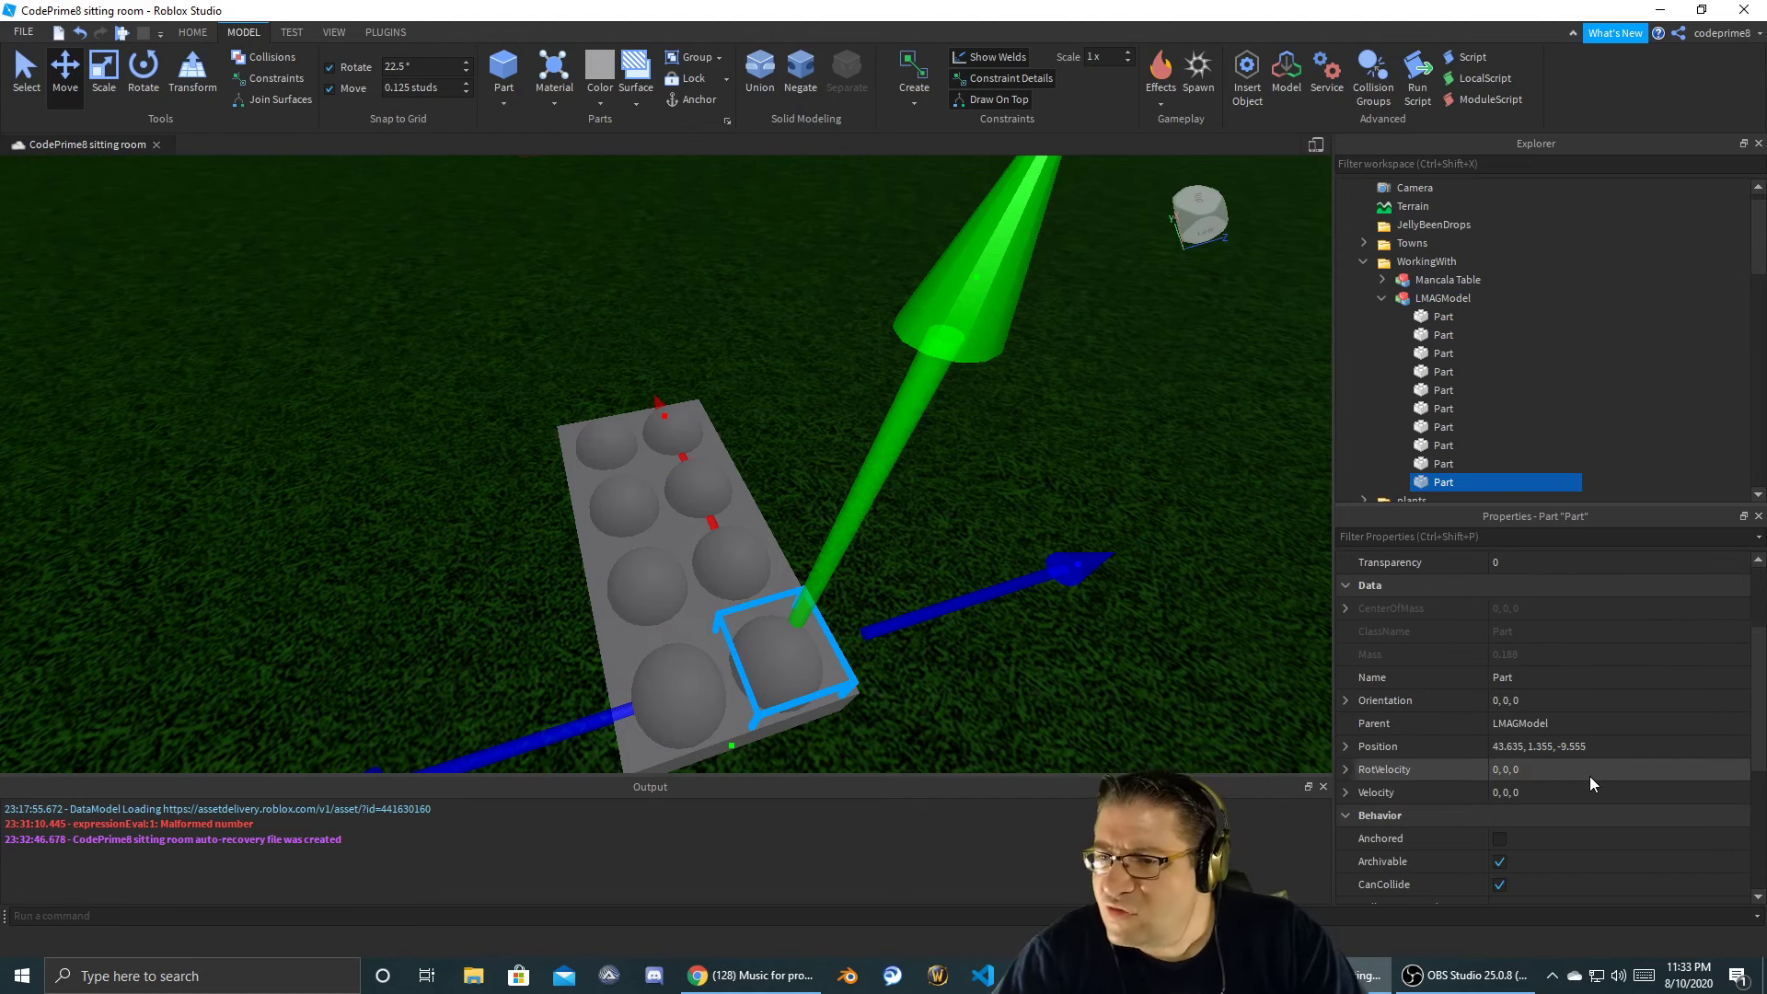
scroll(1589, 740, "down", 3)
scroll(1589, 740, "down", 3)
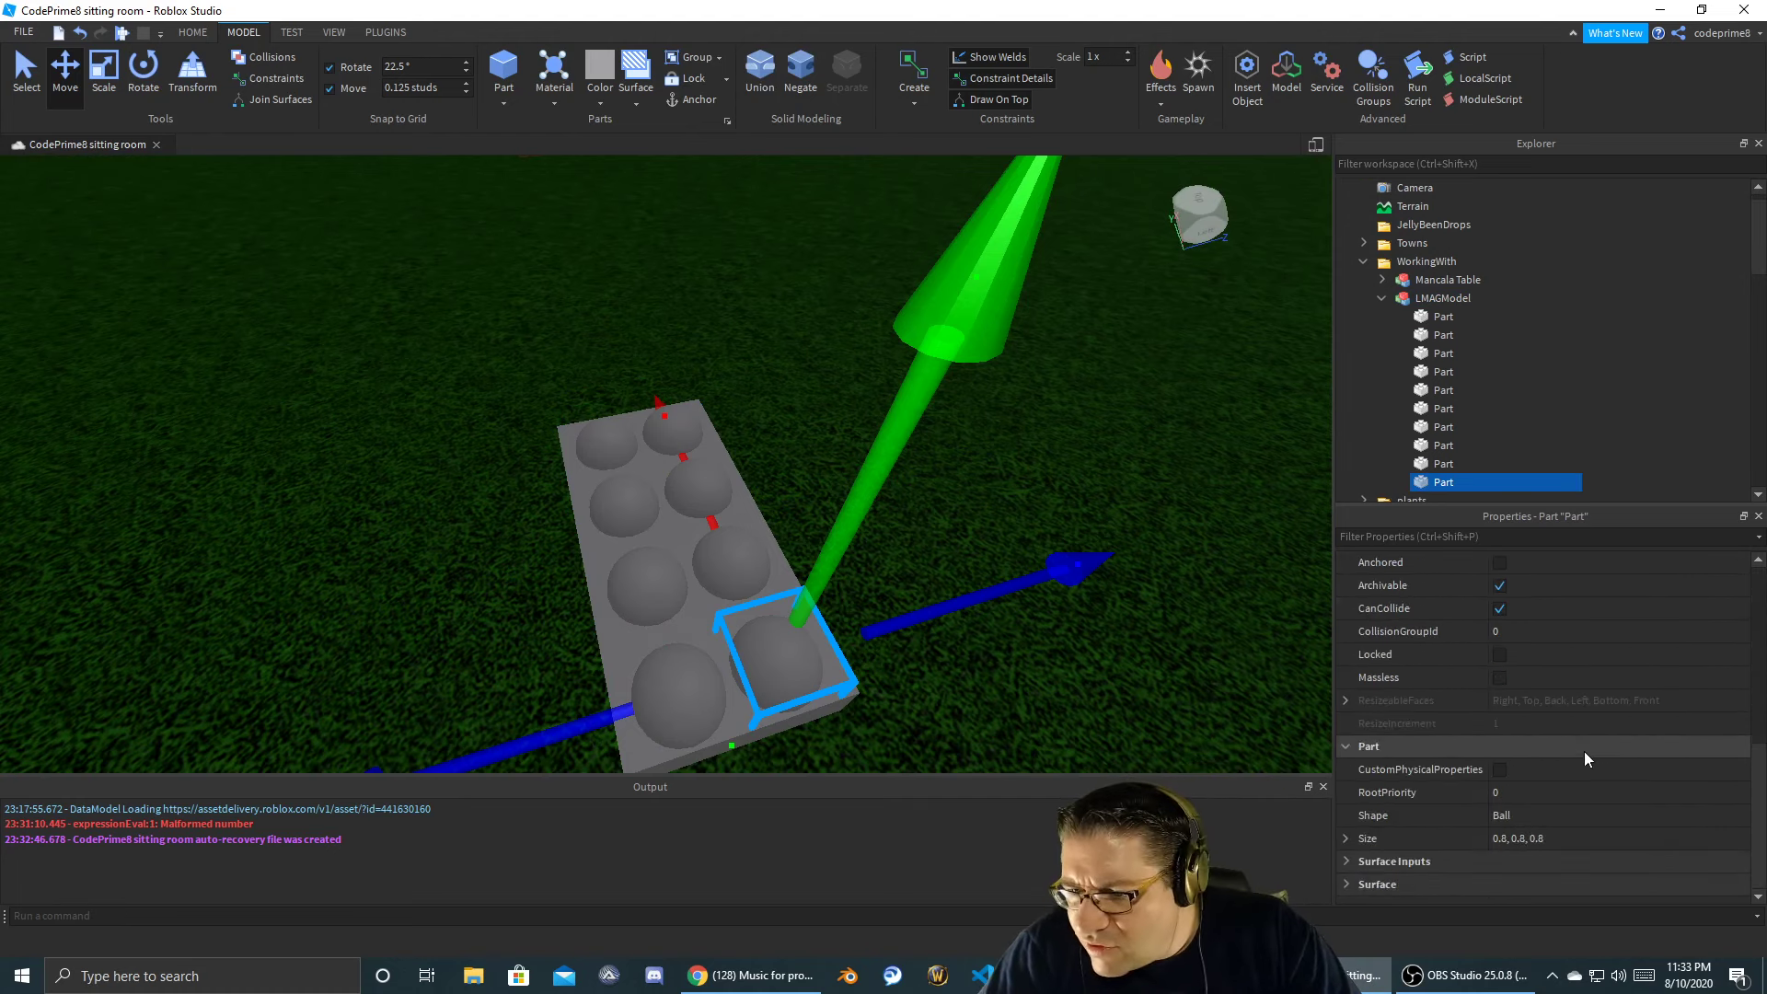
left_click(1539, 815)
left_click(1615, 814)
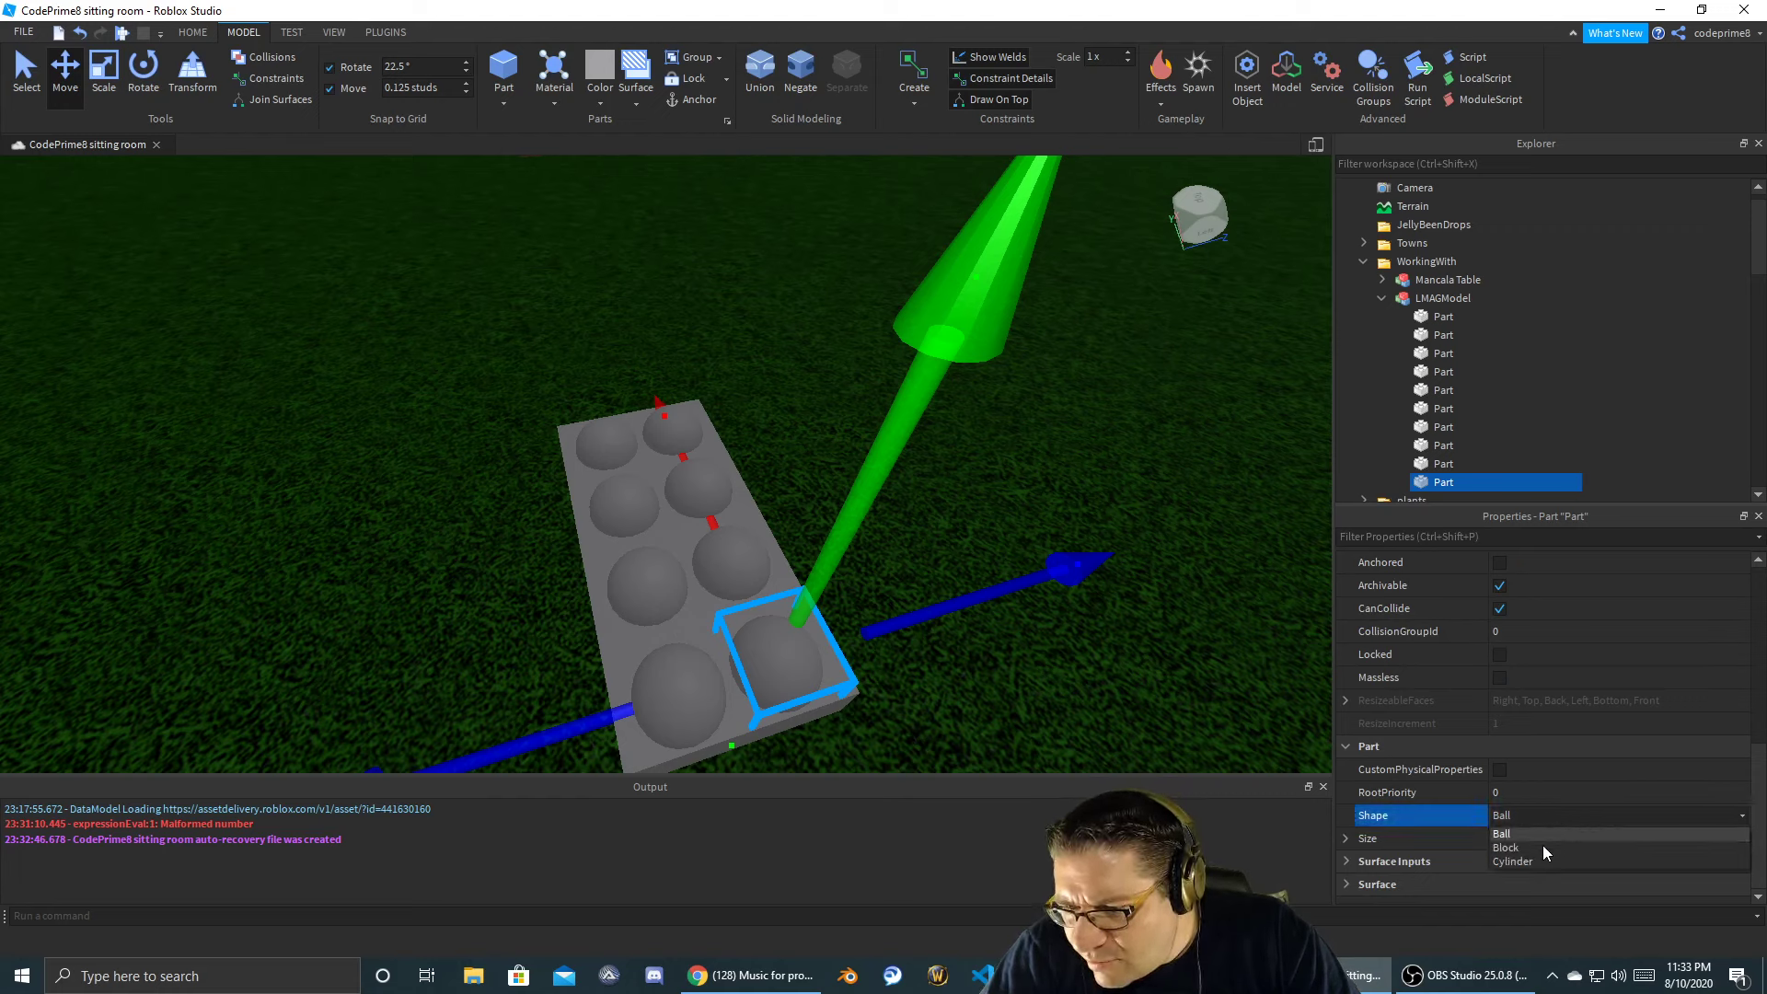
left_click(1534, 862)
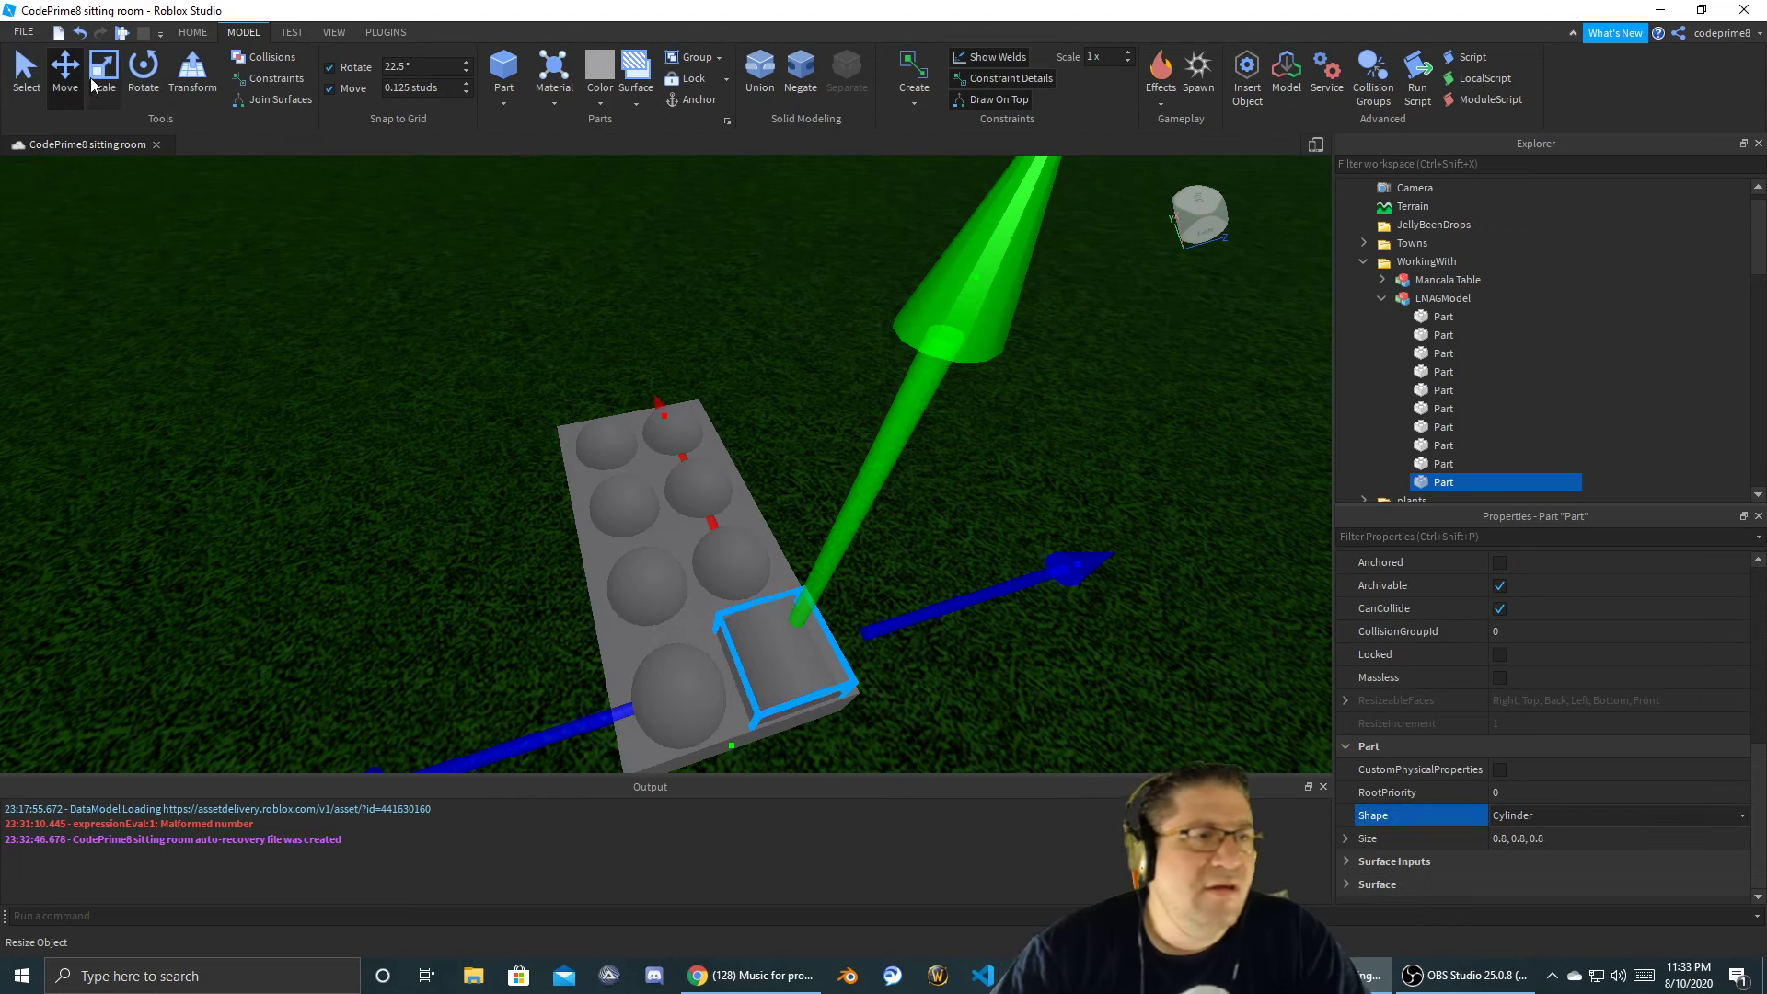
- Rotate the cylinder a quarter turn about its vertical axis so its length runs across the block's width
key("ctrl+4")
left_click_drag(680, 447, 648, 751)
right_click_drag(957, 698, 957, 698)
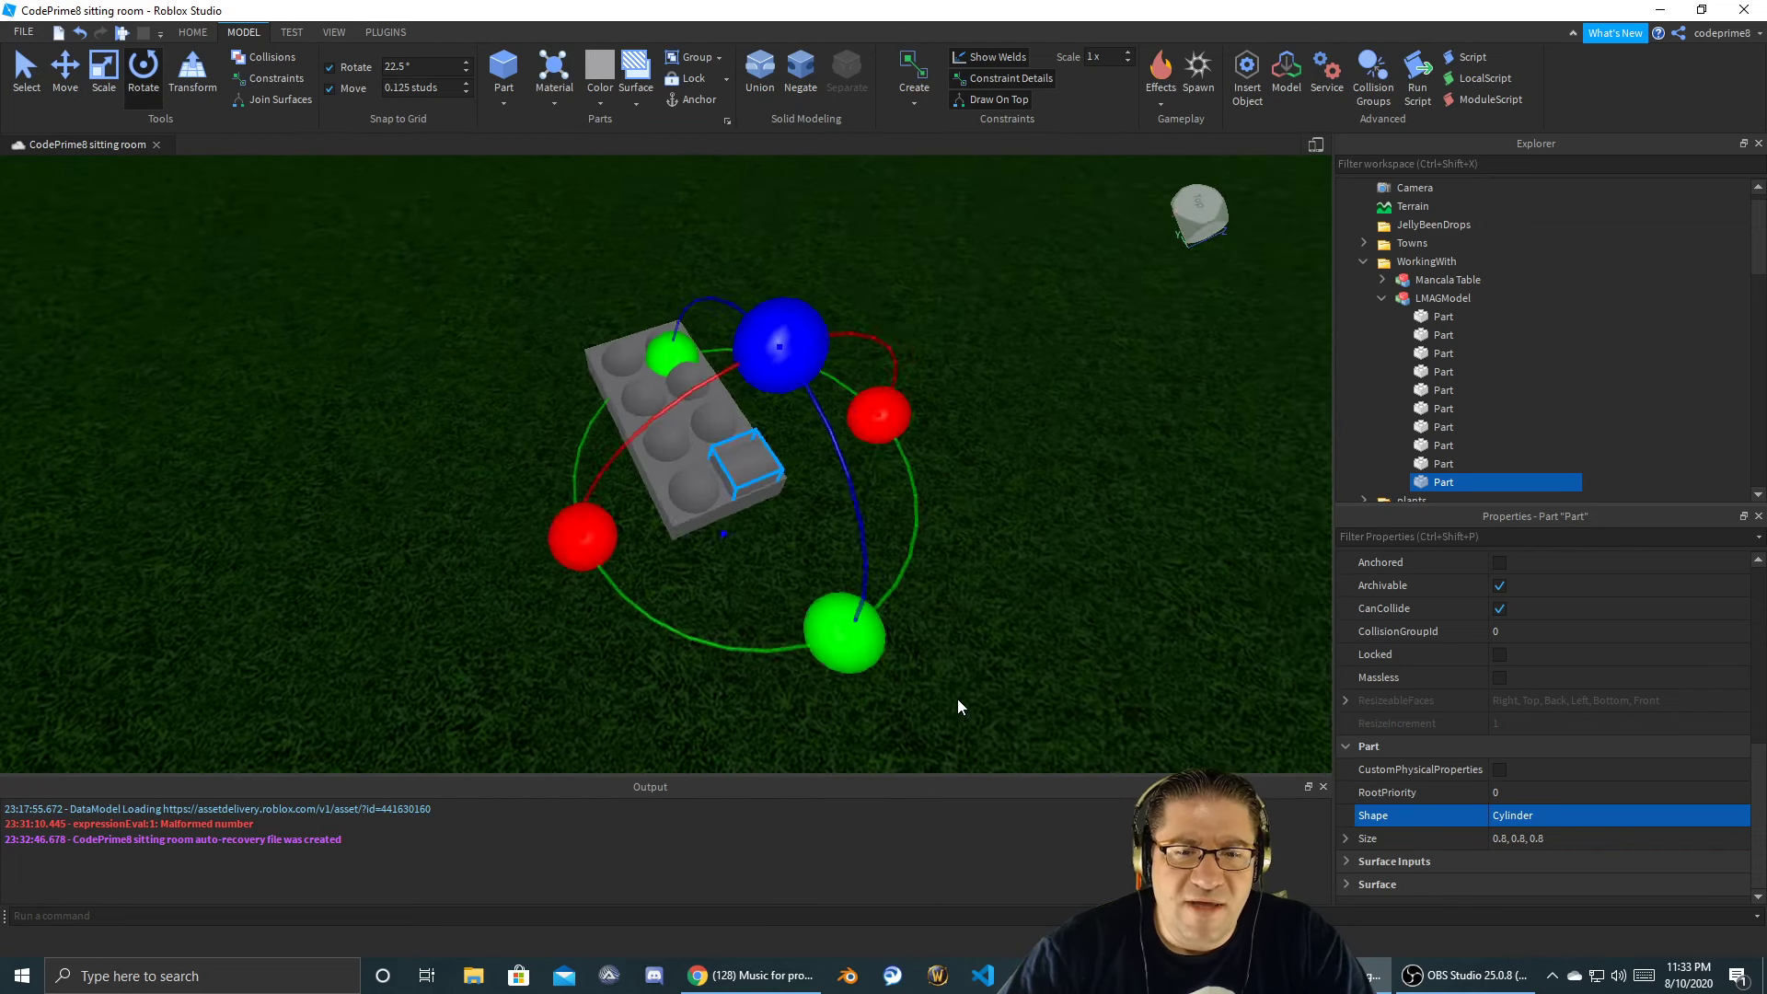
scroll(957, 698, "up", 5)
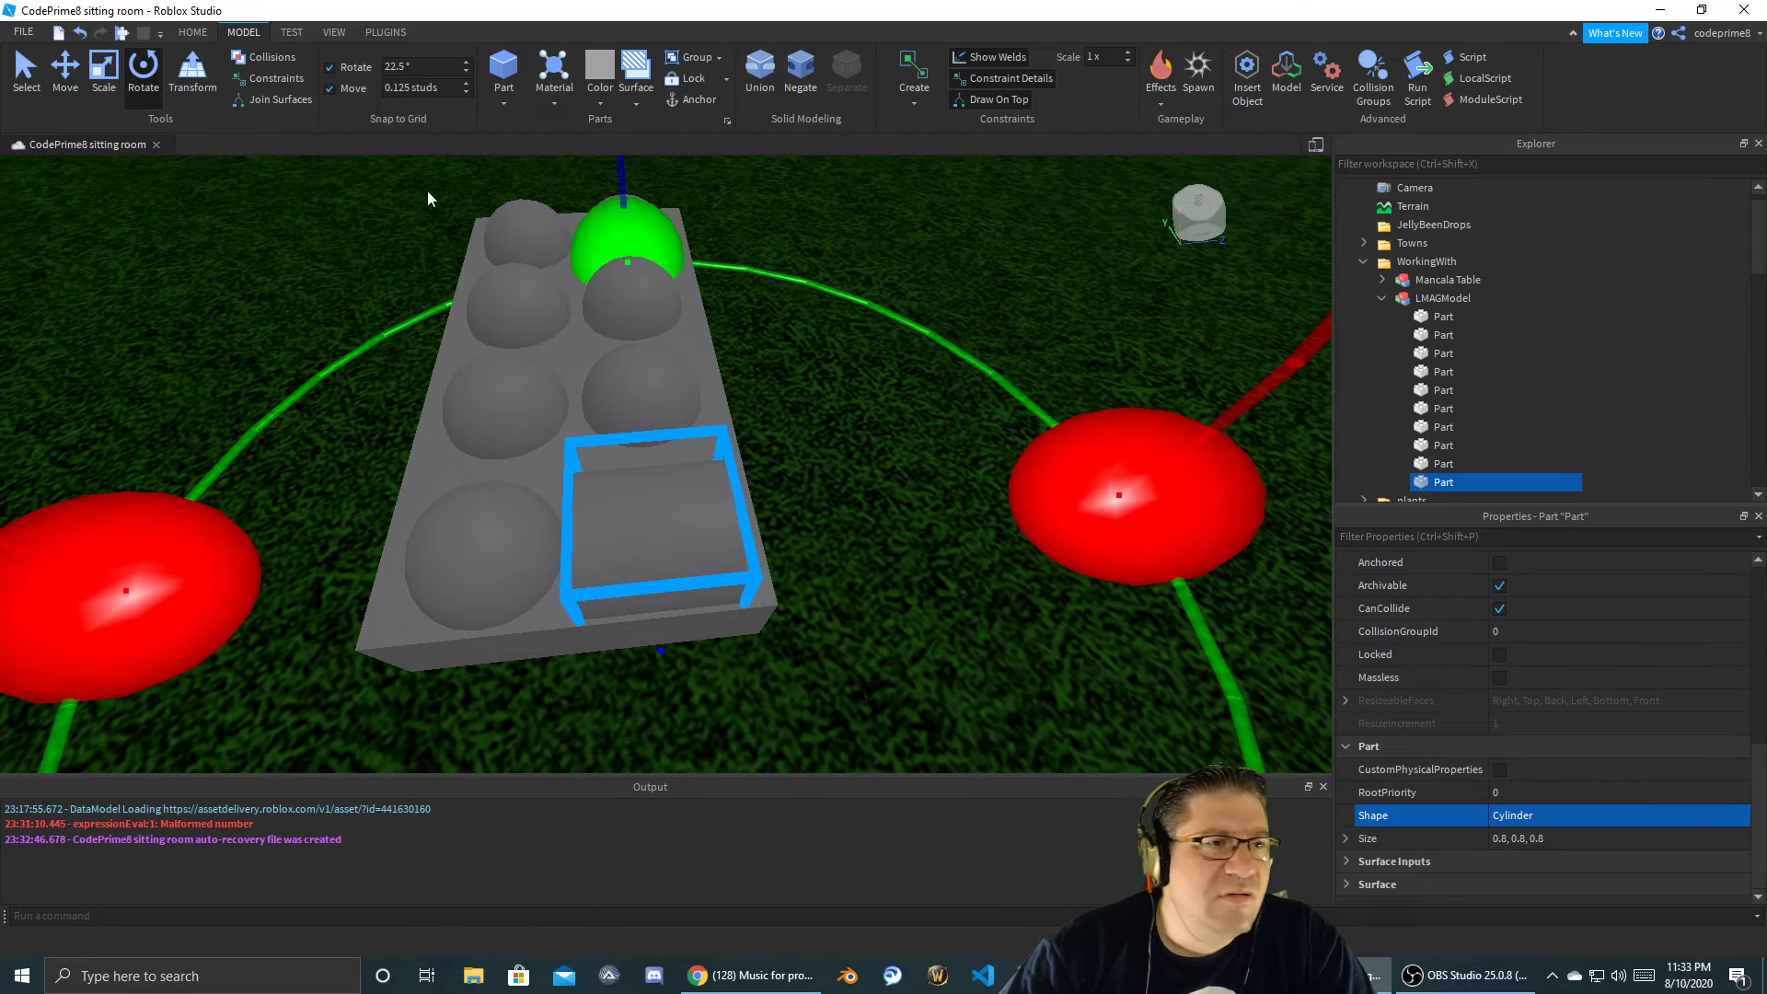
key("s")
key("a")
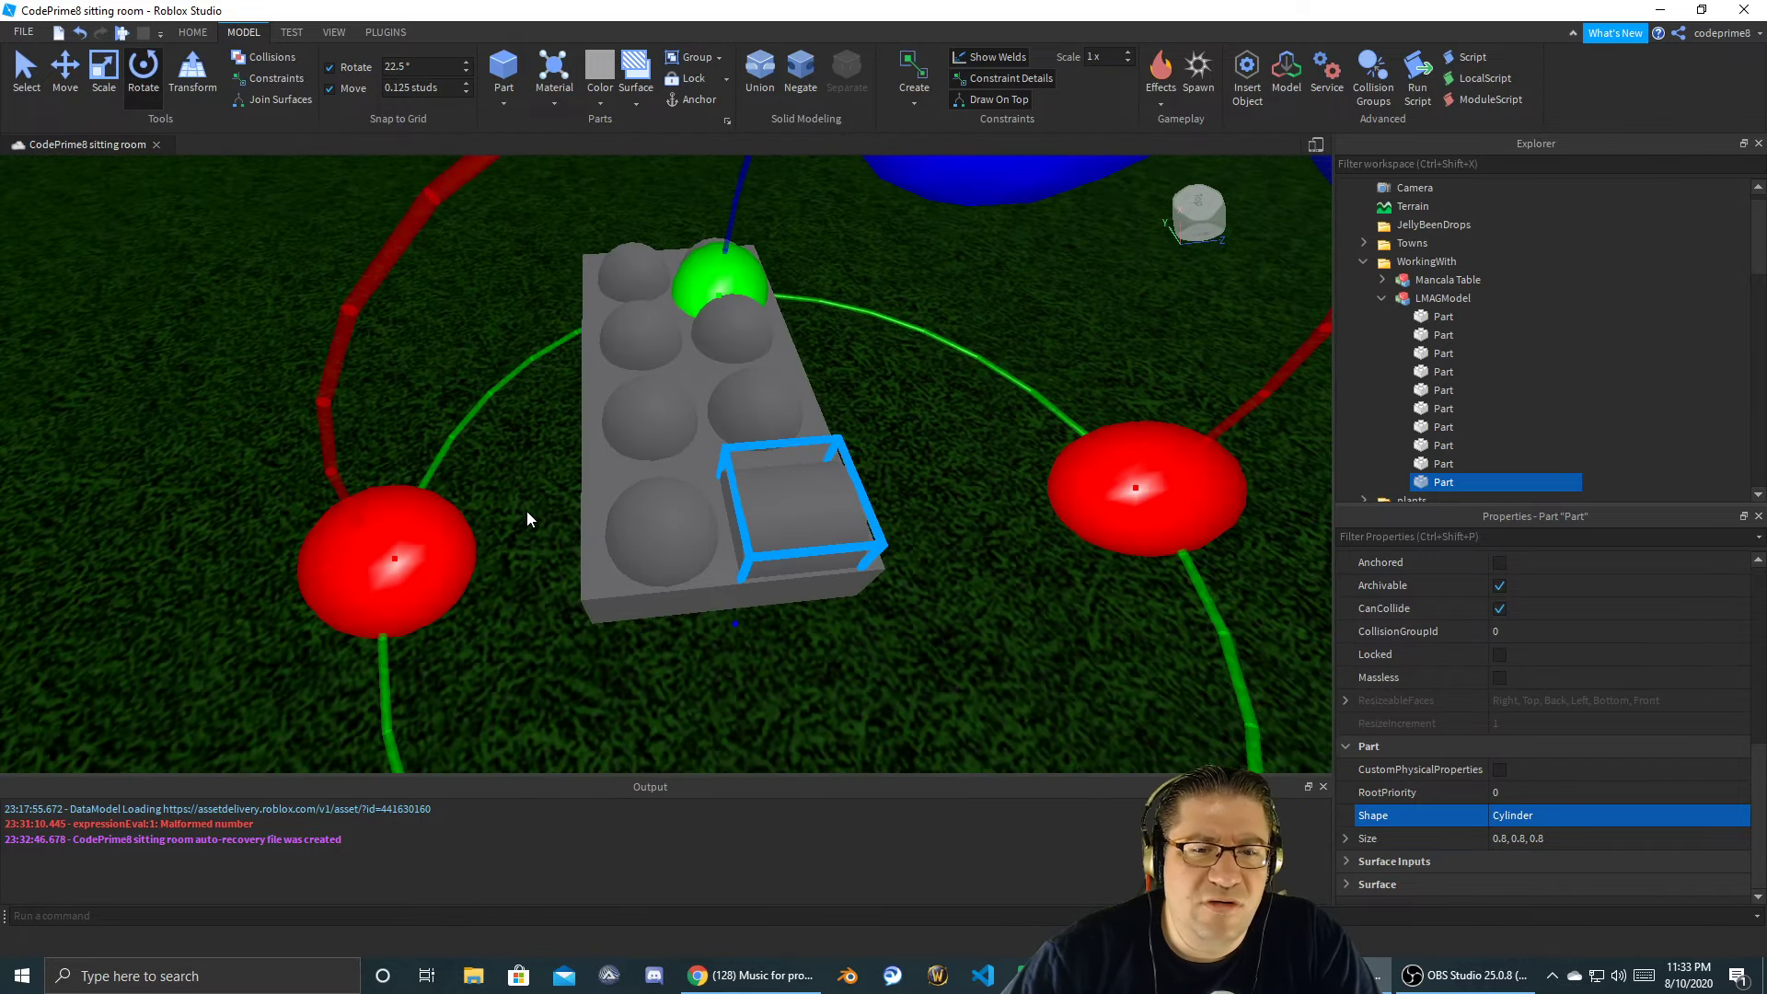
key("w")
key("d")
key("a")
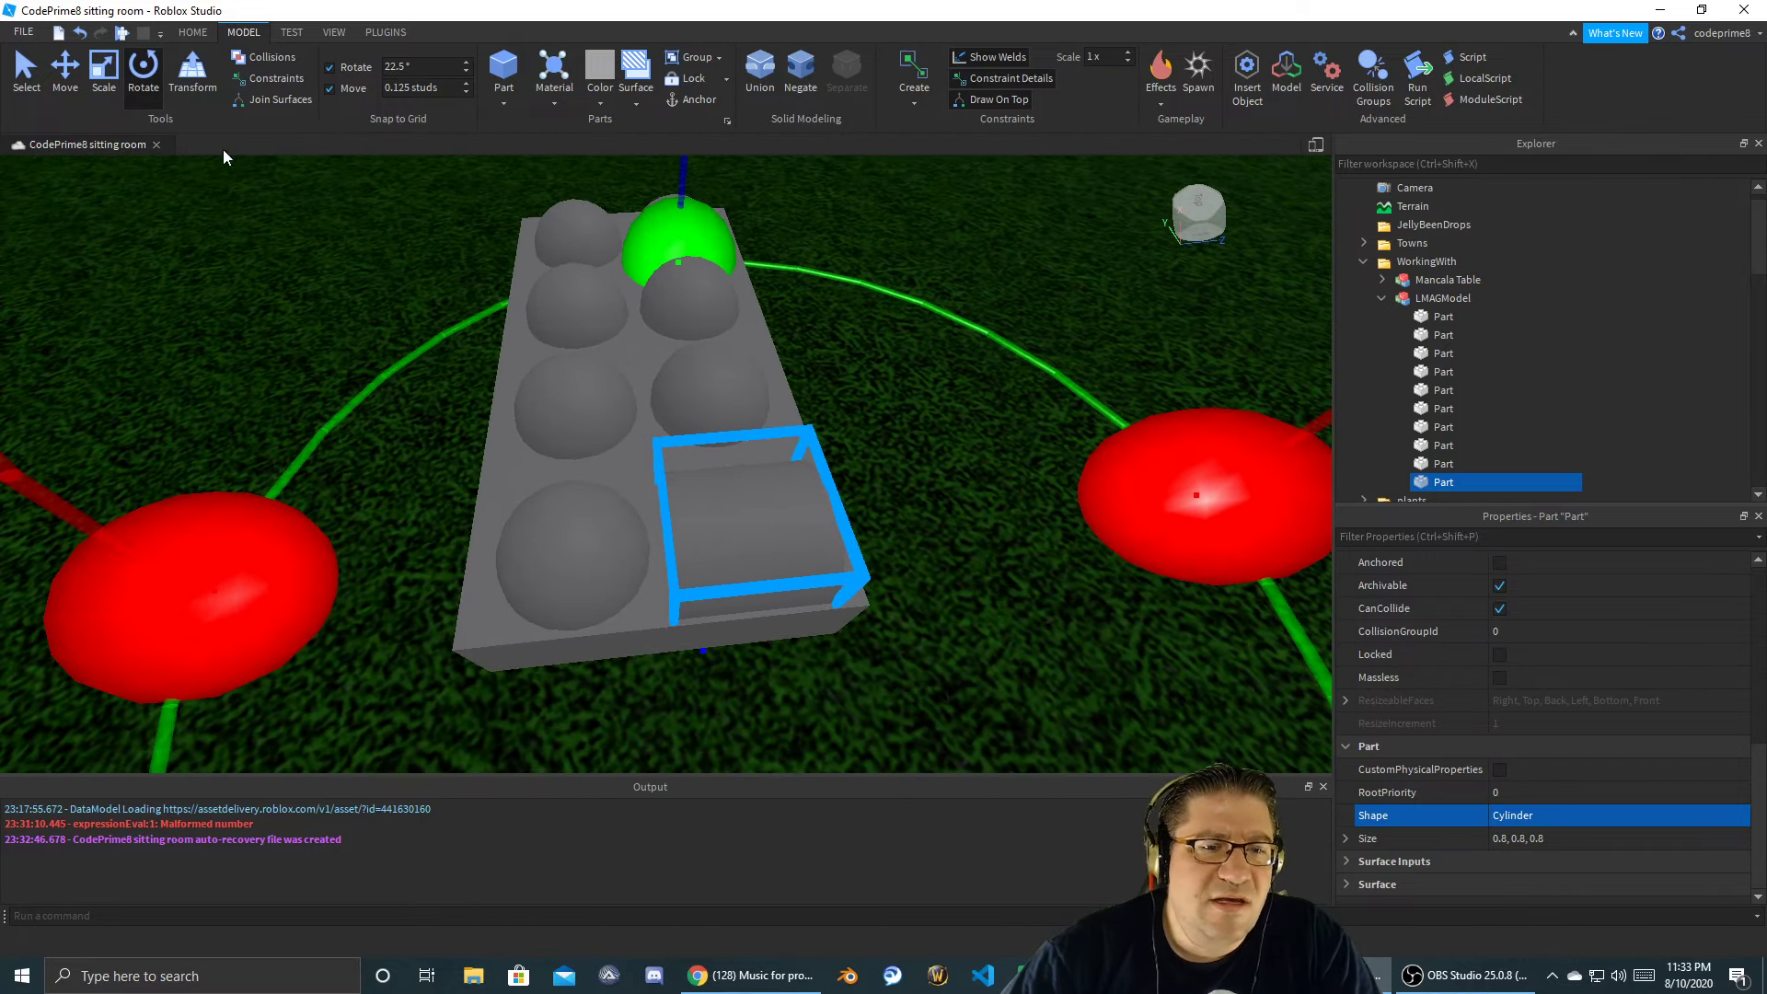
- Move the cylinder between the two near-end balls and lengthen it to 0.925 across the block
left_click(65, 73)
left_click_drag(1115, 512, 1034, 525)
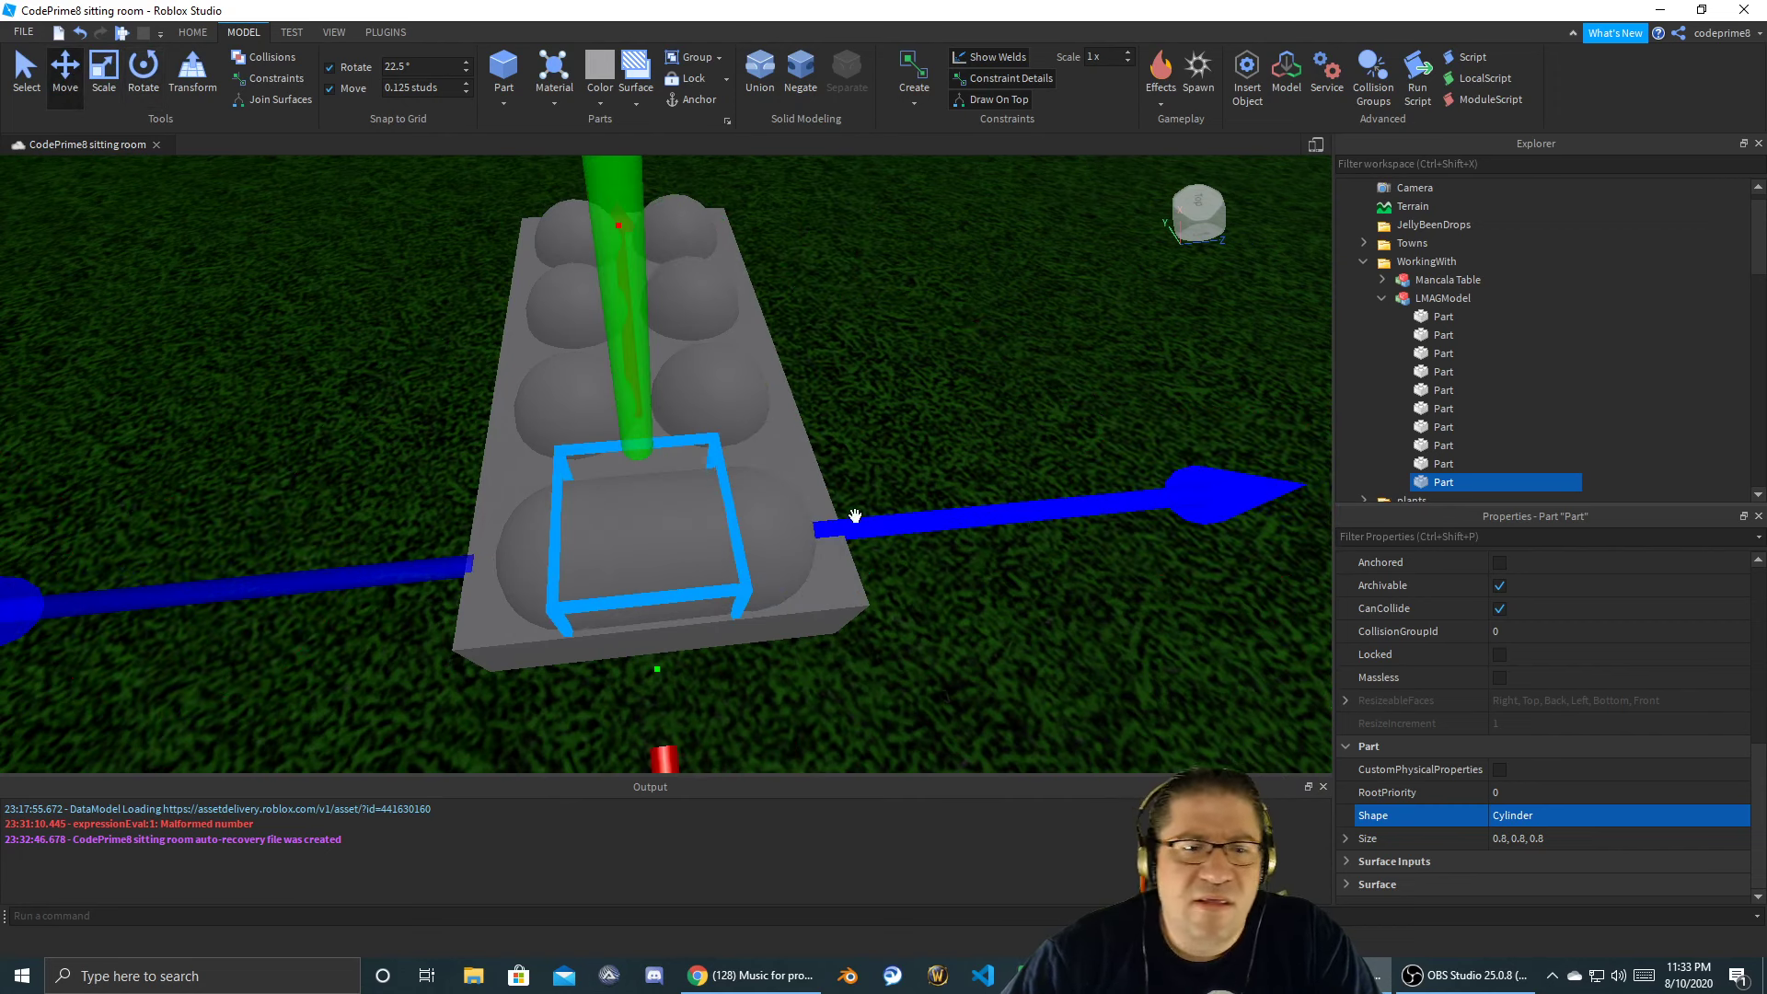
left_click(104, 69)
left_click_drag(1086, 519, 1104, 513)
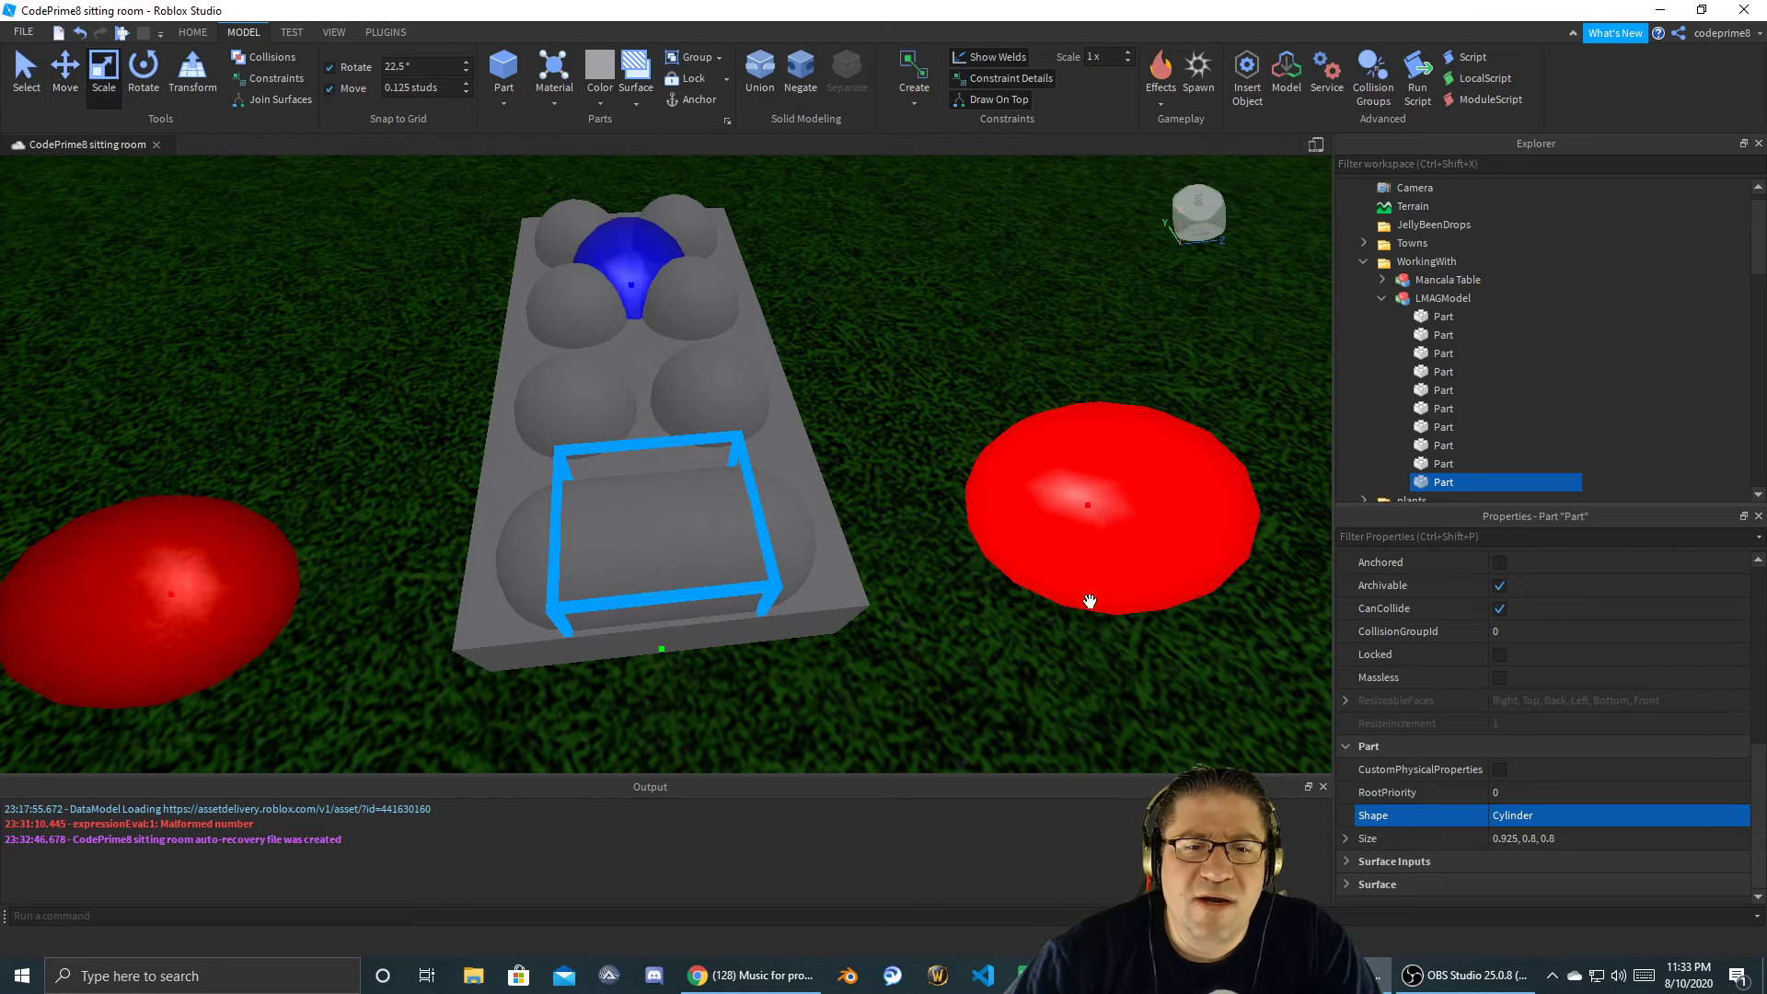
right_click_drag(891, 682, 891, 682)
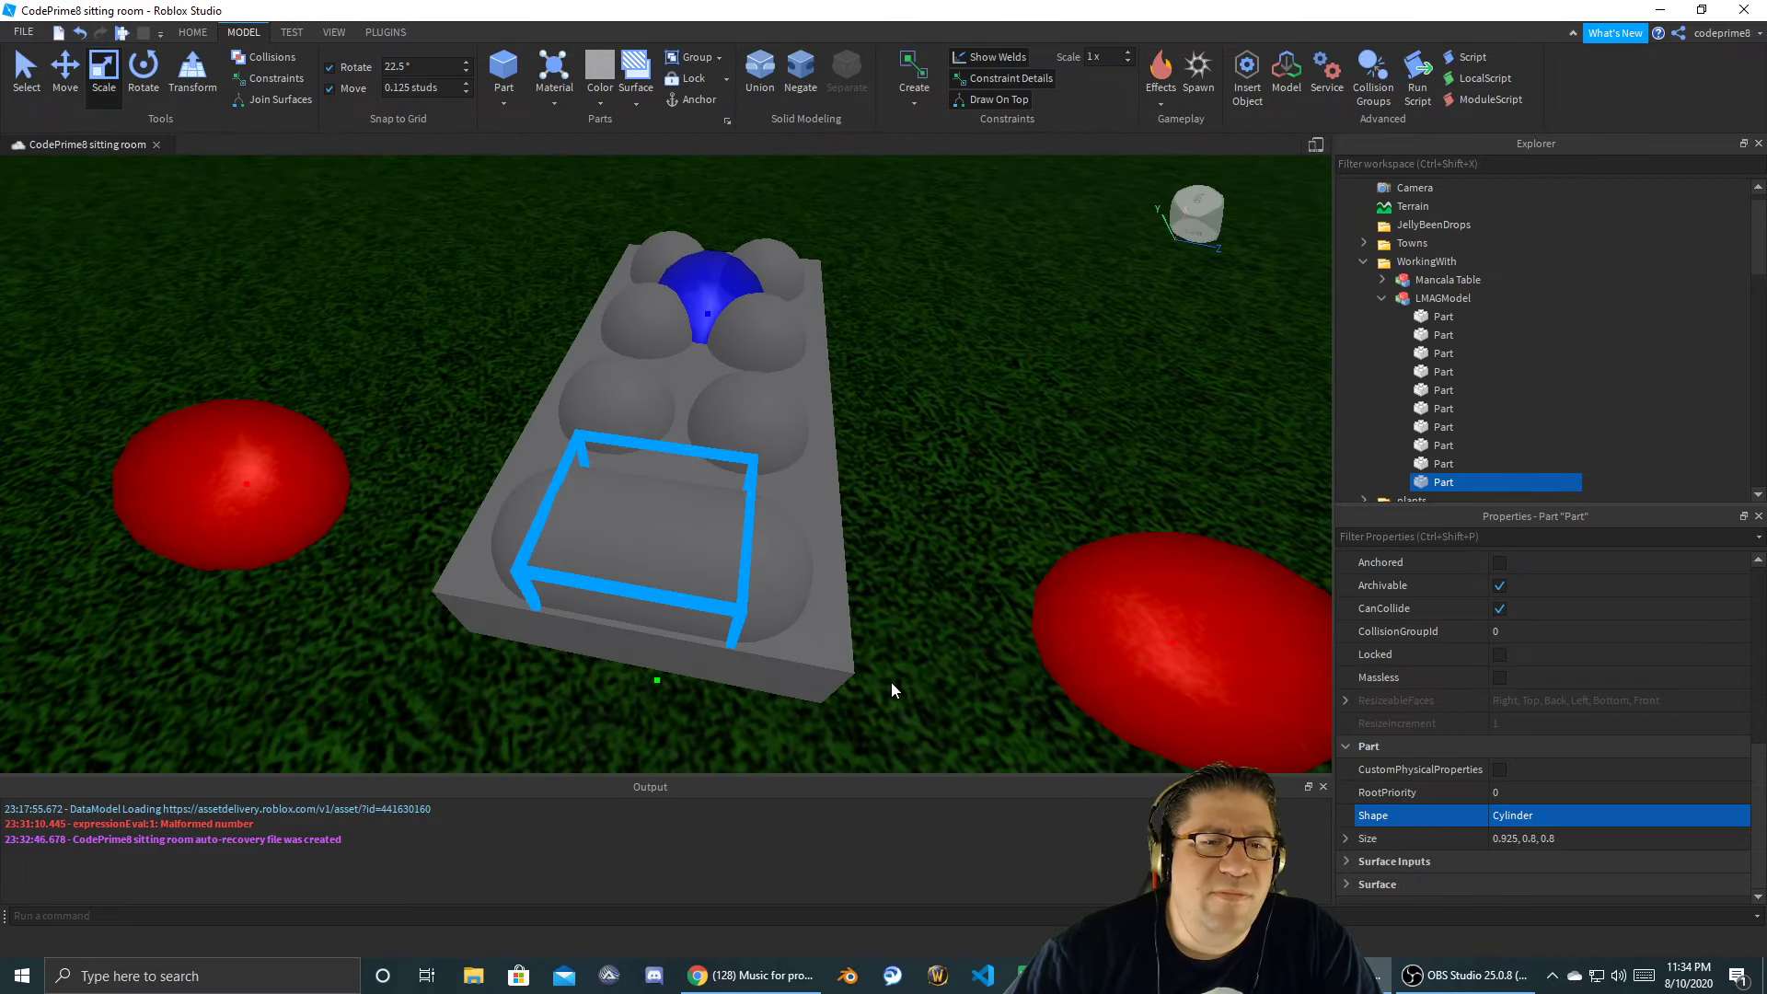
- Negate the eight balls and the cylinder in LMAGModel, leaving out the block
left_click(1443, 337)
left_click(1443, 482, "shift")
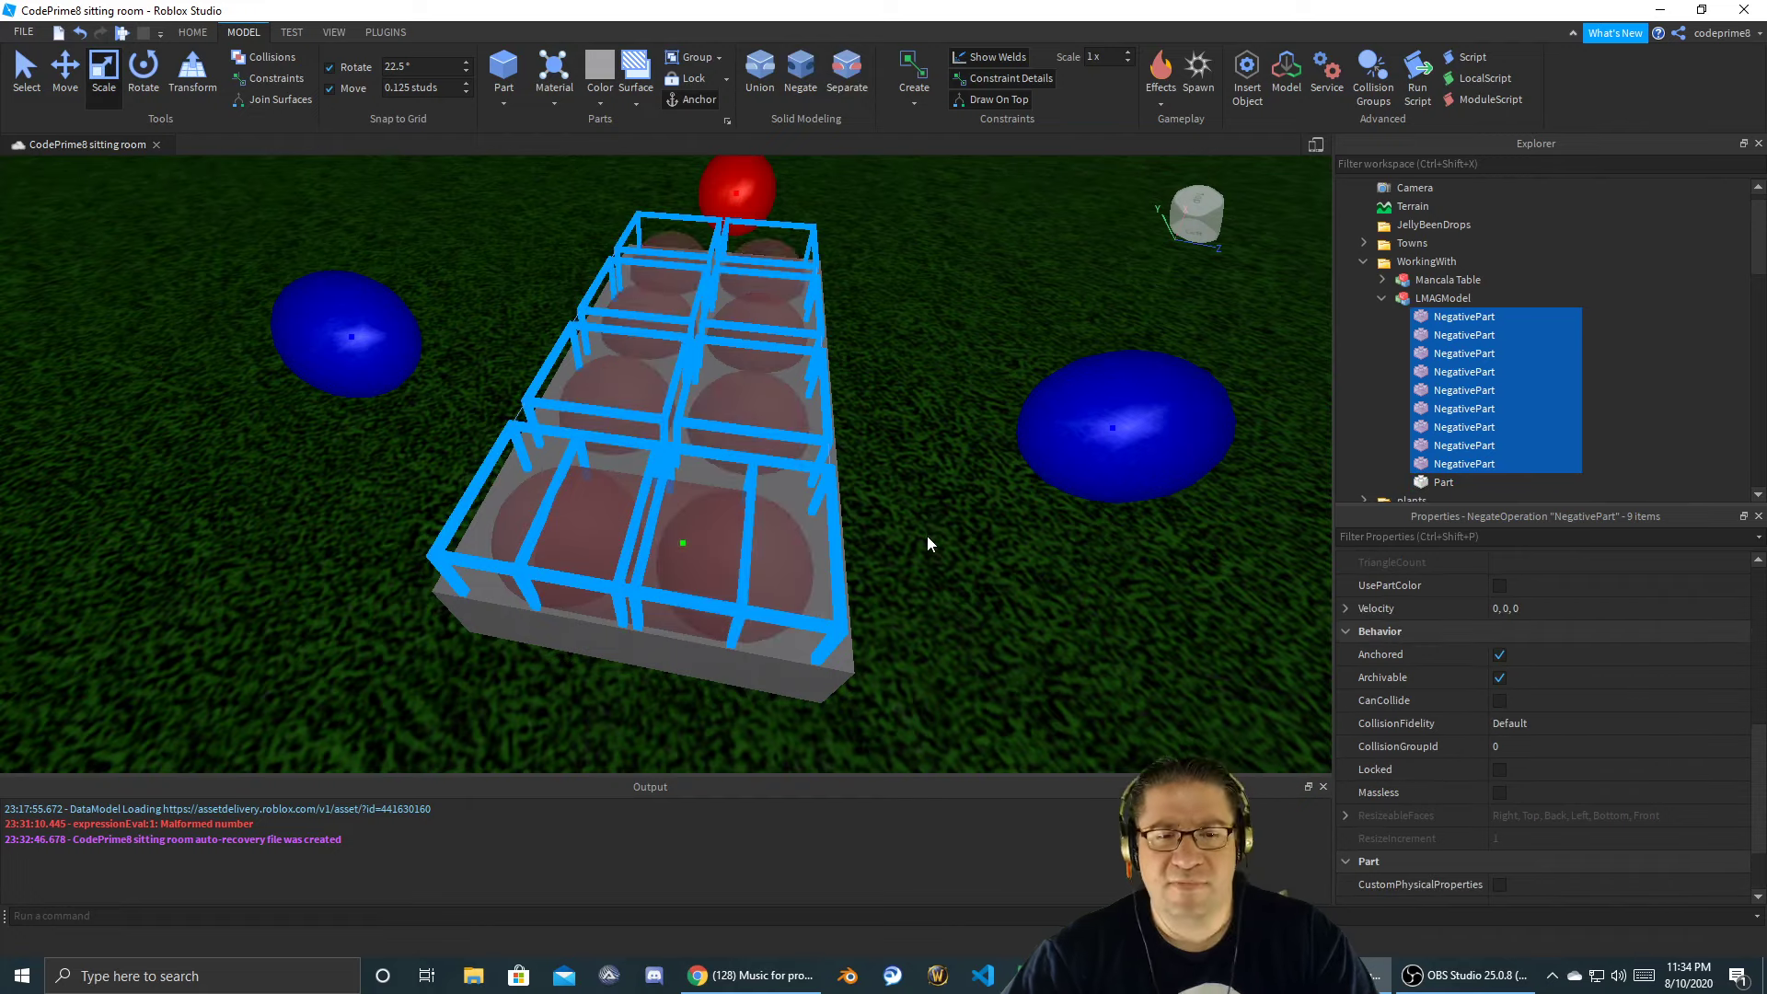
right_click_drag(927, 536, 927, 536)
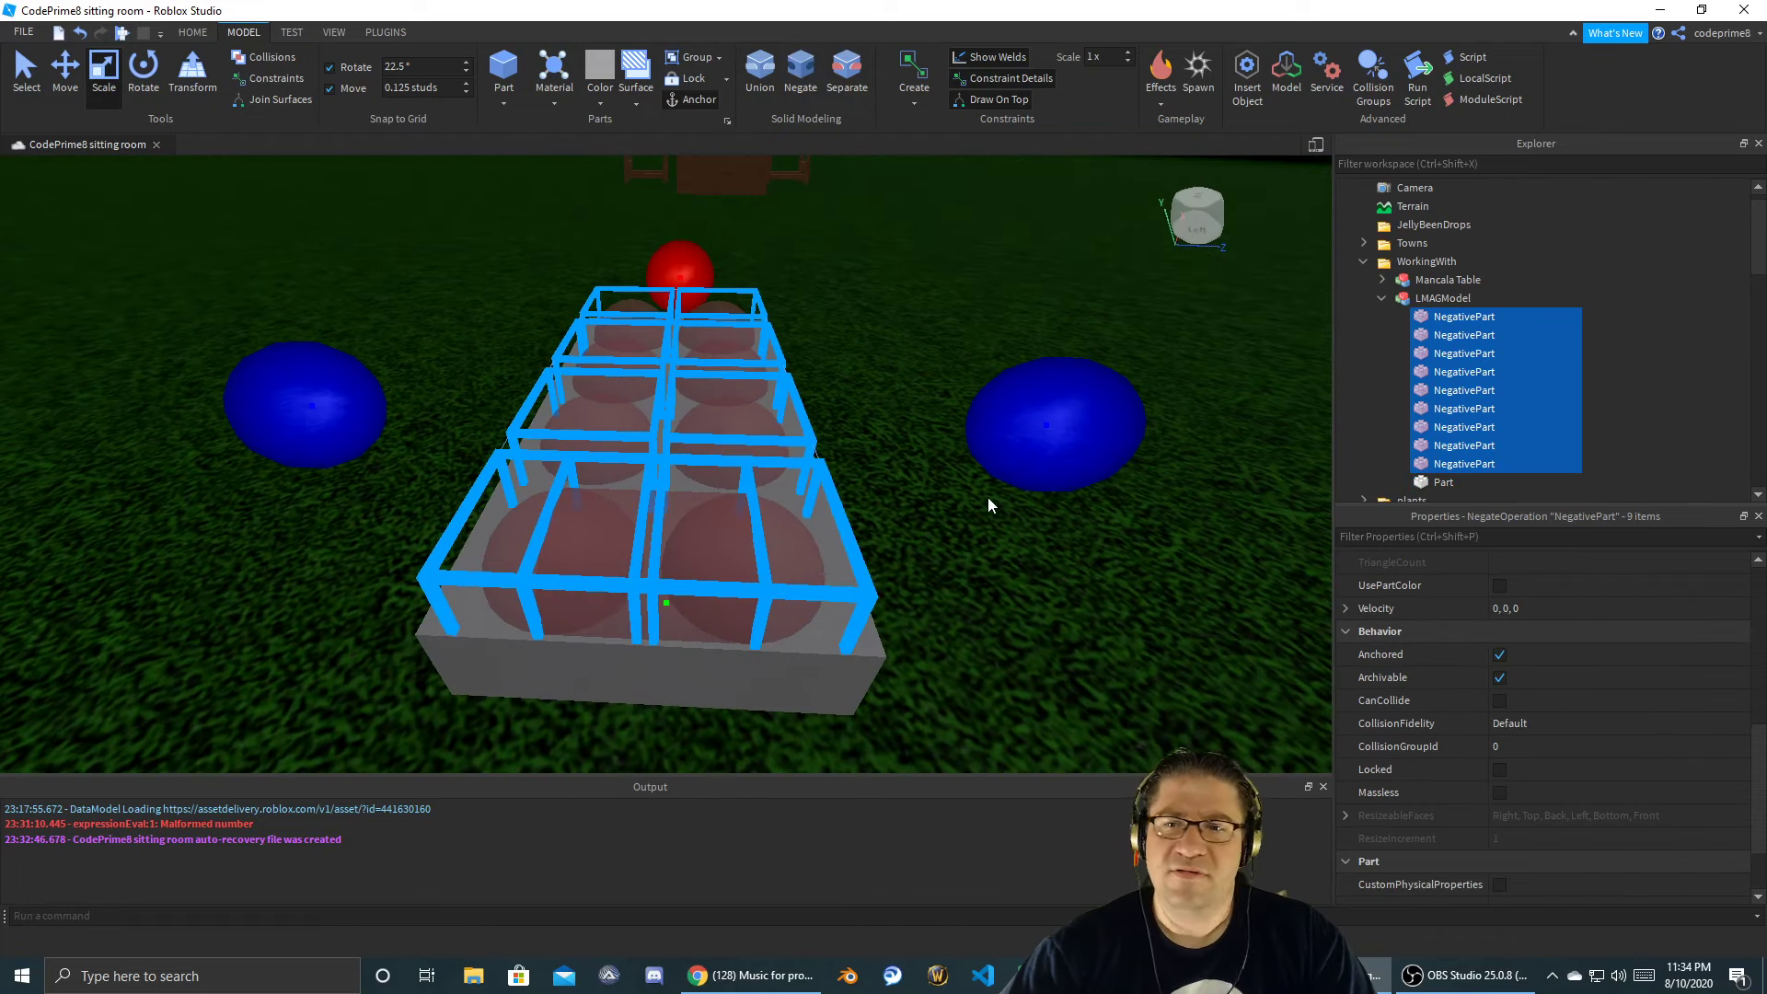
- Union the nine negative parts with the block to carve the pits into it
left_click(1442, 484)
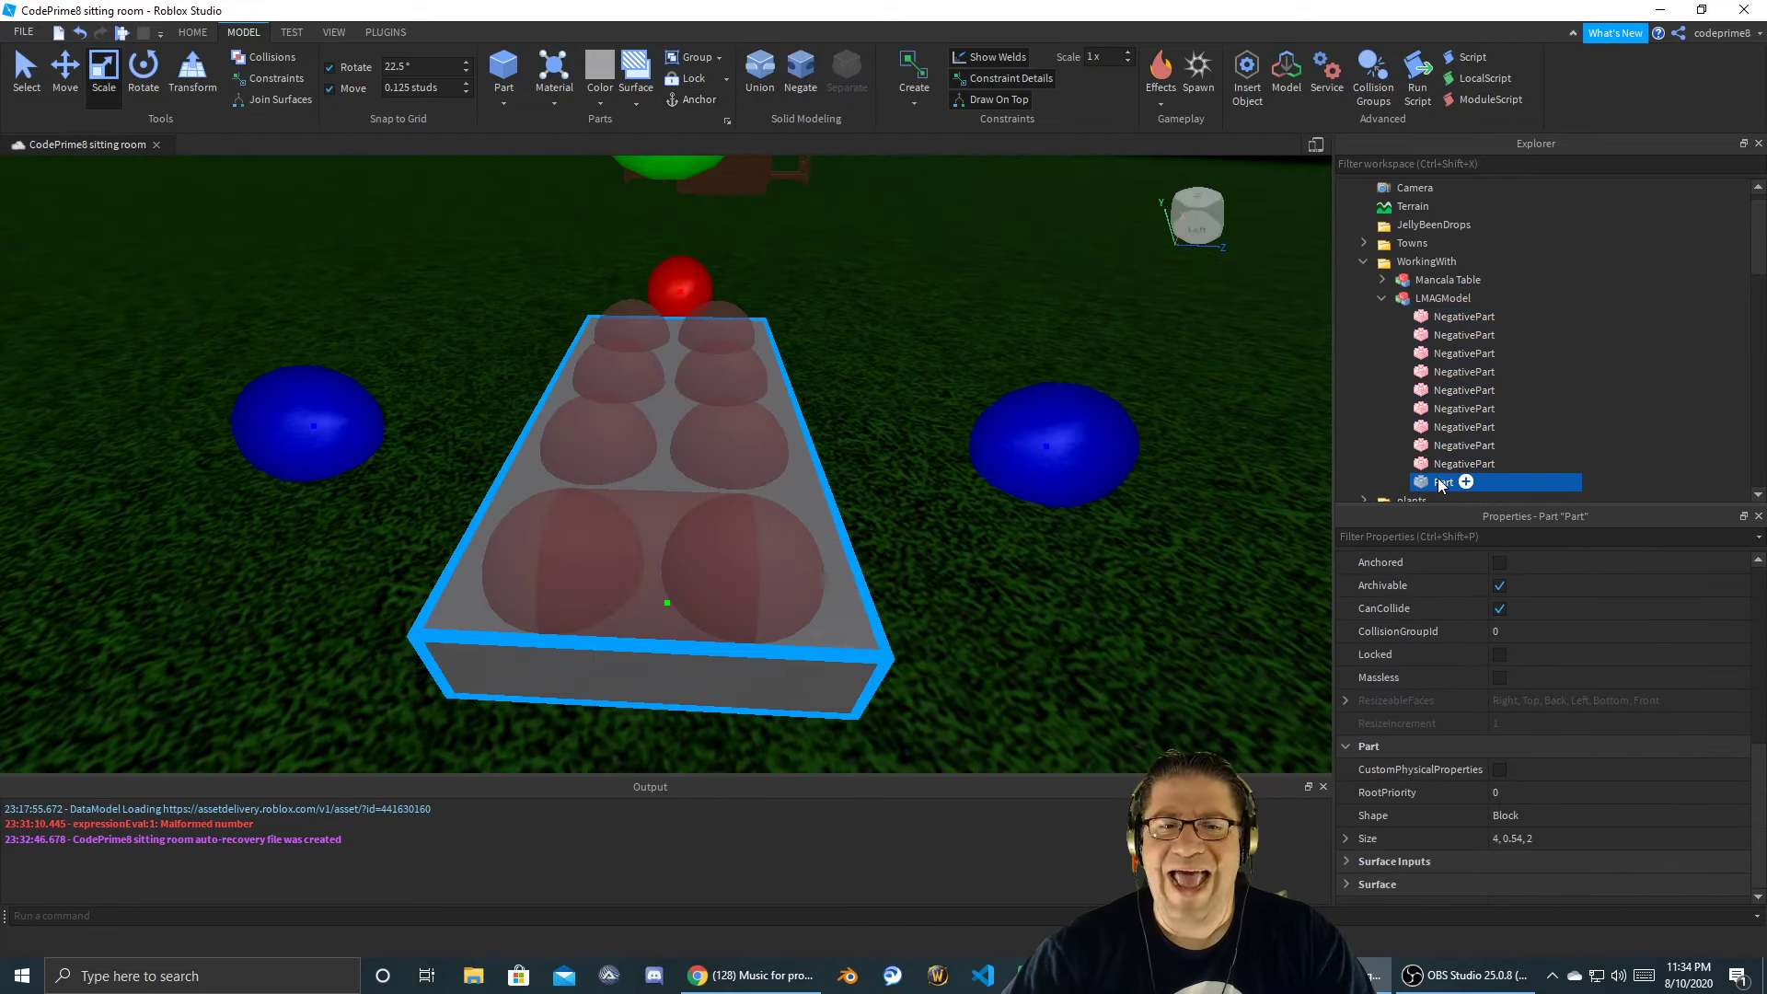
left_click(1459, 316)
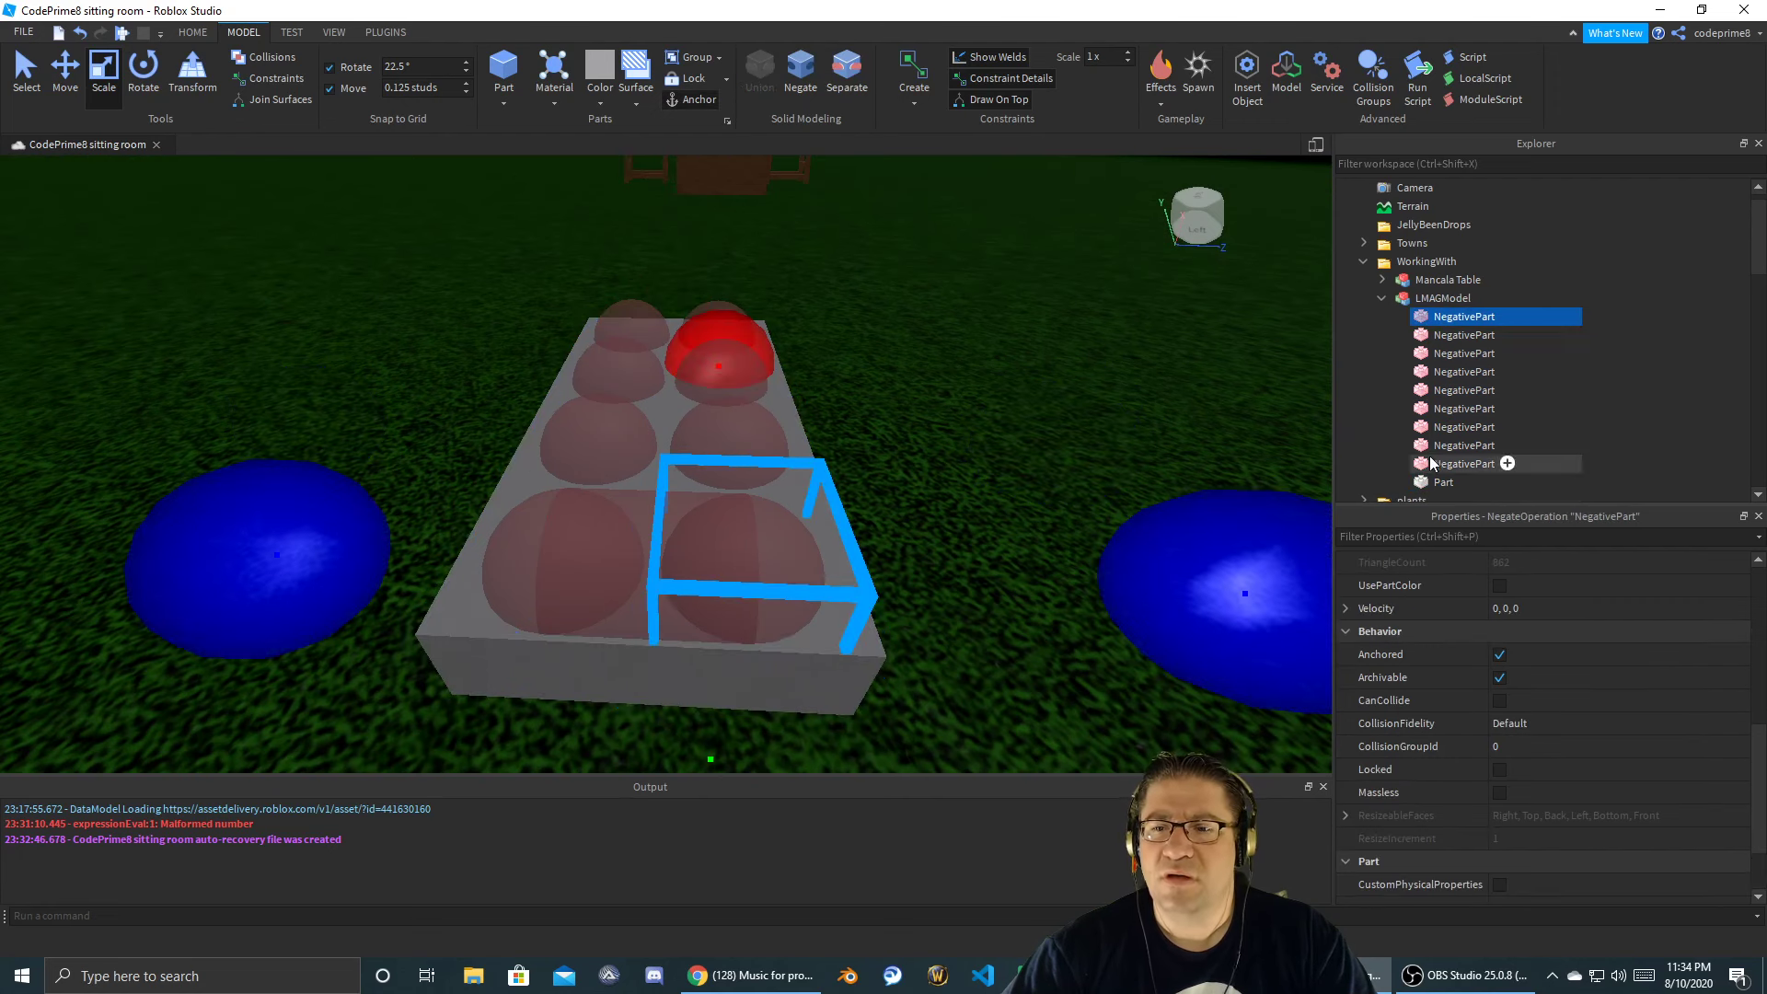
left_click(1443, 486, "shift")
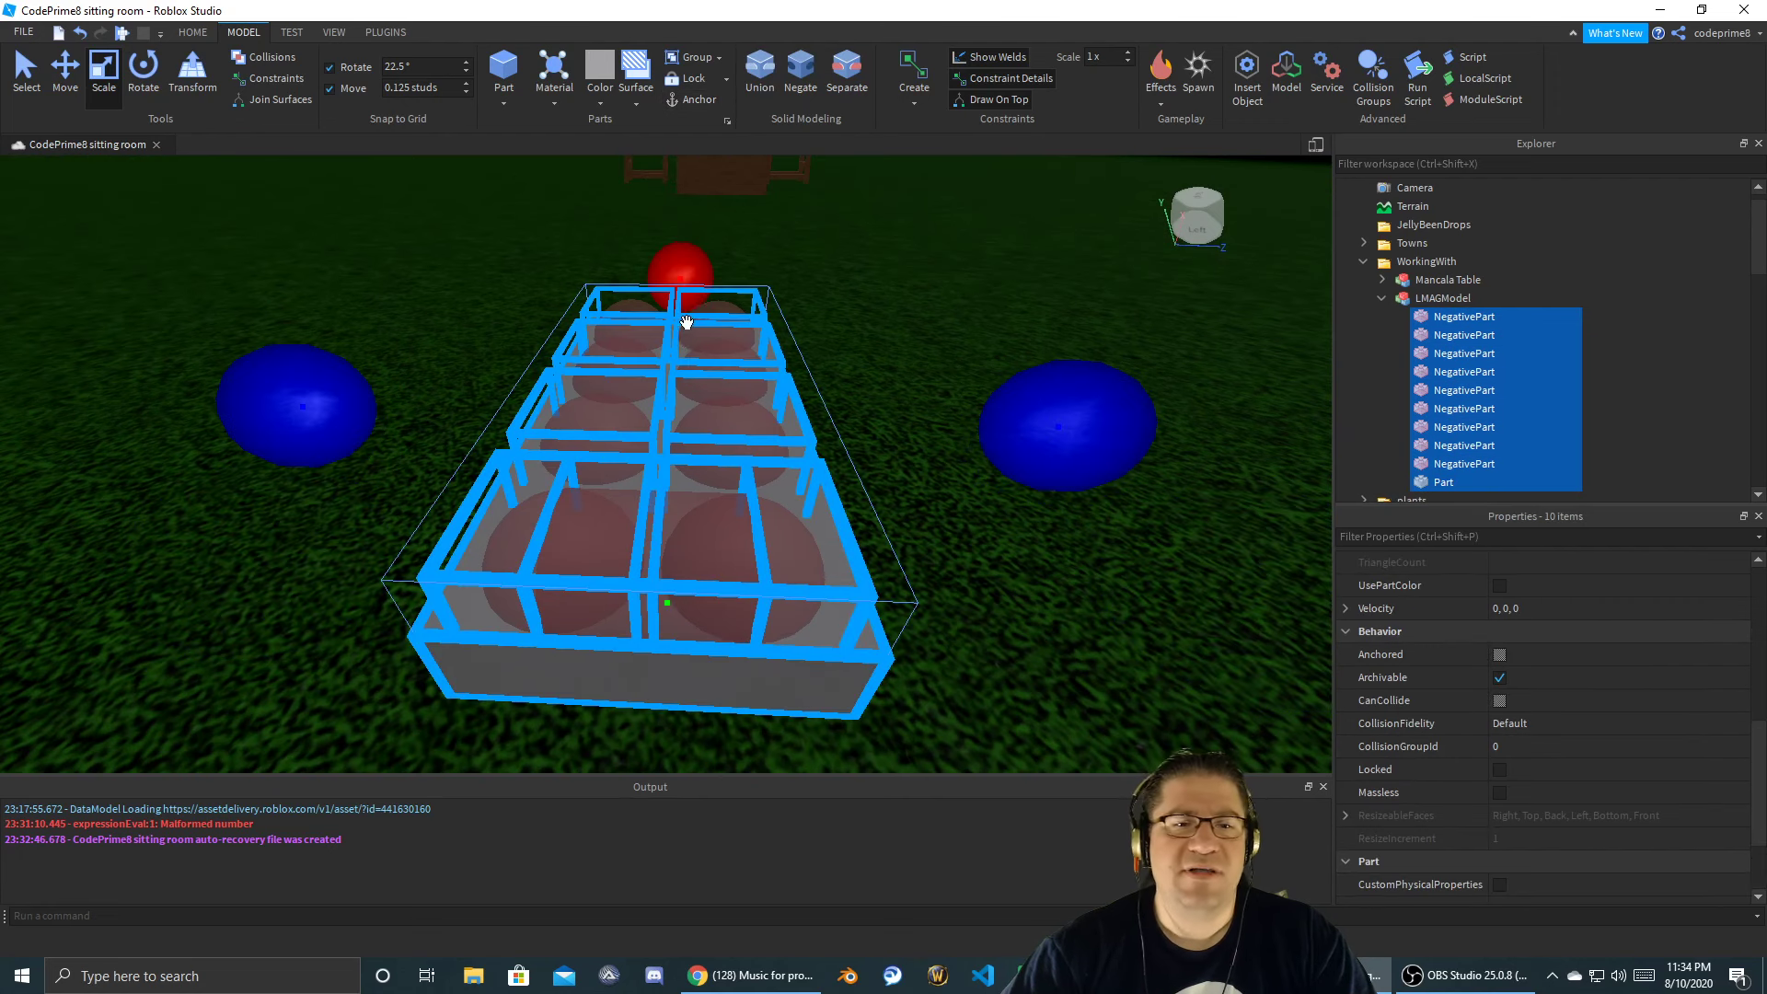
left_click(761, 69)
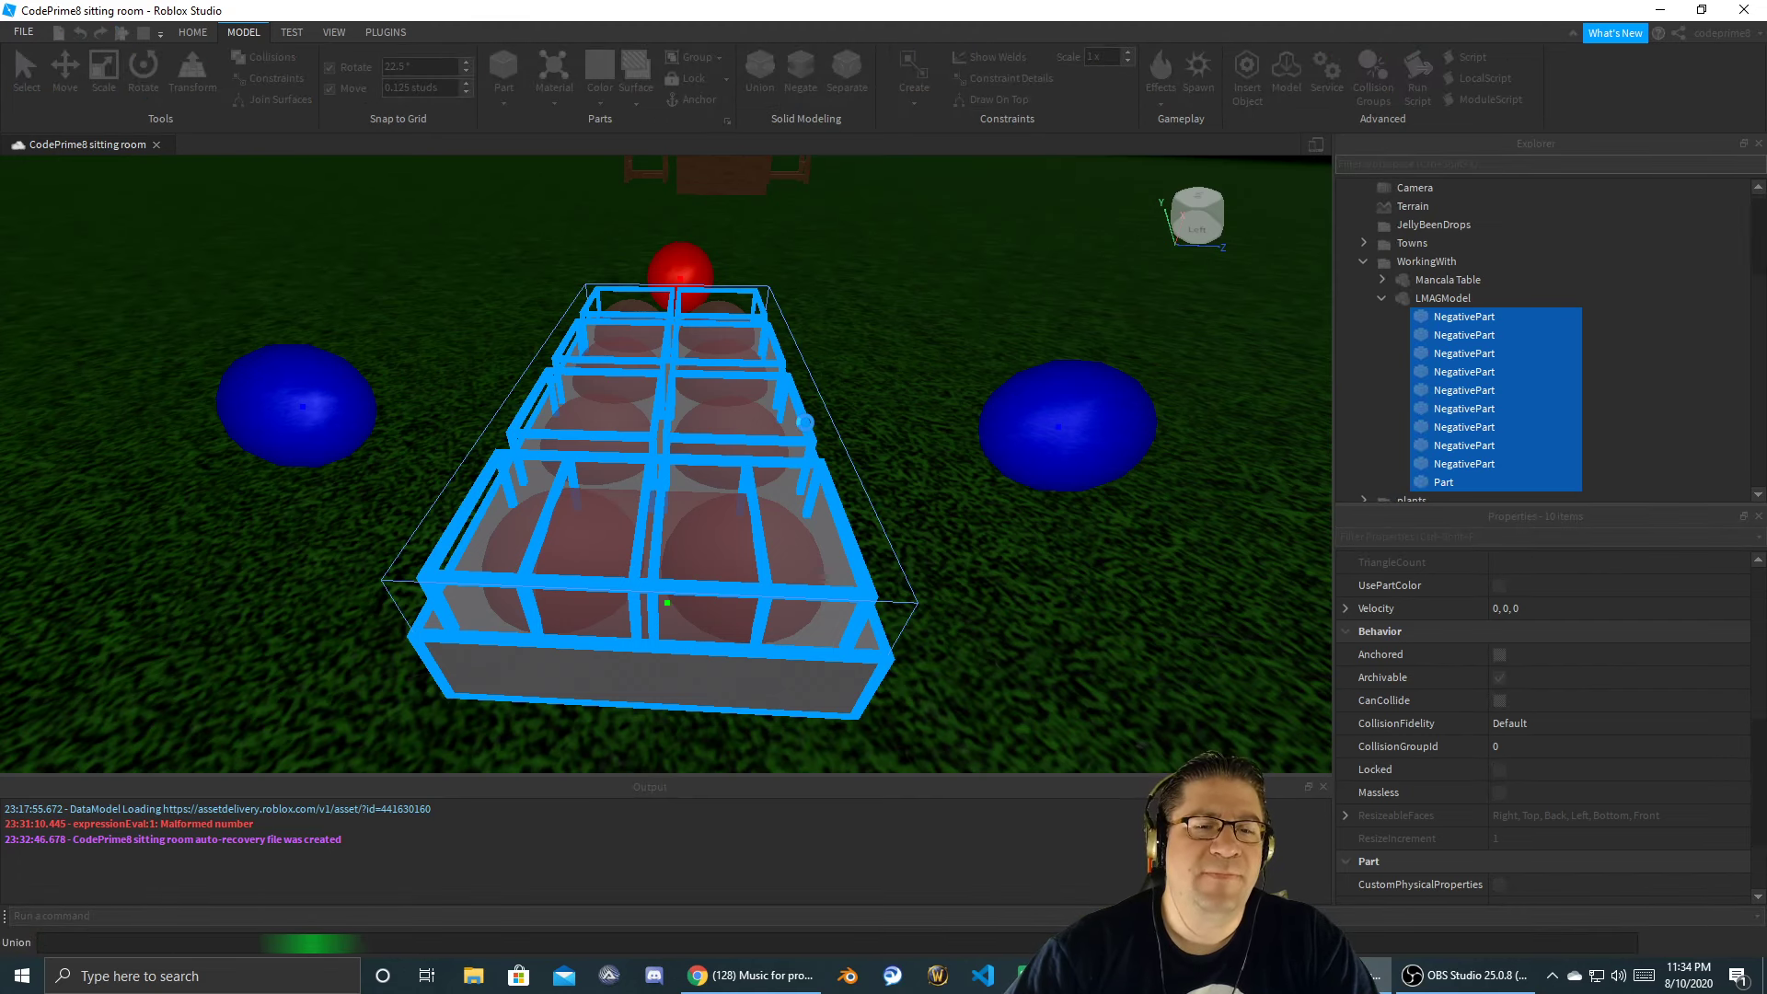
right_click_drag(750, 410, 672, 453)
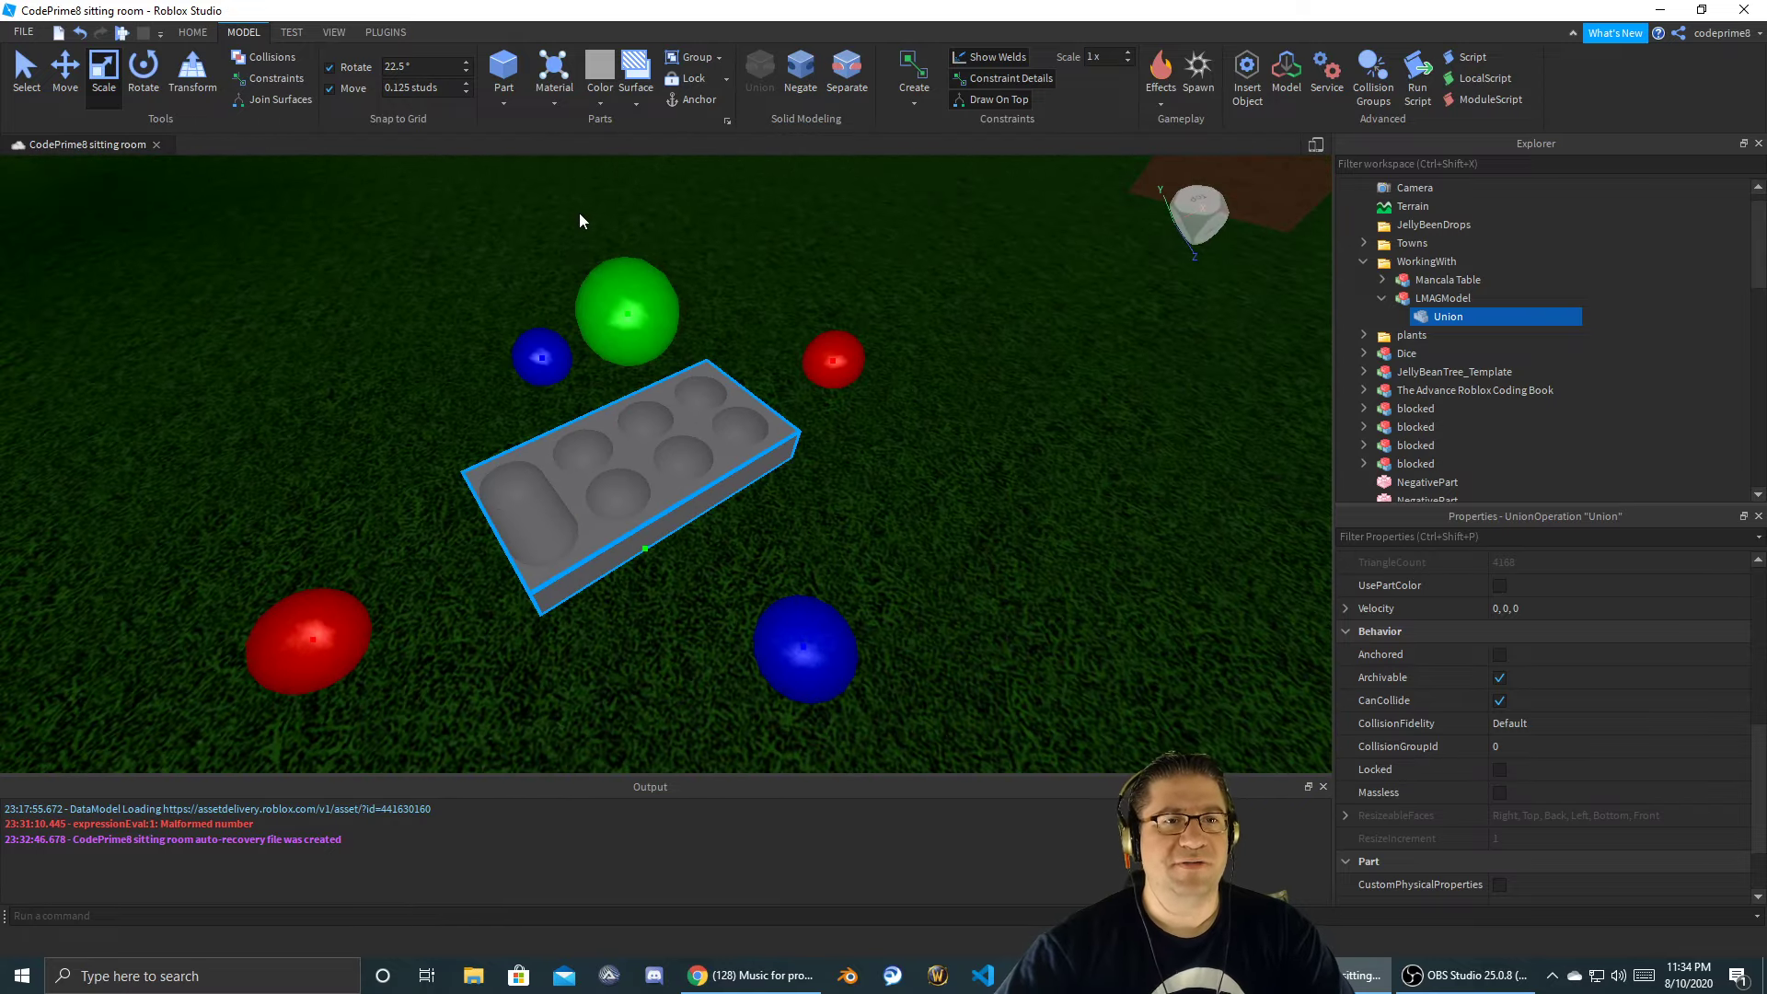
- Try to apply the Wood material and a yellow, then a pale green colour to the carved union
left_click(553, 101)
left_click(555, 147)
left_click(602, 99)
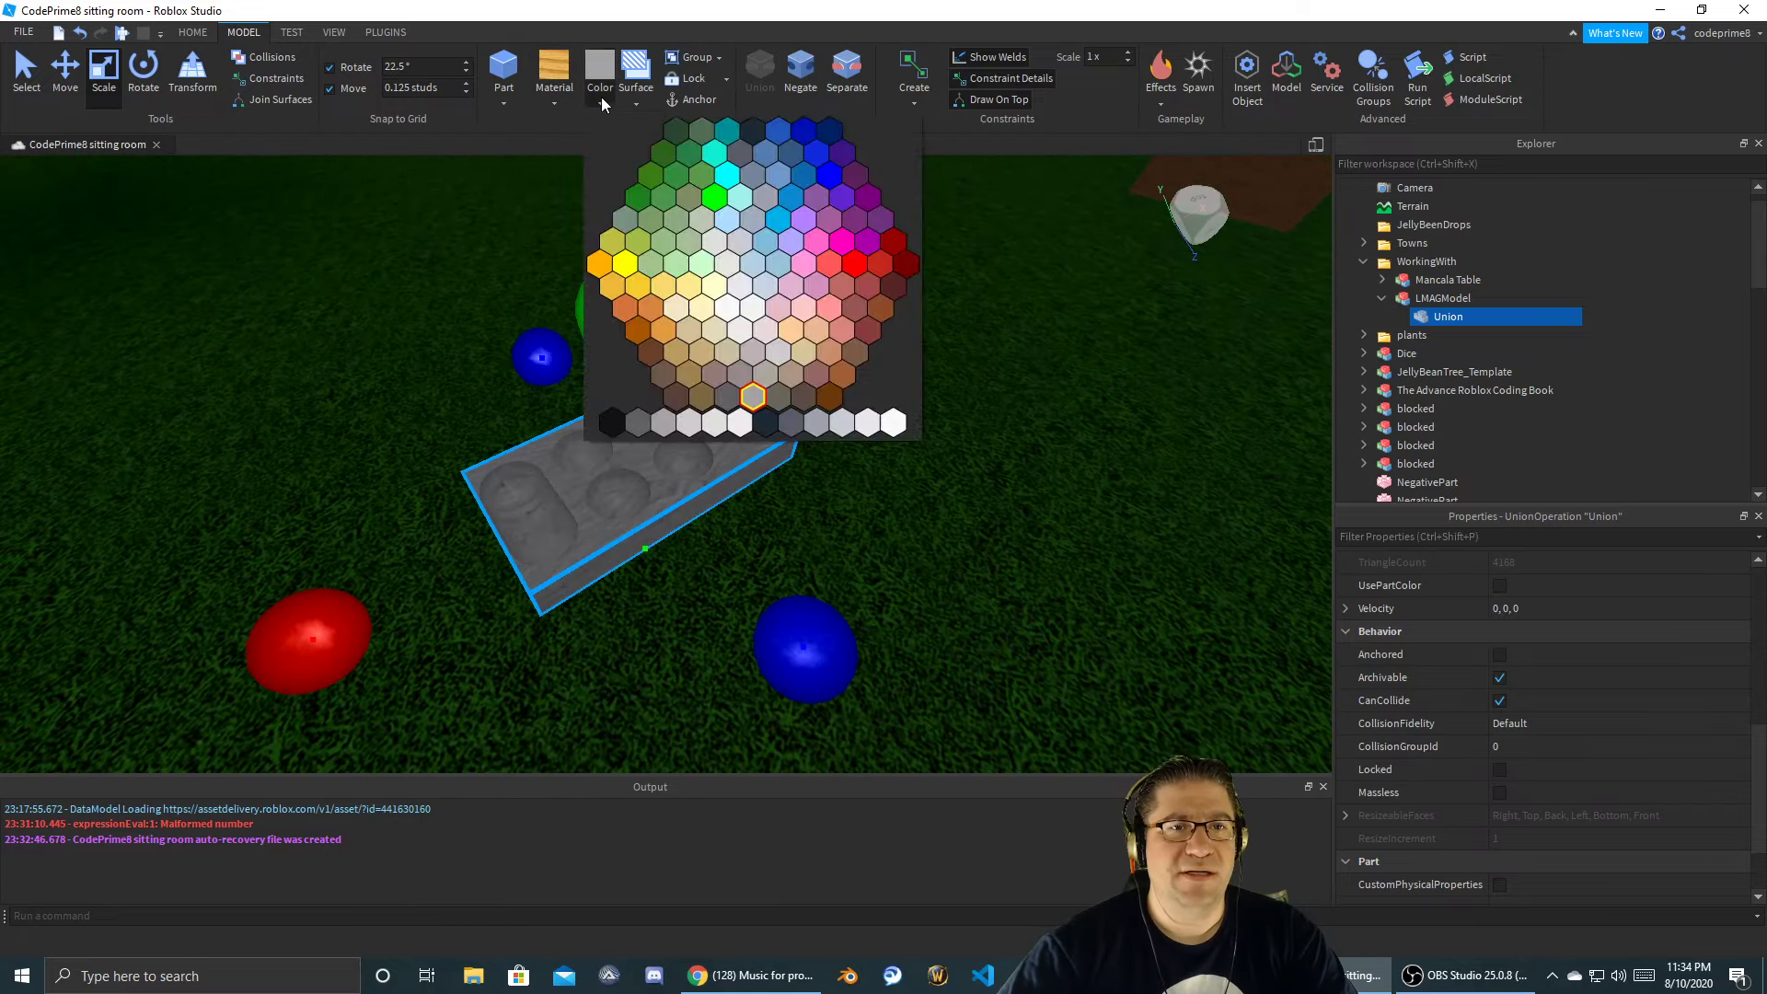
left_click(639, 287)
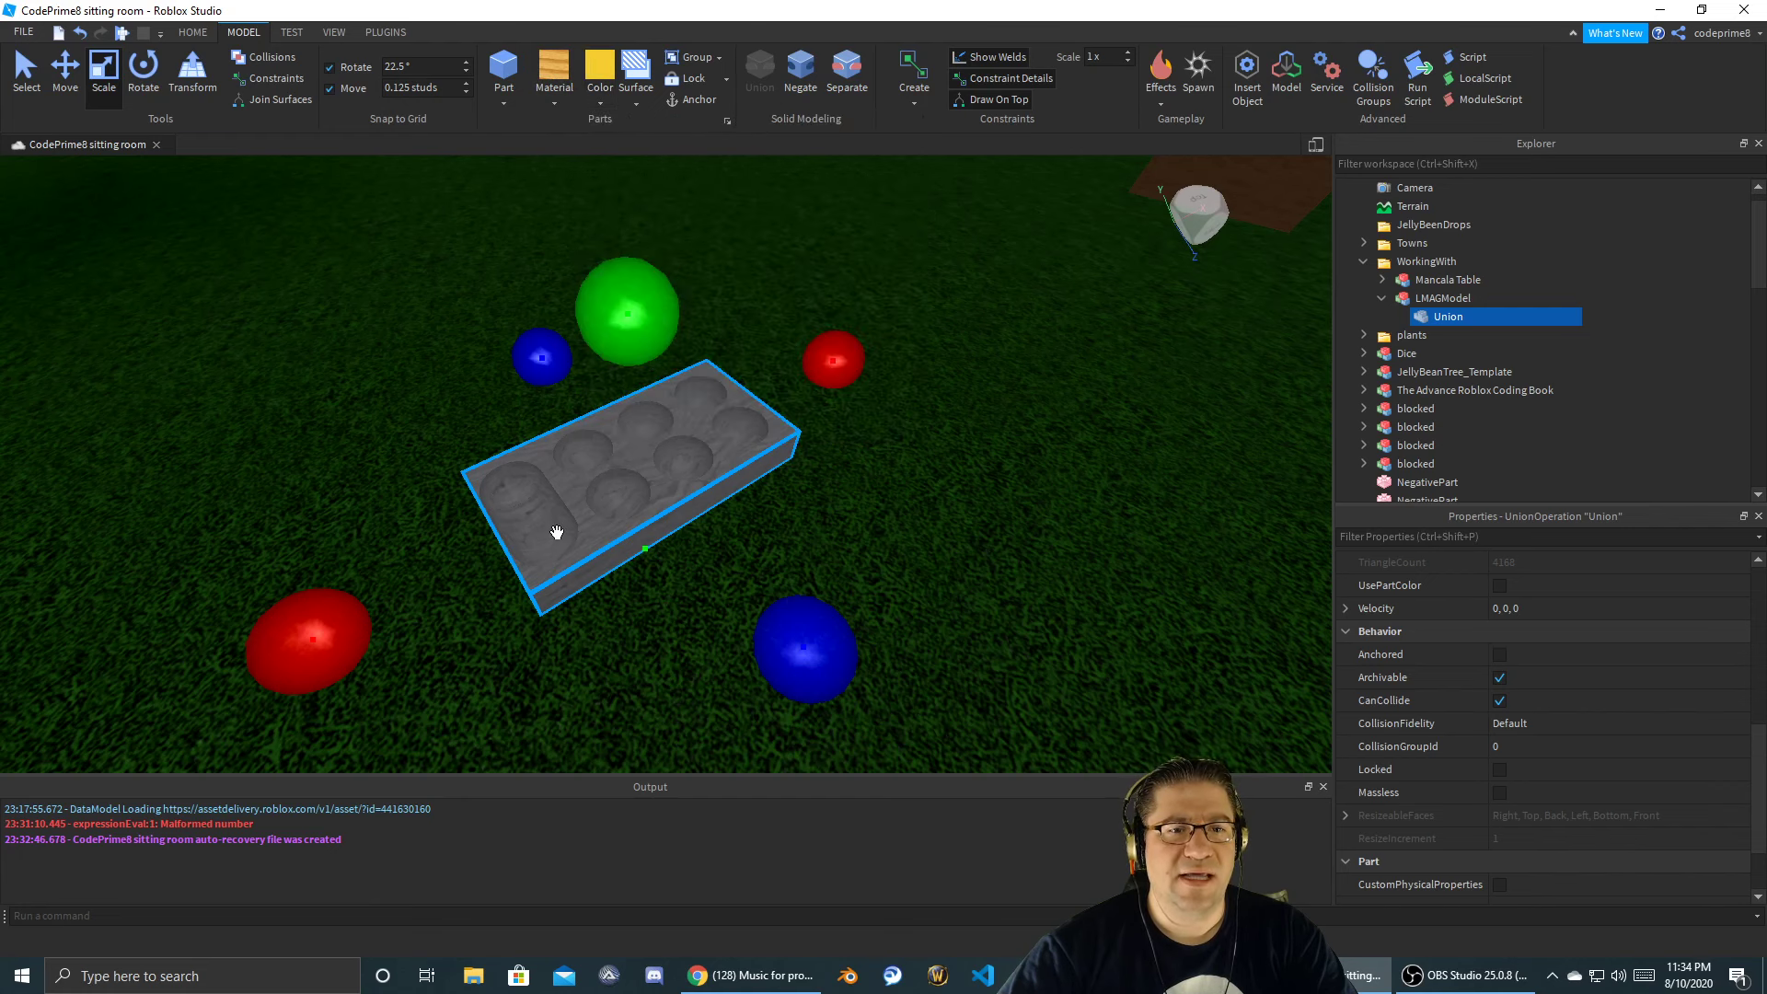
middle_click_drag(557, 524, 557, 465)
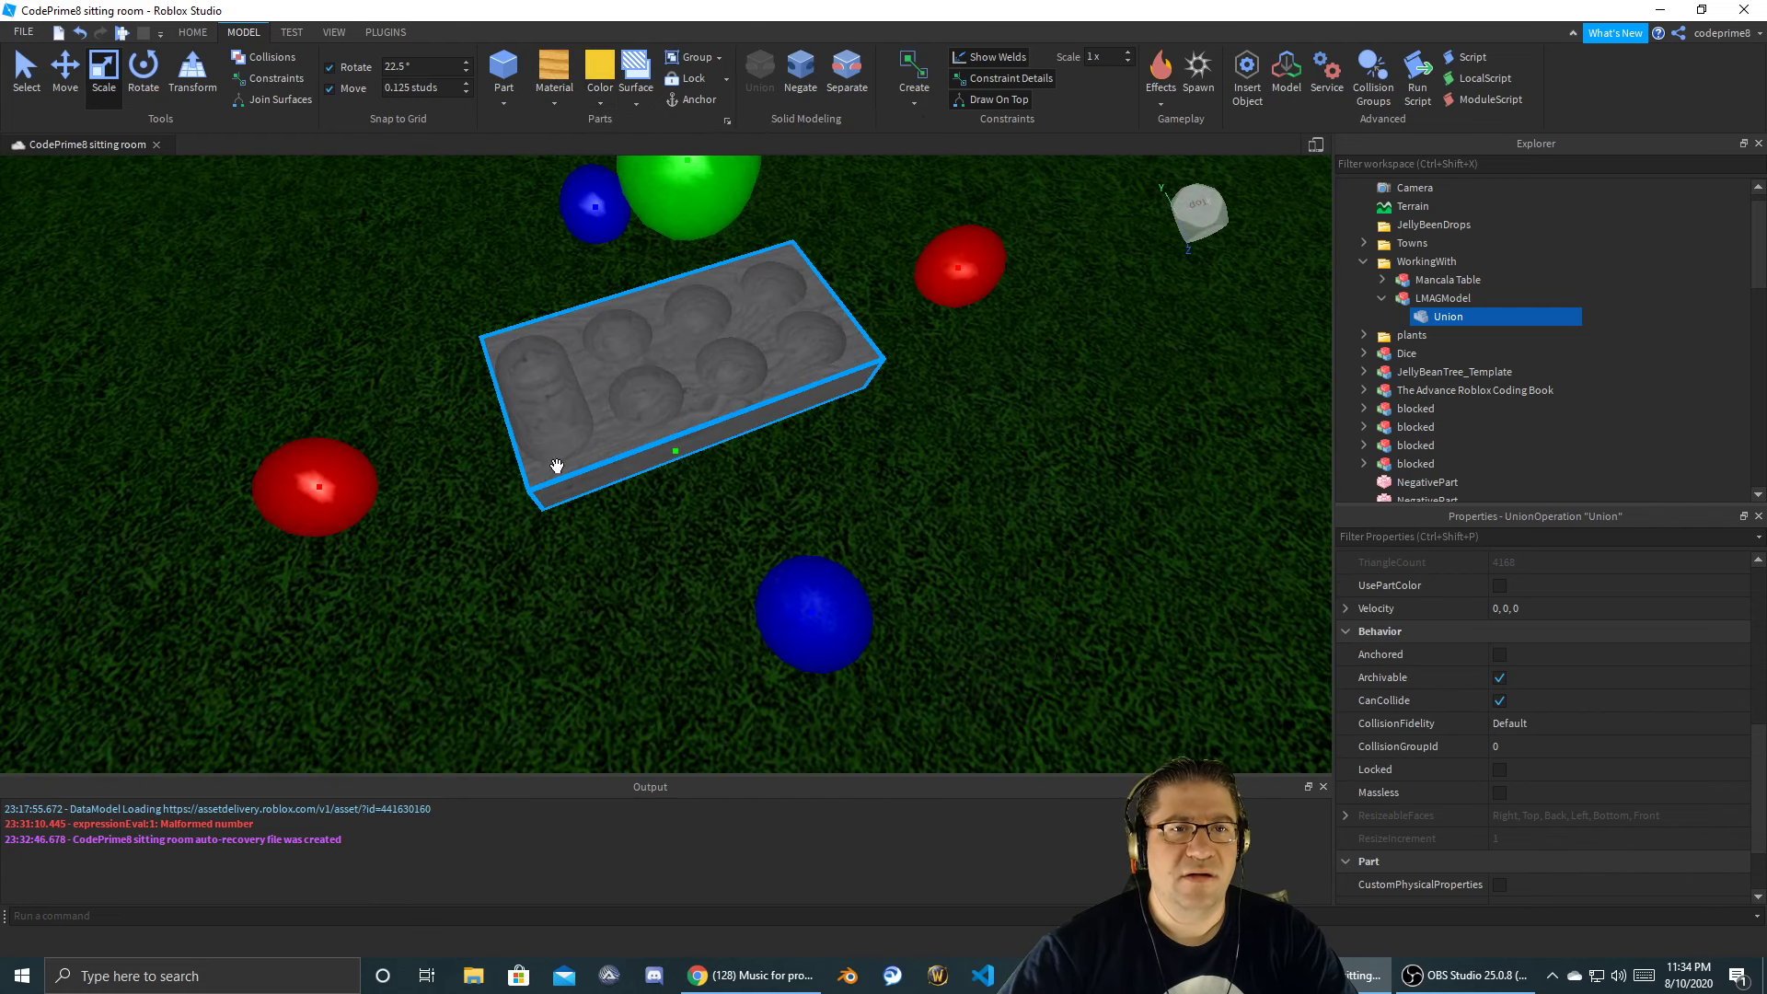
left_click(599, 103)
left_click(716, 245)
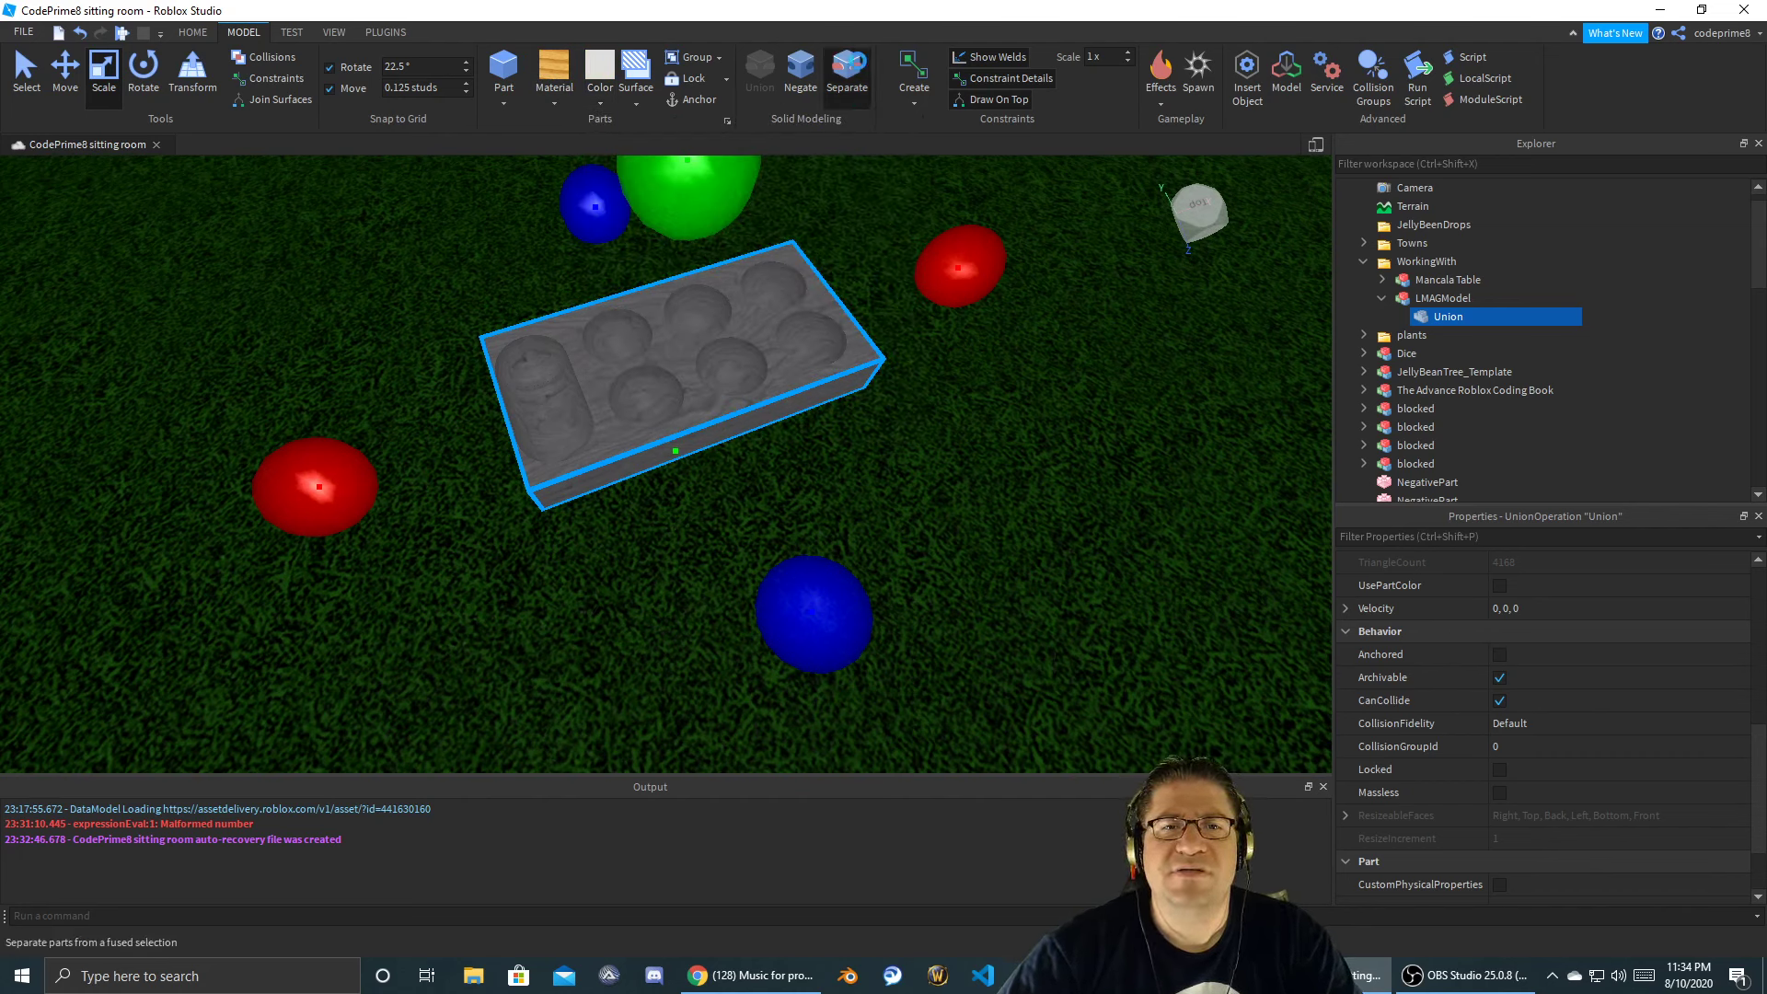
- Colour all of the separated union's component parts golden yellow and union them again
left_click(598, 106)
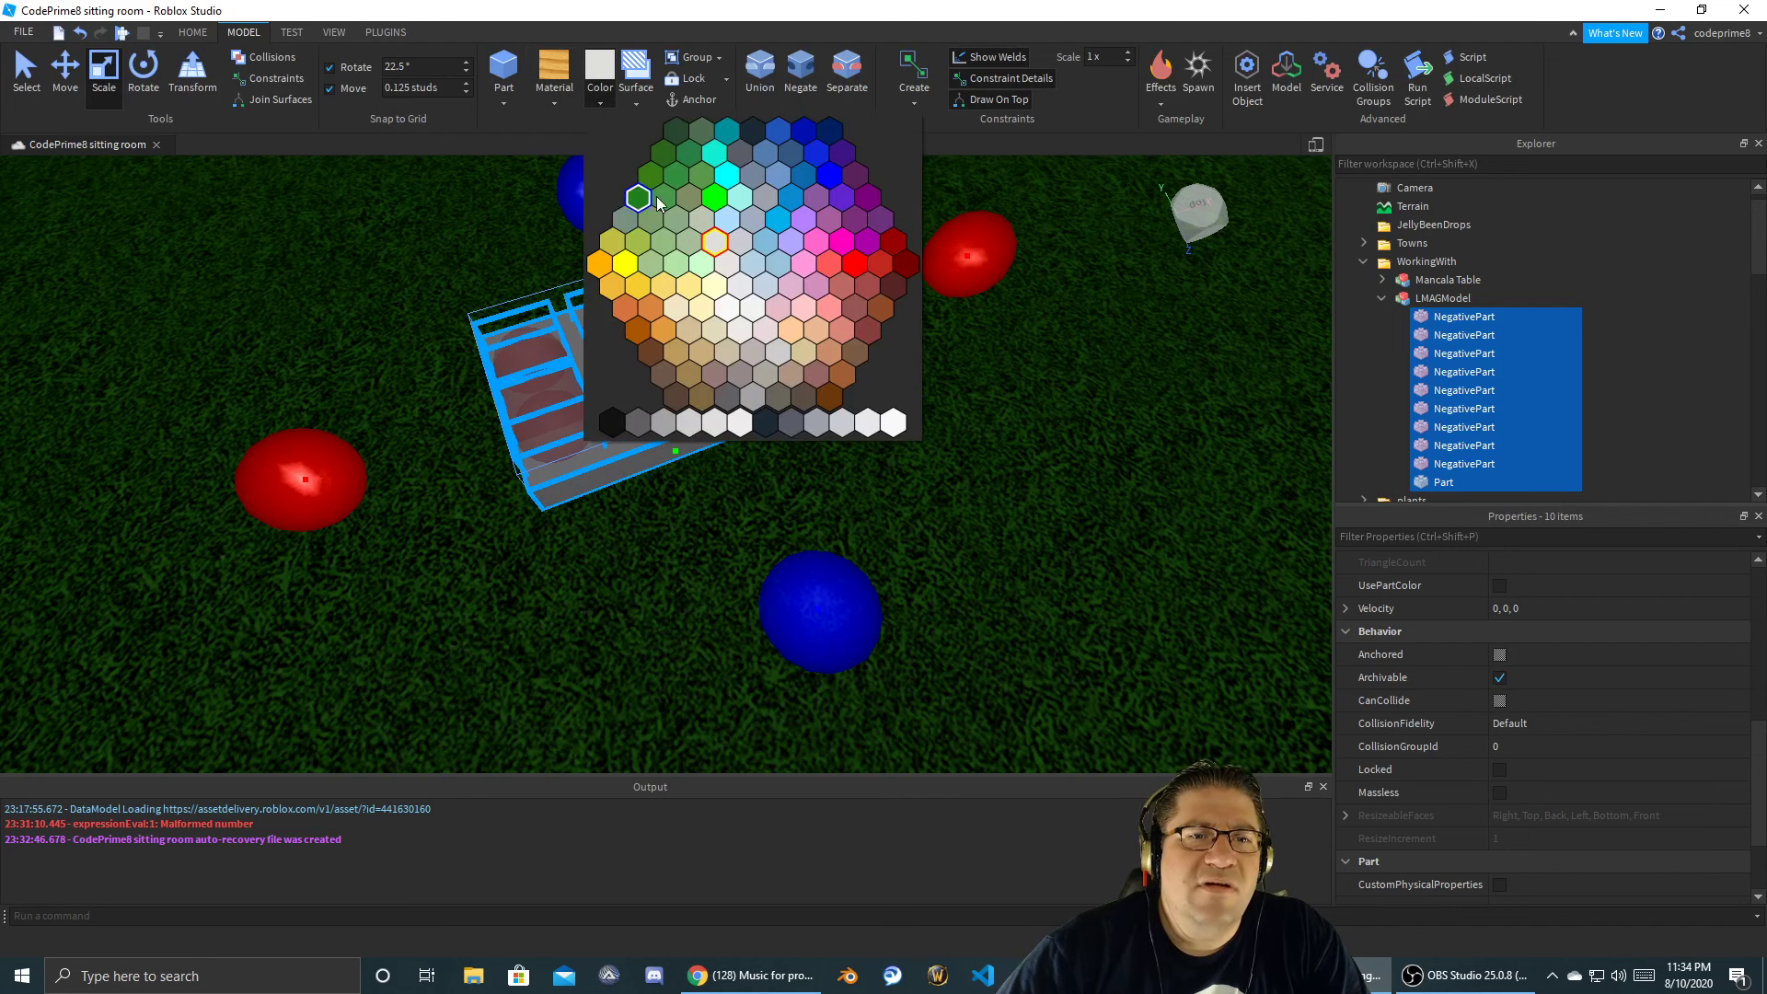
left_click(636, 289)
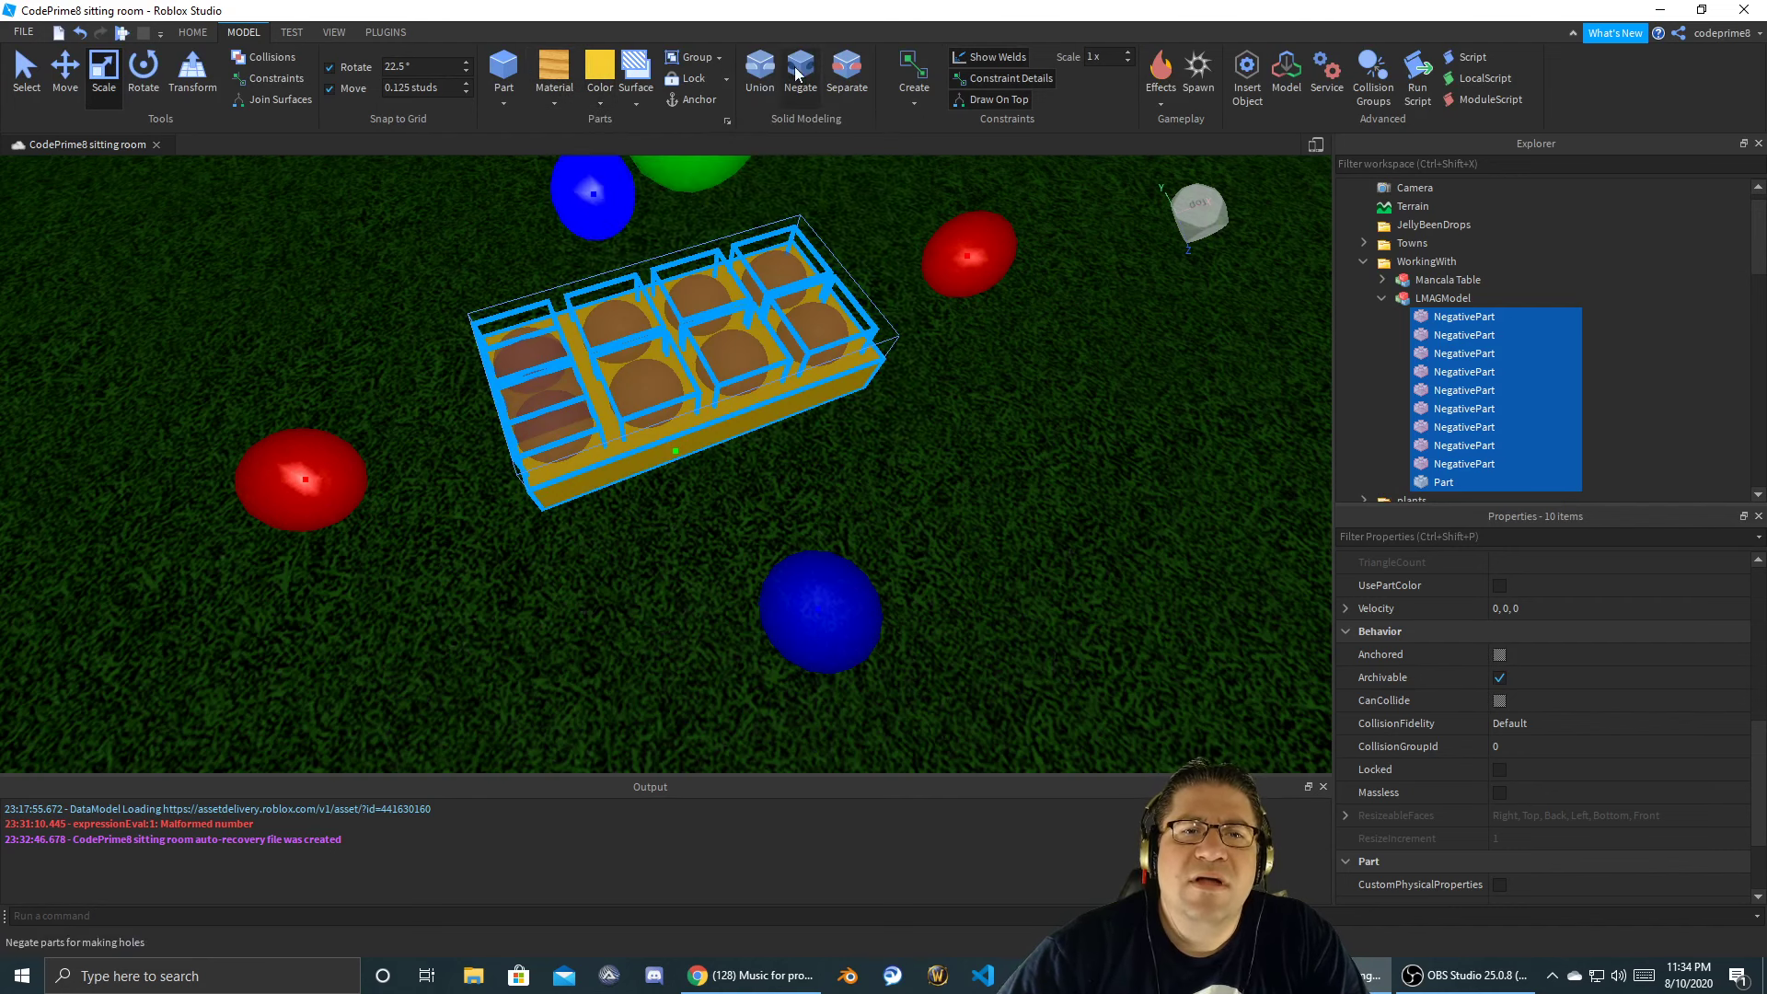
left_click(761, 74)
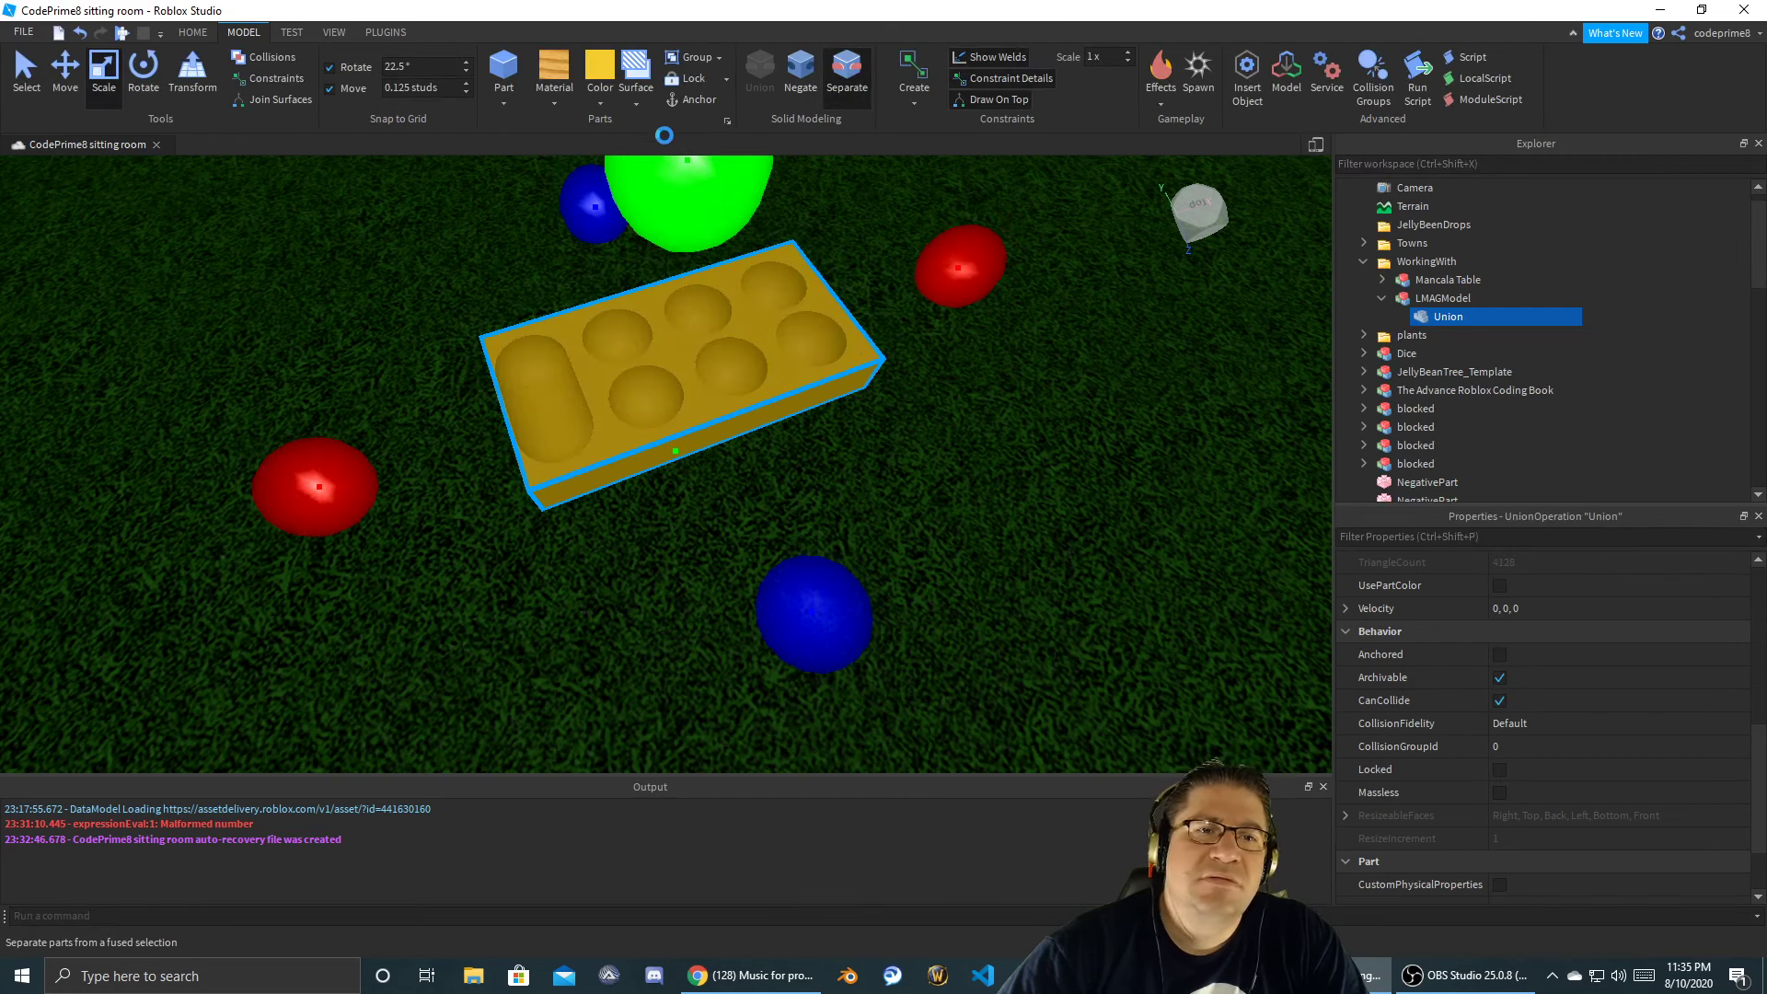
- Set the material of all the separated component parts to Wood and union them again
left_click(554, 74)
left_click(578, 164)
left_click(551, 103)
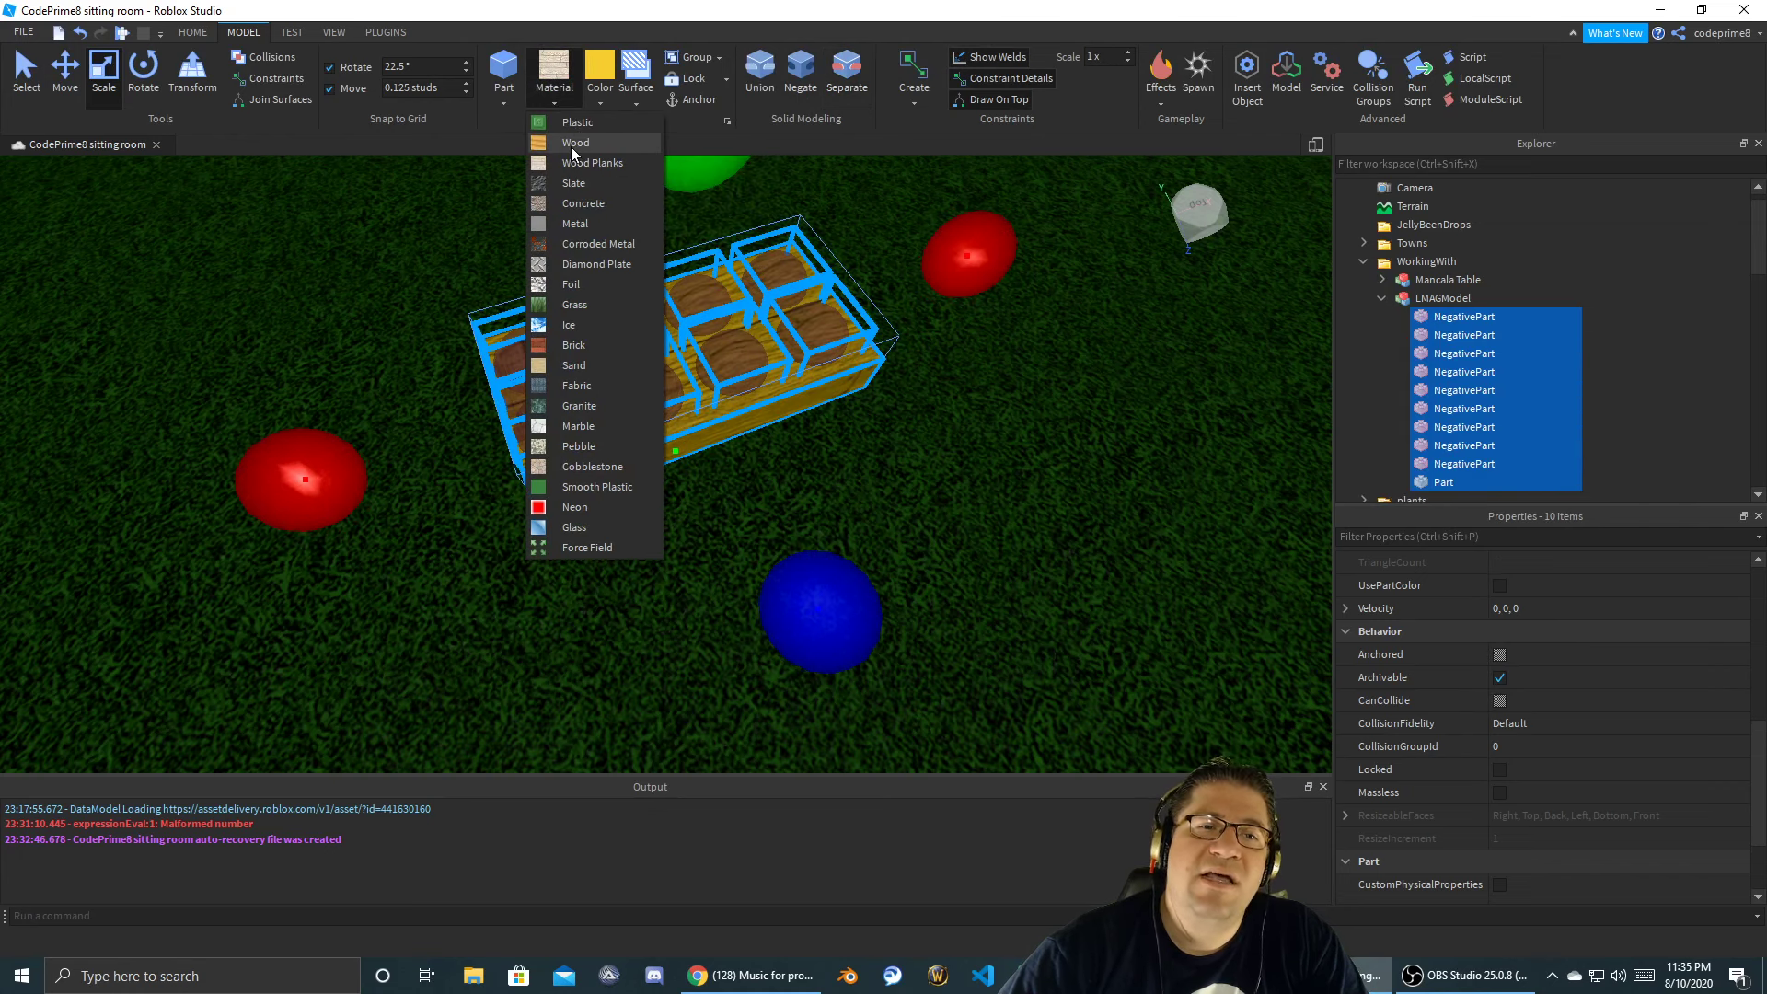
left_click(570, 143)
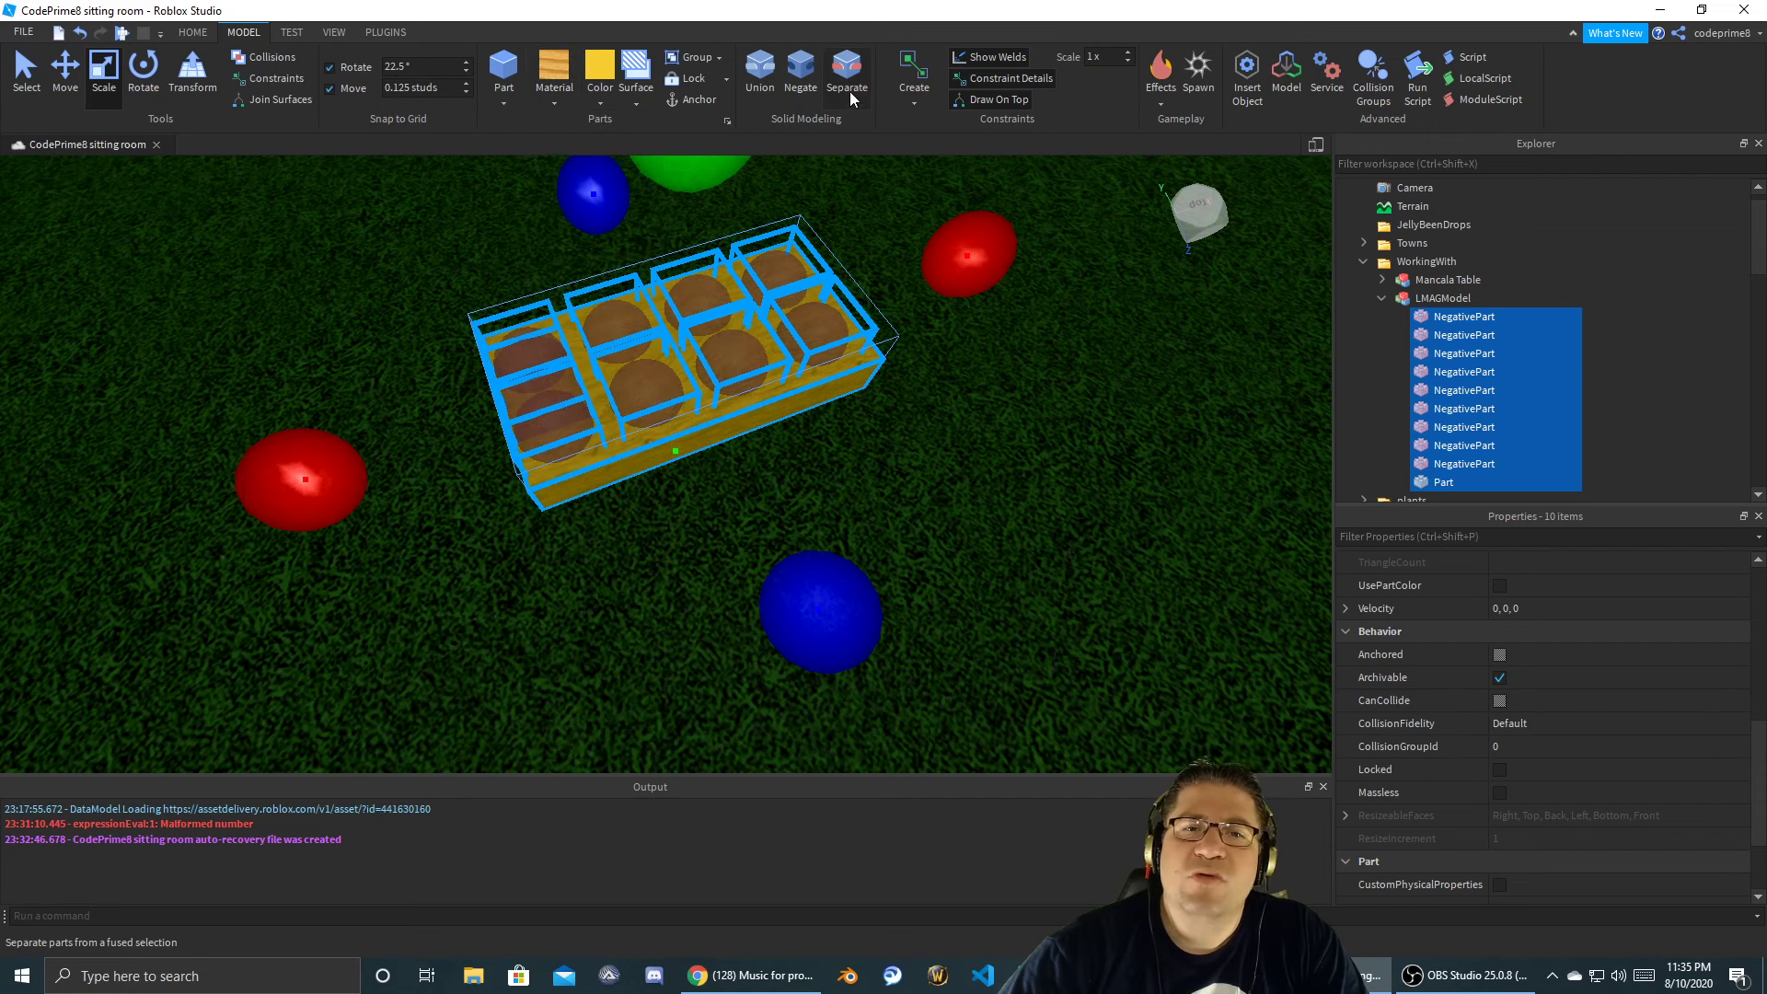
left_click(760, 72)
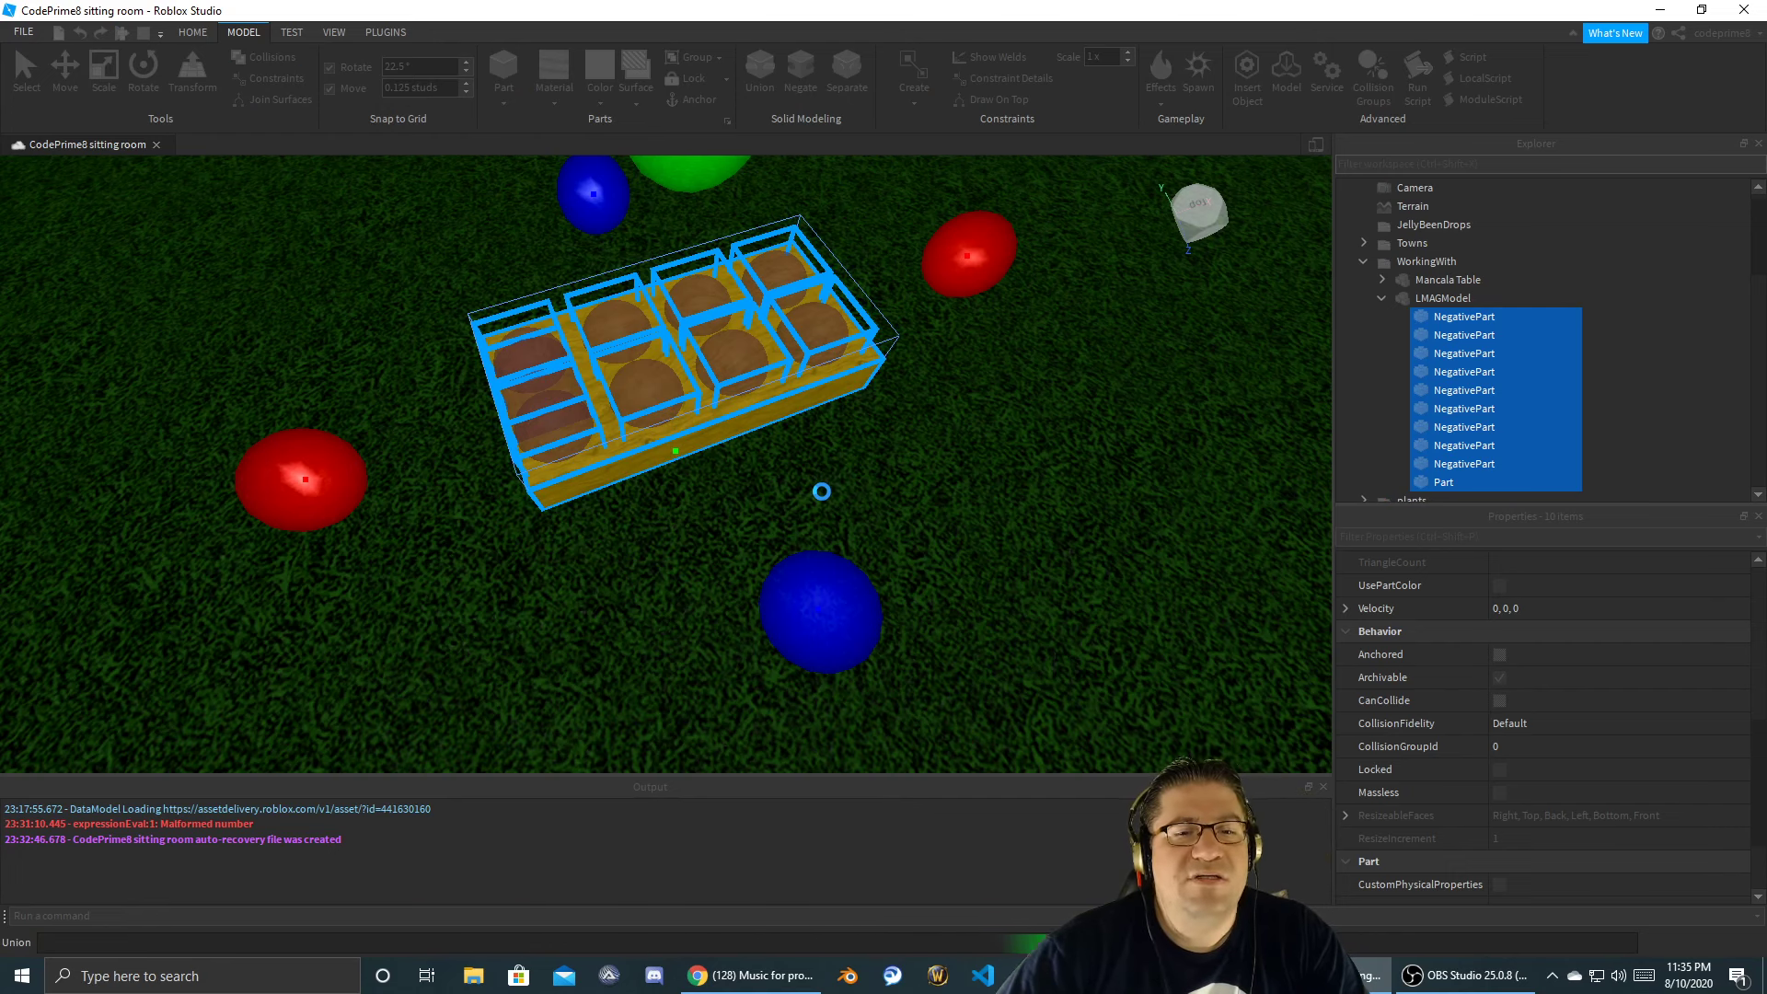
- Examine the carved wooden tray's pits up close and compare it with the existing Mancala Table board
mouse_move(822, 491)
right_mouse_down()
mouse_move(784, 492)
mouse_move(822, 493)
right_mouse_up()
scroll(822, 492, "up", 5)
scroll(822, 492, "down", 3)
scroll(822, 492, "down", 4)
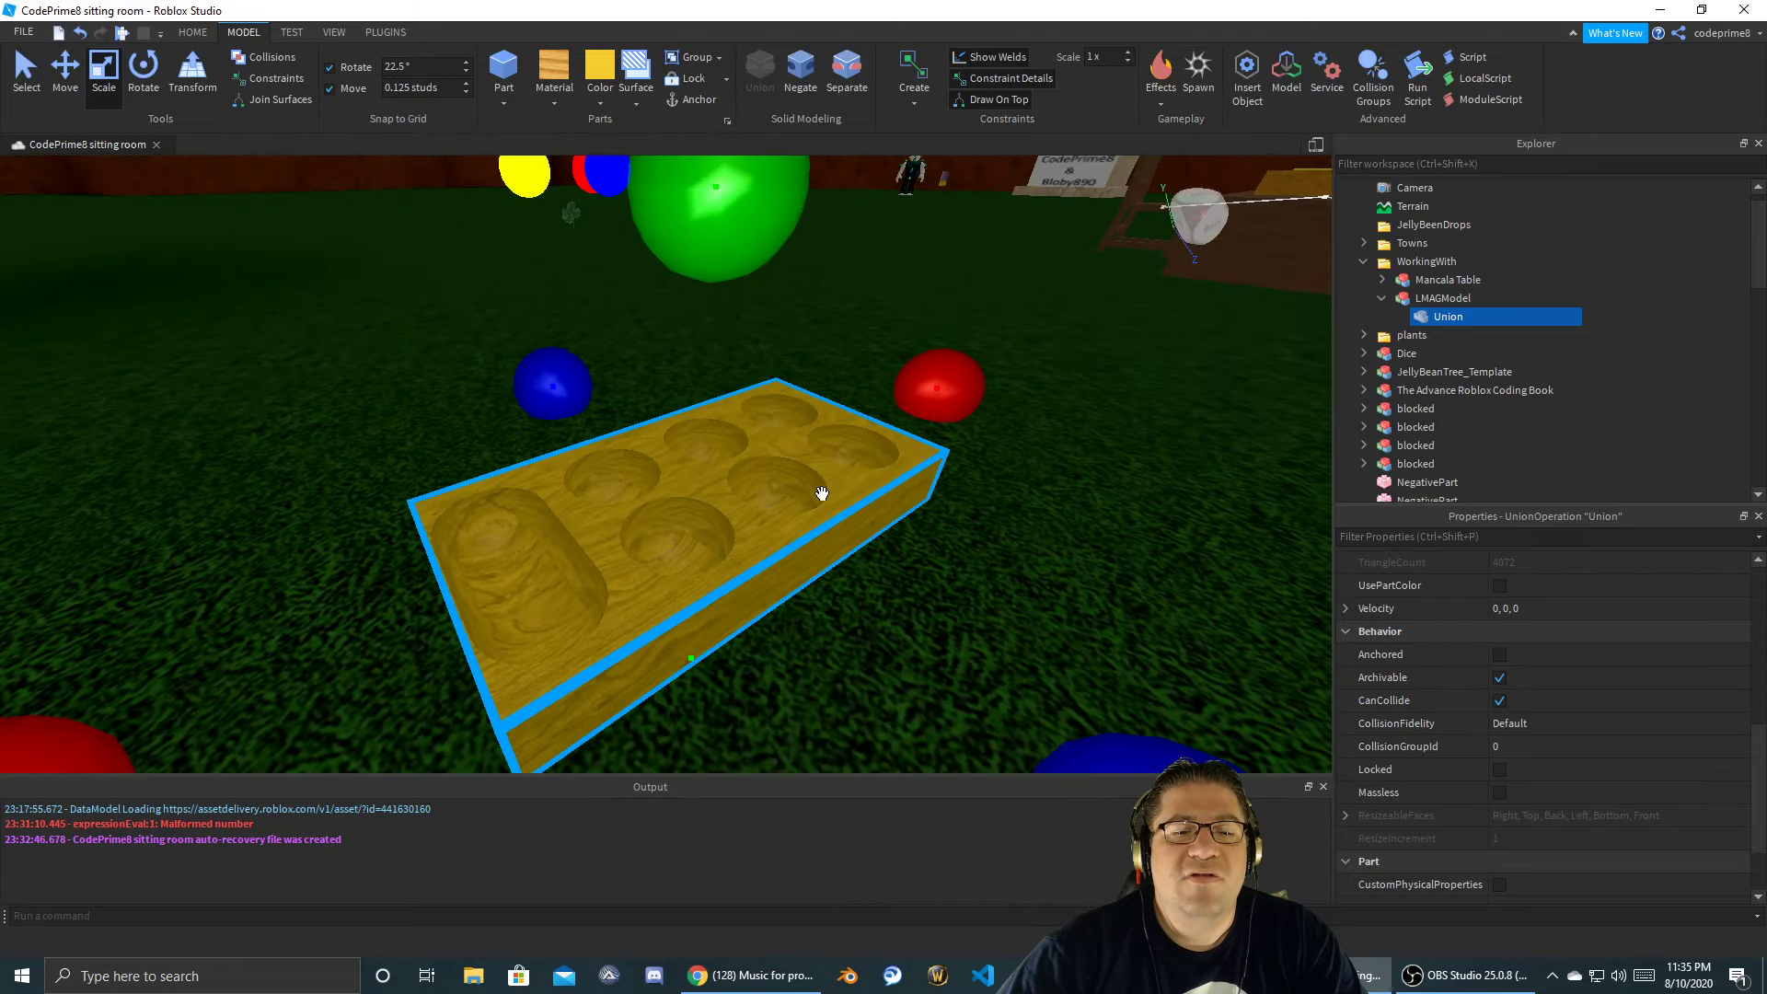
scroll(822, 493, "up", 3)
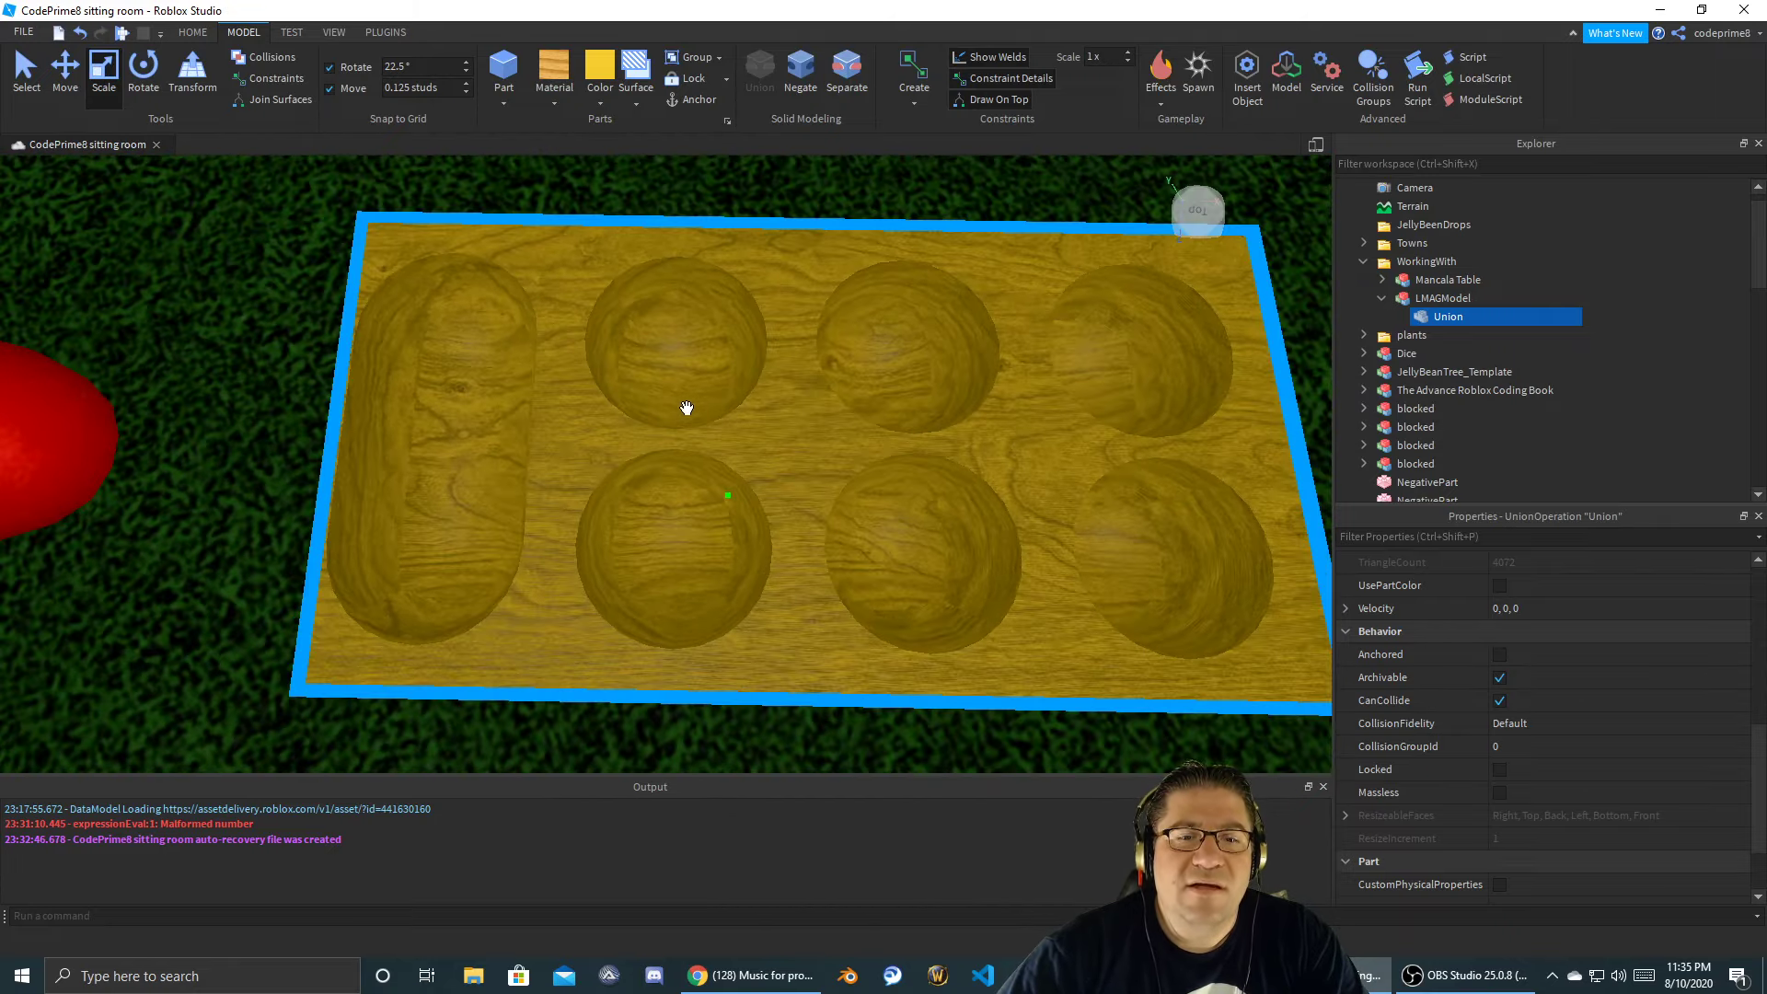
right_click_drag(422, 451, 422, 452)
key("w")
key("w")
key("w")
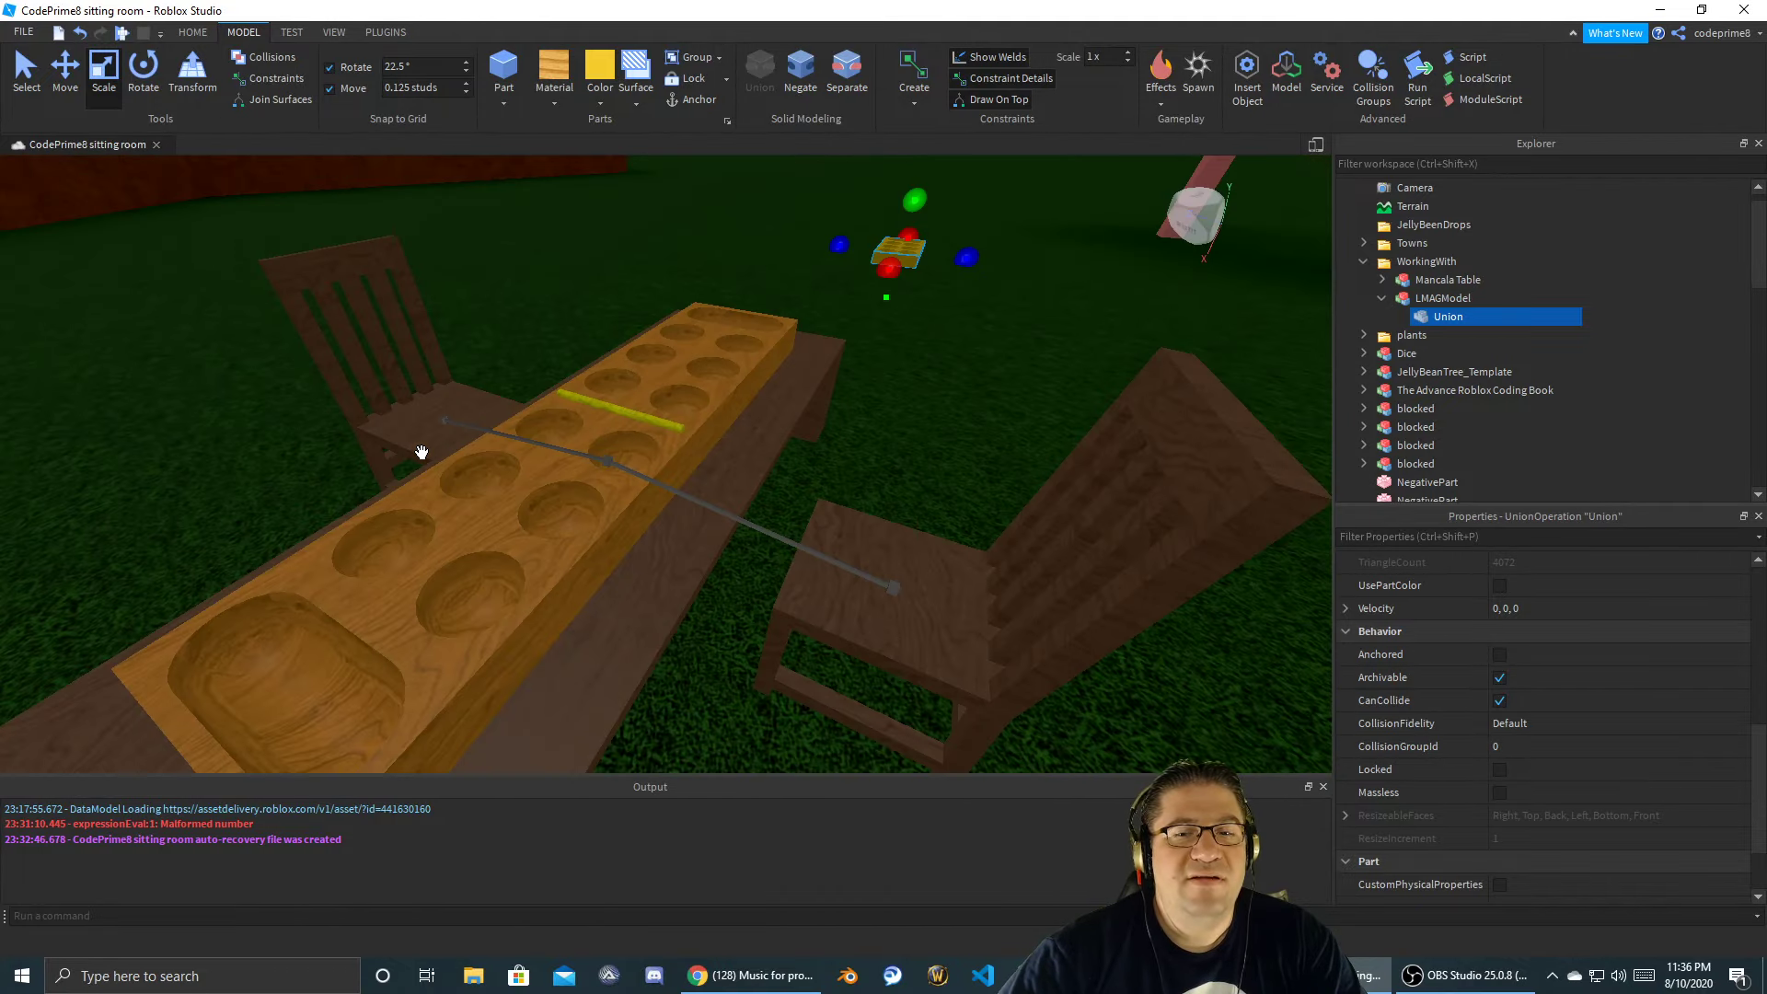
- Group the two TableLeg parts and the TableTop inside Mancala Table into one model
left_click(1428, 260)
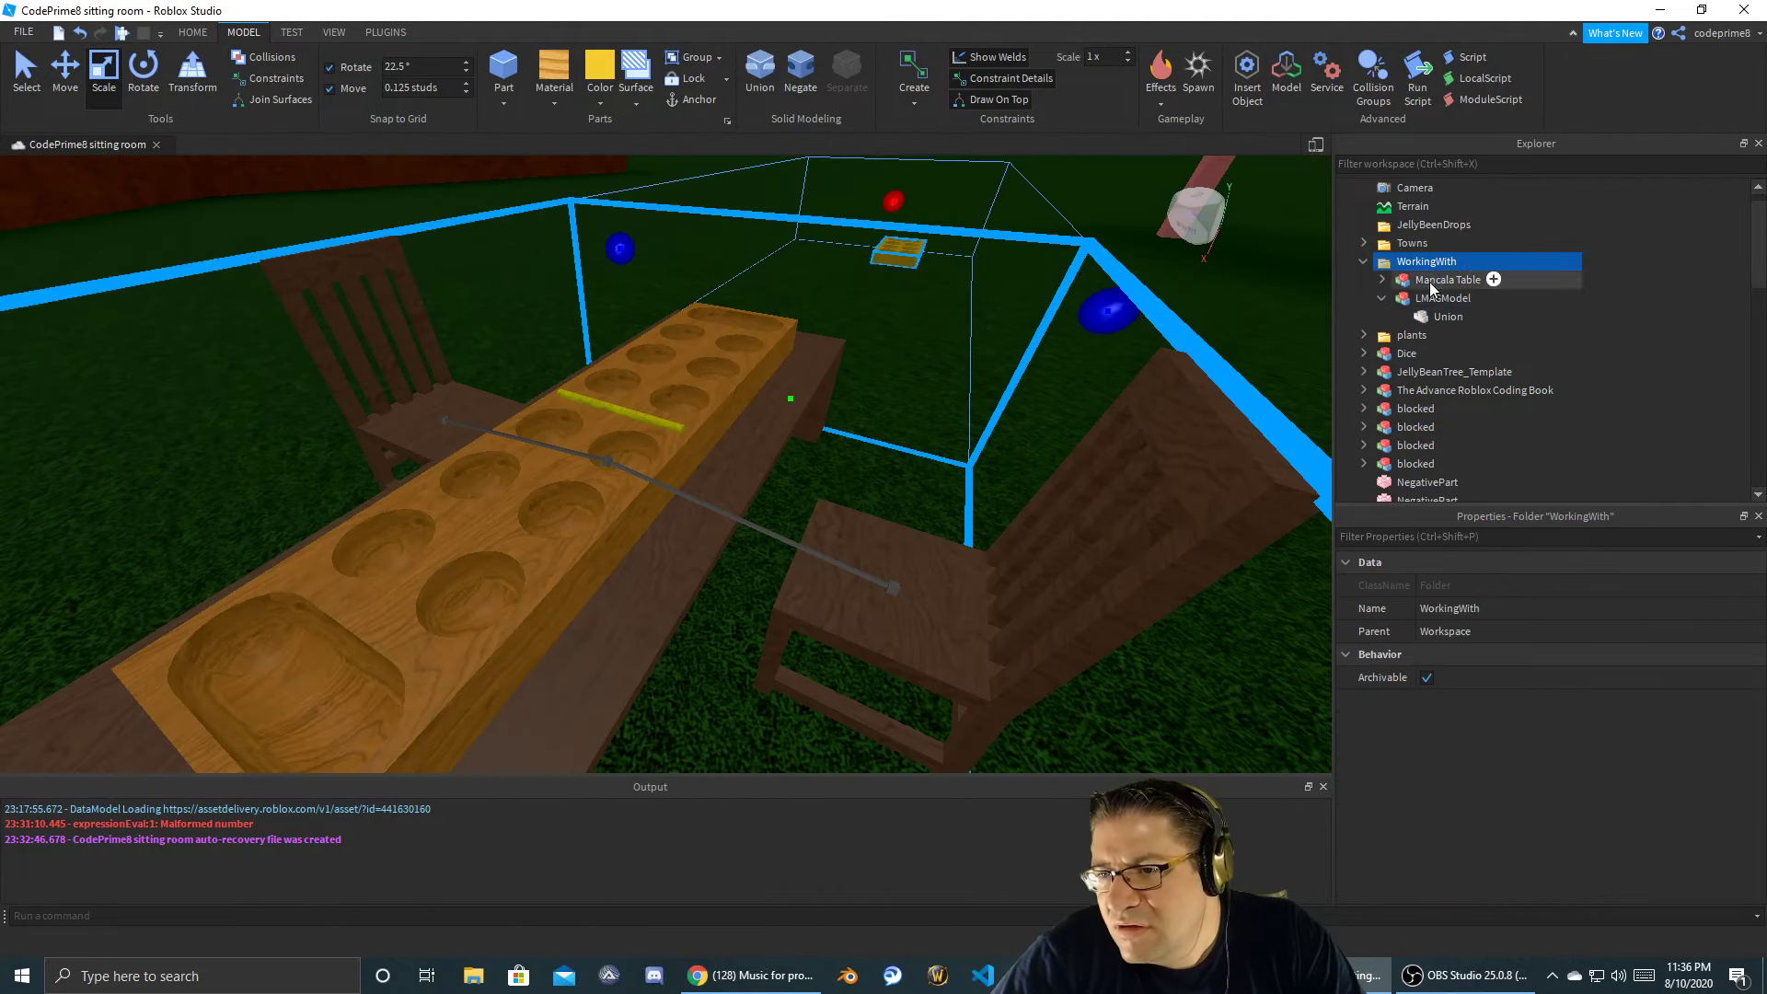
left_click(1429, 280)
left_click(1382, 298)
left_click(1382, 278)
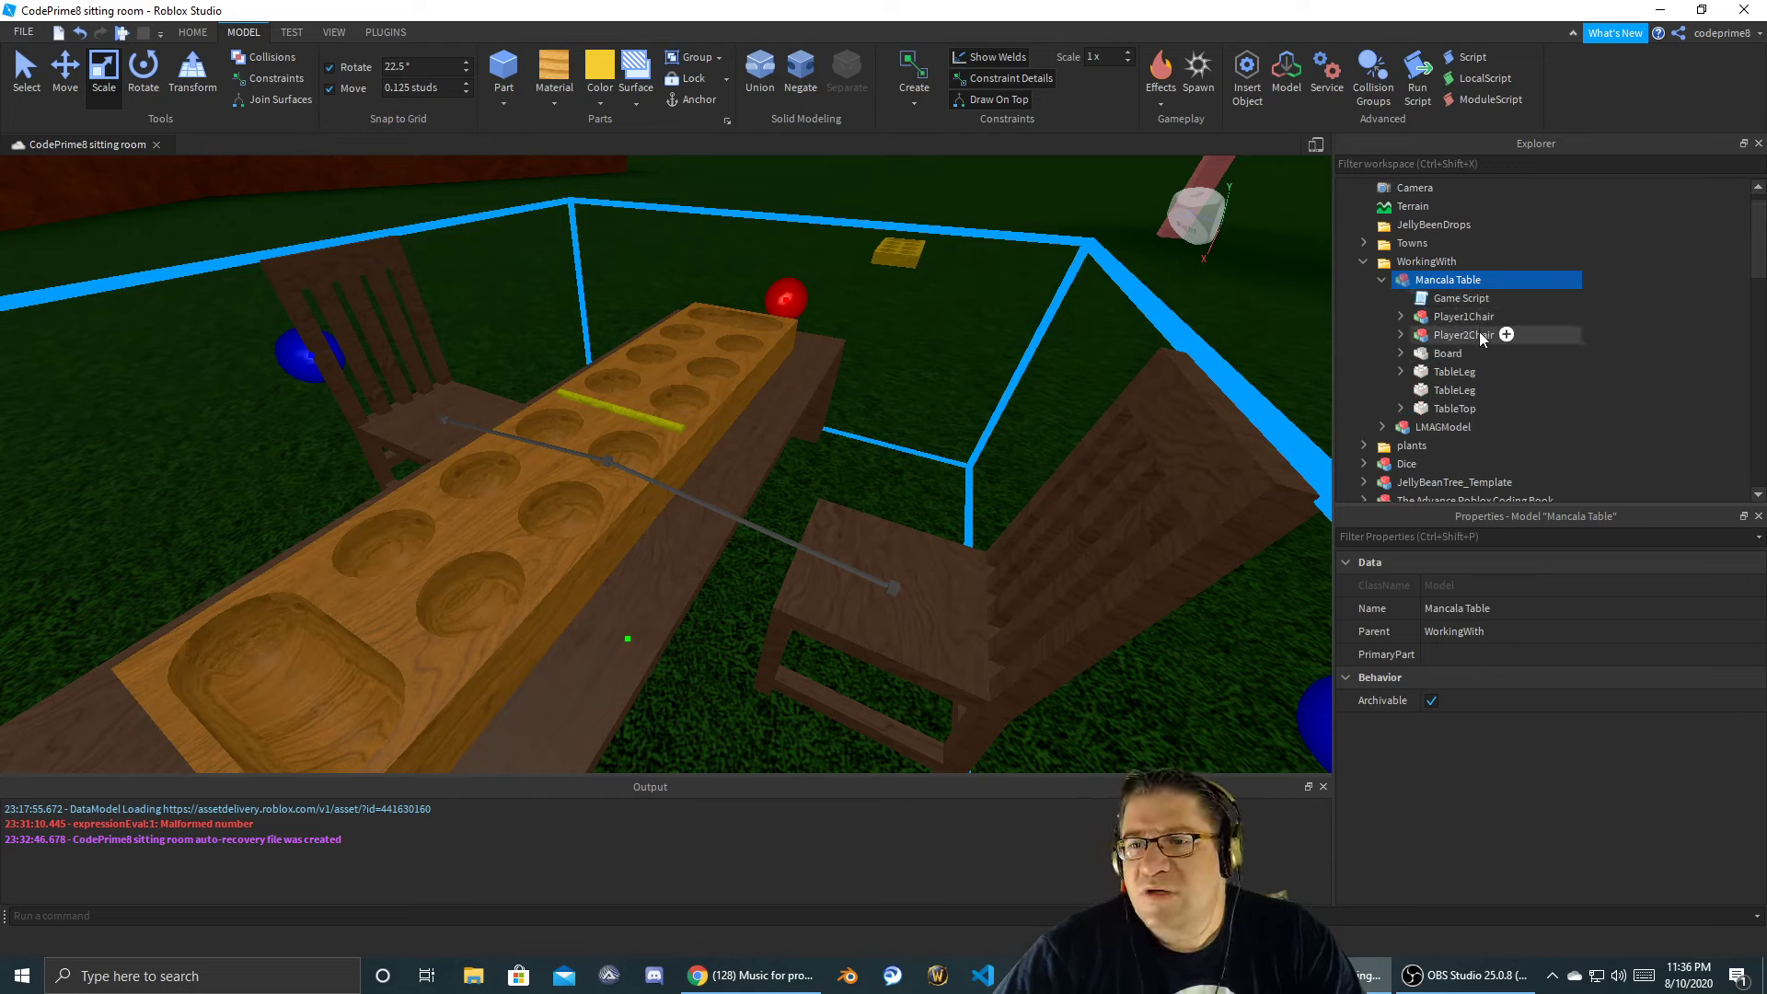
left_click(1450, 372)
left_click(1450, 407, "shift")
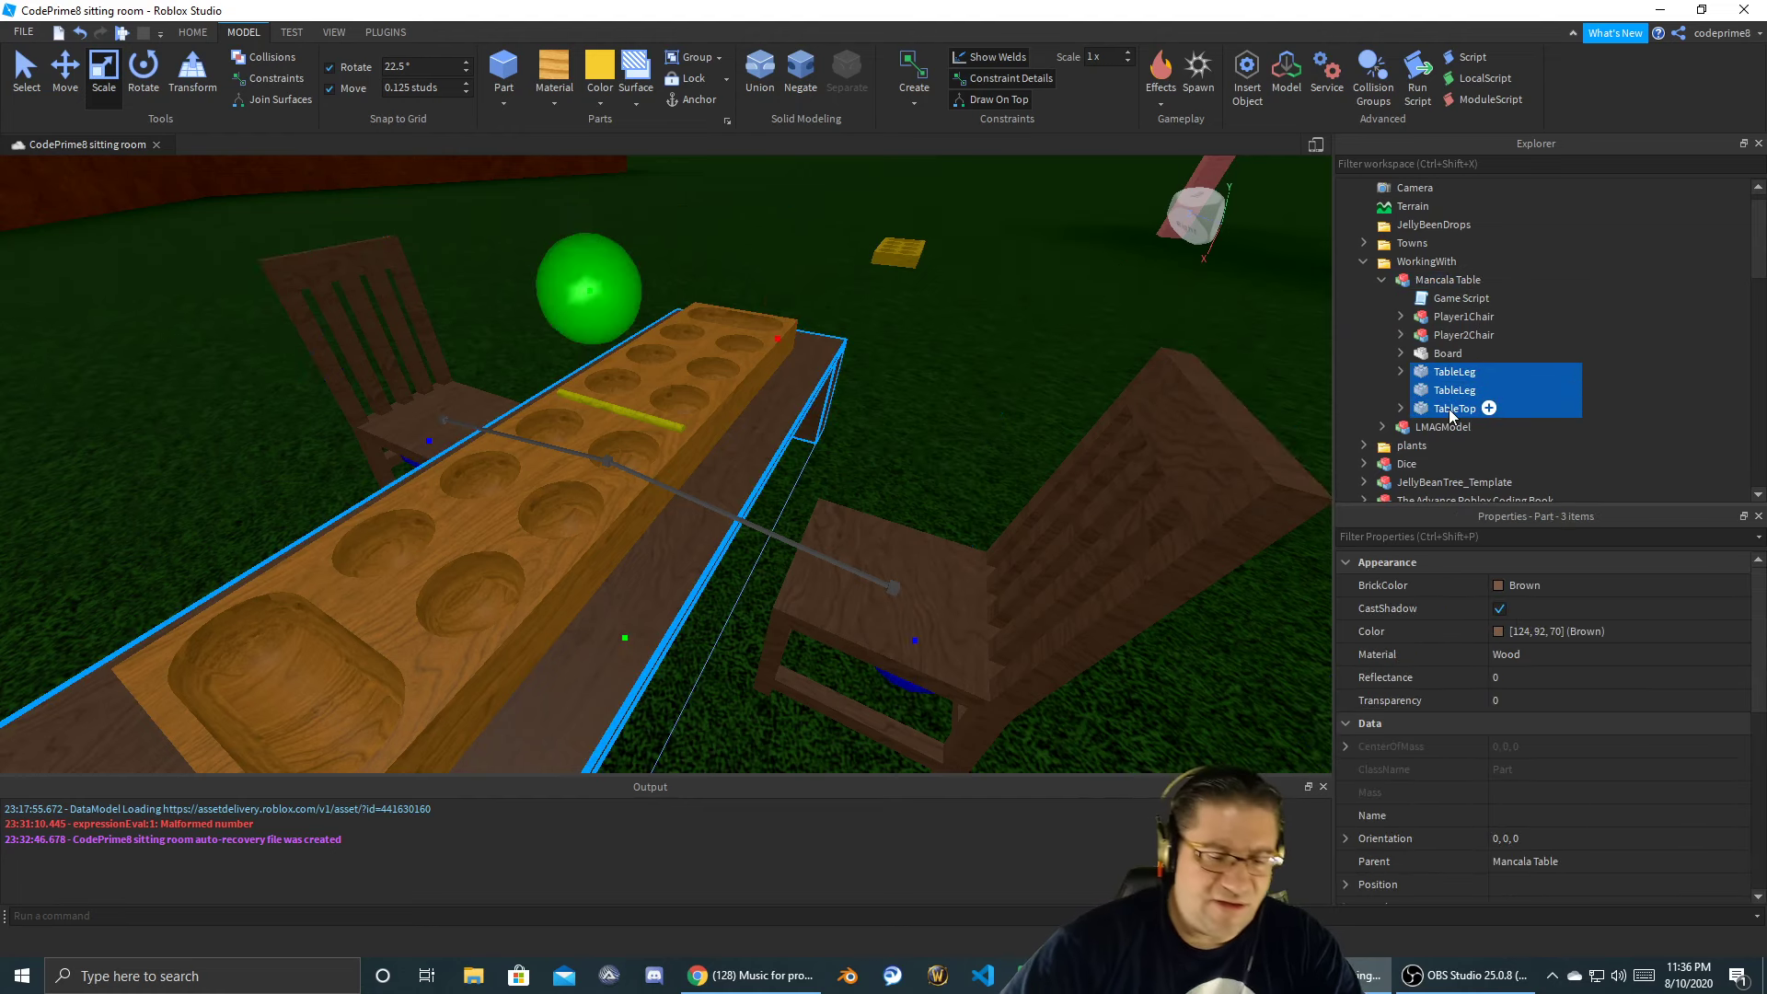
key("ctrl+g")
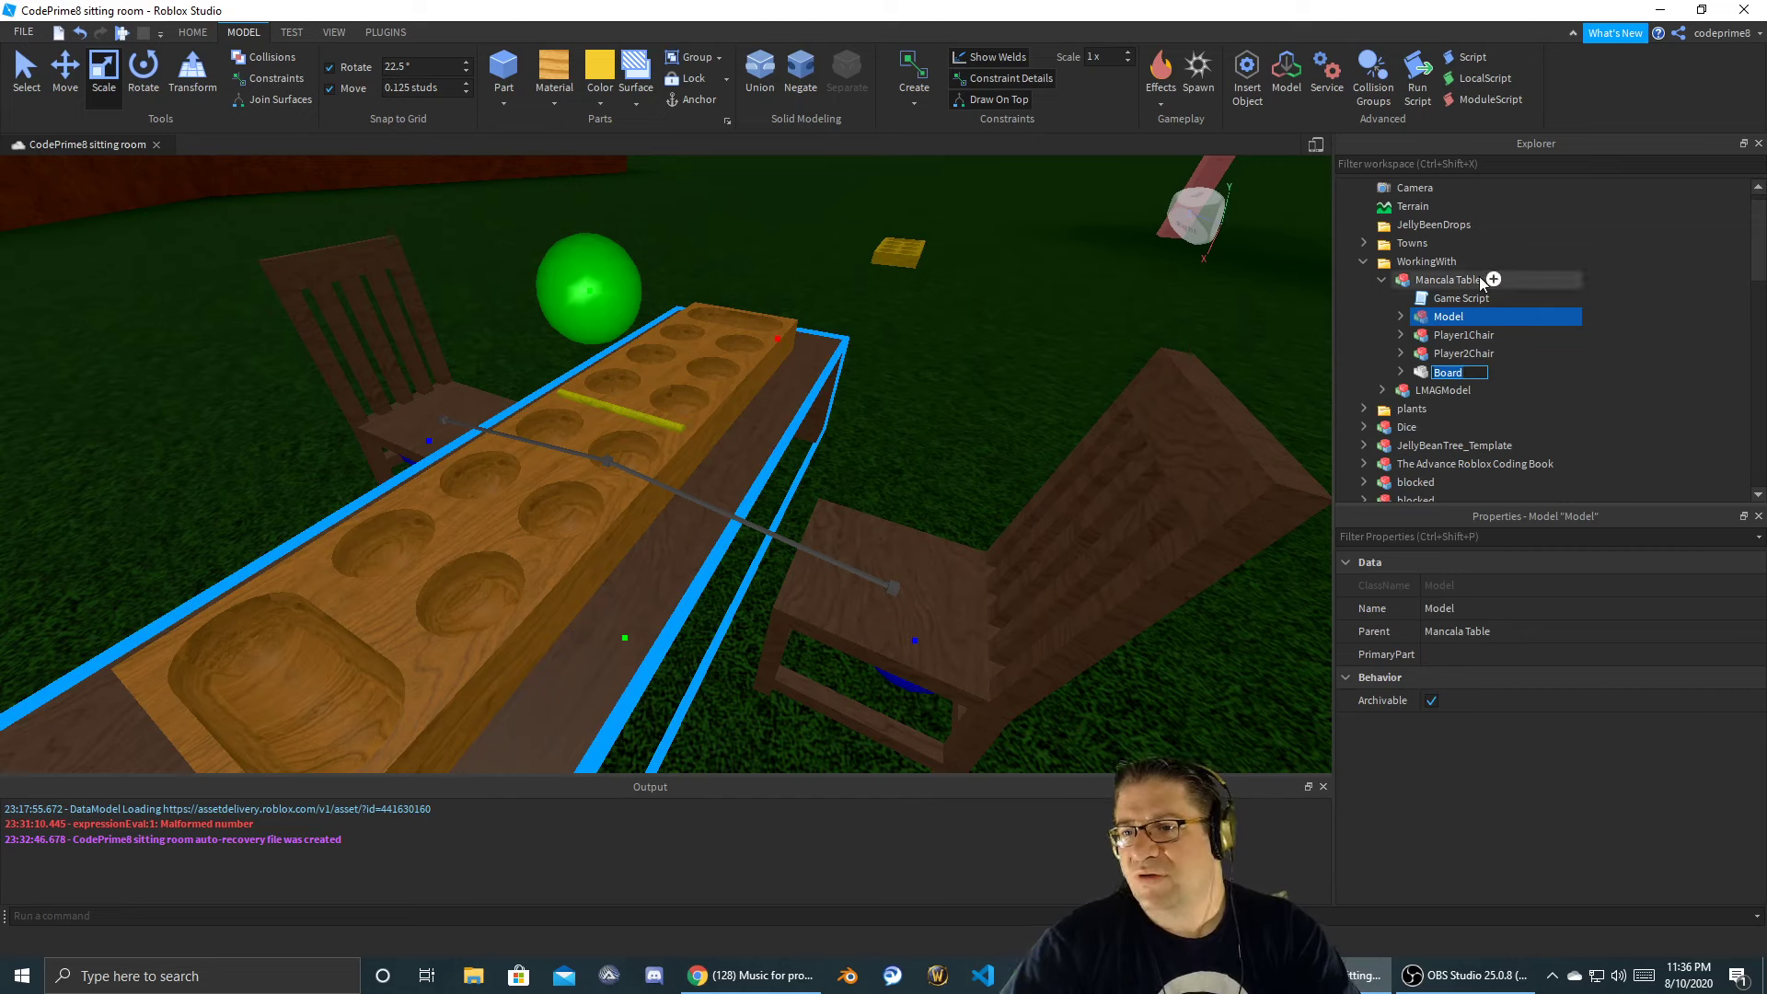
- Rename the newly grouped model inside Mancala Table as Table
left_click(1446, 318)
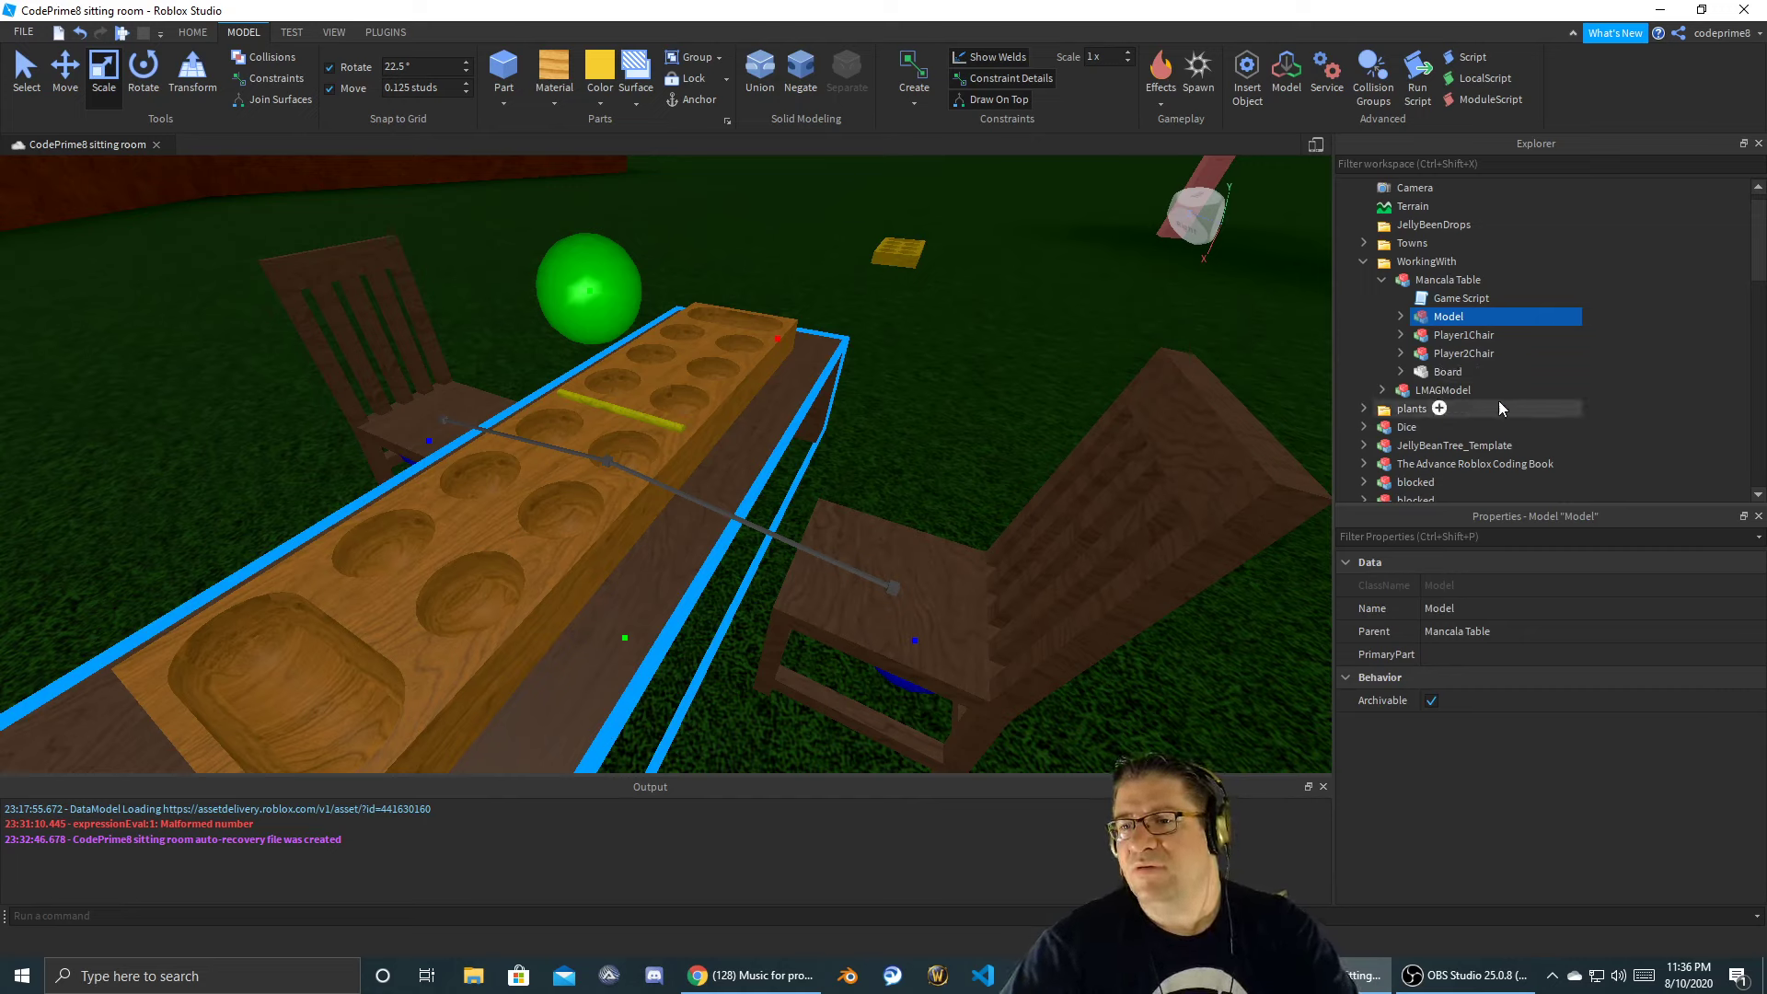
type("Table")
key("Return")
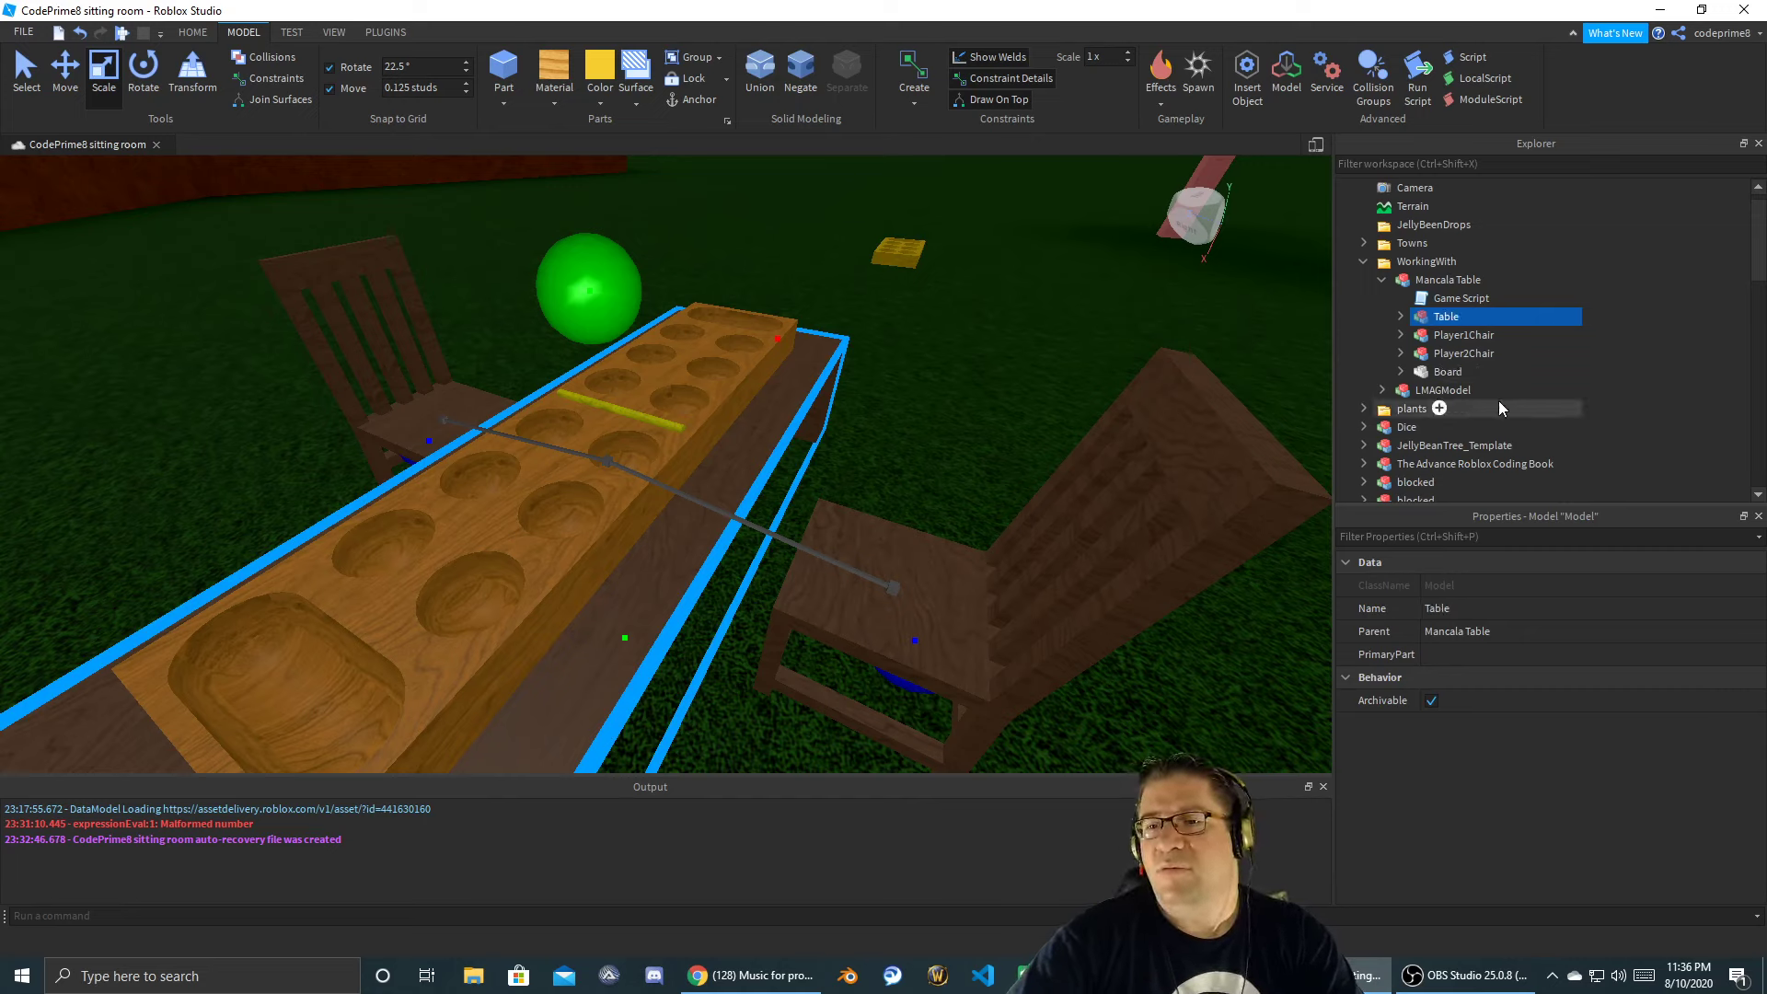
right_click_drag(1040, 405, 1075, 362)
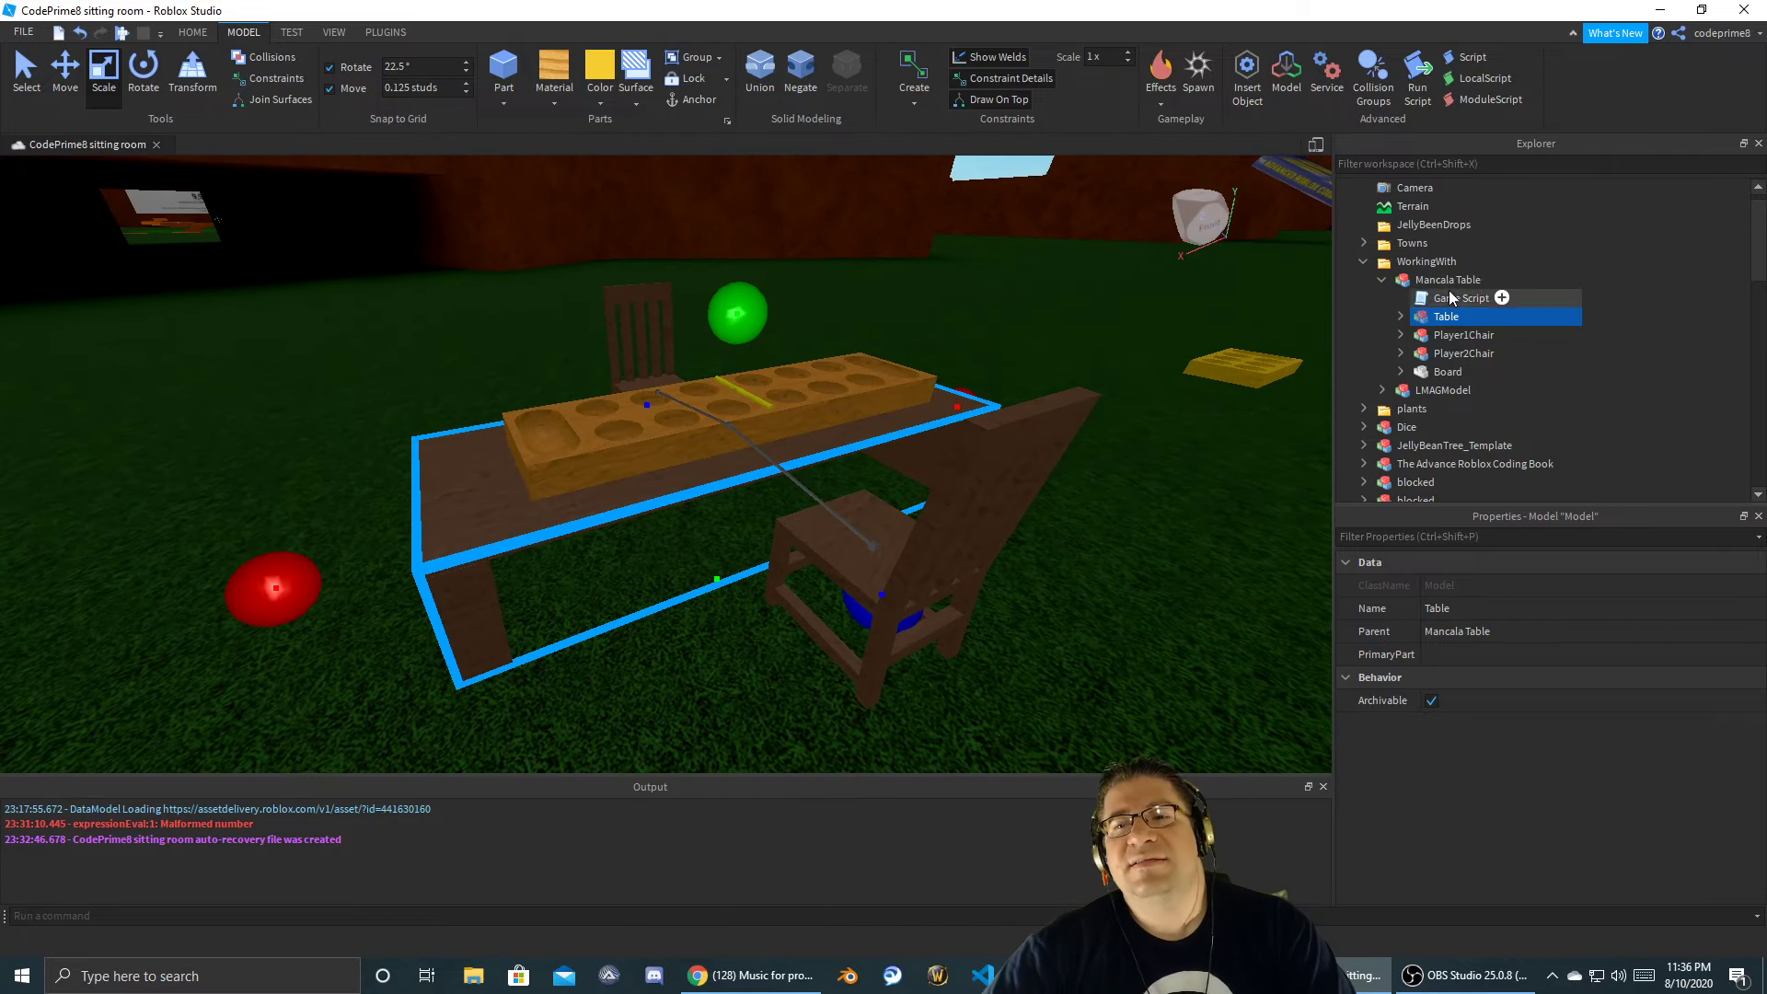
right_click_drag(974, 382, 975, 382)
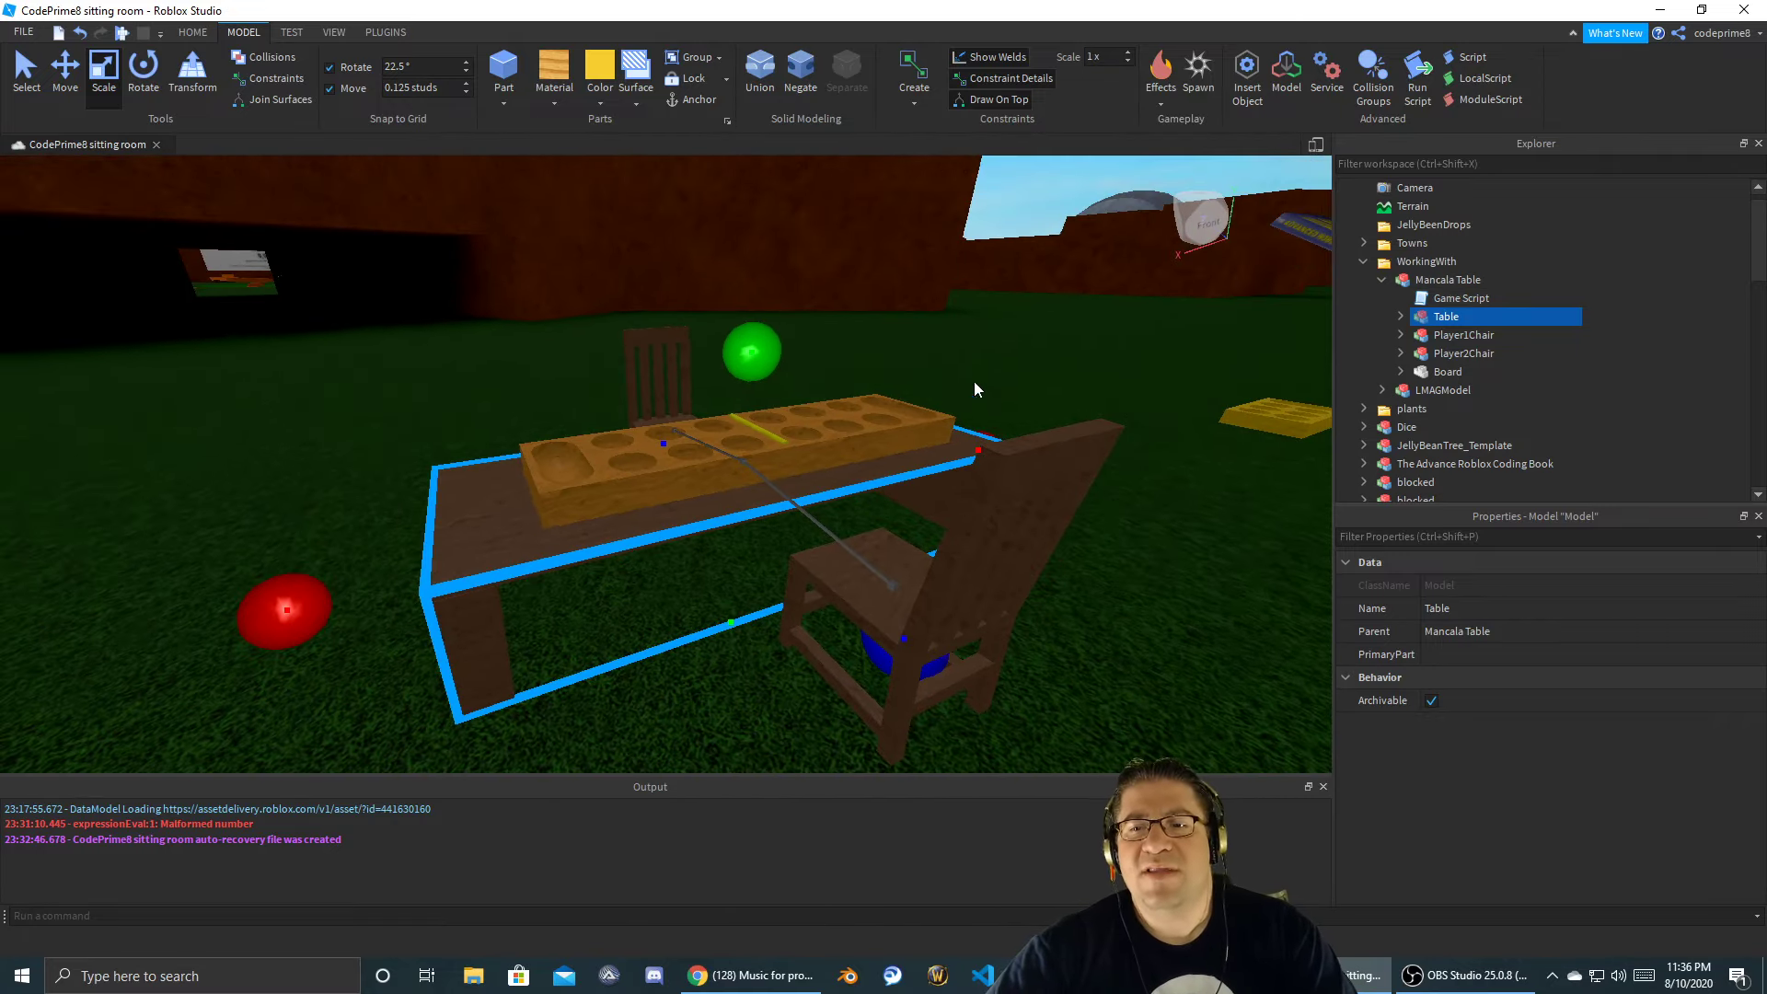
- Set the transparency of all the Board's pit parts, p11 through p2goal, to 0.5
left_click(1400, 372)
left_click(1460, 389)
scroll(1473, 414, "down", 3)
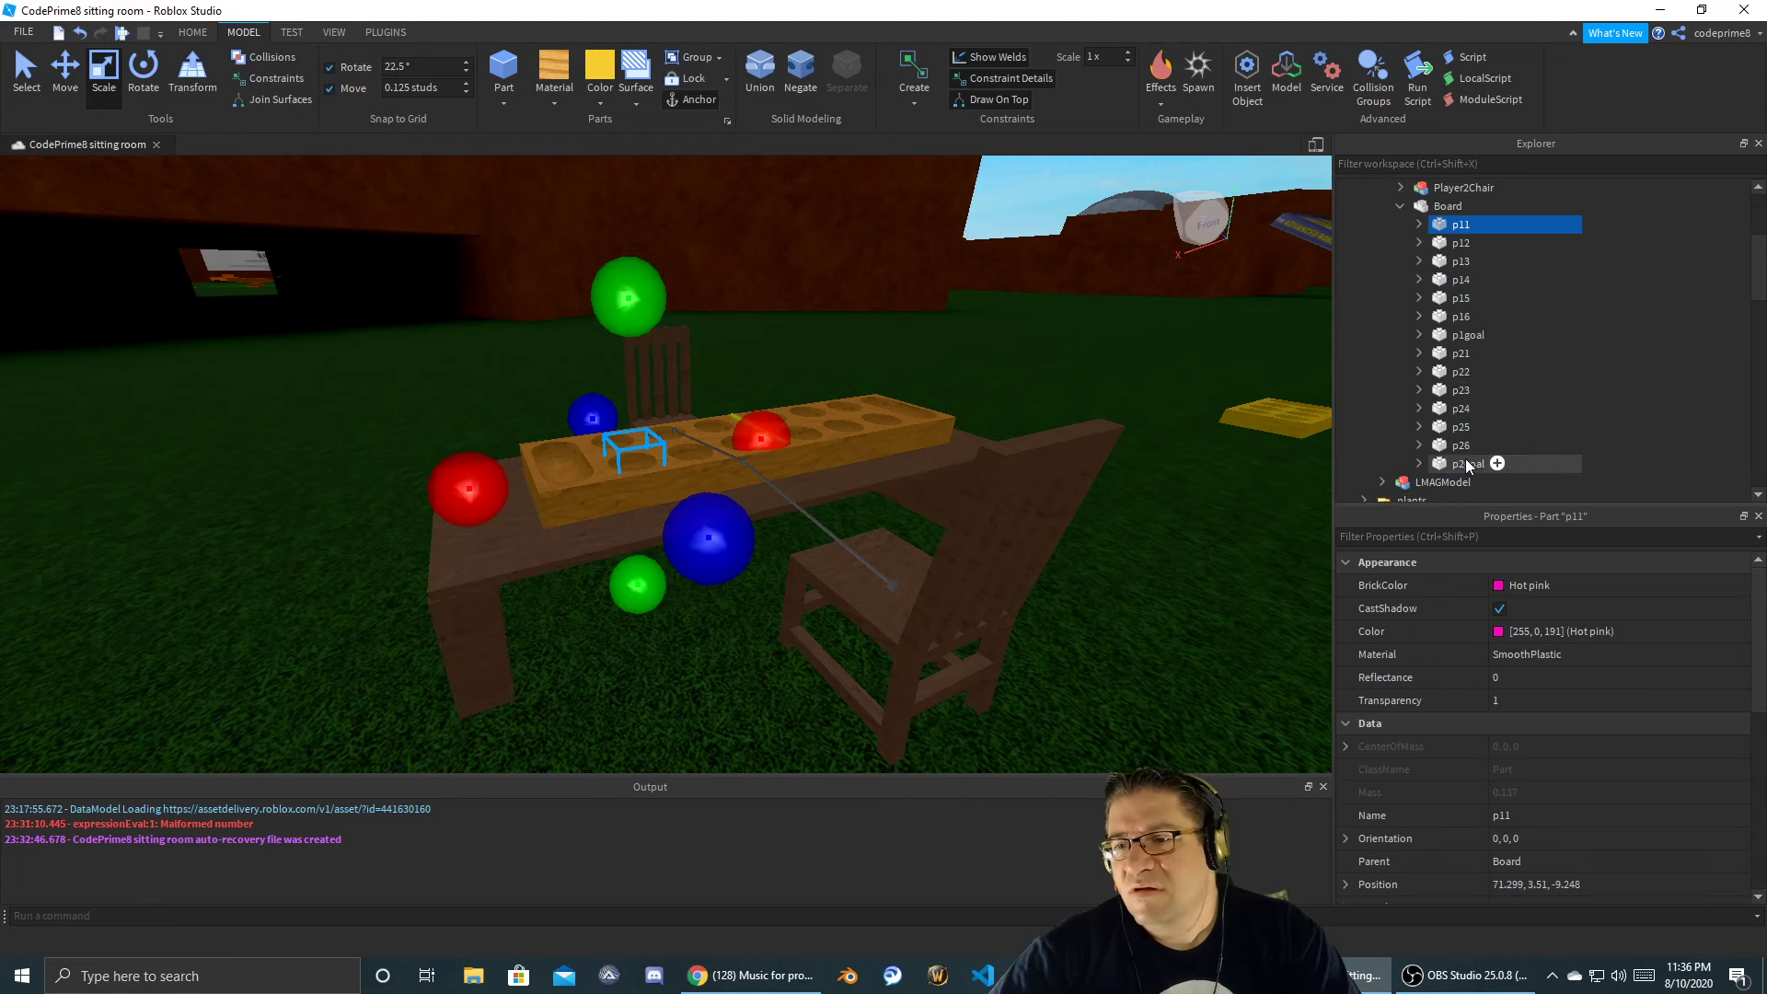
left_click(1466, 460, "shift")
right_click_drag(976, 337, 979, 348)
key("w")
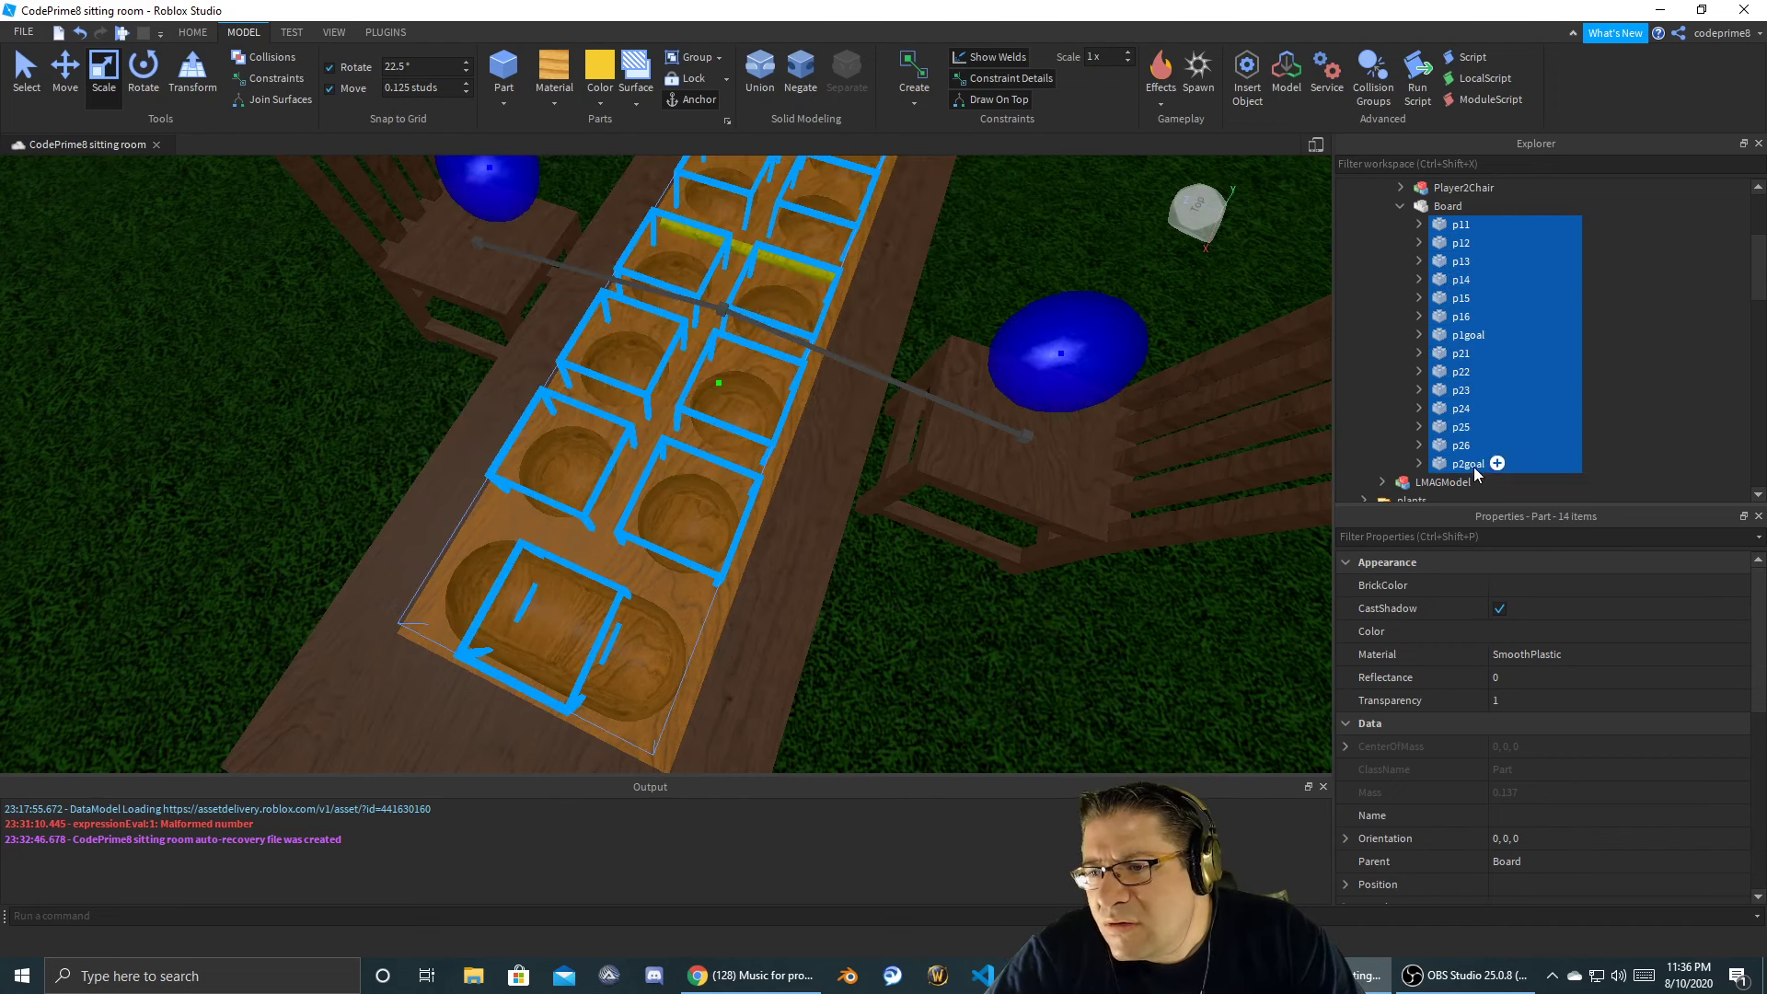
left_click(1633, 703)
type(".5")
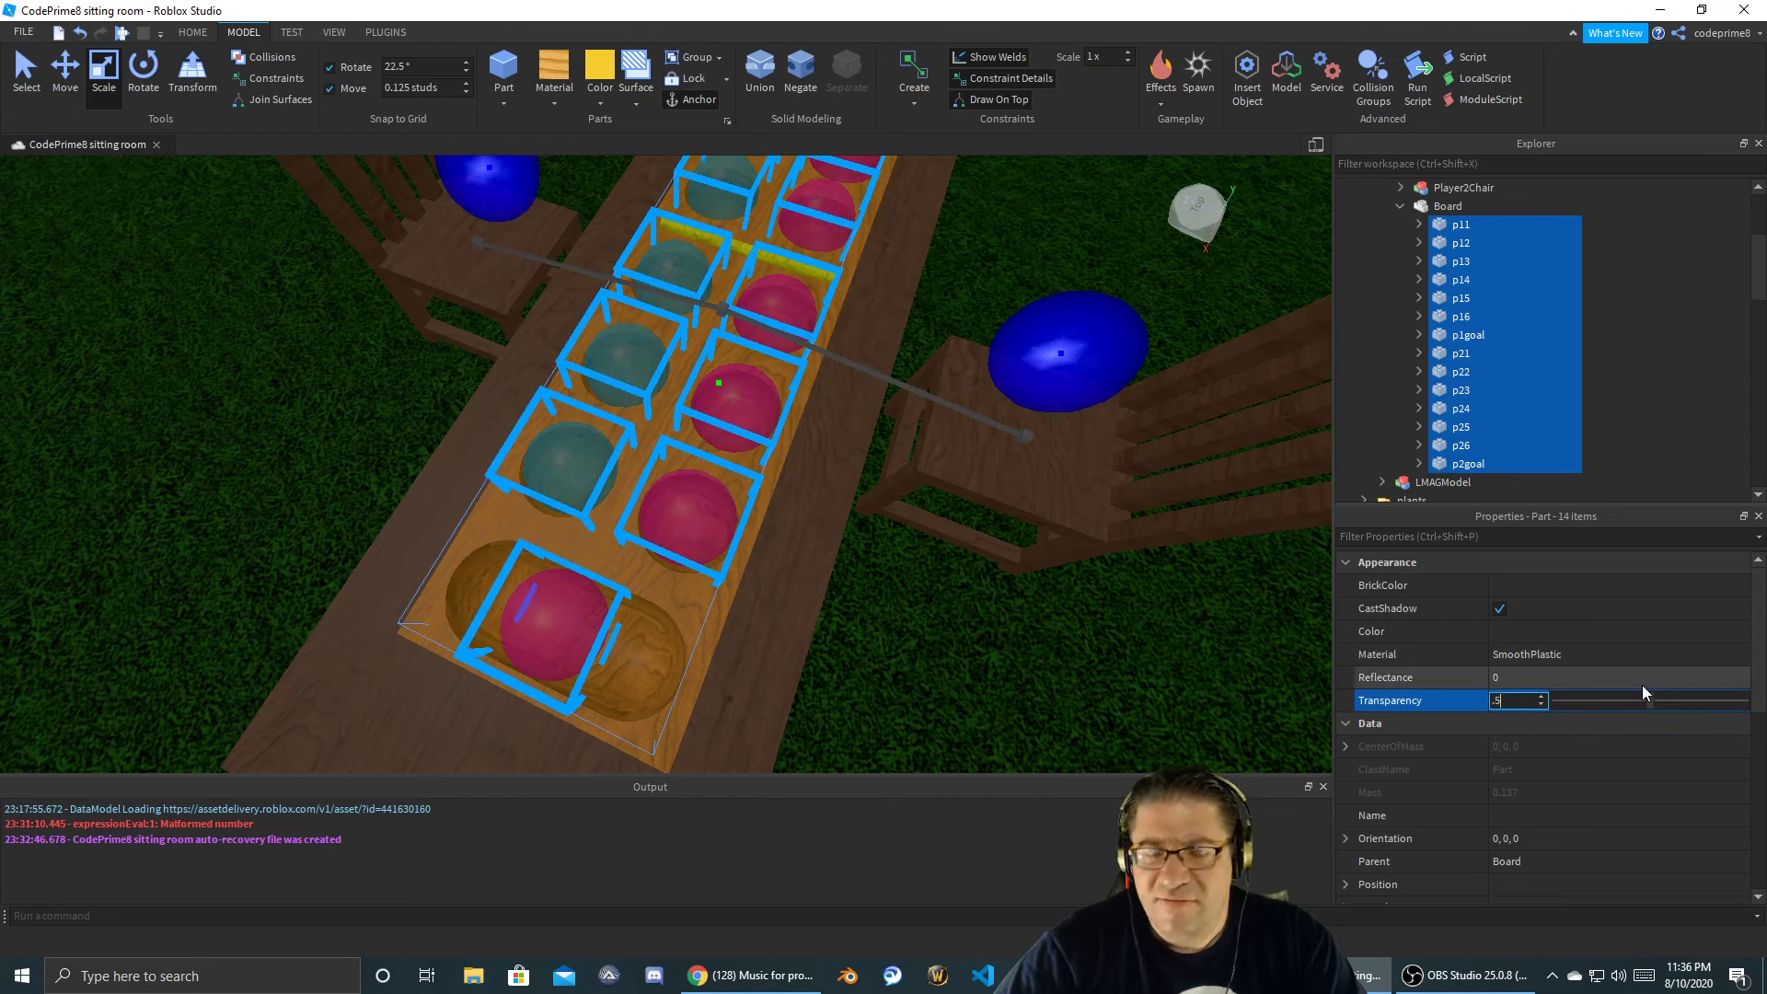
key("Return")
right_click_drag(1156, 649, 1330, 496)
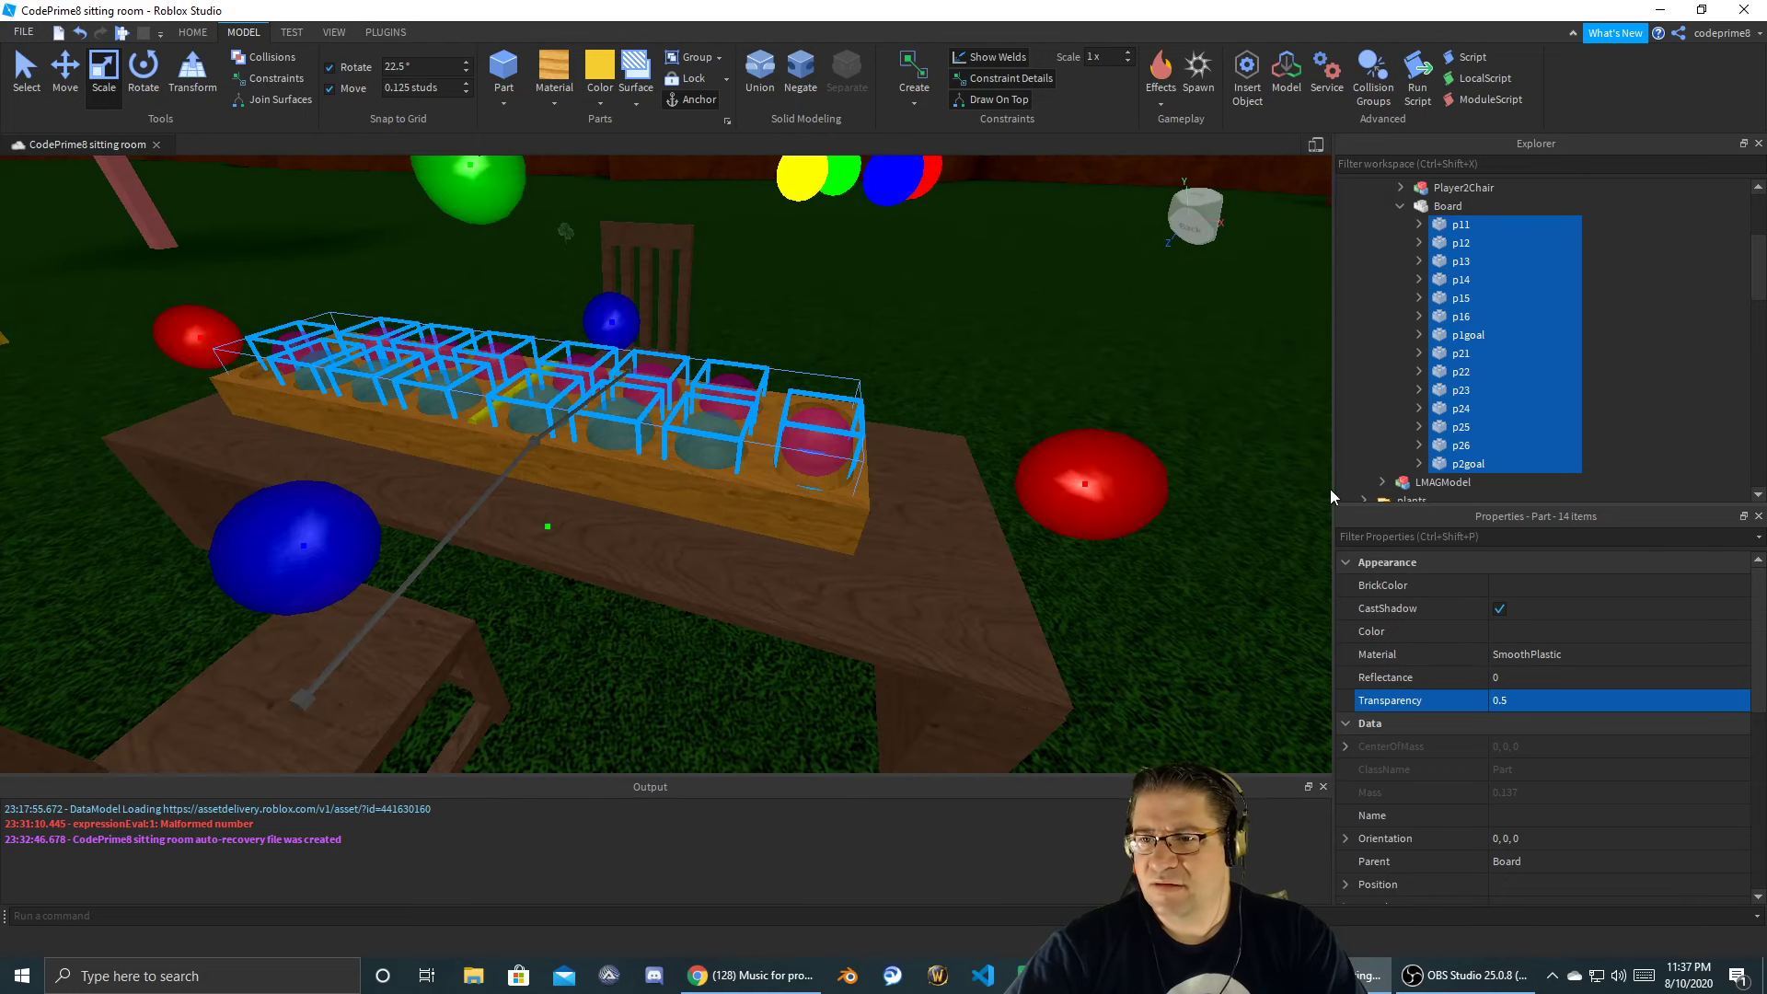
- Copy the cyan colour 4, 175, 236 from part p26 to p2goal
left_click(1467, 463)
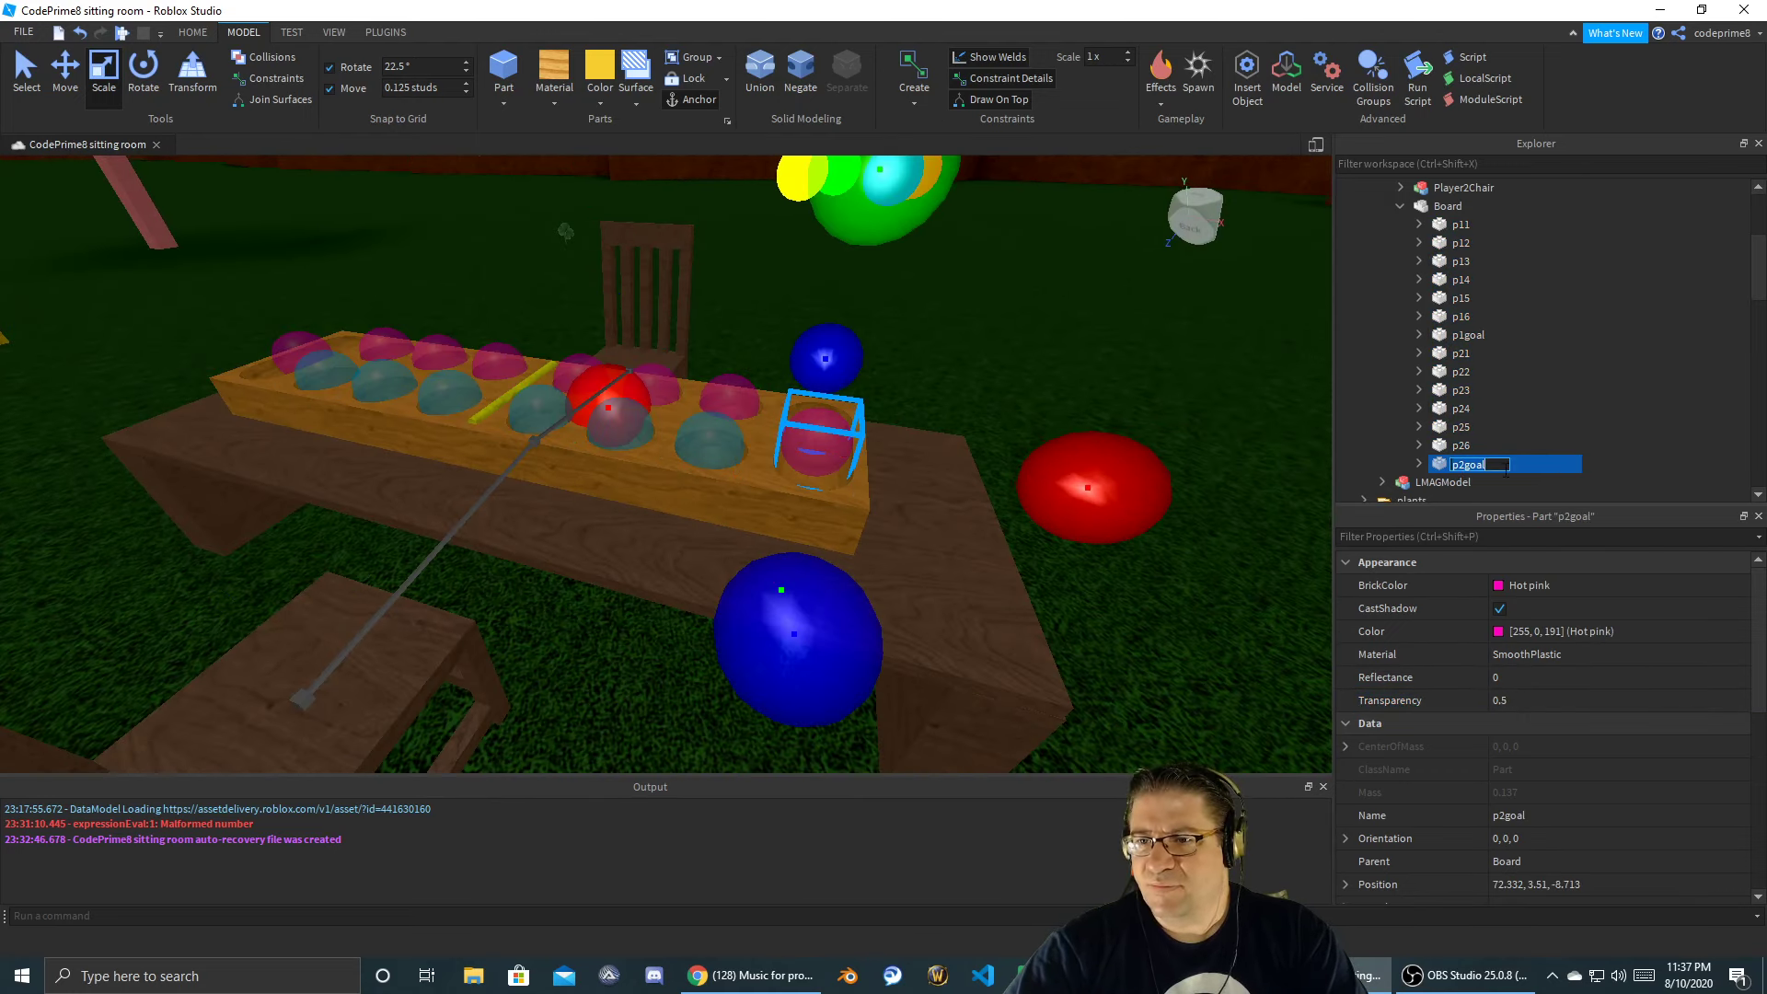
left_click(1473, 446)
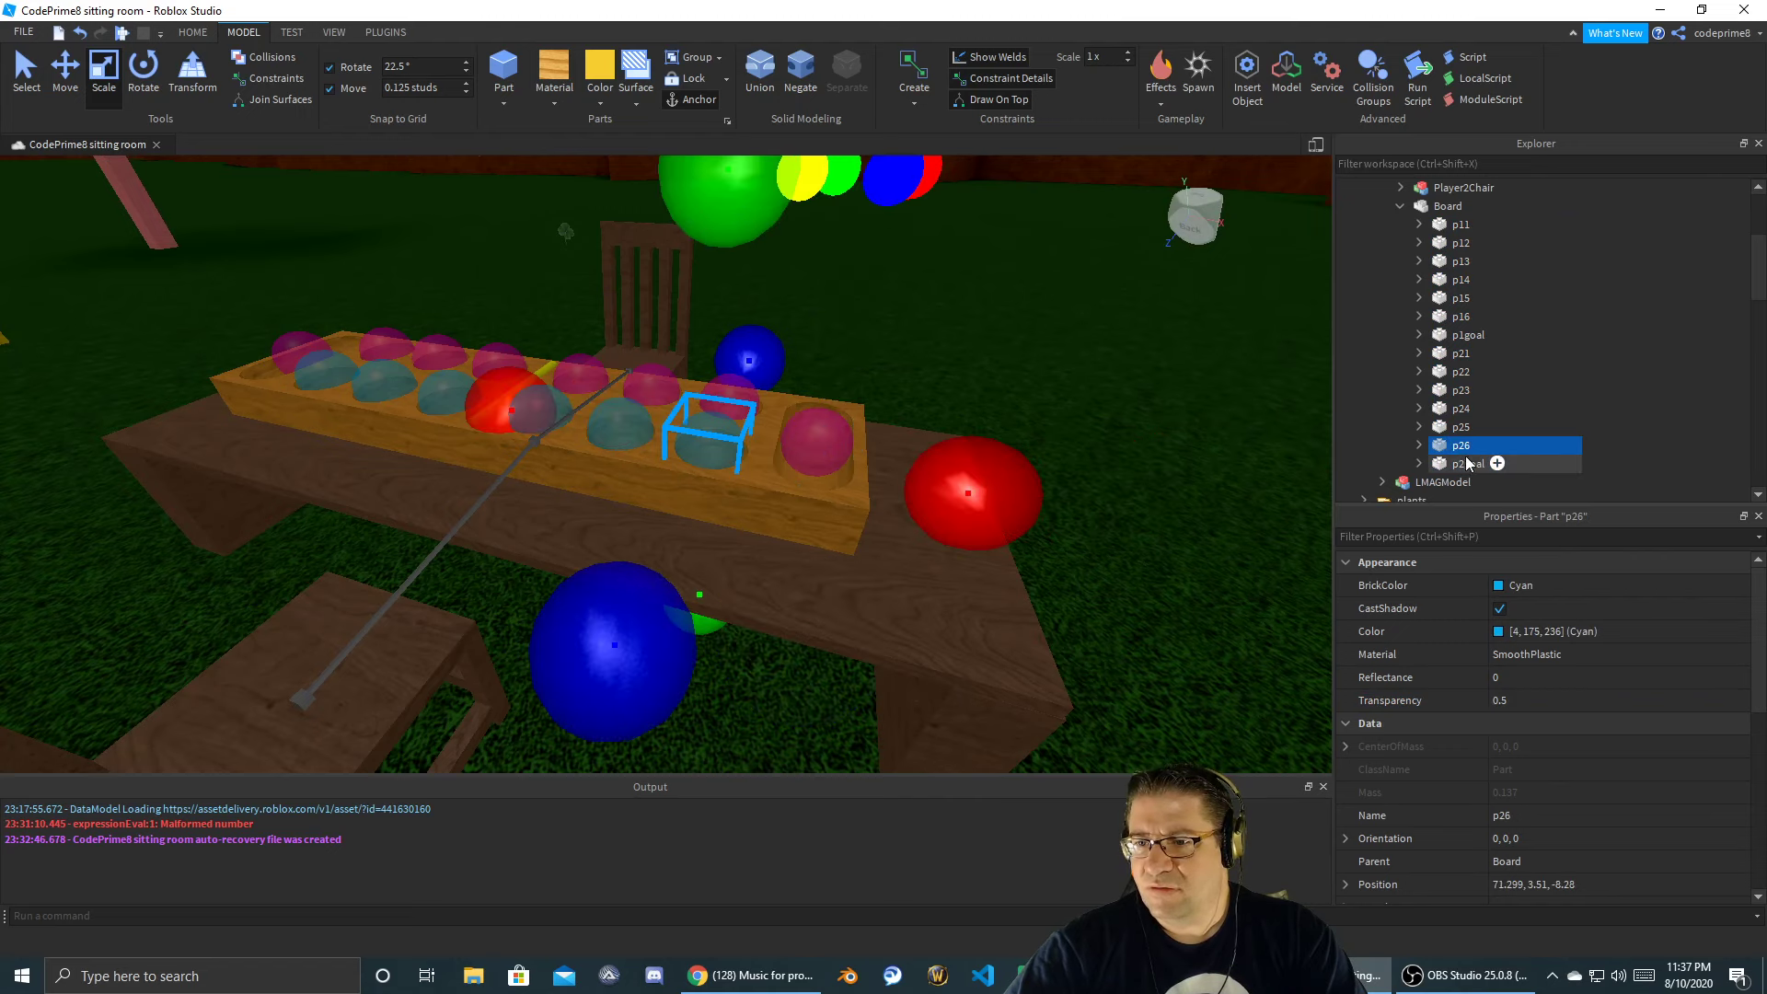
left_click(1627, 635)
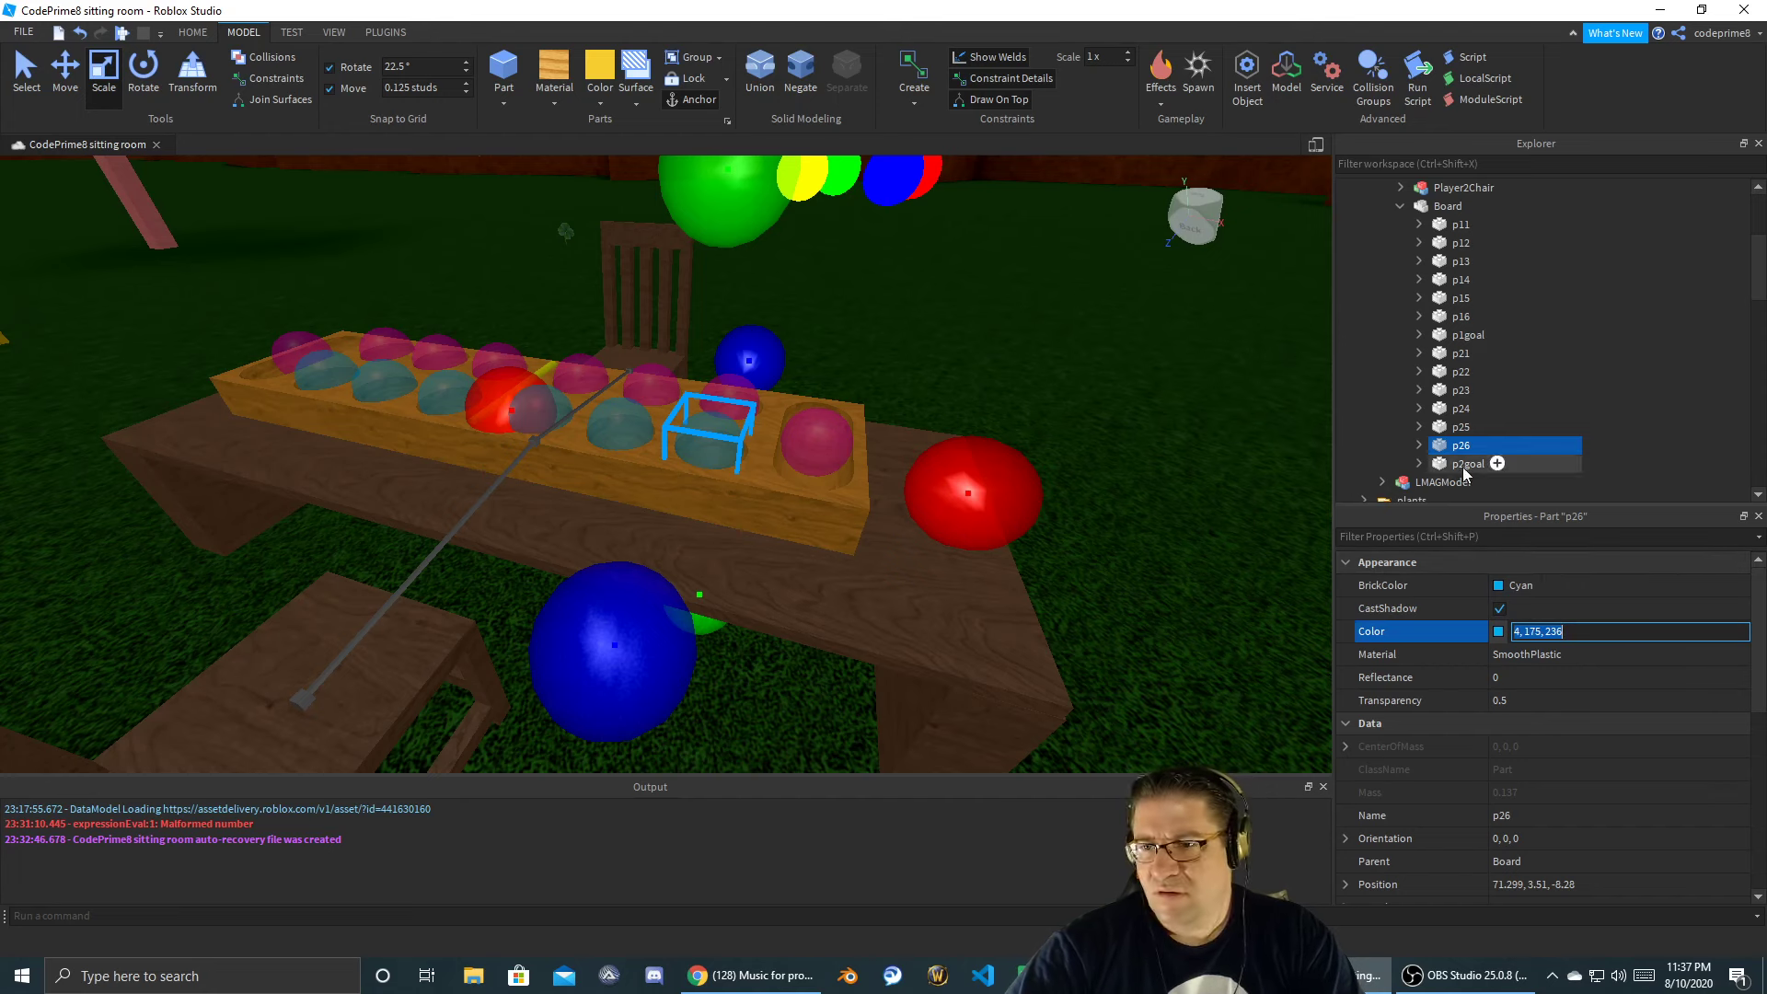
left_click(1466, 465)
left_click(1653, 633)
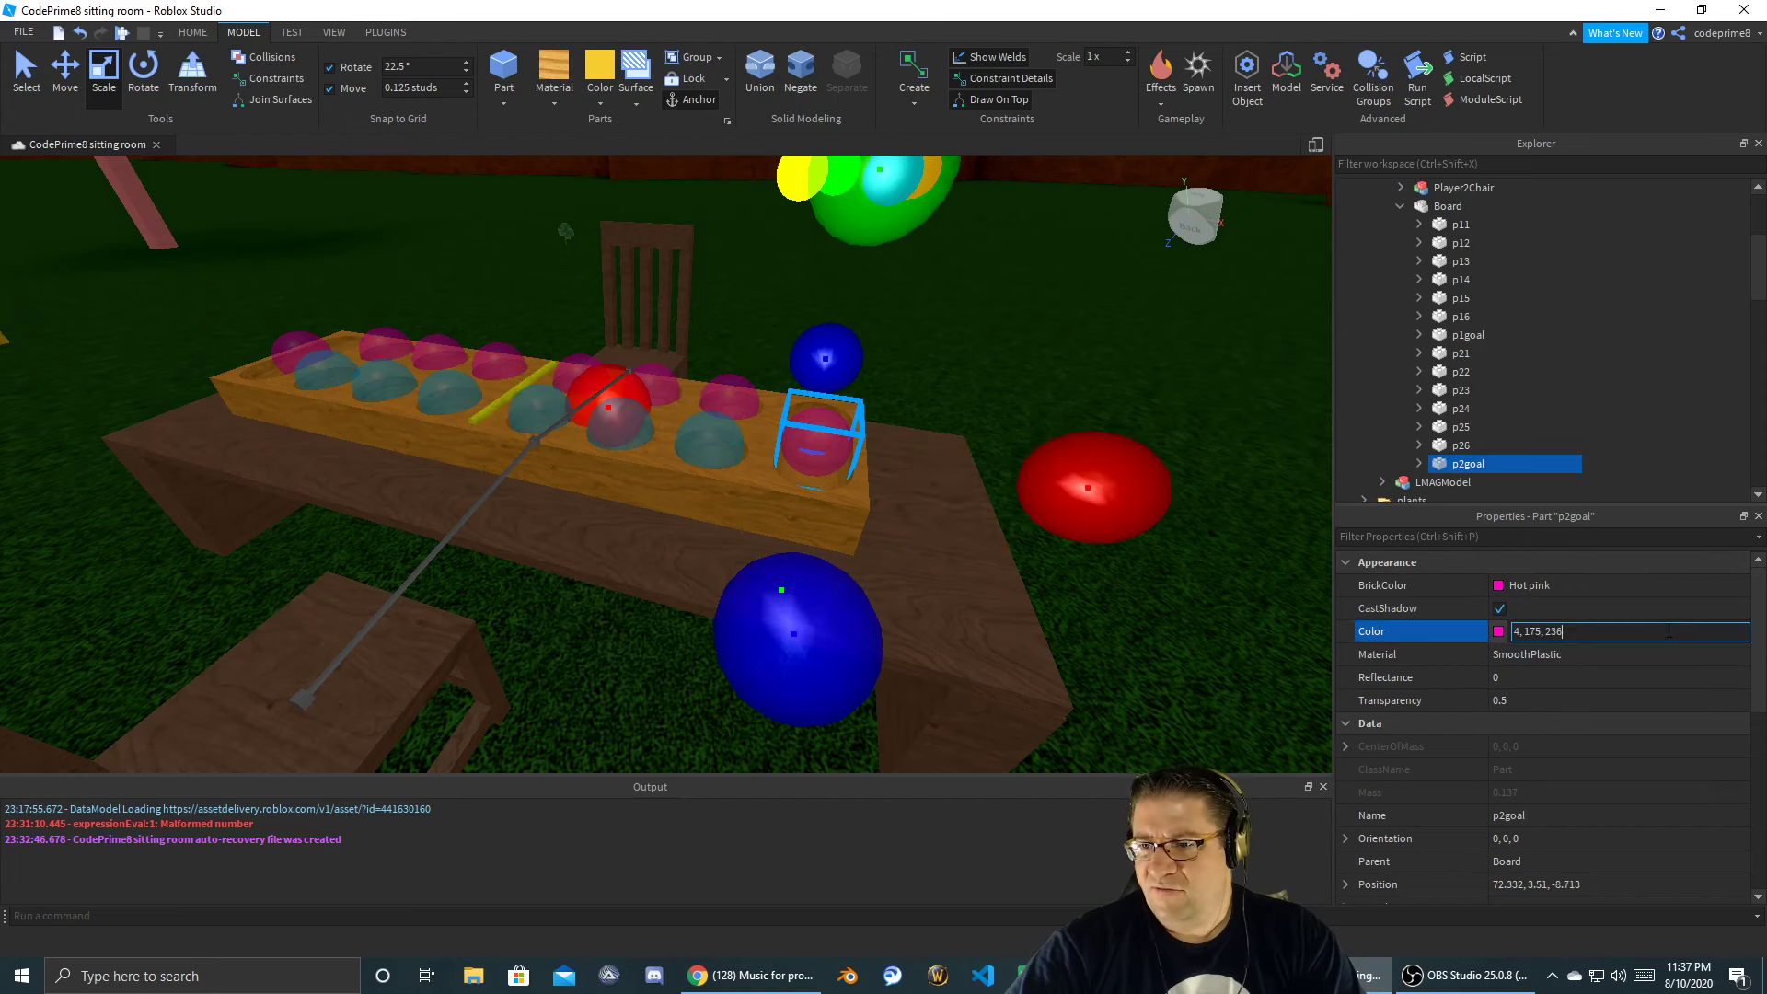
key("Return")
right_click_drag(1174, 357, 1176, 358)
key("s")
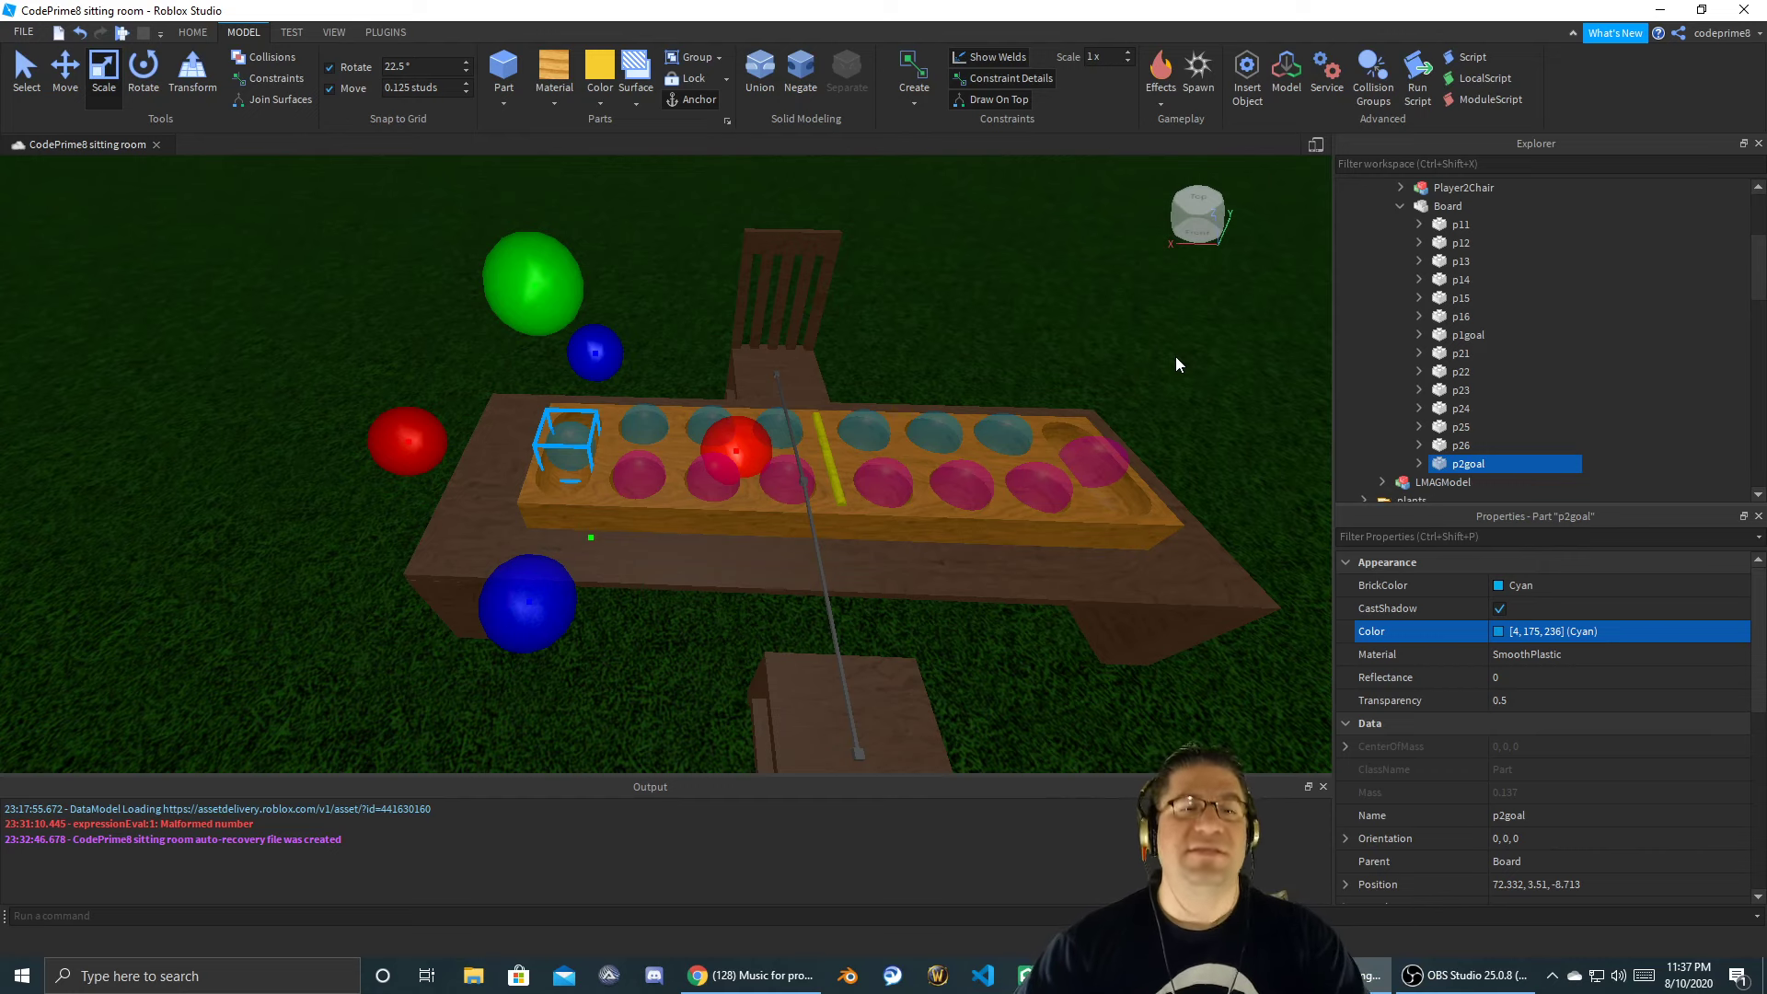
- Set the transparency of p2goal and all the Board's other pit parts, from p11 on, to 1
left_click(1541, 701)
type("1")
key("Return")
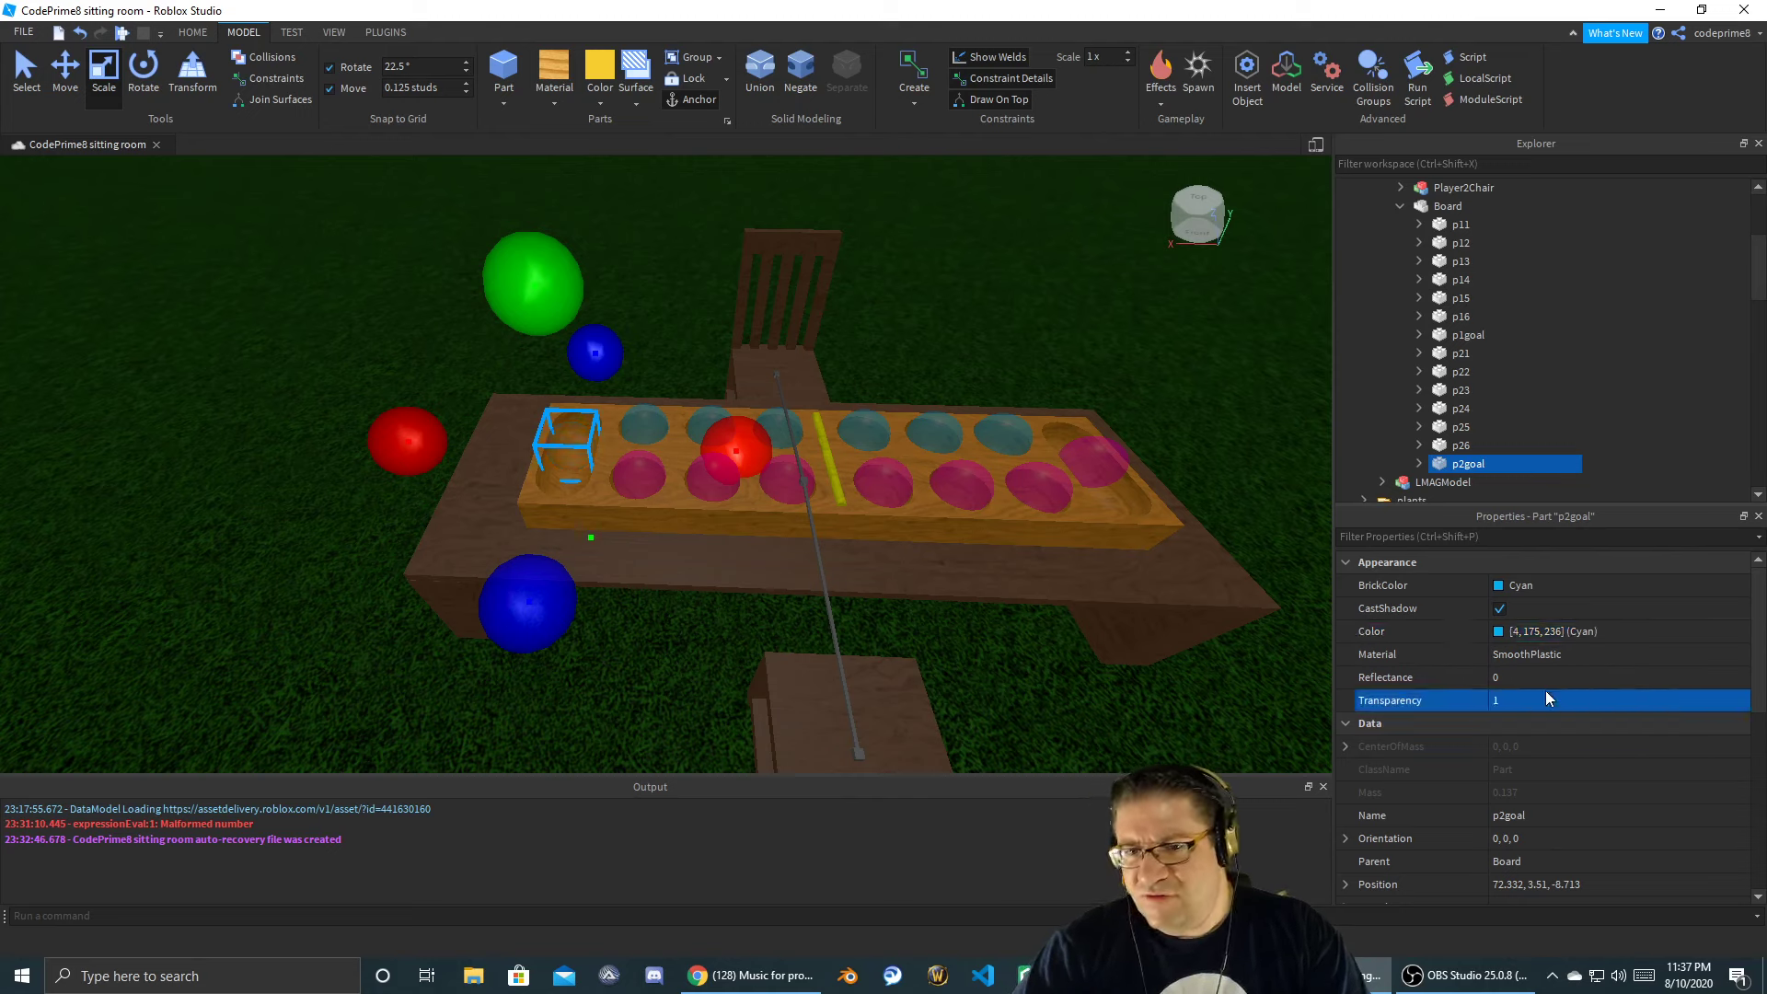
left_click(1462, 229)
left_click(1456, 463, "shift")
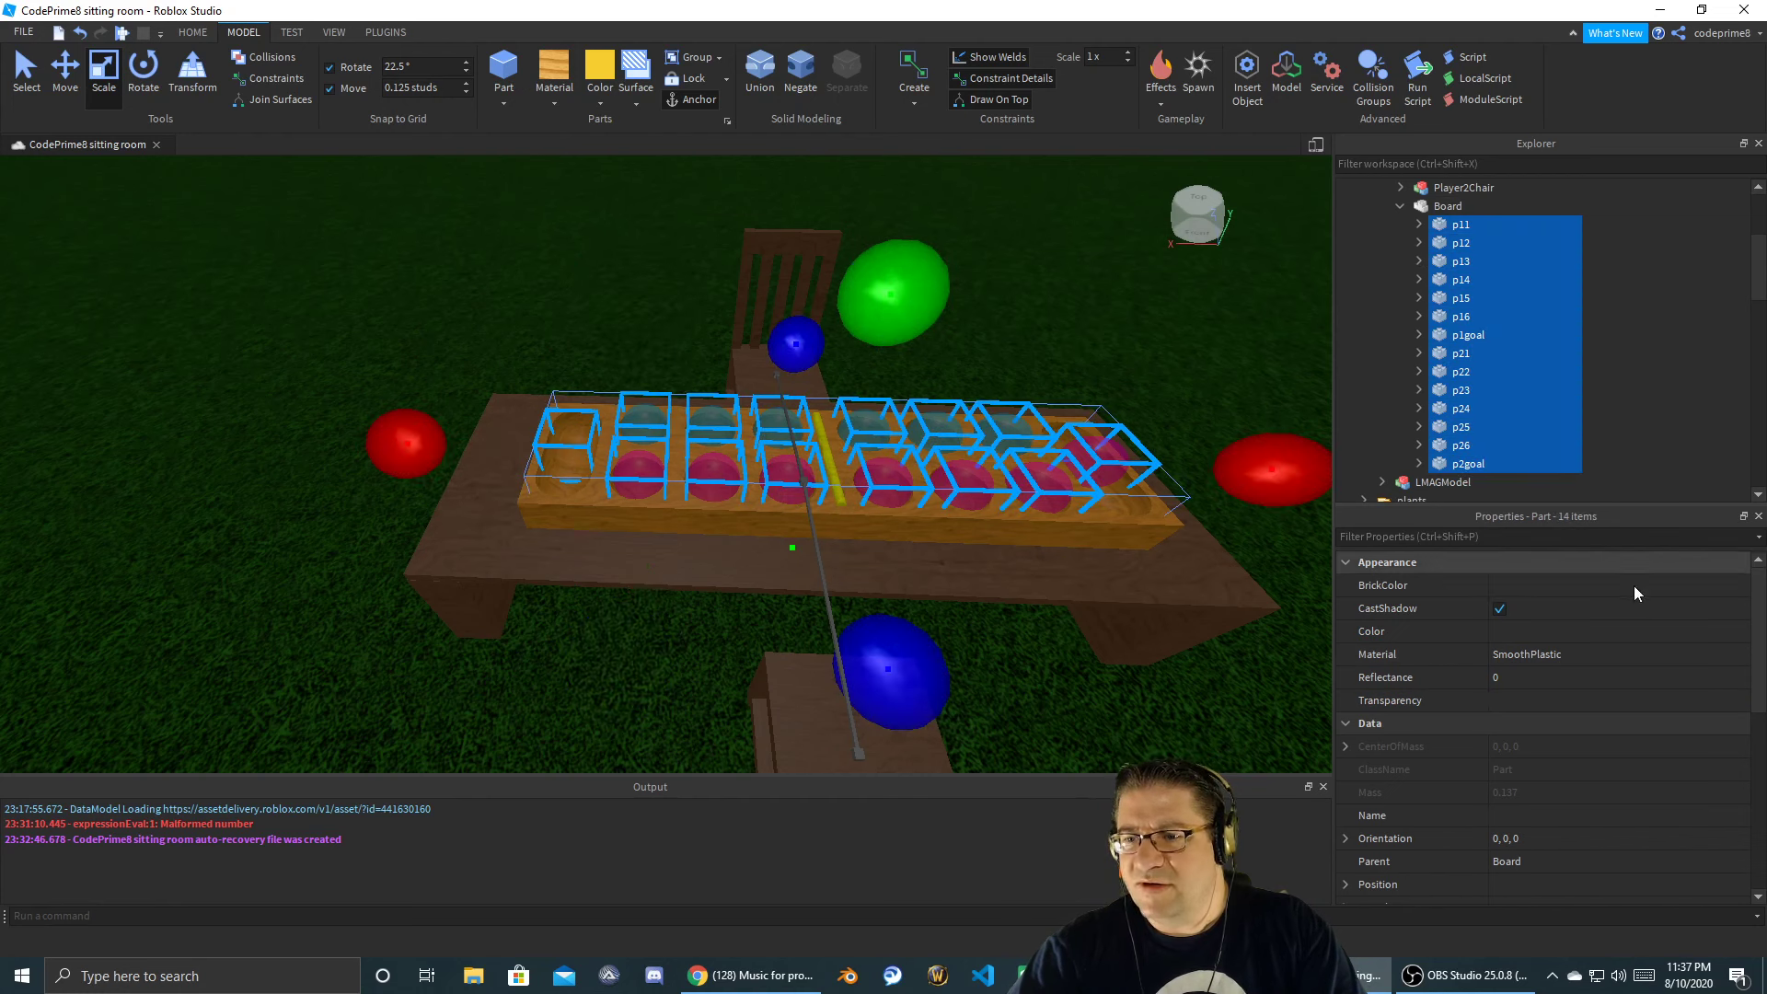
left_click(1559, 706)
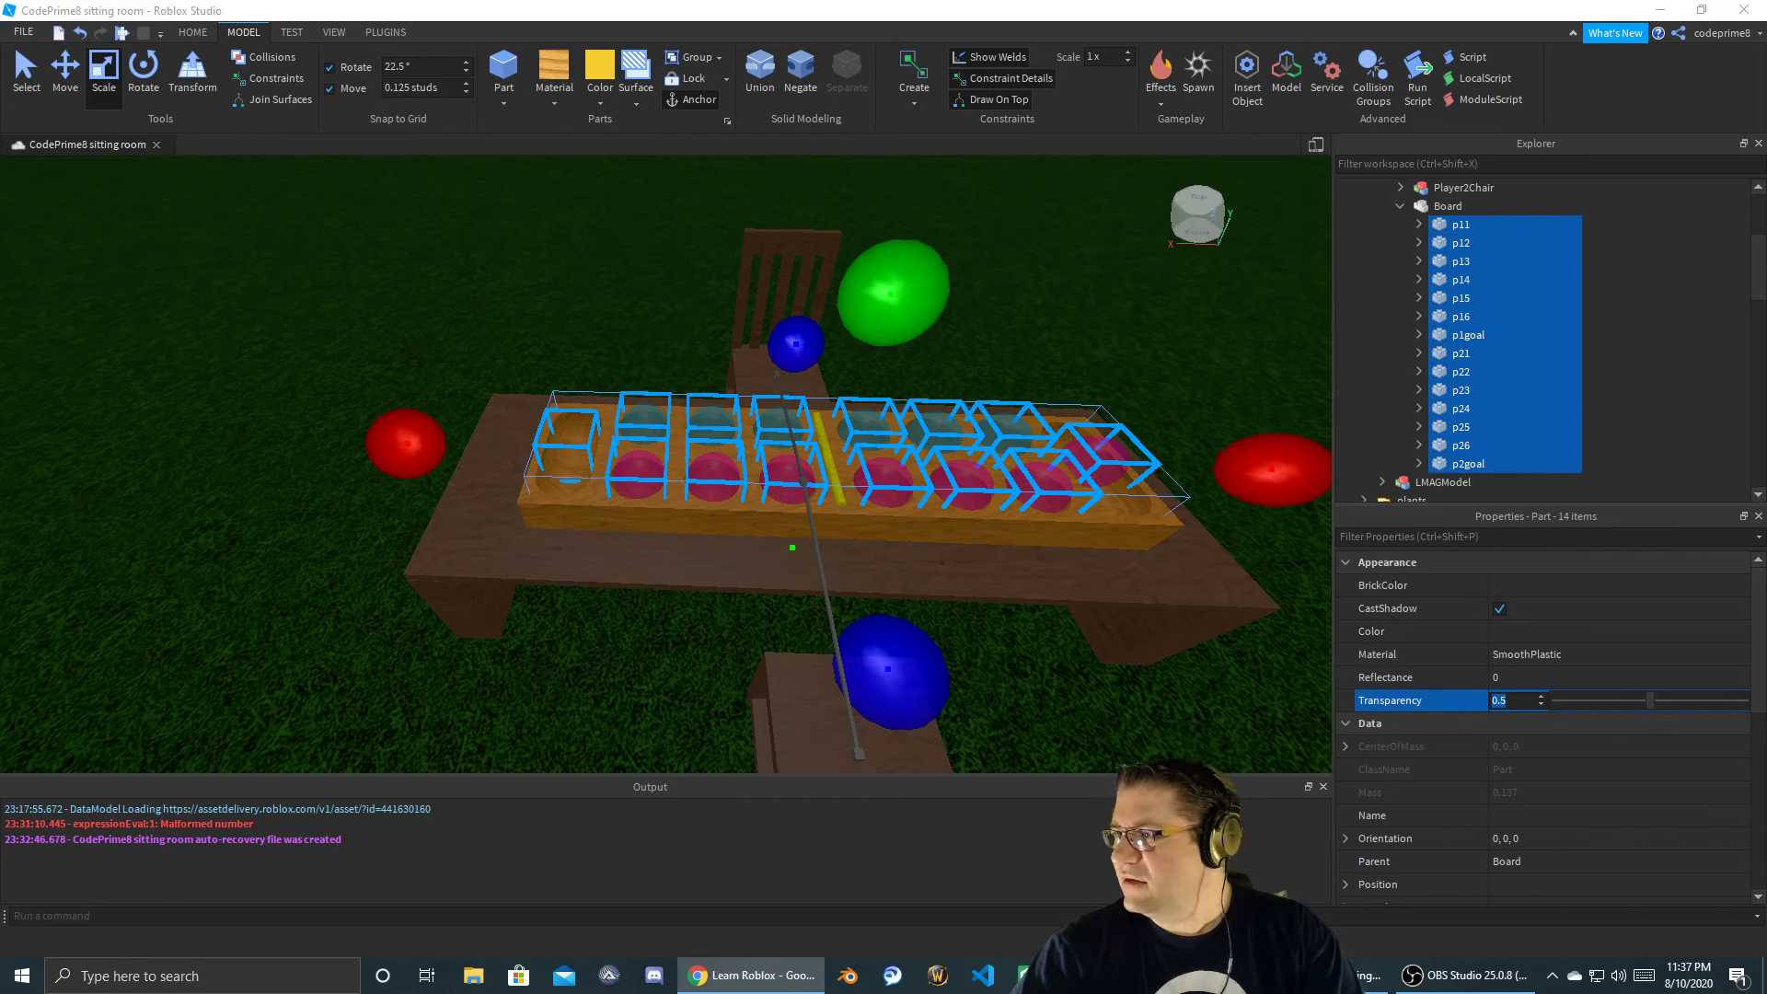
left_click(1523, 700)
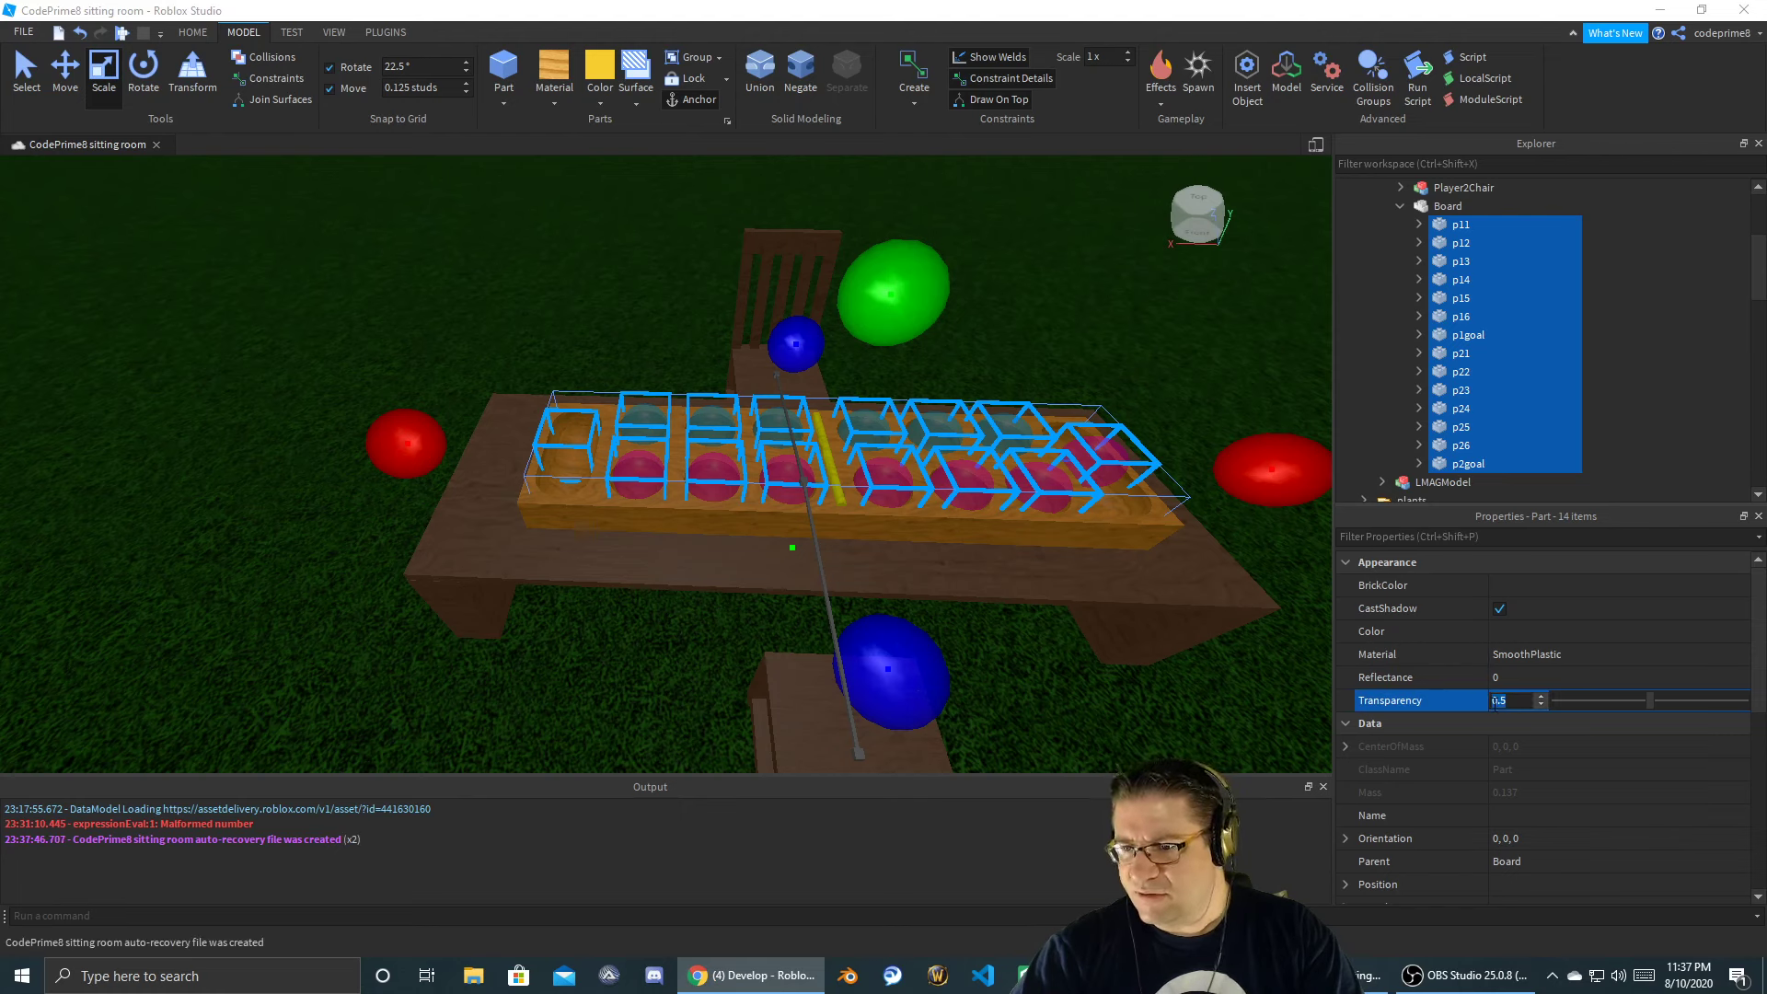
left_click_drag(1503, 700, 1408, 705)
type("1")
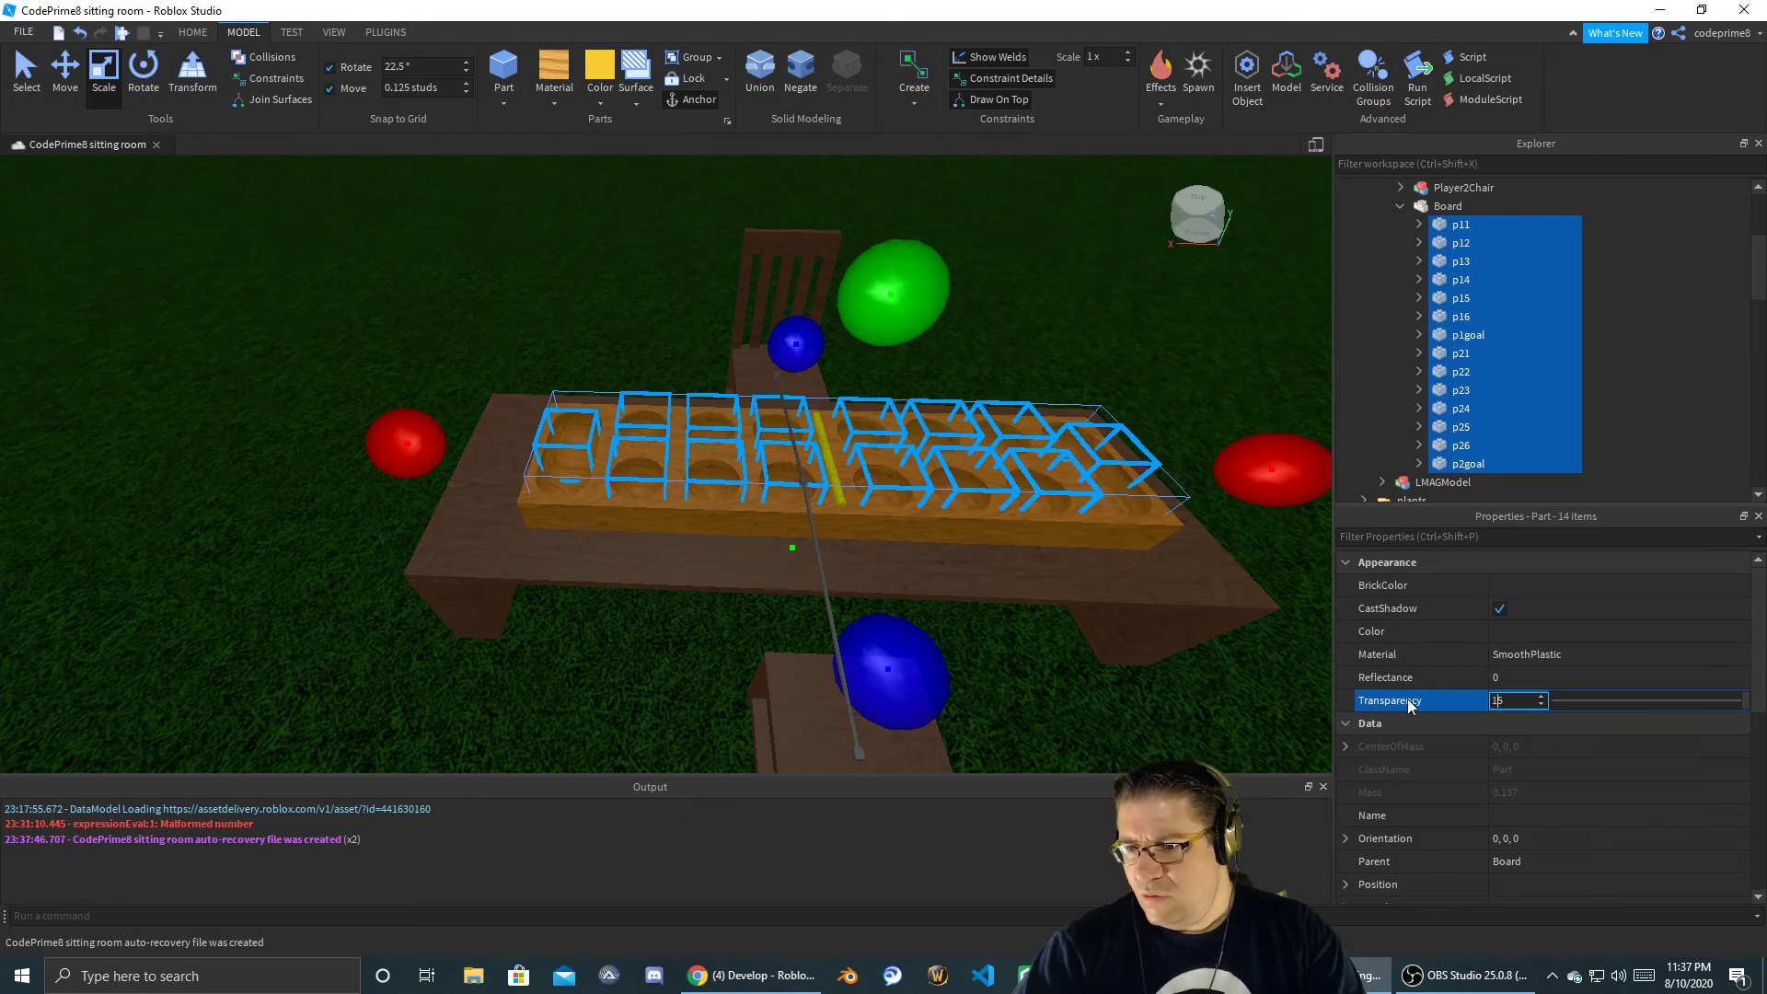
key("Return")
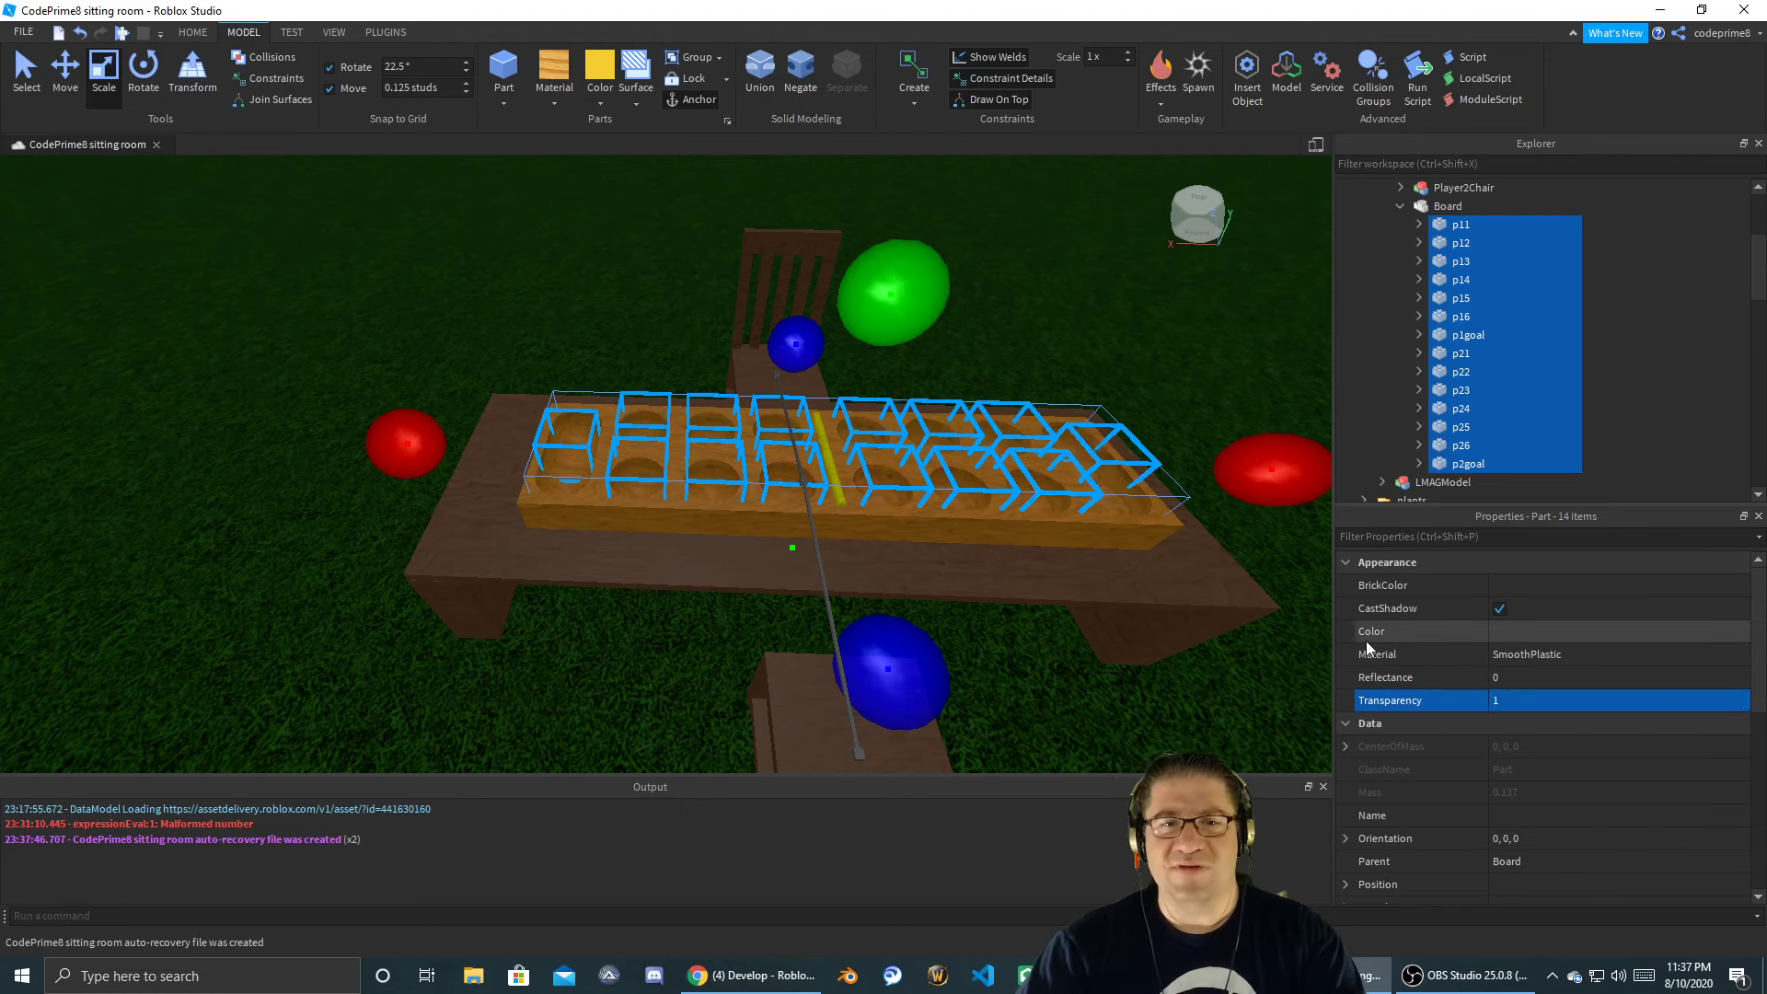
- Start a play test and walk the character to the Mancala Table, seating it in a chair
key("F5")
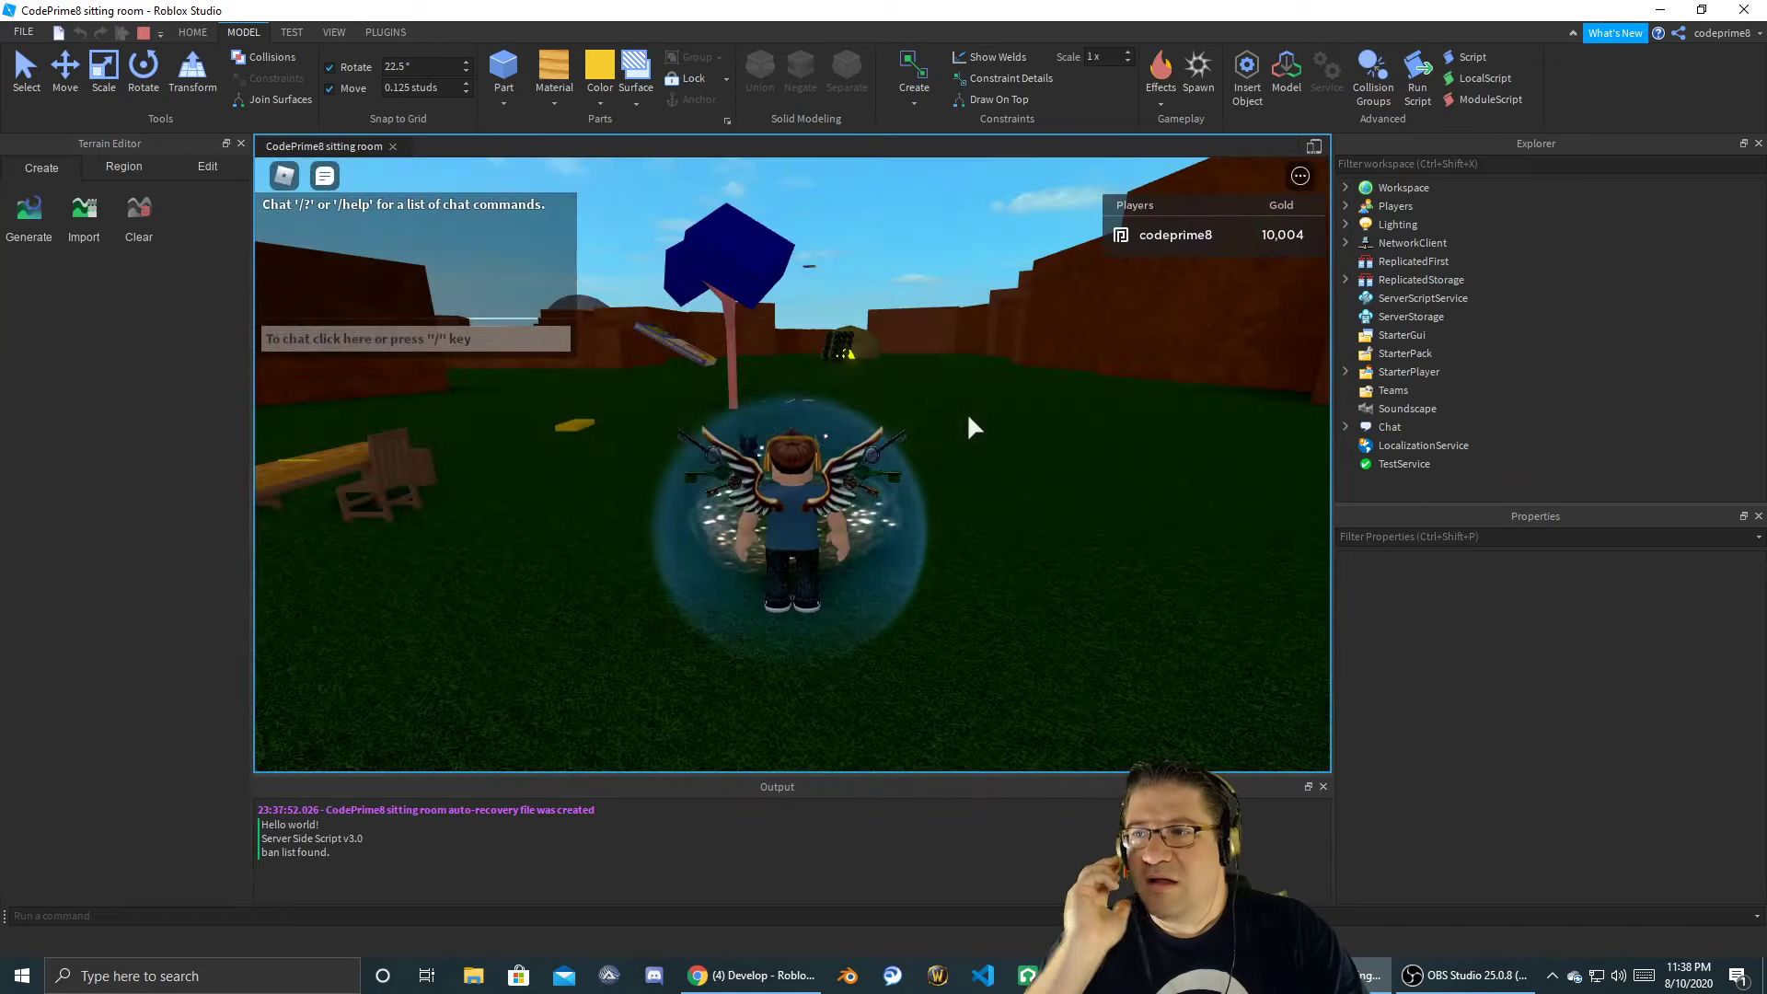
left_click(1765, 382)
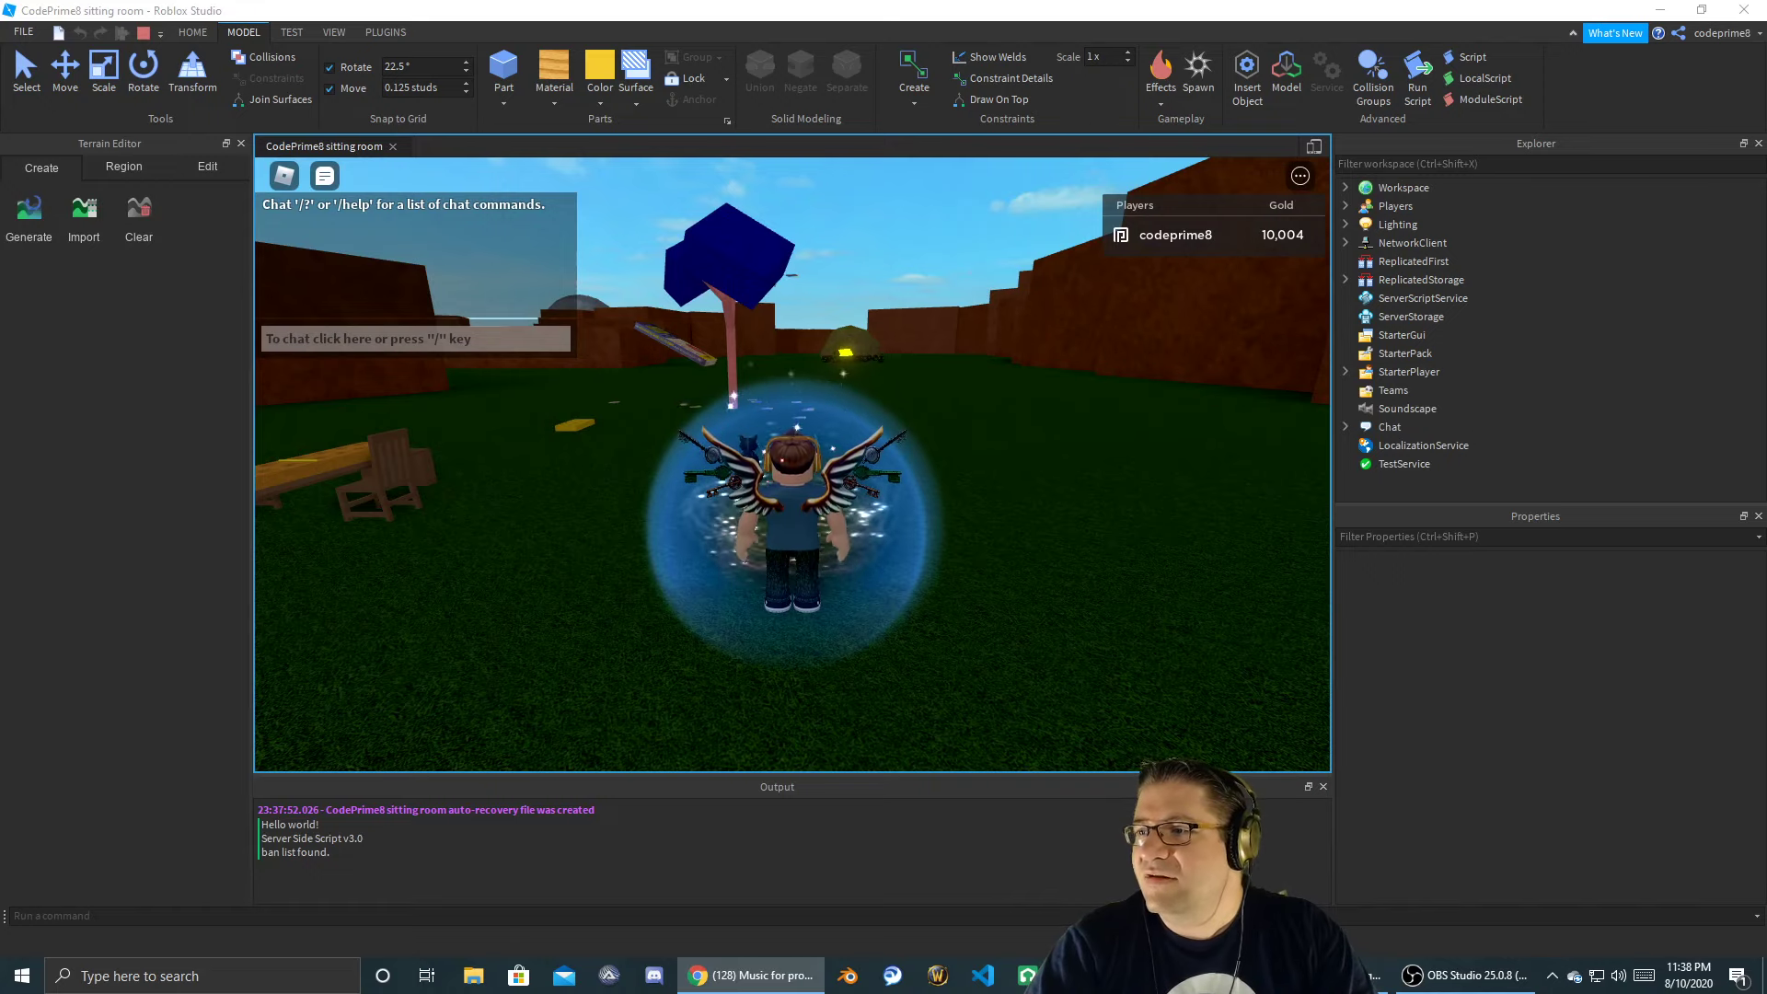
left_click(966, 400)
scroll(792, 465, "up", 8)
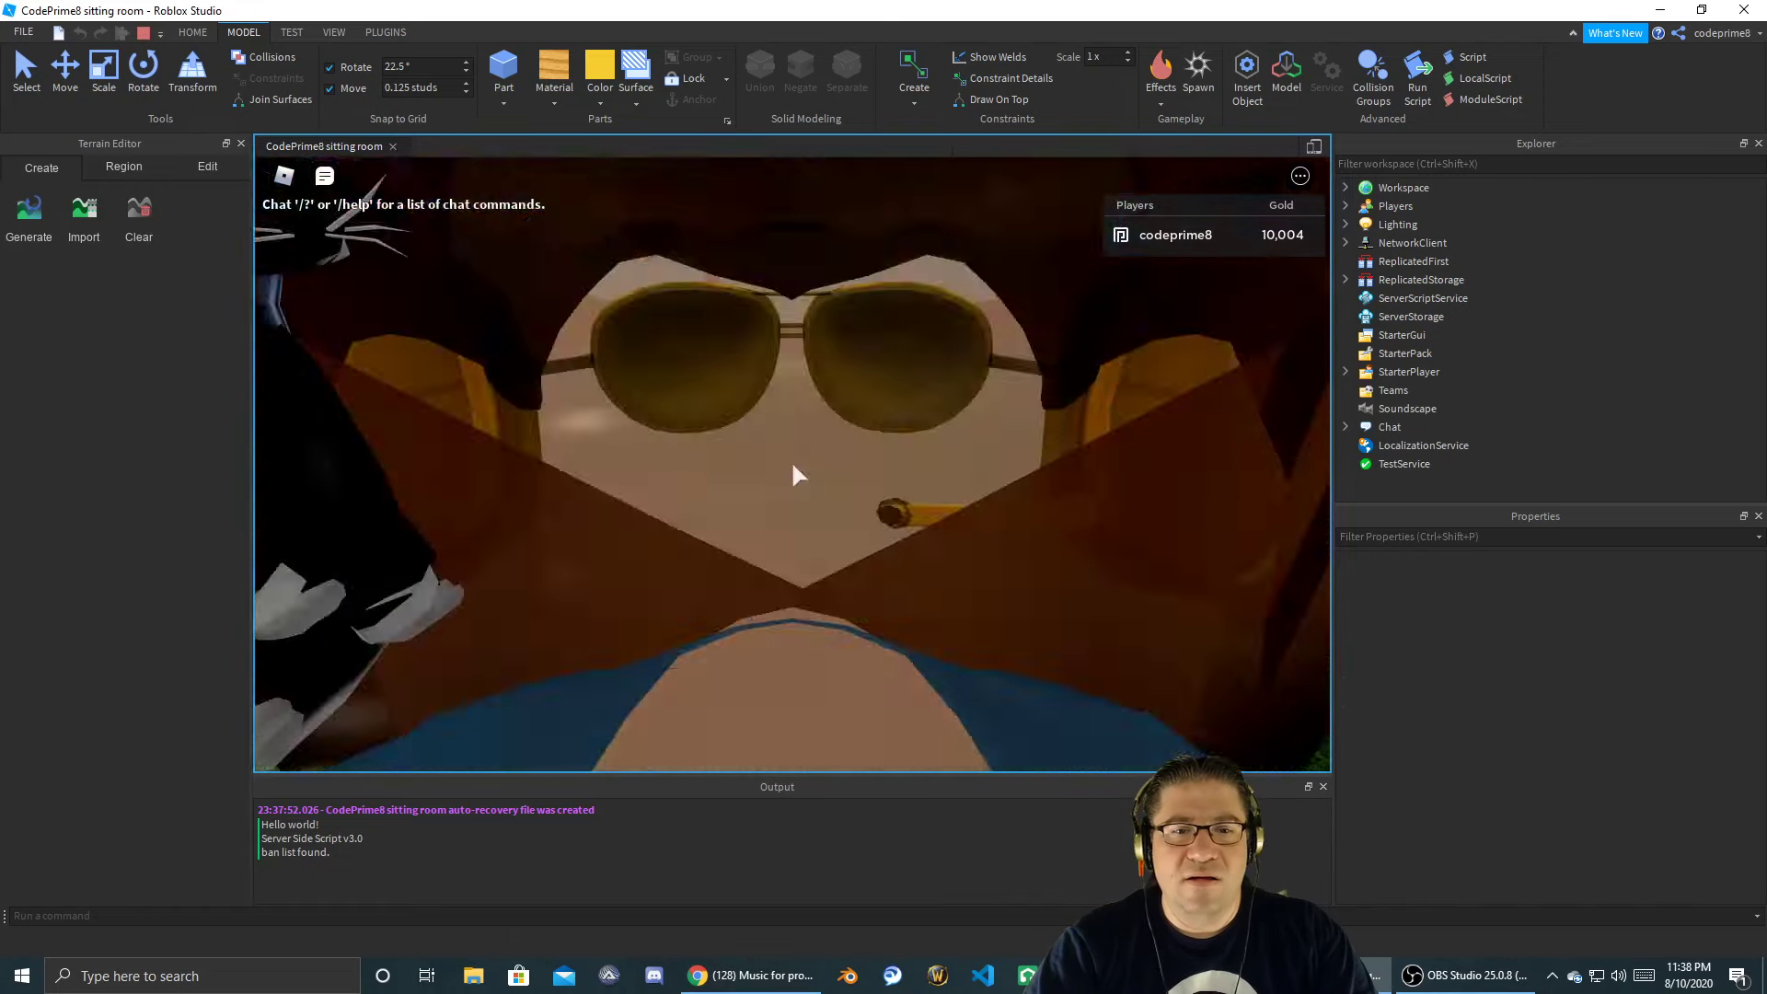
key("w")
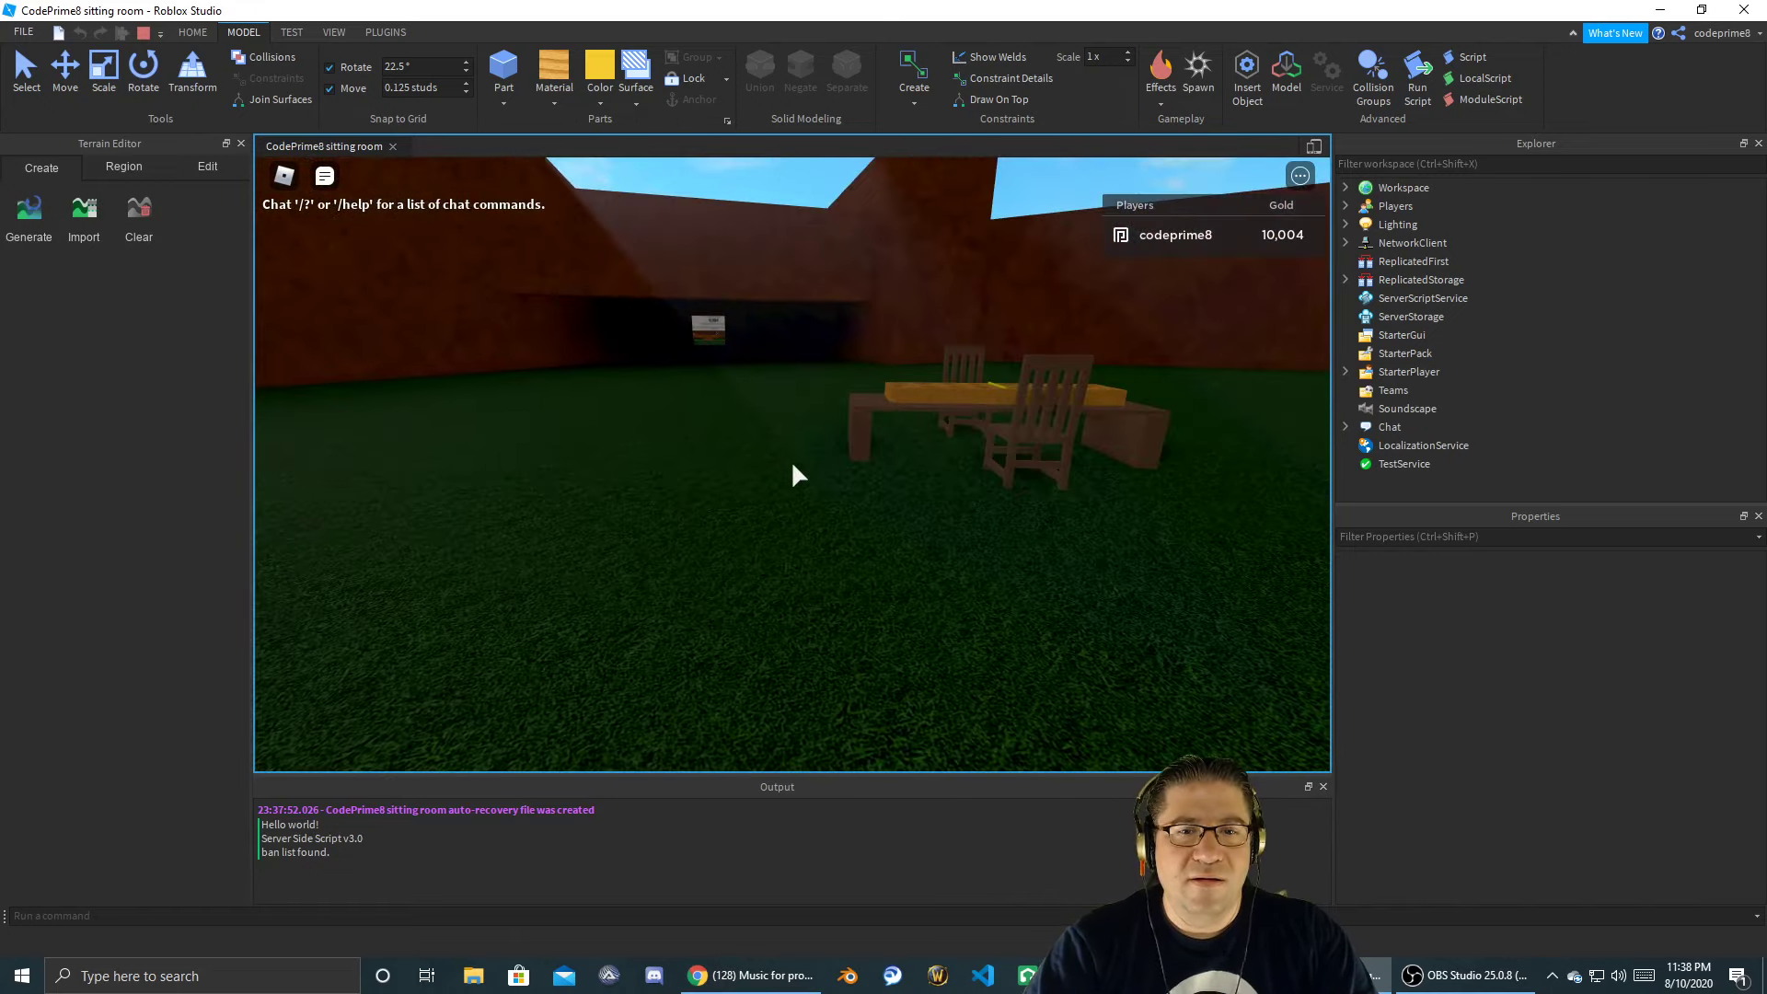
key("w")
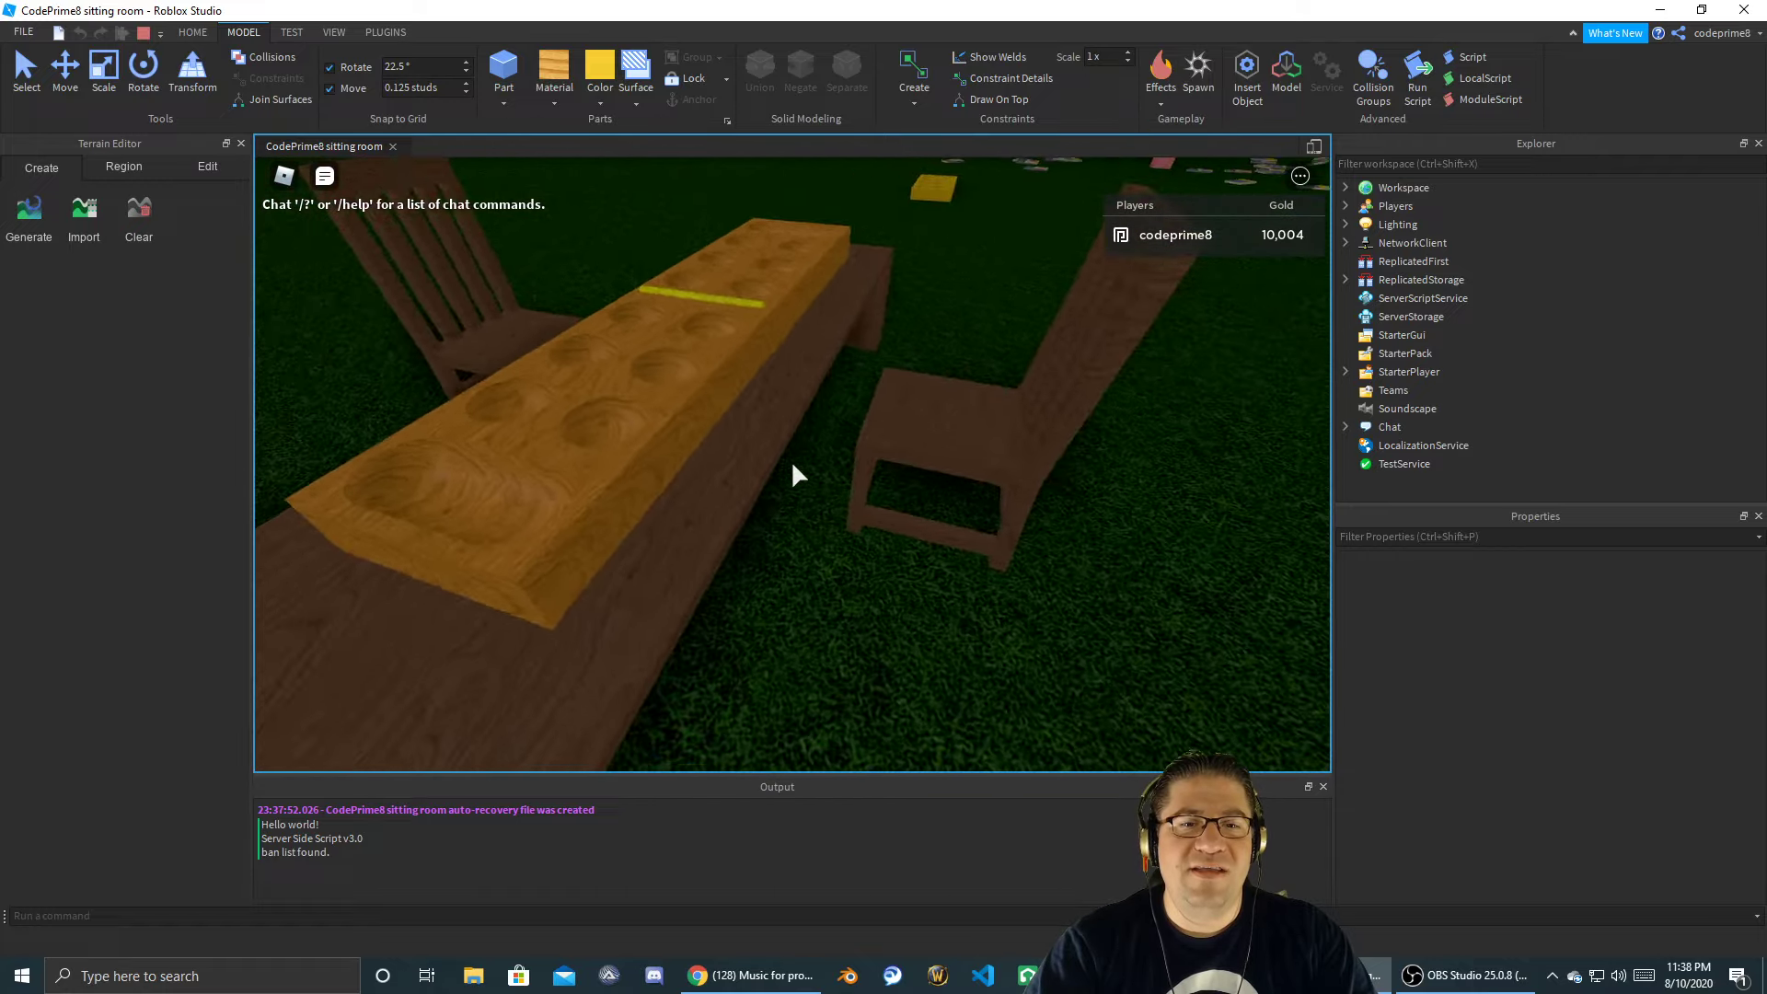
key("w")
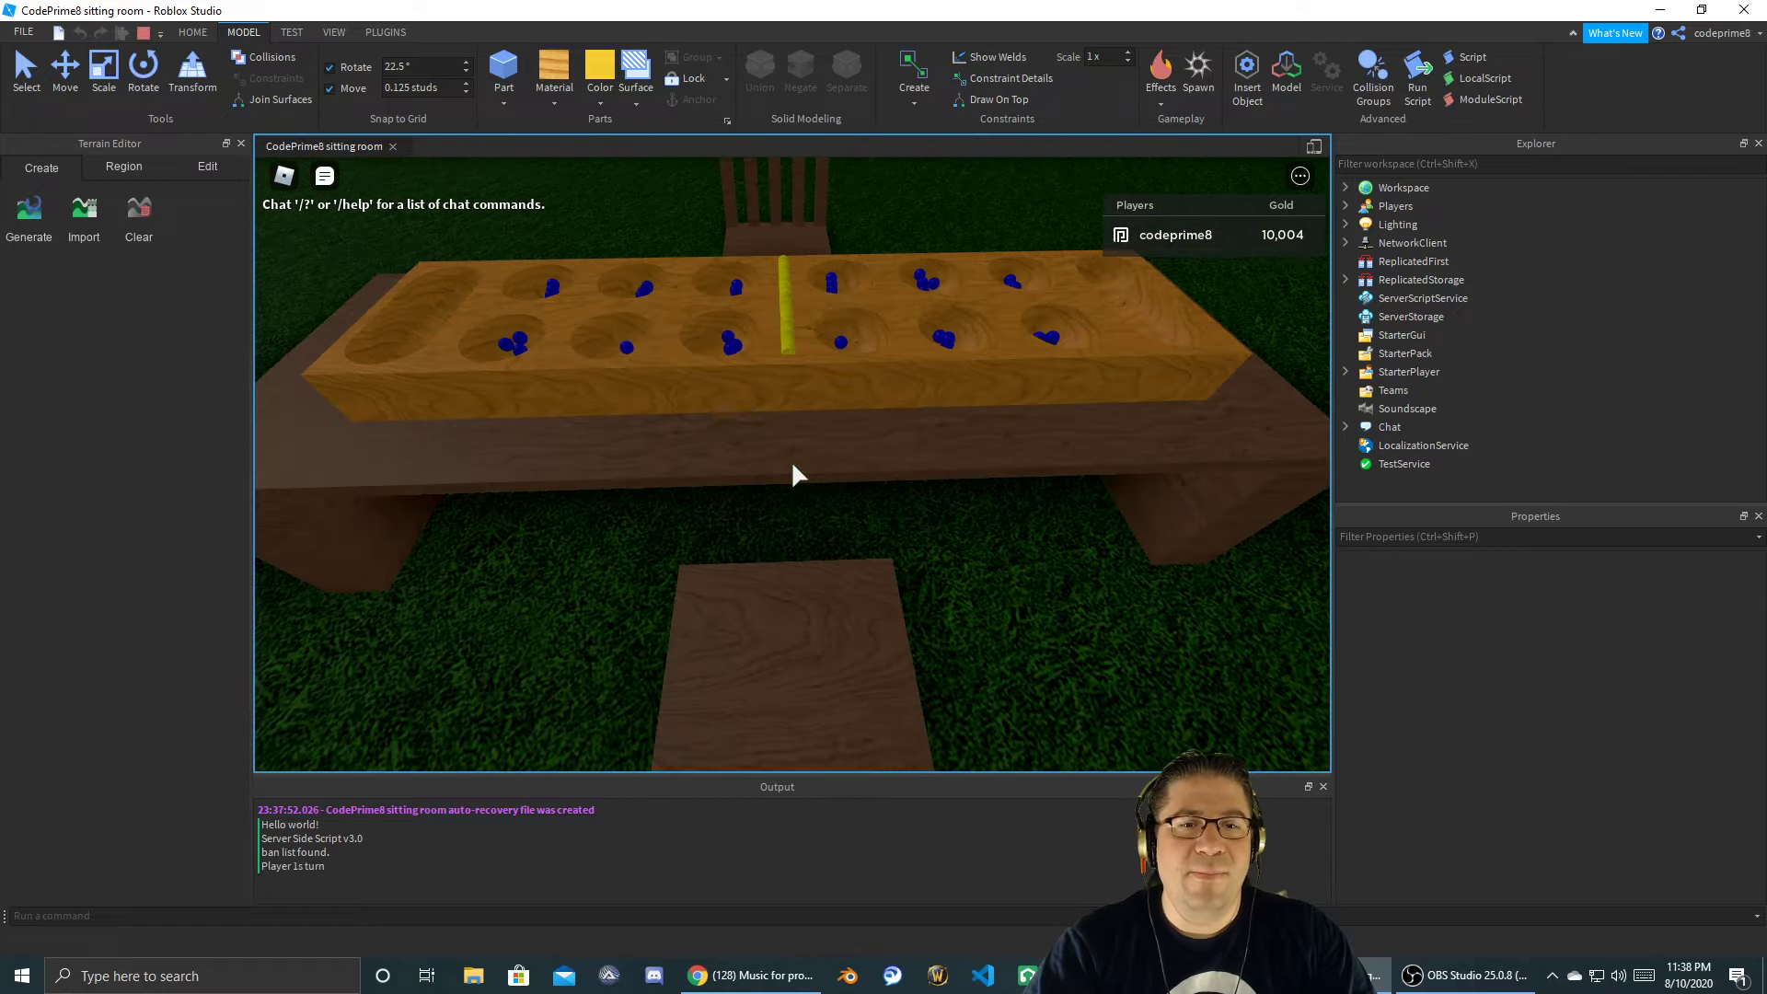
- Examine the mancala board and its beads from several angles while seated, and get the character up from the chair
scroll(793, 464, "down", 4)
right_click_drag(793, 464, 793, 464)
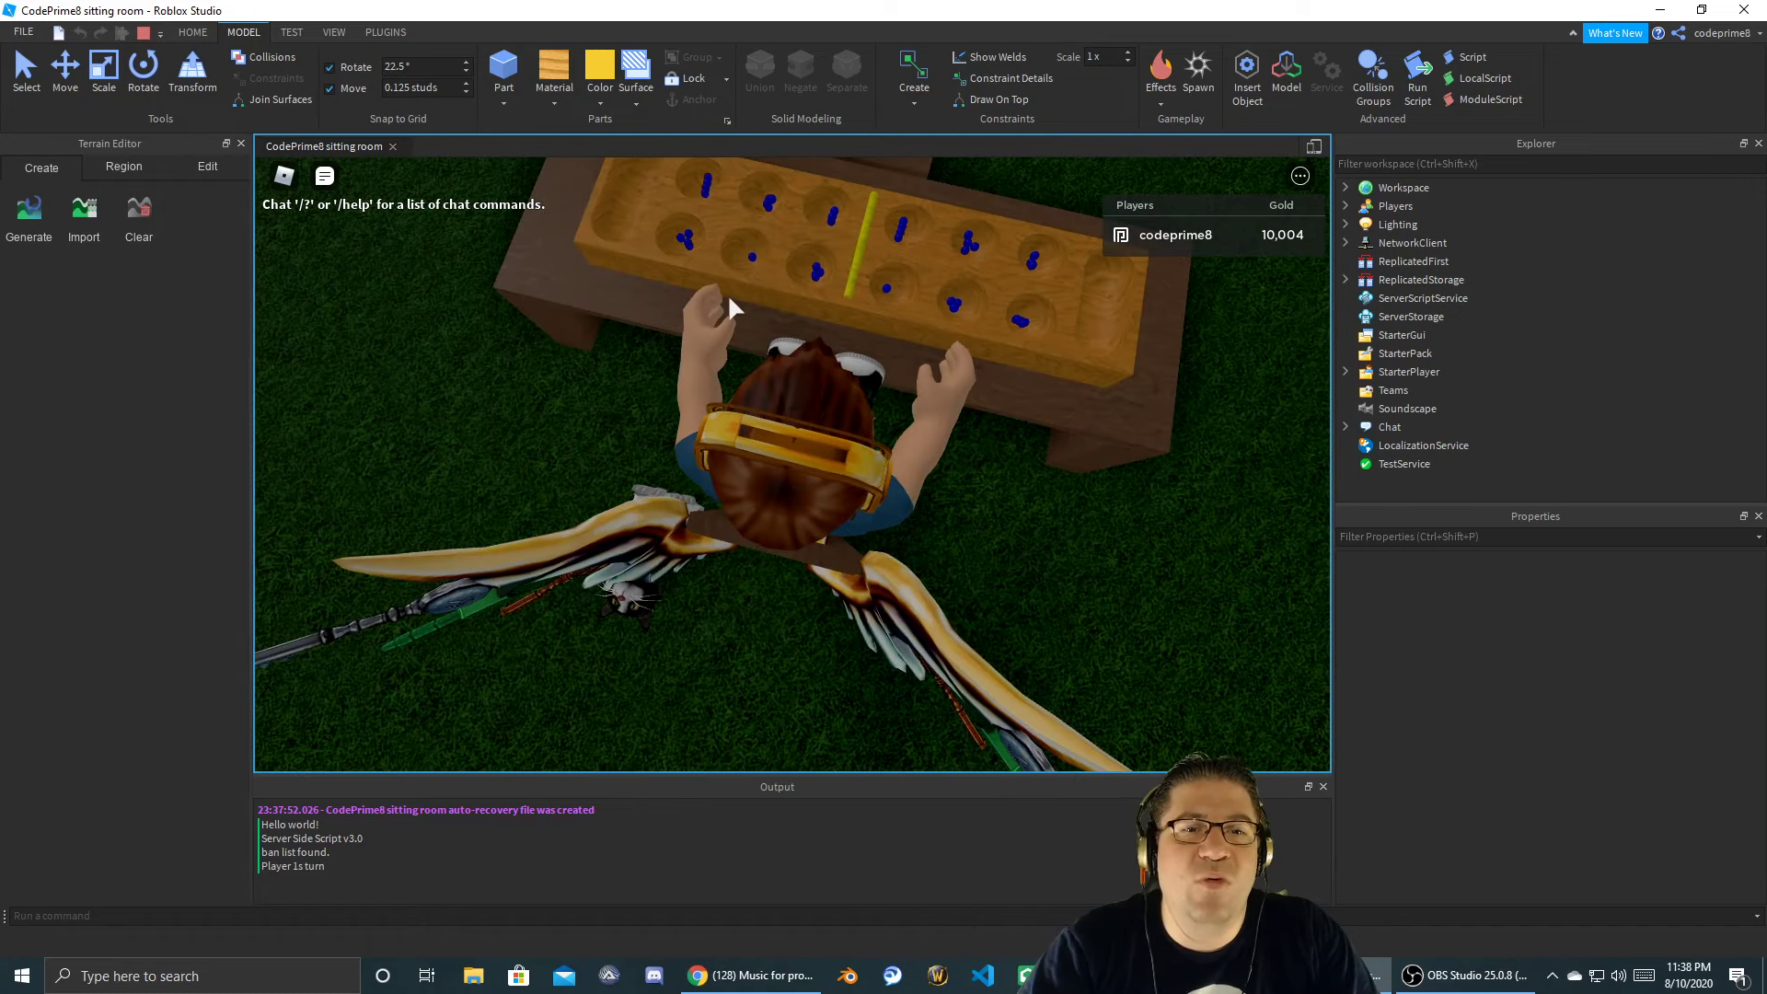
right_click_drag(727, 294, 728, 294)
right_click_drag(638, 559, 639, 560)
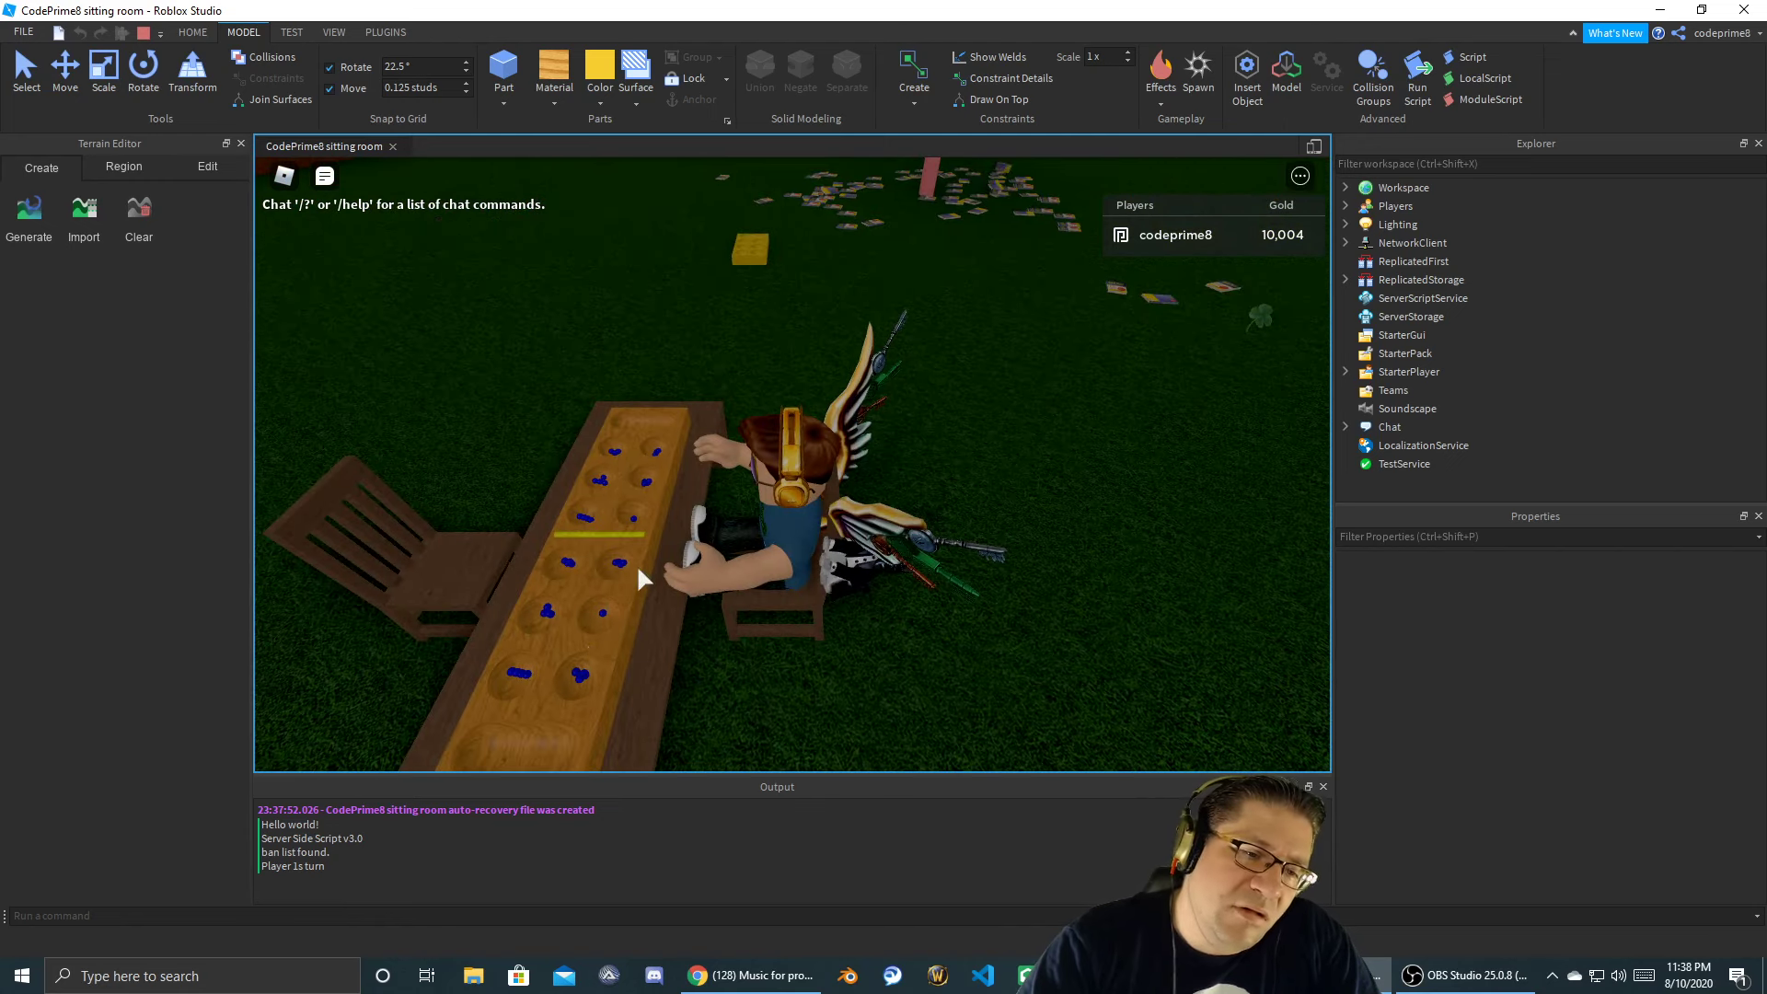
right_click_drag(604, 624, 604, 624)
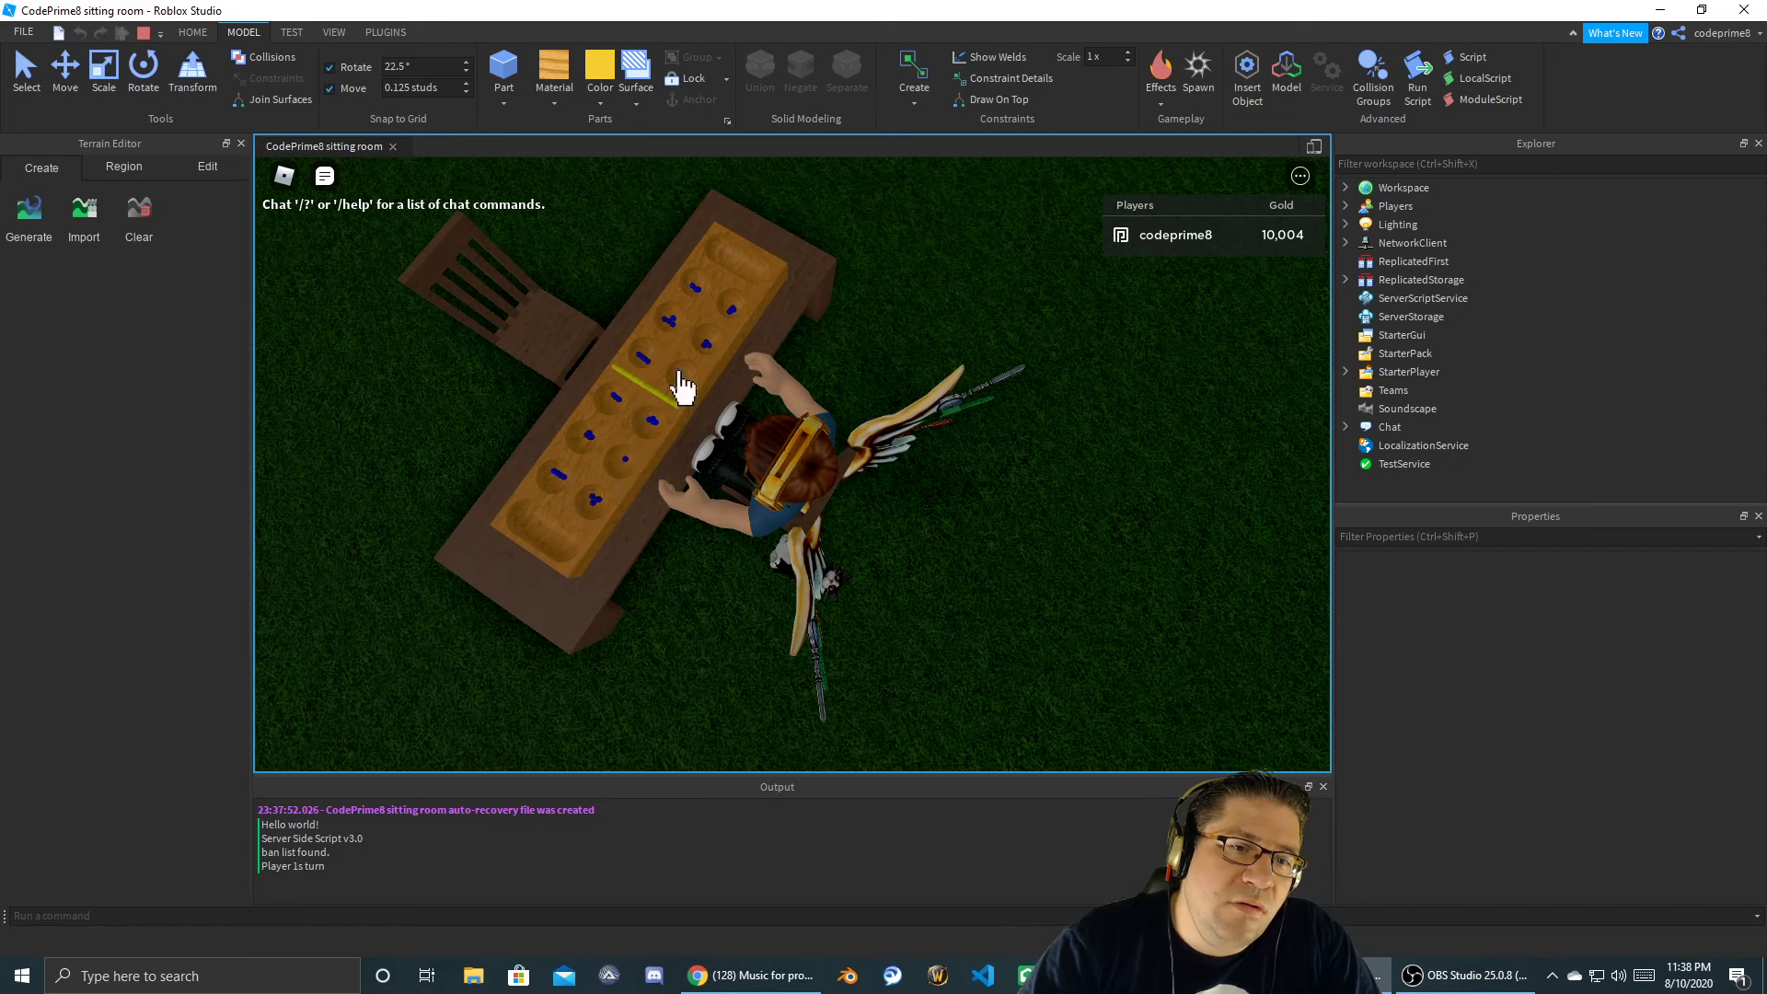
right_click_drag(633, 477, 626, 469)
key("space")
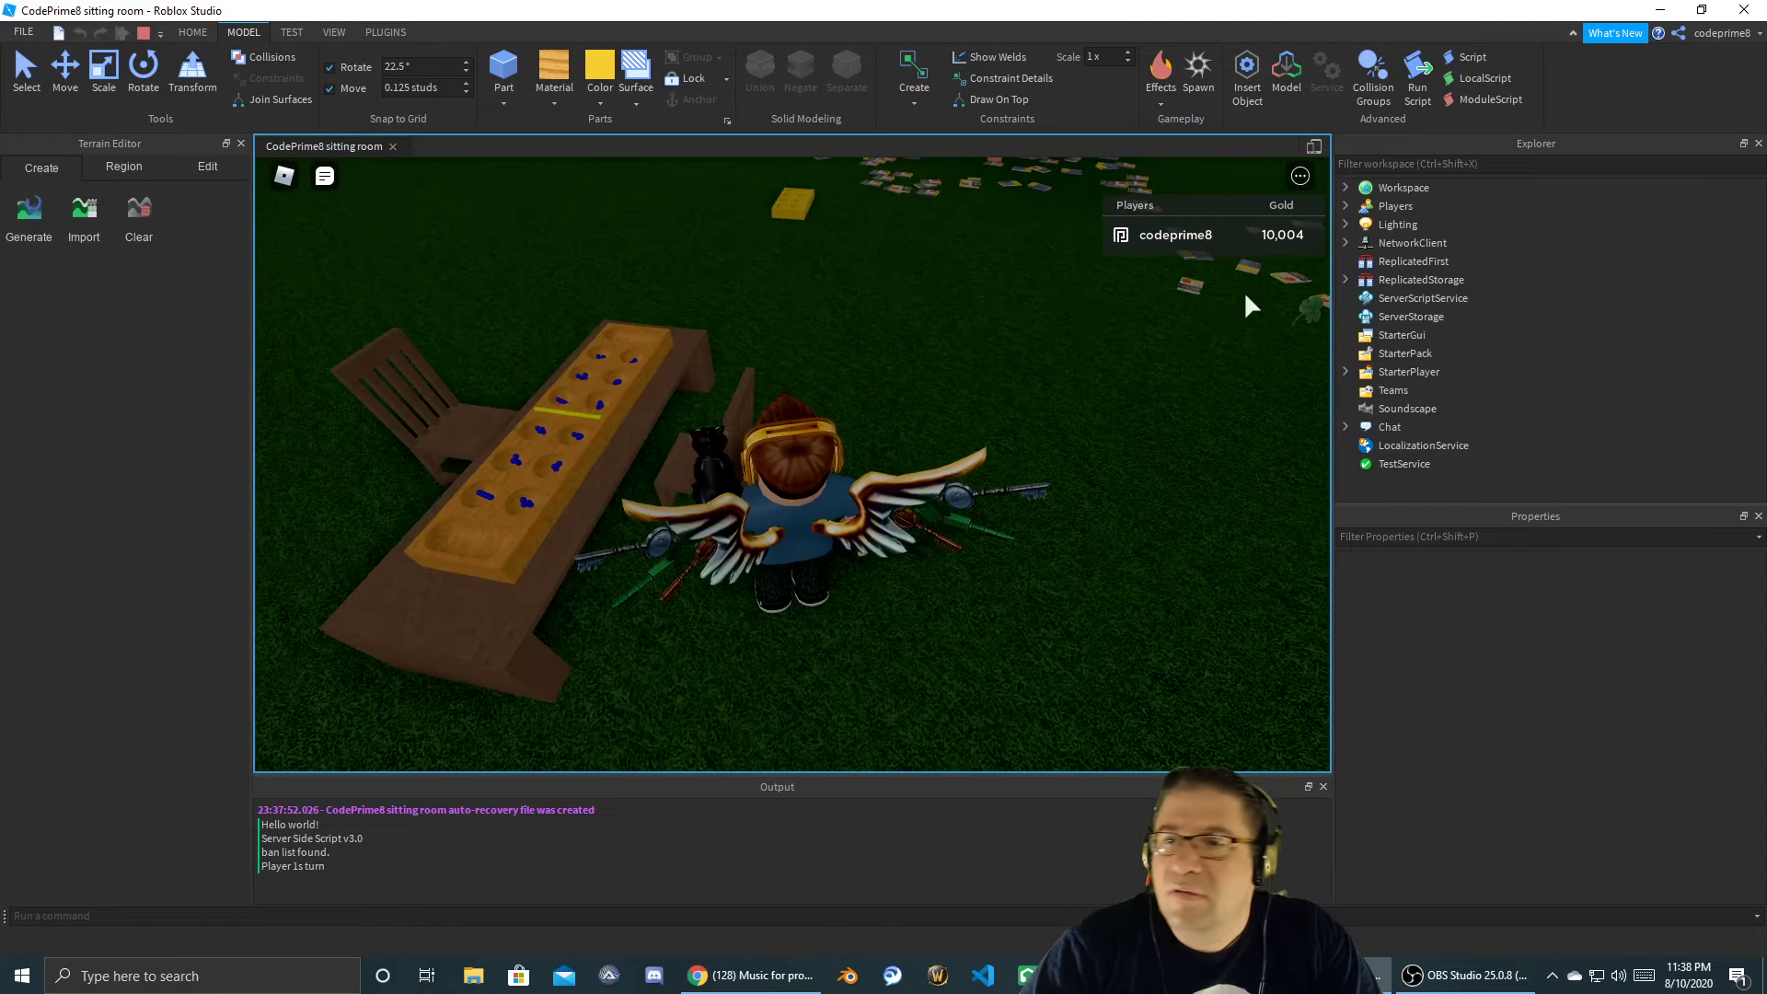
- Inspect the running game's Board inside Mancala Table in the WorkingWith folder, listing its pit parts and selecting p12
left_click(1346, 188)
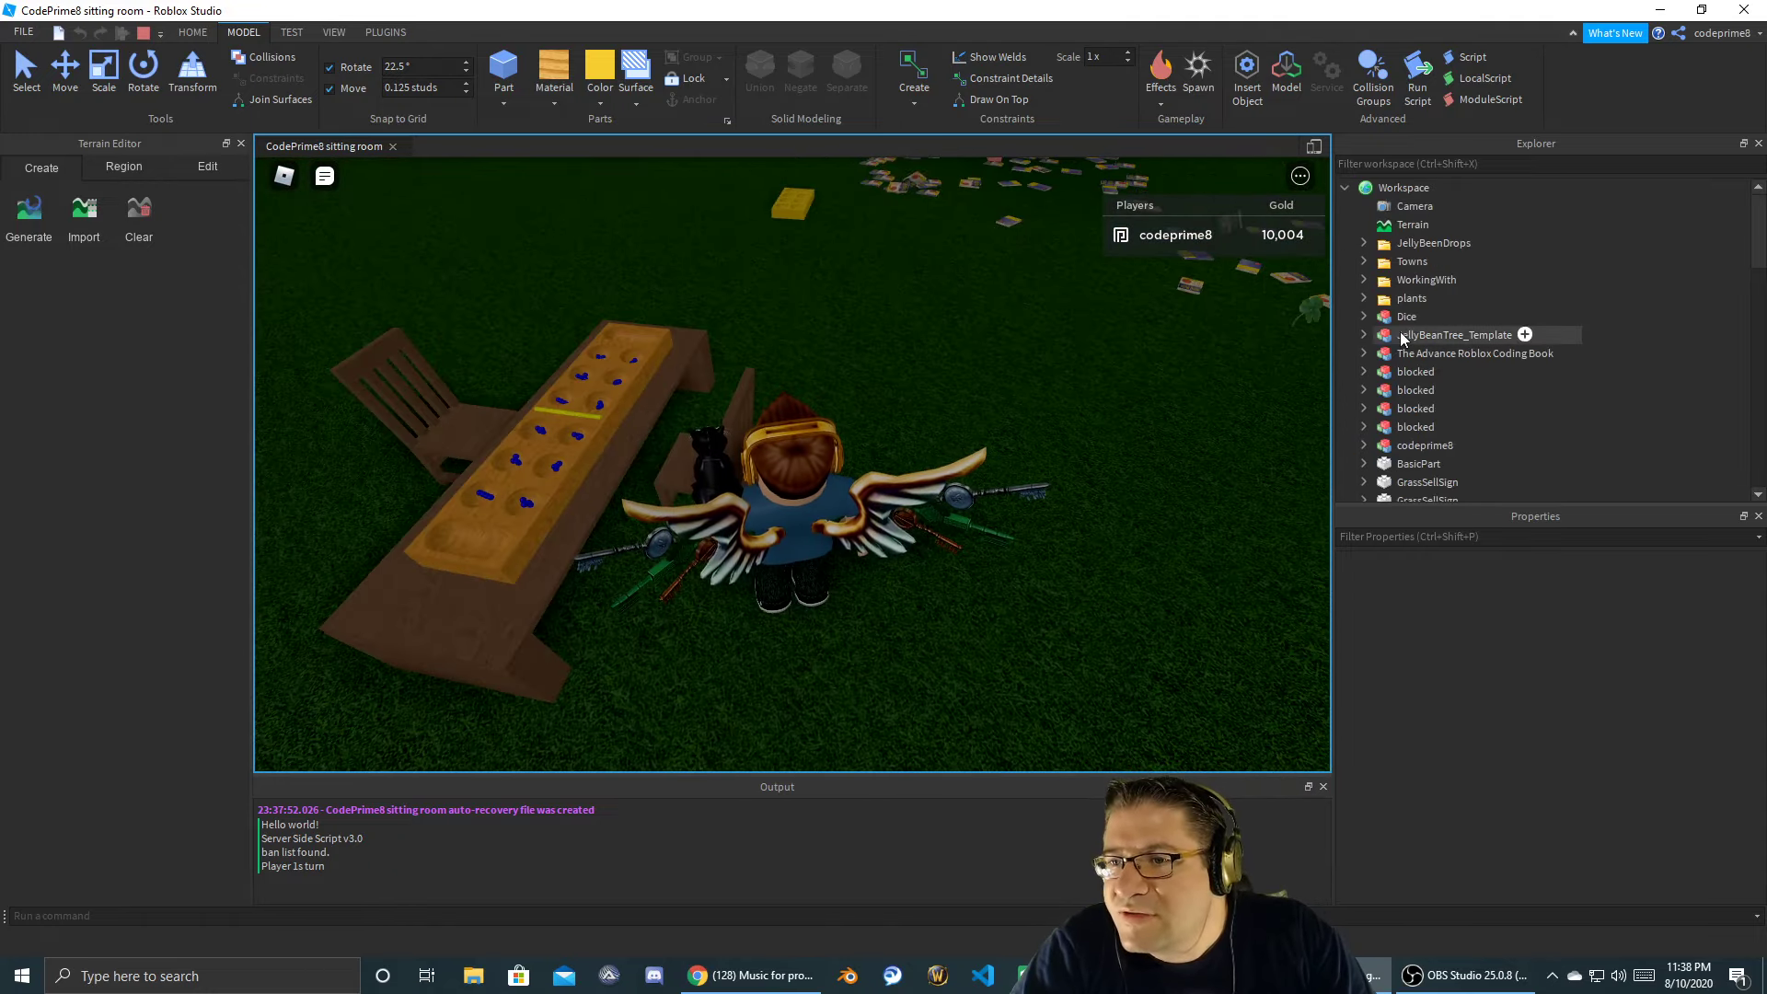
left_click(1363, 281)
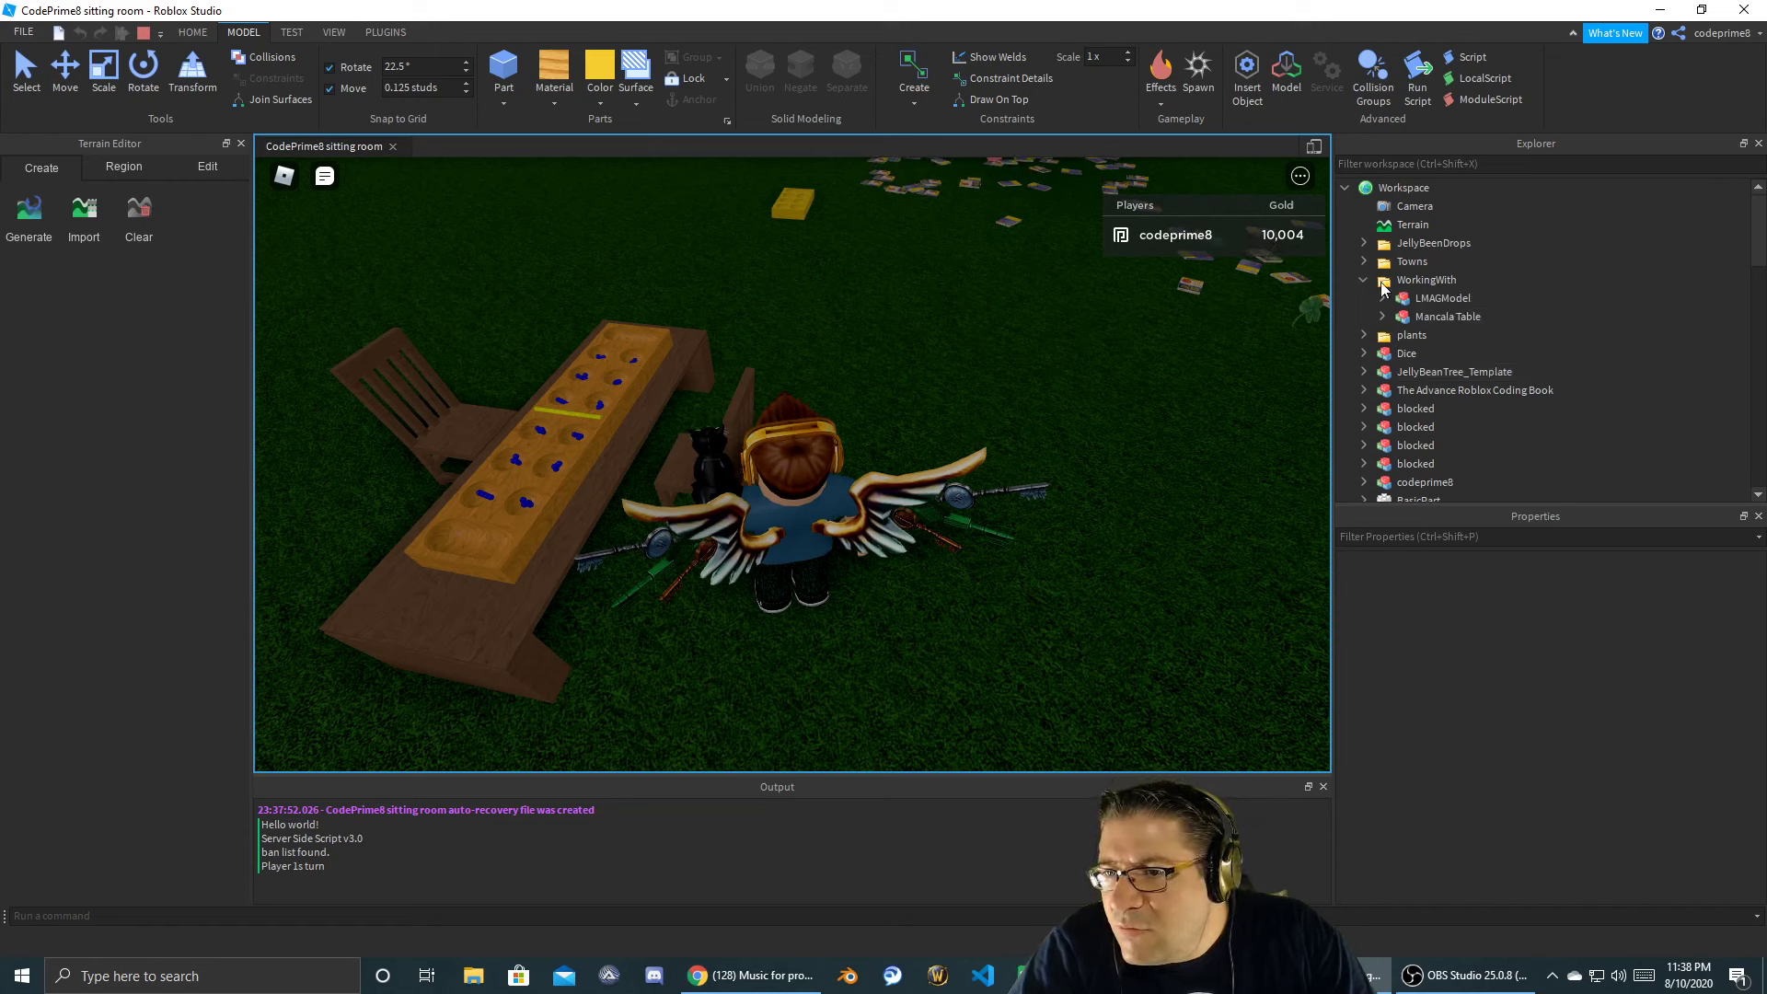
left_click(1382, 317)
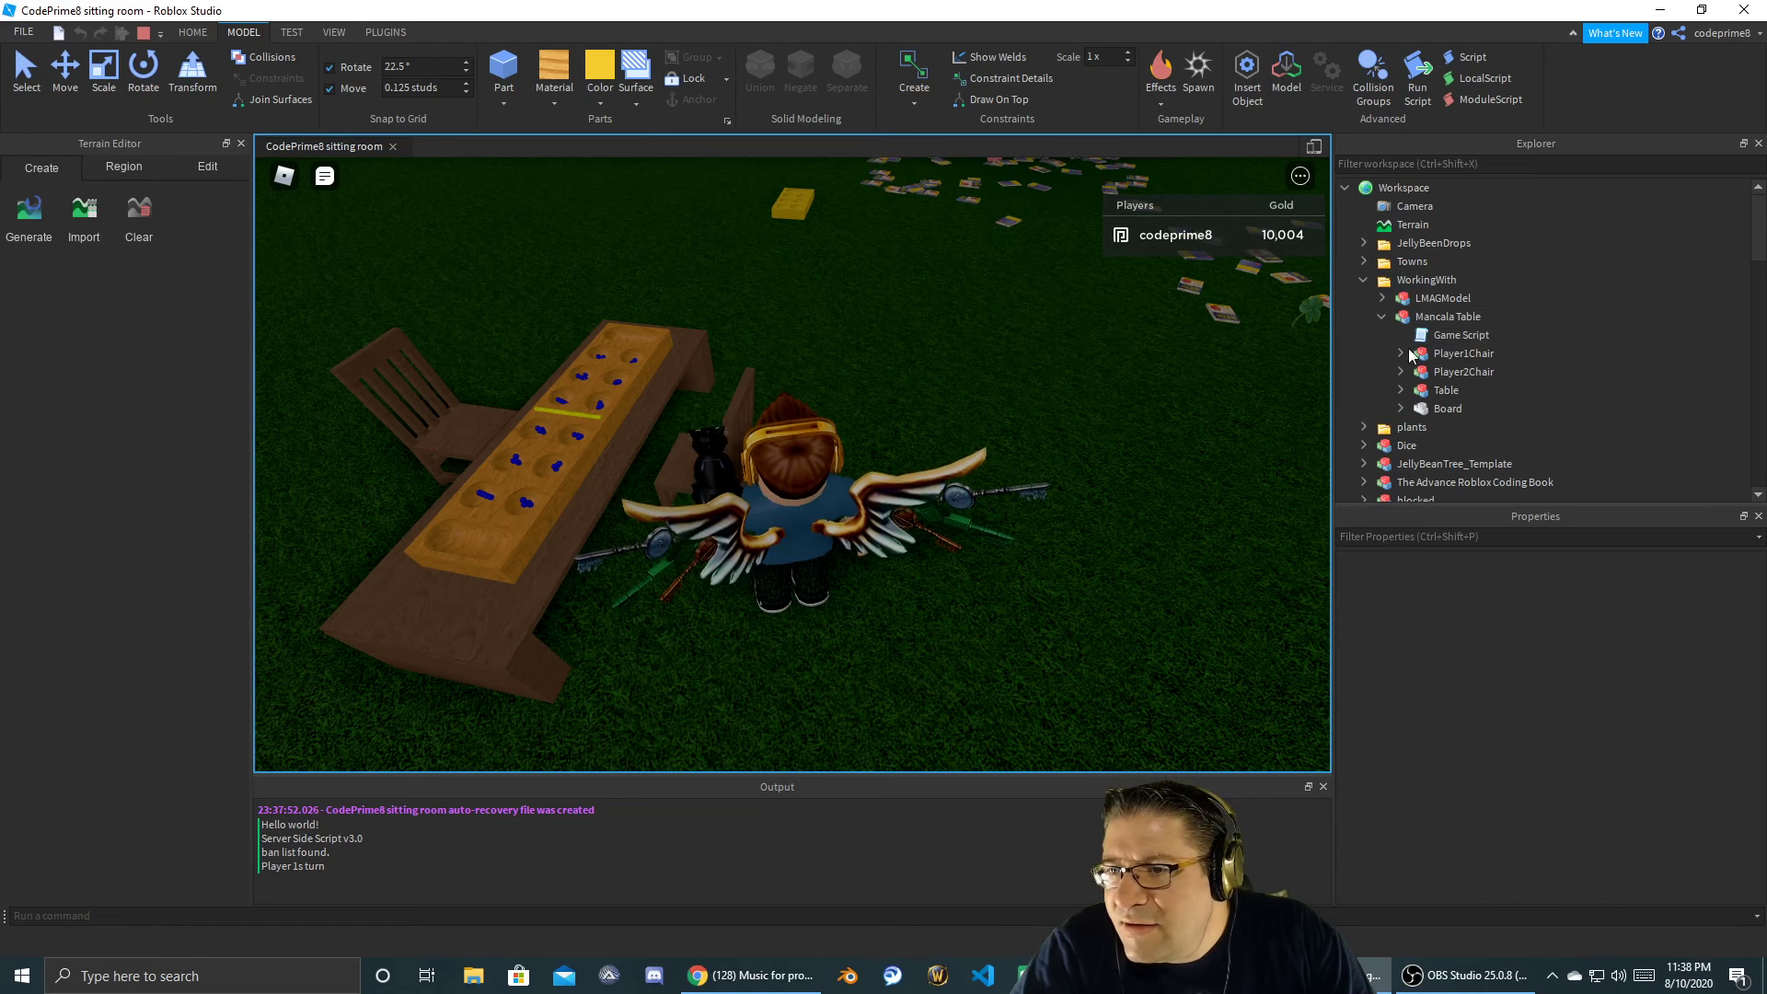
left_click(1433, 409)
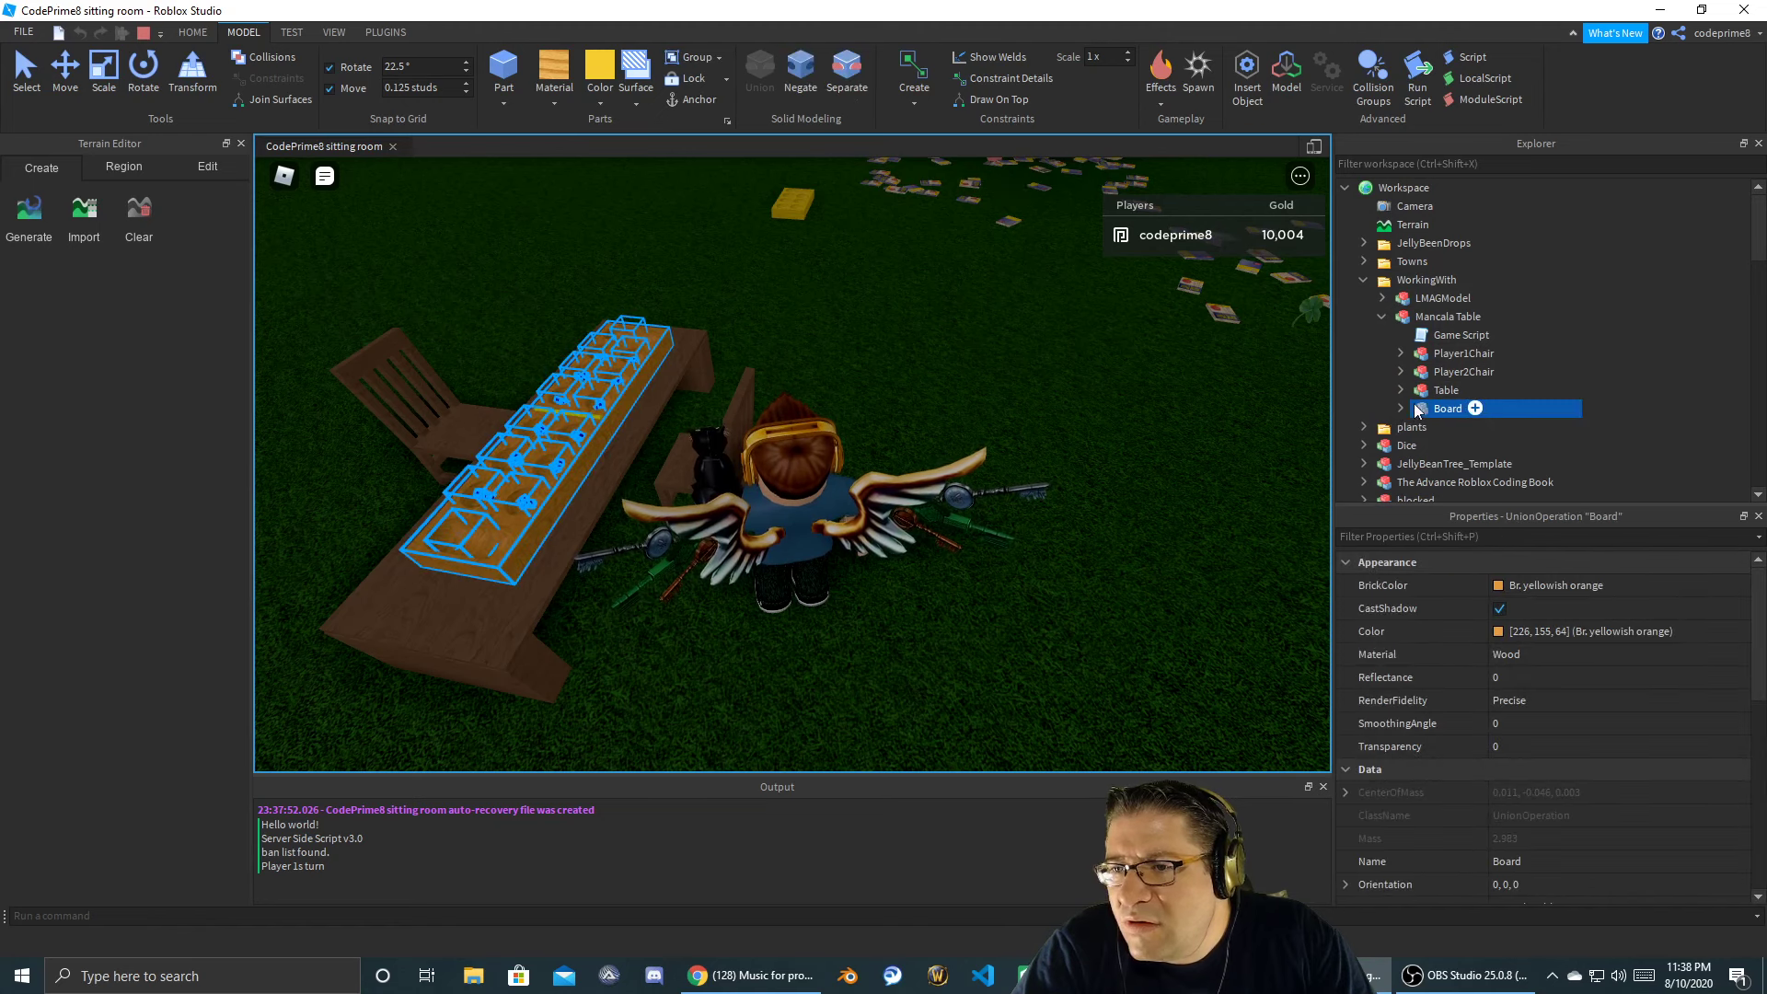
right_click_drag(1051, 407, 1051, 407)
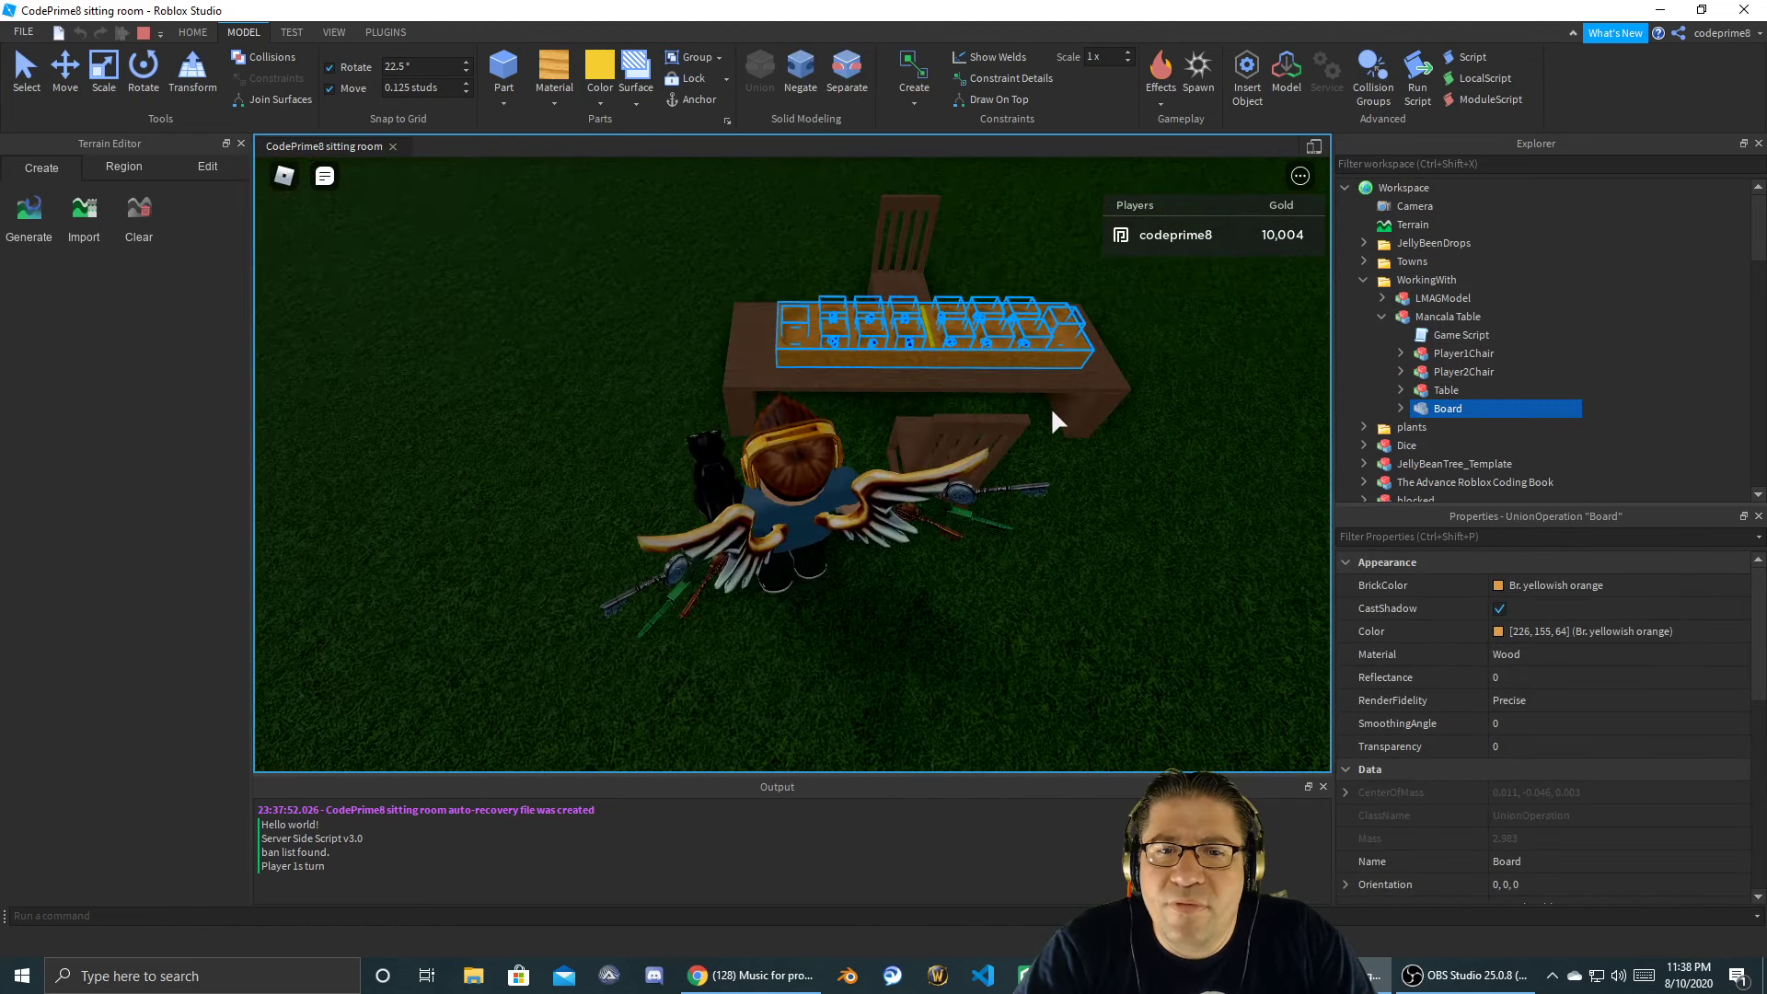
left_click(1401, 408)
left_click(1445, 445)
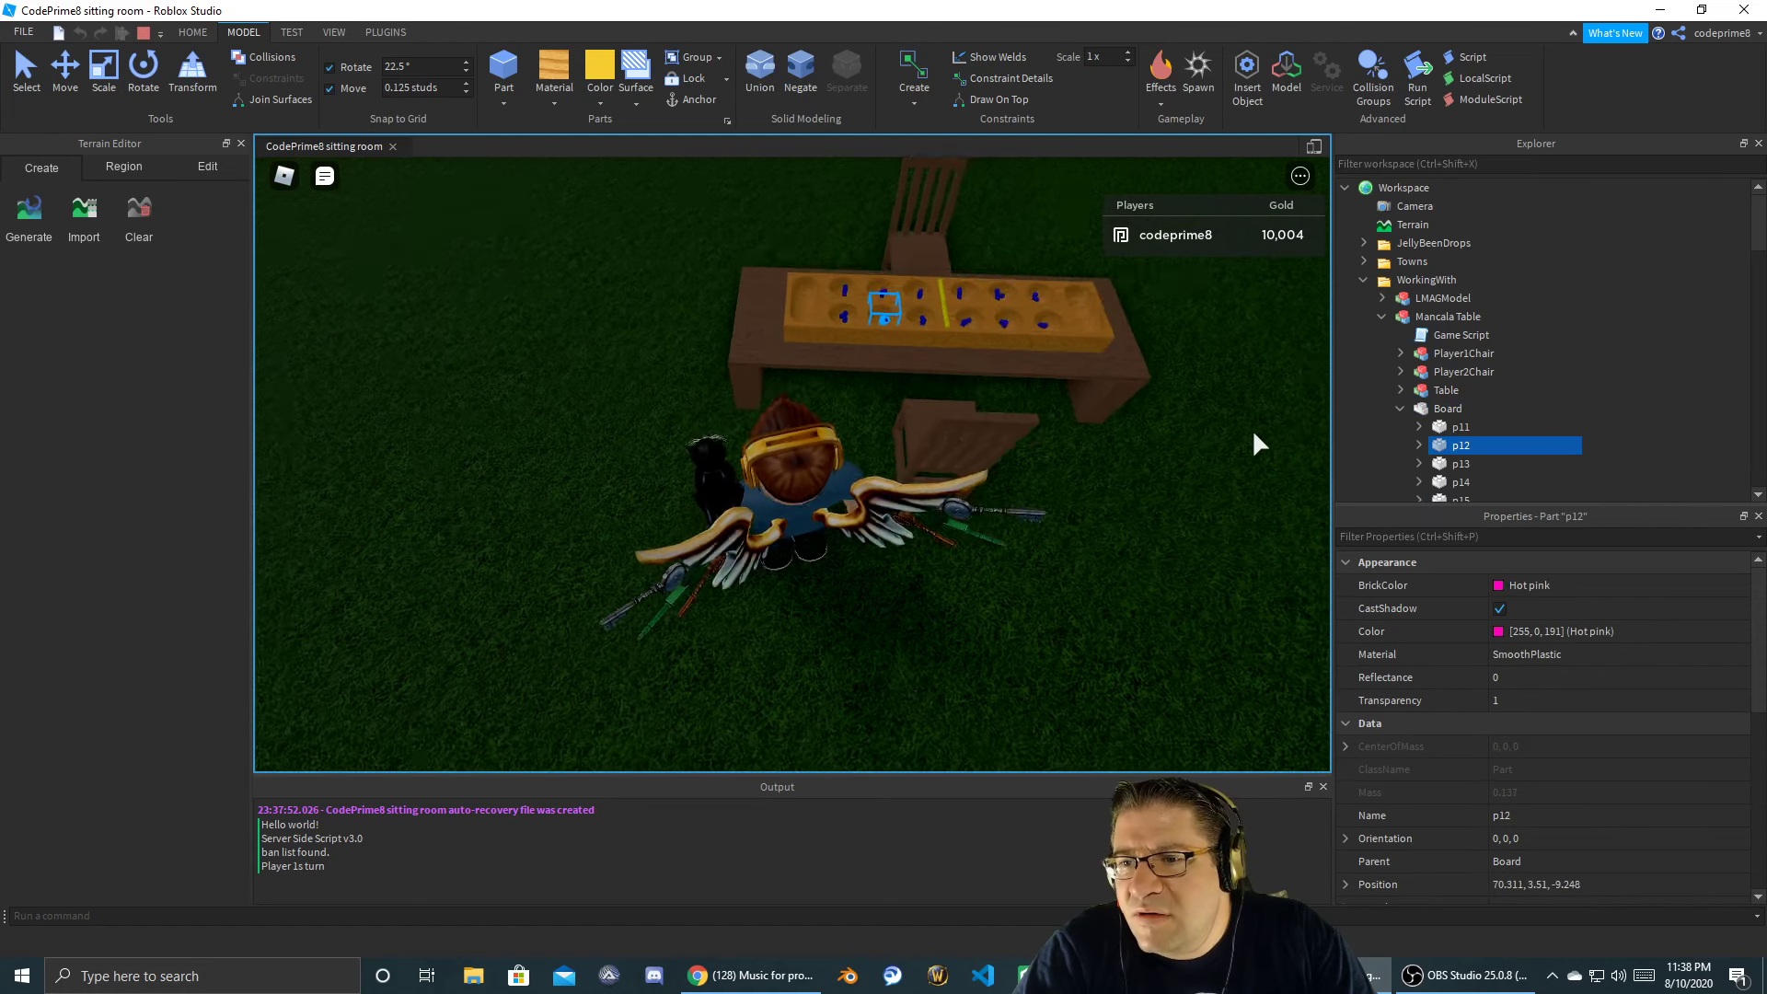
- Inspect the ClickDetector and bead parts contained in pit p12 of the running game's Board
scroll(1254, 434, "up", 5)
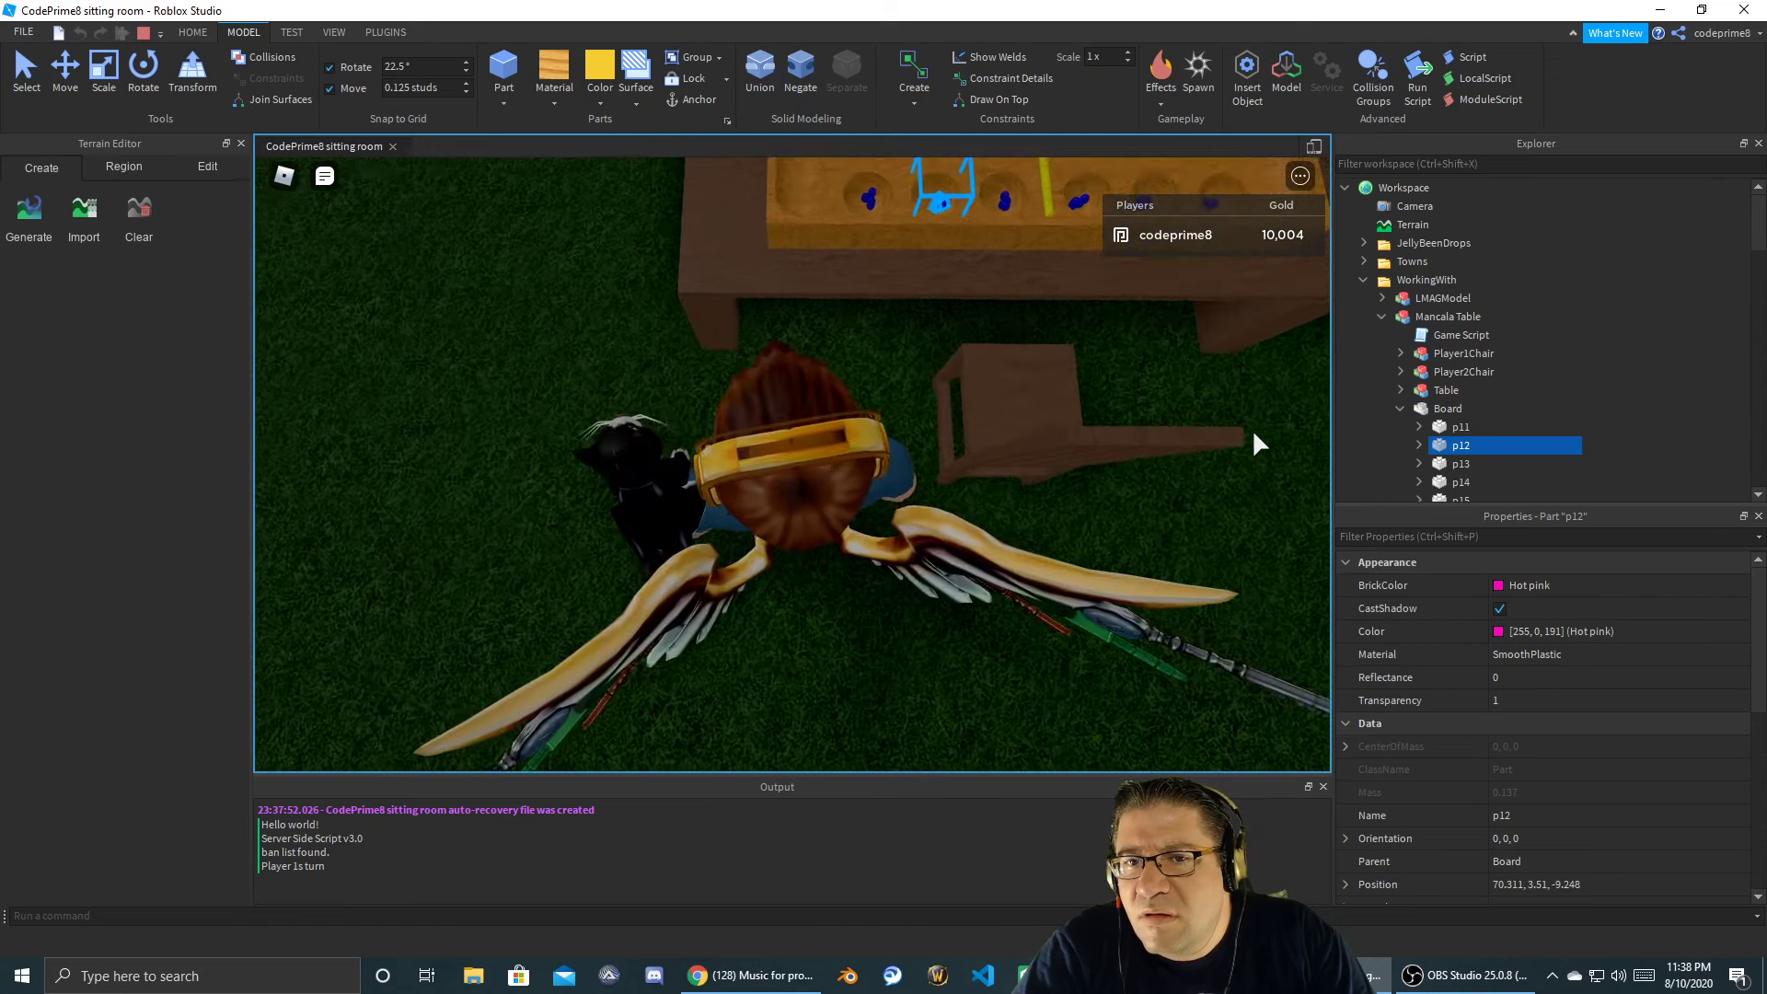
left_click(1420, 445)
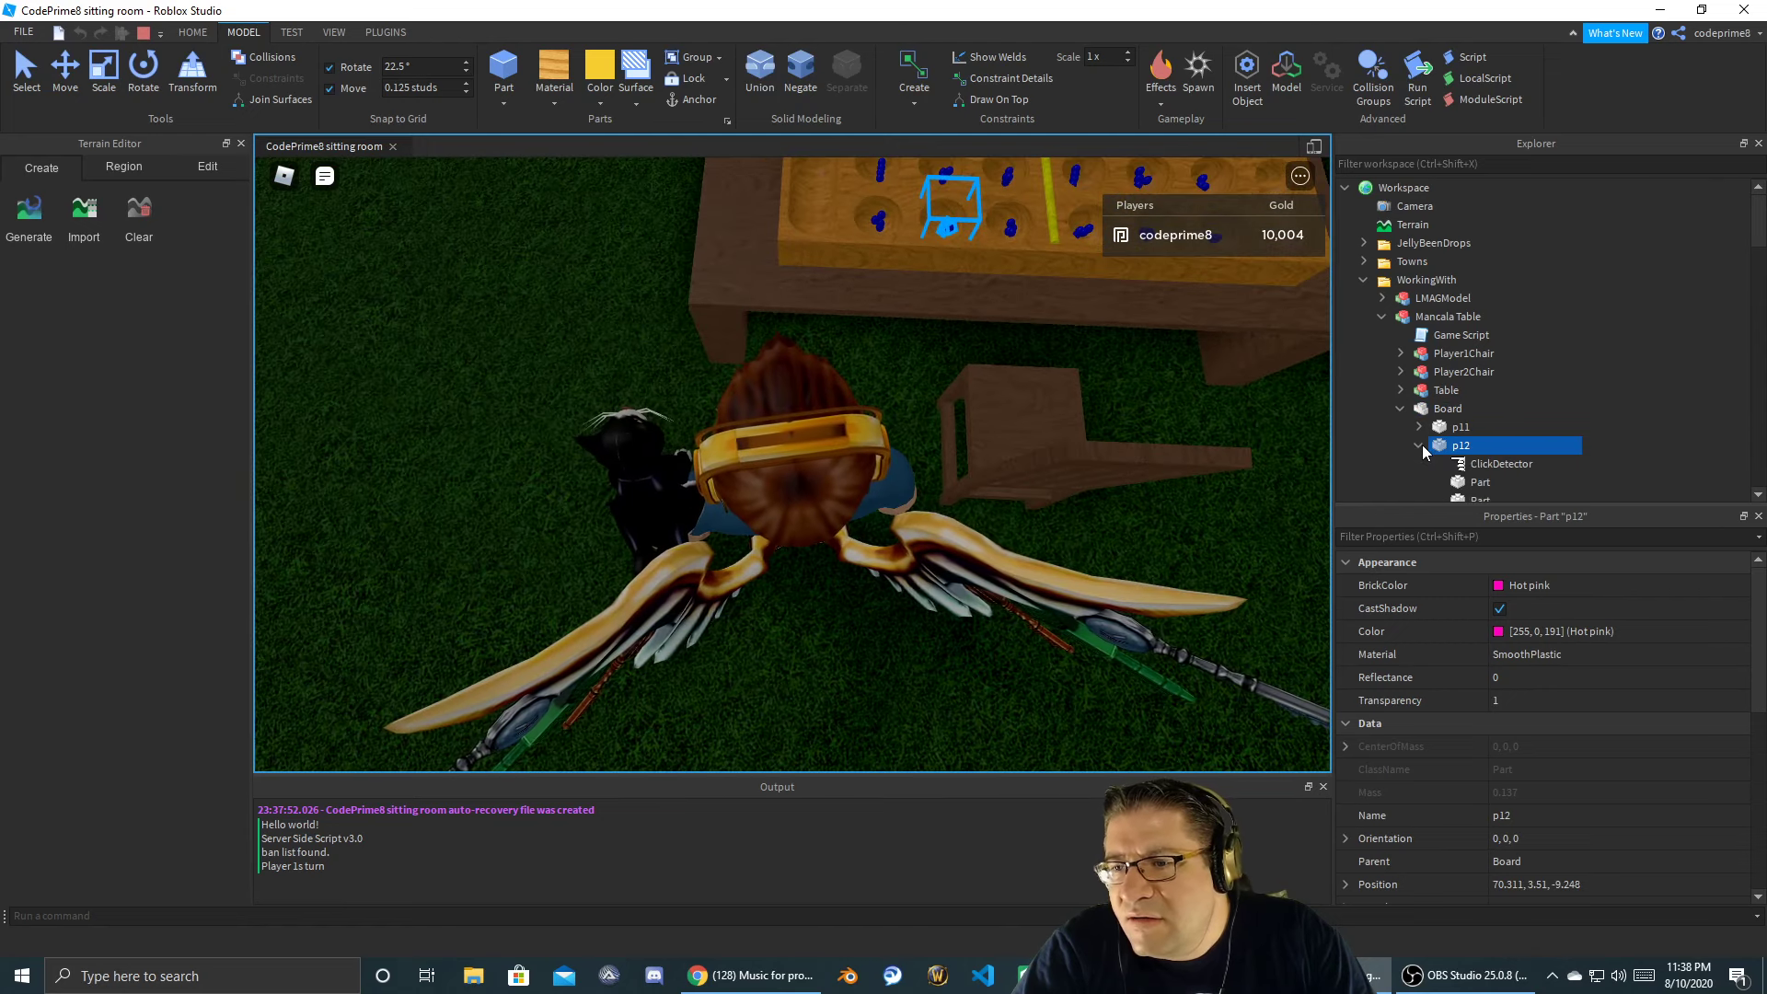
scroll(1472, 412, "down", 1)
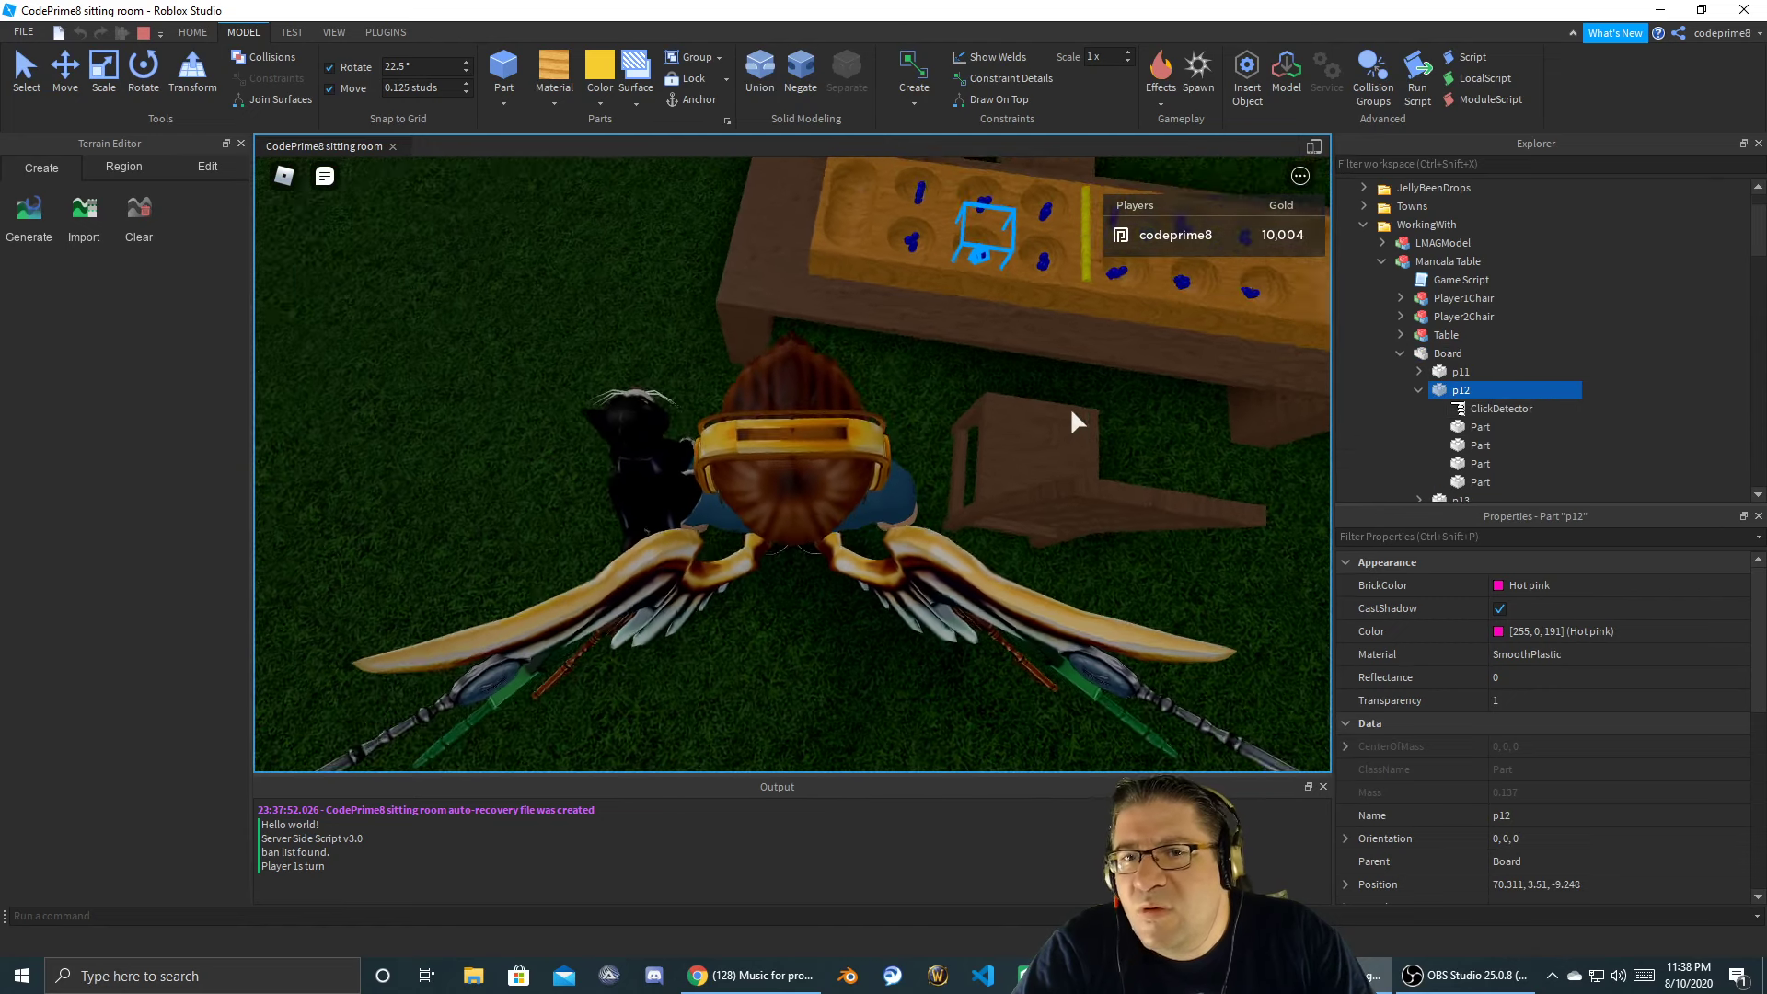
- Seat the character back at the Mancala Table, highlight the WorkingWith folder's extent, and end the play test
key("d")
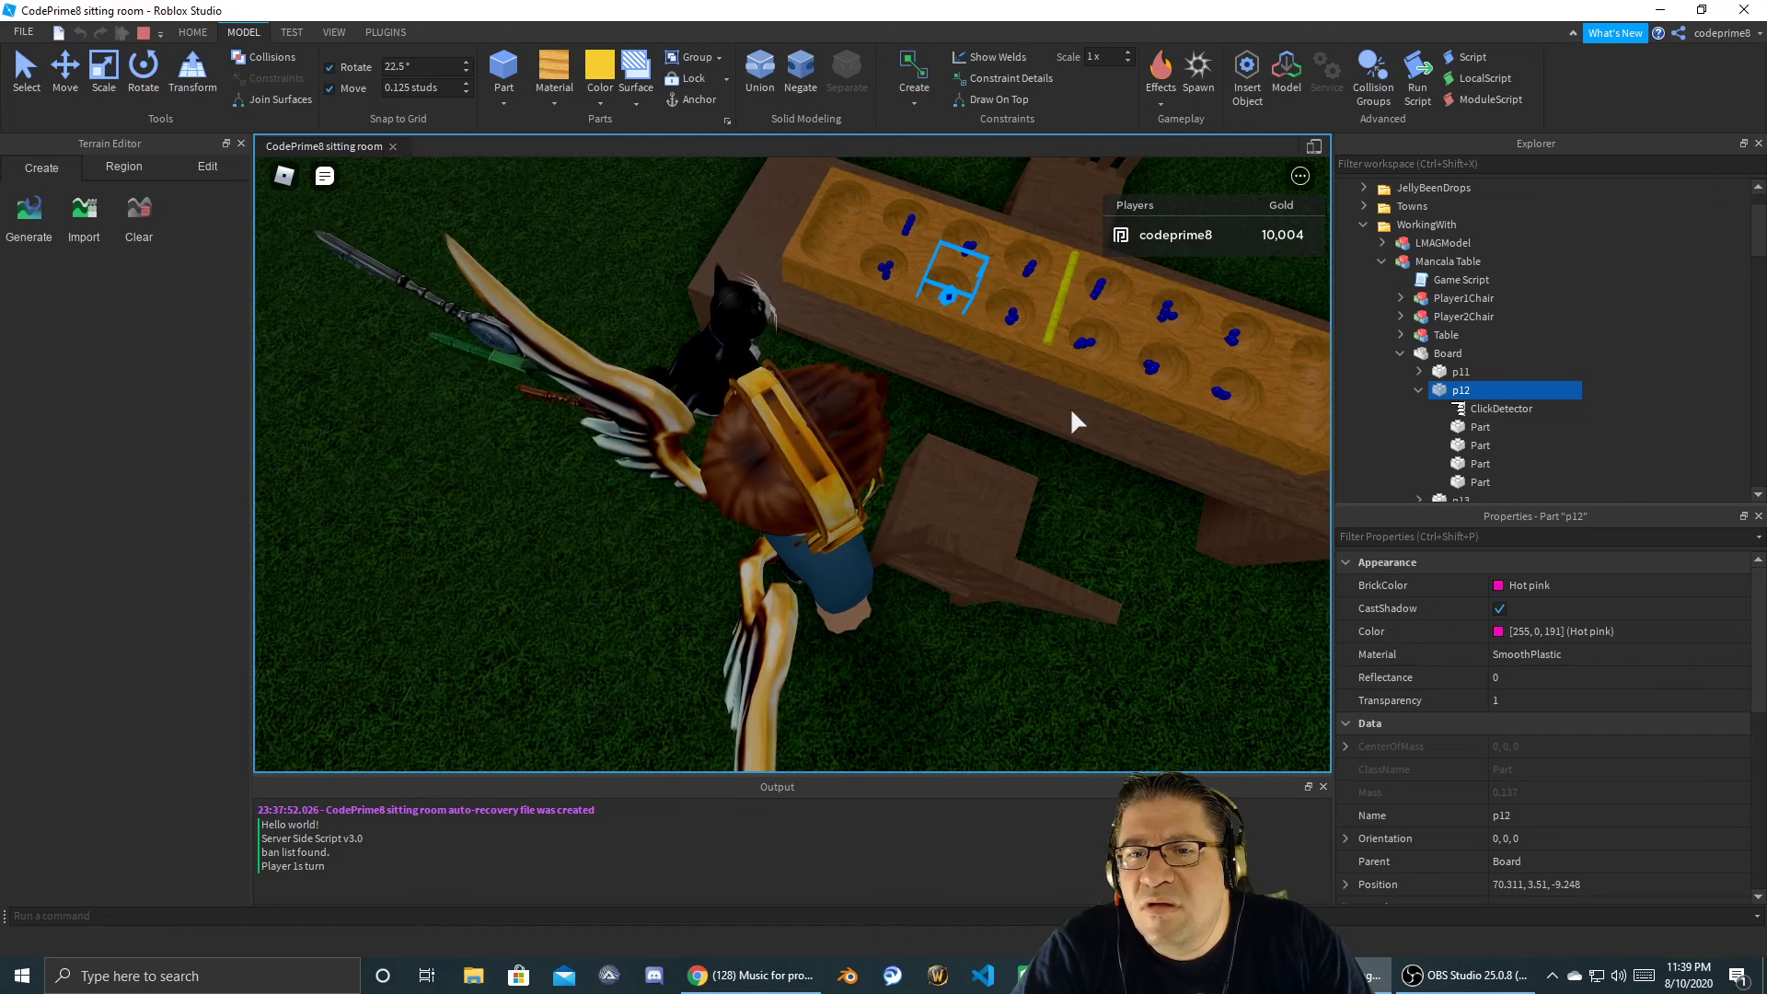
right_click_drag(1071, 410, 1071, 410)
key("s")
key("d")
scroll(1072, 413, "down", 6)
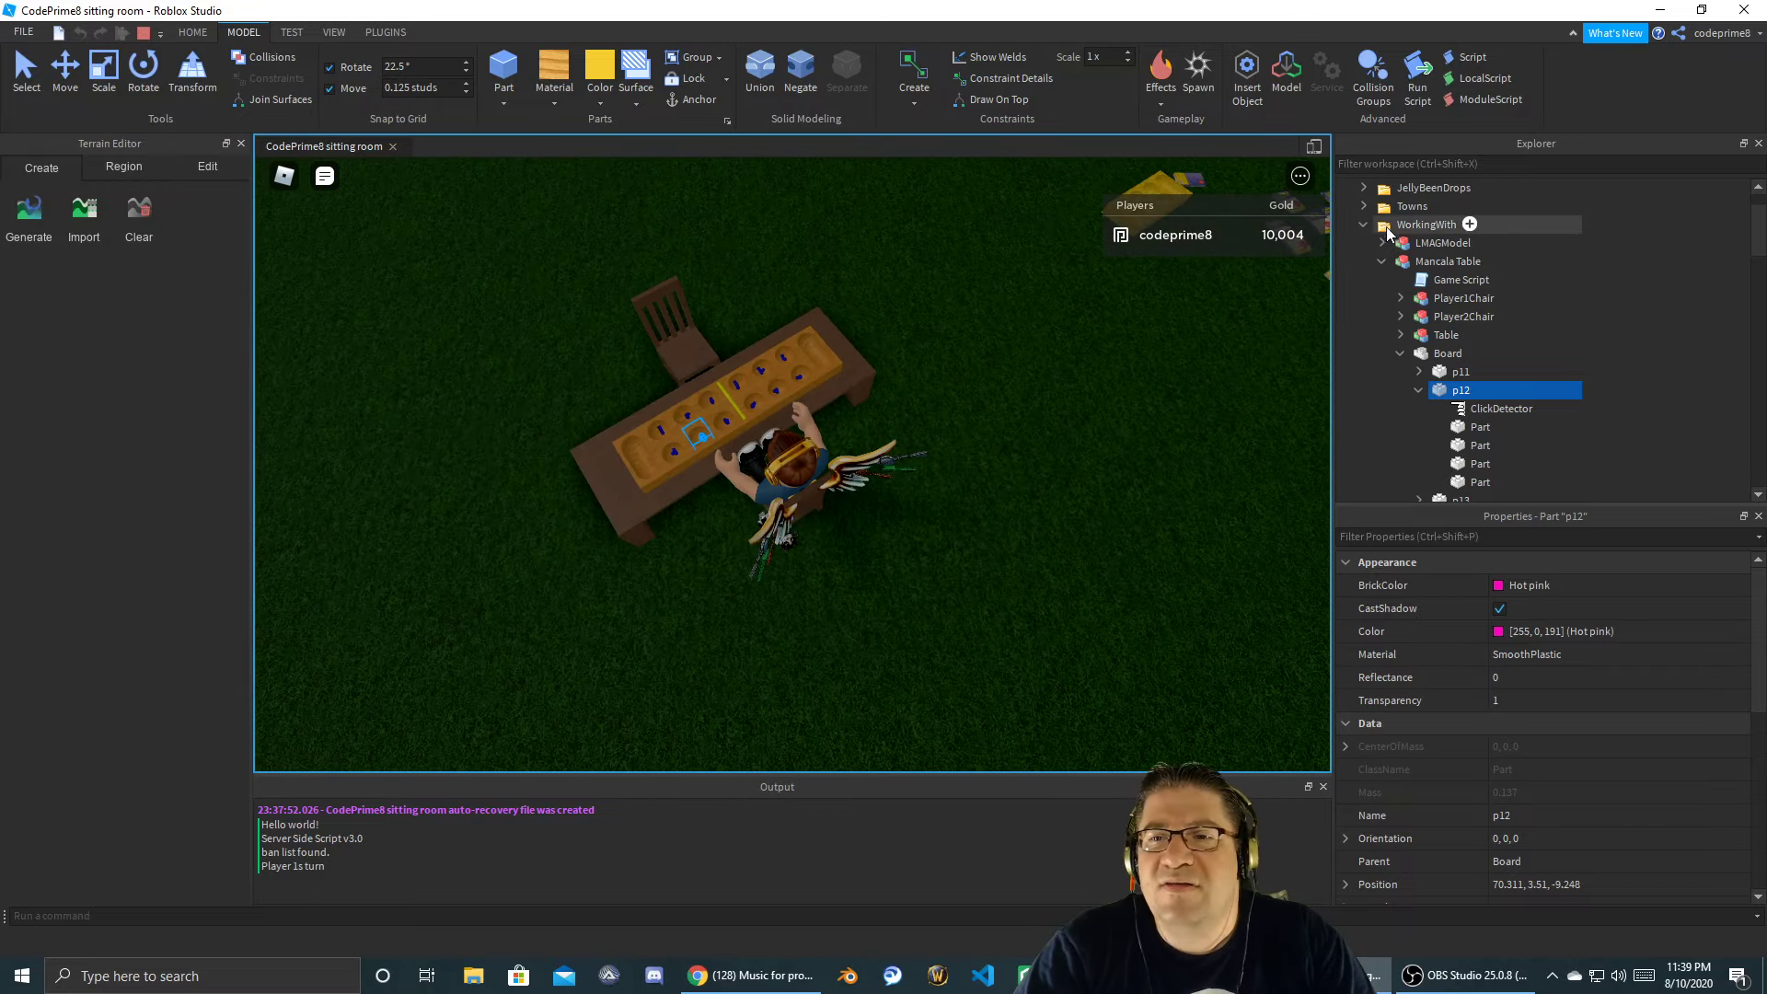
left_click(1424, 223)
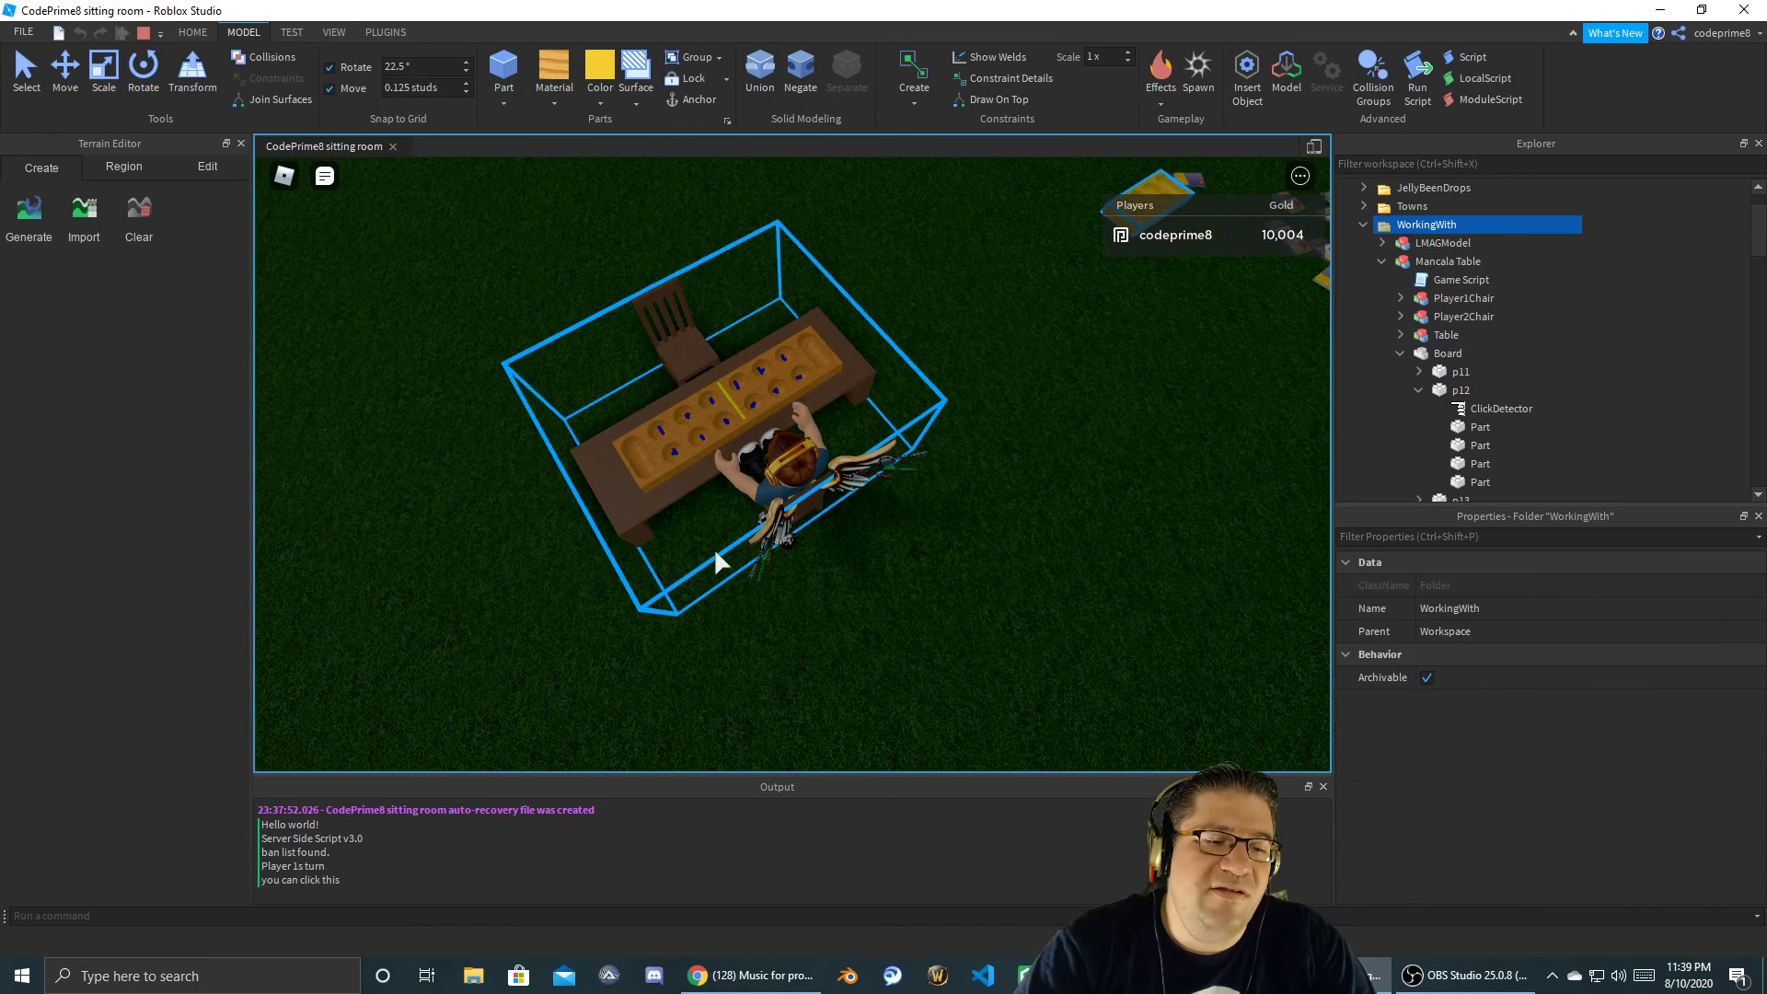
right_click_drag(716, 549, 716, 548)
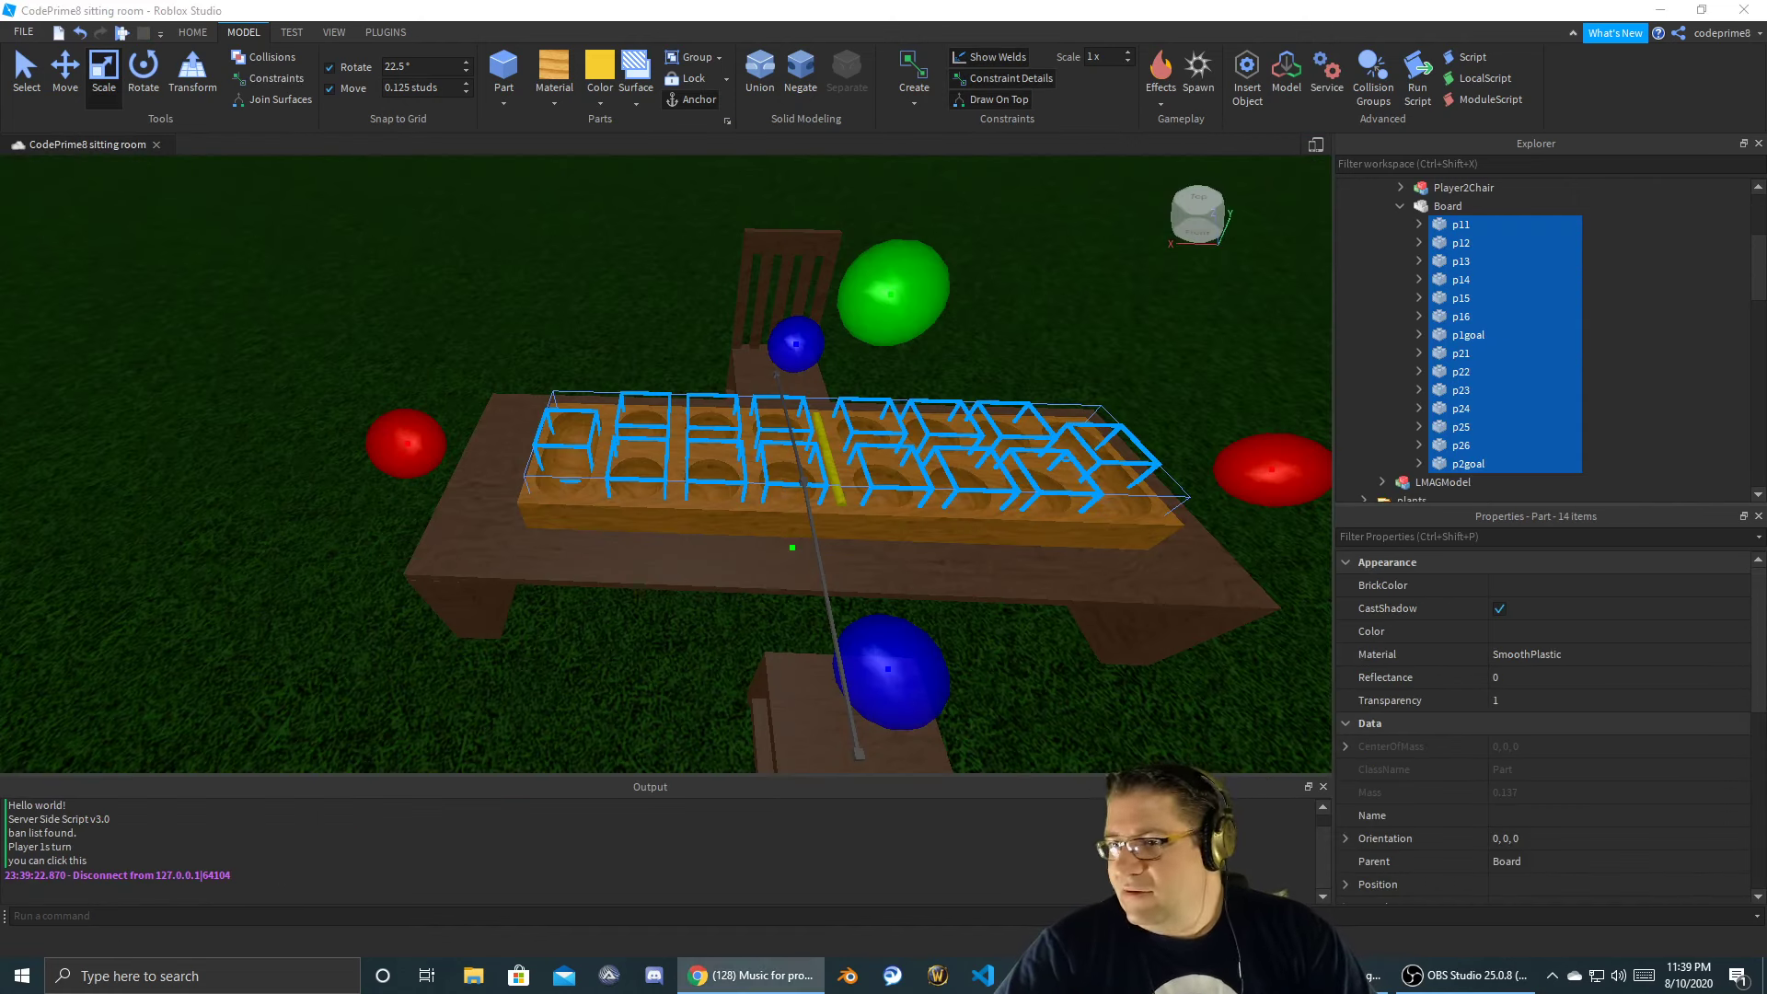
- Open the Mancala Table's Game Script and review the Player1 and Player2 variables on its first lines
scroll(1536, 345, "up", 2)
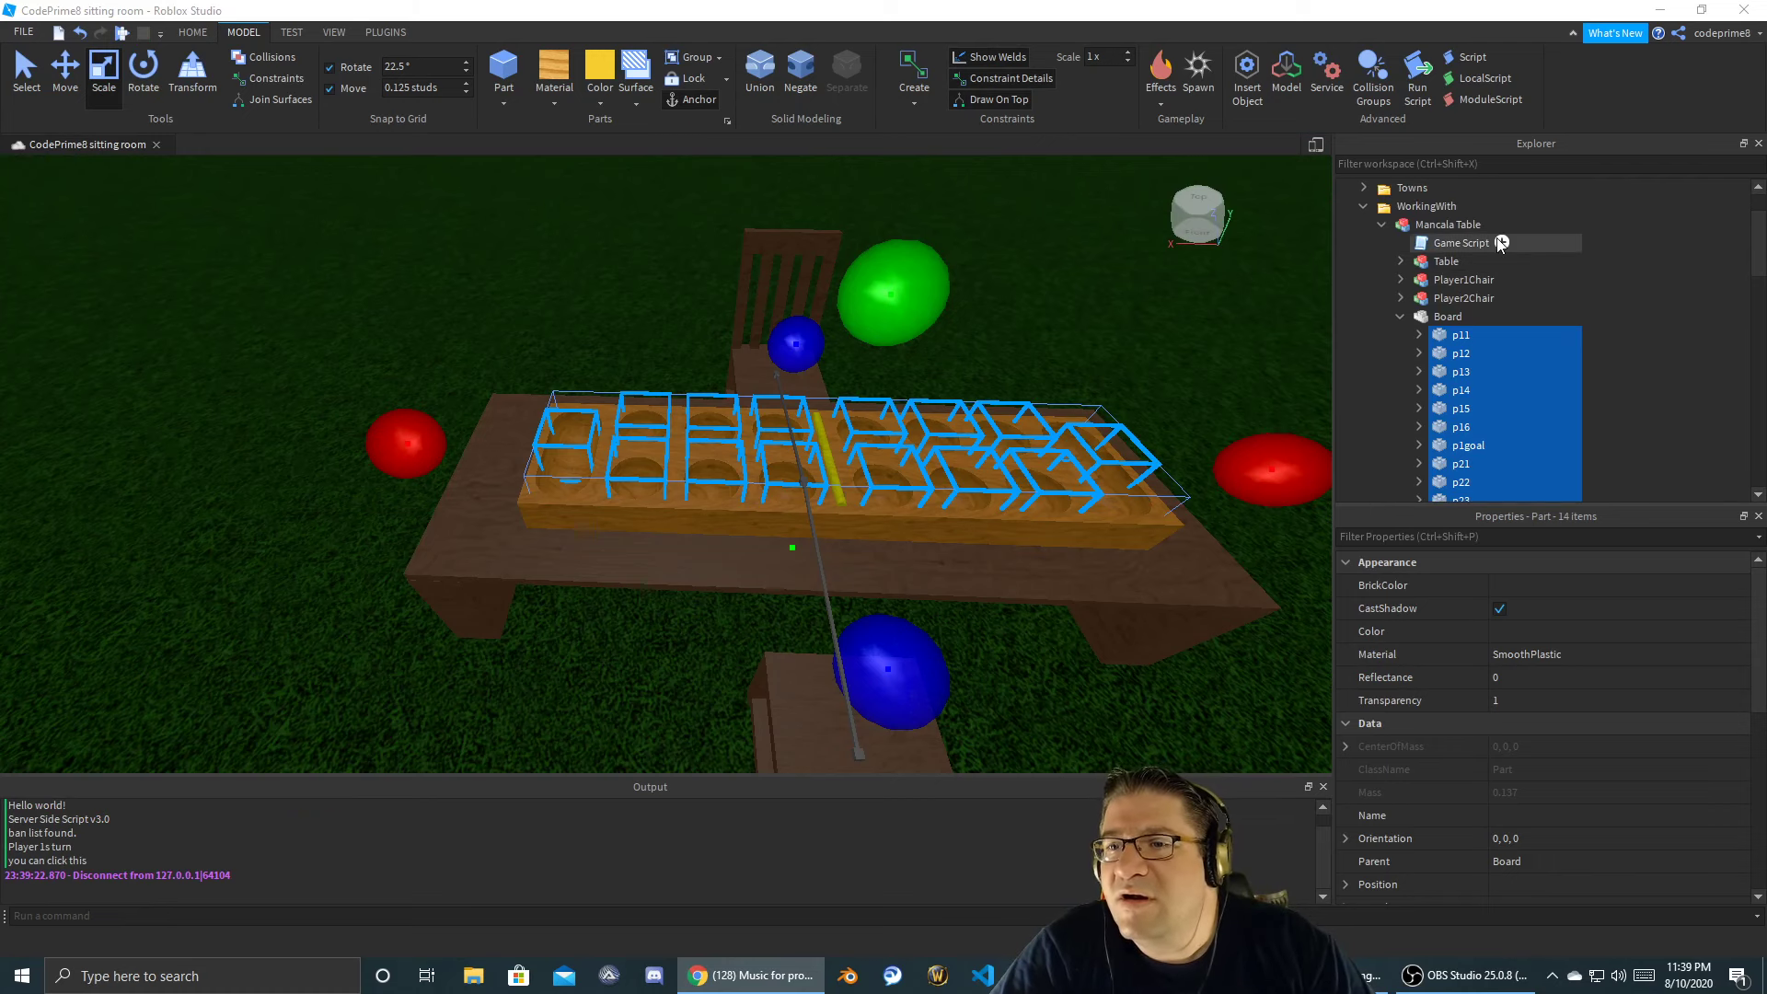
double_click(1449, 242)
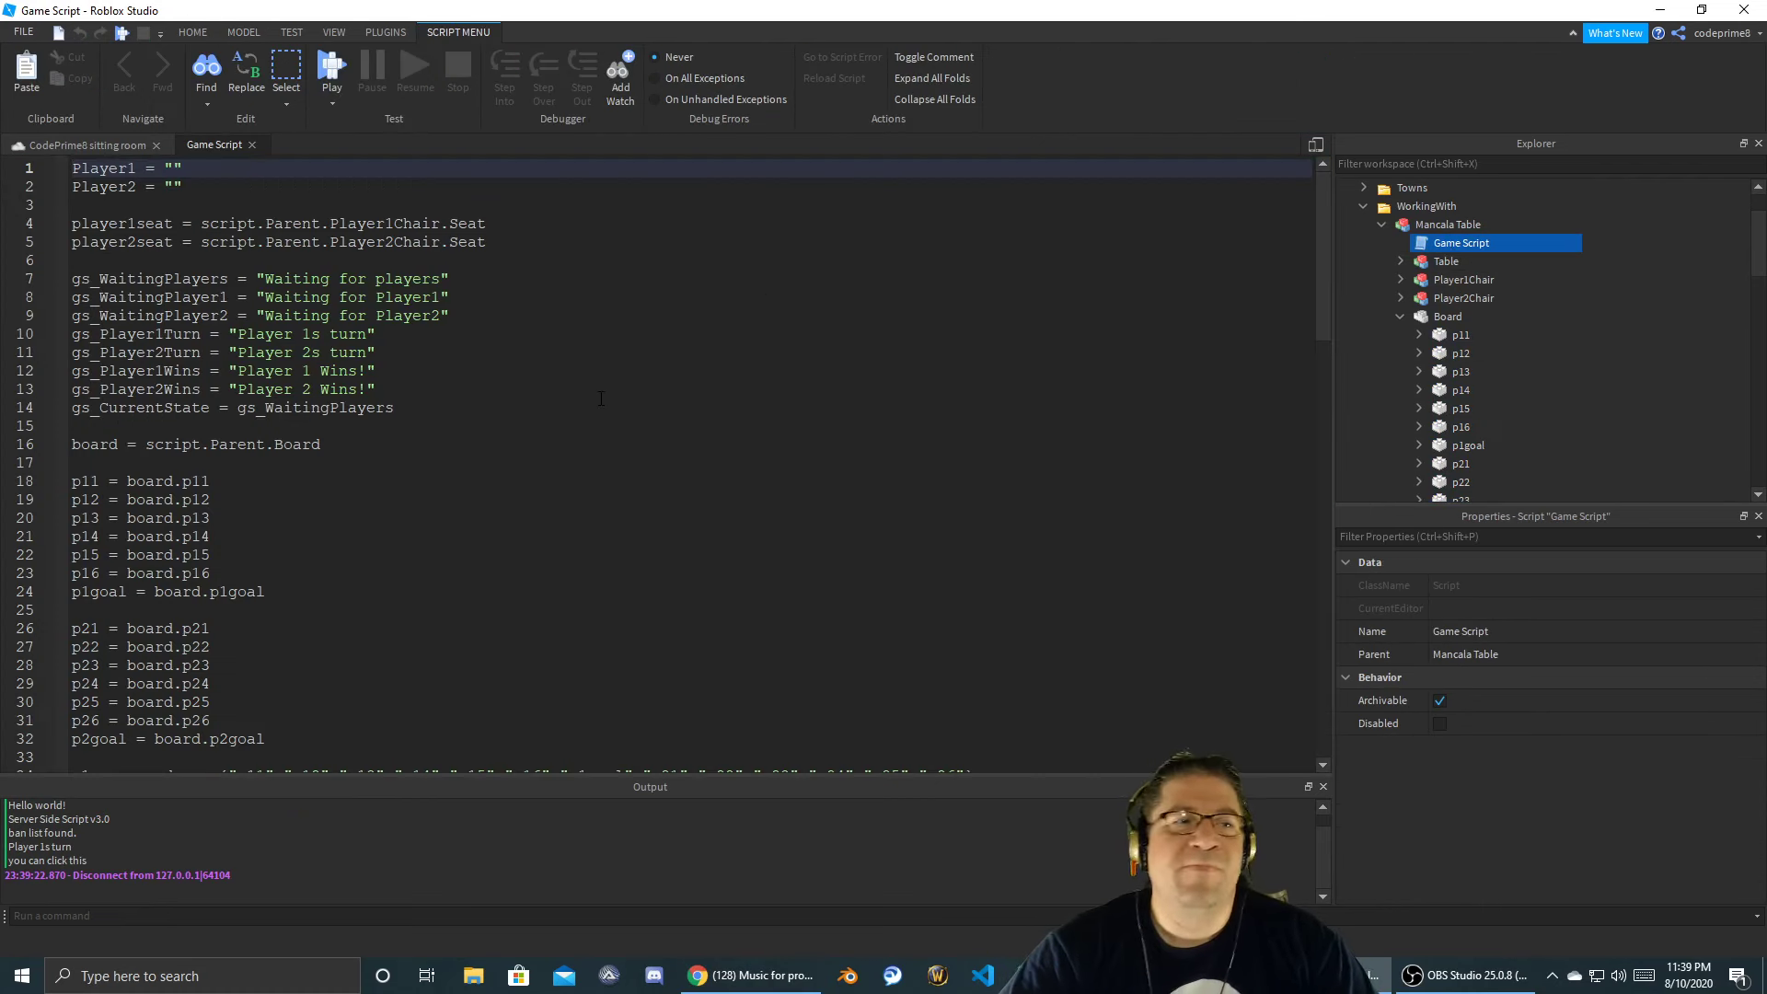
left_click(603, 390)
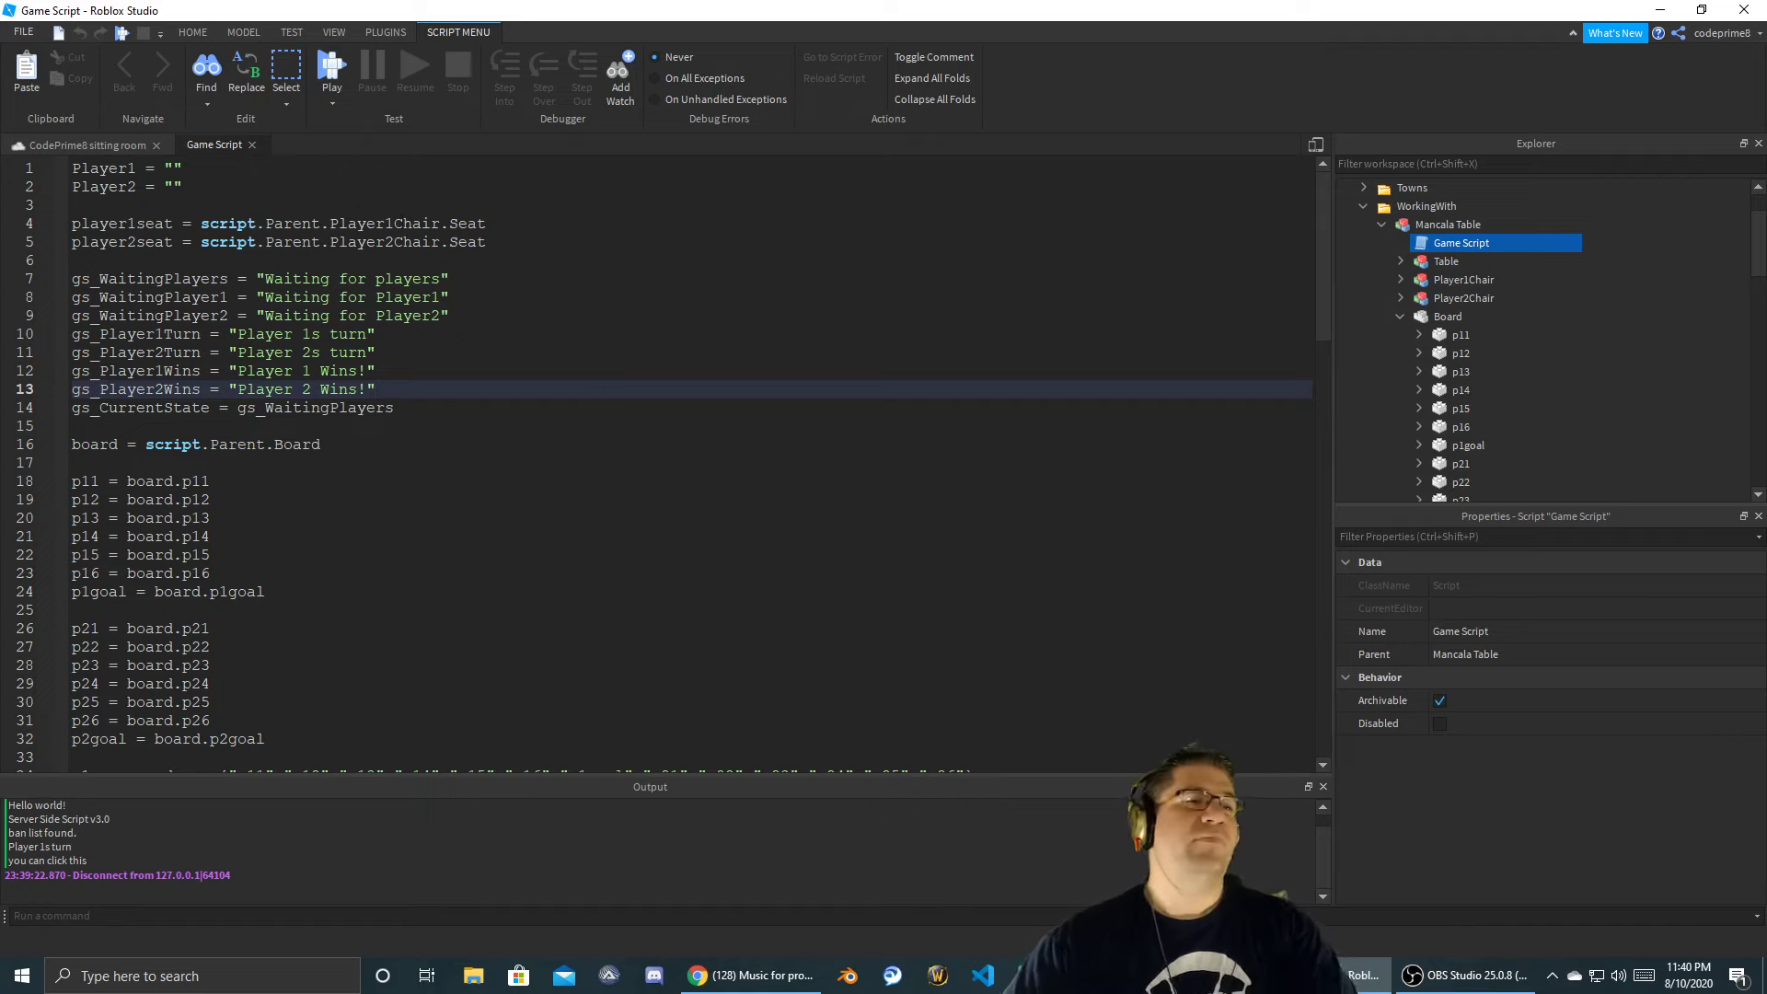
double_click(173, 168)
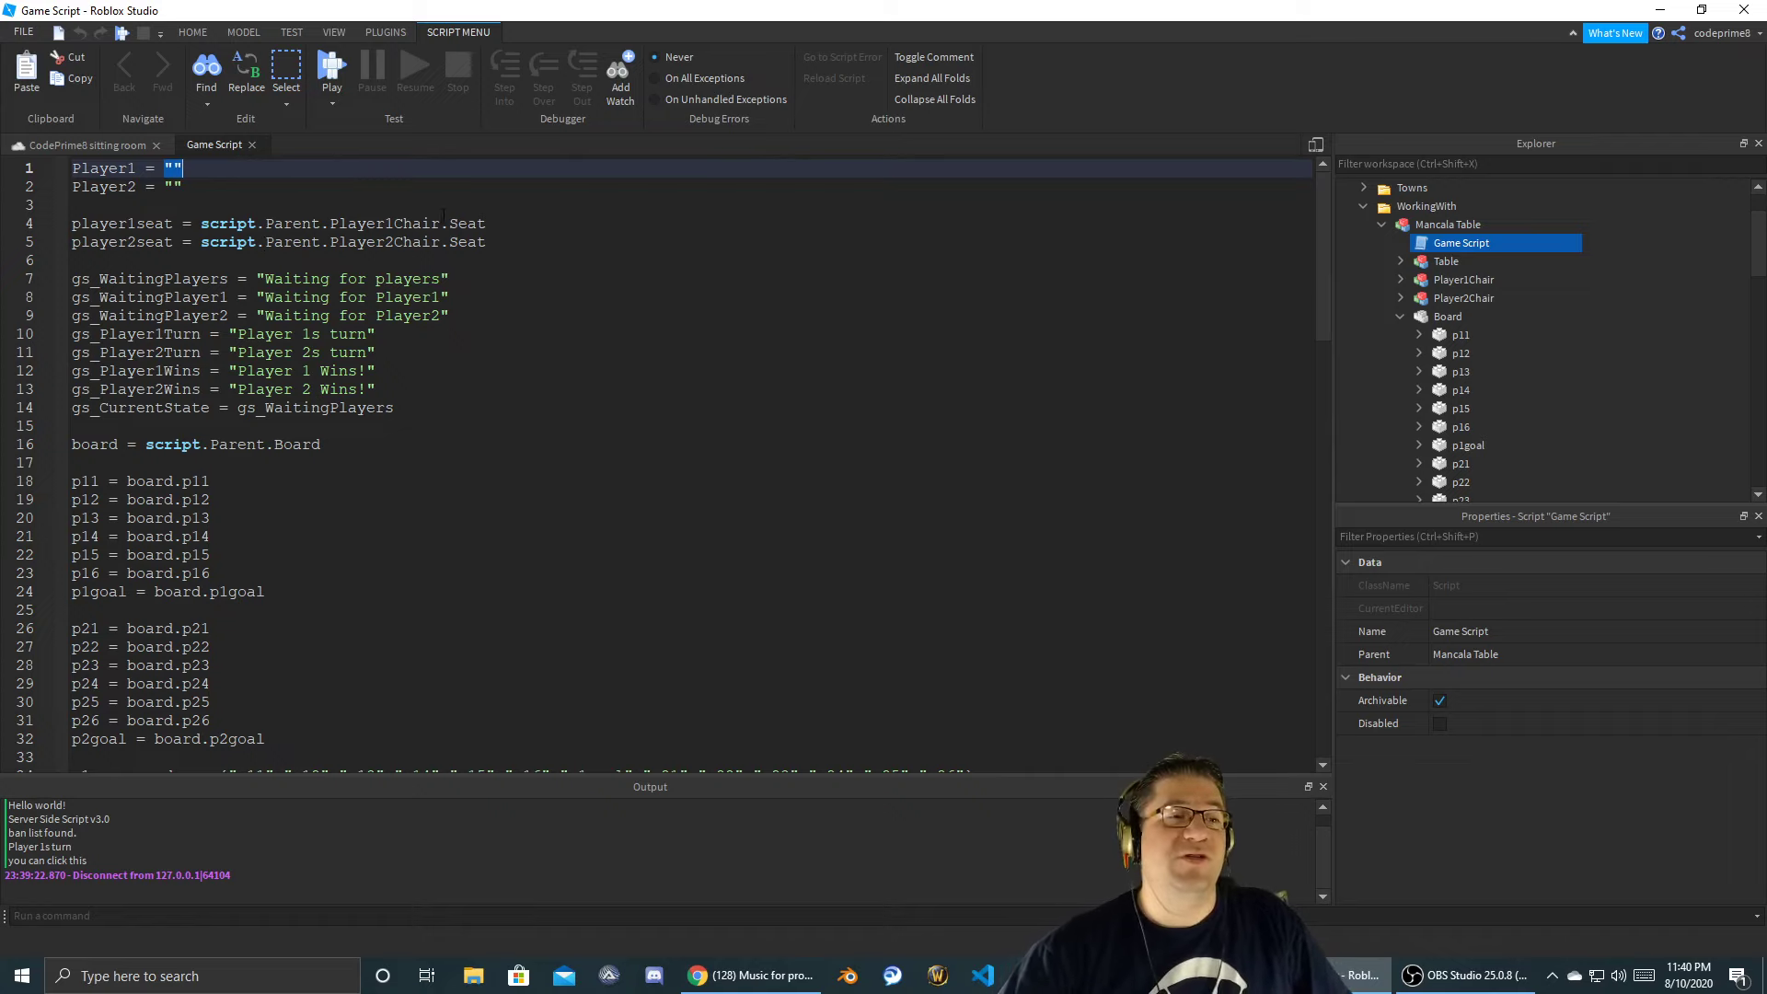
- Compare the script's player1seat and player2seat variables with the Seat object inside Player1Chair
double_click(167, 223)
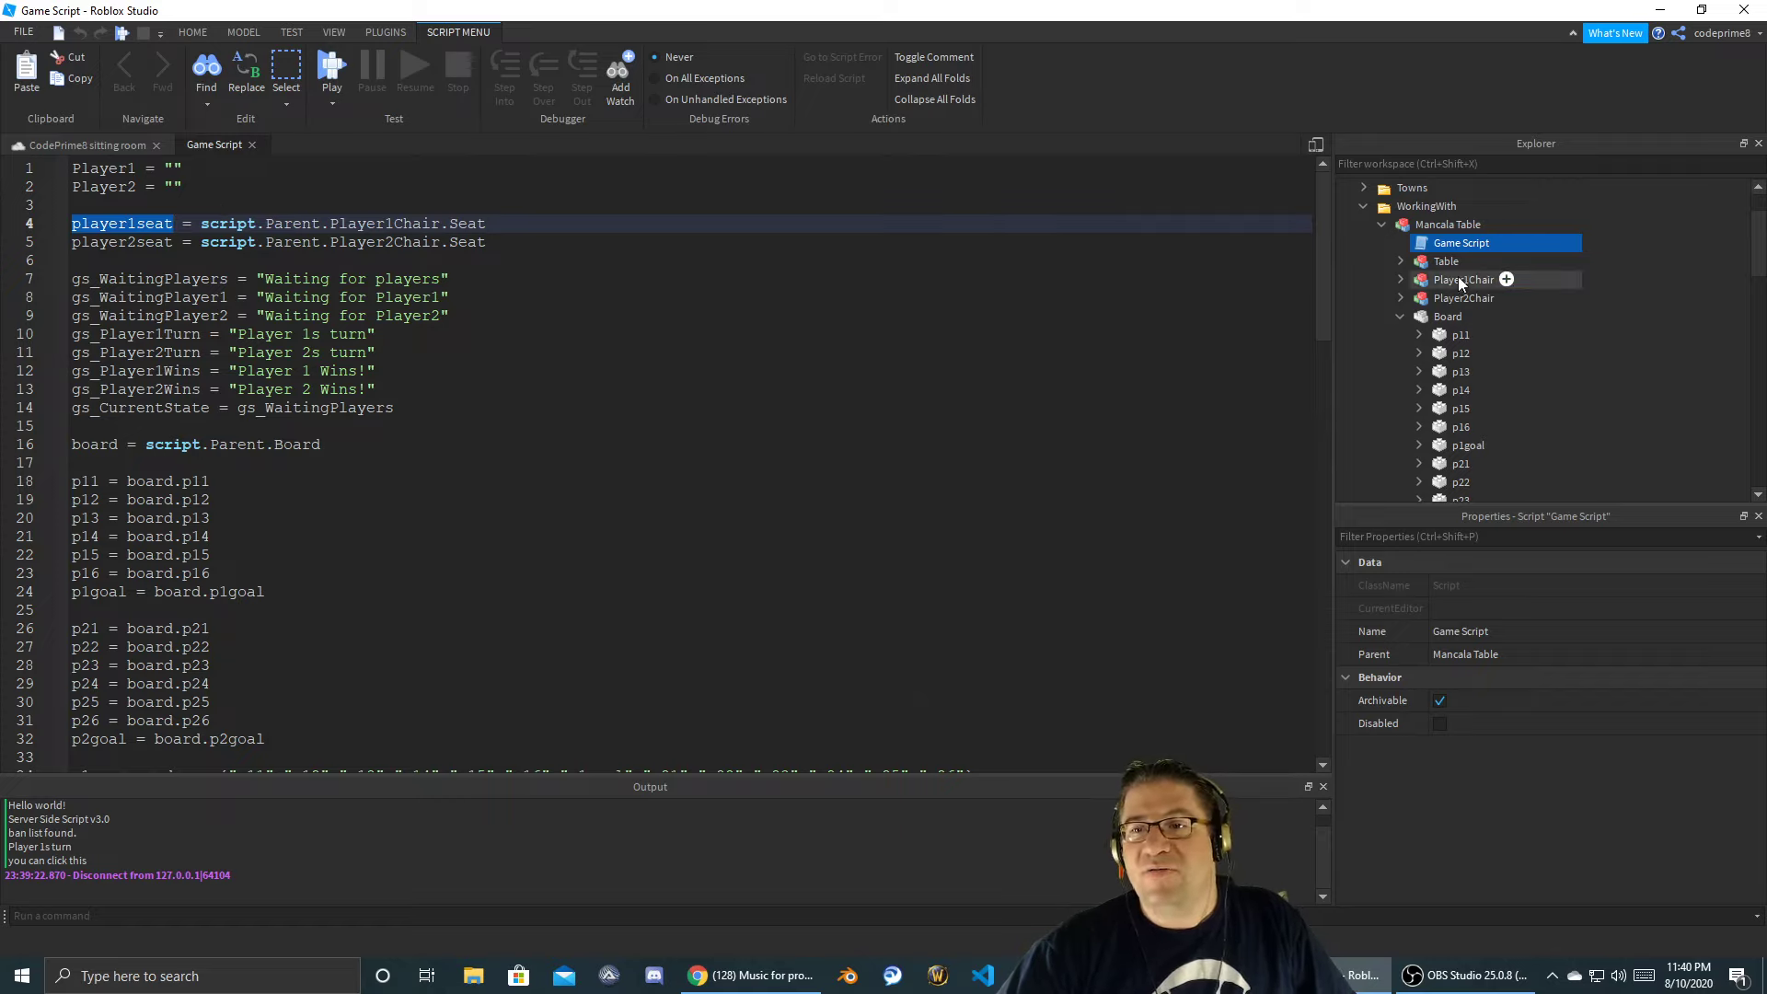
left_click(1400, 279)
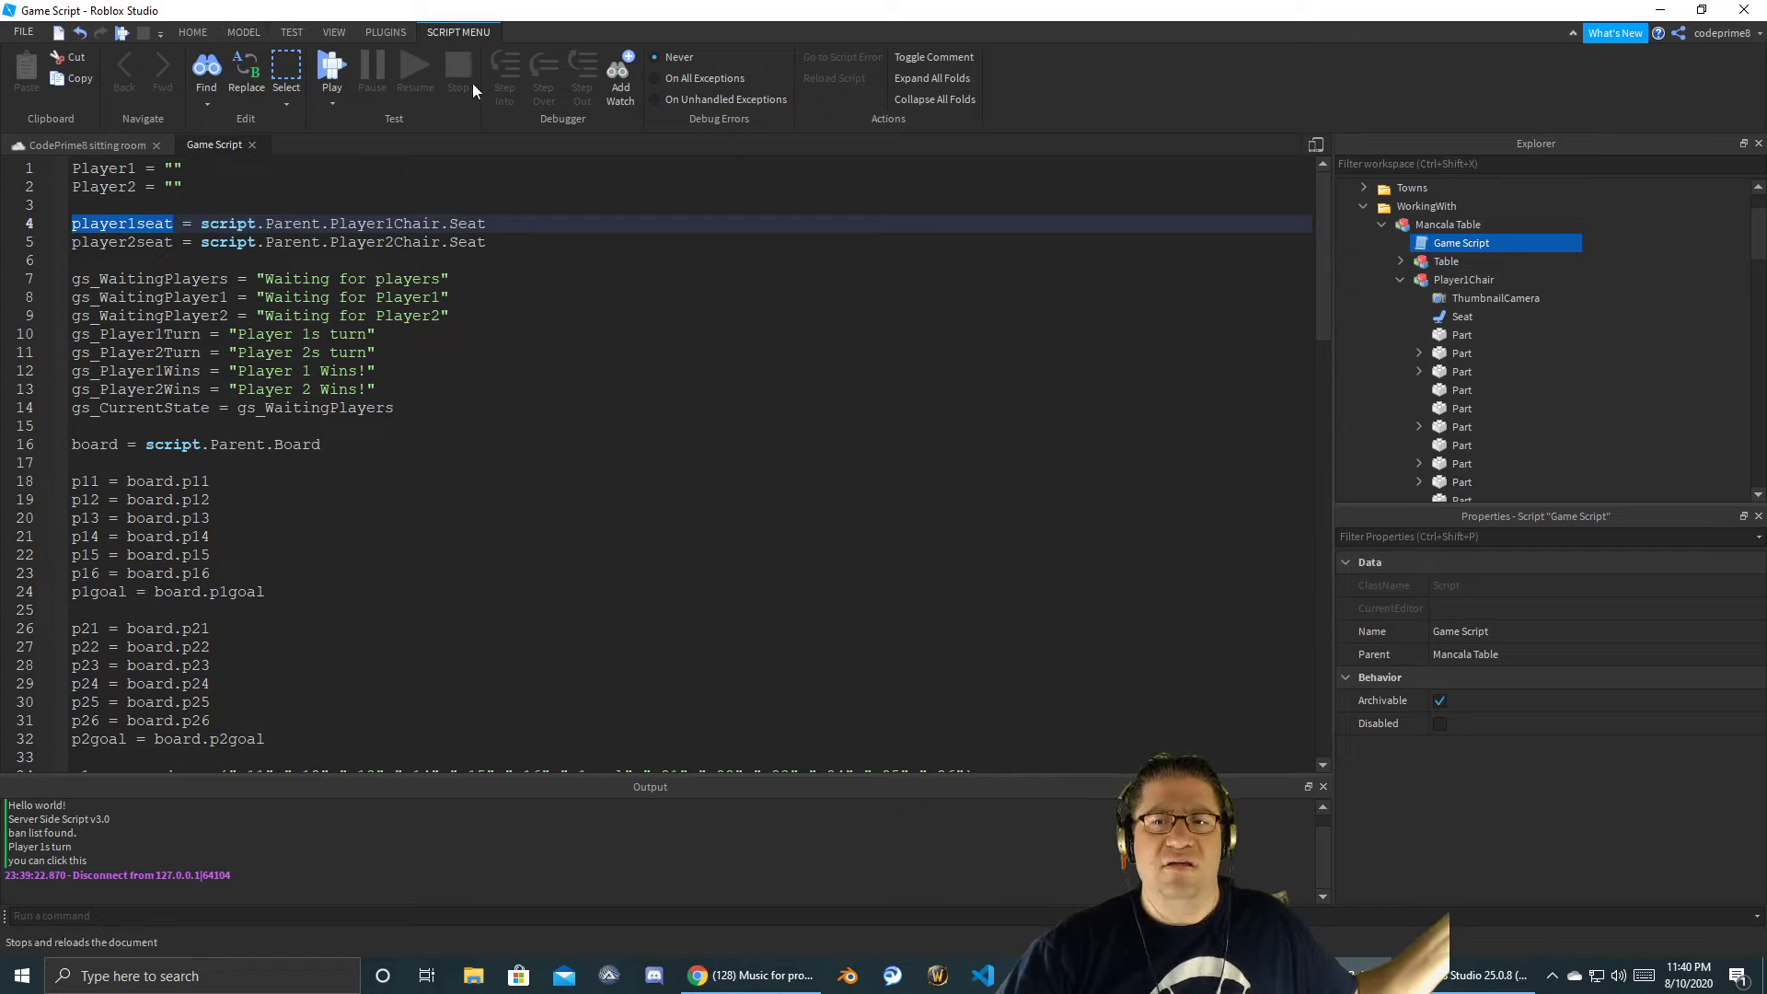
left_click(194, 33)
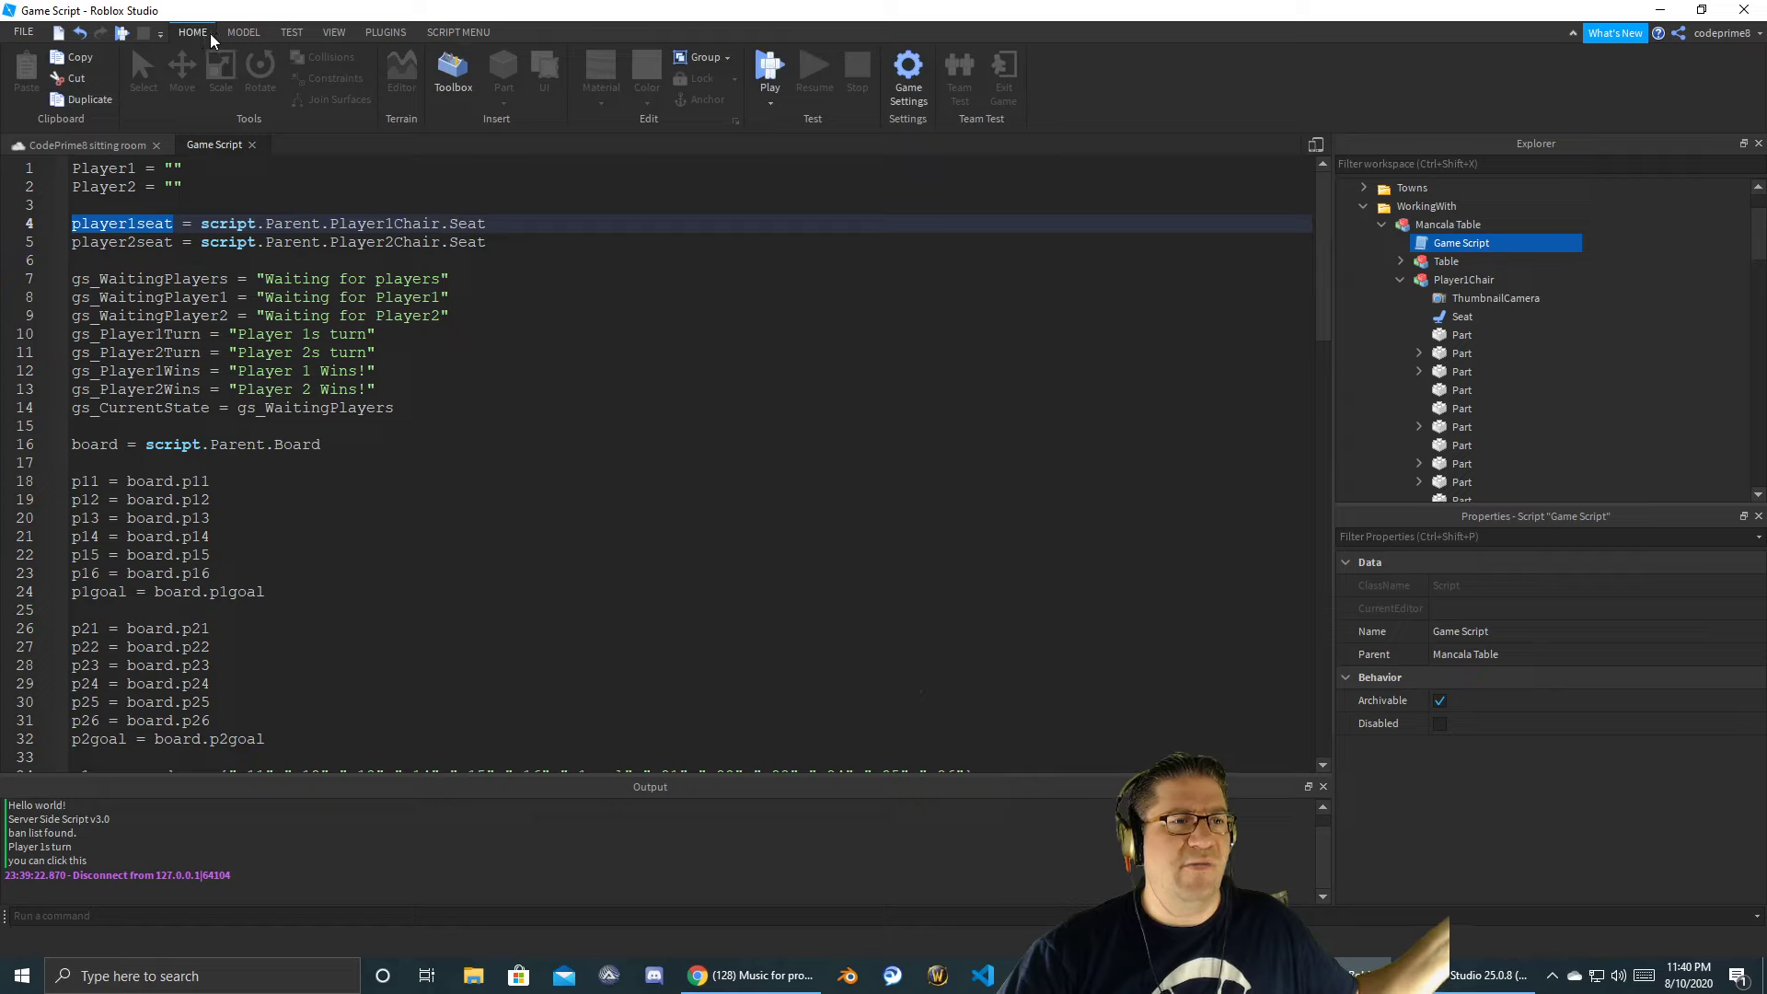
left_click(291, 32)
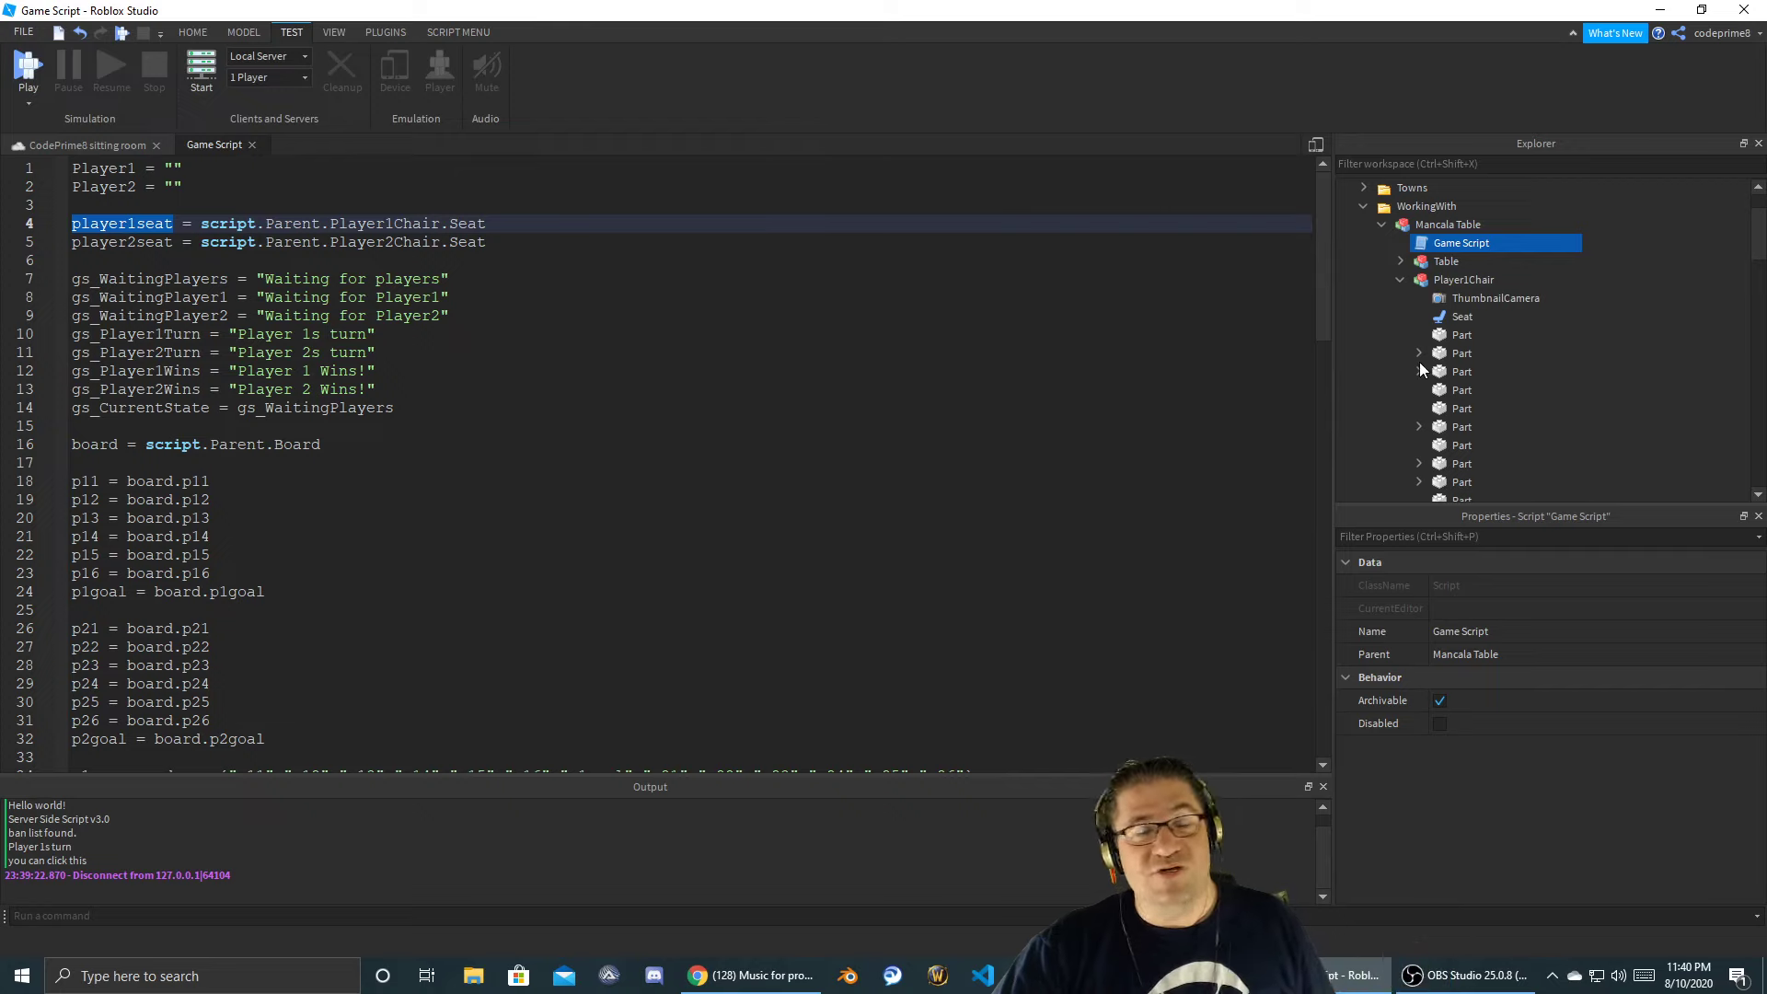
scroll(1422, 370, "down", 3)
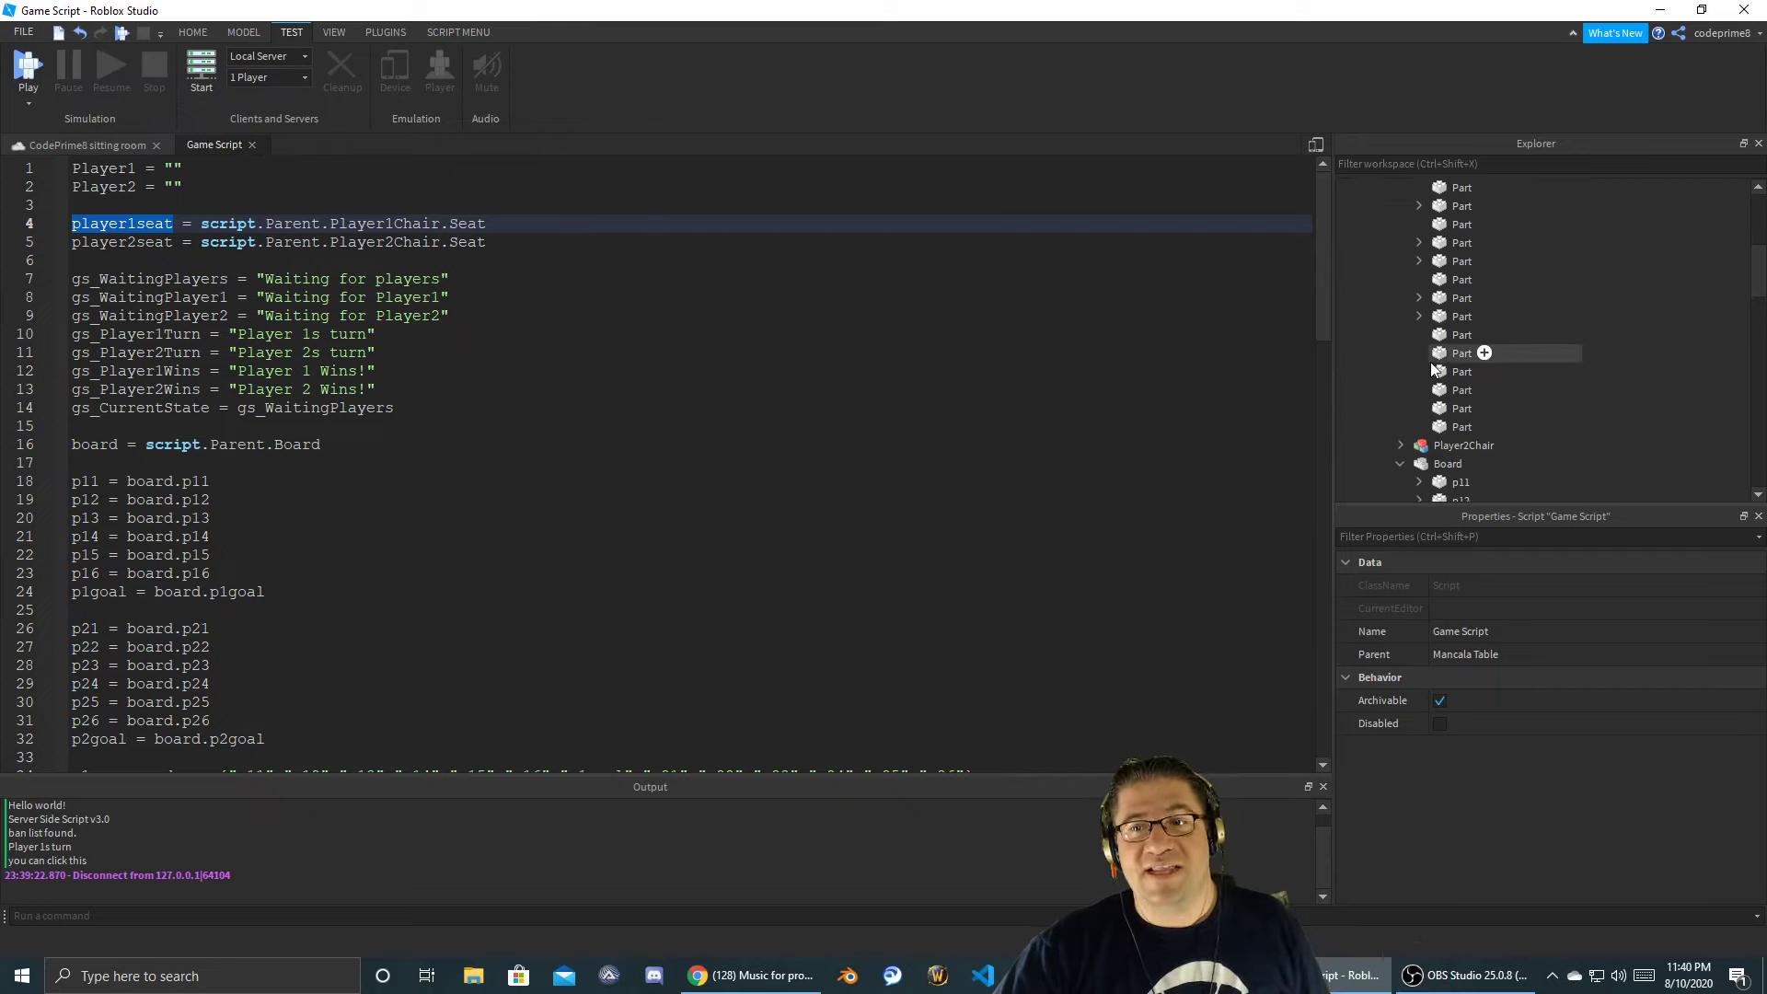
scroll(1426, 368, "up", 3)
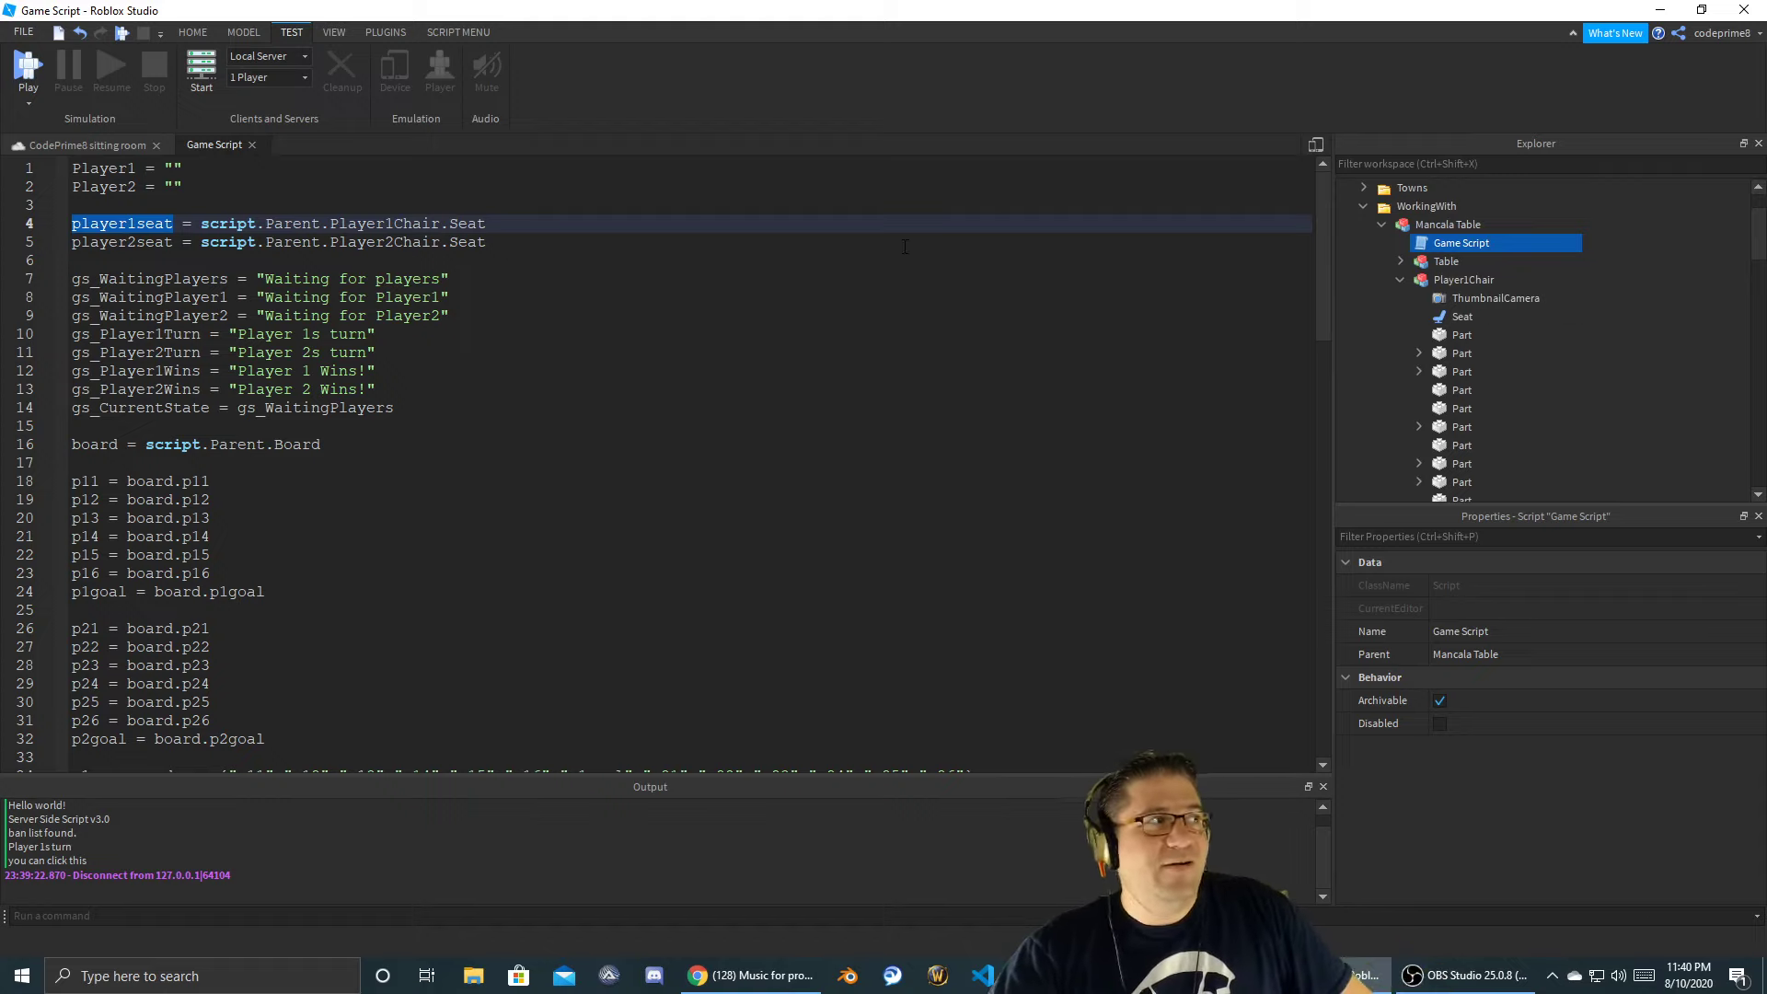
left_click(1461, 316)
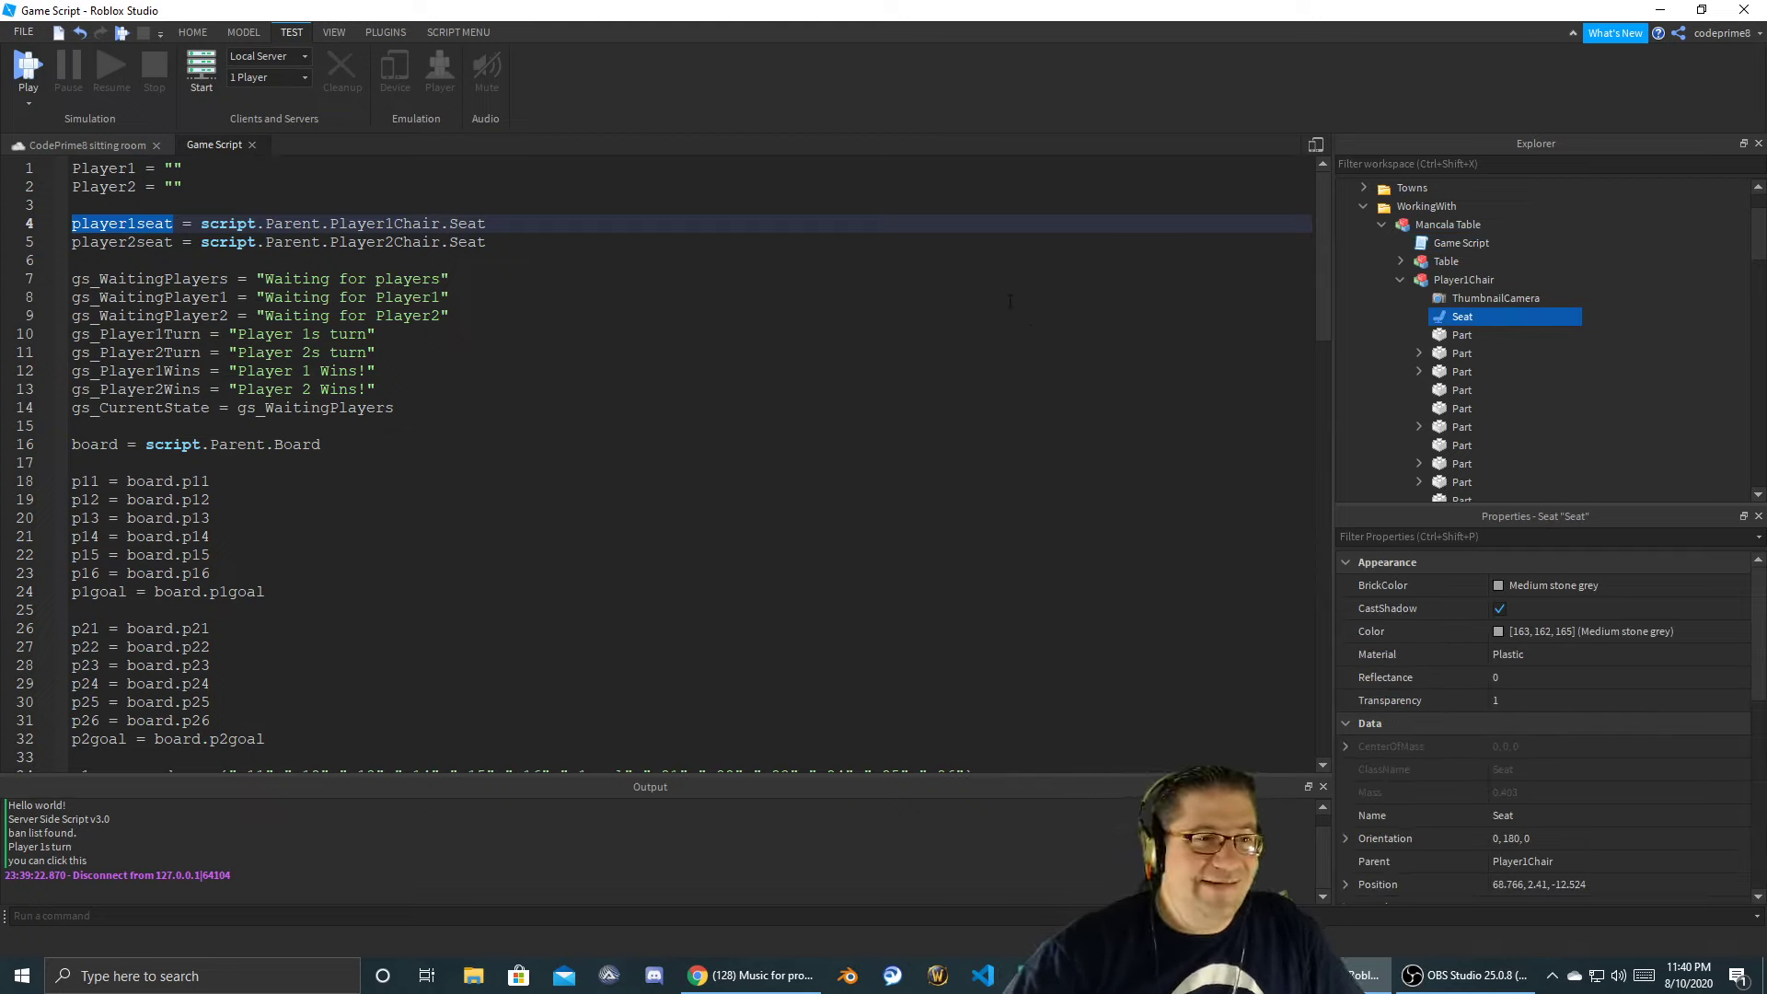
double_click(122, 241)
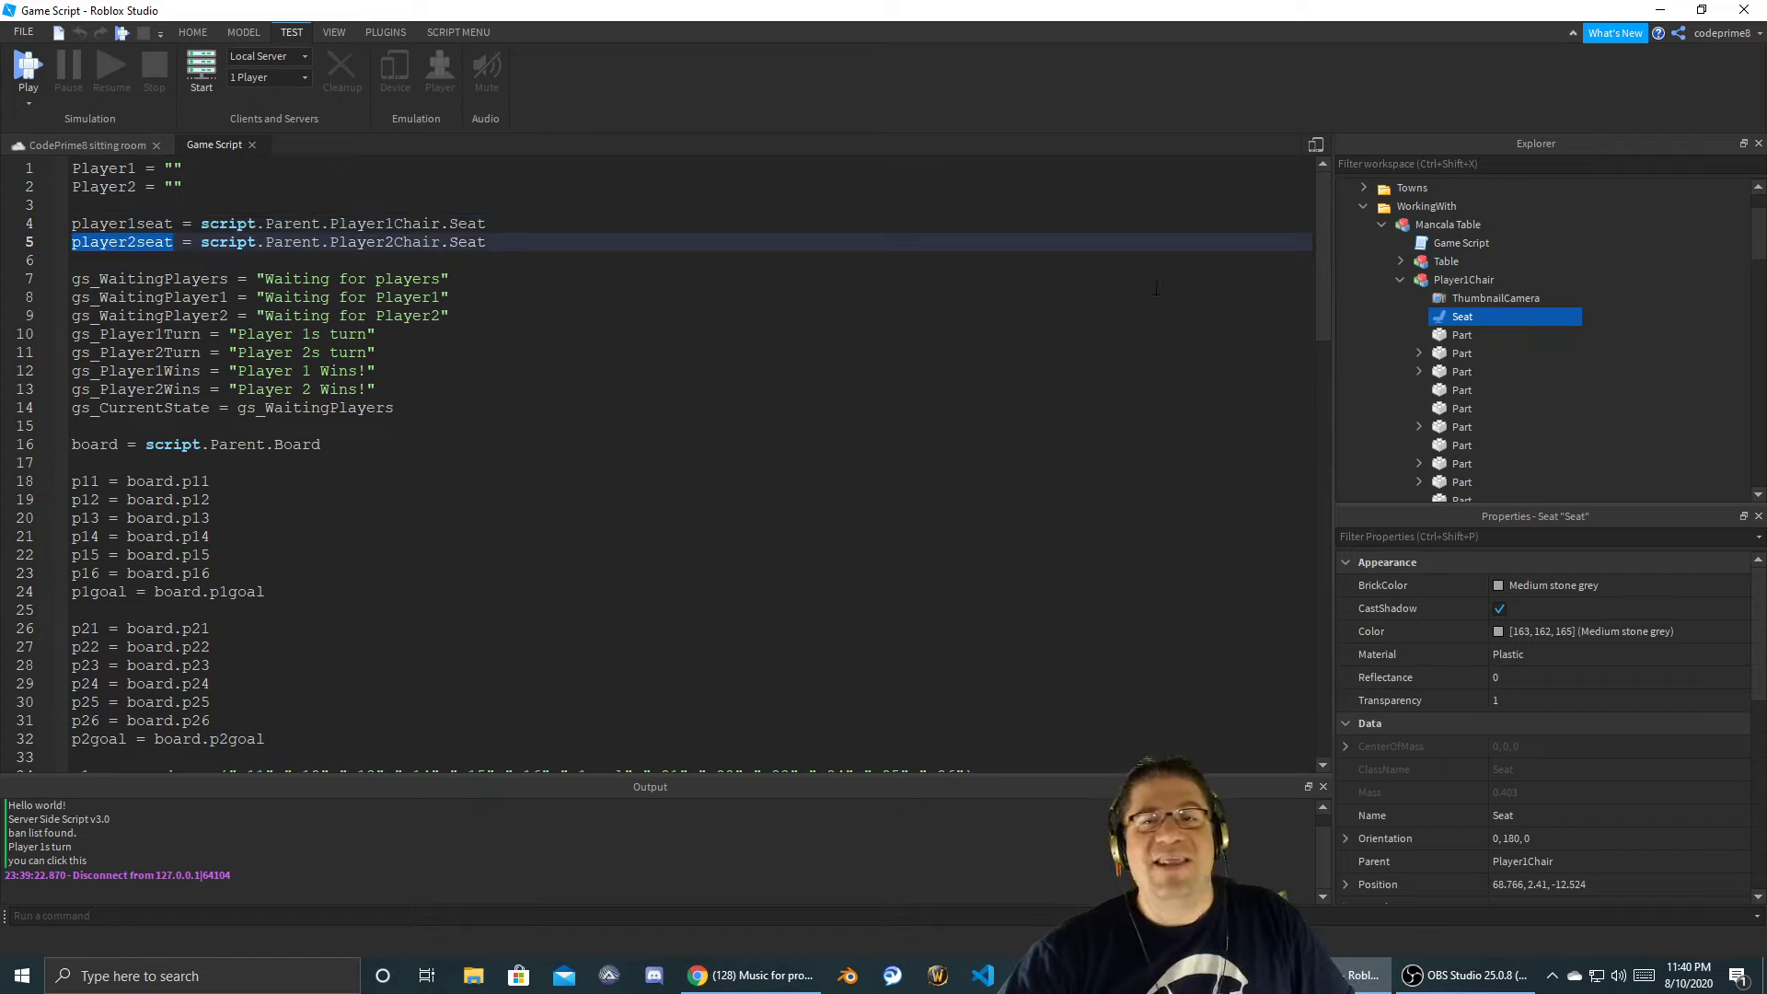
left_click(1399, 278)
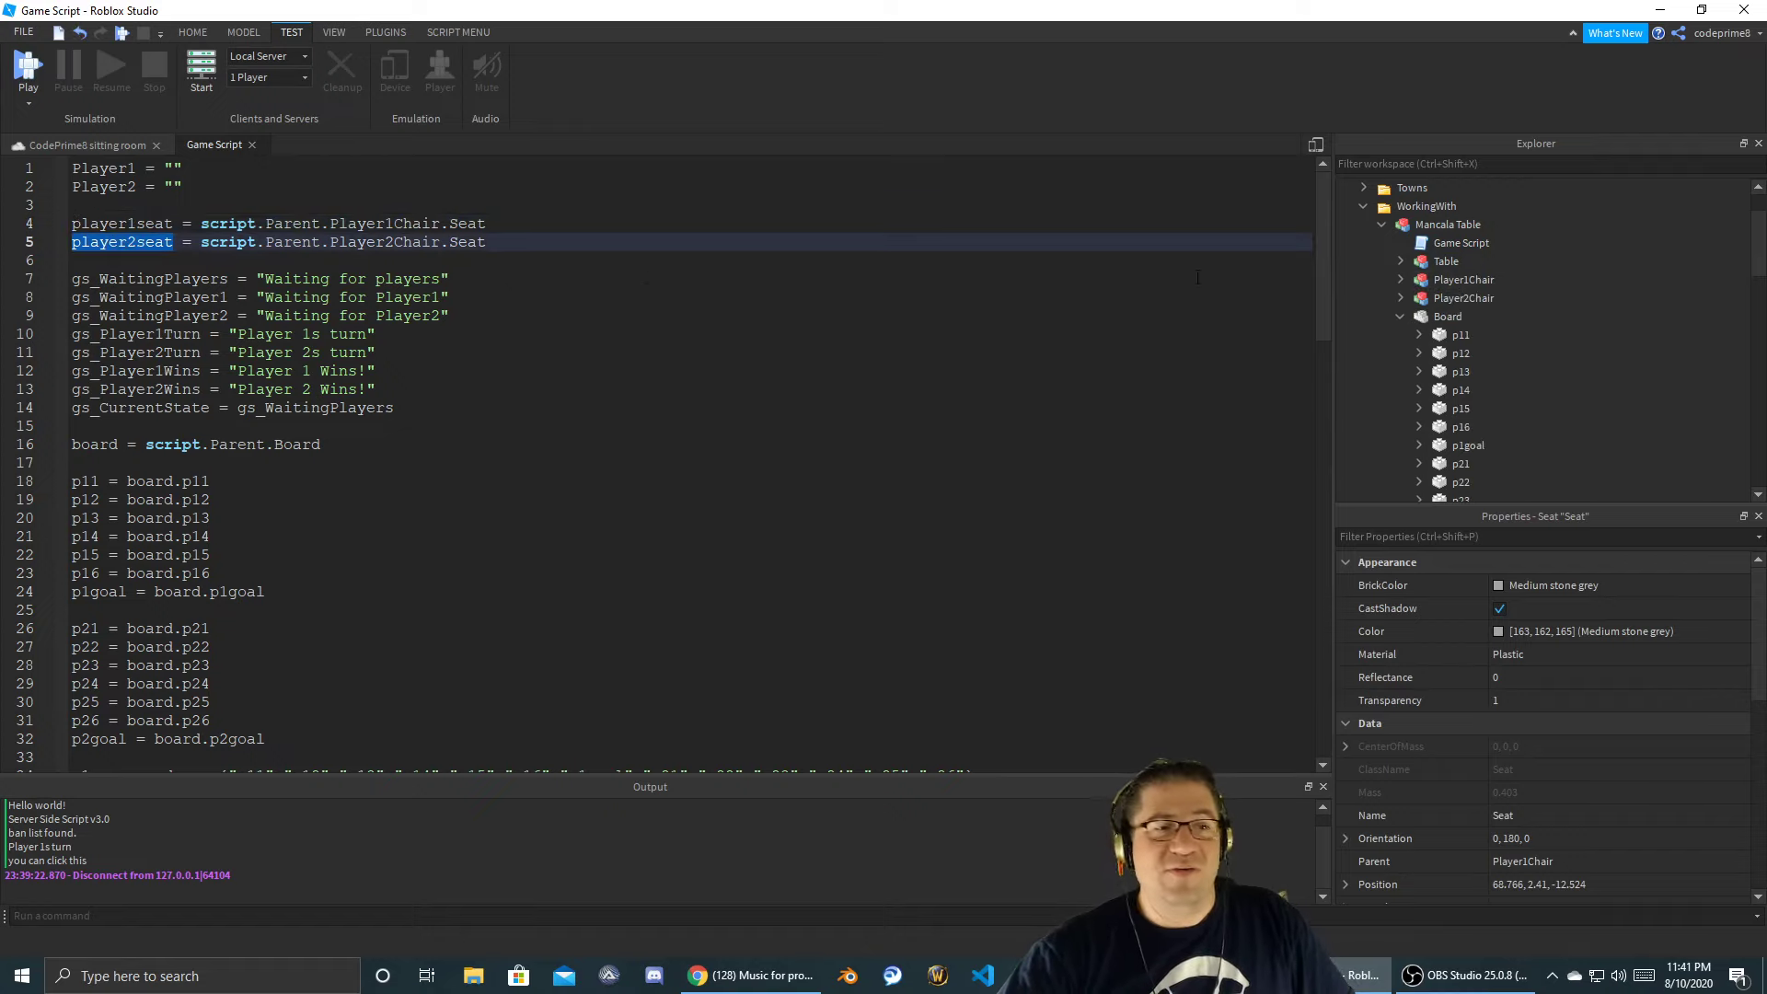
double_click(122, 224)
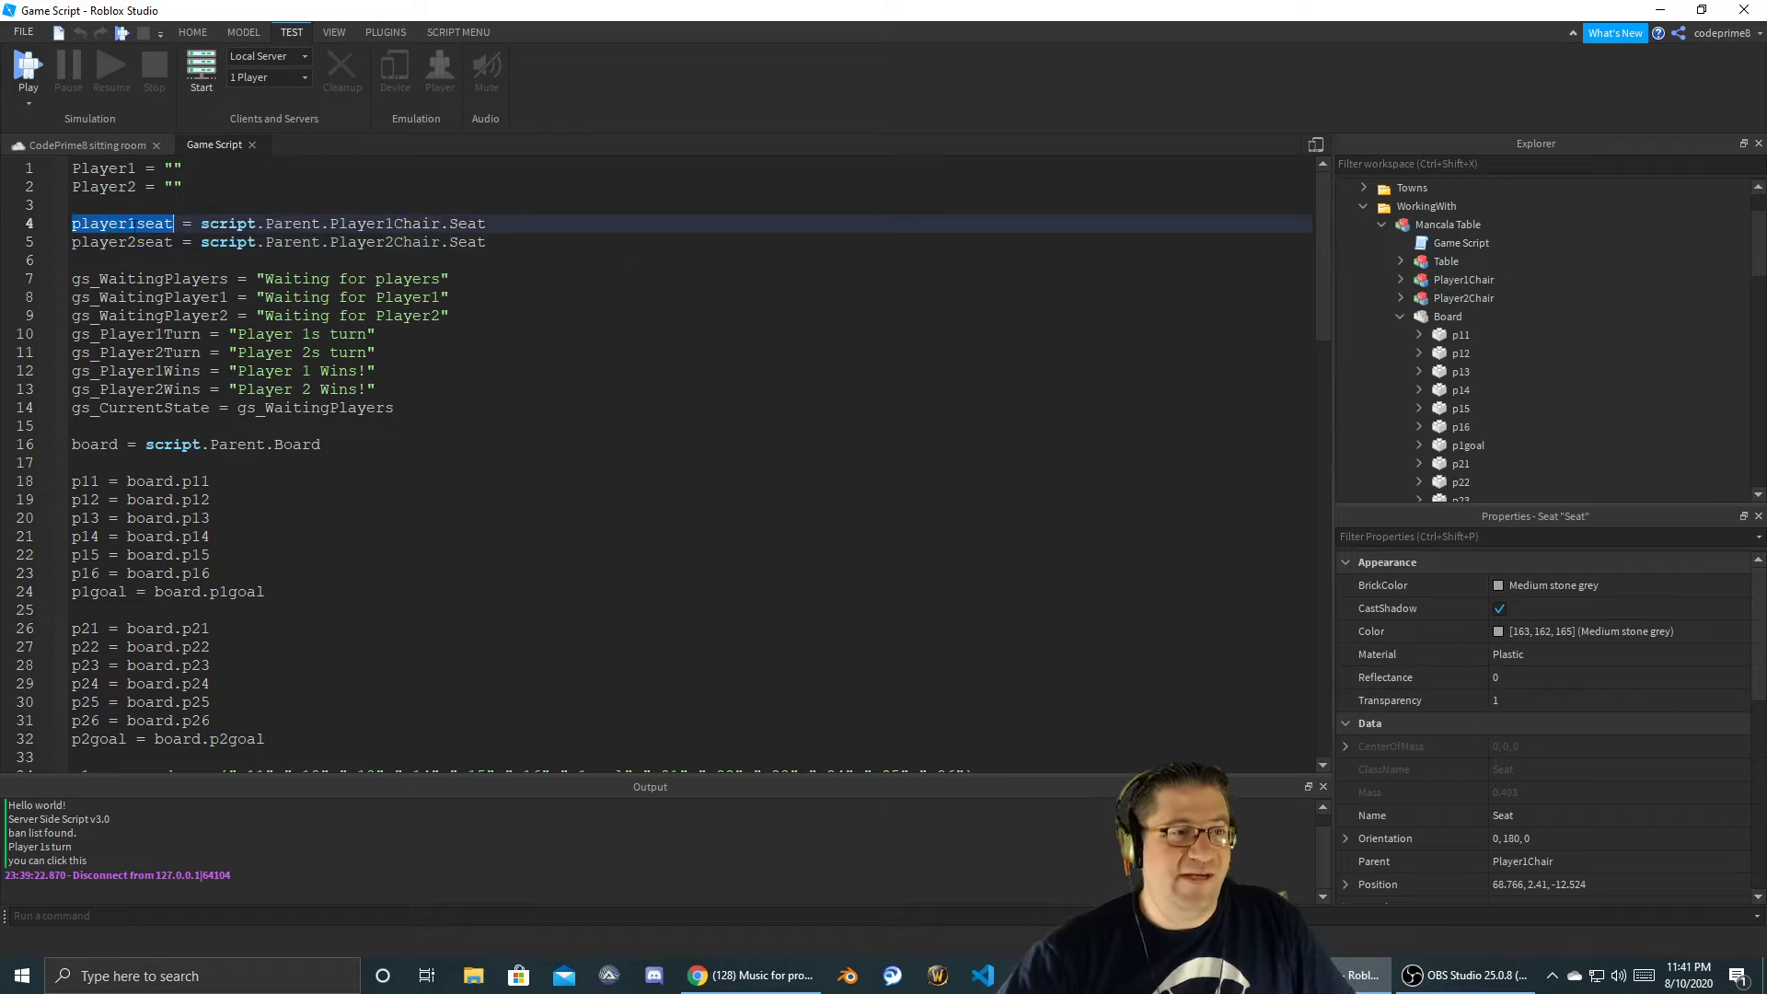
- Read through the gs_ state variables, the board pit references, the move-order lists and the pebble setup in Game Script
scroll(644, 460, "down", 1)
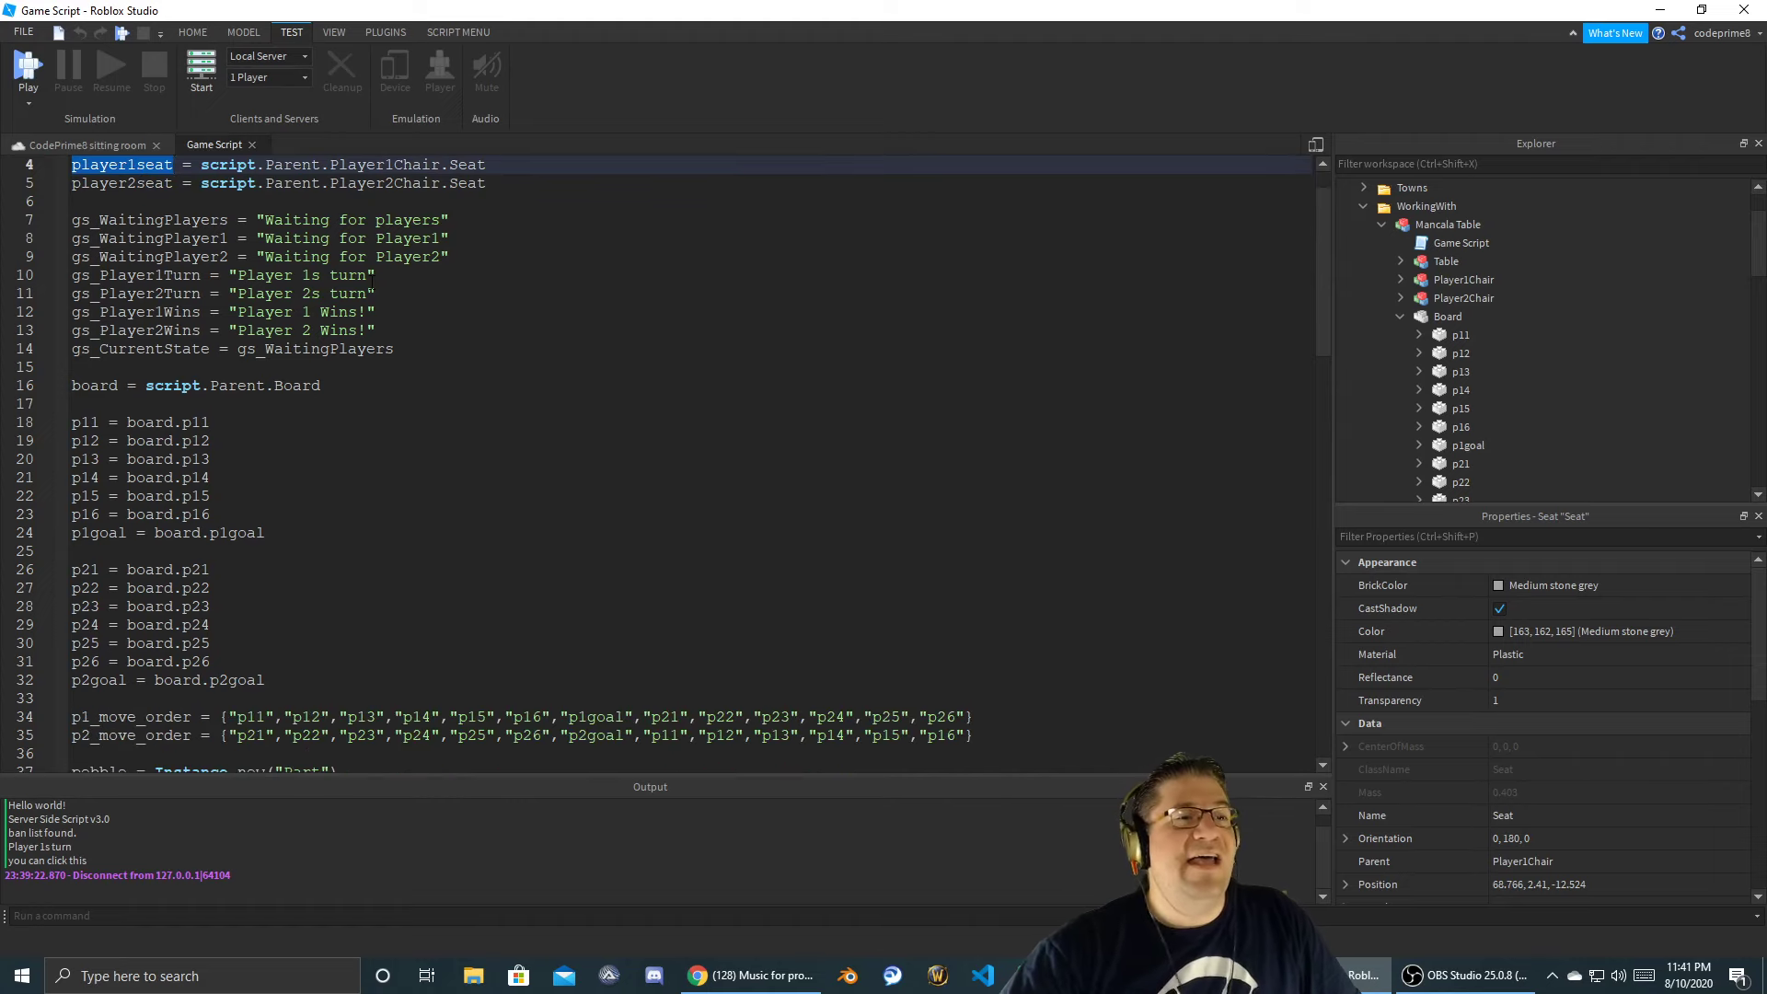
double_click(131, 219)
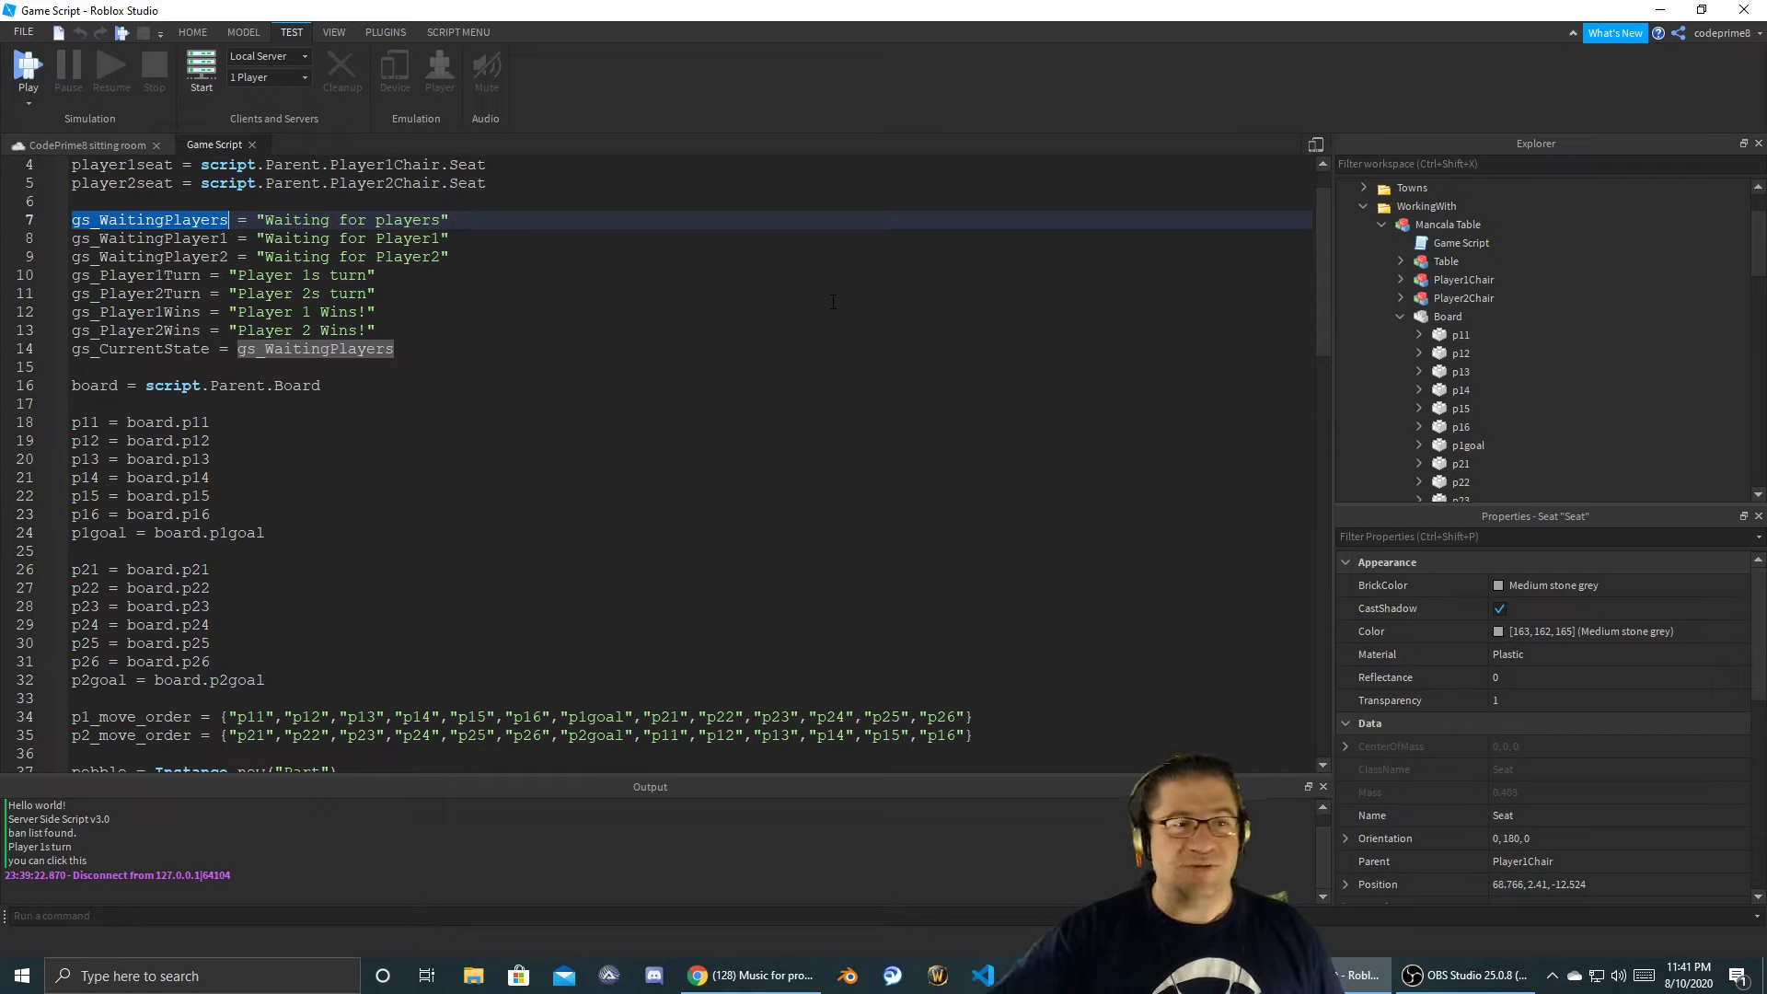
left_click(497, 281)
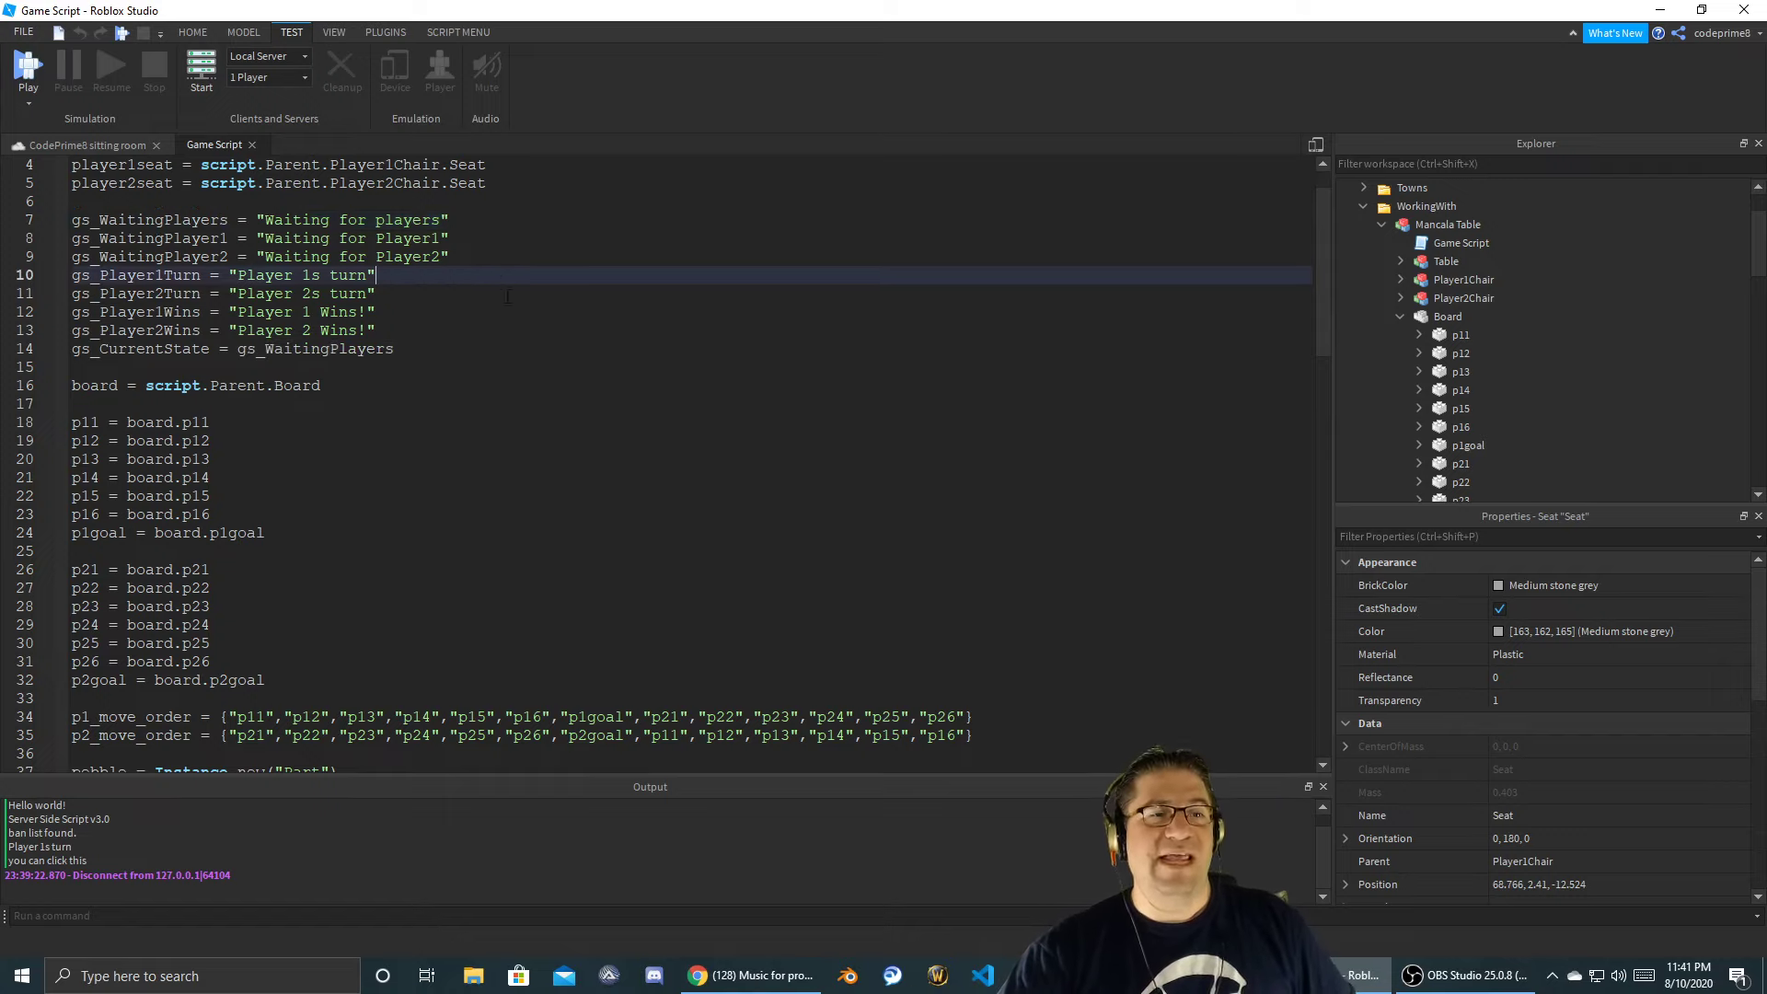
double_click(279, 350)
scroll(372, 541, "down", 3)
scroll(371, 540, "down", 3)
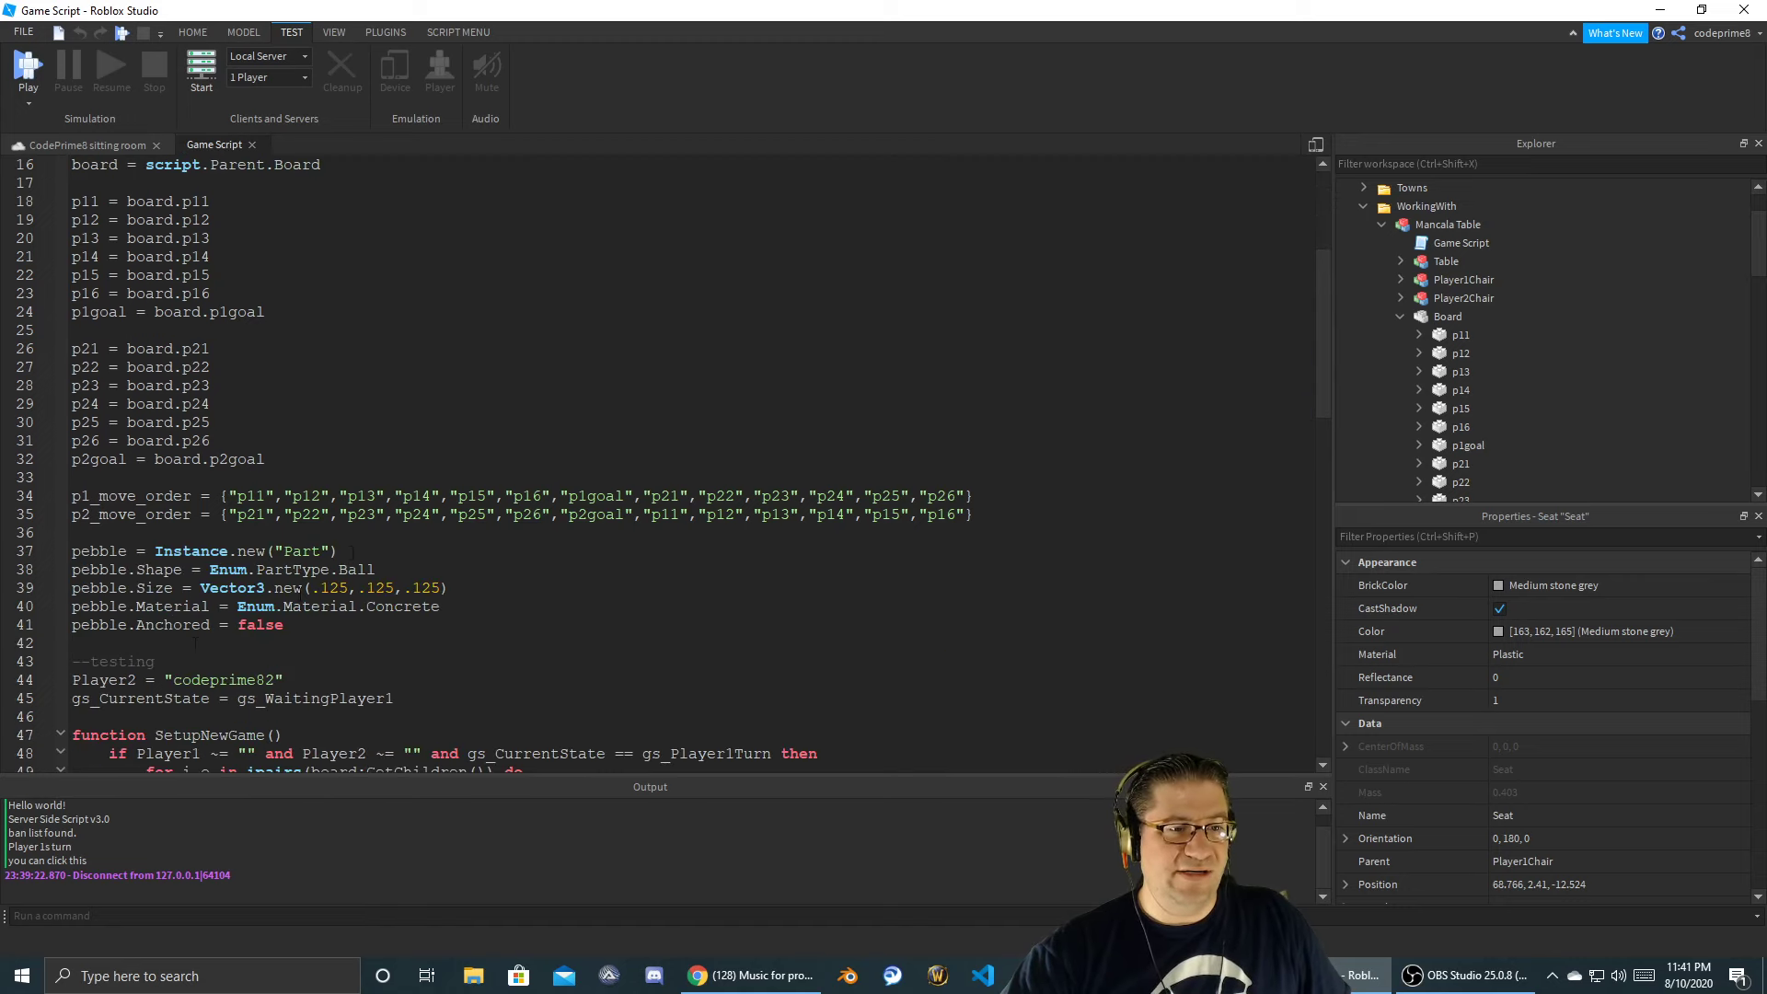
left_click(477, 586)
key("shift+Up")
key("shift+Up")
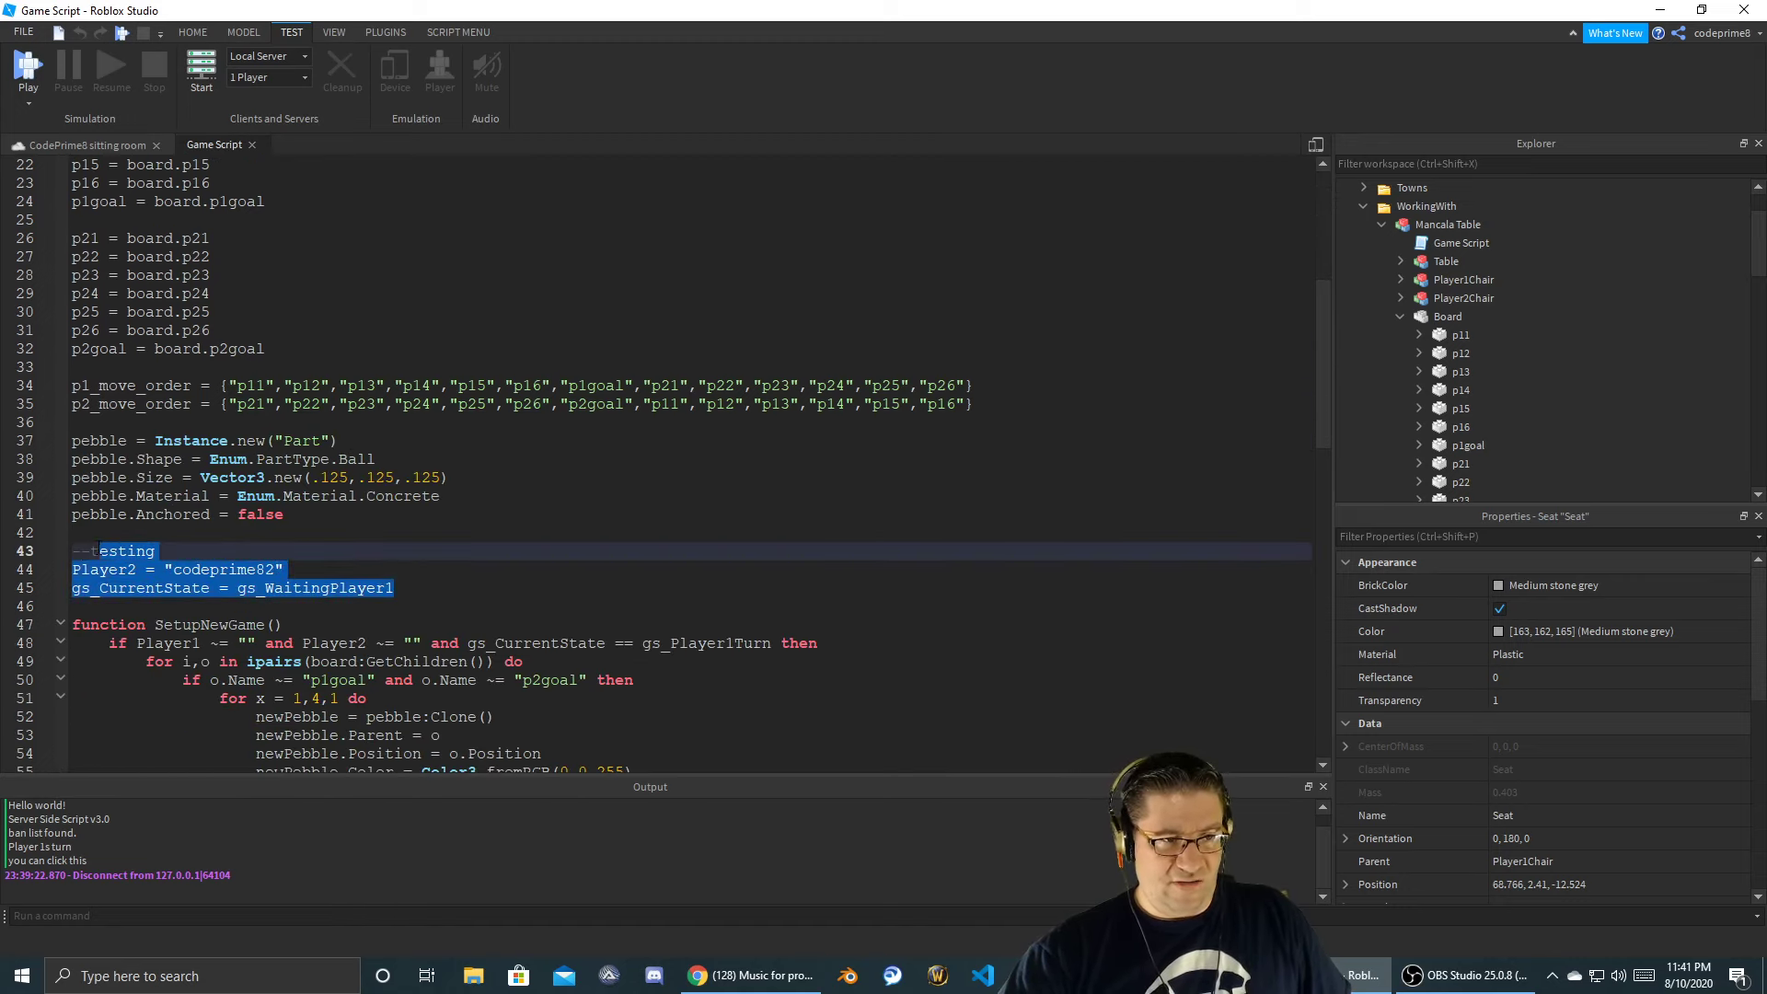
key("shift+Home")
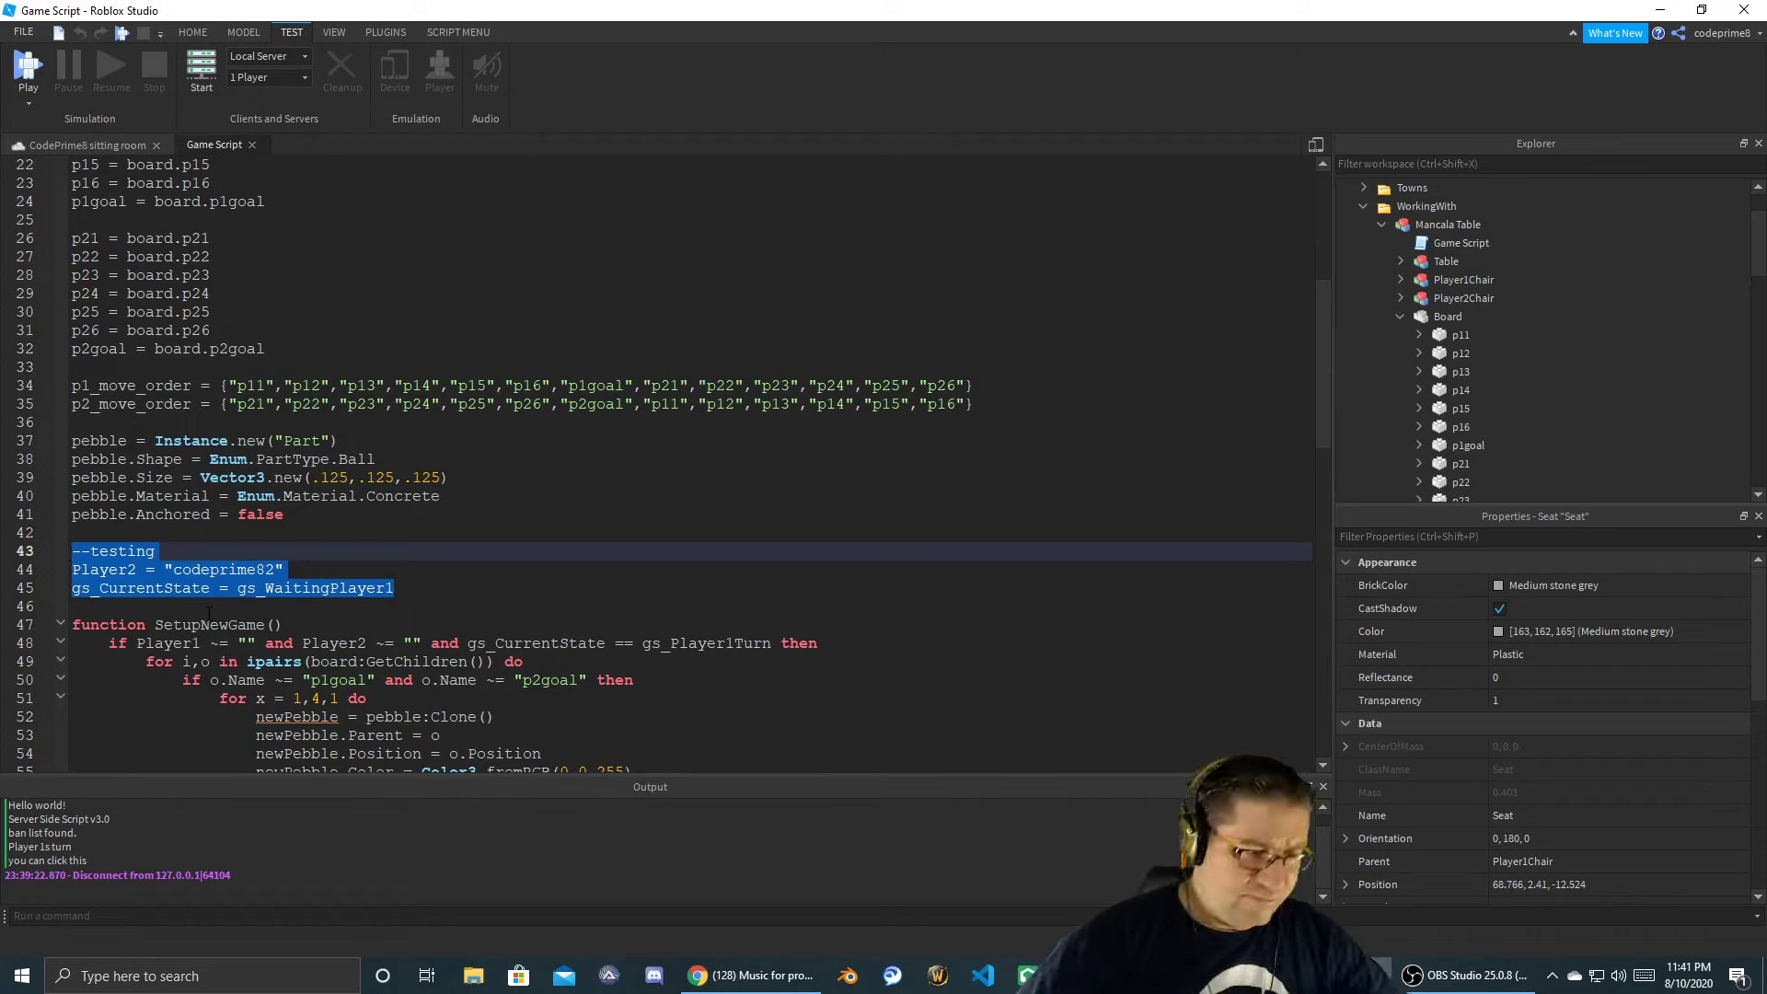
type("-")
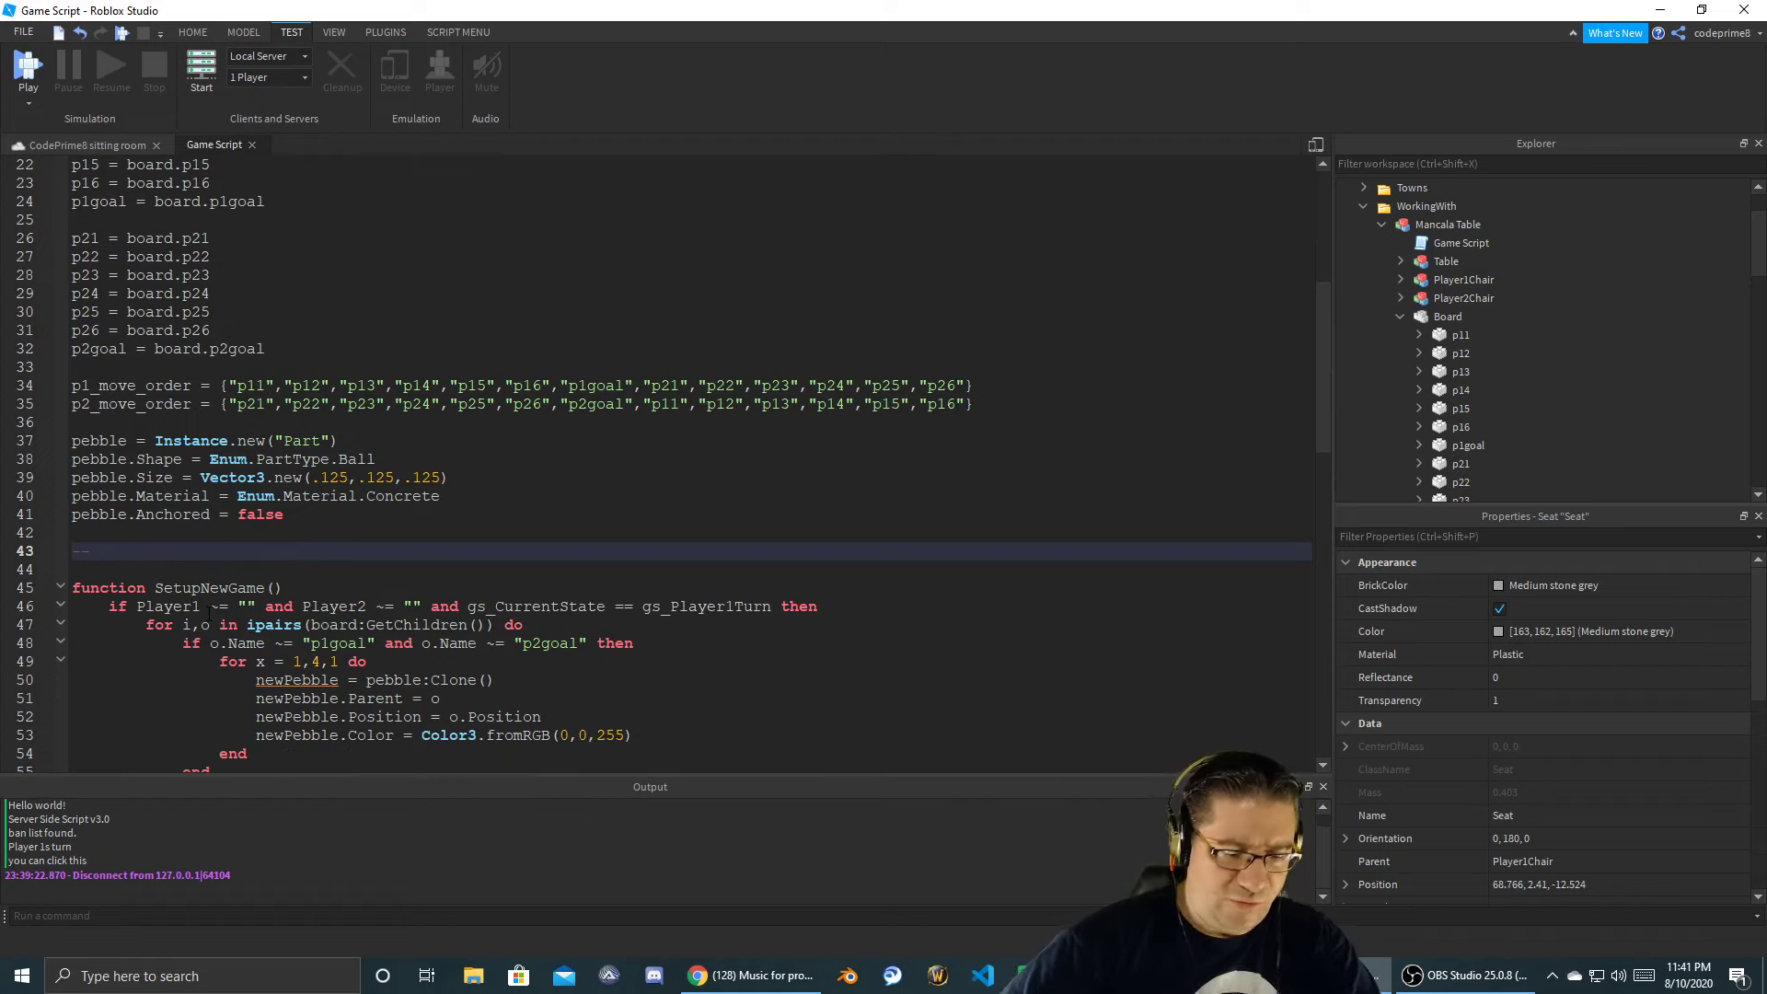
key("ctrl+z")
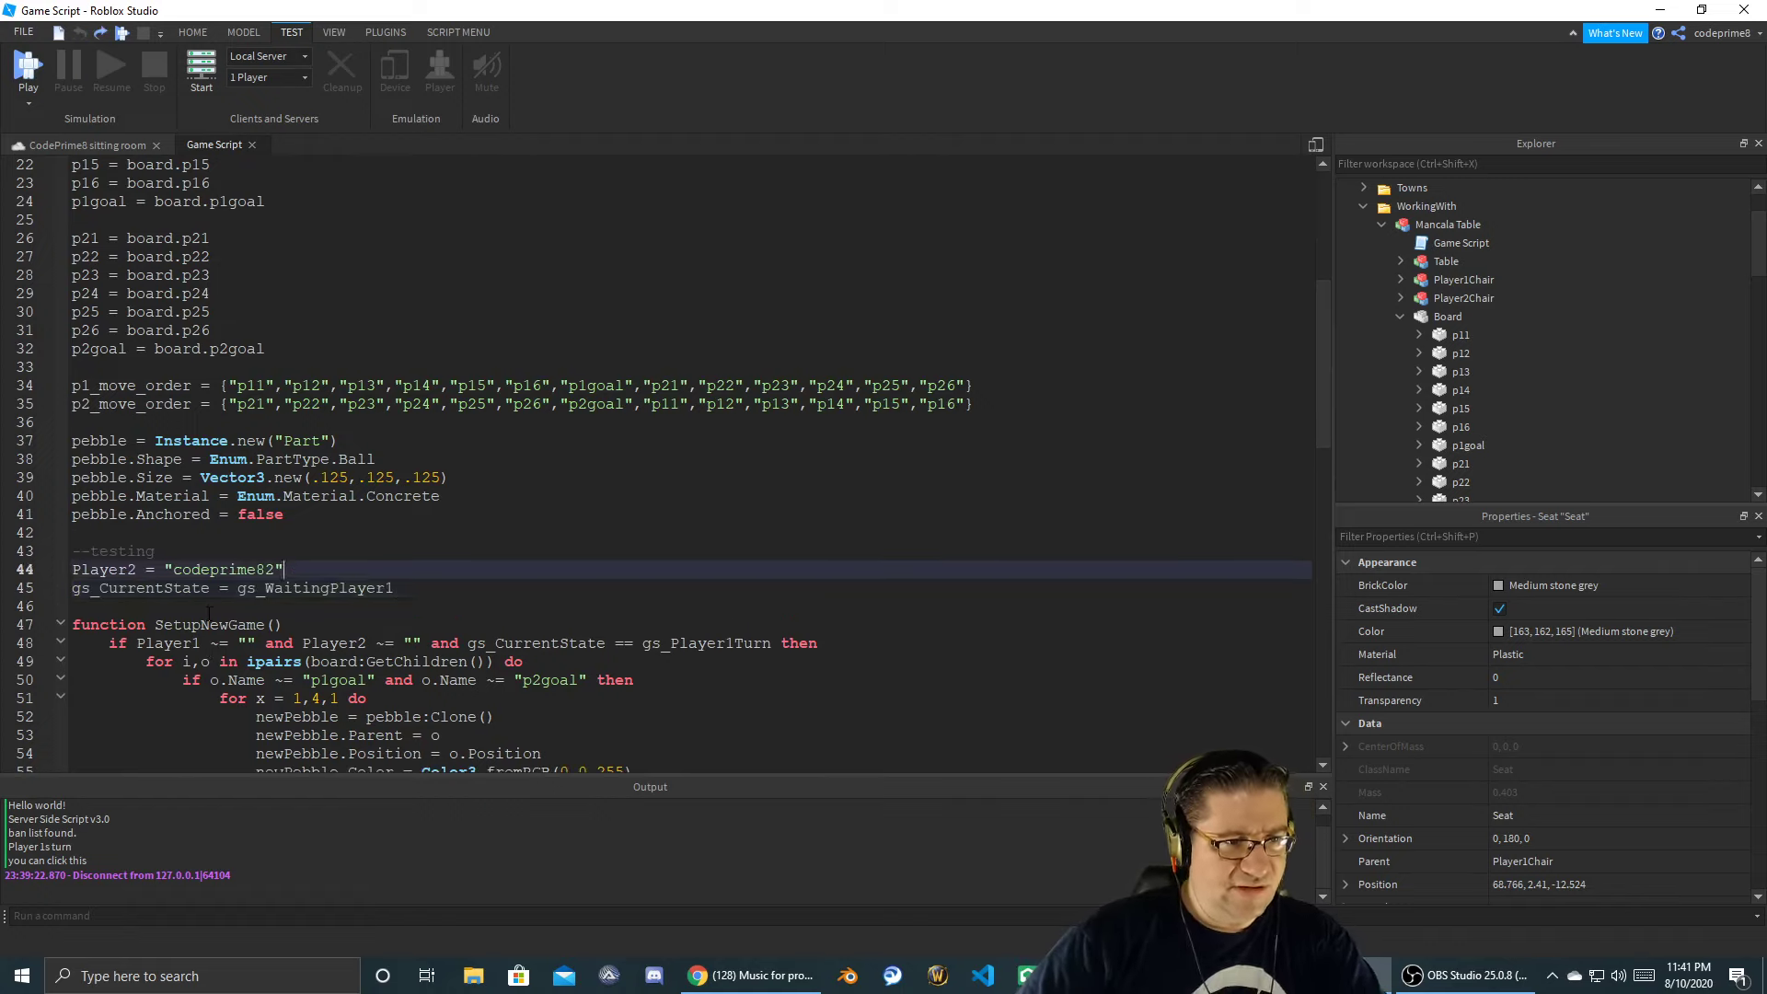
- Comment out the Player2 and gs_CurrentState assignments under the testing comment in Game Script
key("Home")
type("--")
key("Up")
key("Home")
type("--")
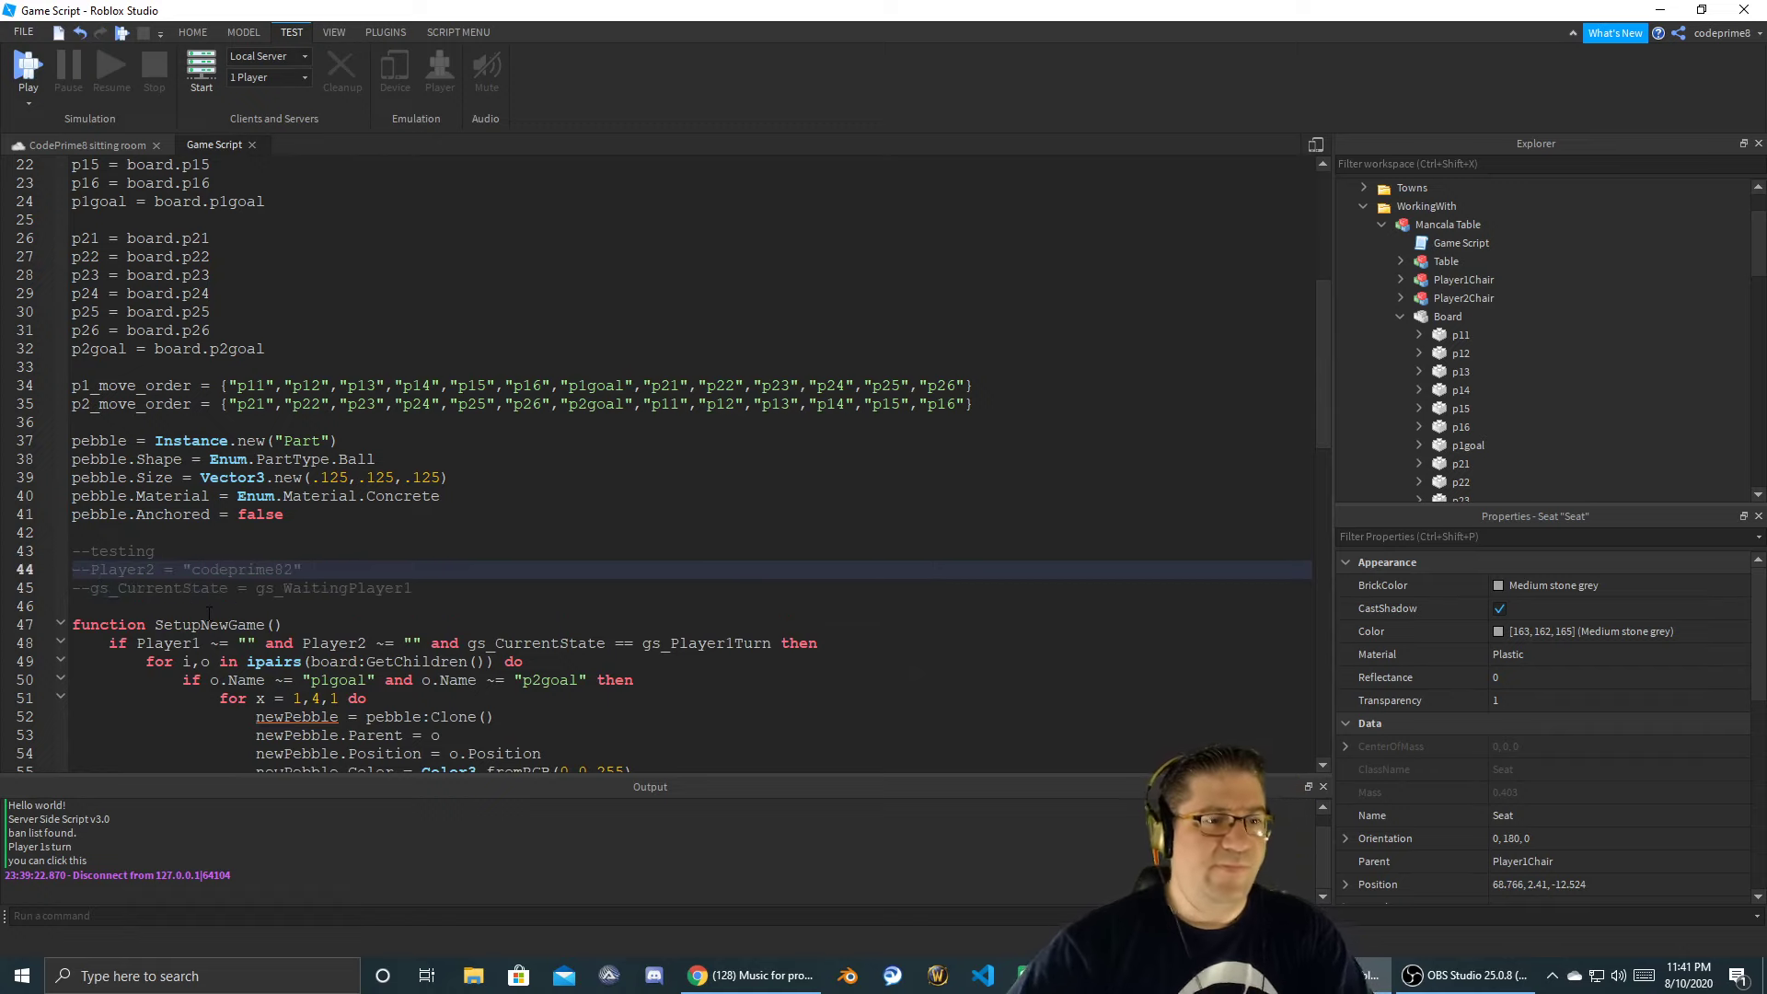
- Review the gs_ game-state definitions near the start of Game Script, from gs_WaitingPlayers to gs_CurrentState
scroll(407, 578, "up", 5)
scroll(414, 565, "up", 2)
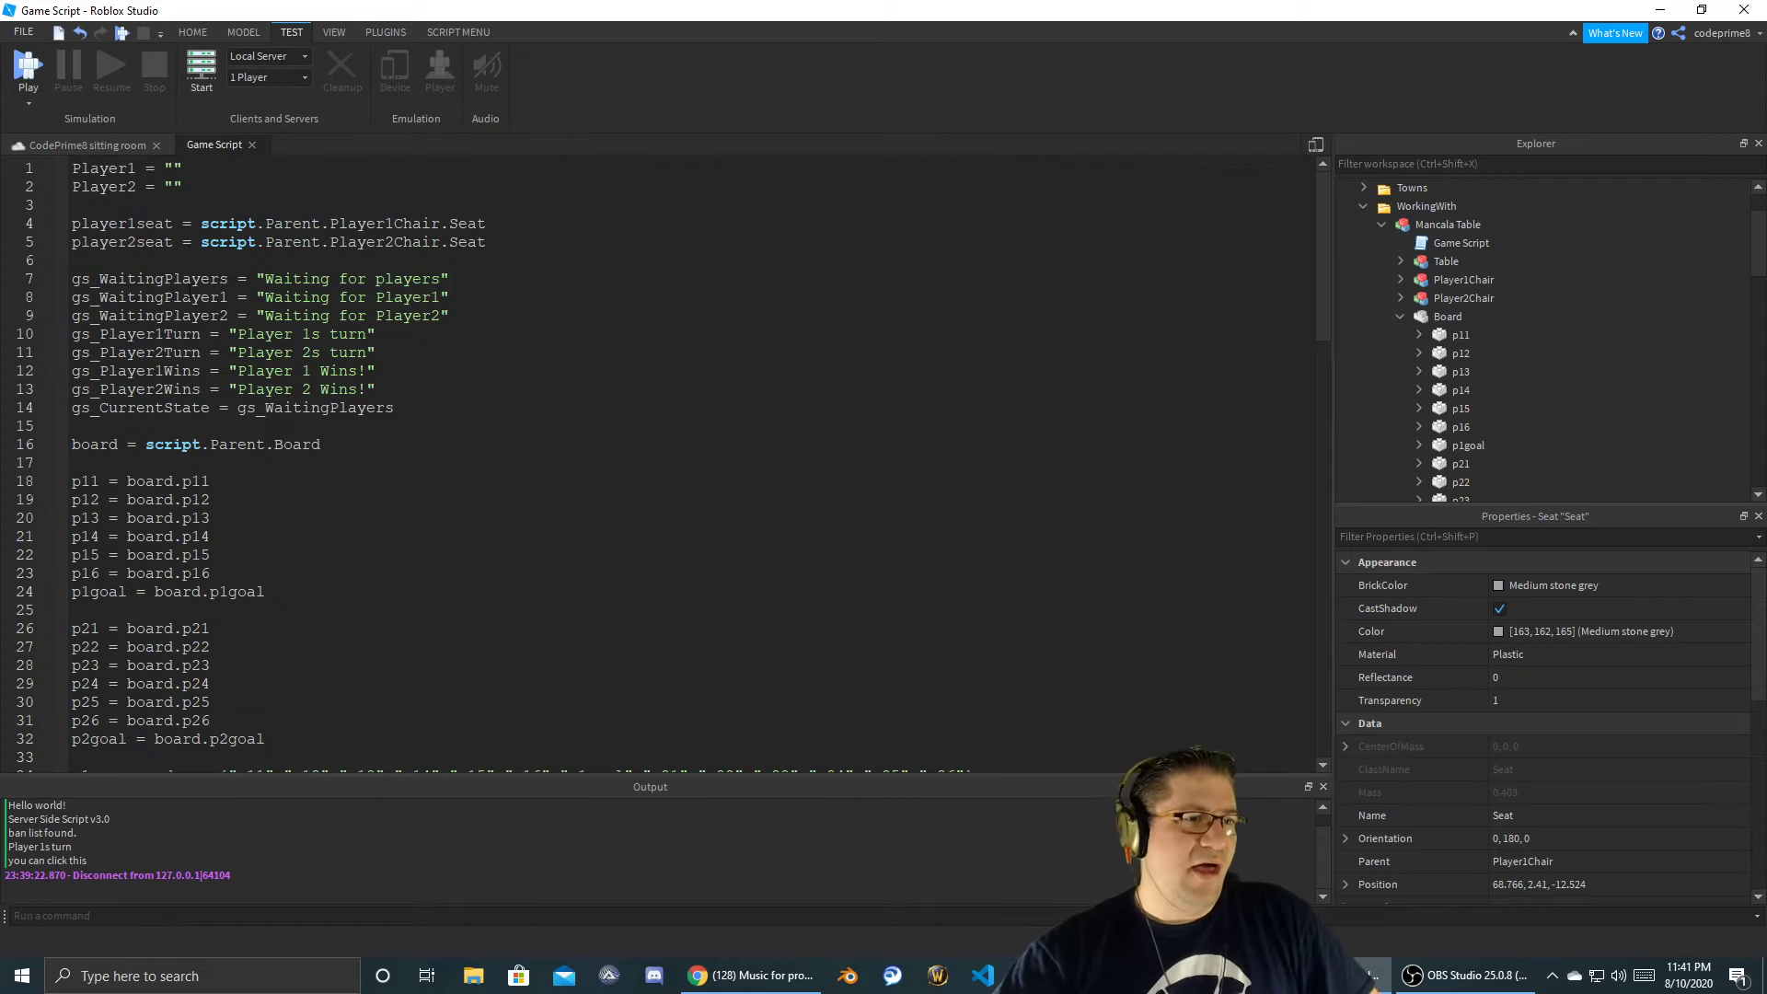
left_click_drag(182, 280, 219, 372)
left_click(422, 372)
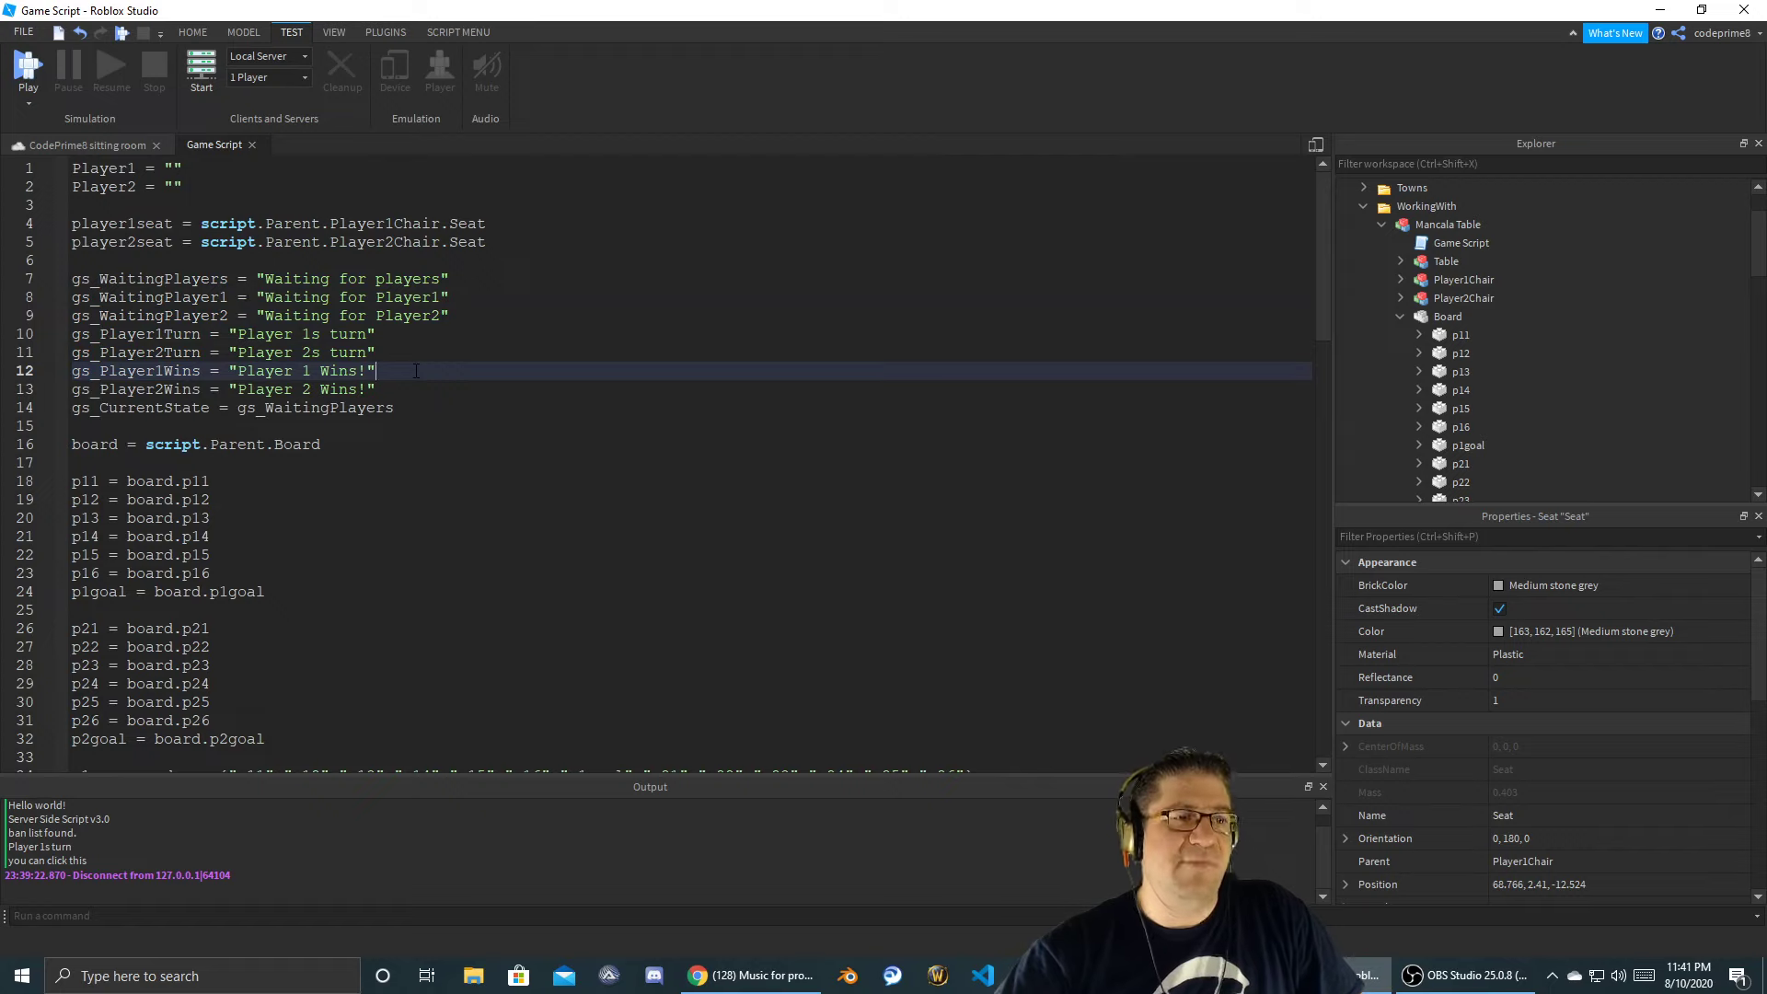
double_click(160, 278)
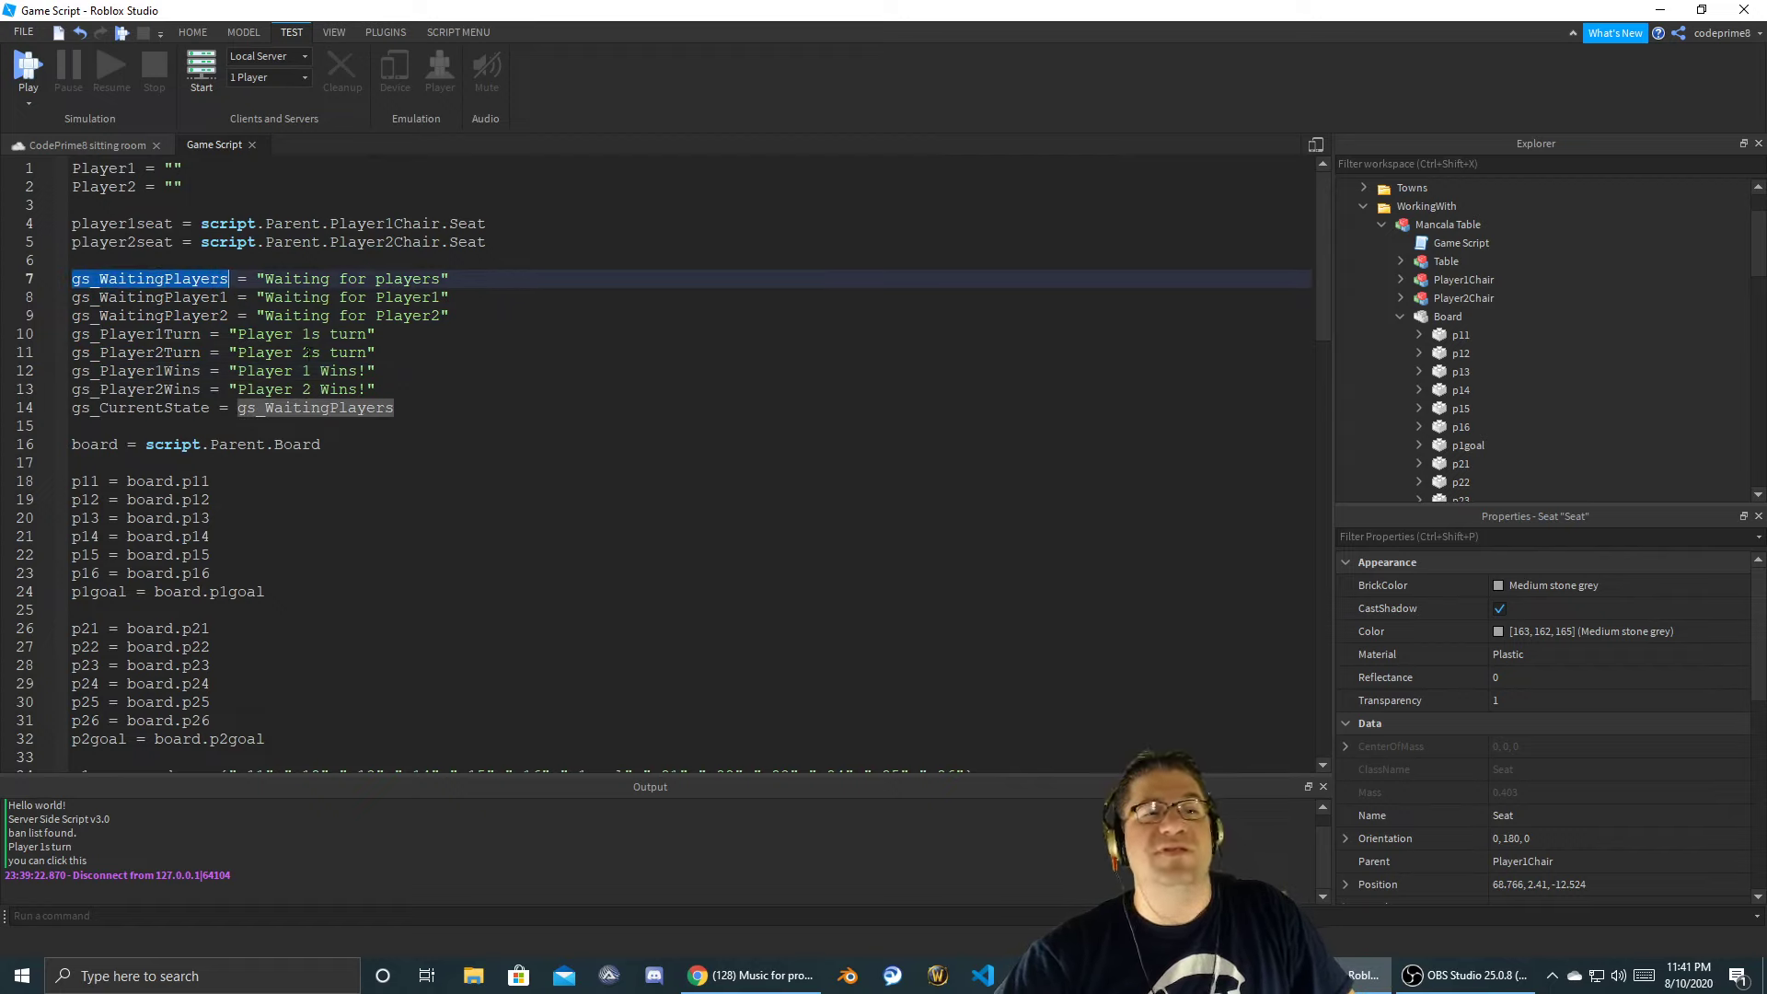
double_click(353, 279)
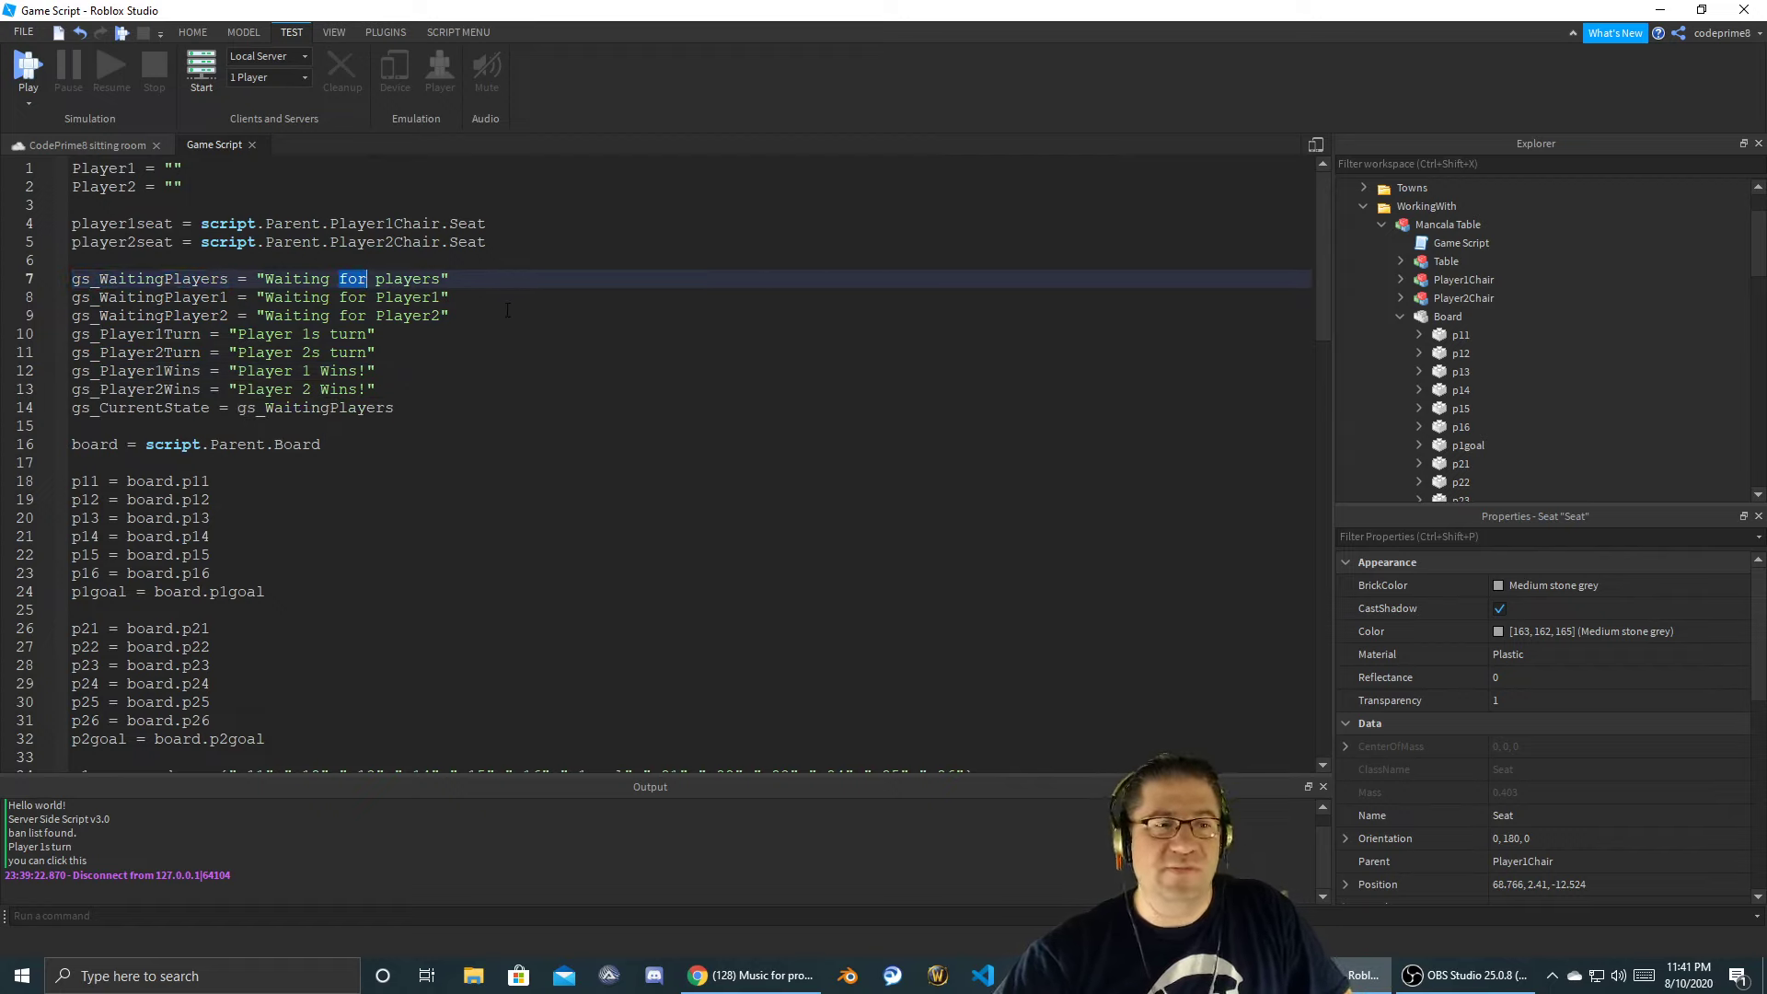
scroll(423, 296, "down", 1)
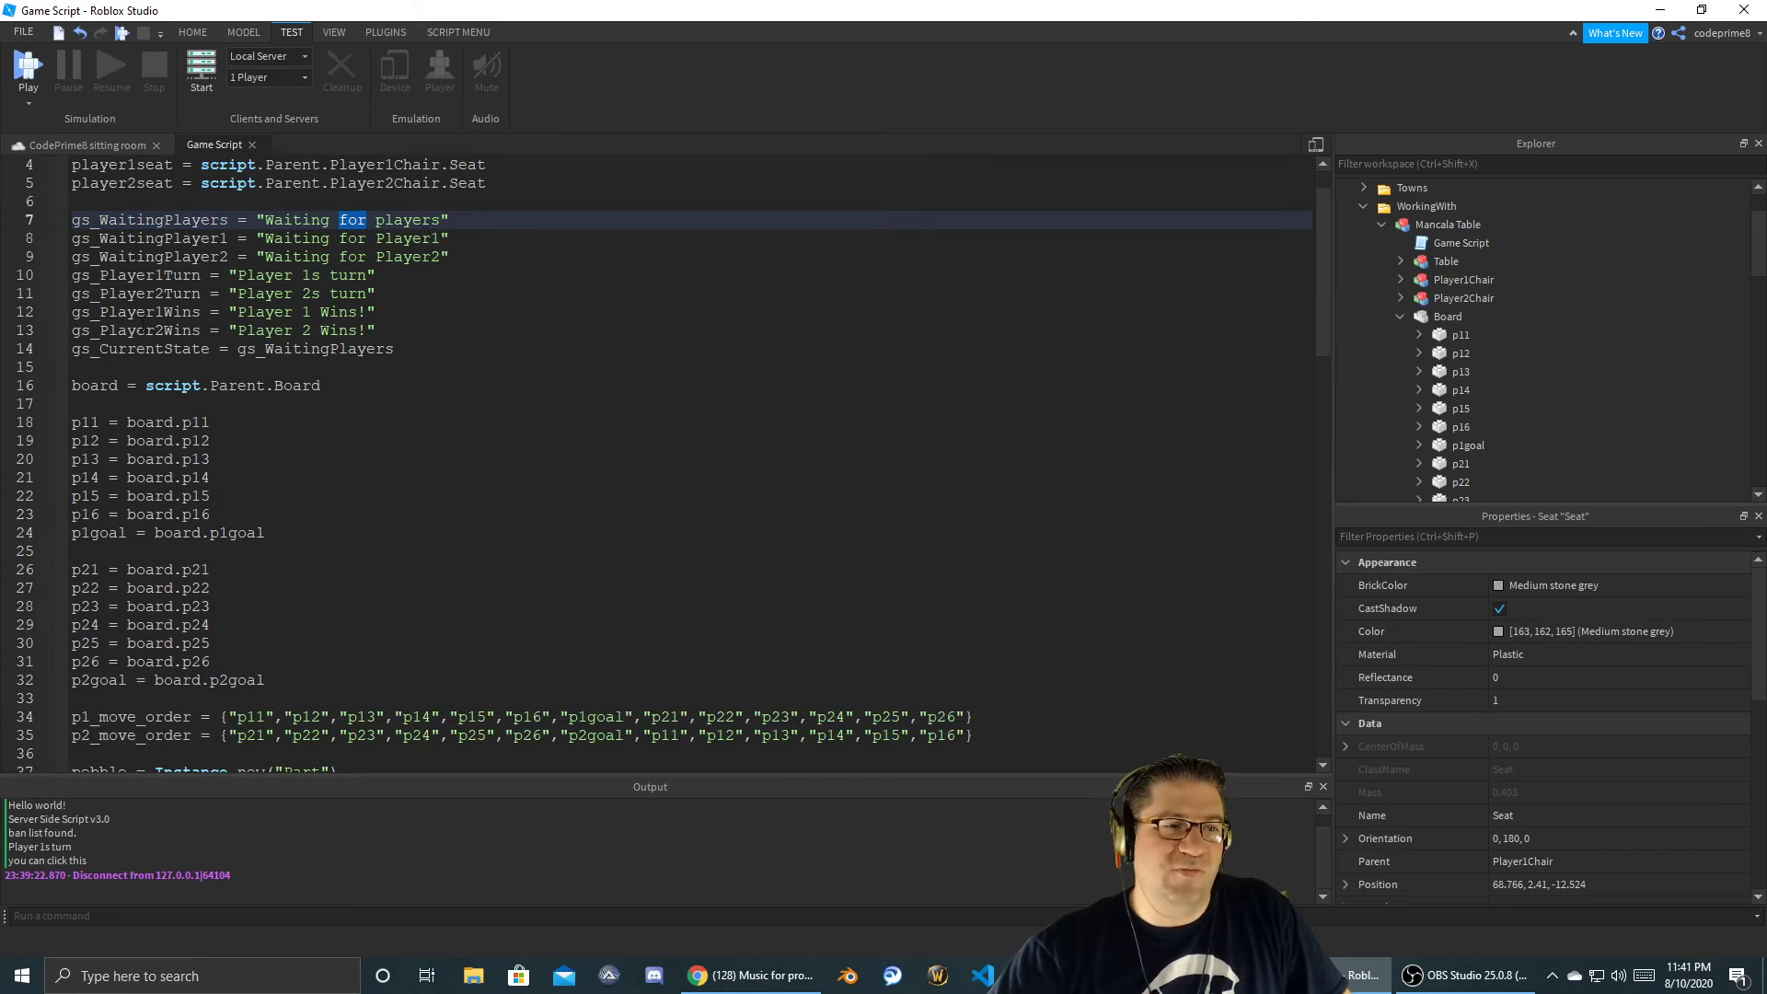
- Compare the gs_WaitingPlayers definition with its use as the initial value of gs_CurrentState
double_click(289, 350)
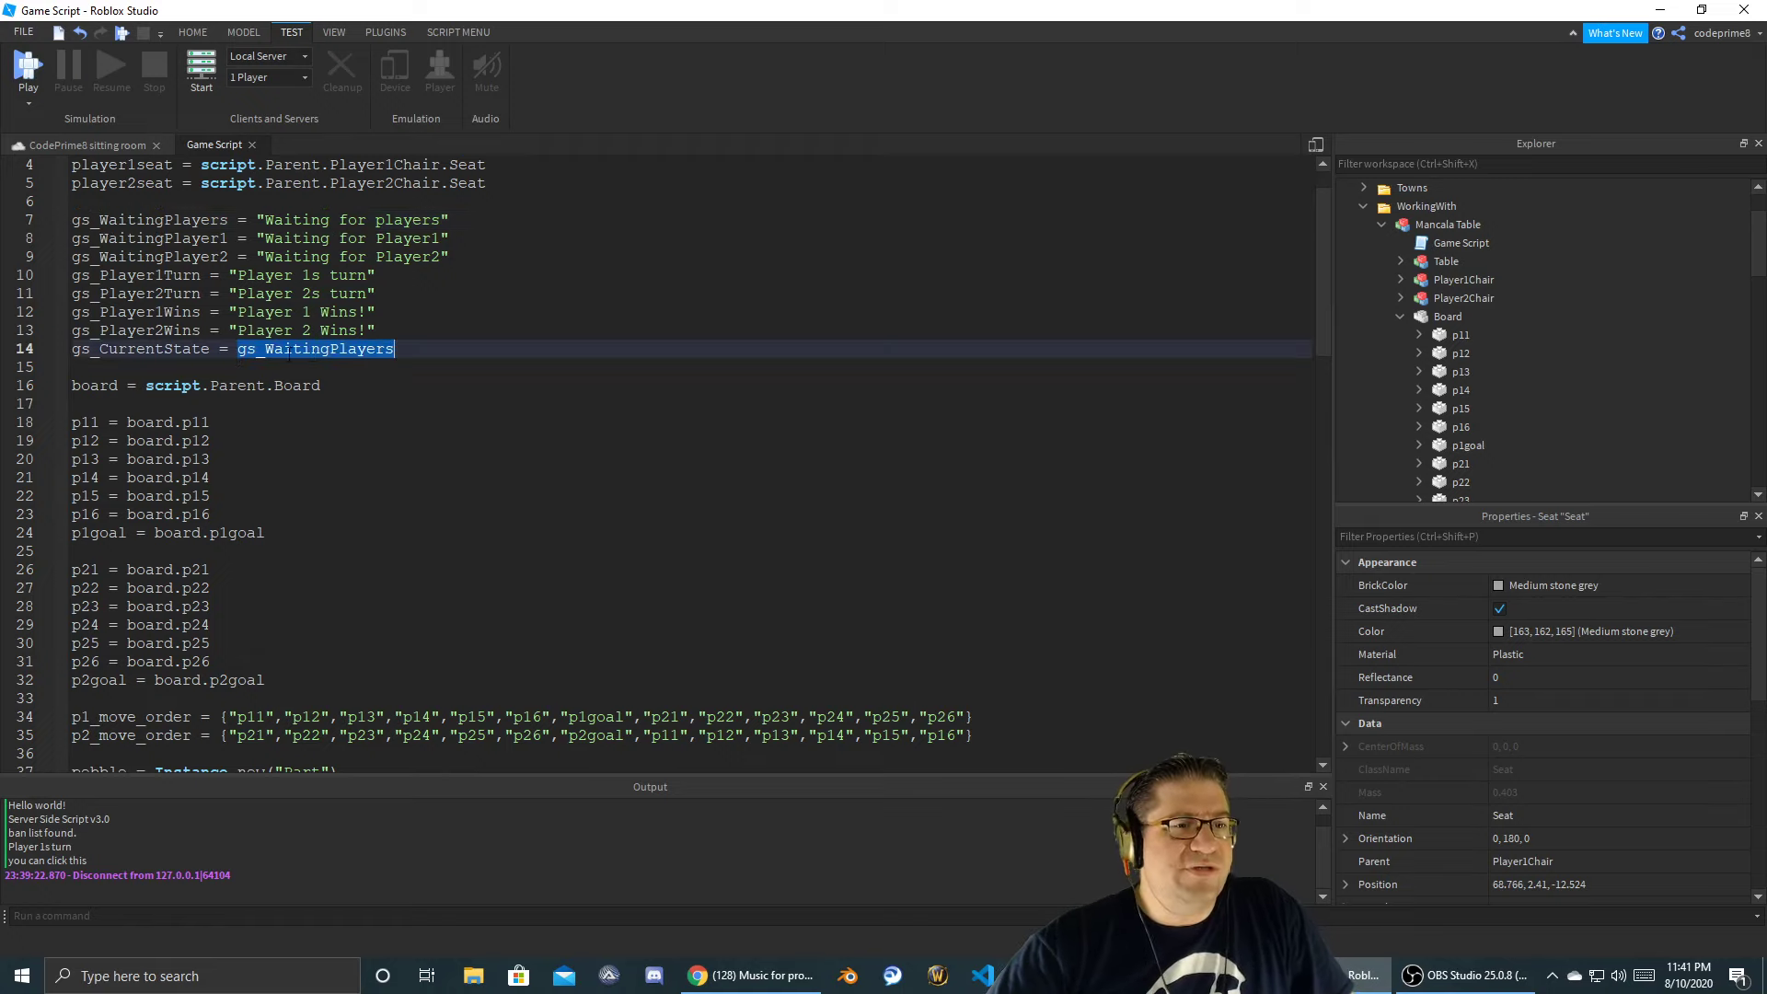
double_click(132, 221)
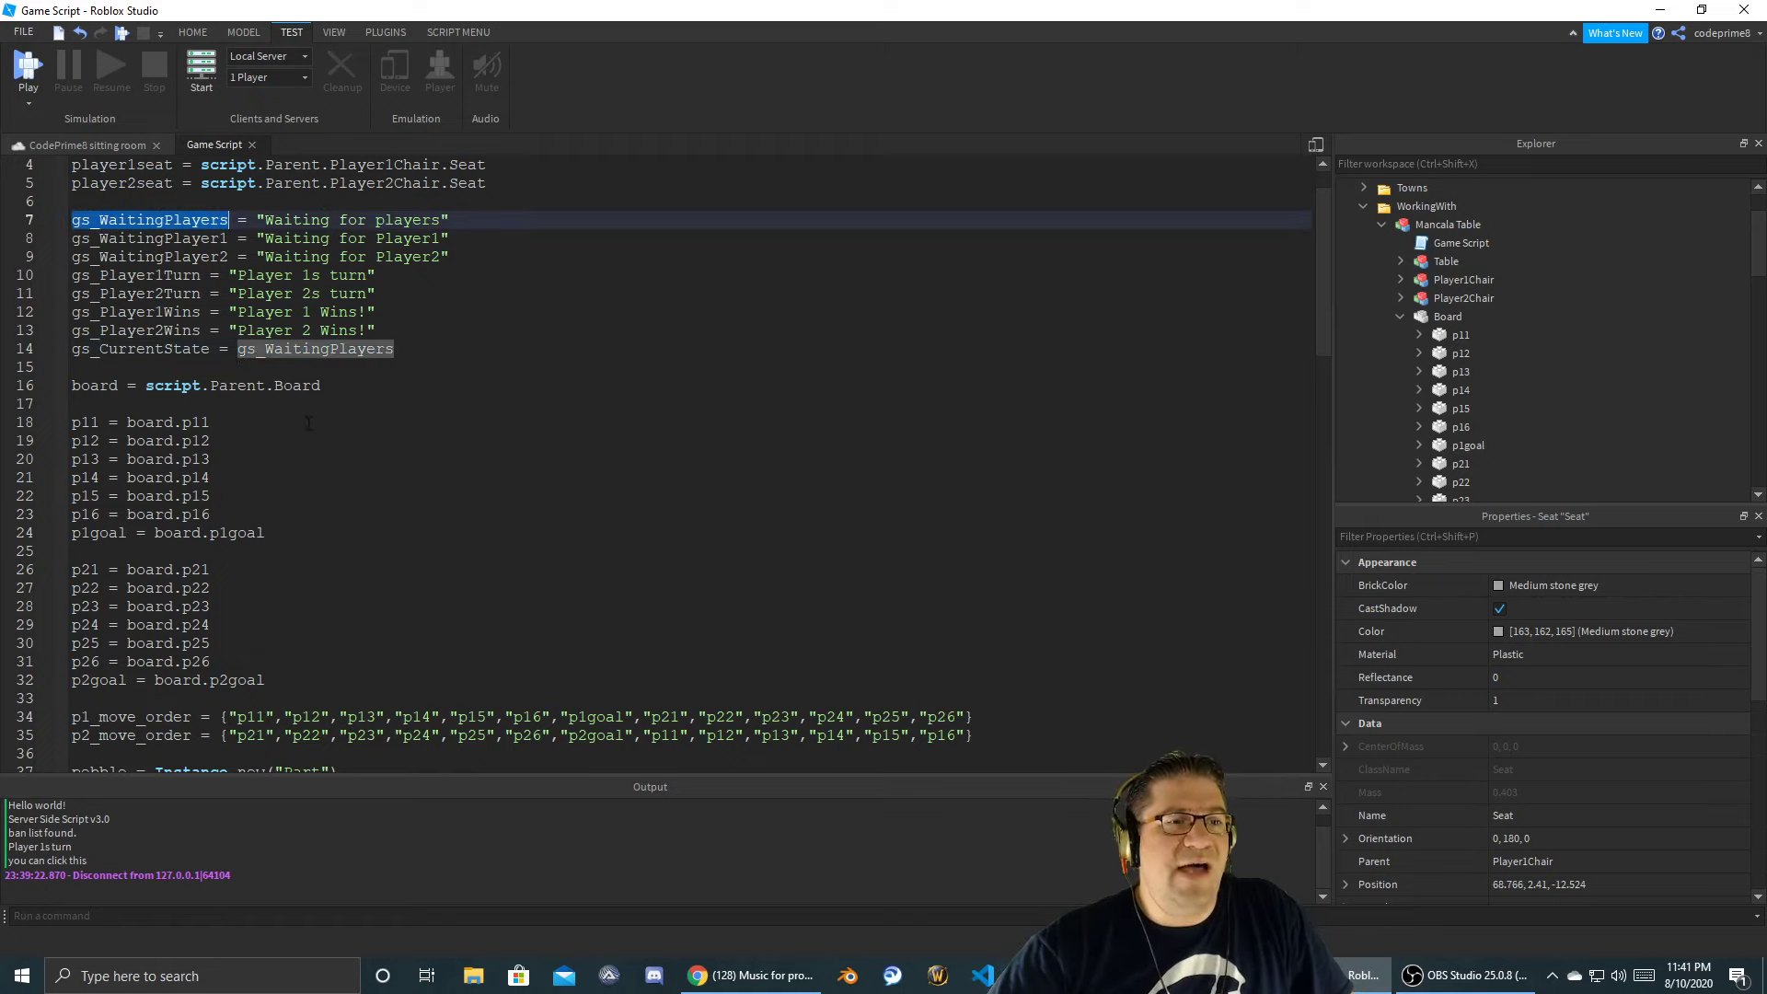
left_click(304, 350)
double_click(164, 348)
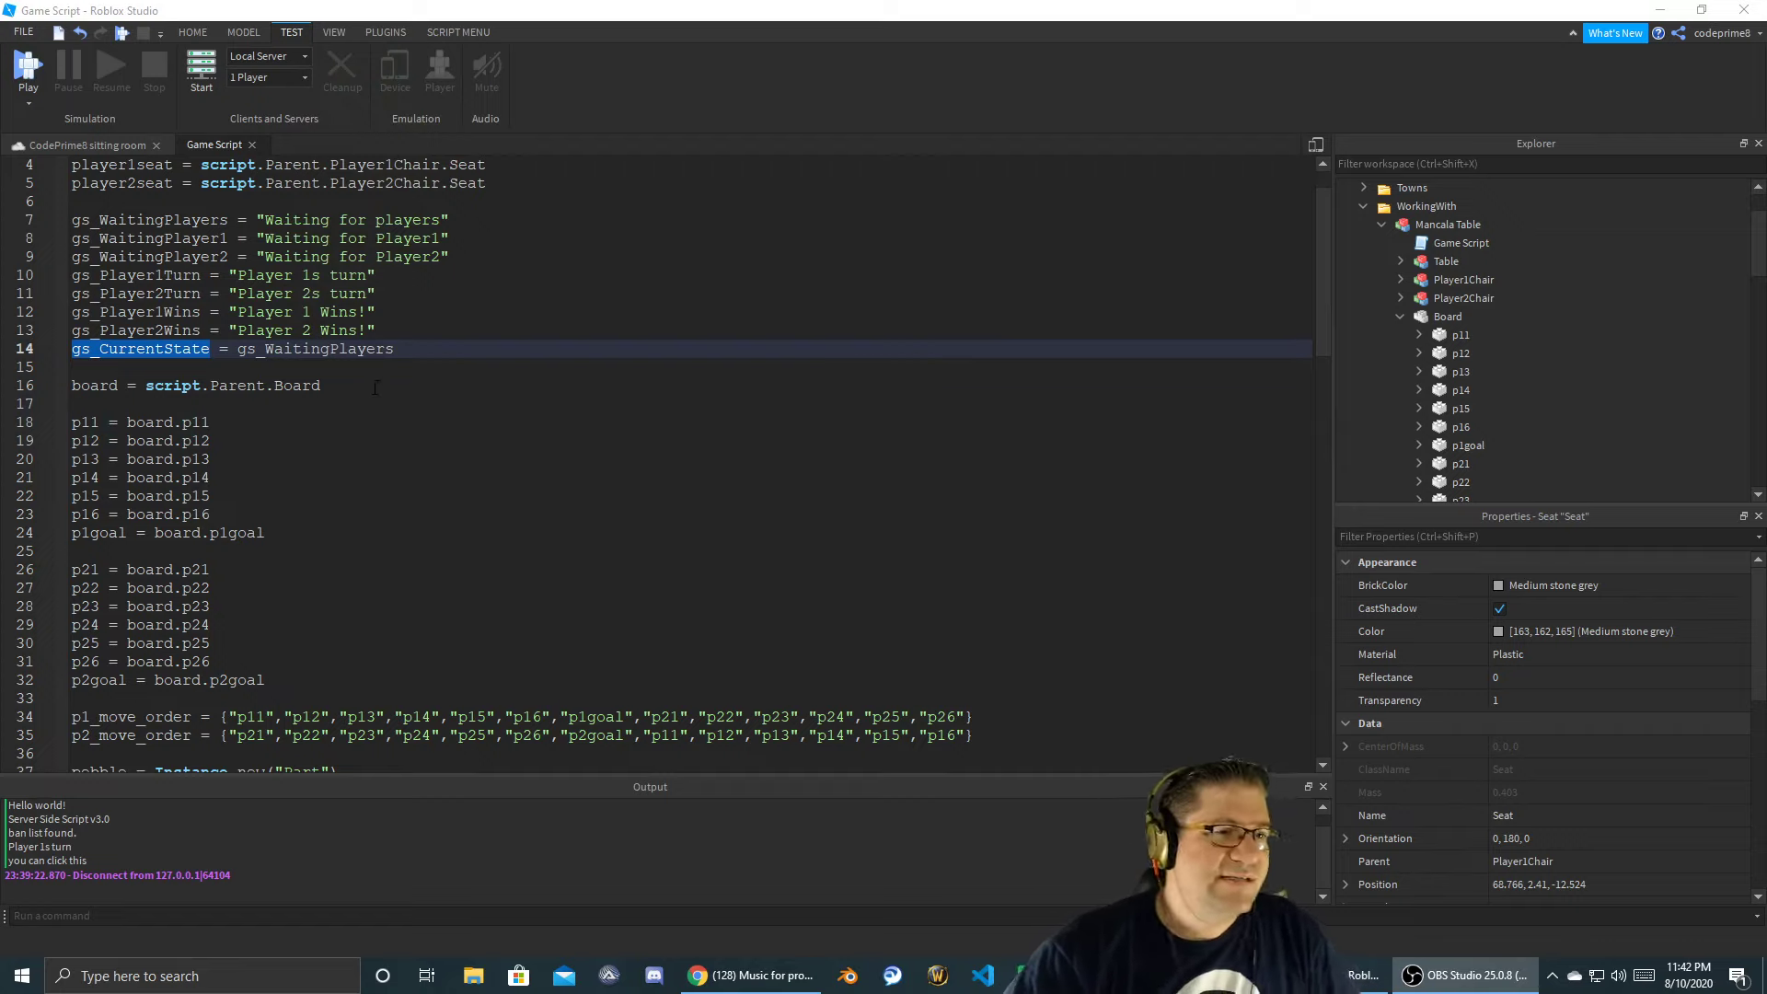
- Compare the script's board variable and its p11–p2goal pit references with the Board union and its child parts
left_click(419, 380)
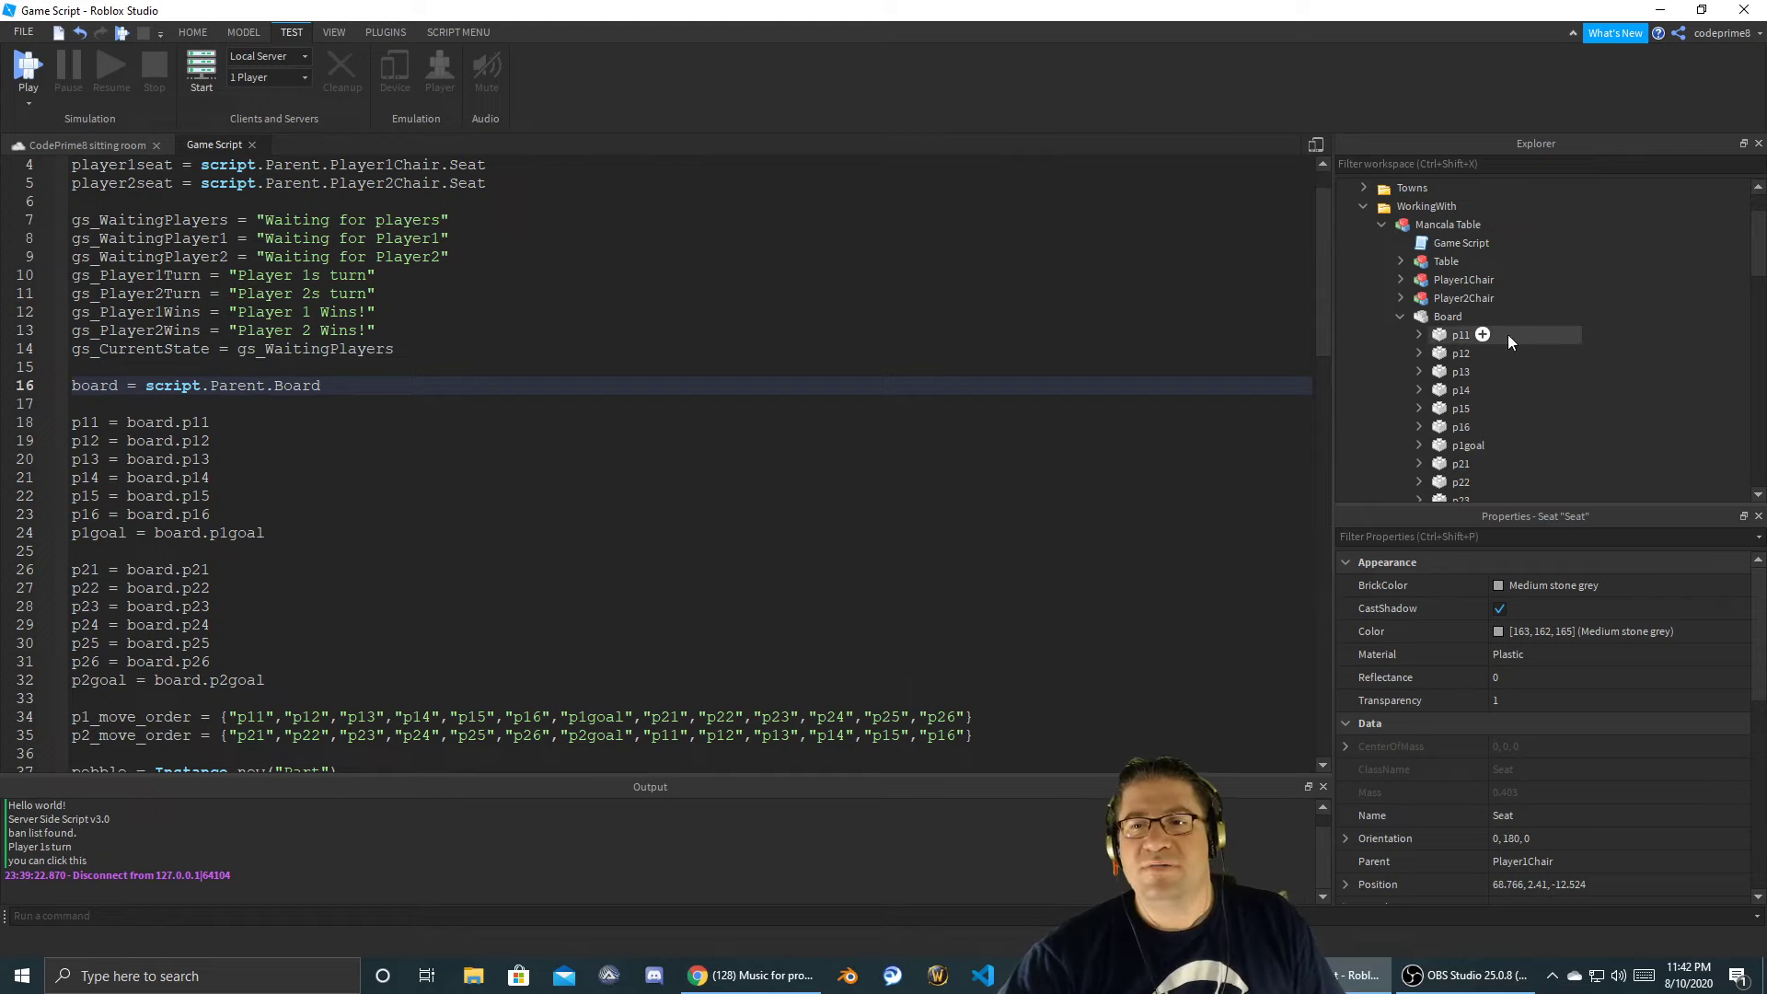
left_click(1436, 314)
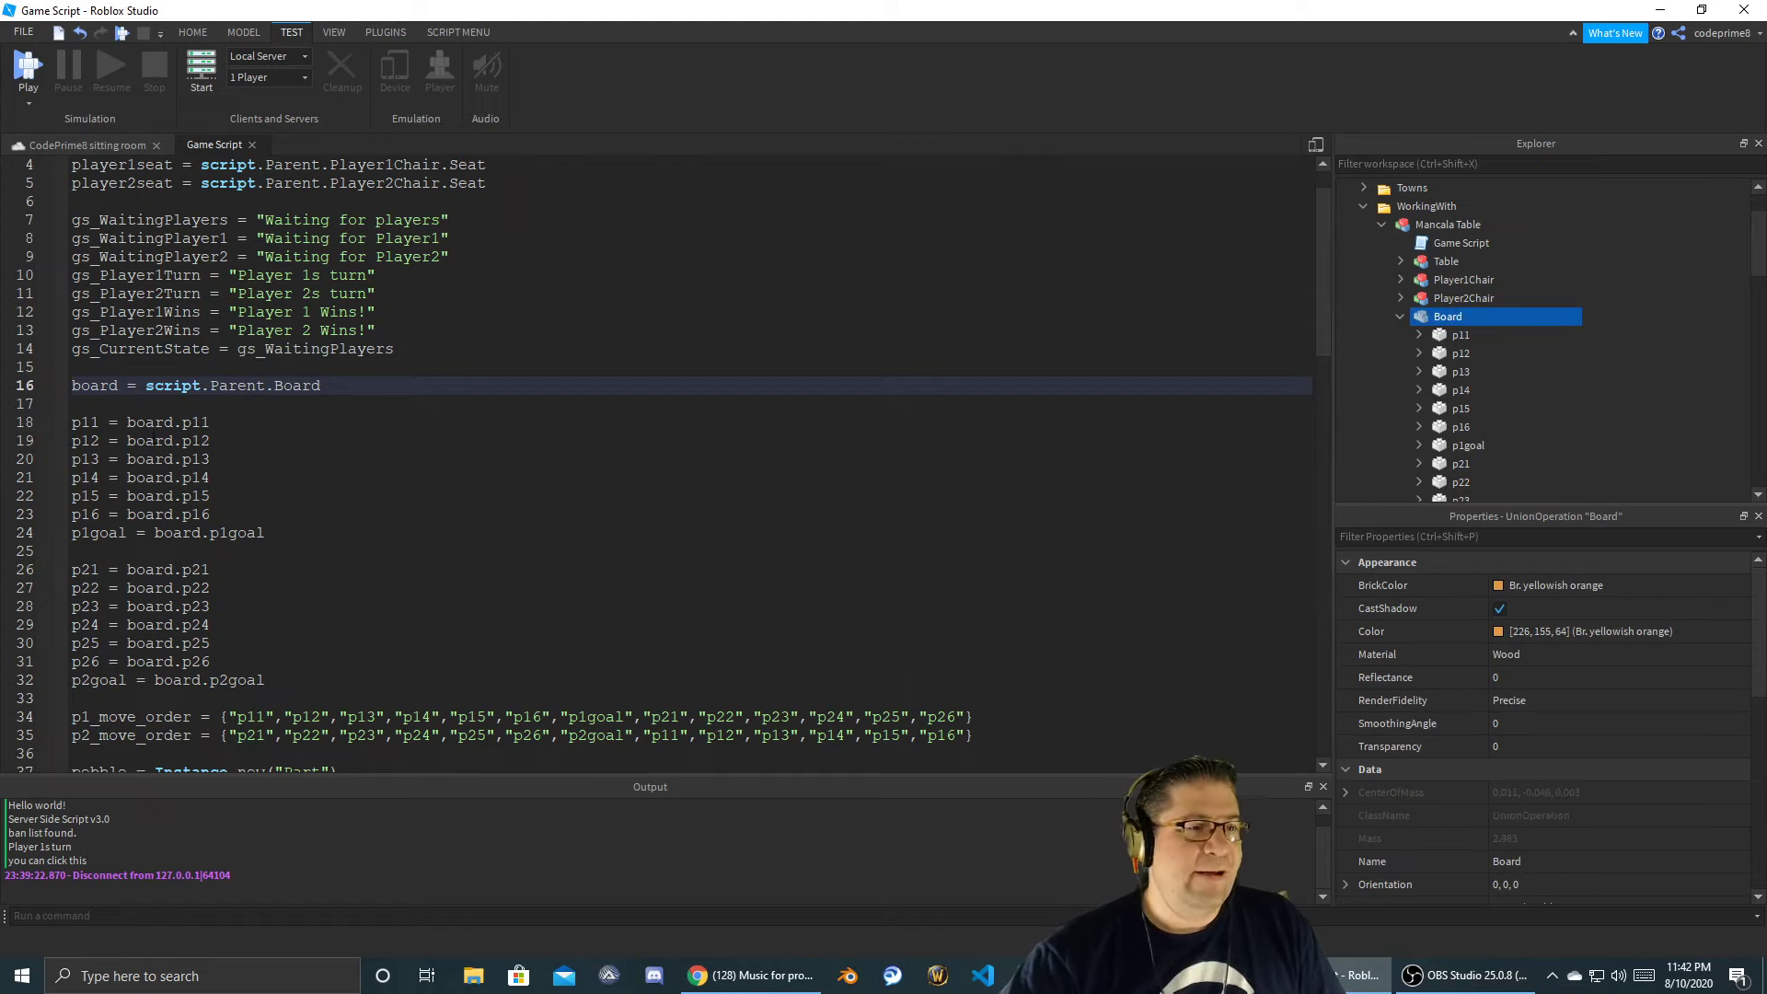
scroll(118, 423, "down", 1)
double_click(85, 366)
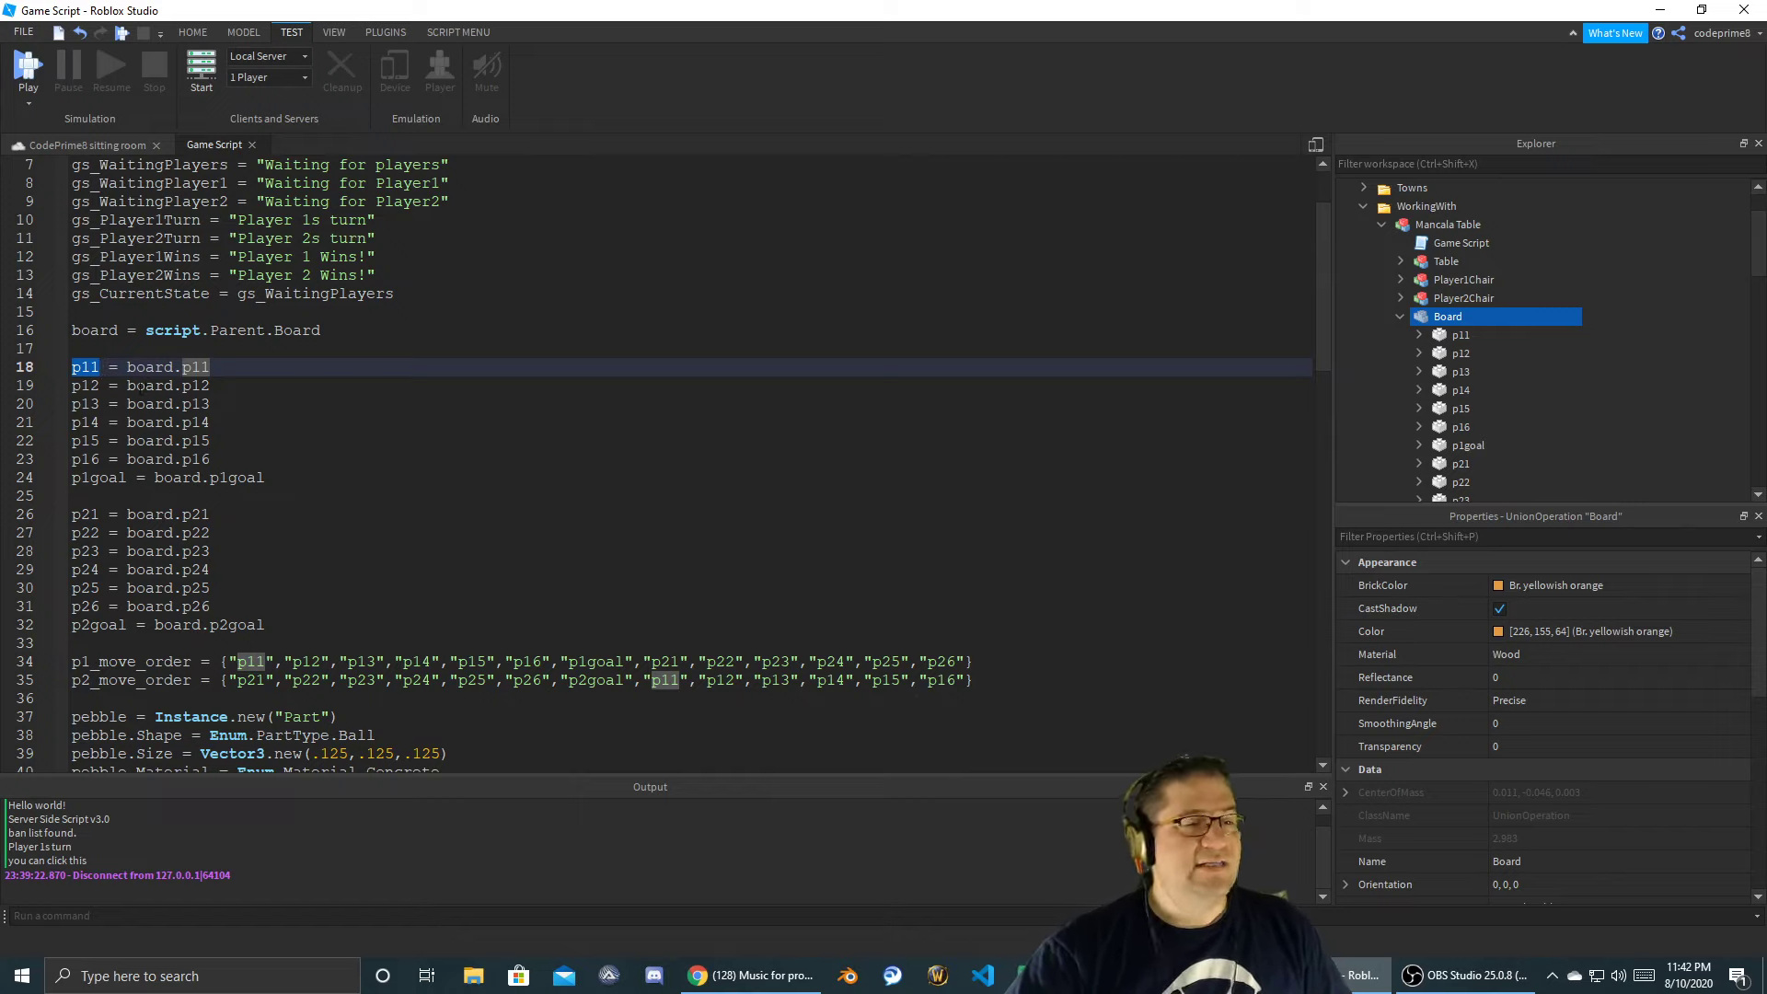
left_click_drag(109, 404, 267, 477)
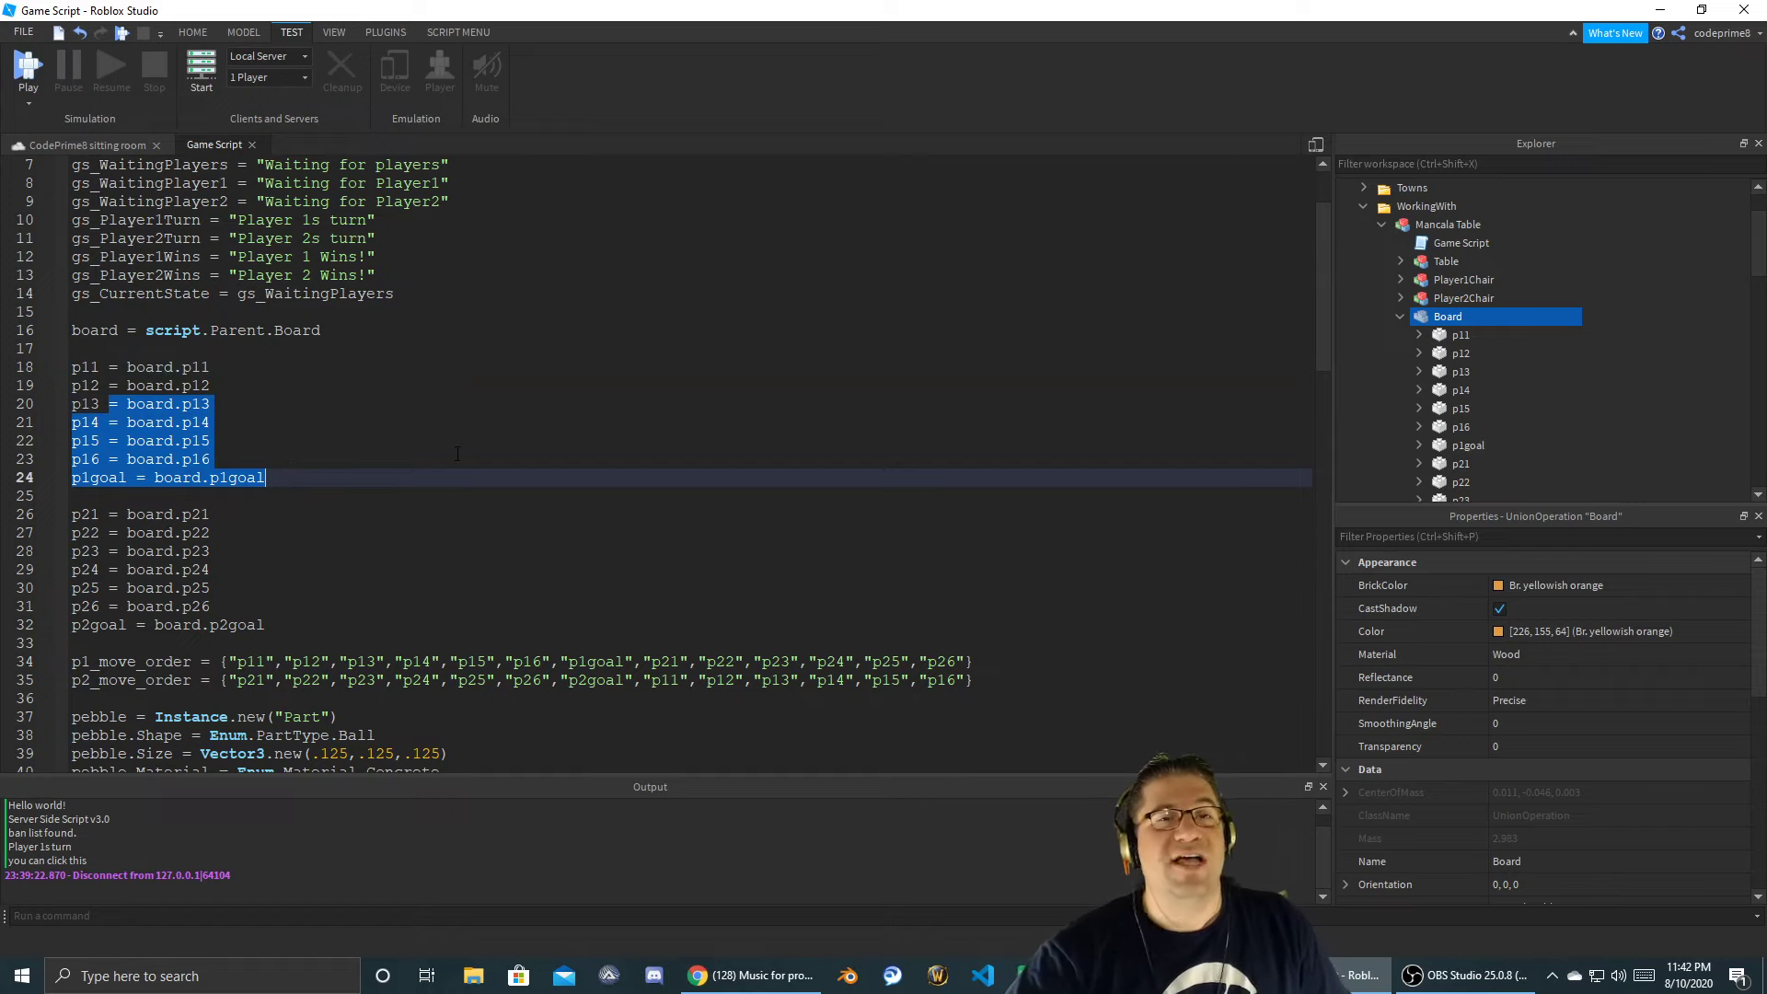
scroll(455, 461, "down", 1)
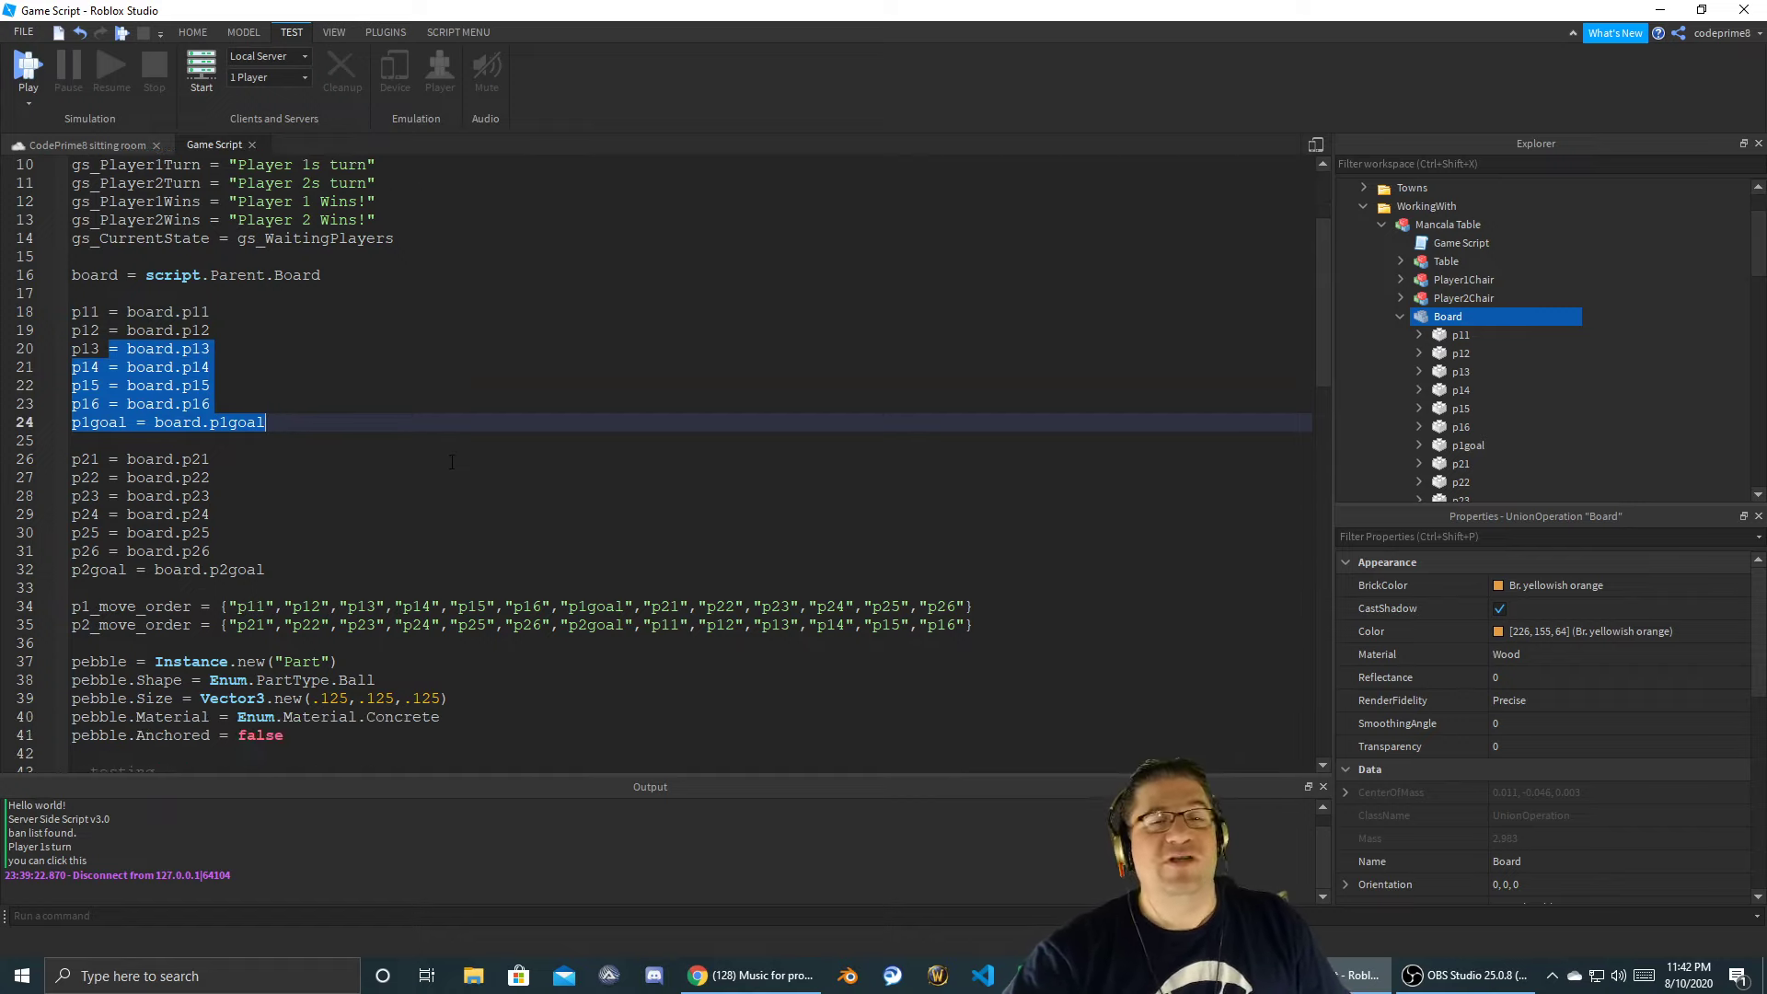
scroll(452, 461, "down", 2)
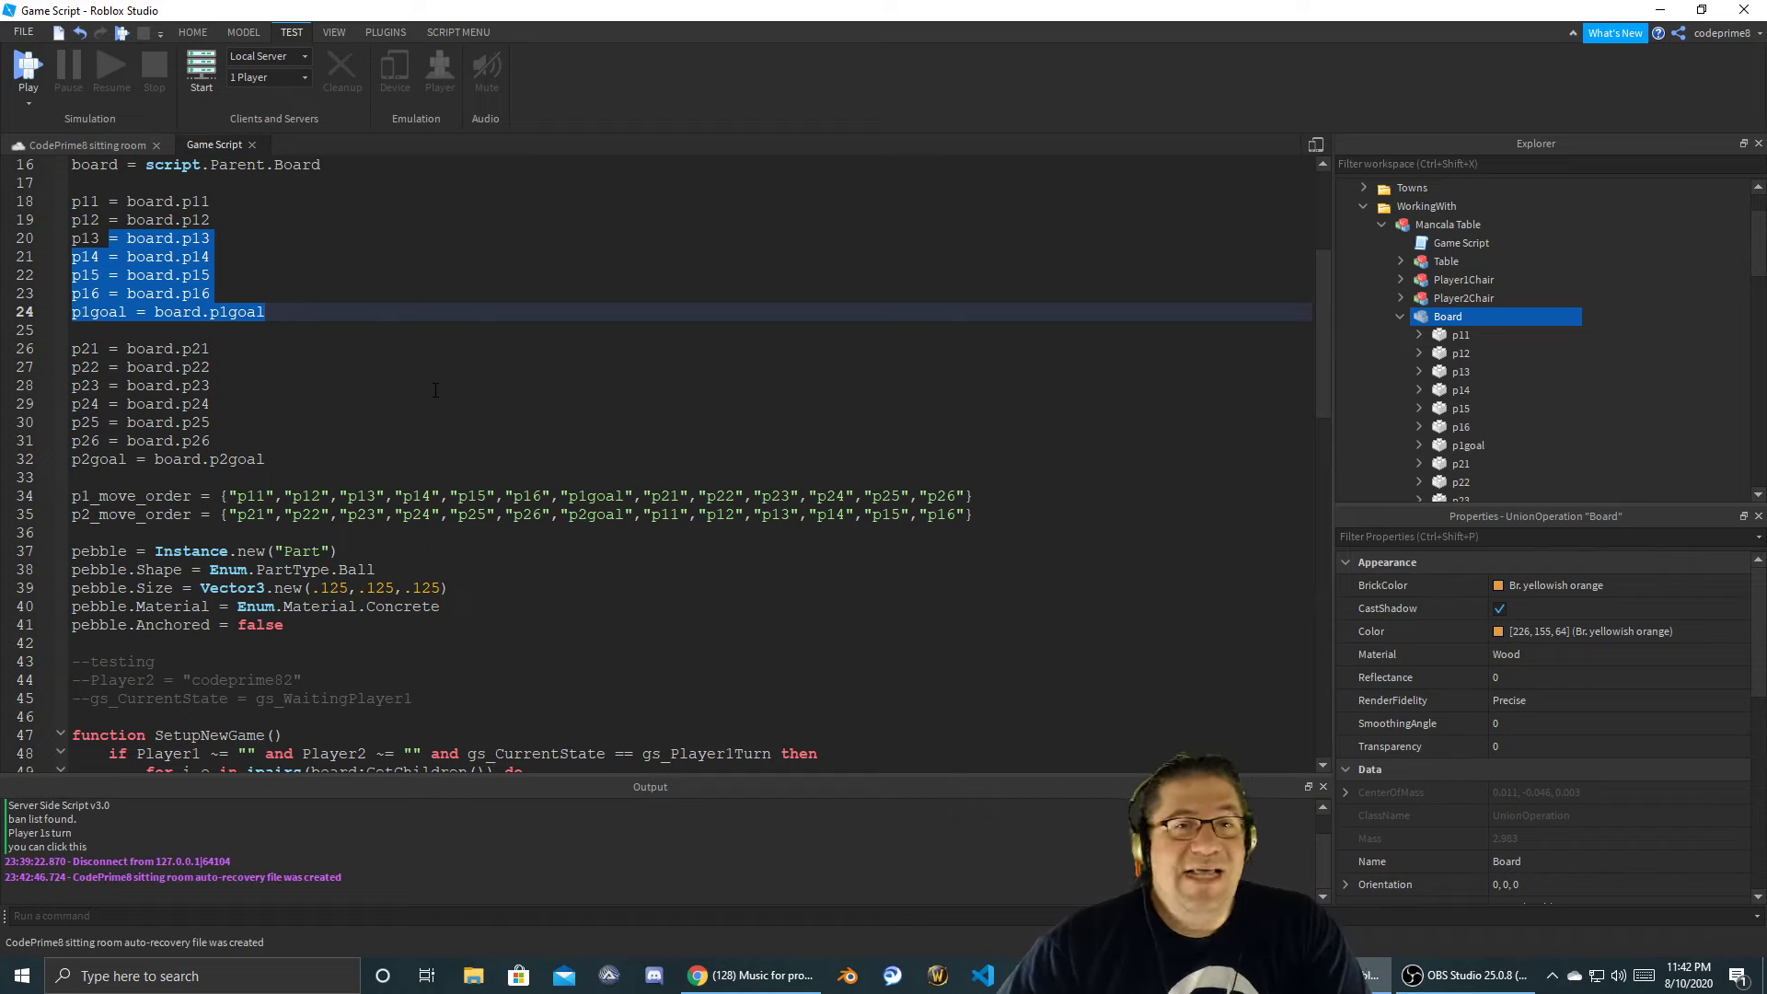
scroll(427, 404, "down", 1)
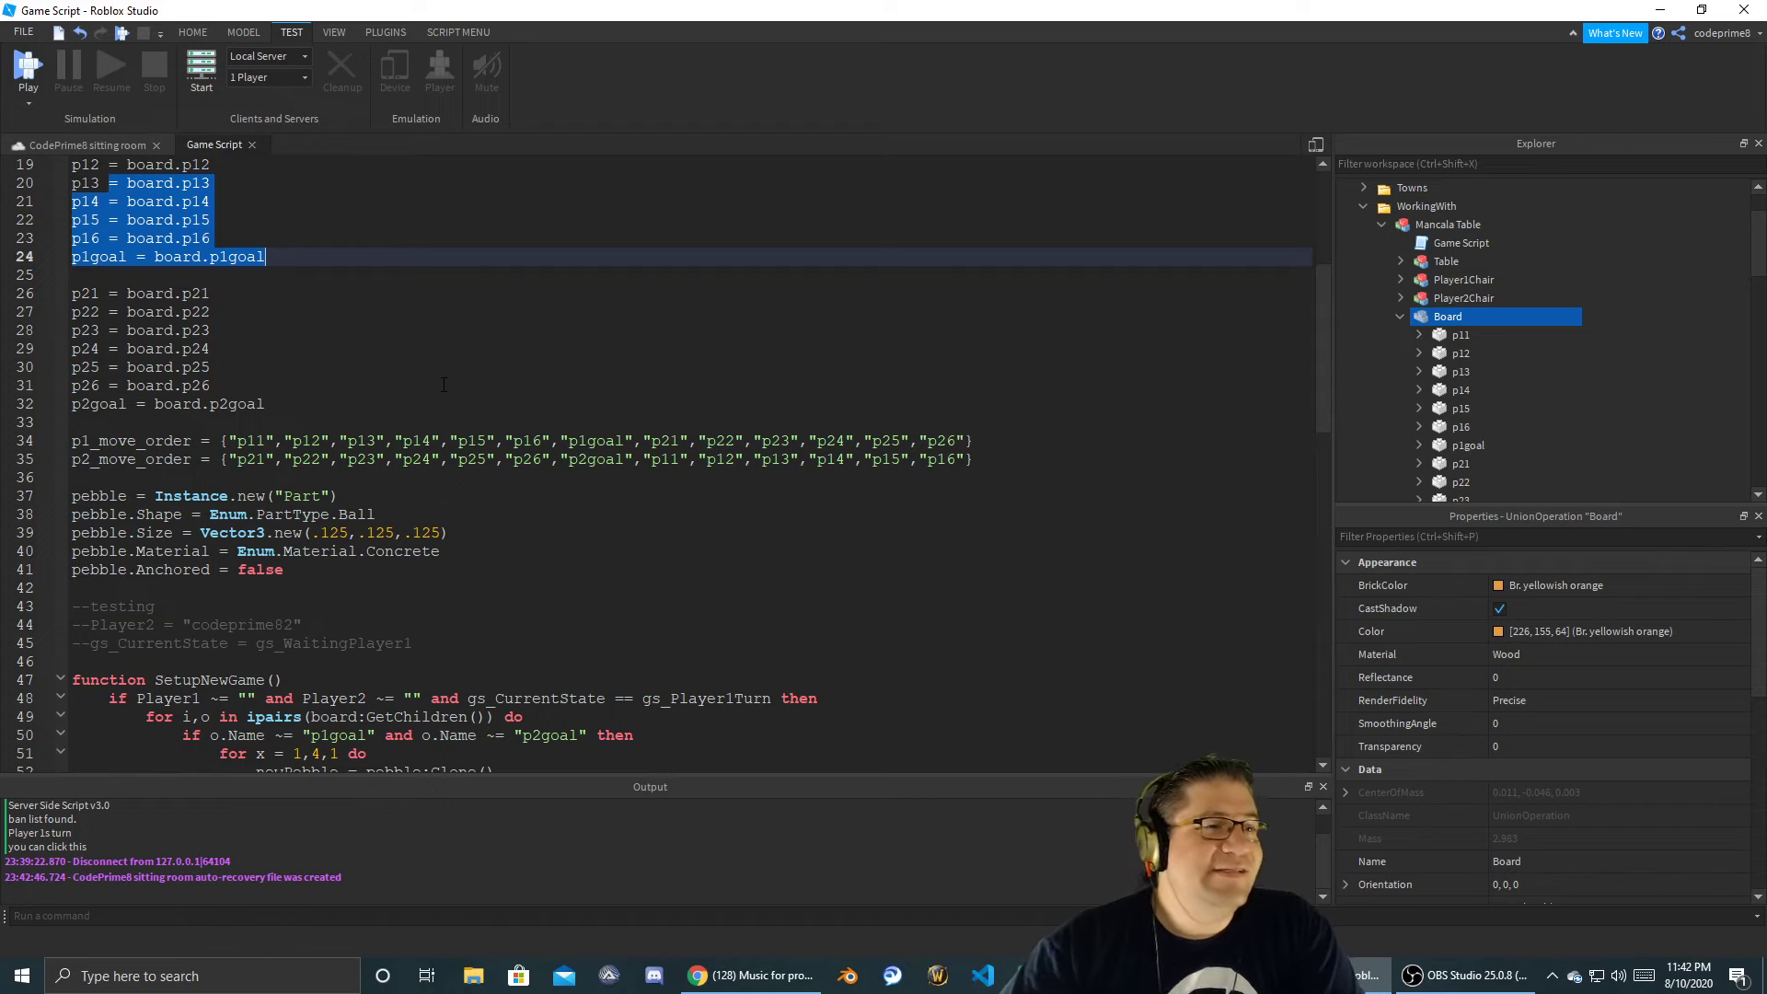
left_click(444, 385)
scroll(442, 384, "down", 2)
- Examine the mancala board's pits and goals in the 3D view from several angles, relating them to p1_move_order
double_click(143, 329)
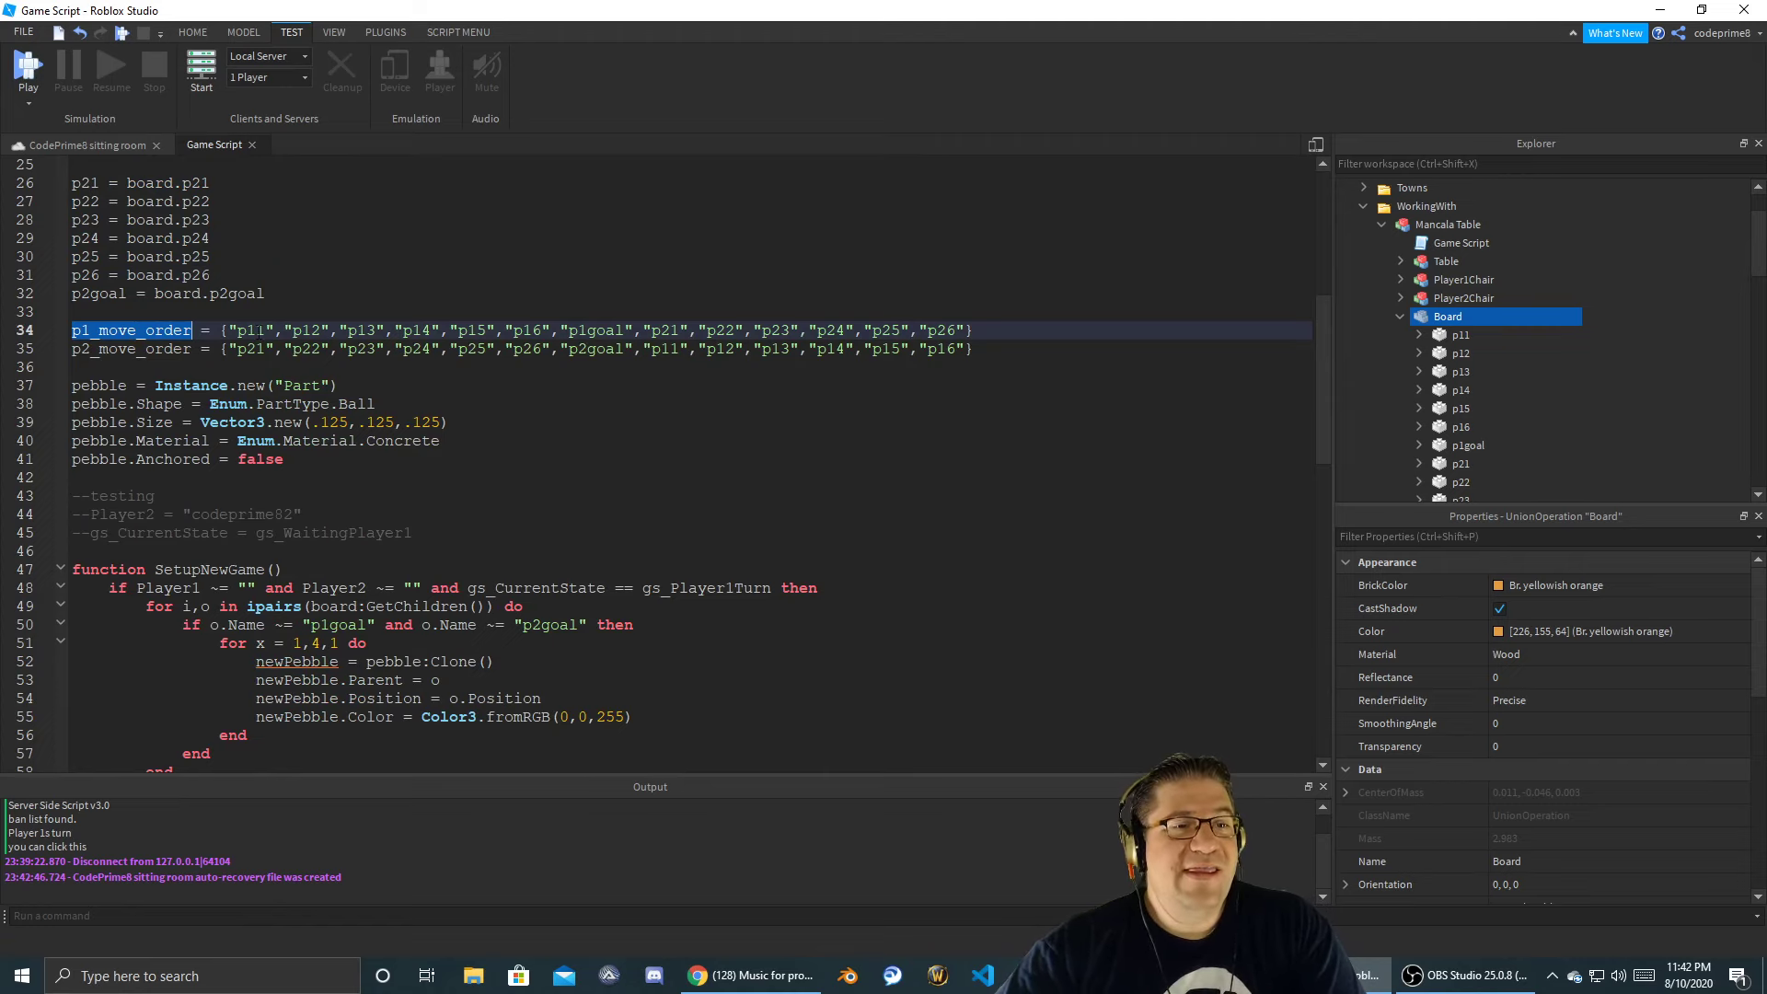
key("alt+Tab")
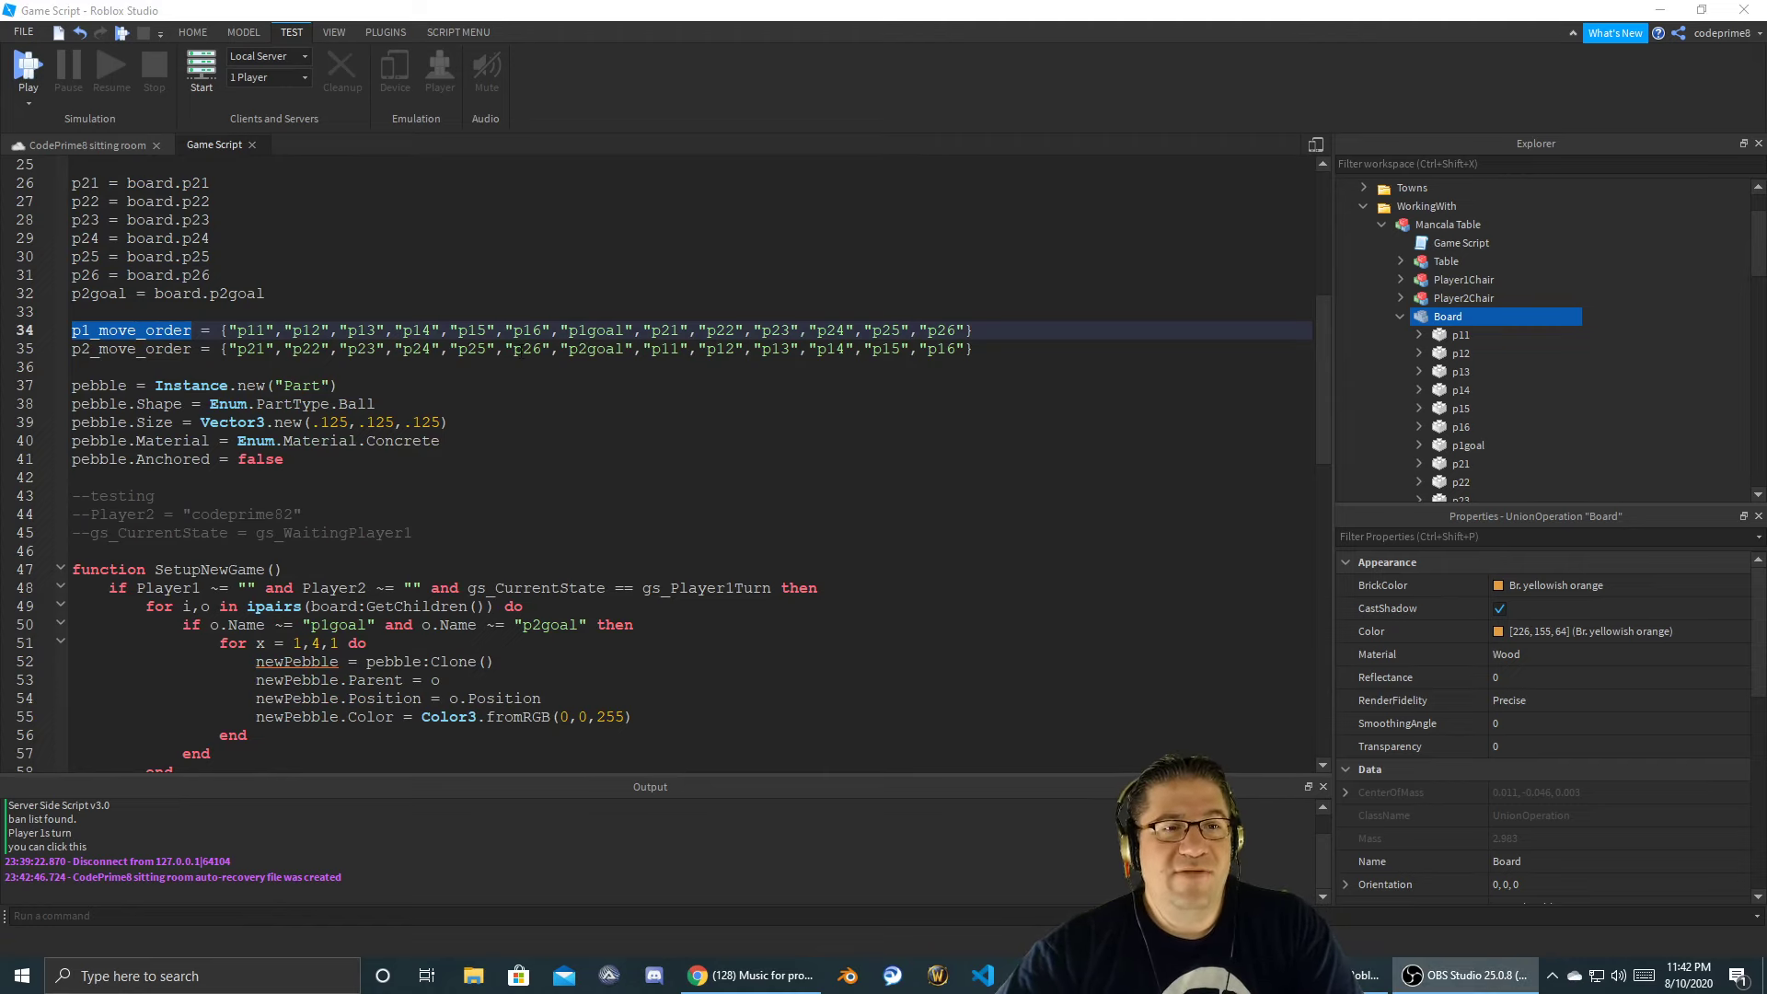
left_click(88, 144)
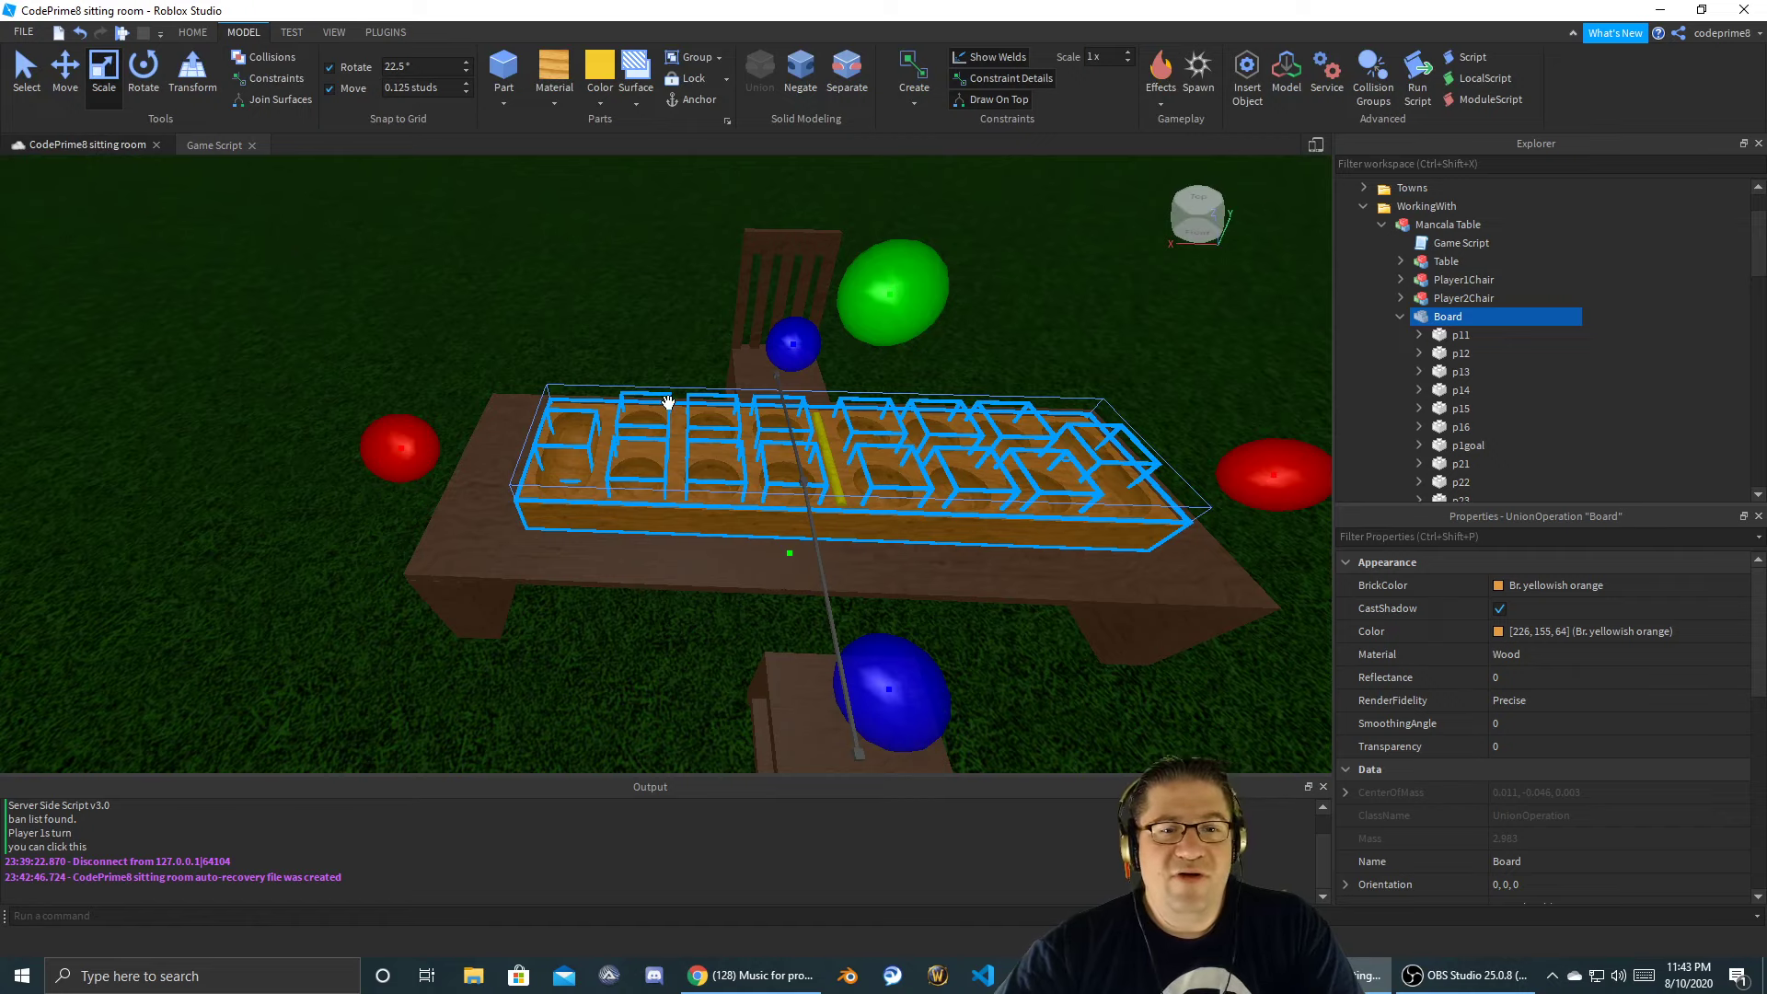
scroll(668, 402, "up", 3)
right_click_drag(668, 402, 670, 402)
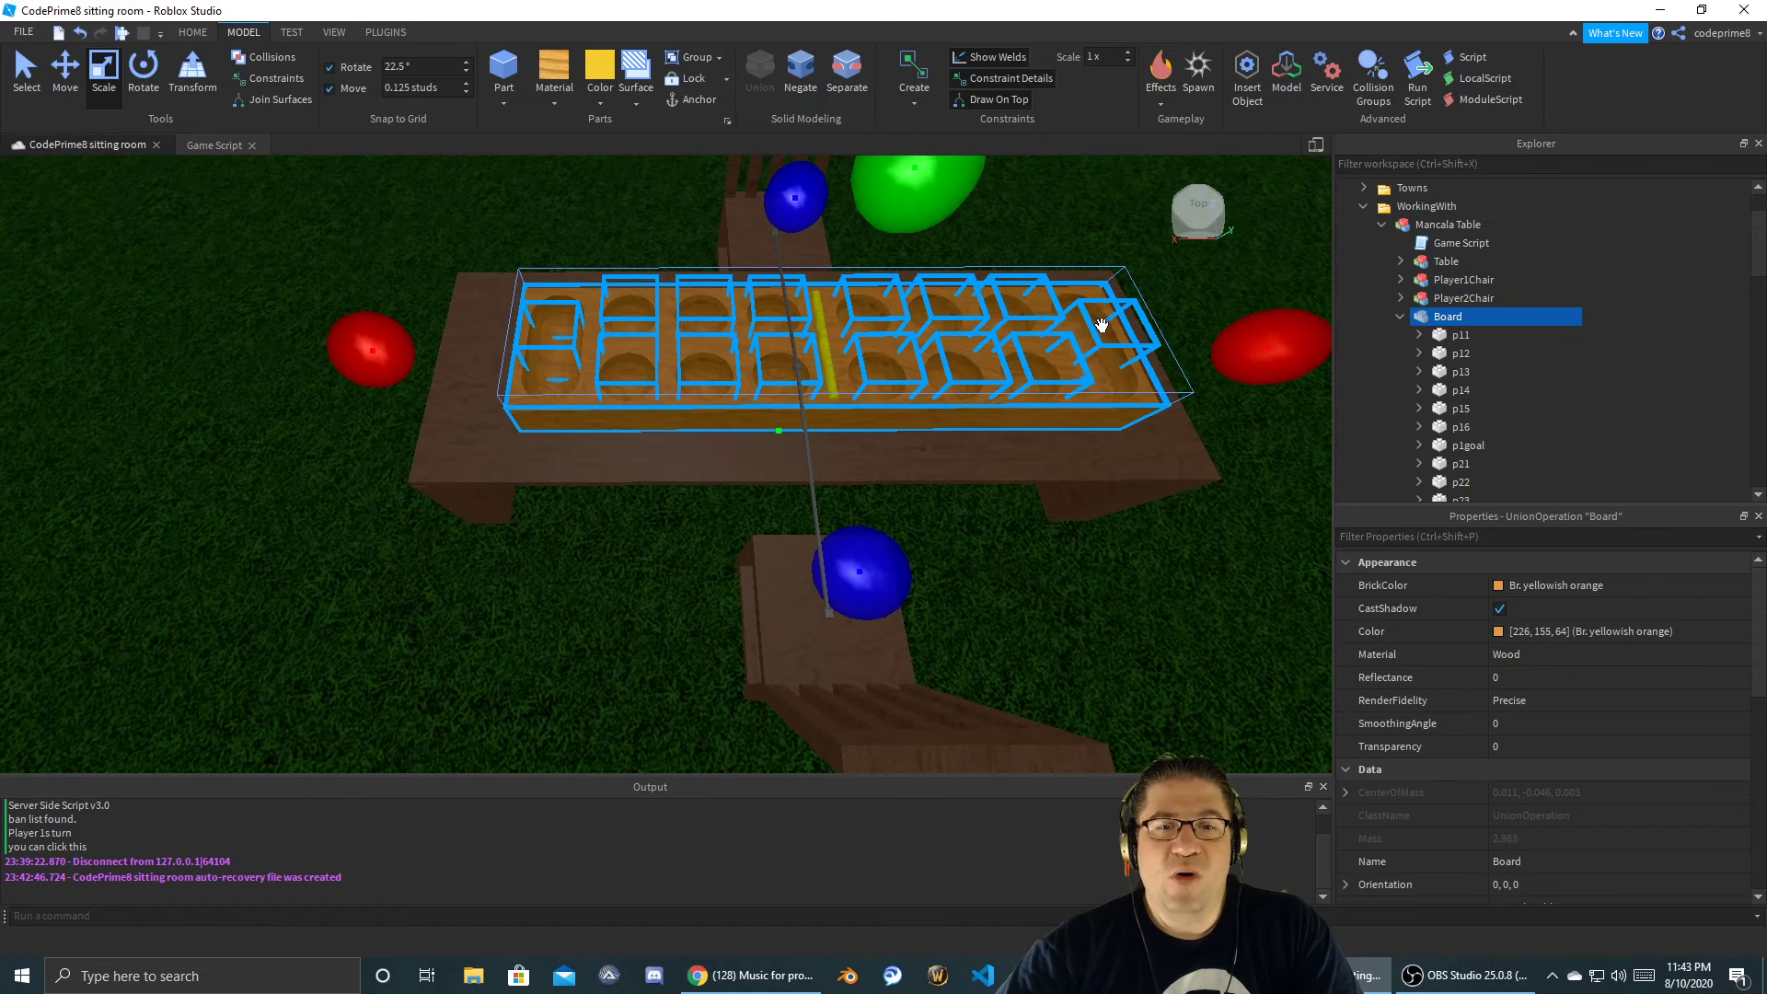
right_click_drag(1104, 336, 1106, 336)
scroll(1104, 337, "down", 5)
scroll(1105, 337, "up", 4)
scroll(1104, 337, "down", 2)
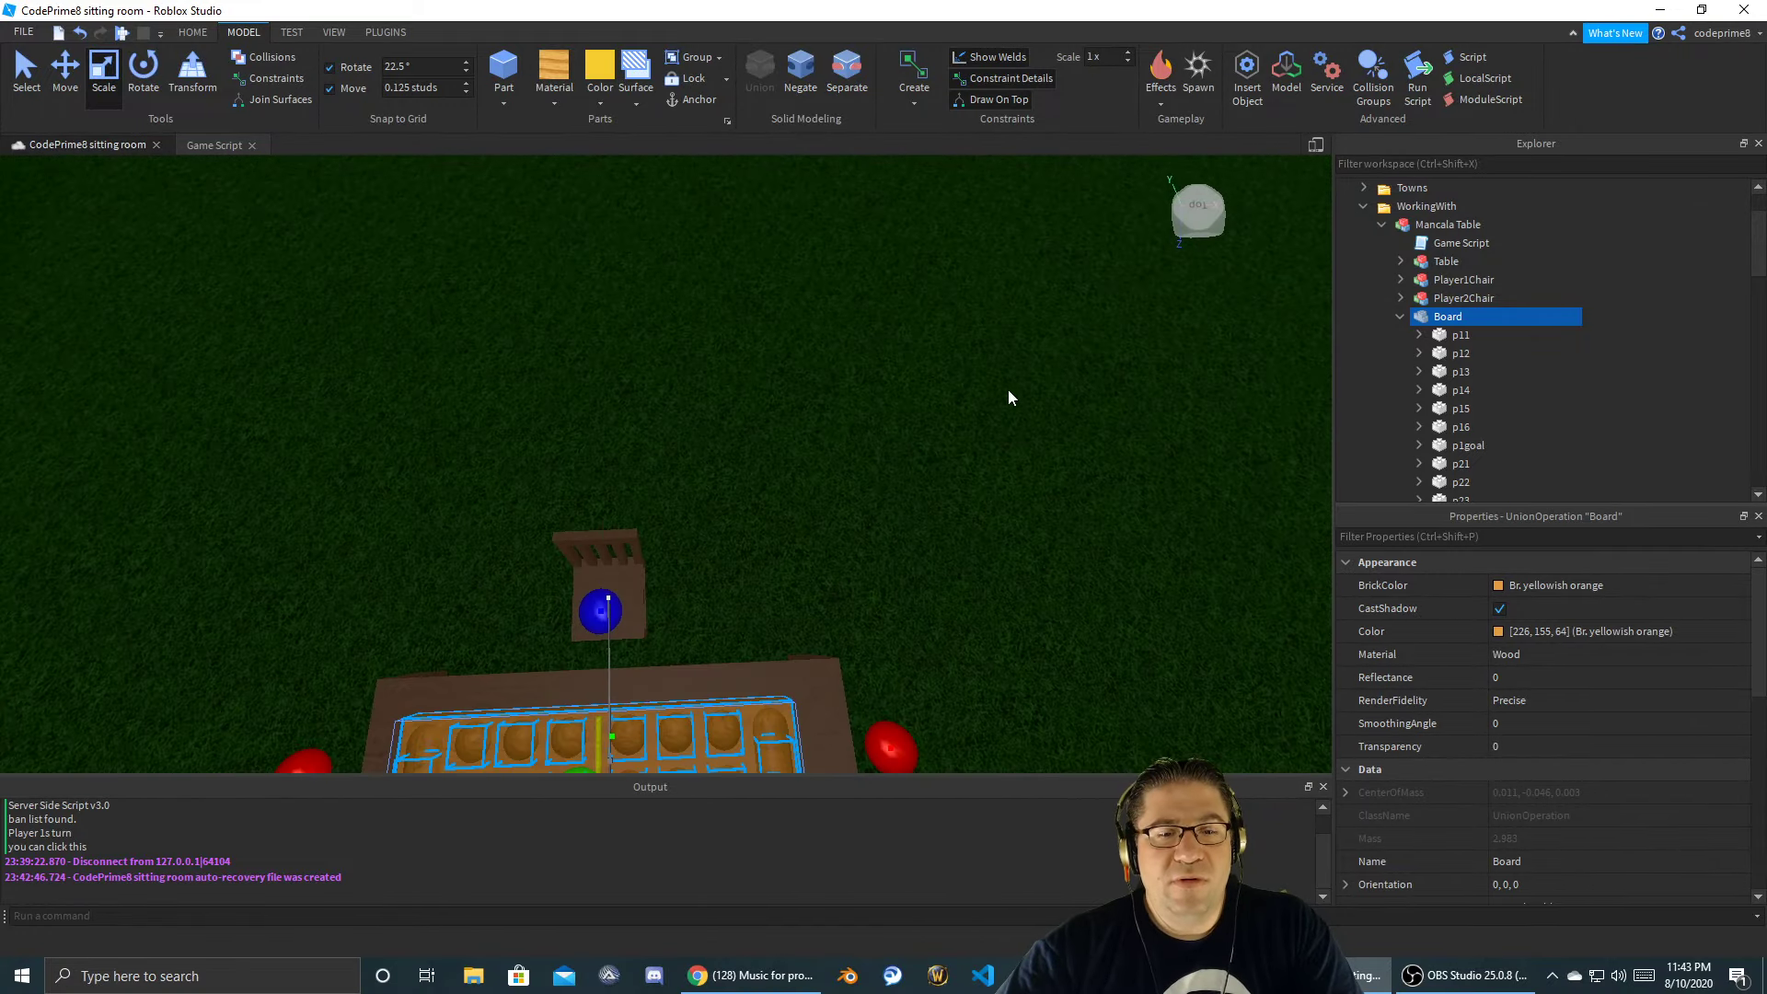
right_click_drag(952, 436, 950, 436)
key("d")
key("a")
key("e")
key("q")
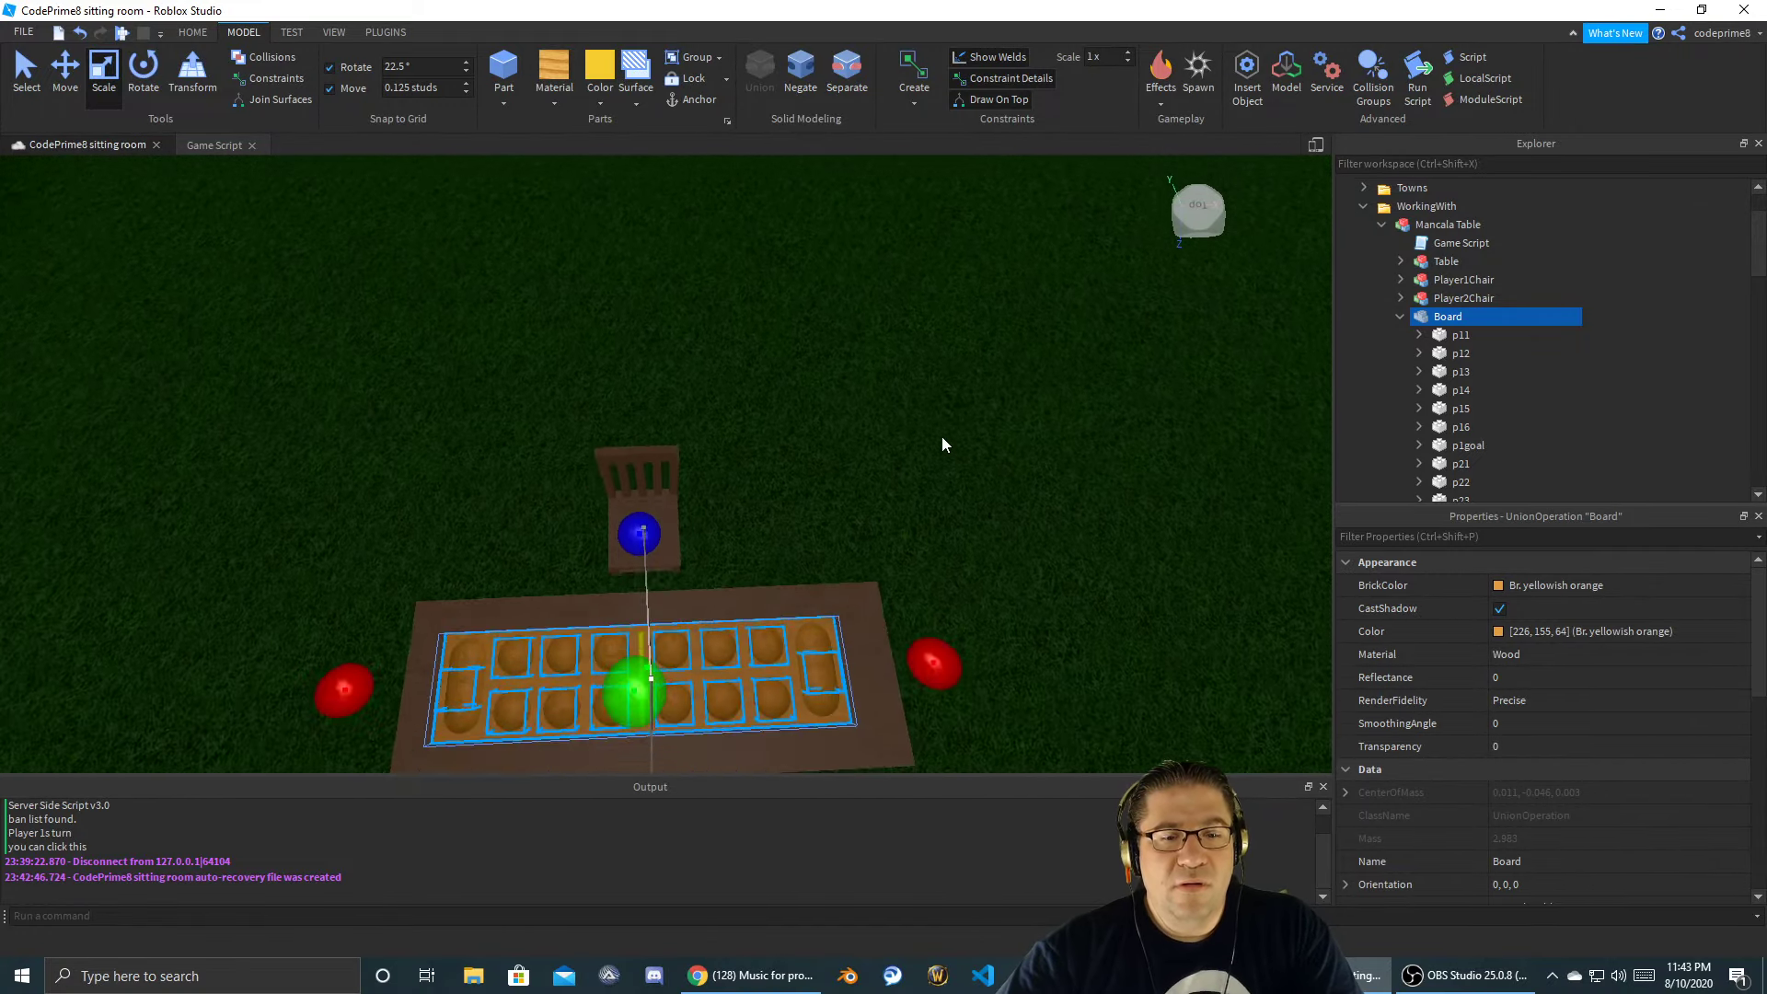
key("q")
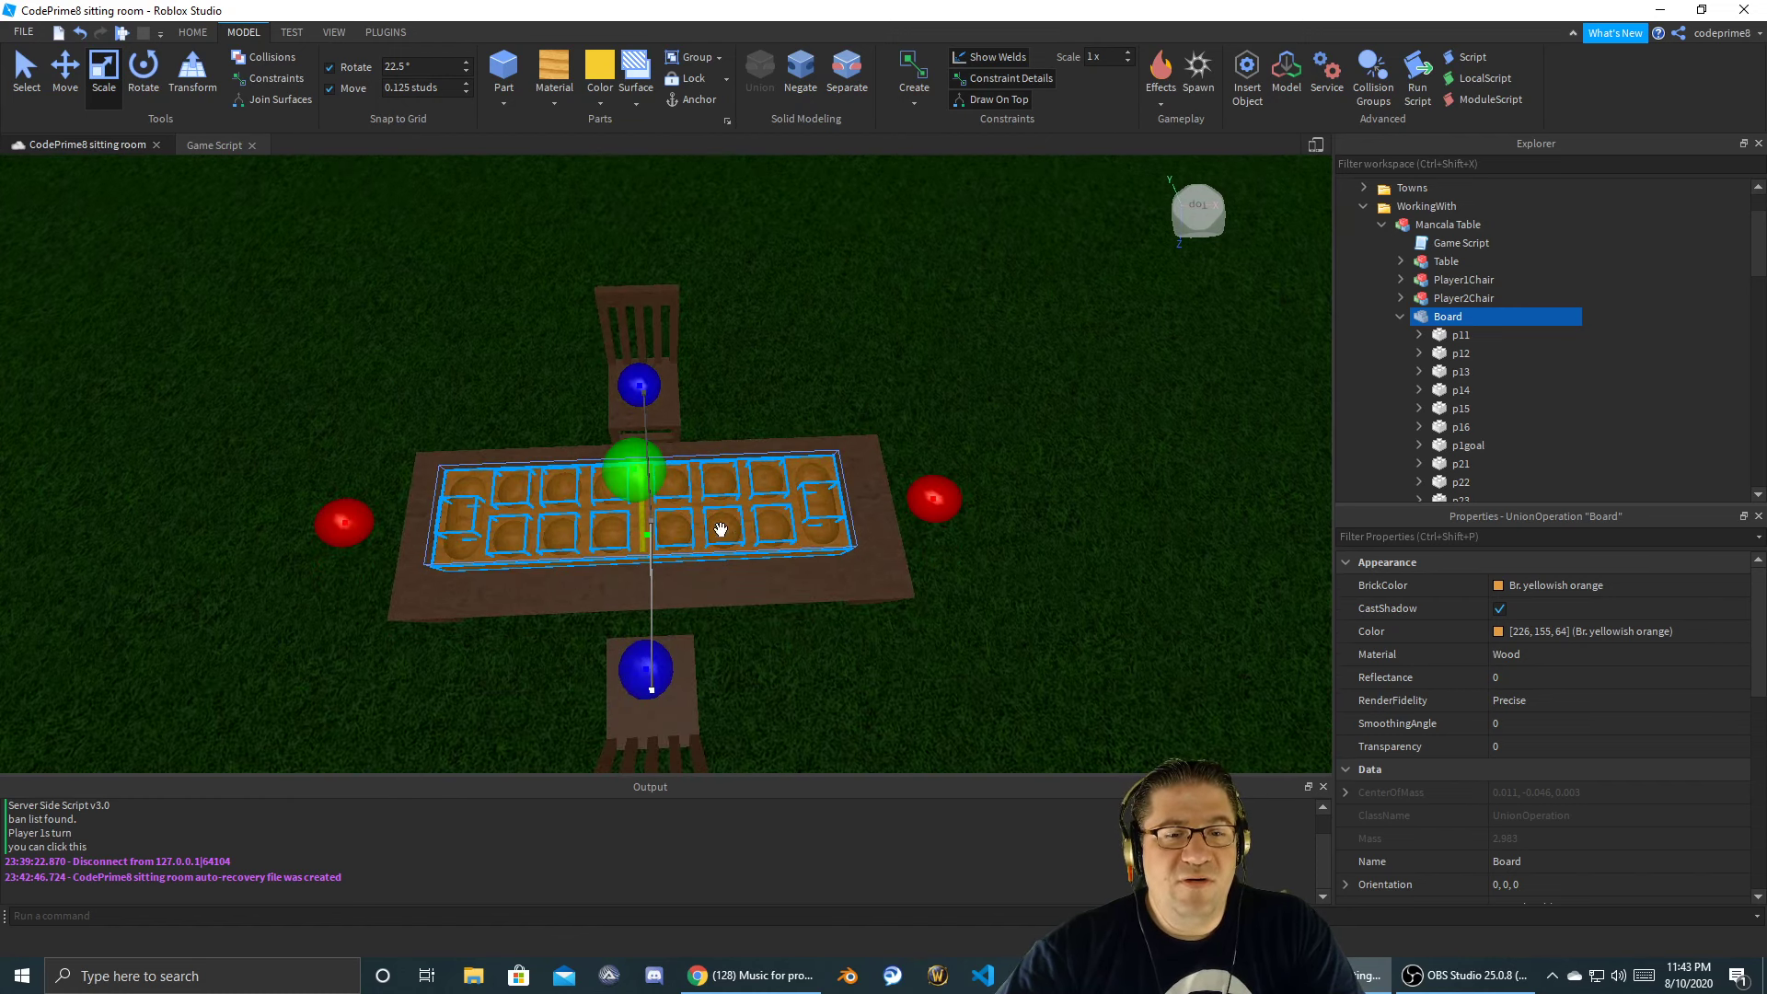
right_click_drag(835, 497, 848, 485)
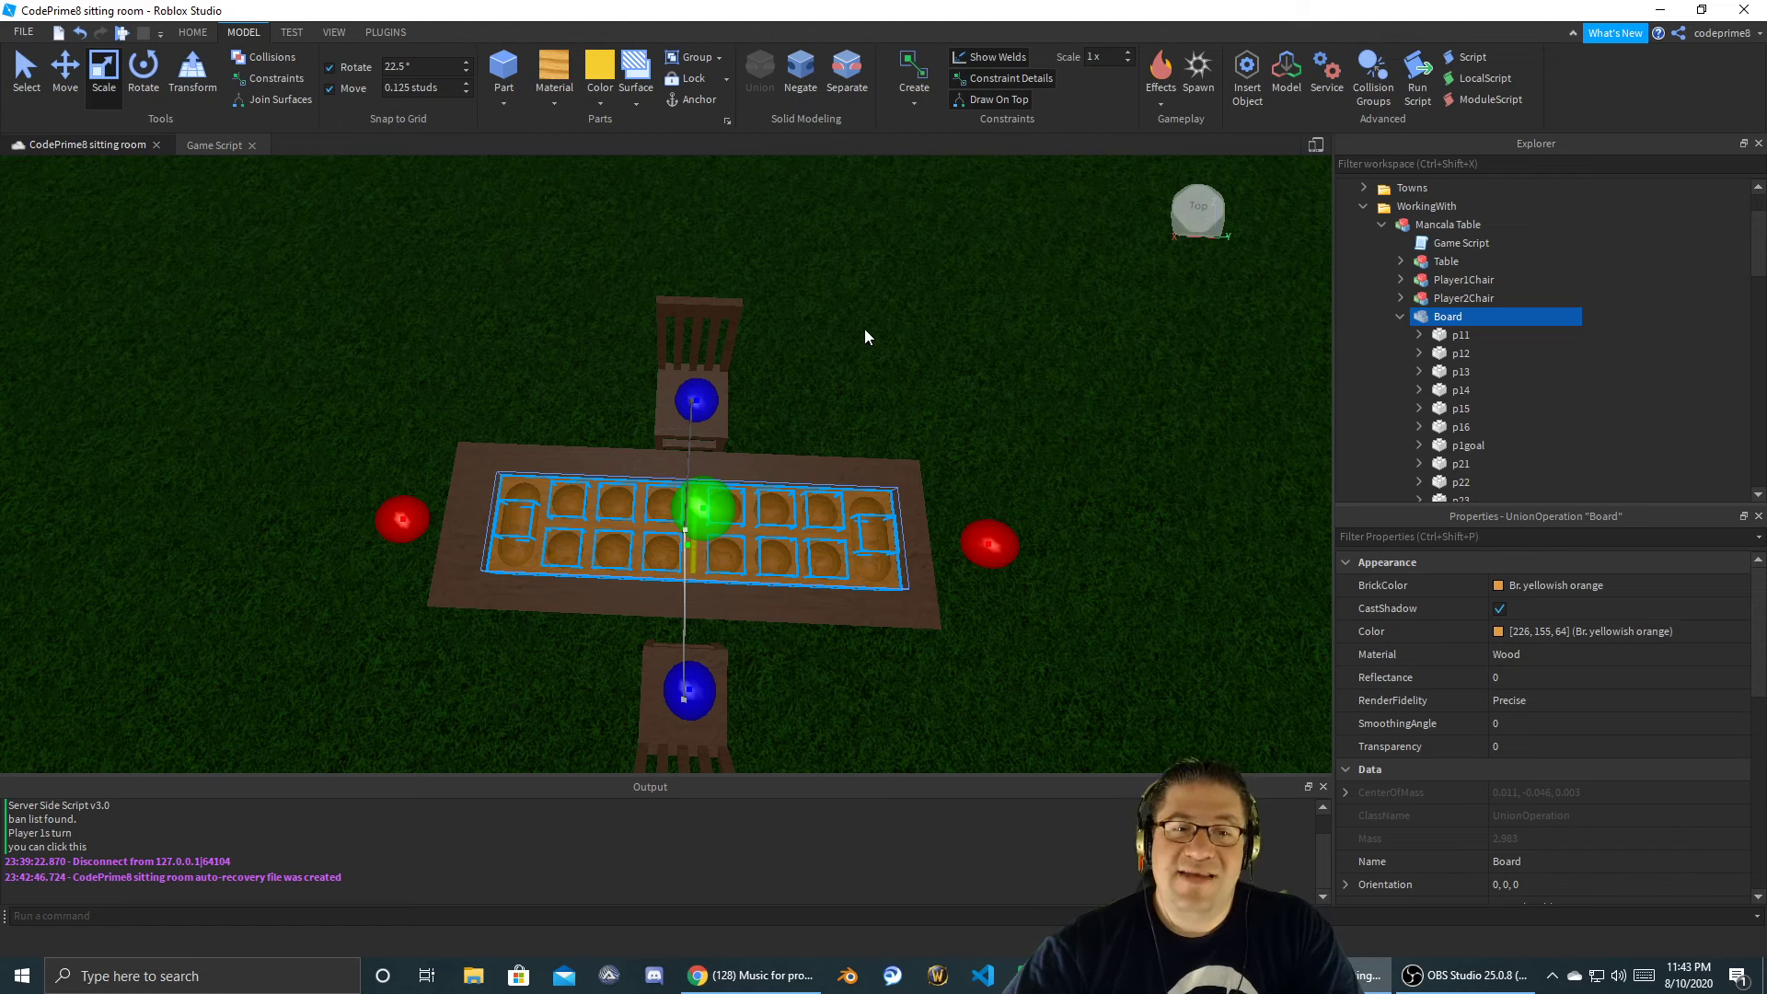
right_click_drag(864, 334, 856, 395)
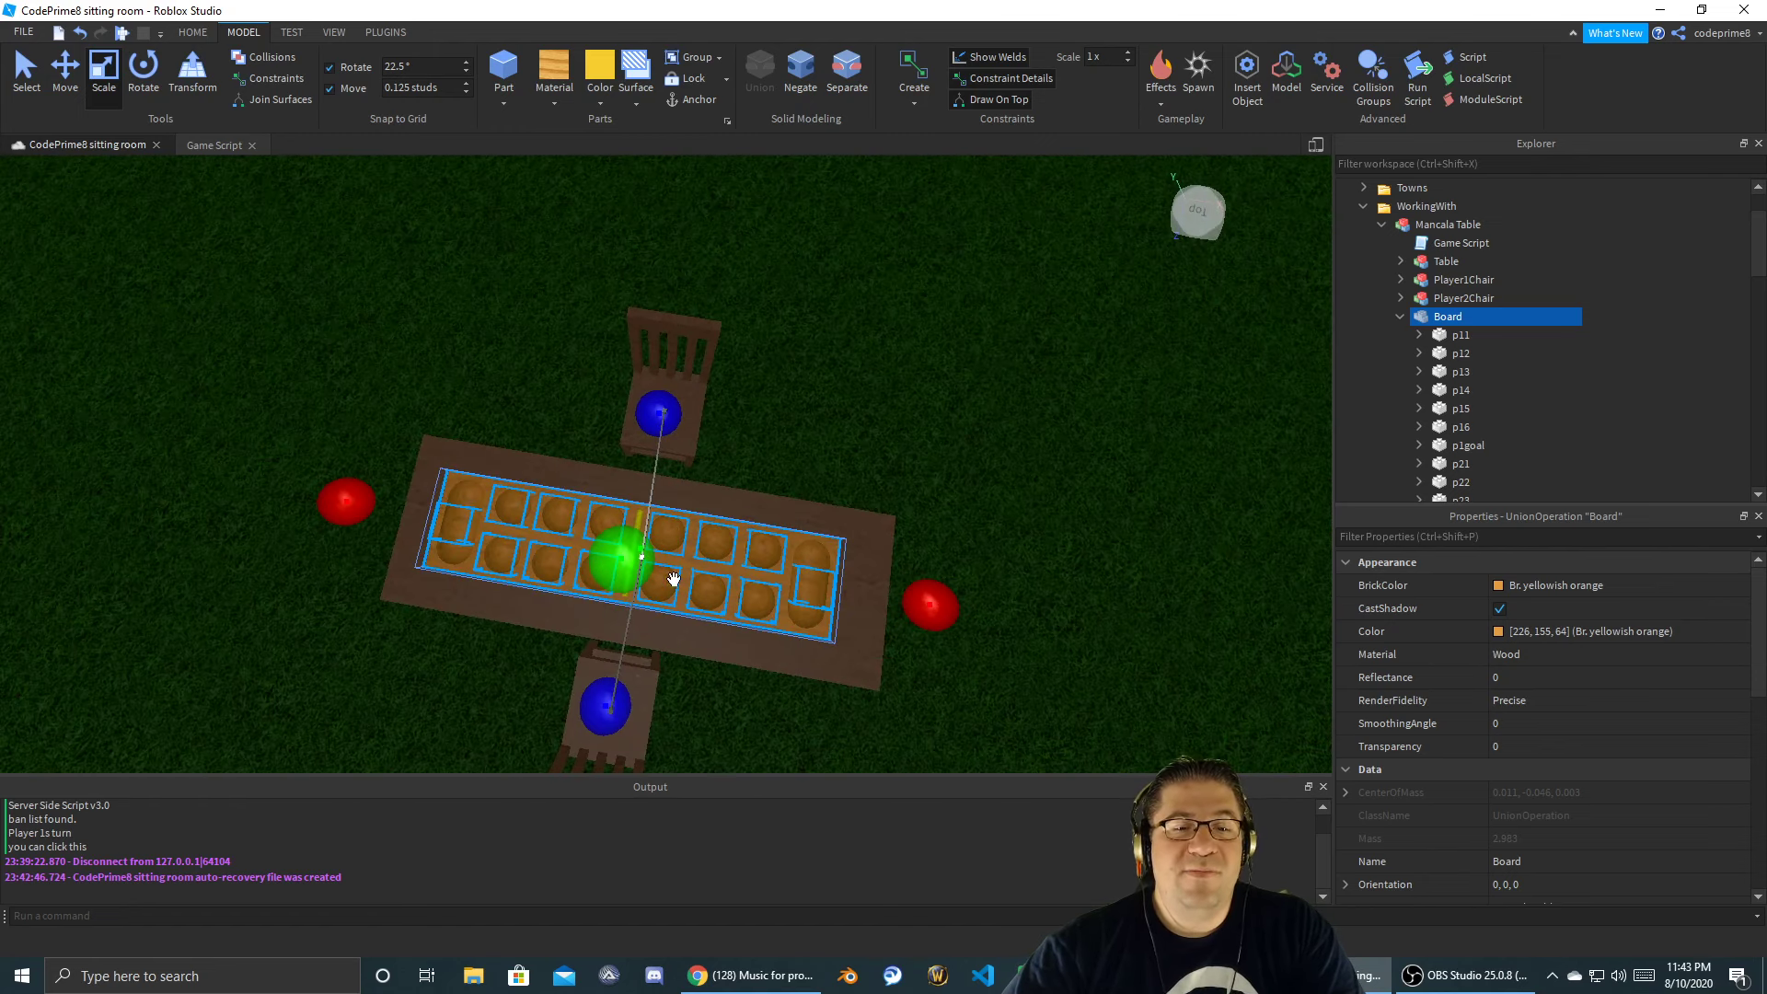
right_click_drag(605, 577, 762, 499)
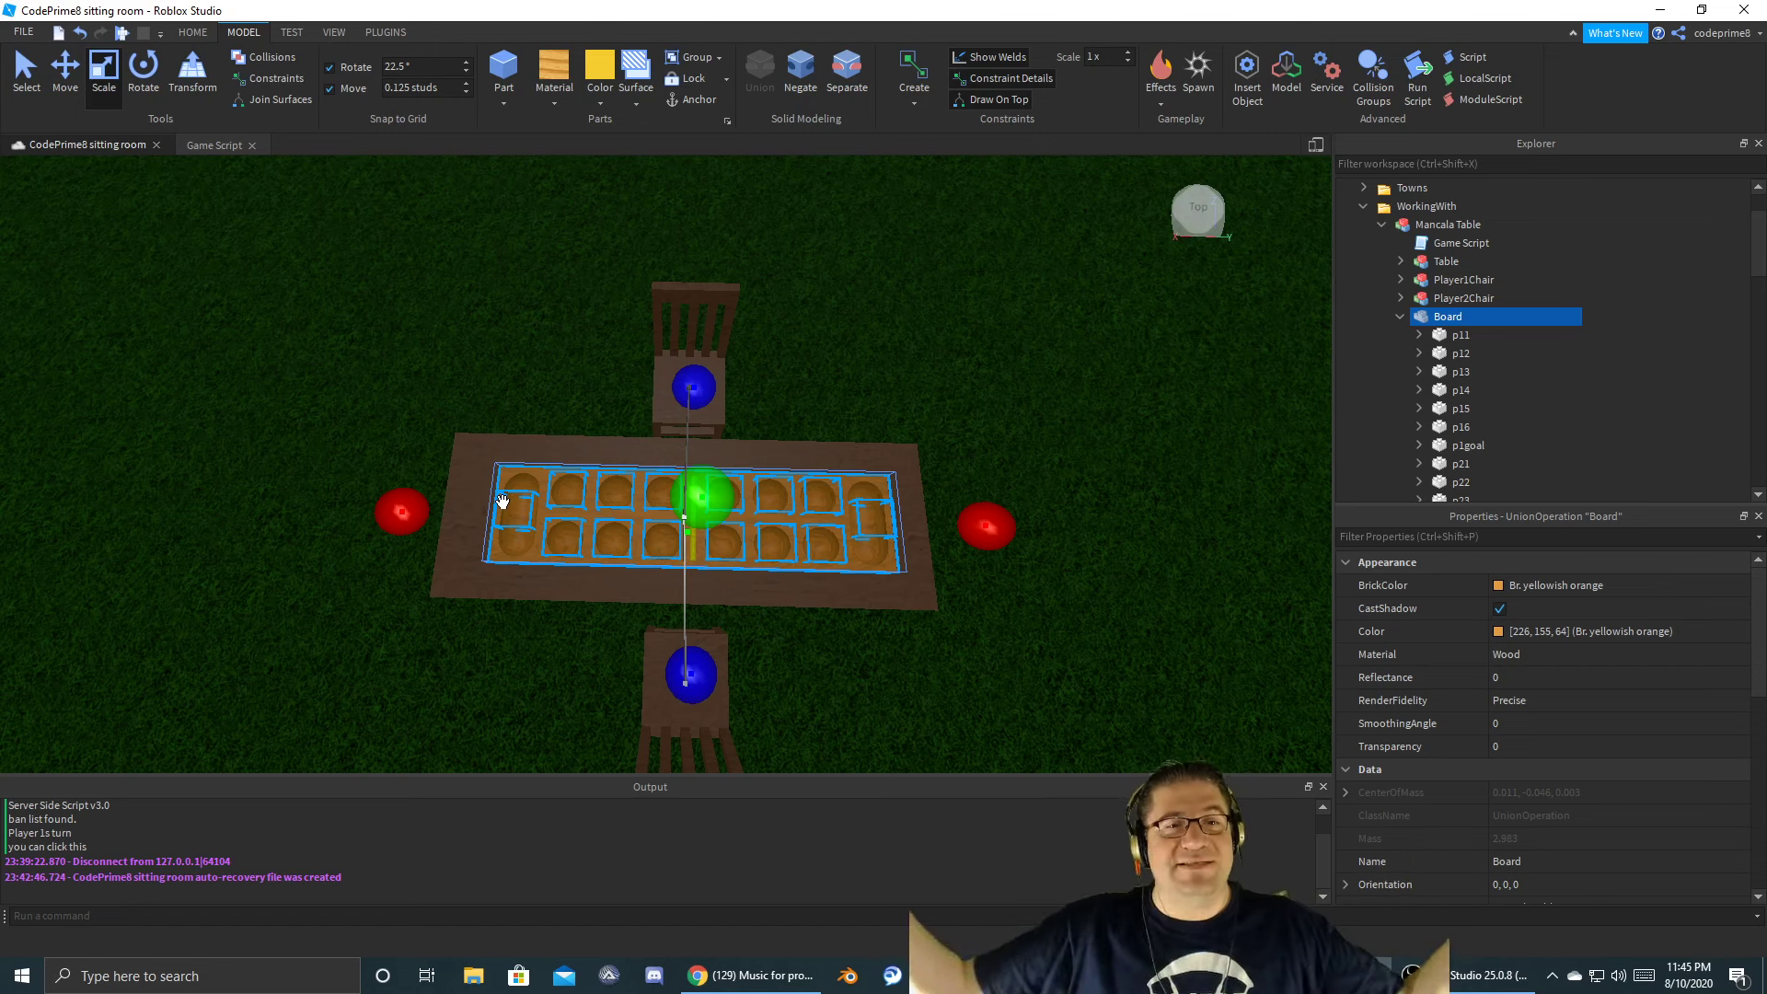
right_click_drag(502, 500, 618, 342)
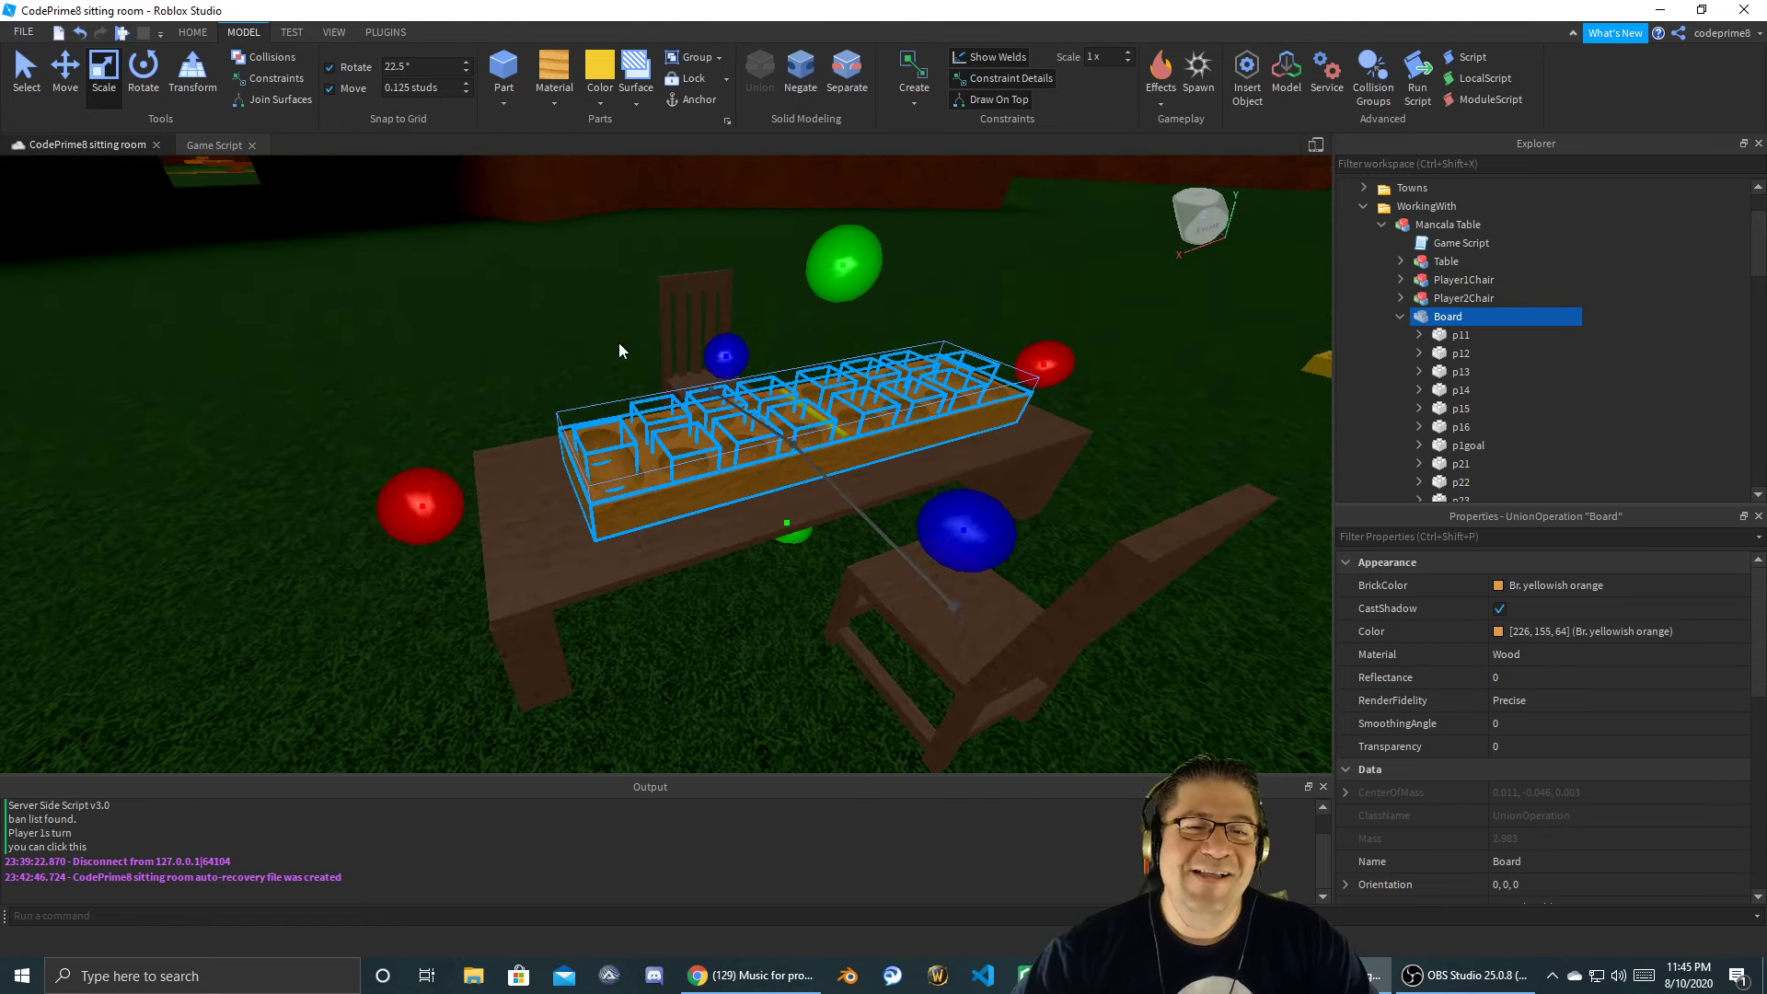
- Read through the p1_move_order list and the pebble and testing lines below it in Game Script
left_click(213, 145)
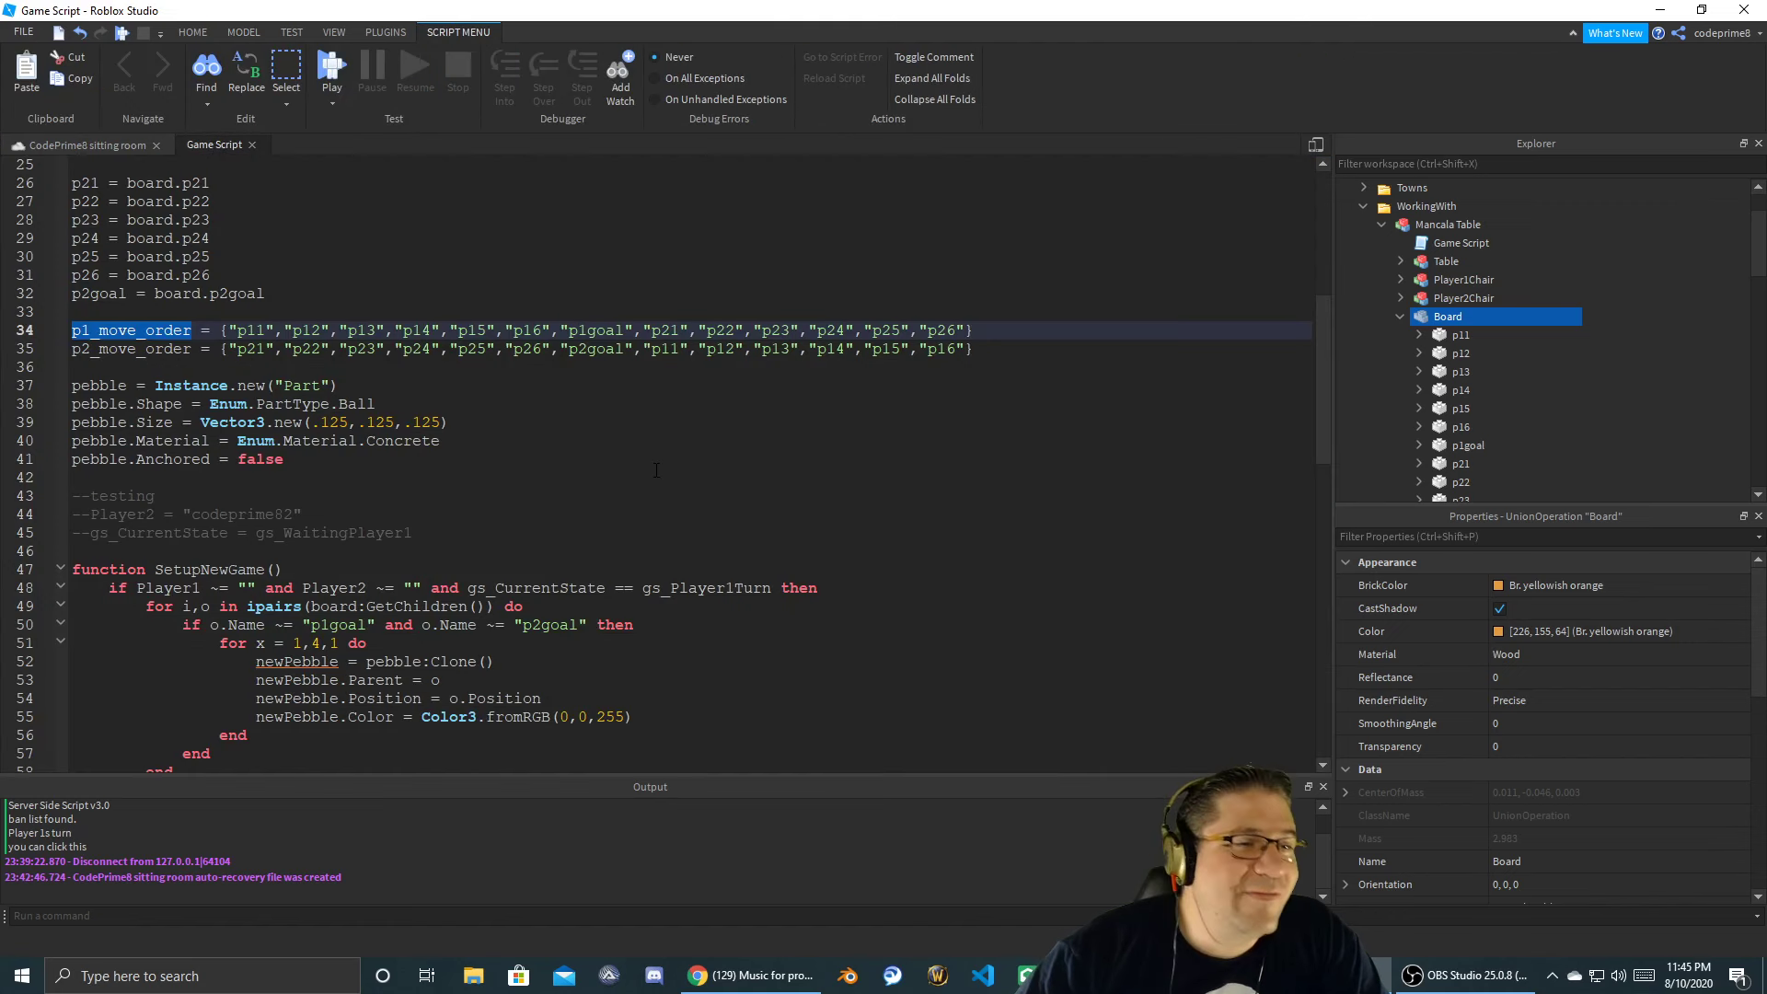
double_click(250, 331)
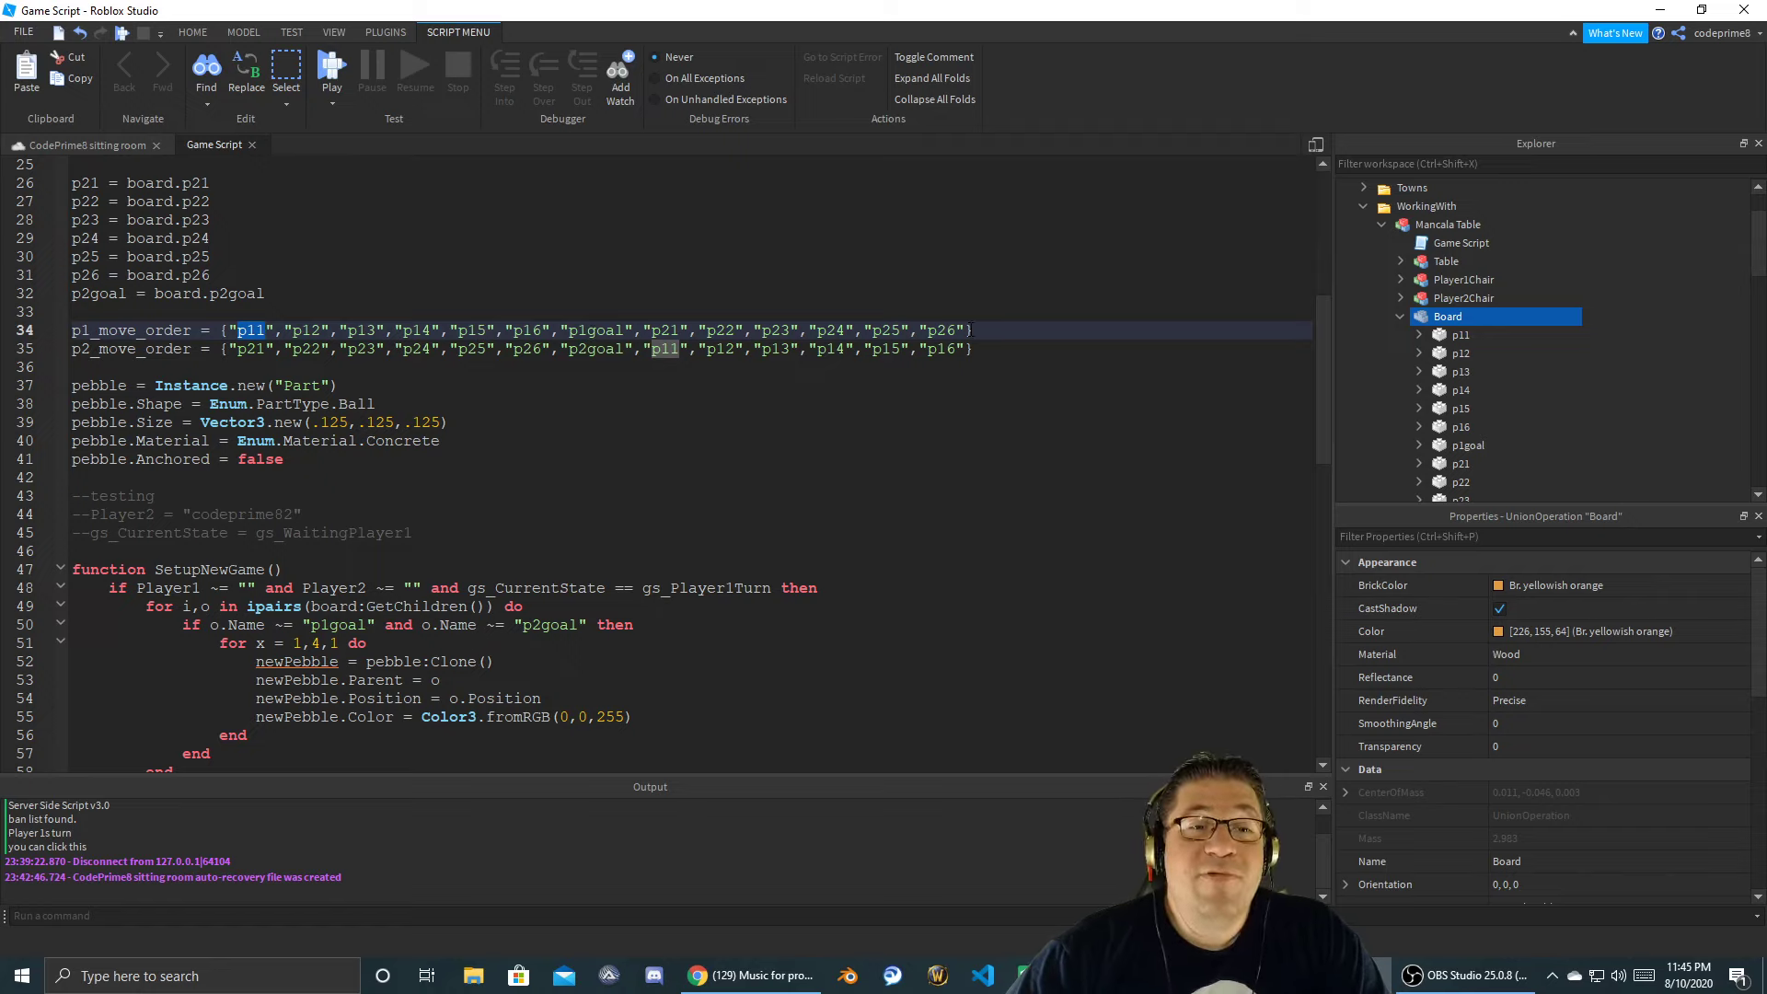
left_click_drag(957, 329, 642, 310)
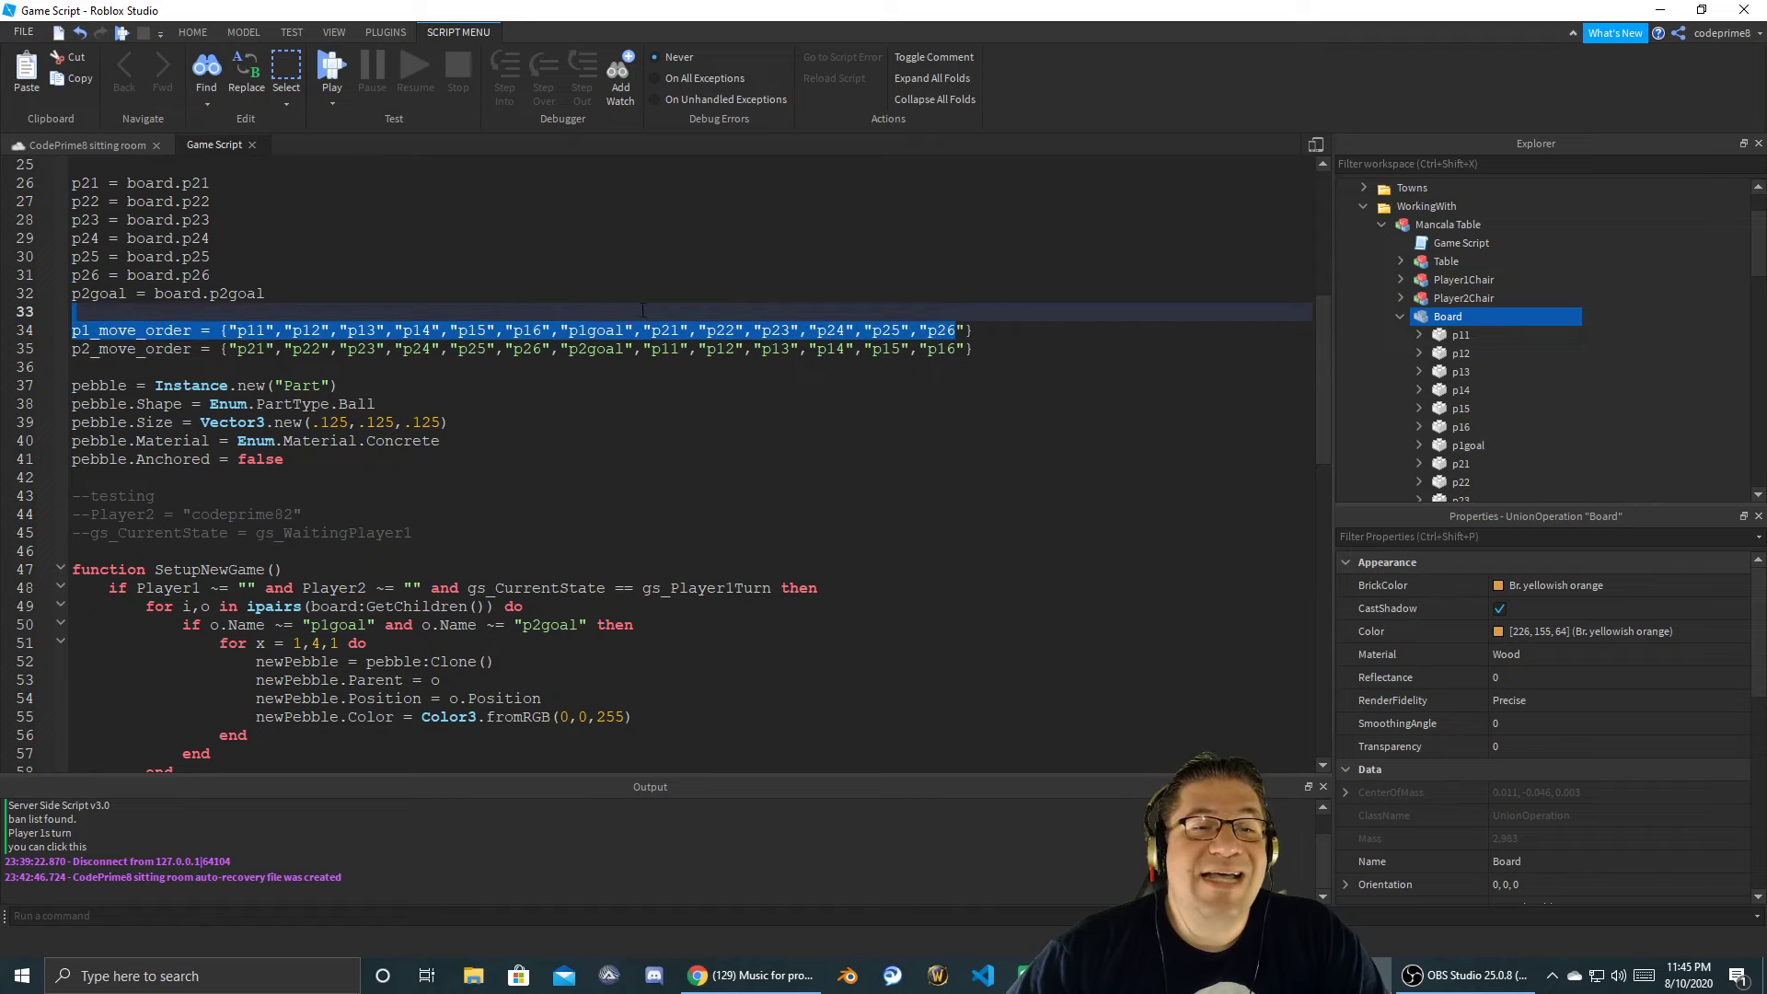
left_click_drag(189, 310, 91, 330)
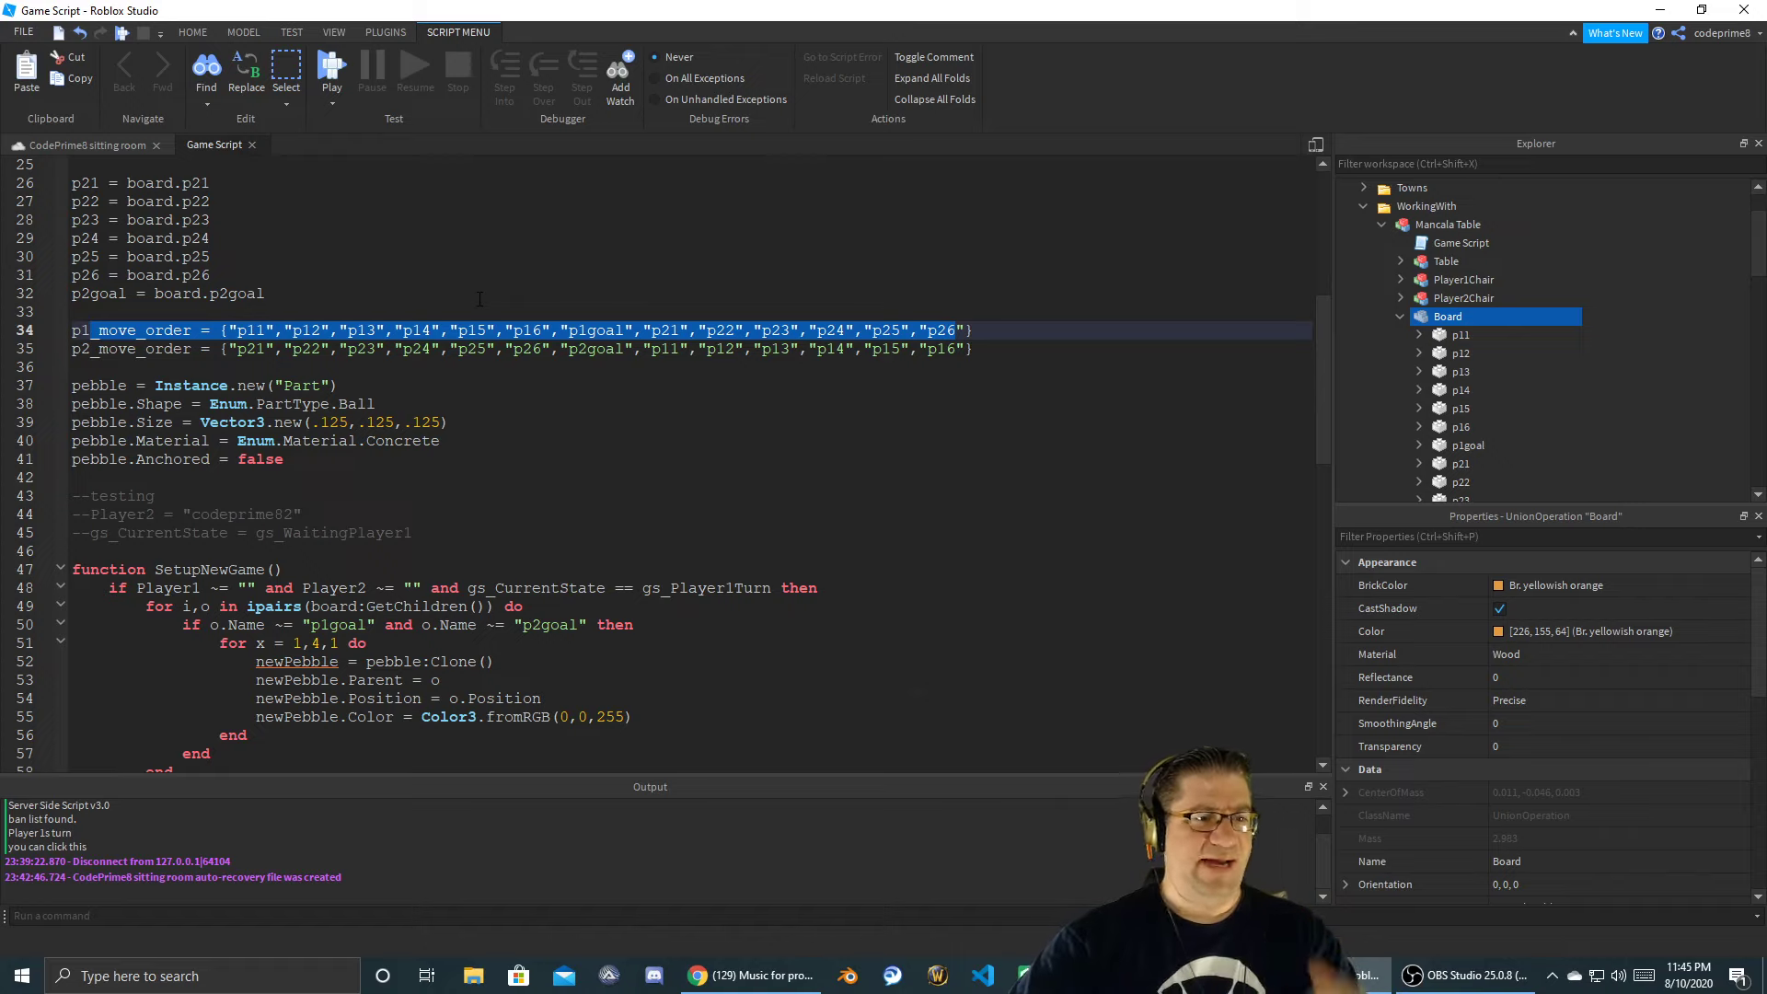
scroll(424, 534, "down", 2)
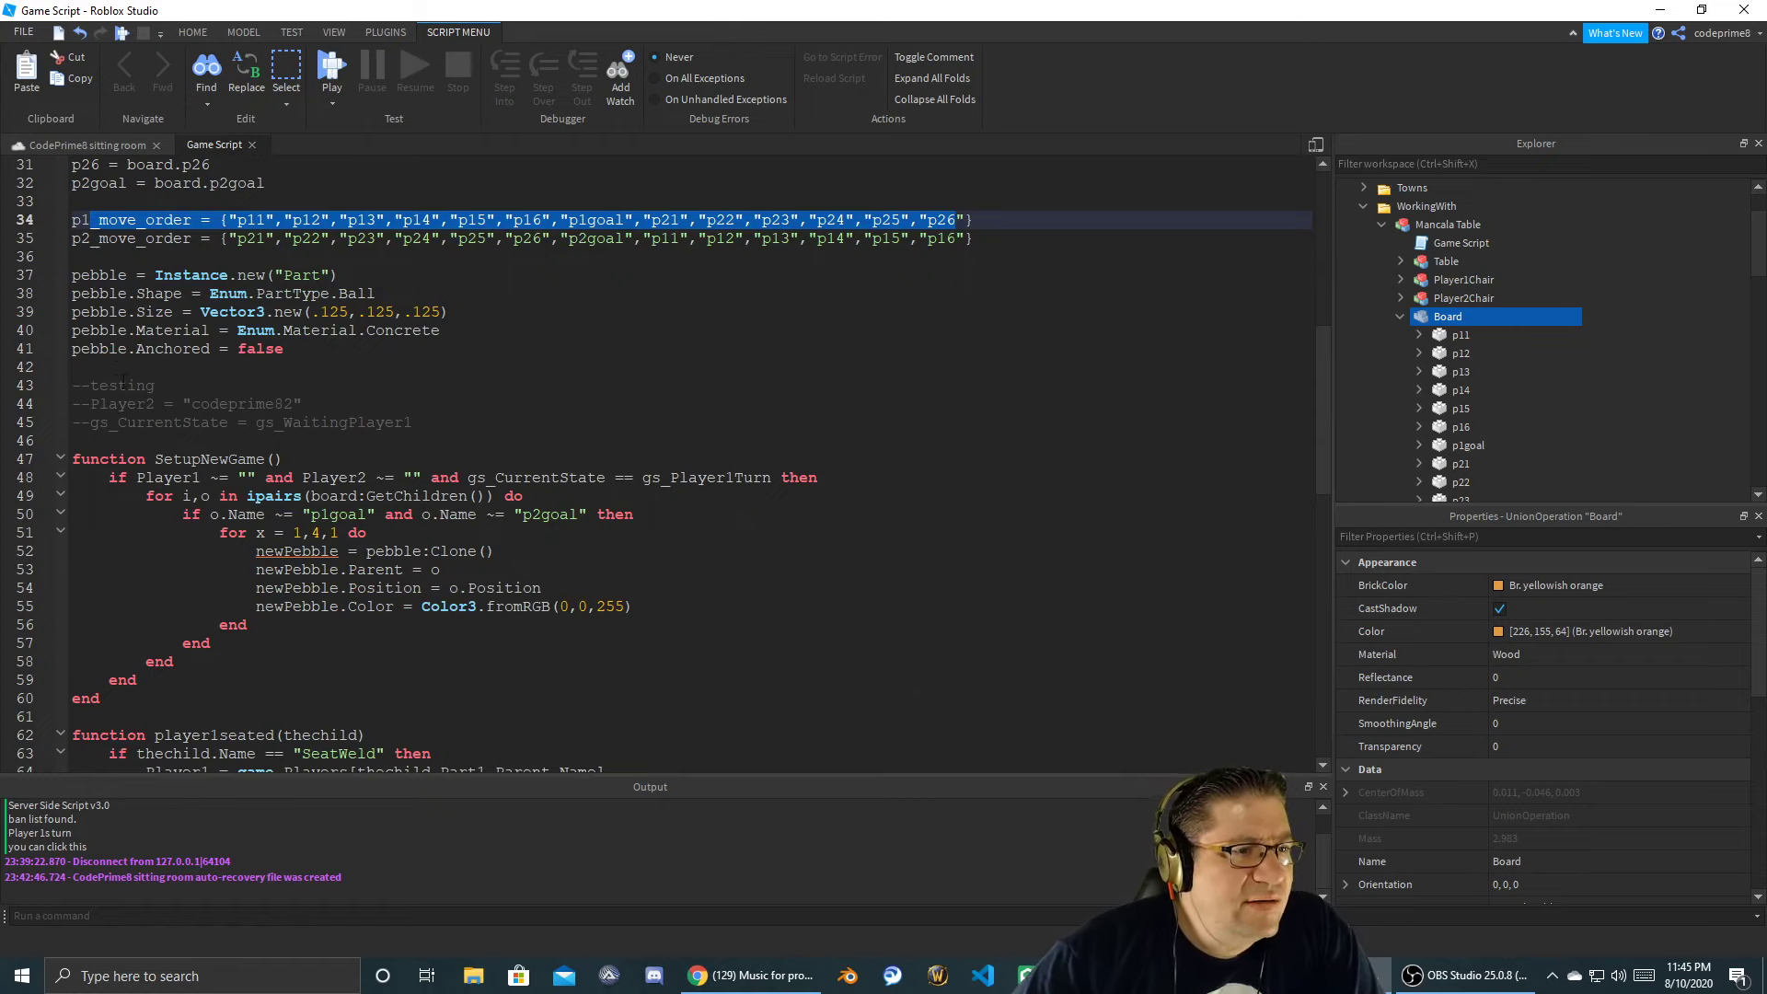
double_click(123, 384)
scroll(200, 412, "down", 1)
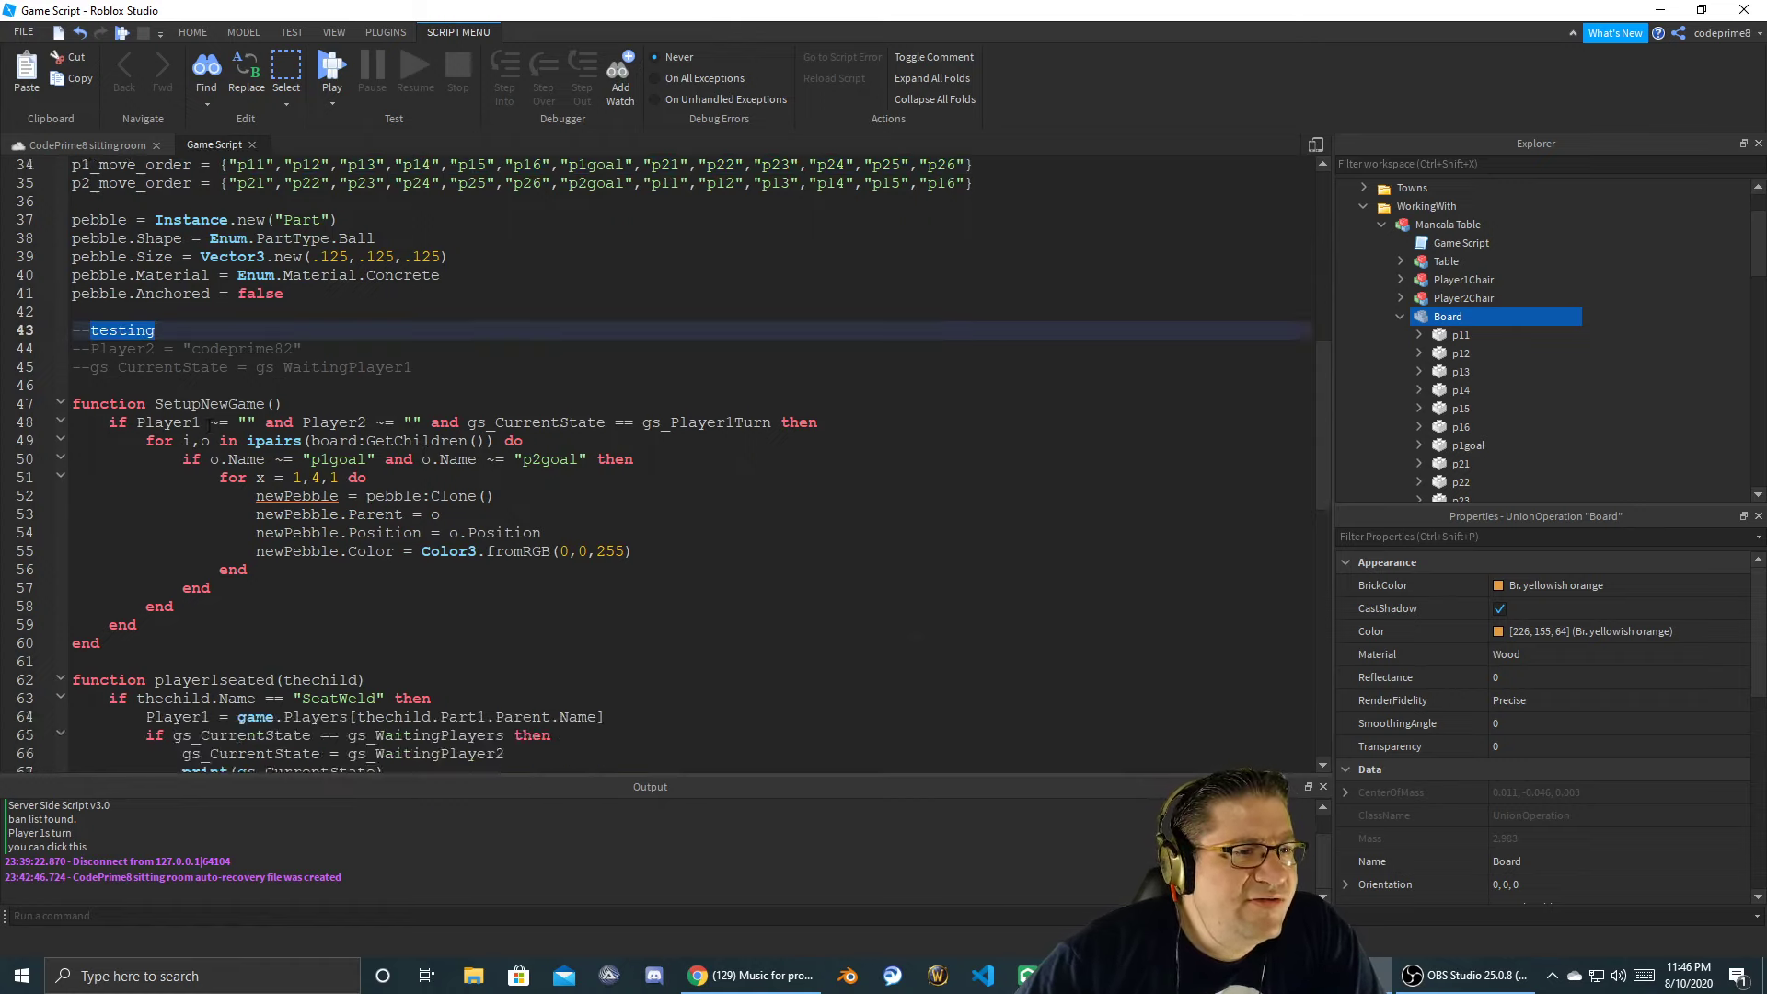
scroll(212, 442, "up", 3)
left_click_drag(89, 329, 194, 331)
left_click(195, 368)
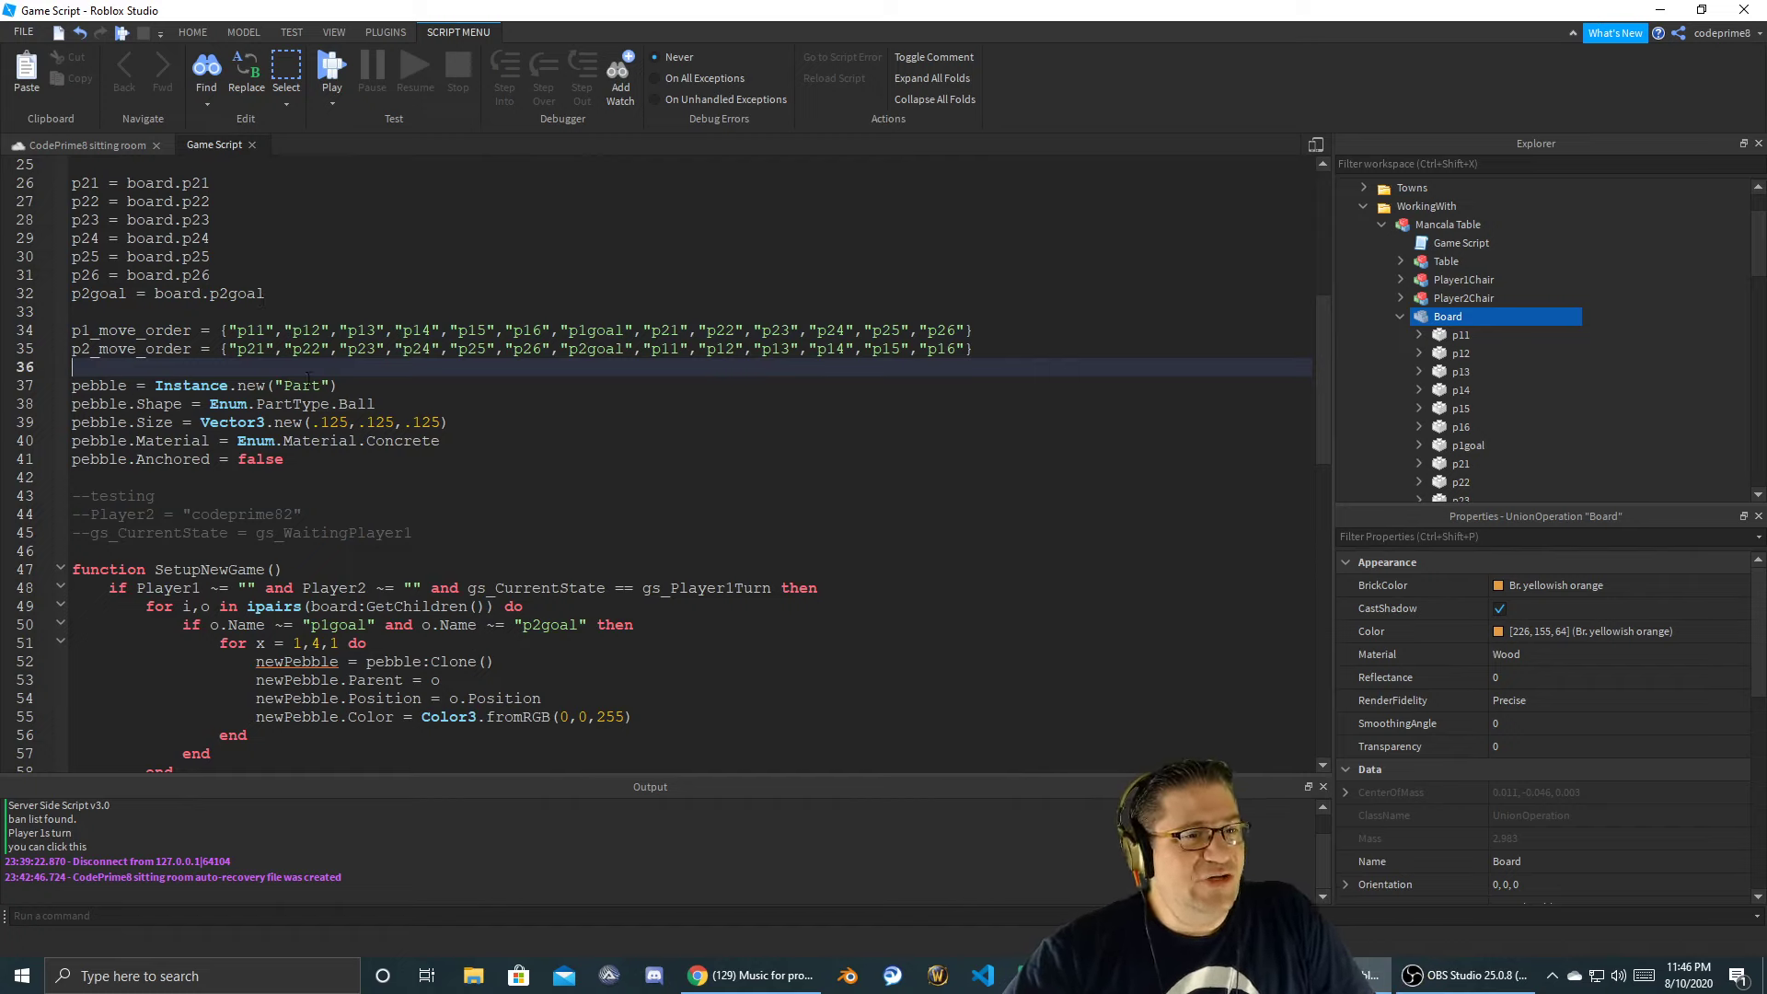
- Add the line pebble.Name = "pebble" directly below the pebble's Instance.new("Part") line in Game Script
left_click(446, 390)
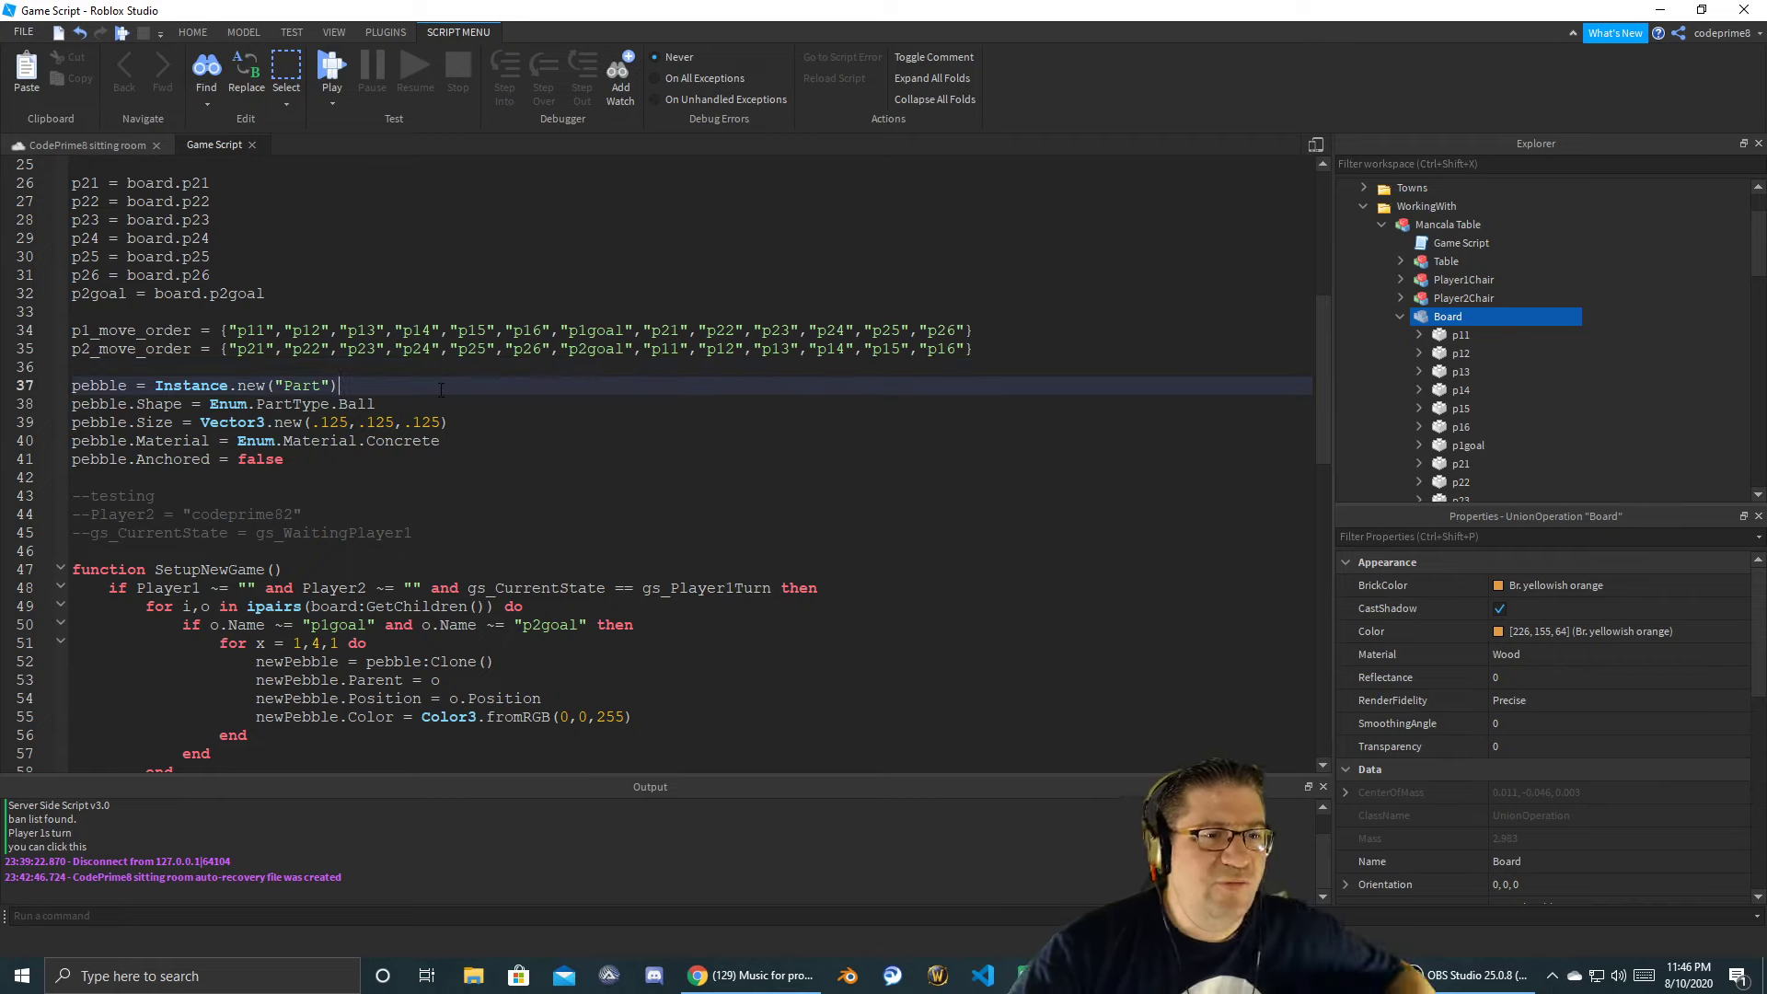
key("Return")
type("pebble")
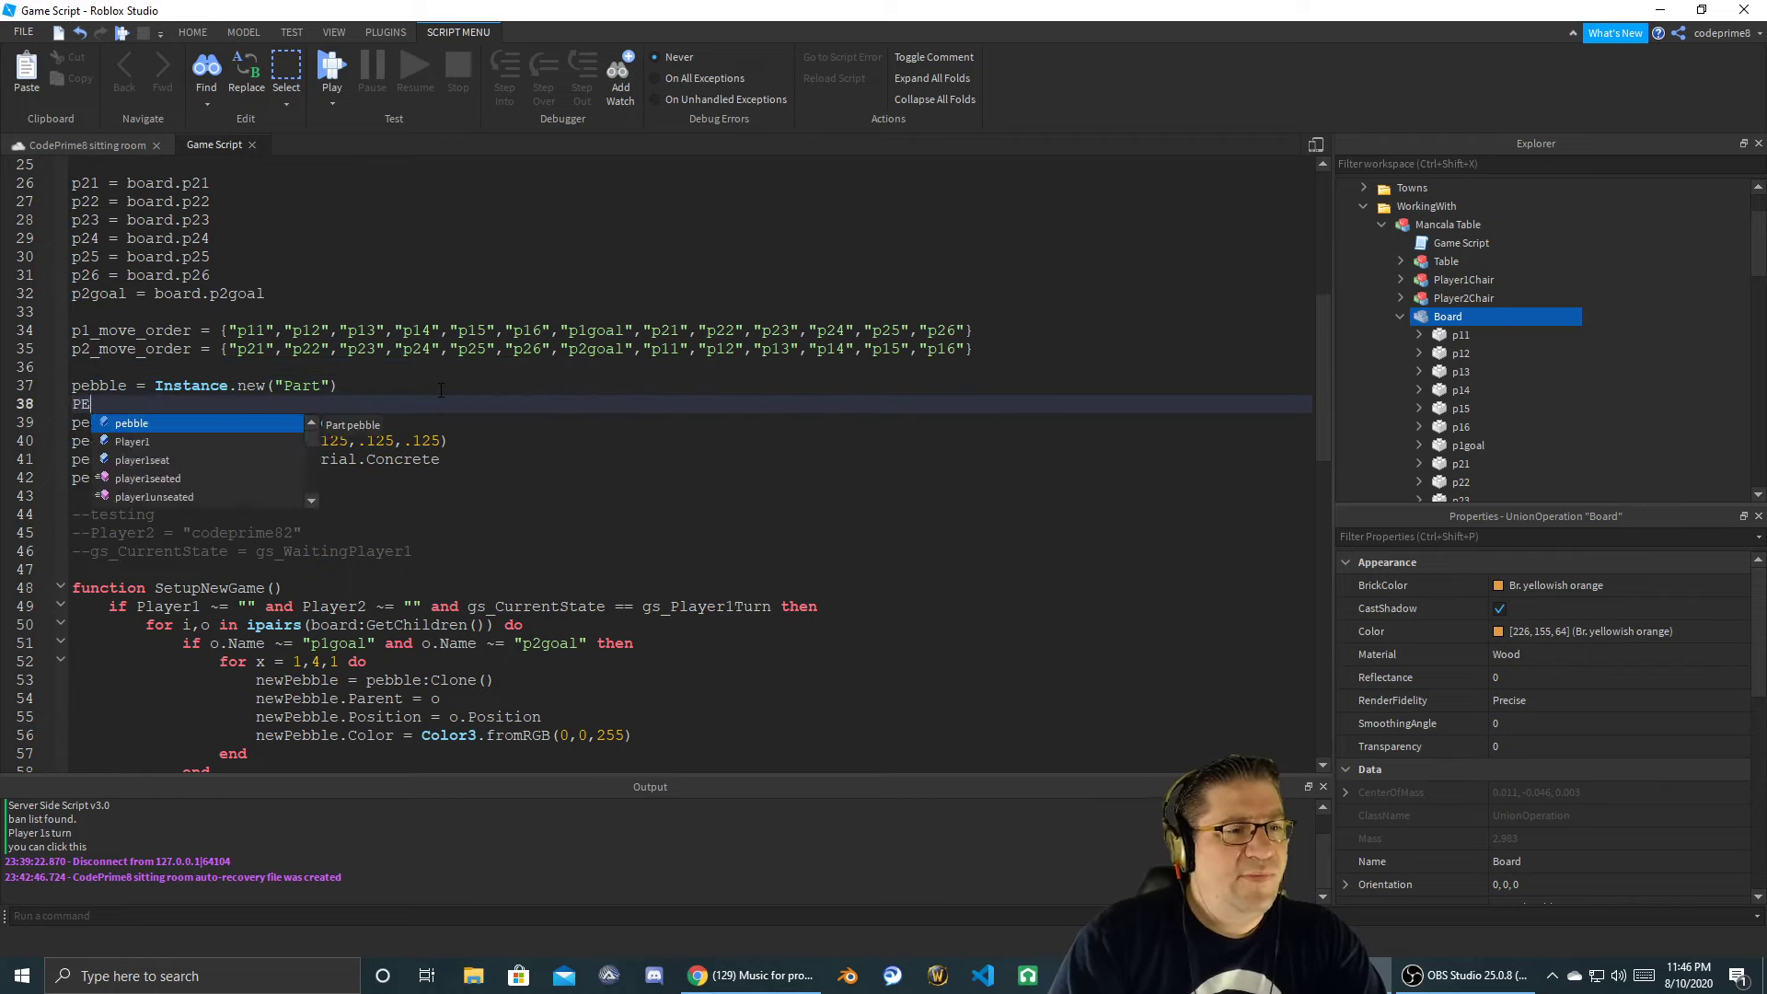
type(".")
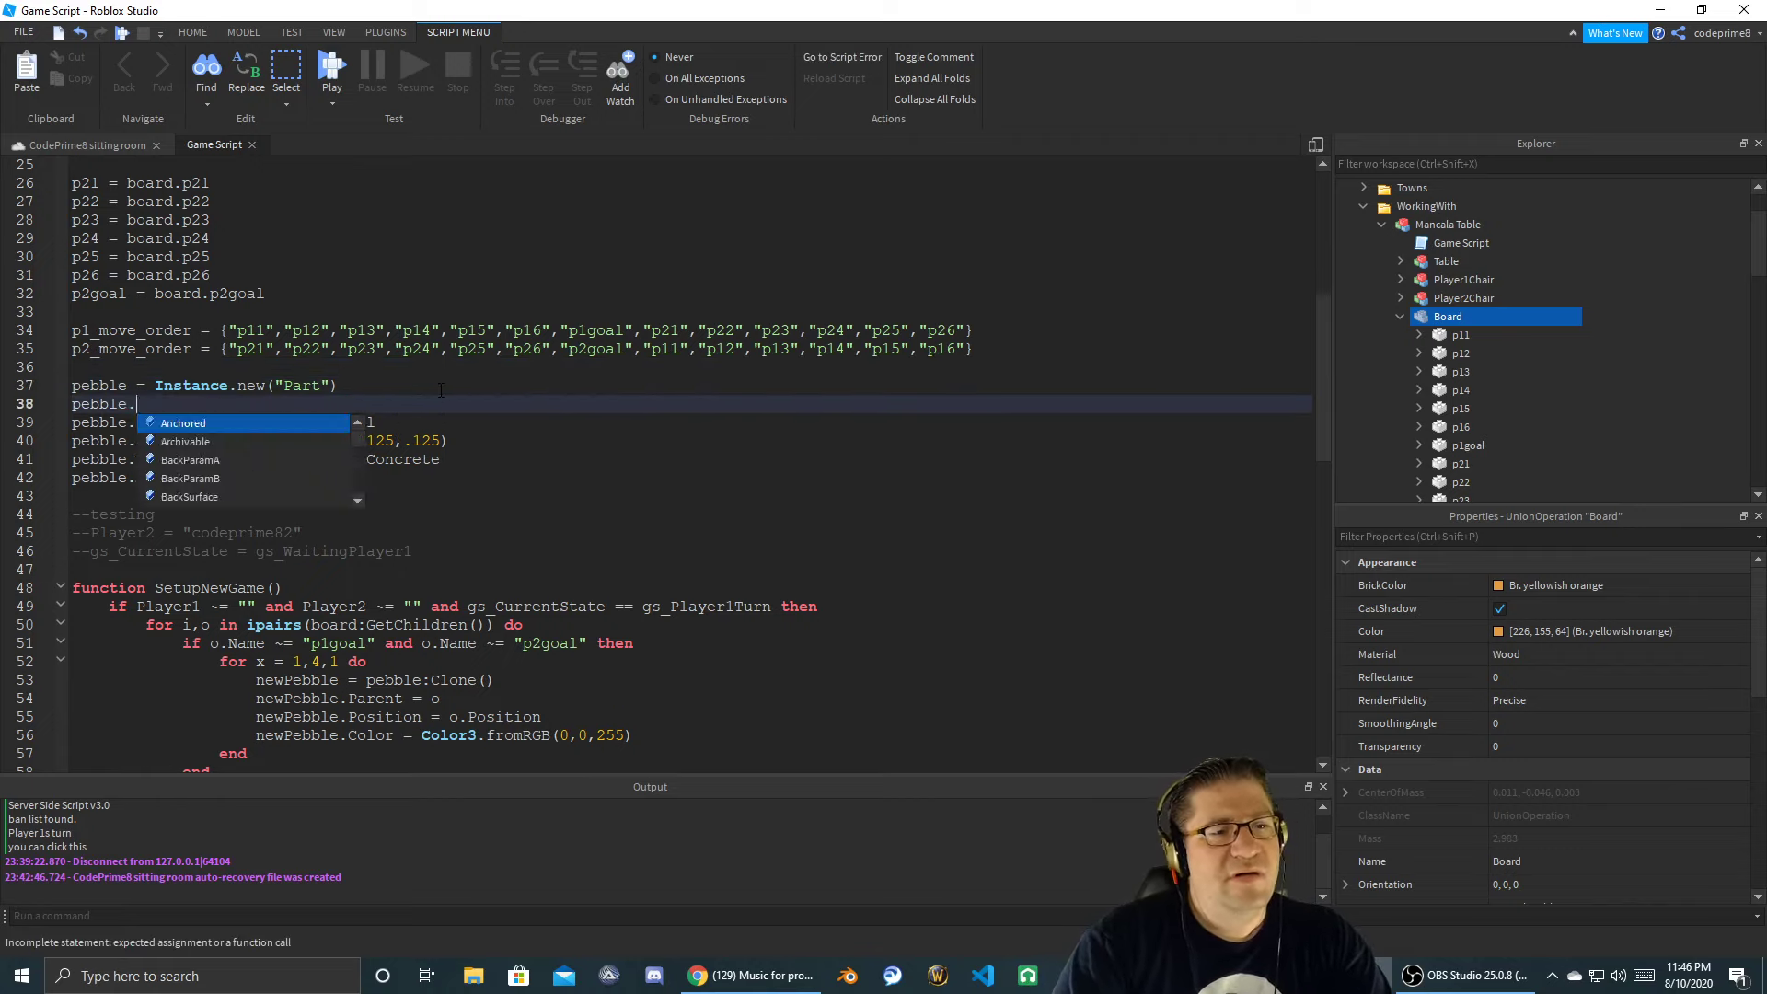
type("Name = \"Pebble")
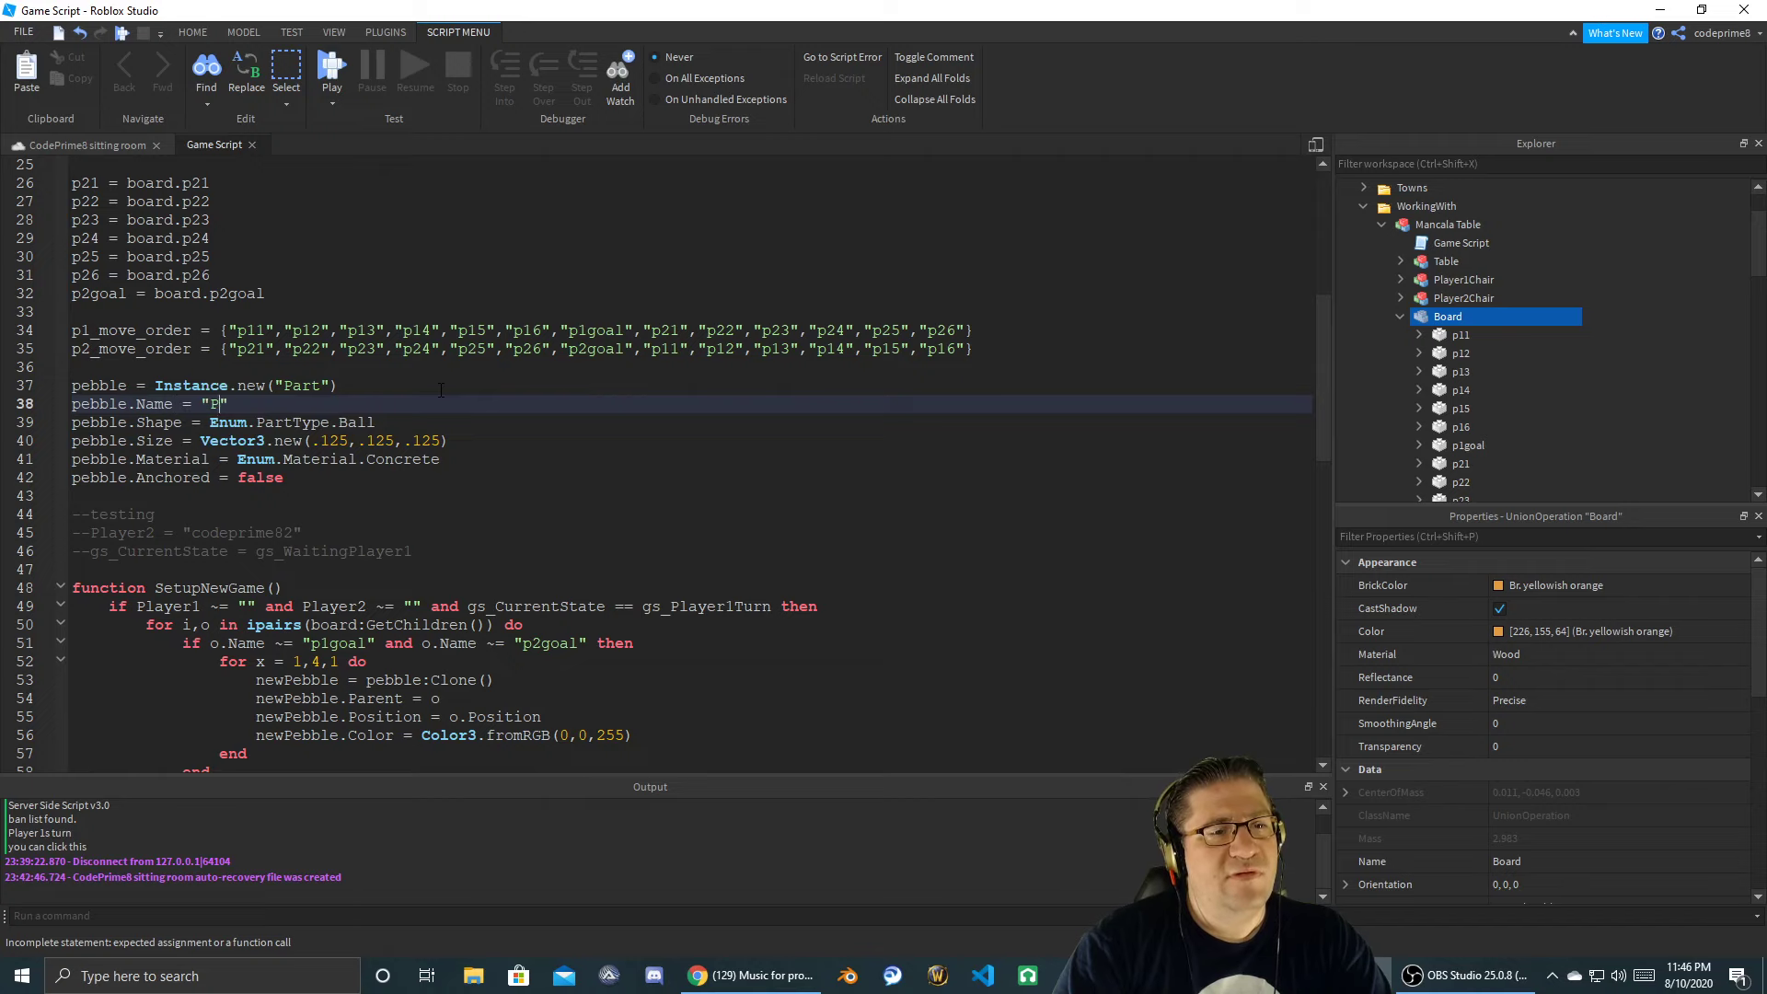
key("Return")
key("BackSpace")
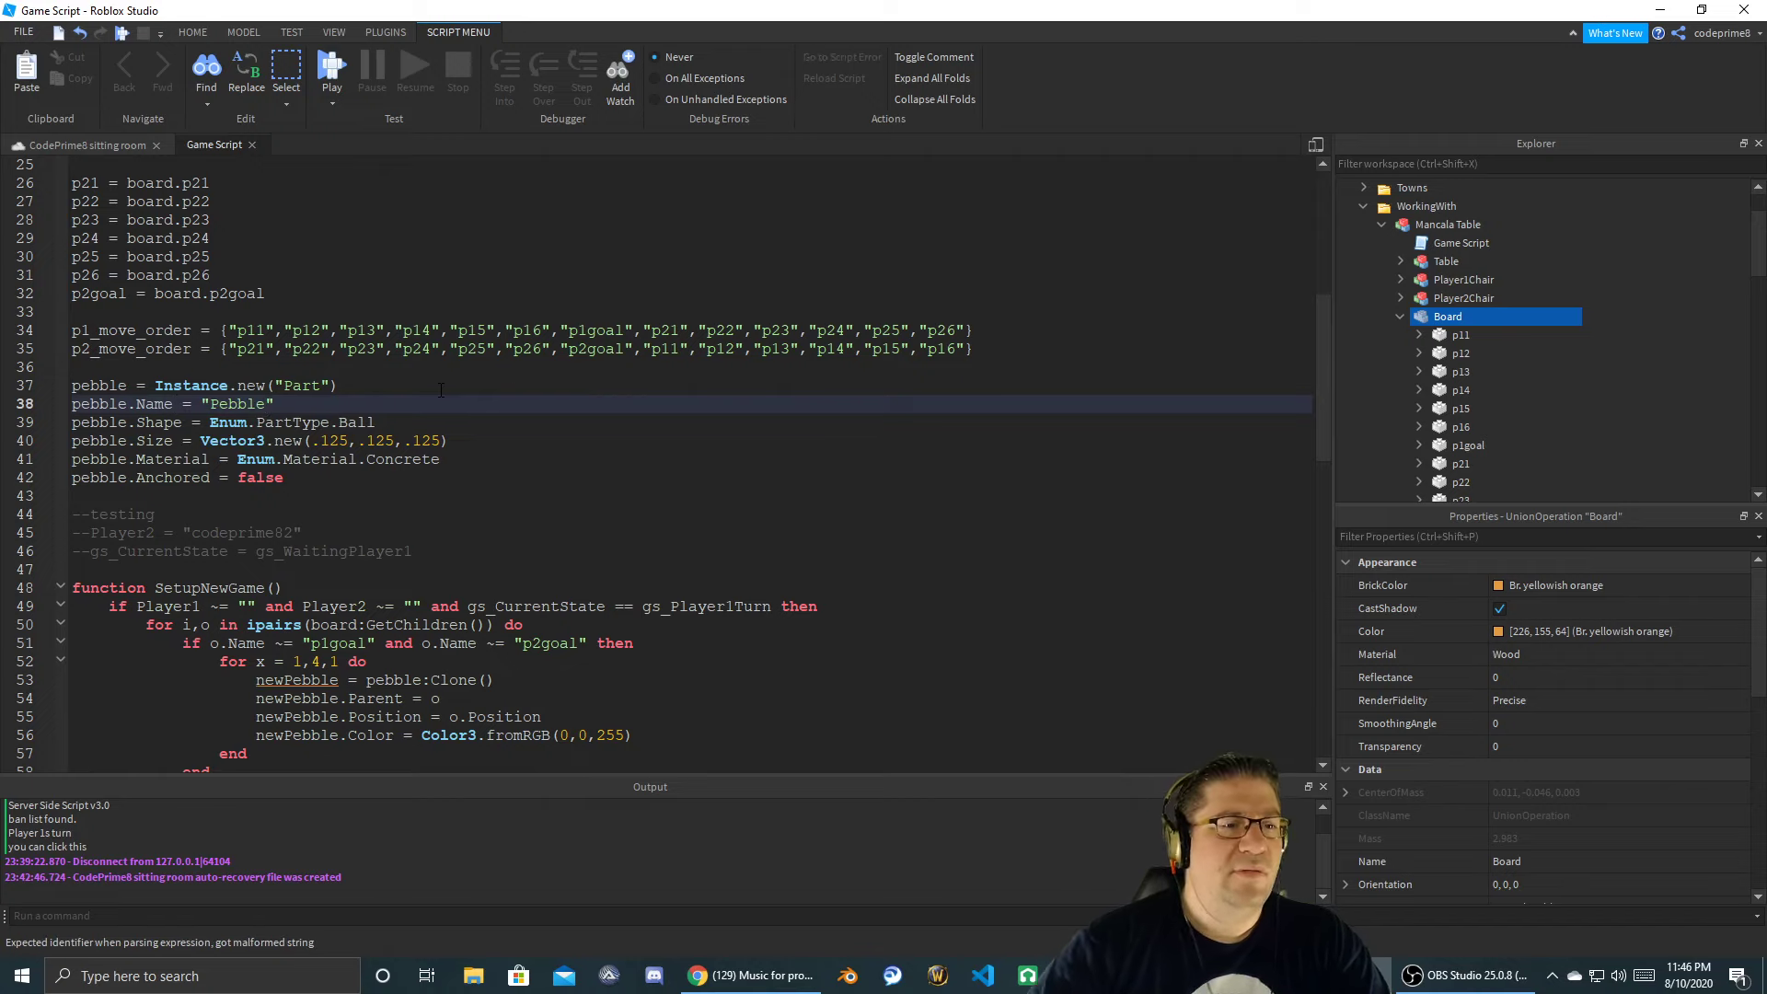
key("Left")
key("Left")
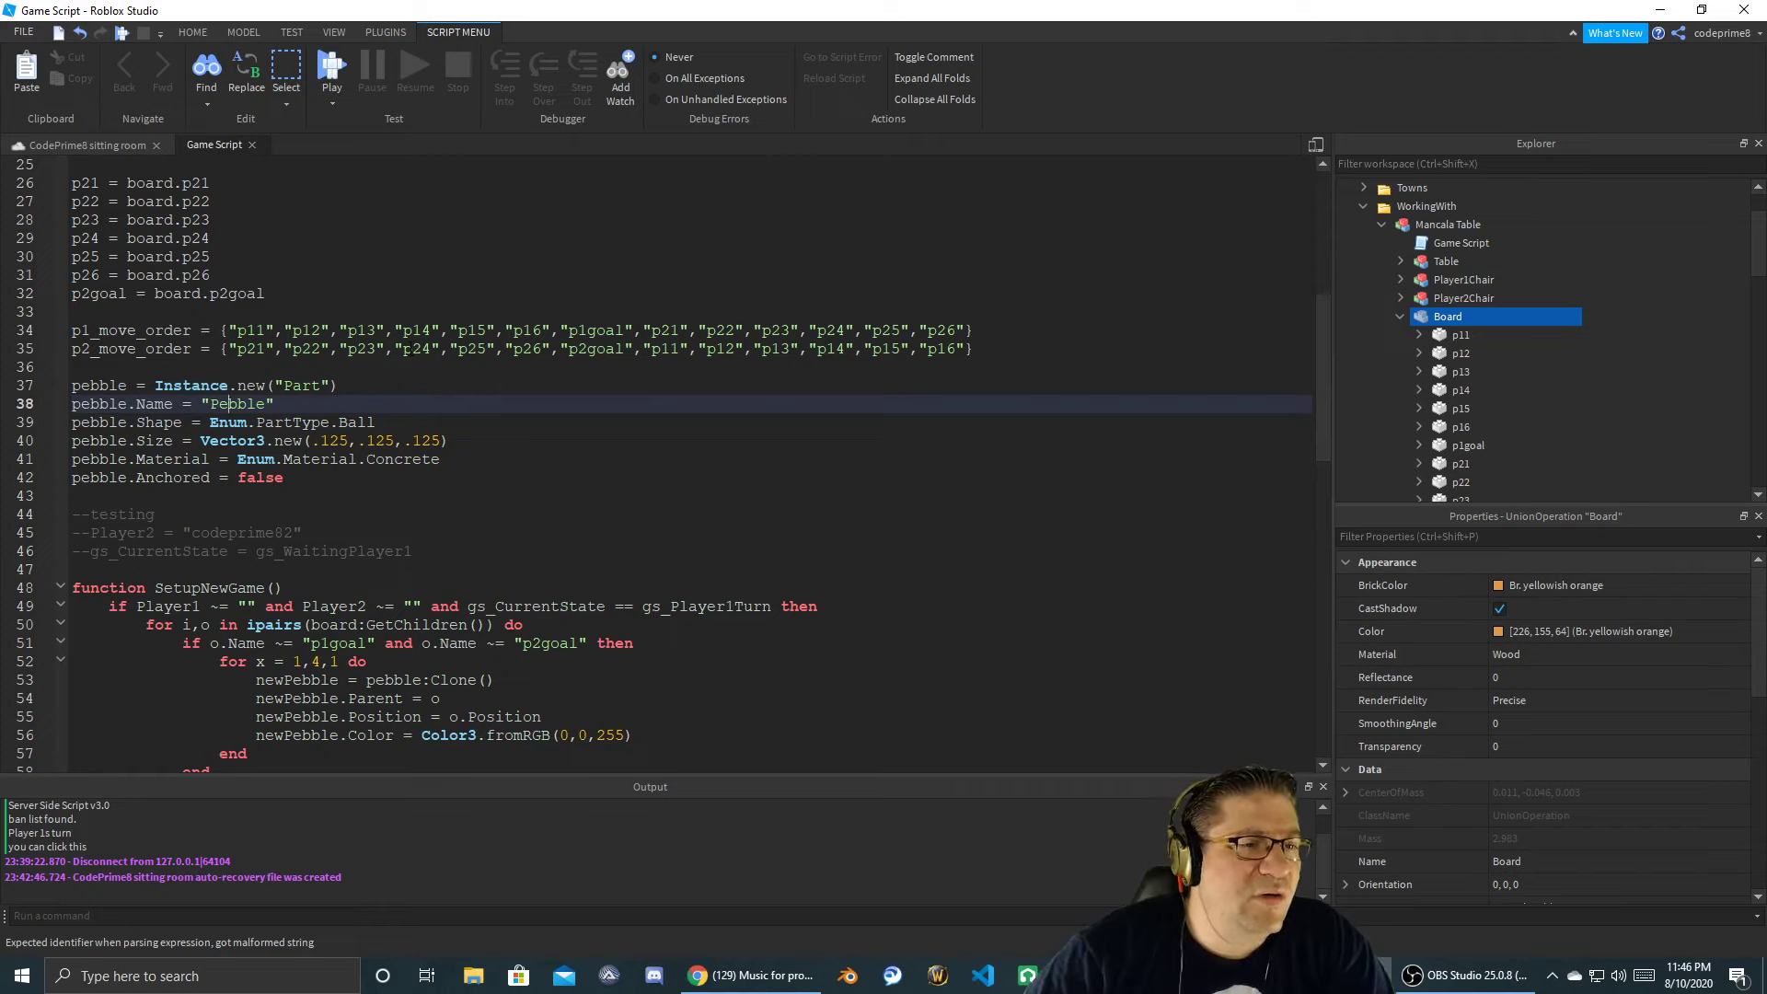
key("BackSpace")
type("p")
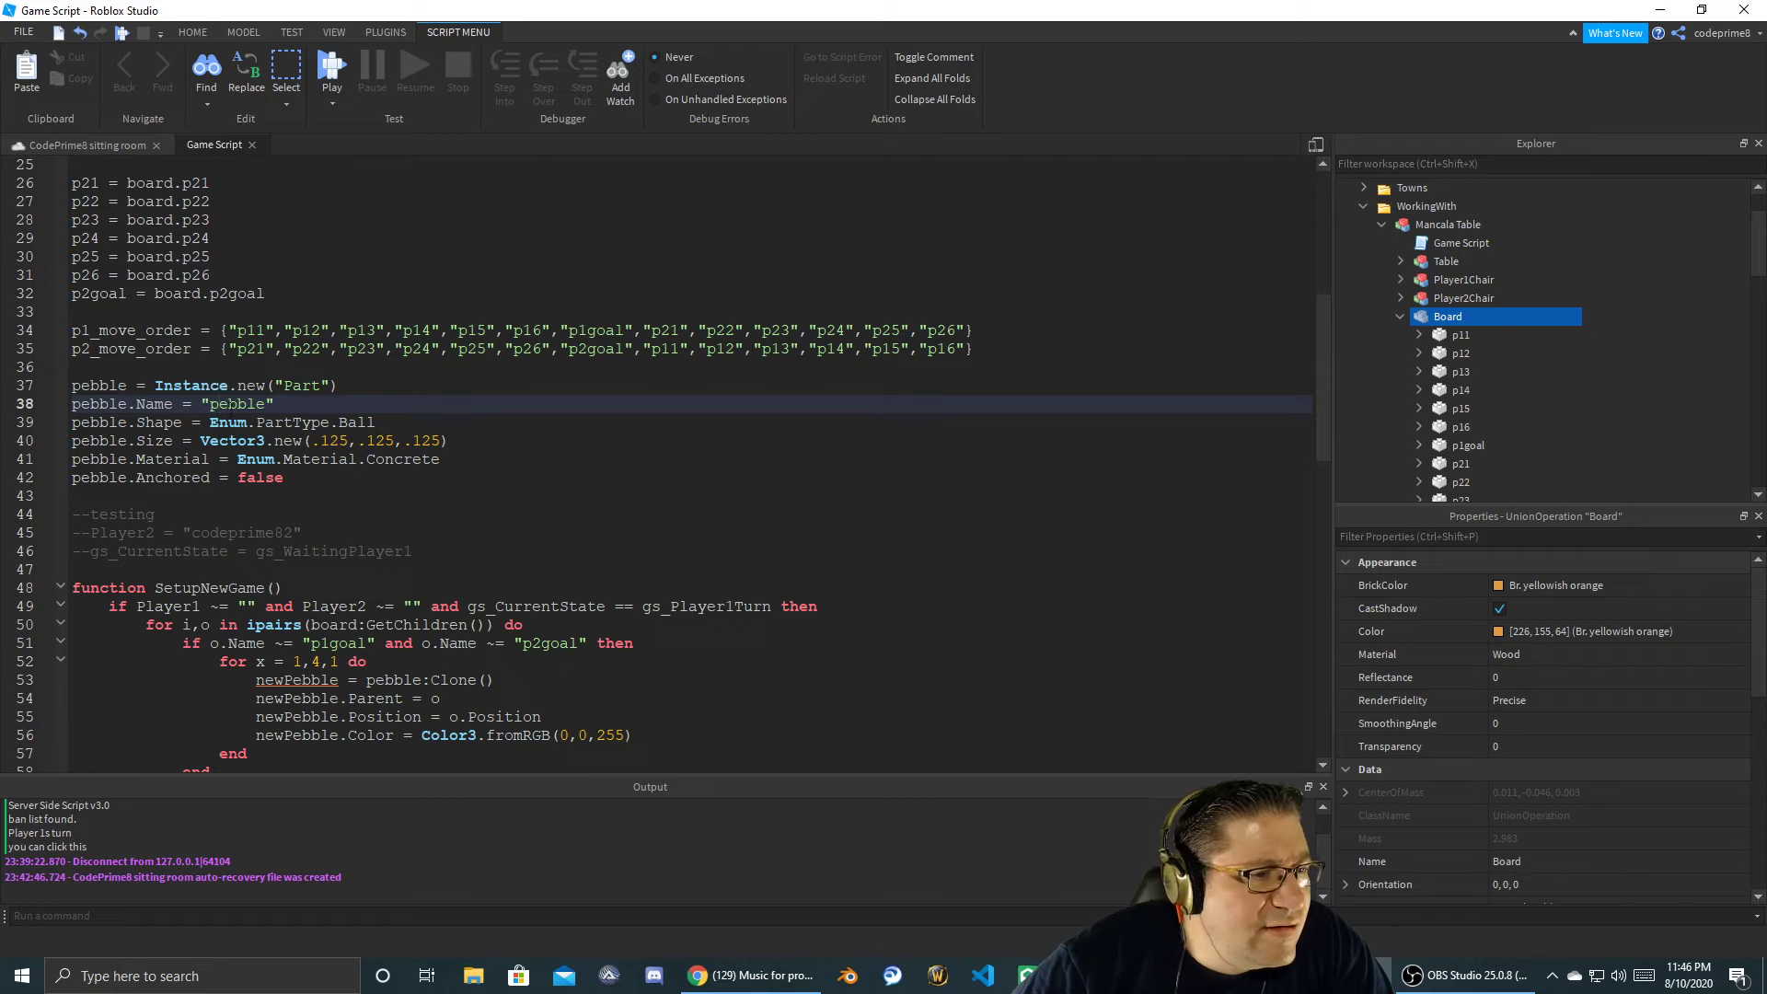
- Review the pebble's shape, size, material and anchoring lines in Game Script, and locate the SetupNewGame function below them
double_click(269, 441)
double_click(292, 424)
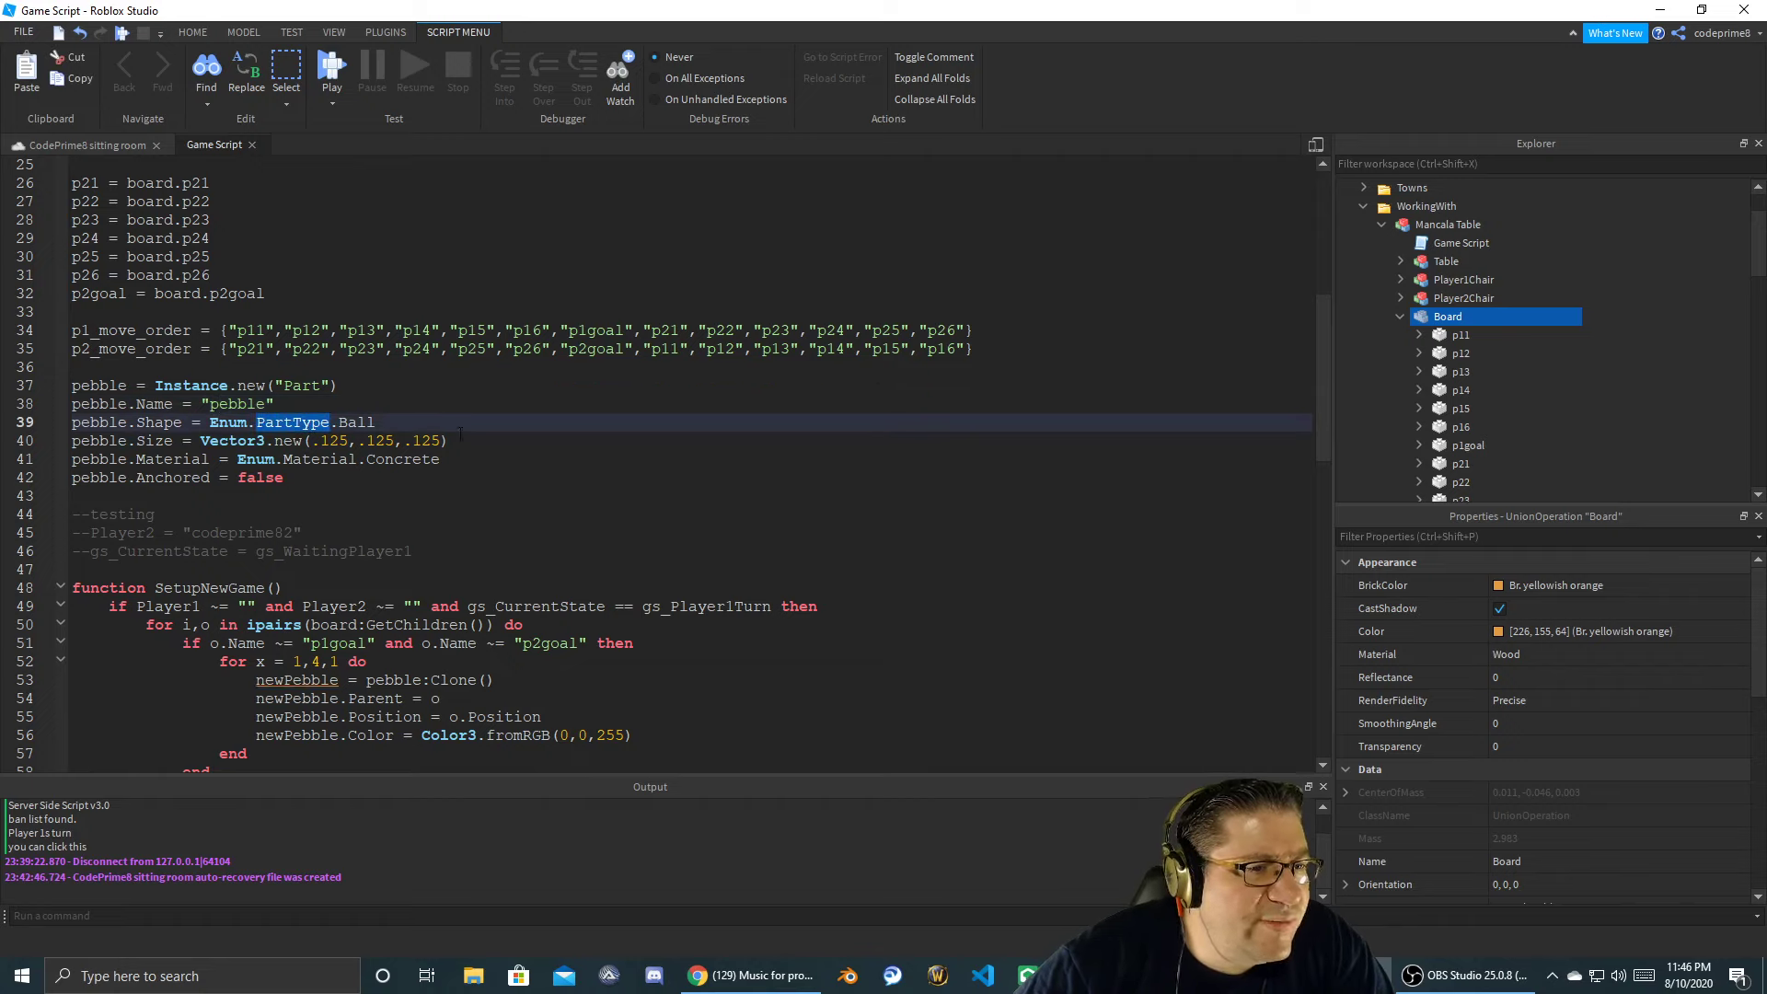
double_click(334, 441)
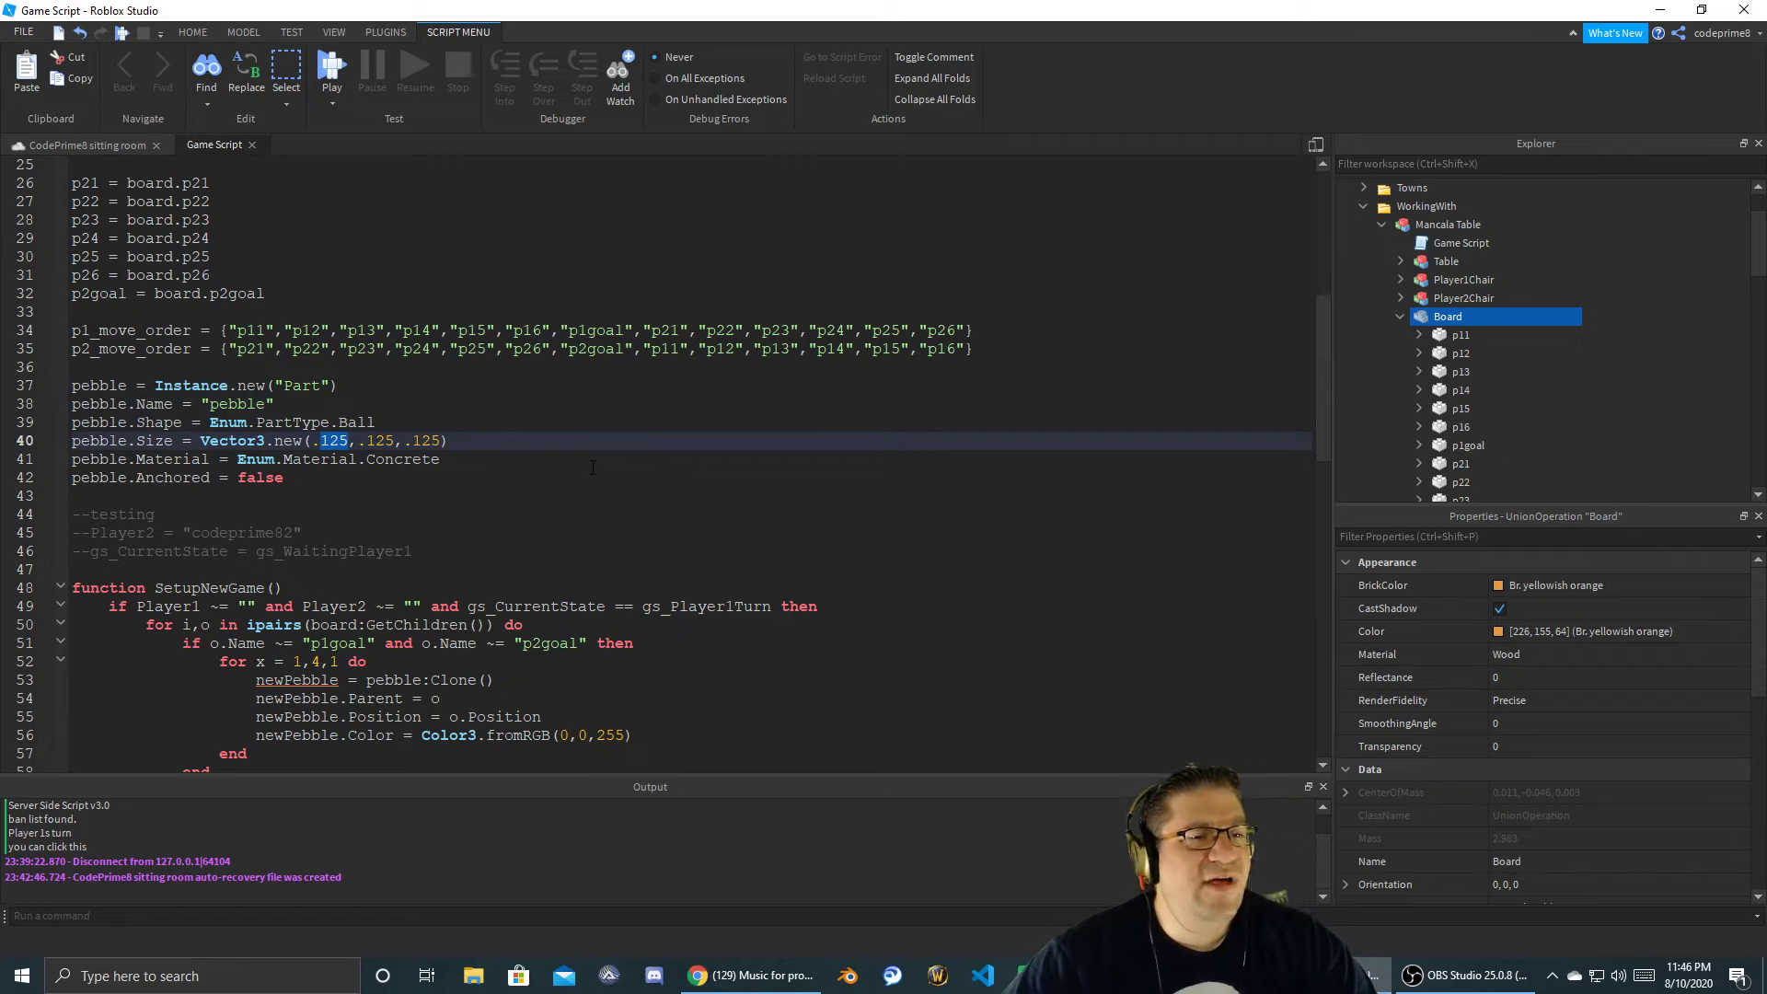
left_click(515, 459)
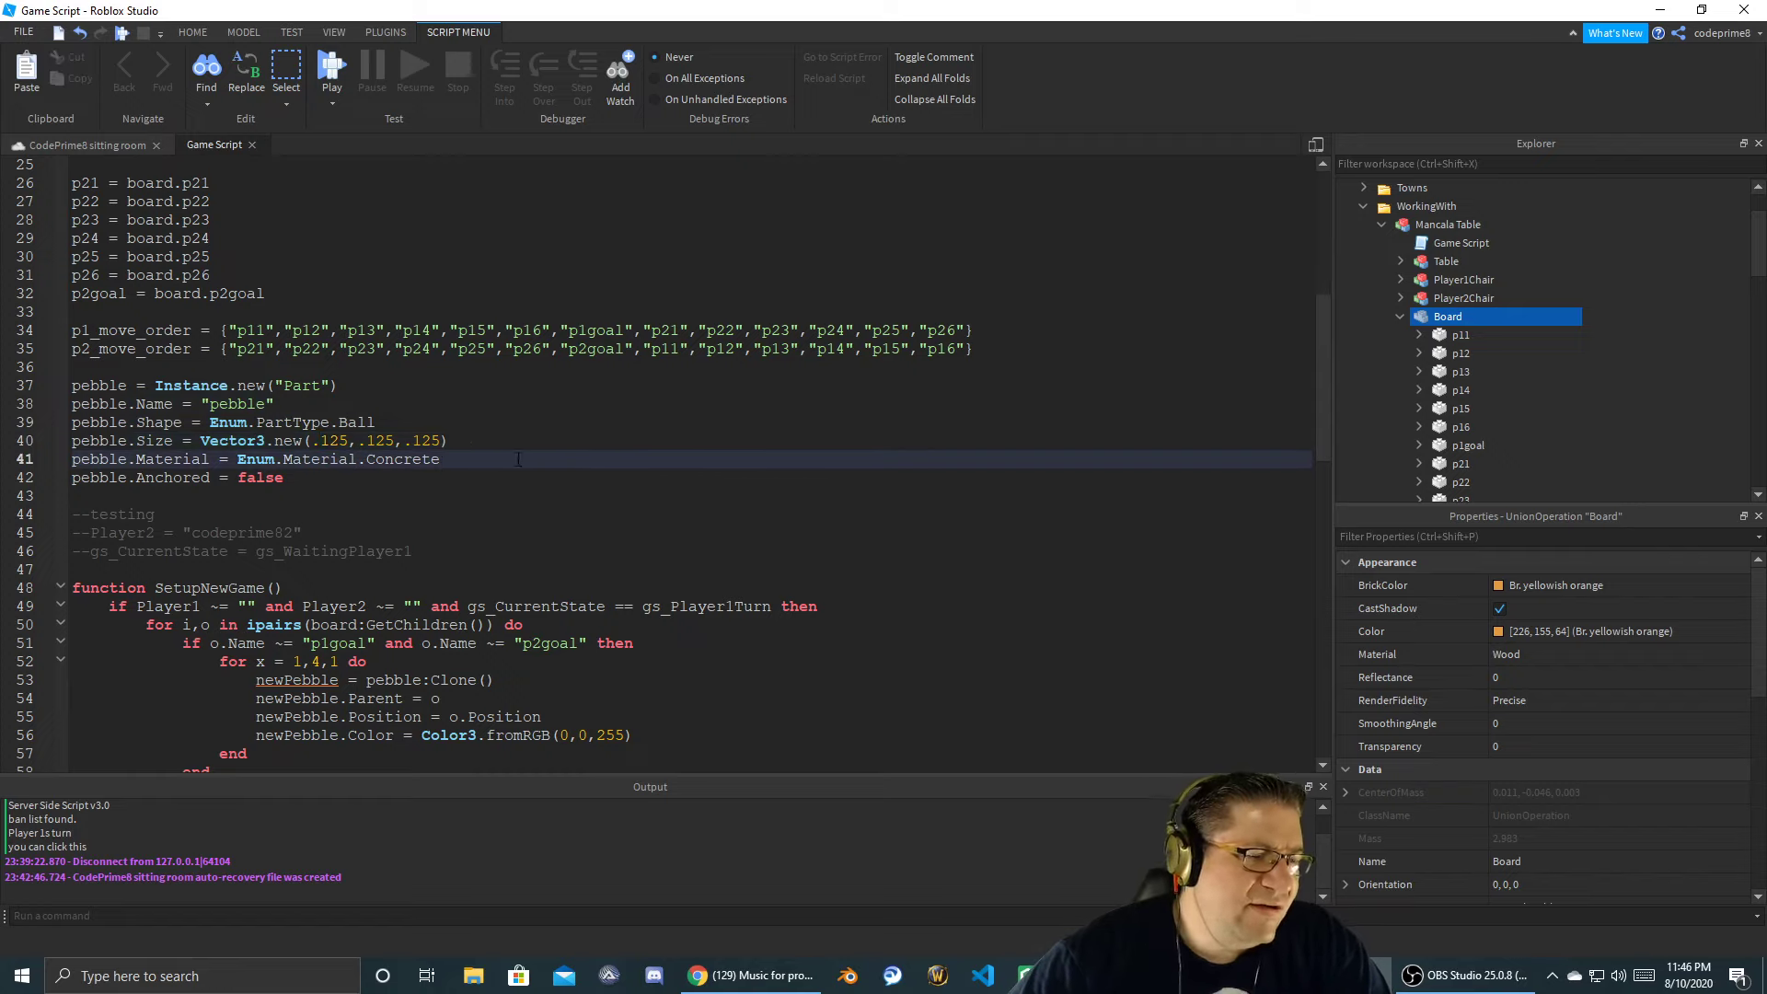
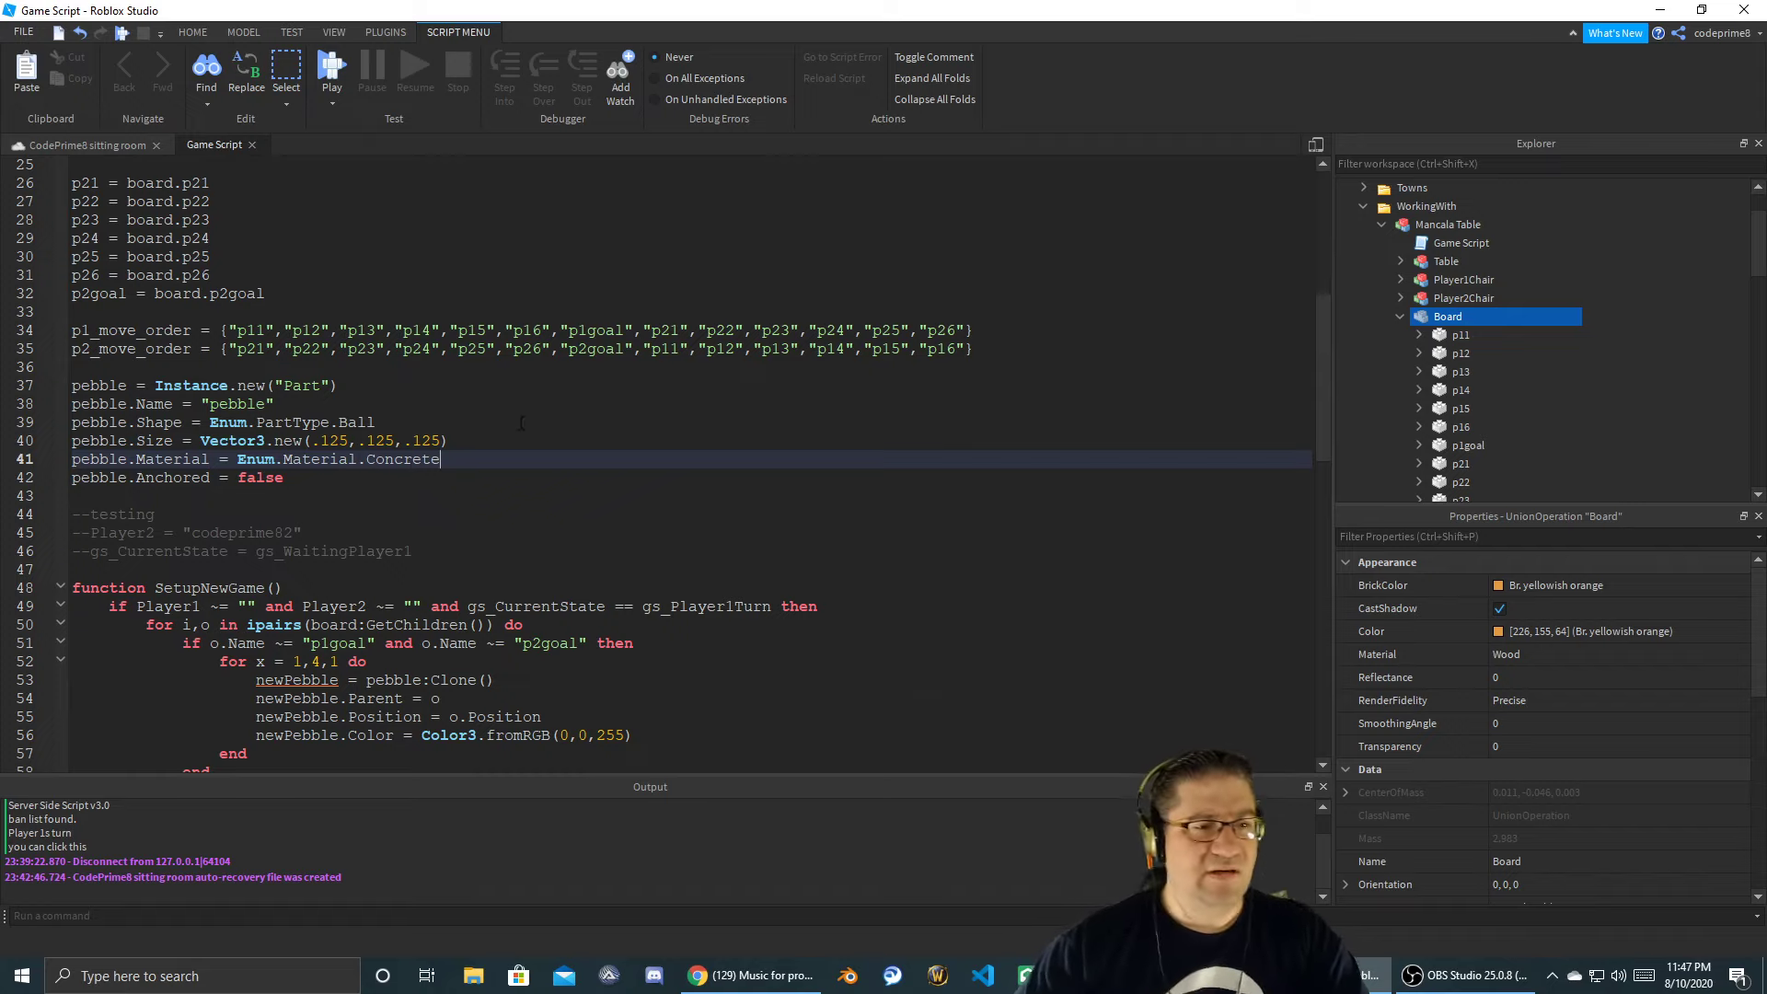
left_click(451, 497)
scroll(436, 531, "down", 1)
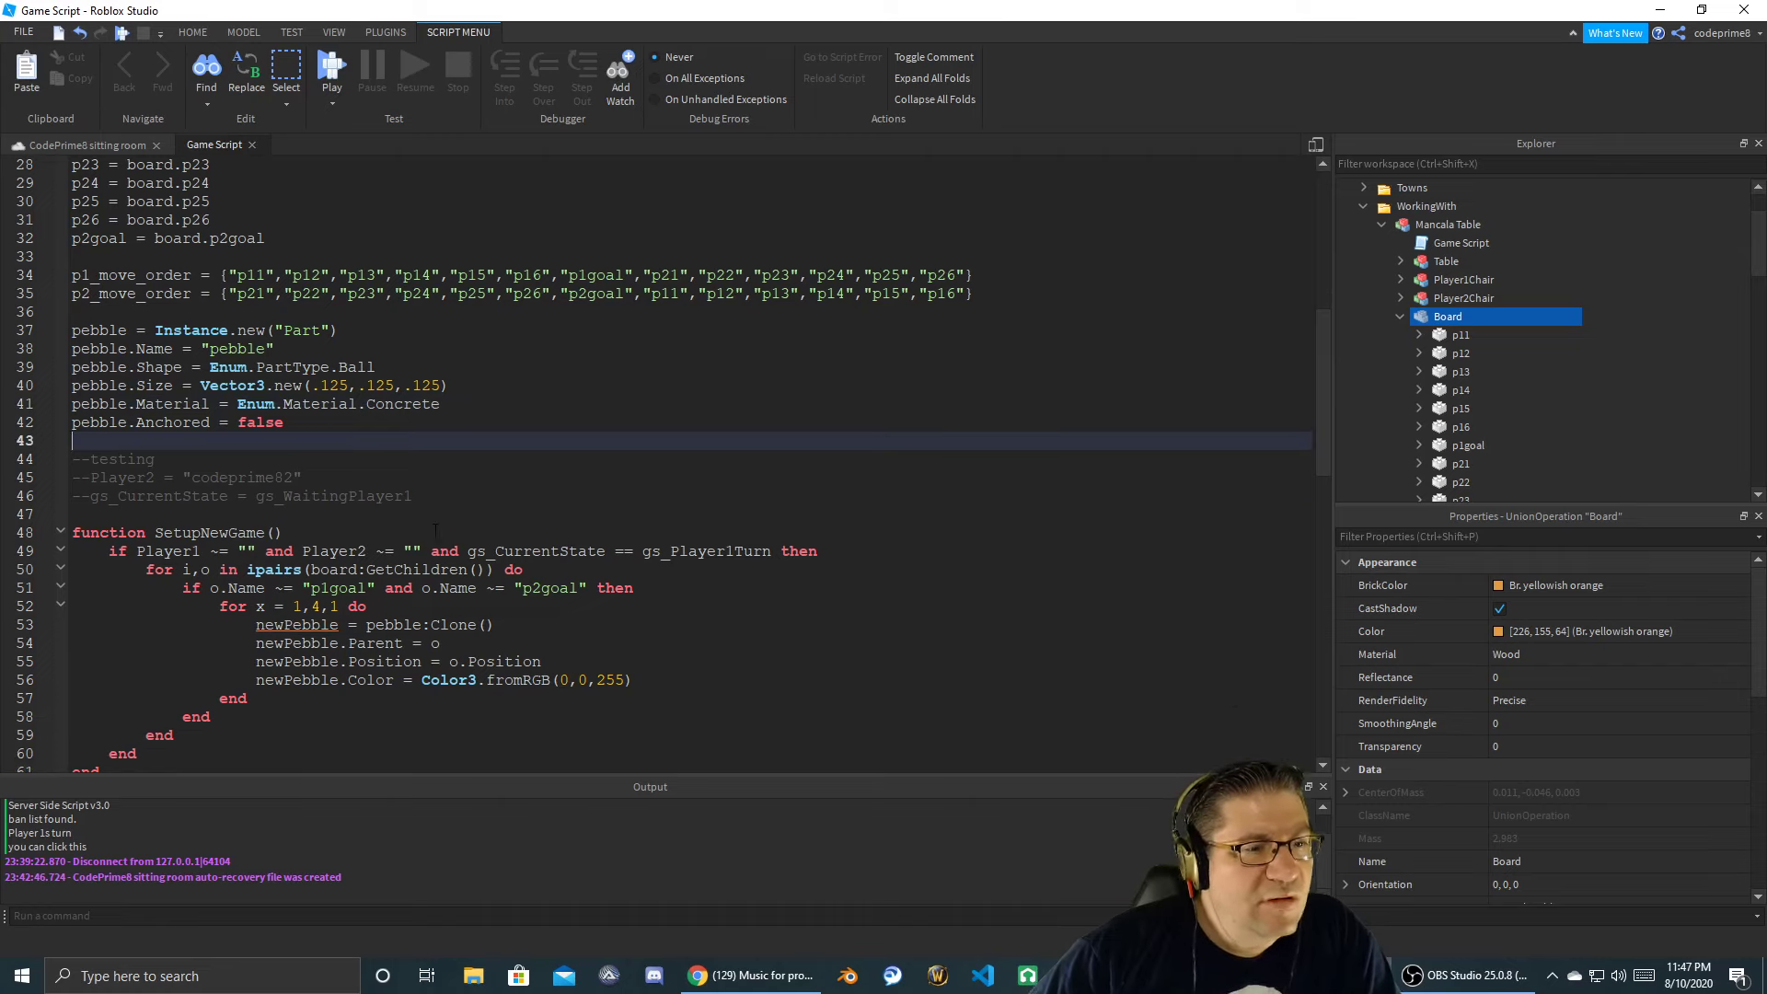
scroll(435, 514, "down", 1)
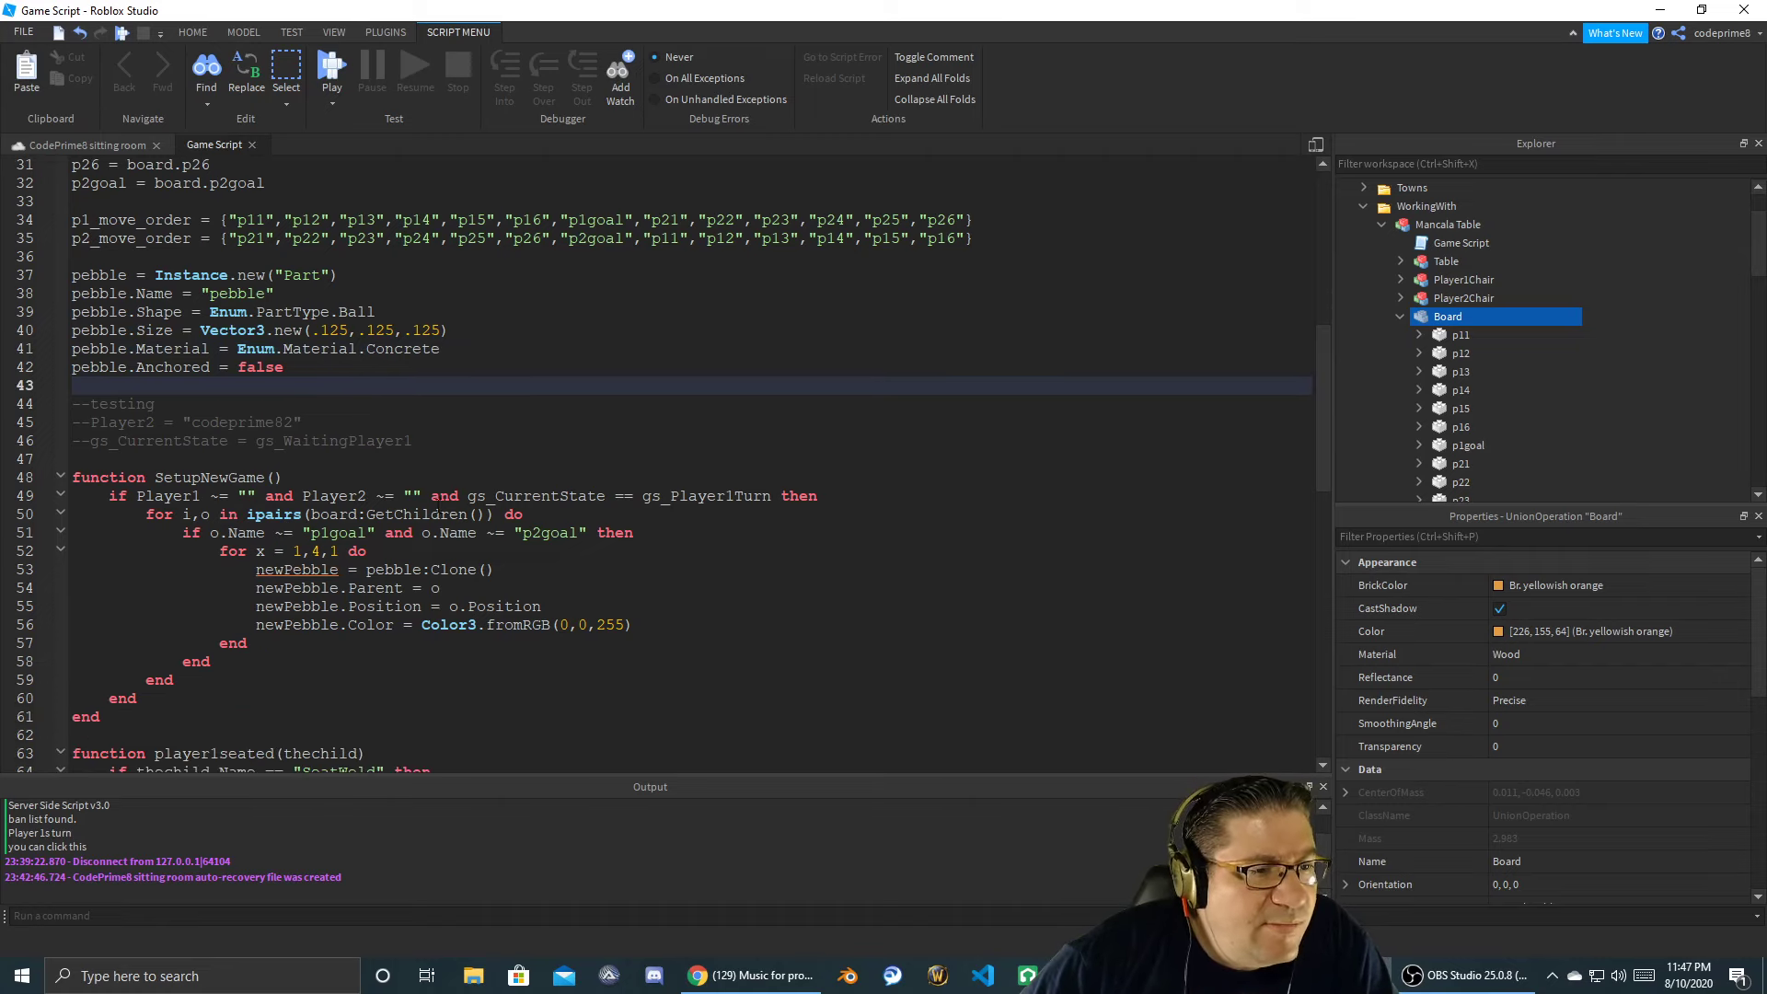
double_click(210, 478)
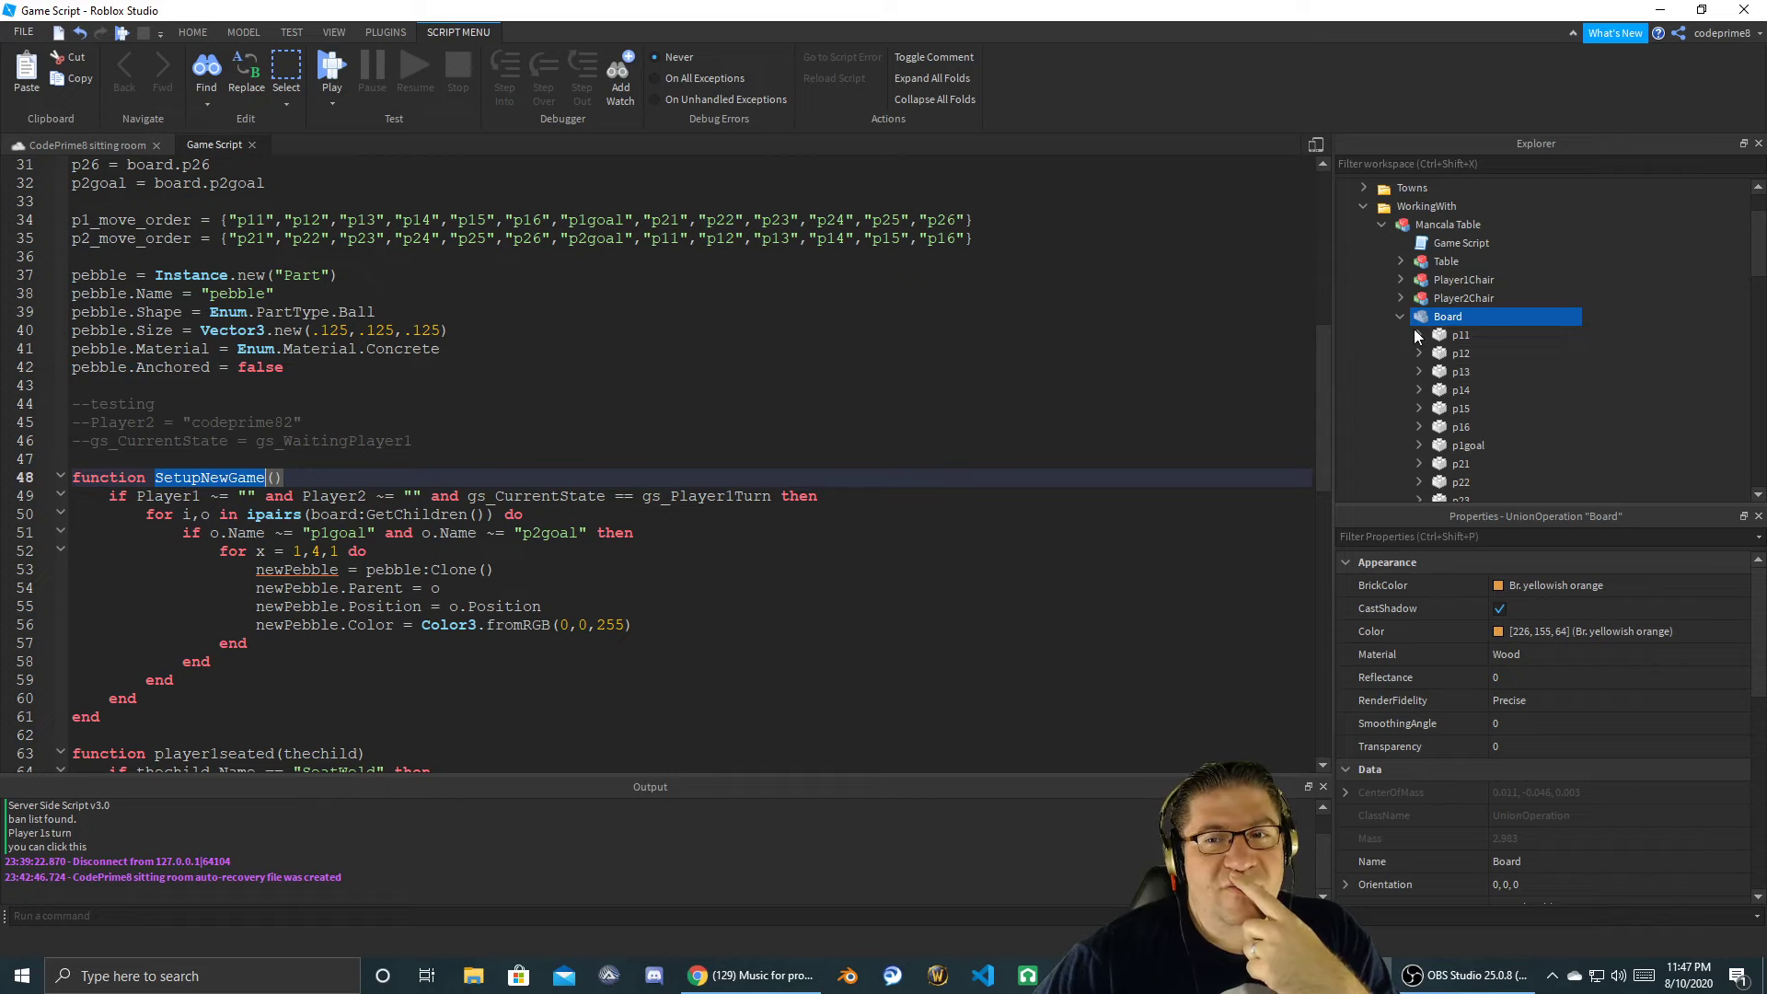
- Compare the player1seated function with the player1seat ChildAdded and ChildRemoved connections at the end of Game Script
scroll(543, 458, "down", 7)
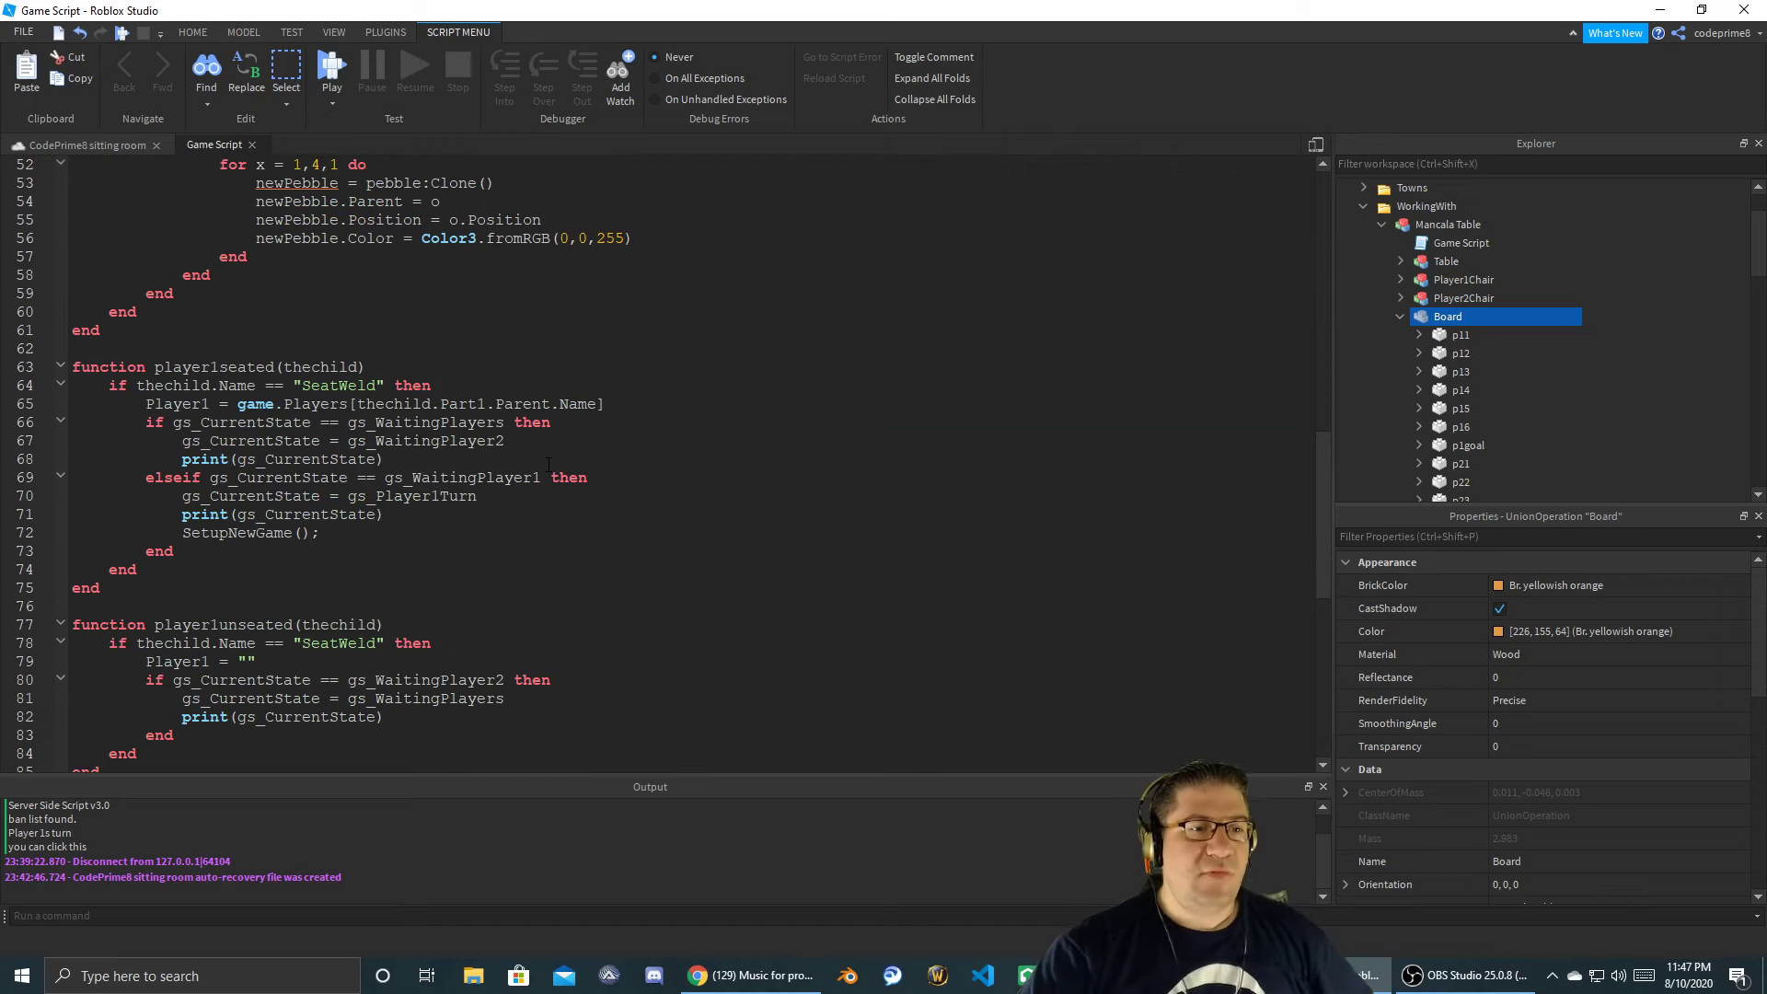
double_click(221, 368)
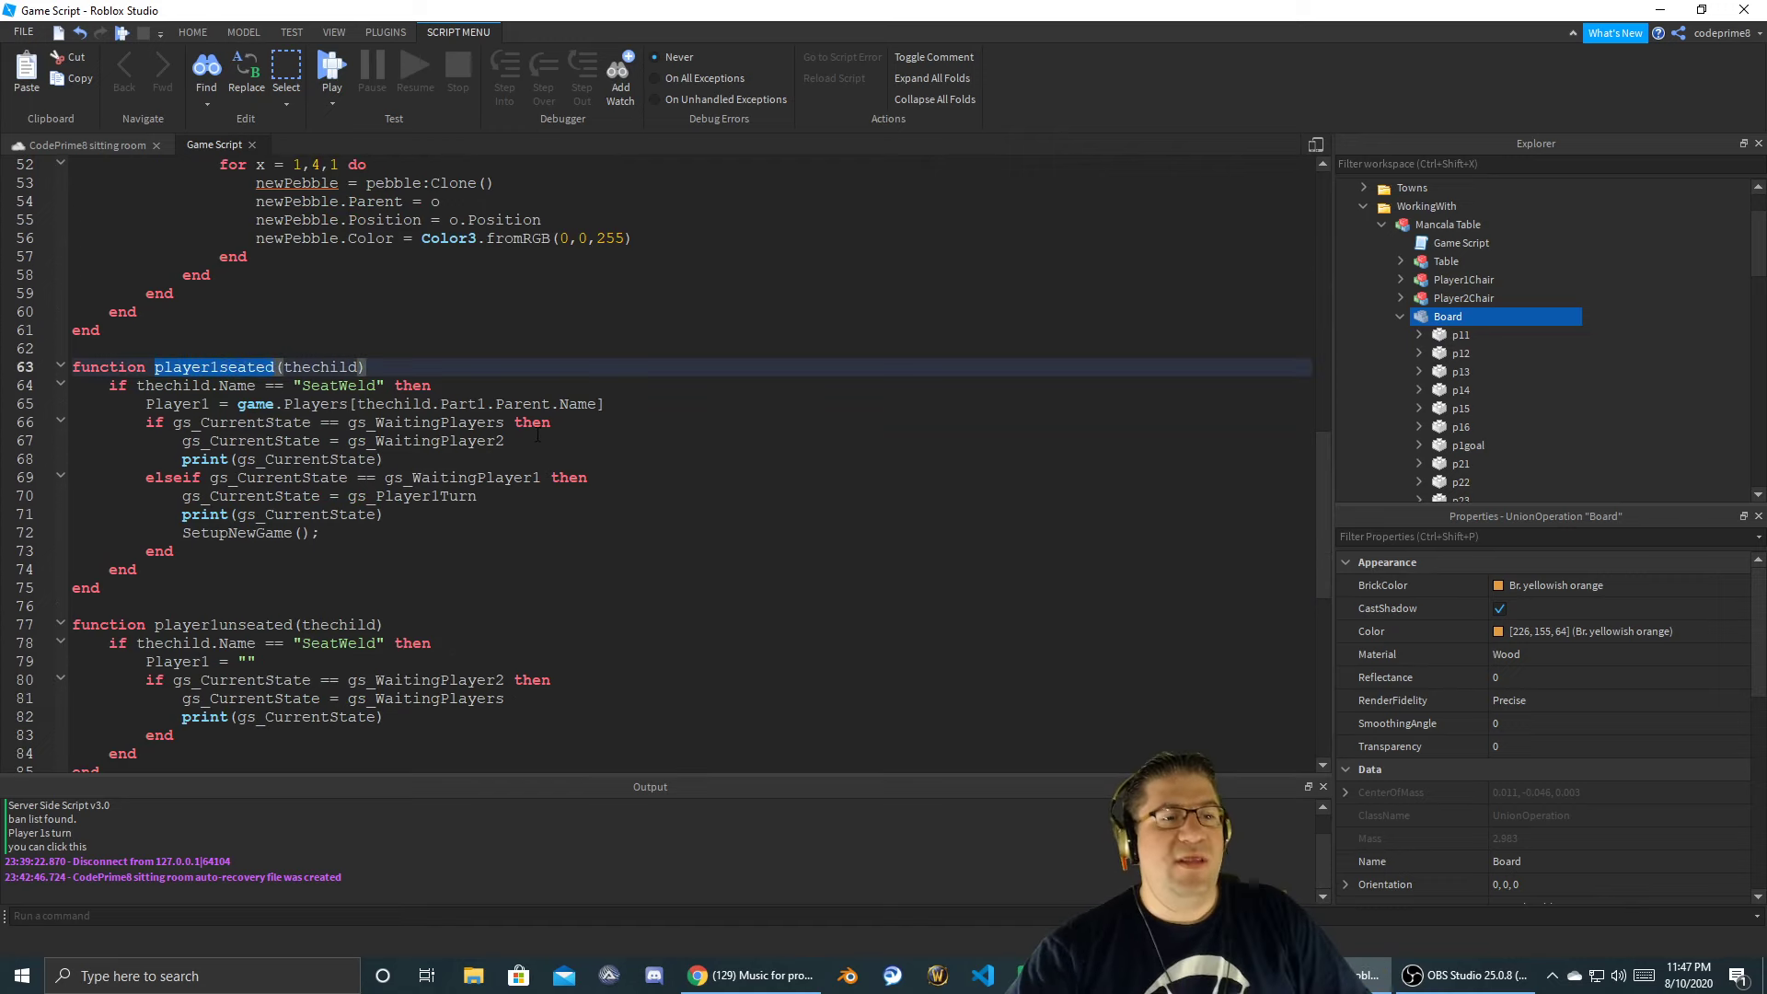
scroll(539, 434, "down", 10)
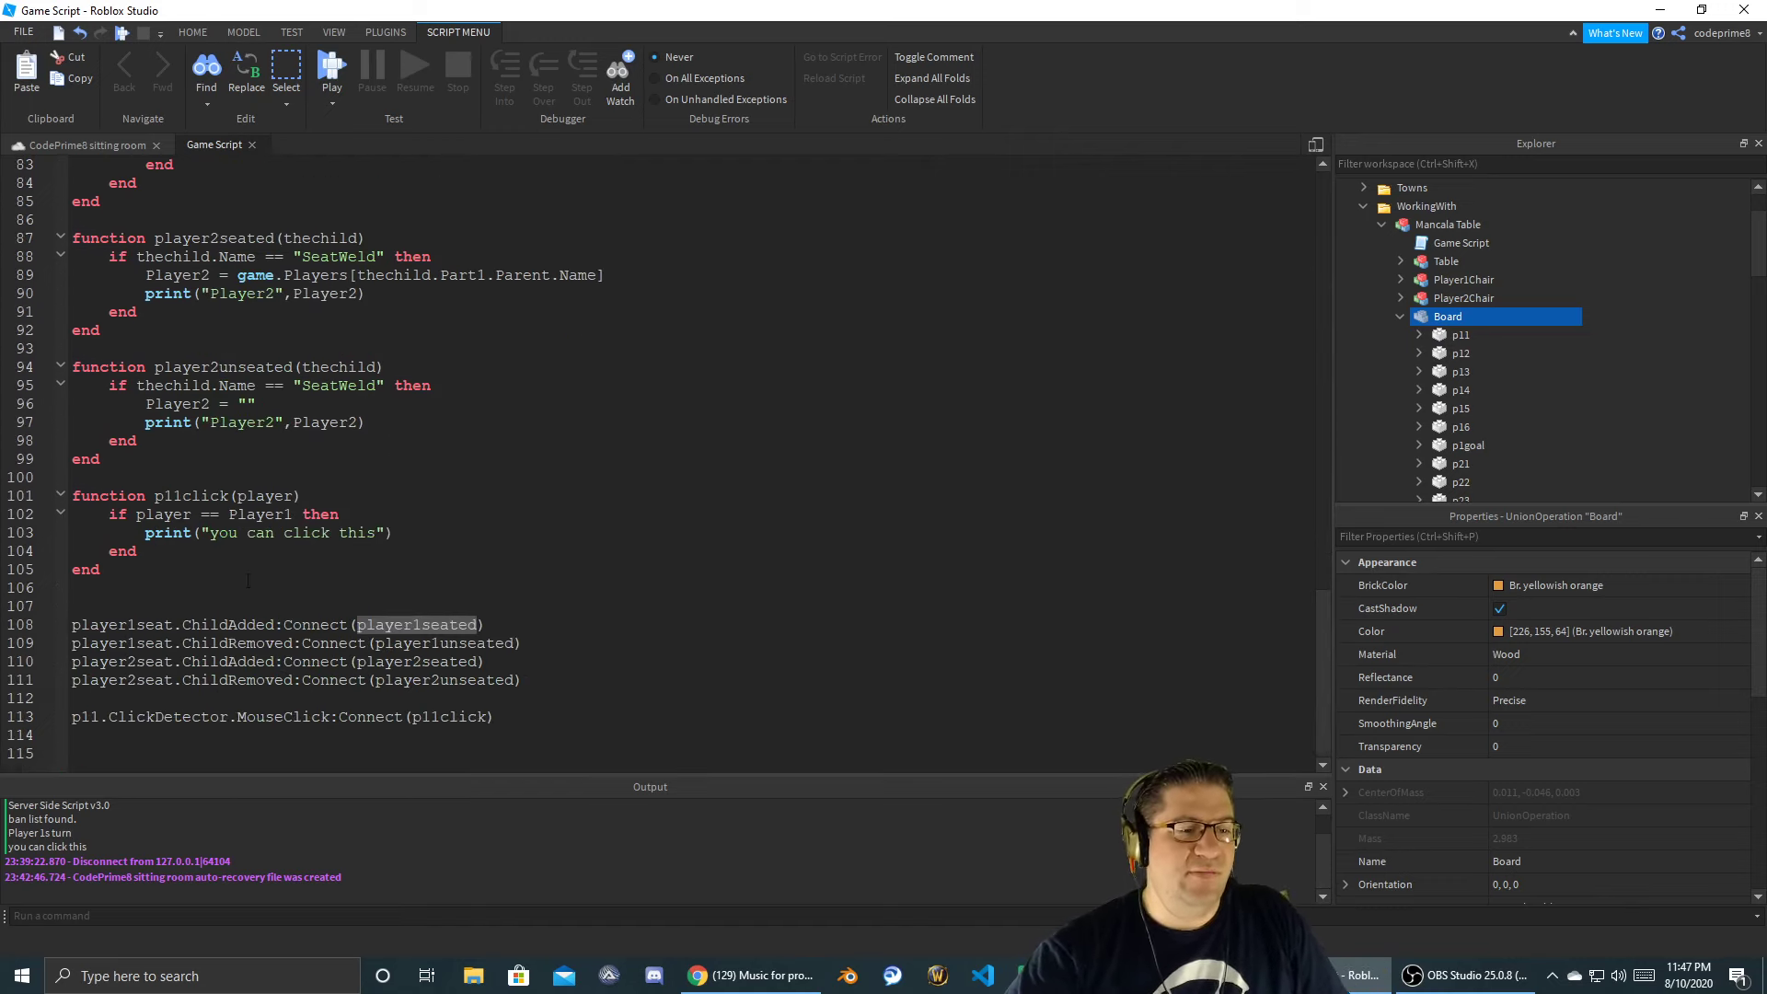
double_click(112, 626)
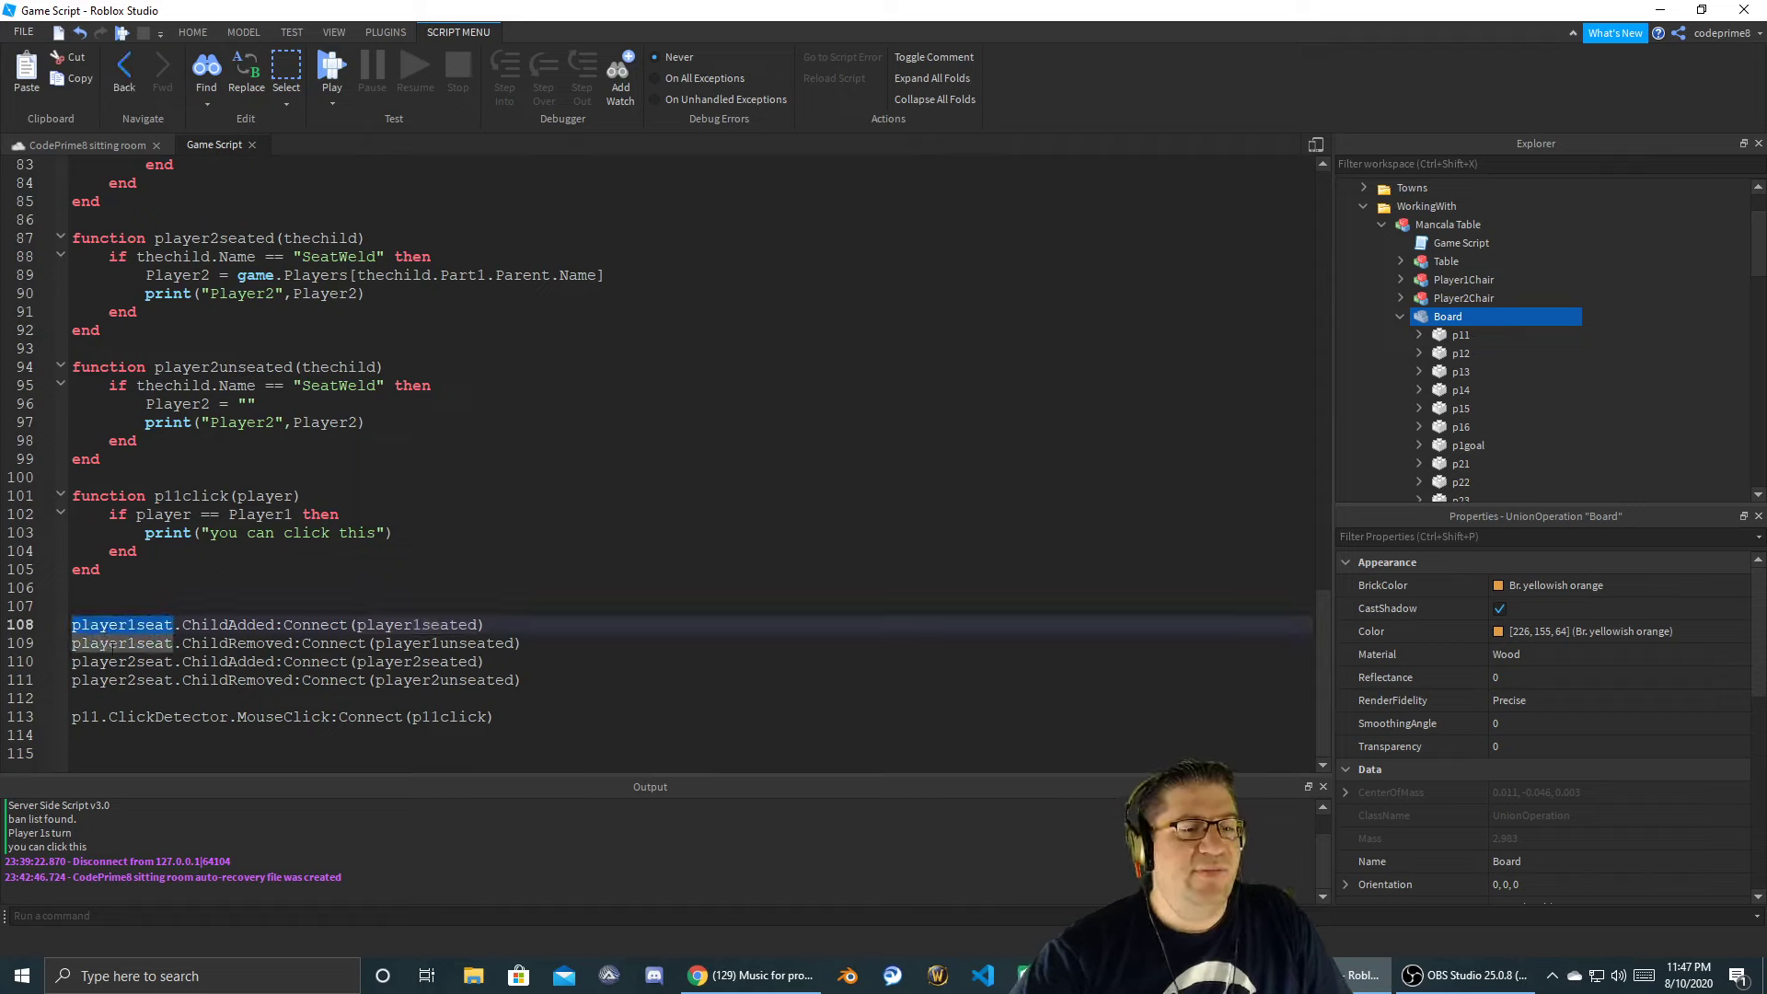
double_click(238, 643)
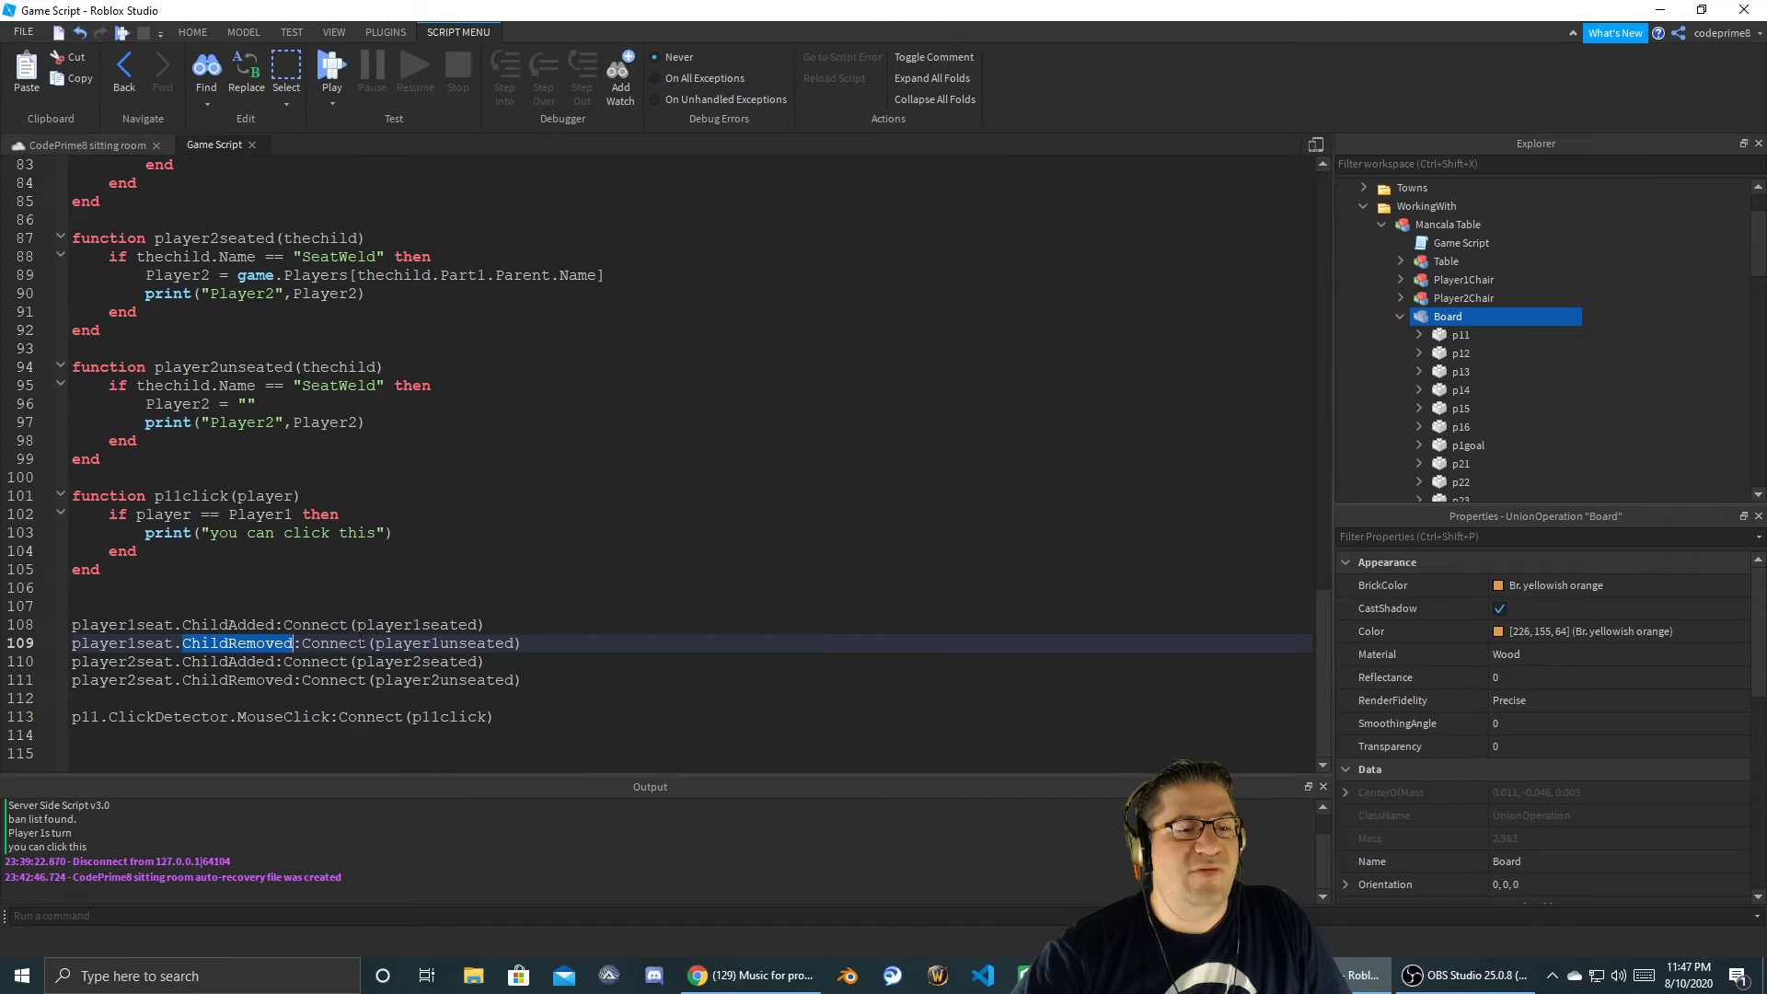
double_click(442, 643)
double_click(416, 625)
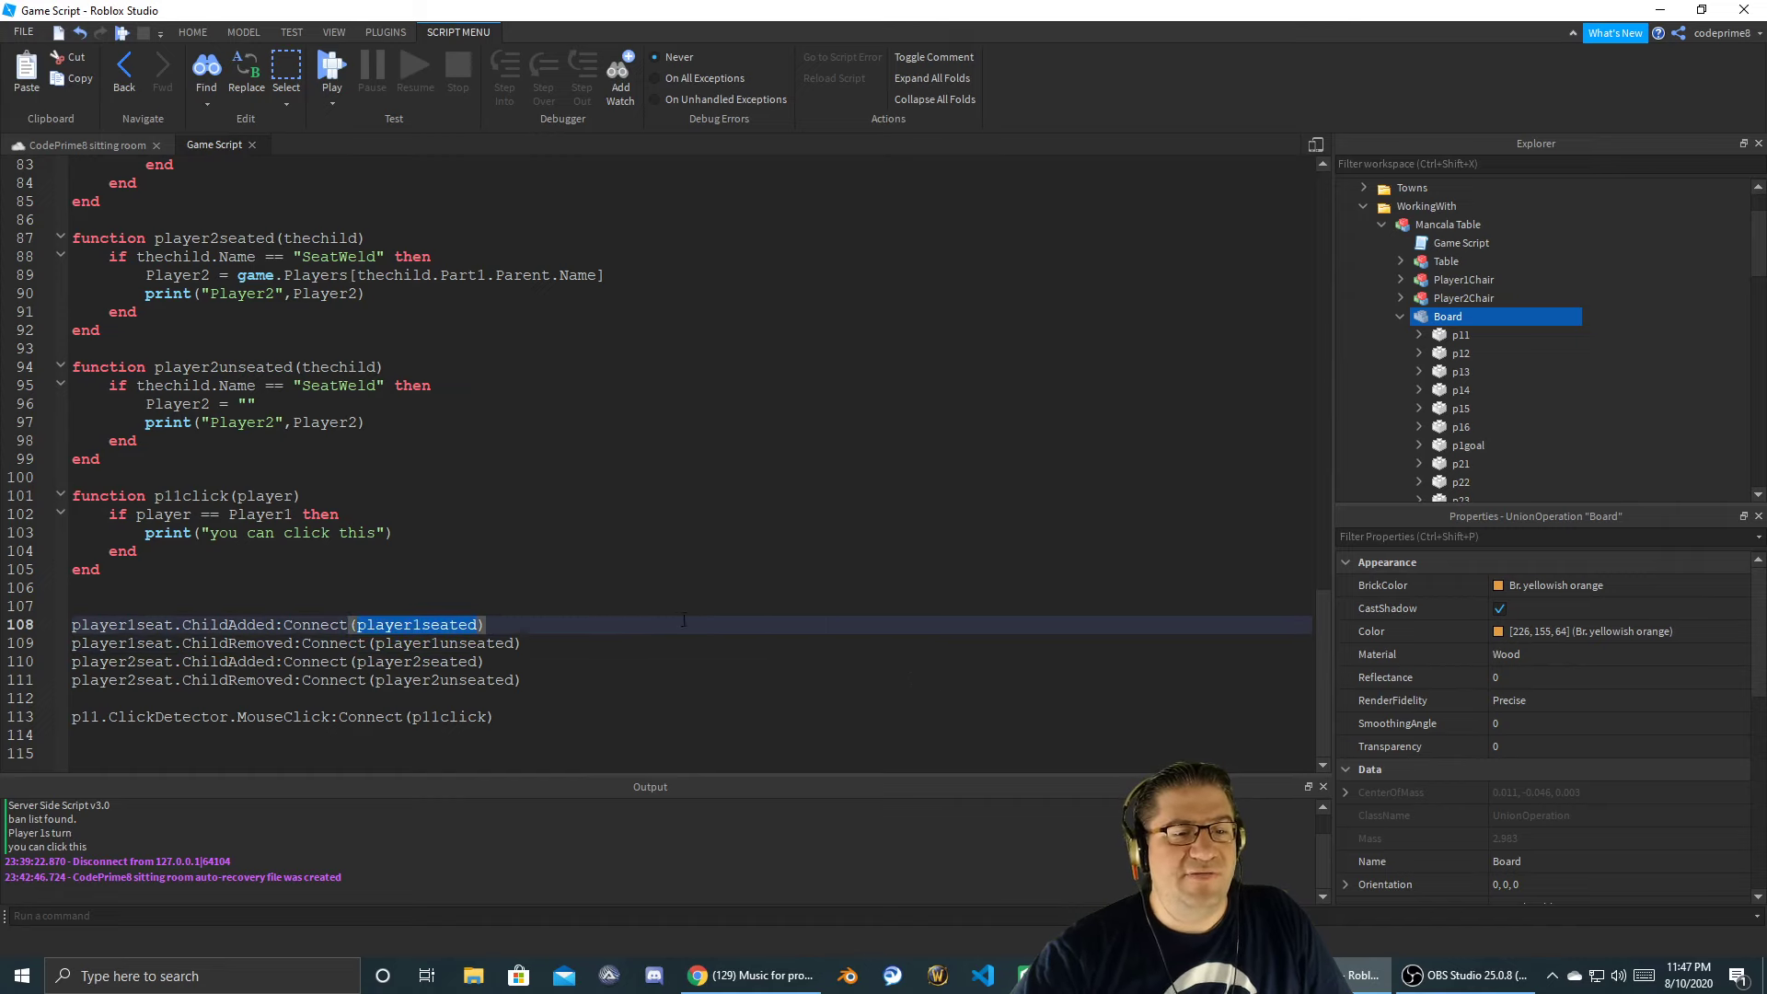
- Examine player1seated's thechild parameter and the Part1, Parent and Name references in its Player1 assignment line
scroll(626, 583, "up", 9)
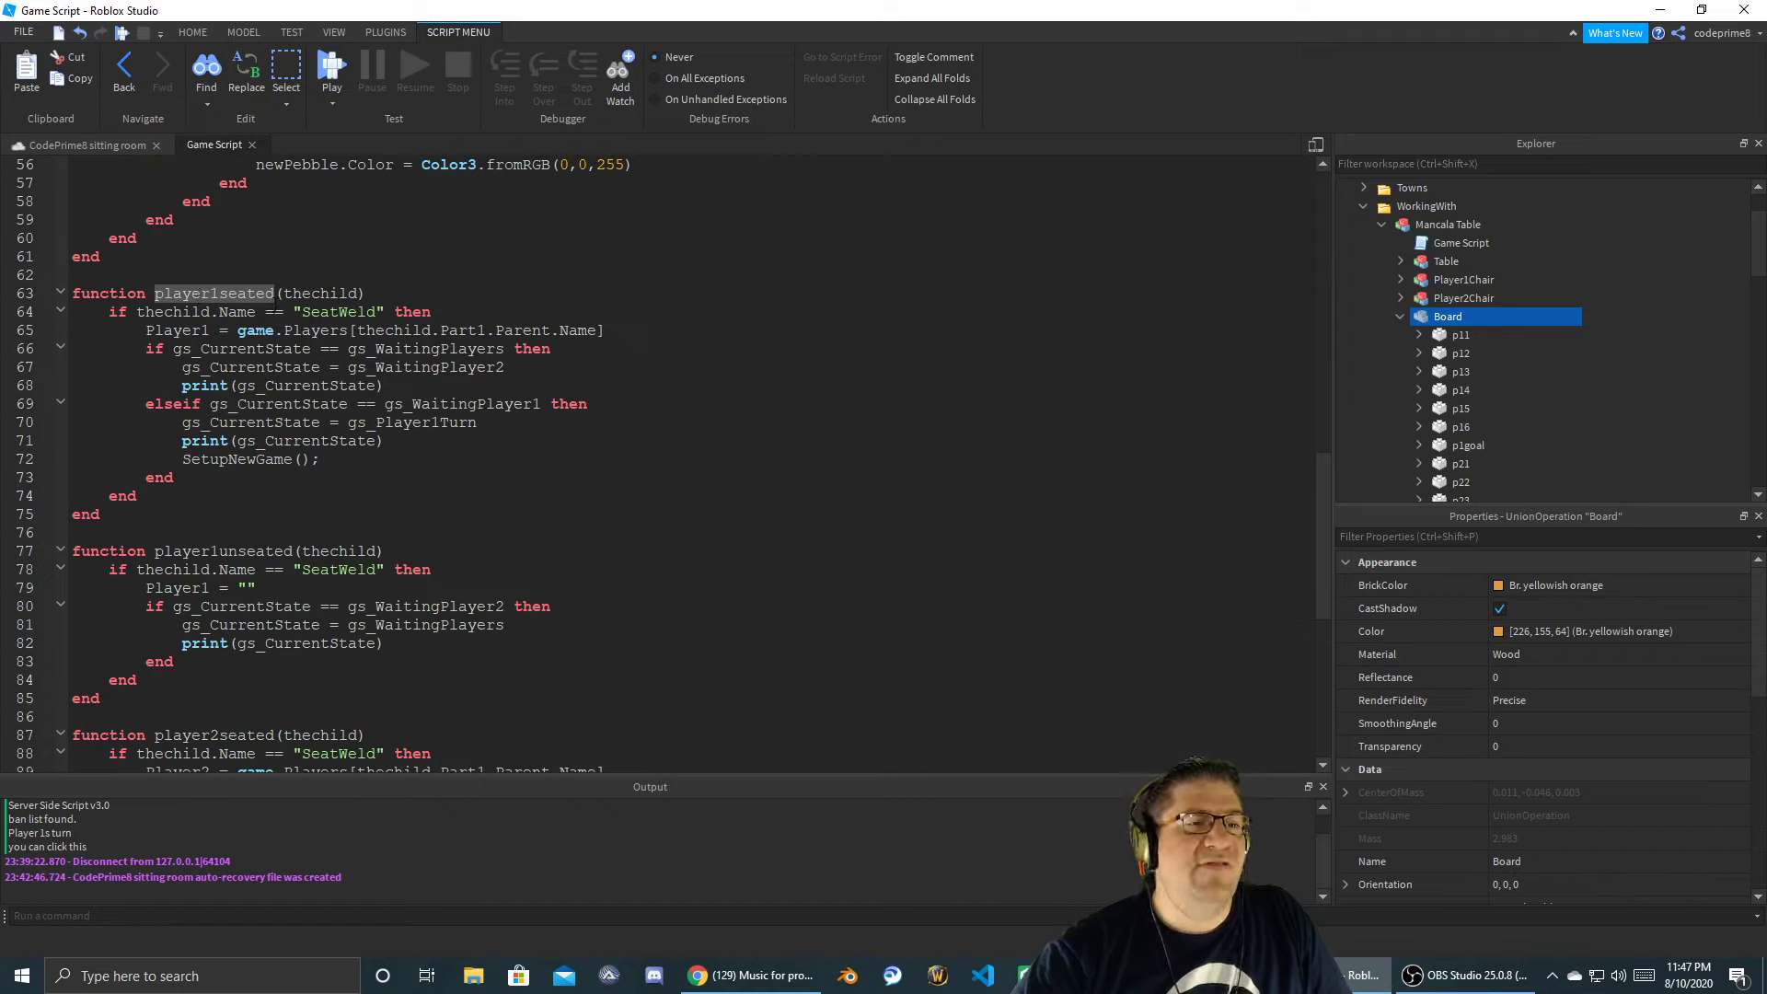
double_click(356, 292)
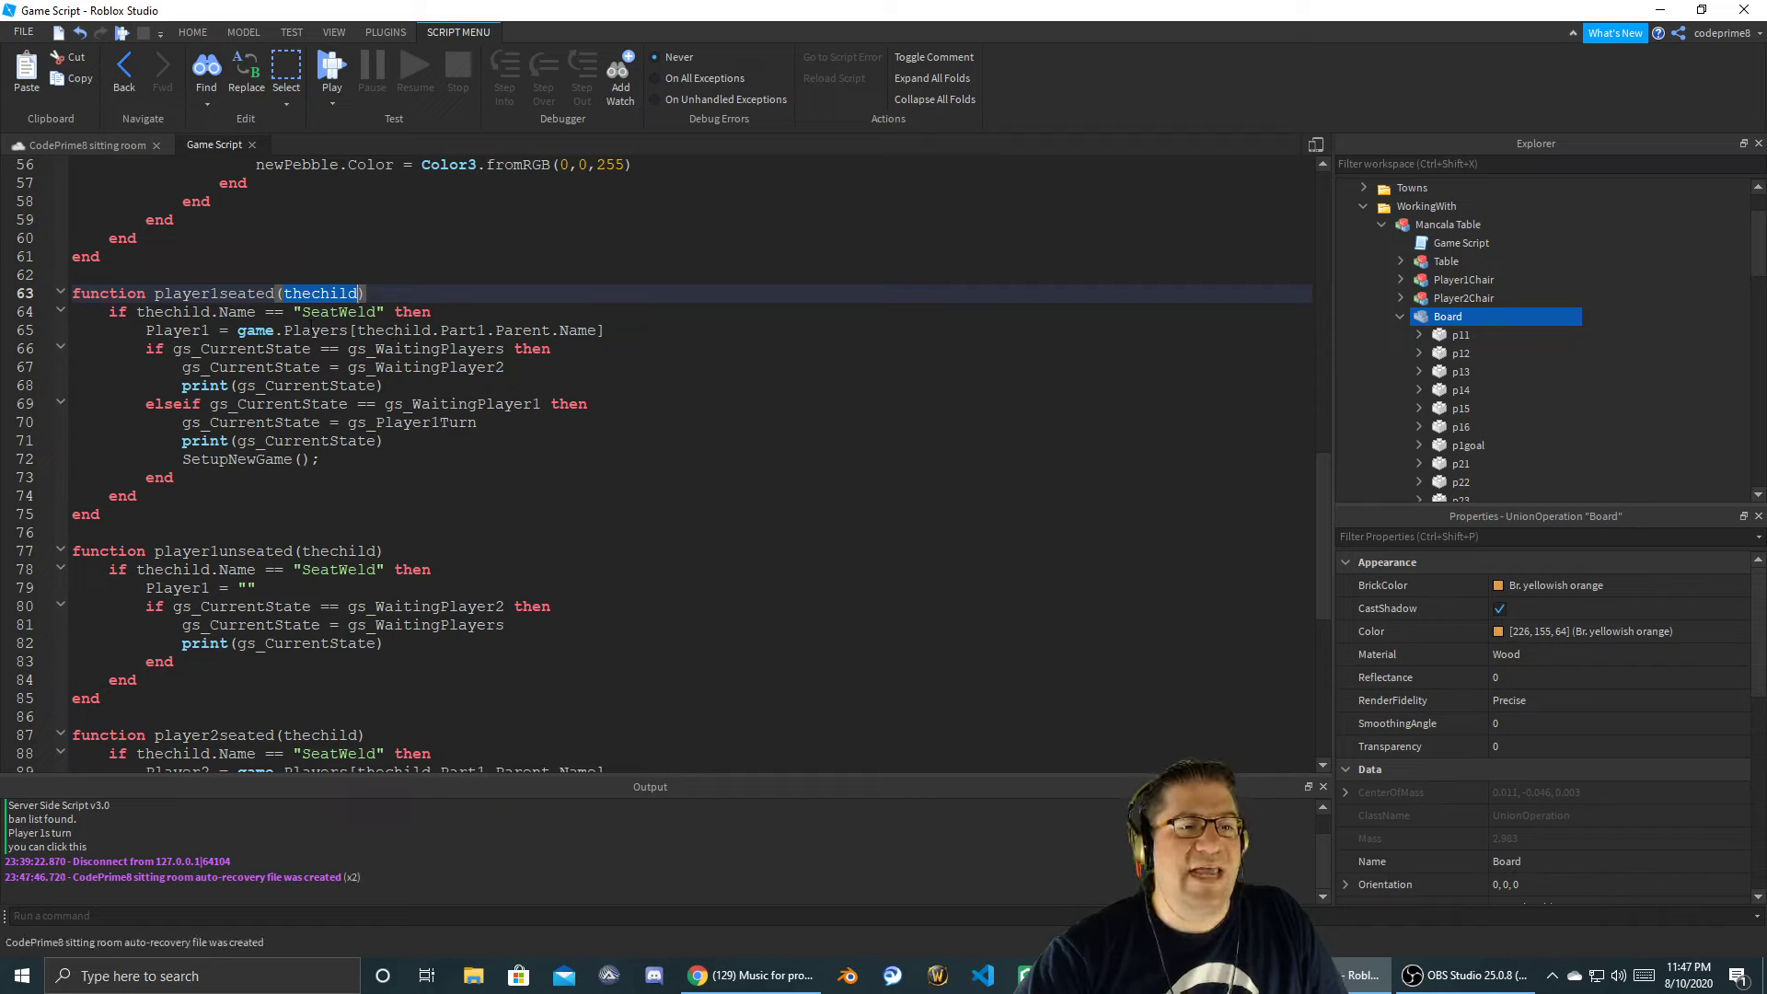
double_click(393, 330)
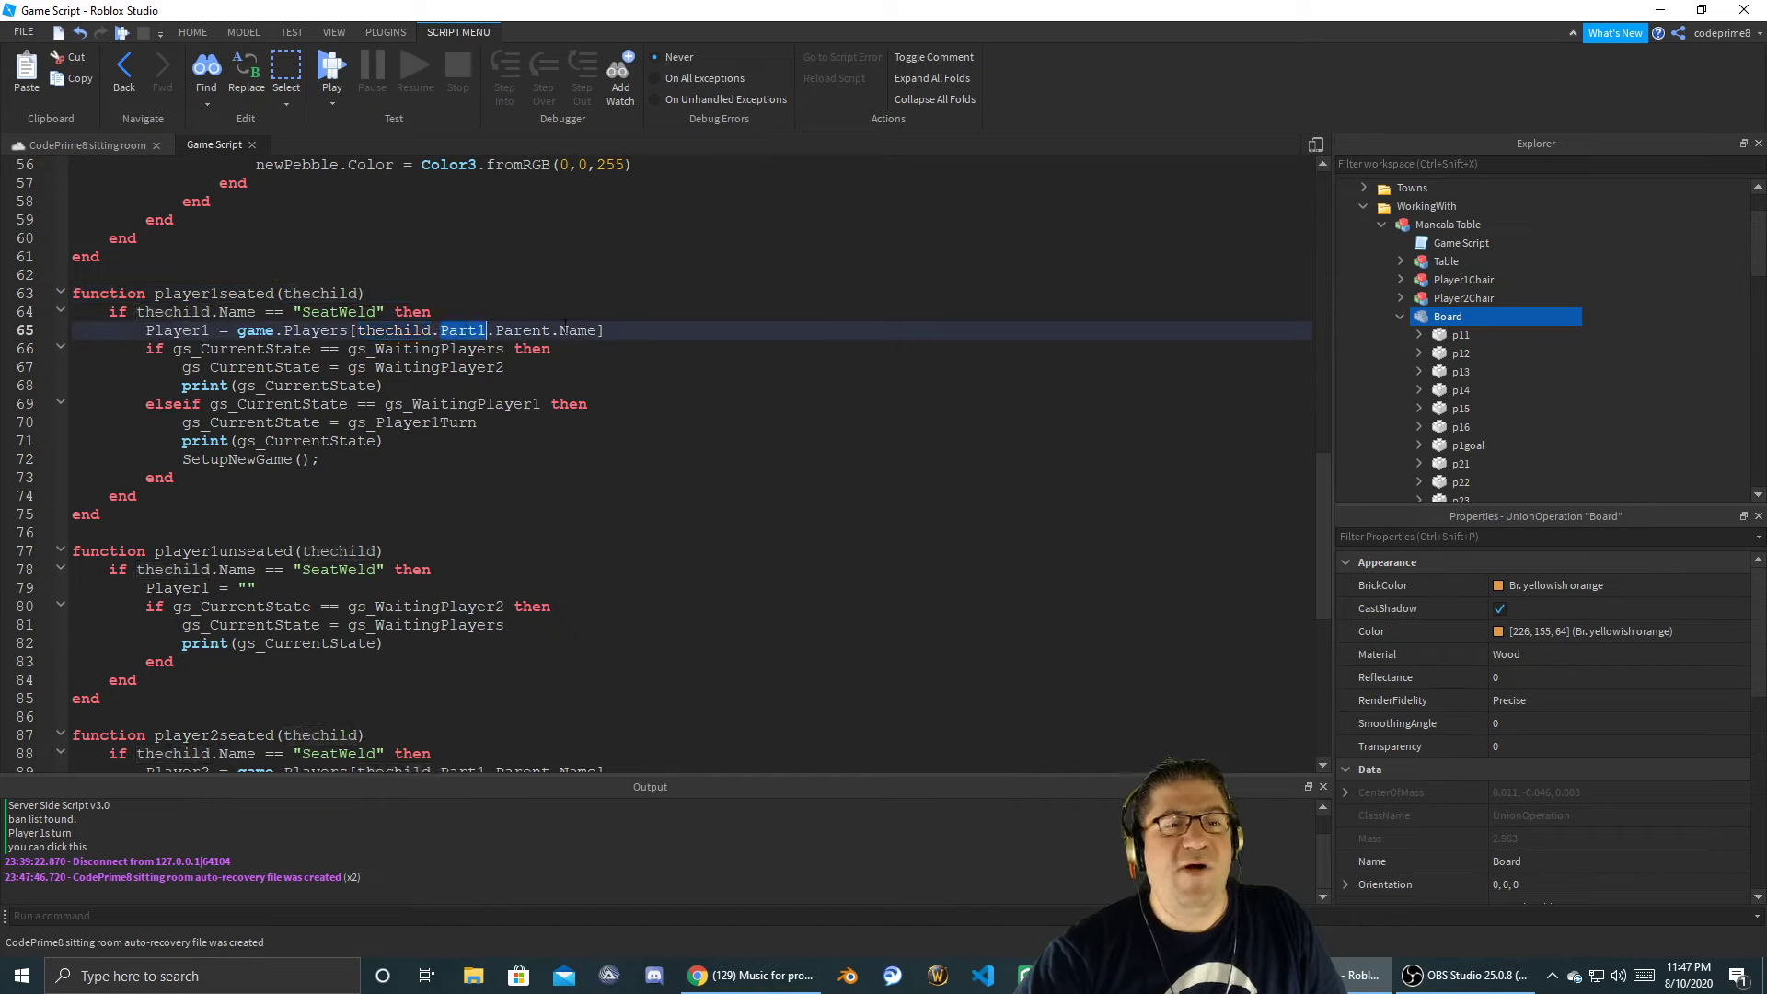
double_click(467, 329)
double_click(522, 329)
double_click(577, 330)
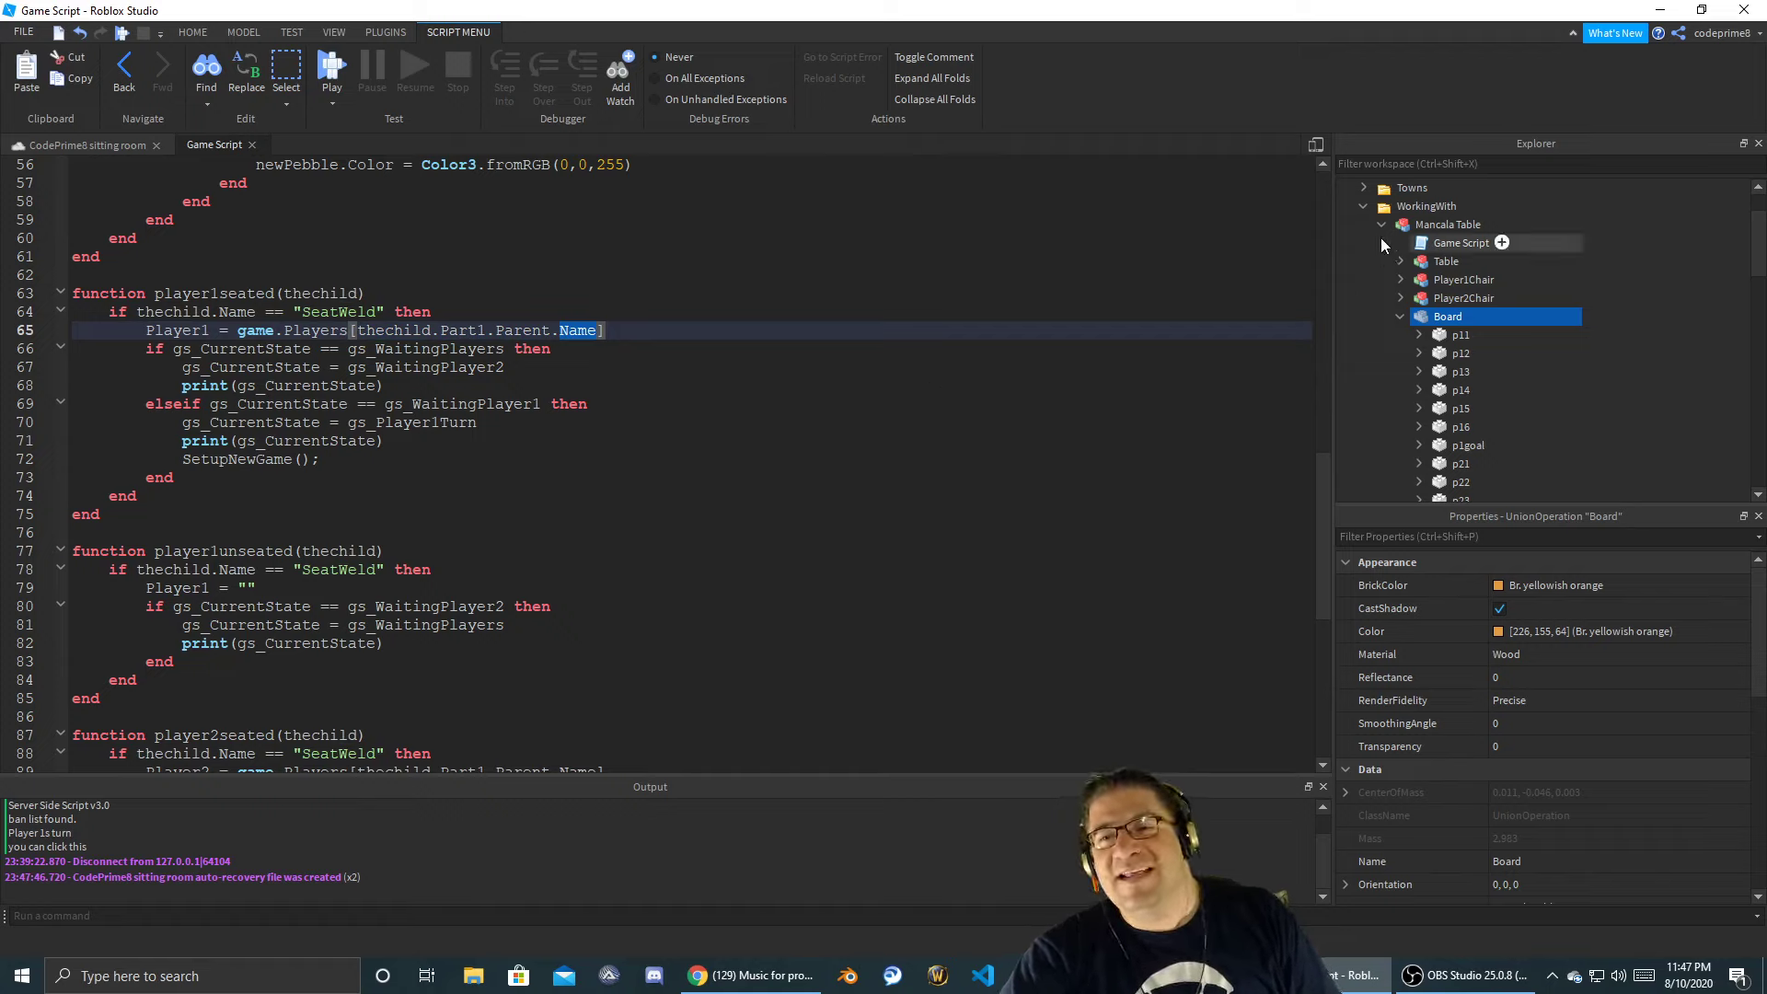
- Locate the Seat in Player1Chair, and inspect its SeatWeld properties in a play test with the avatar seated
left_click(1401, 280)
left_click(1469, 316)
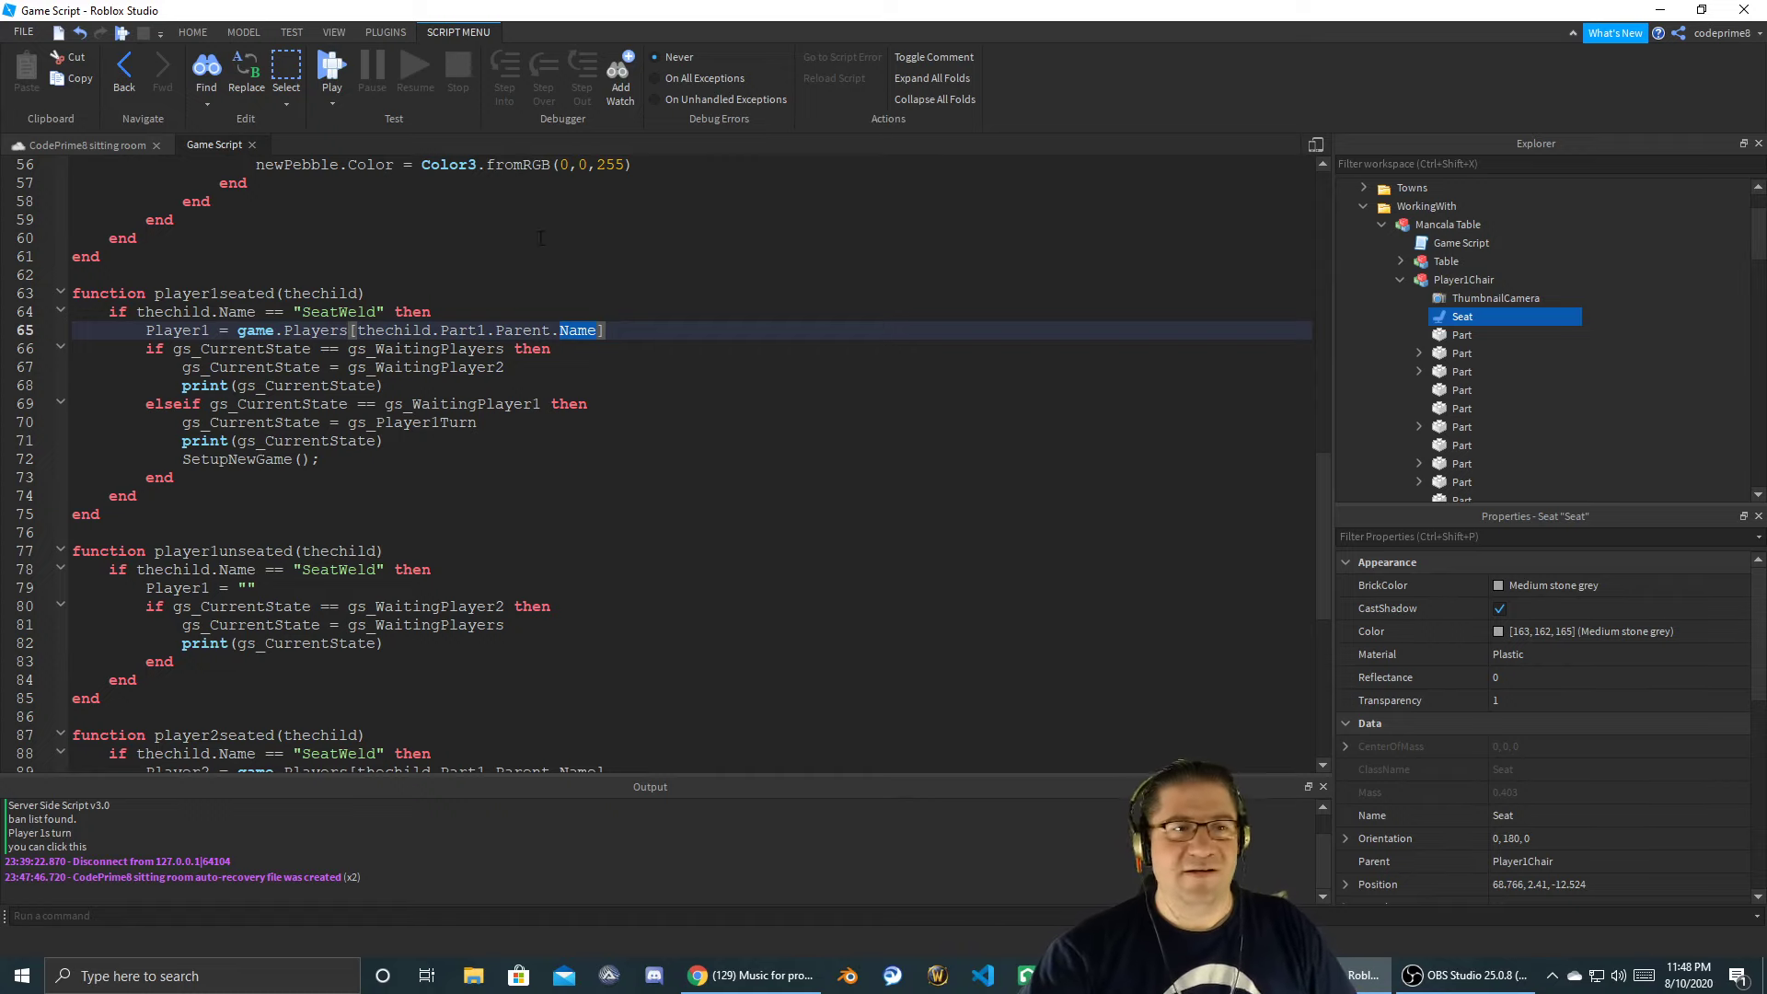
left_click(334, 80)
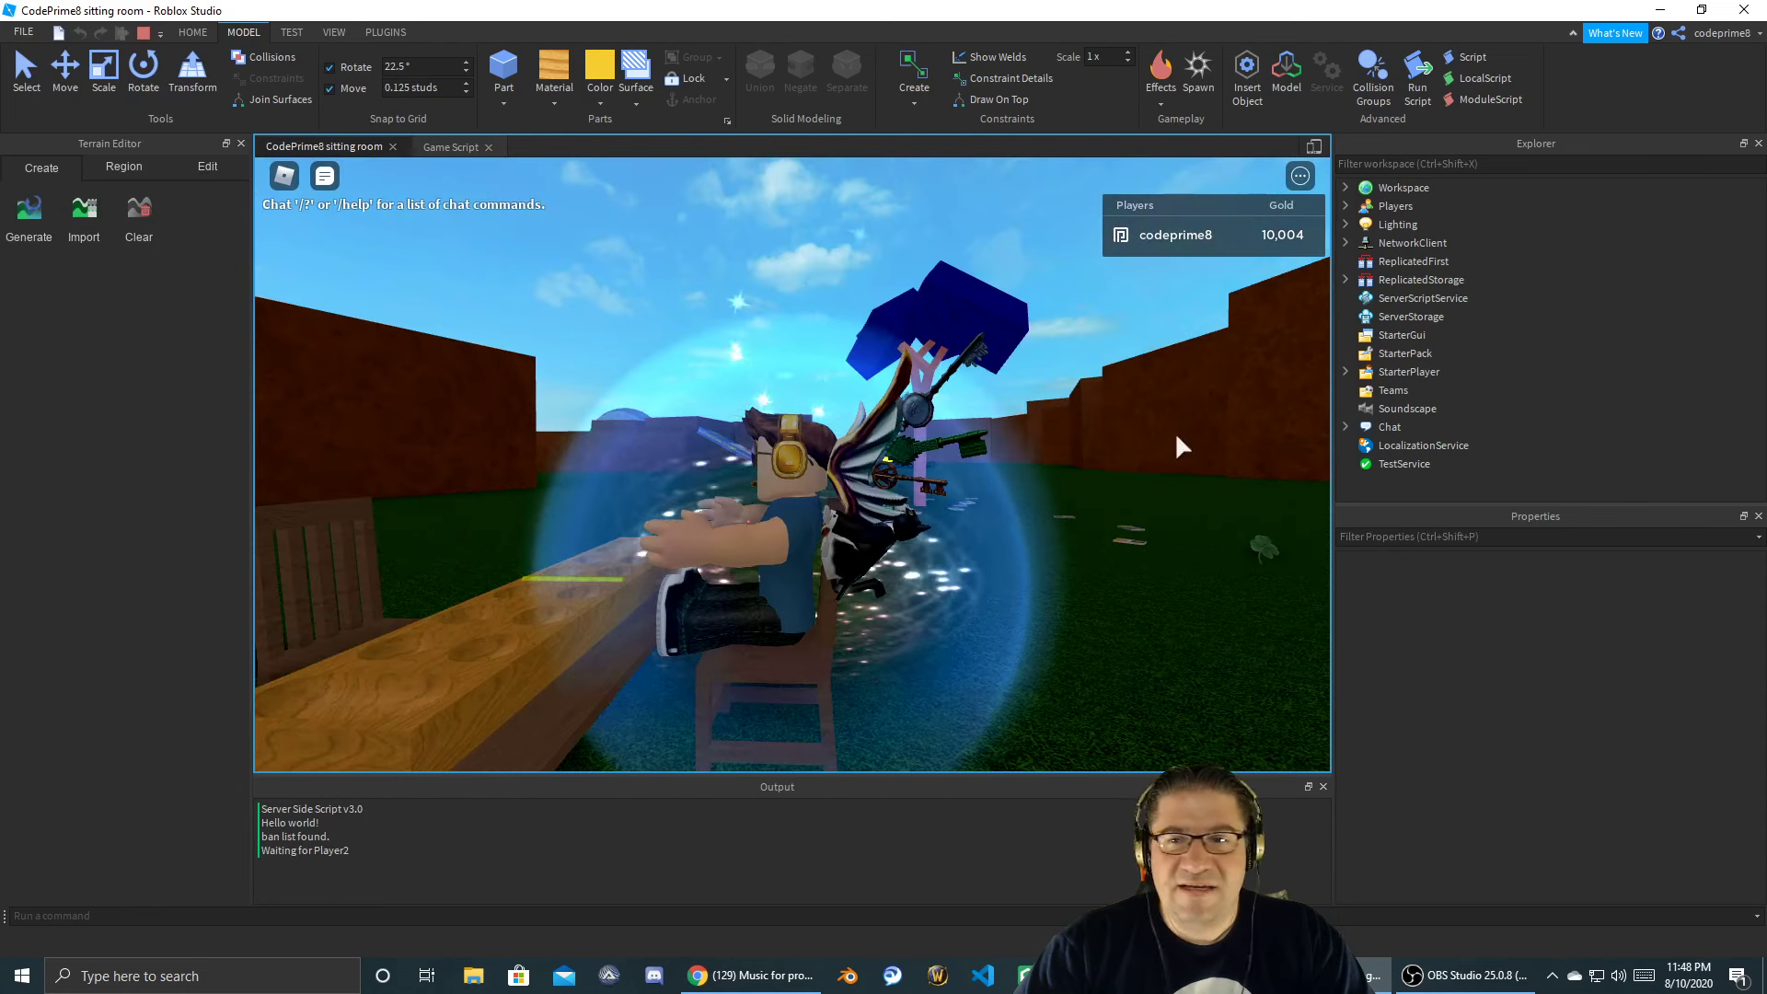
left_click(1347, 188)
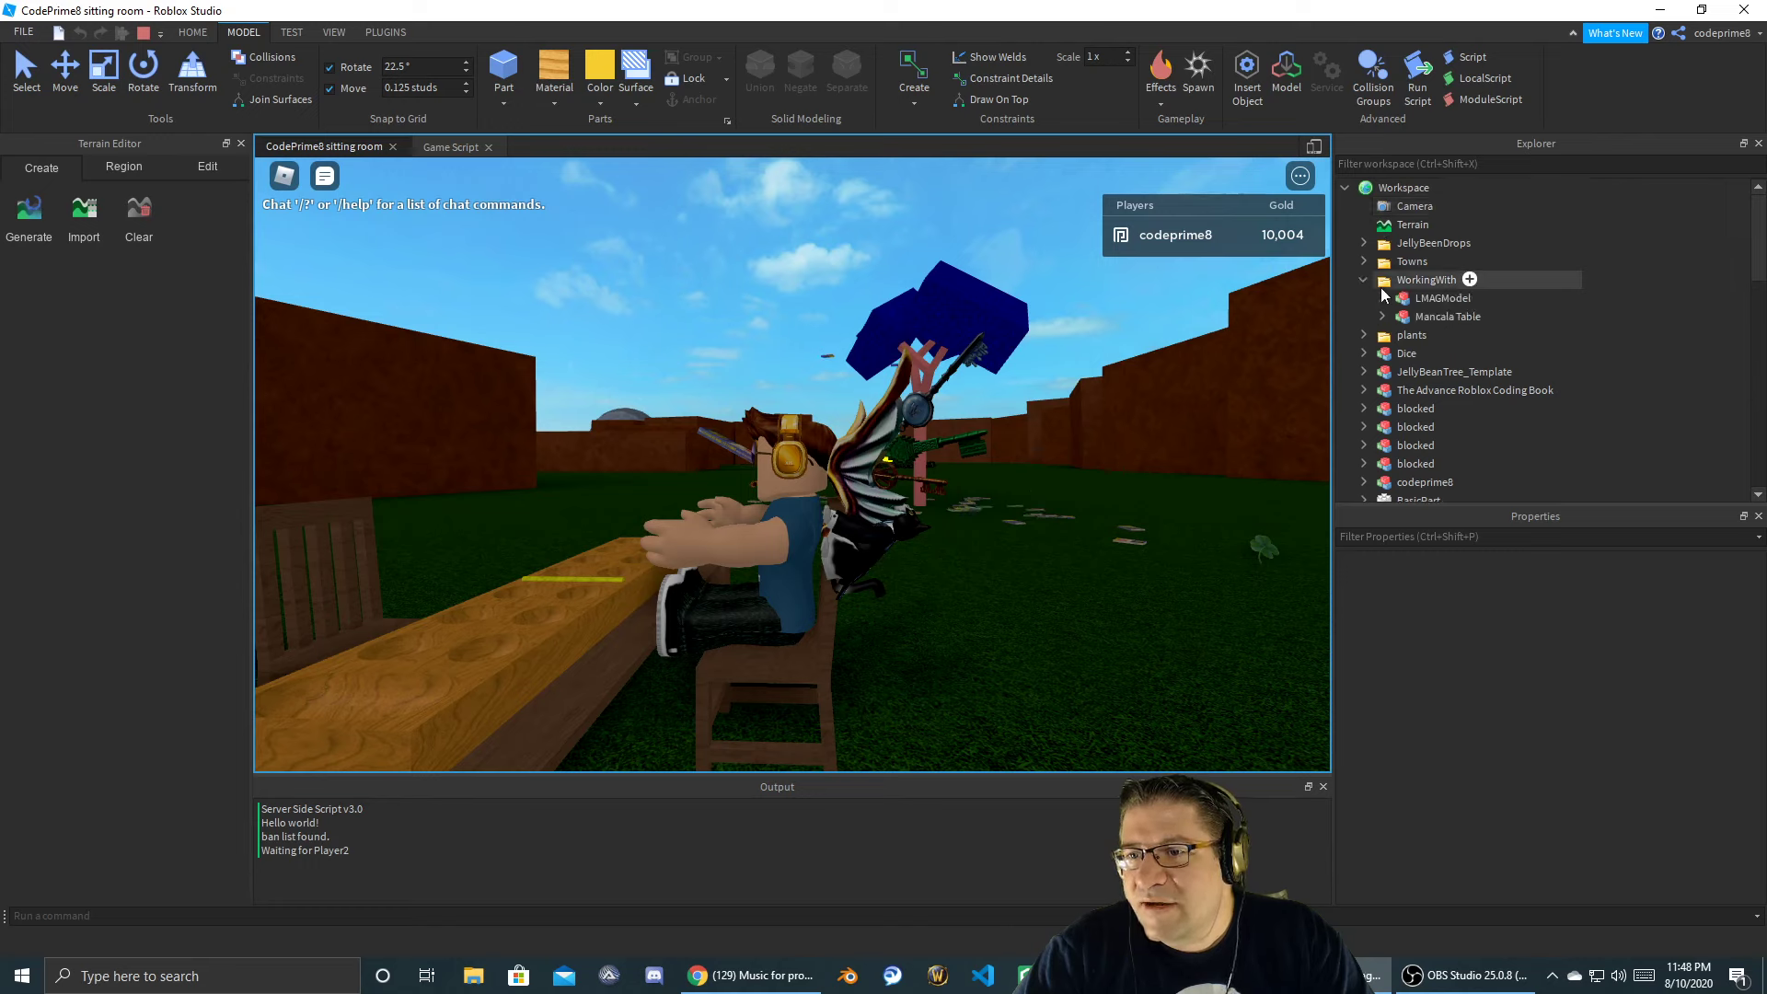
left_click(1382, 317)
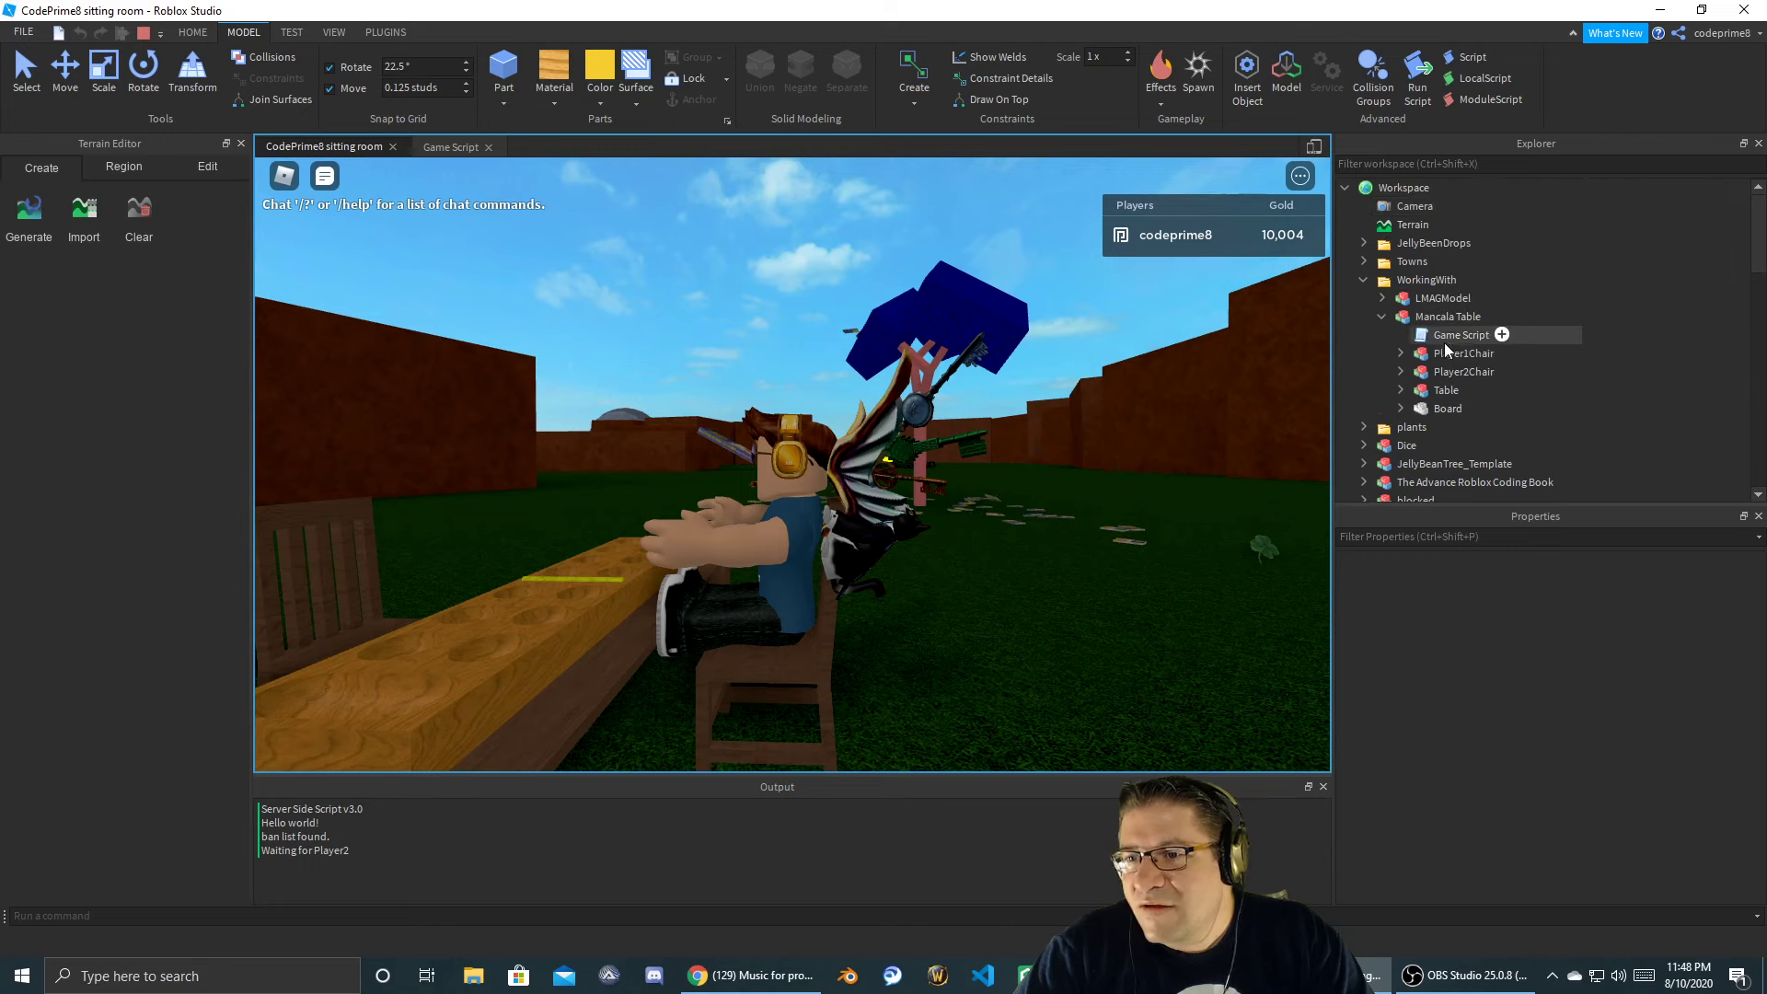
left_click(1400, 353)
left_click(1419, 372)
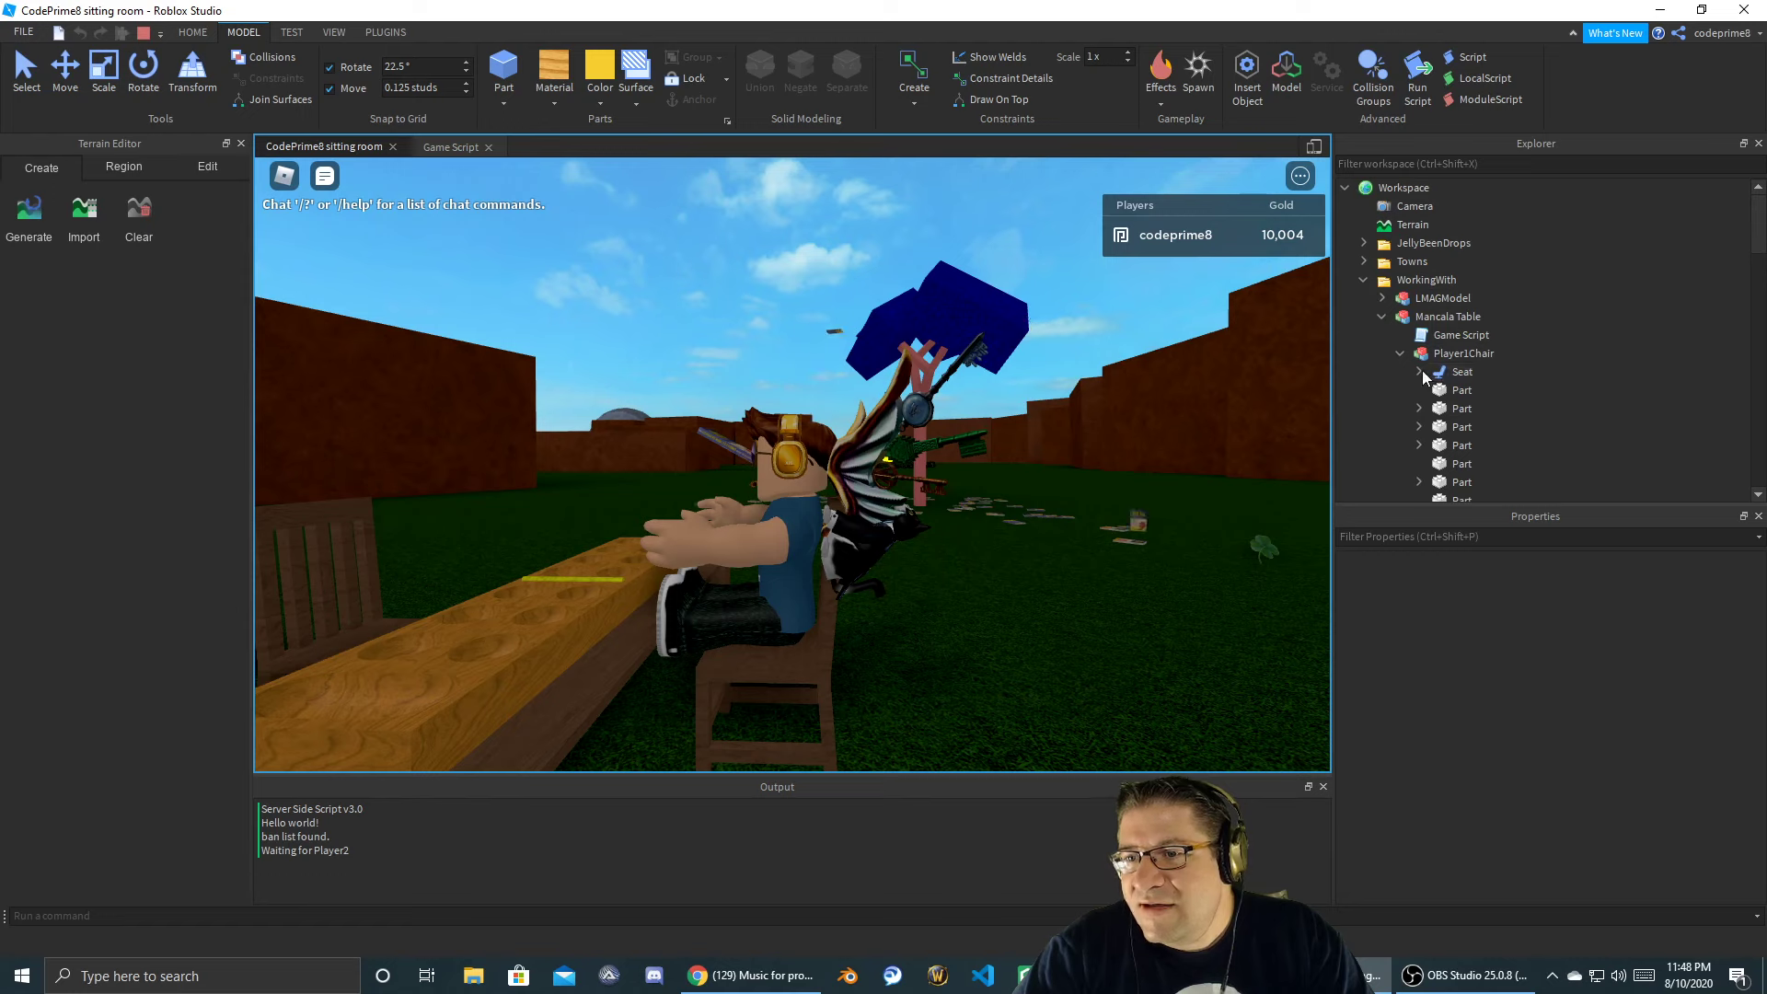
left_click(1491, 390)
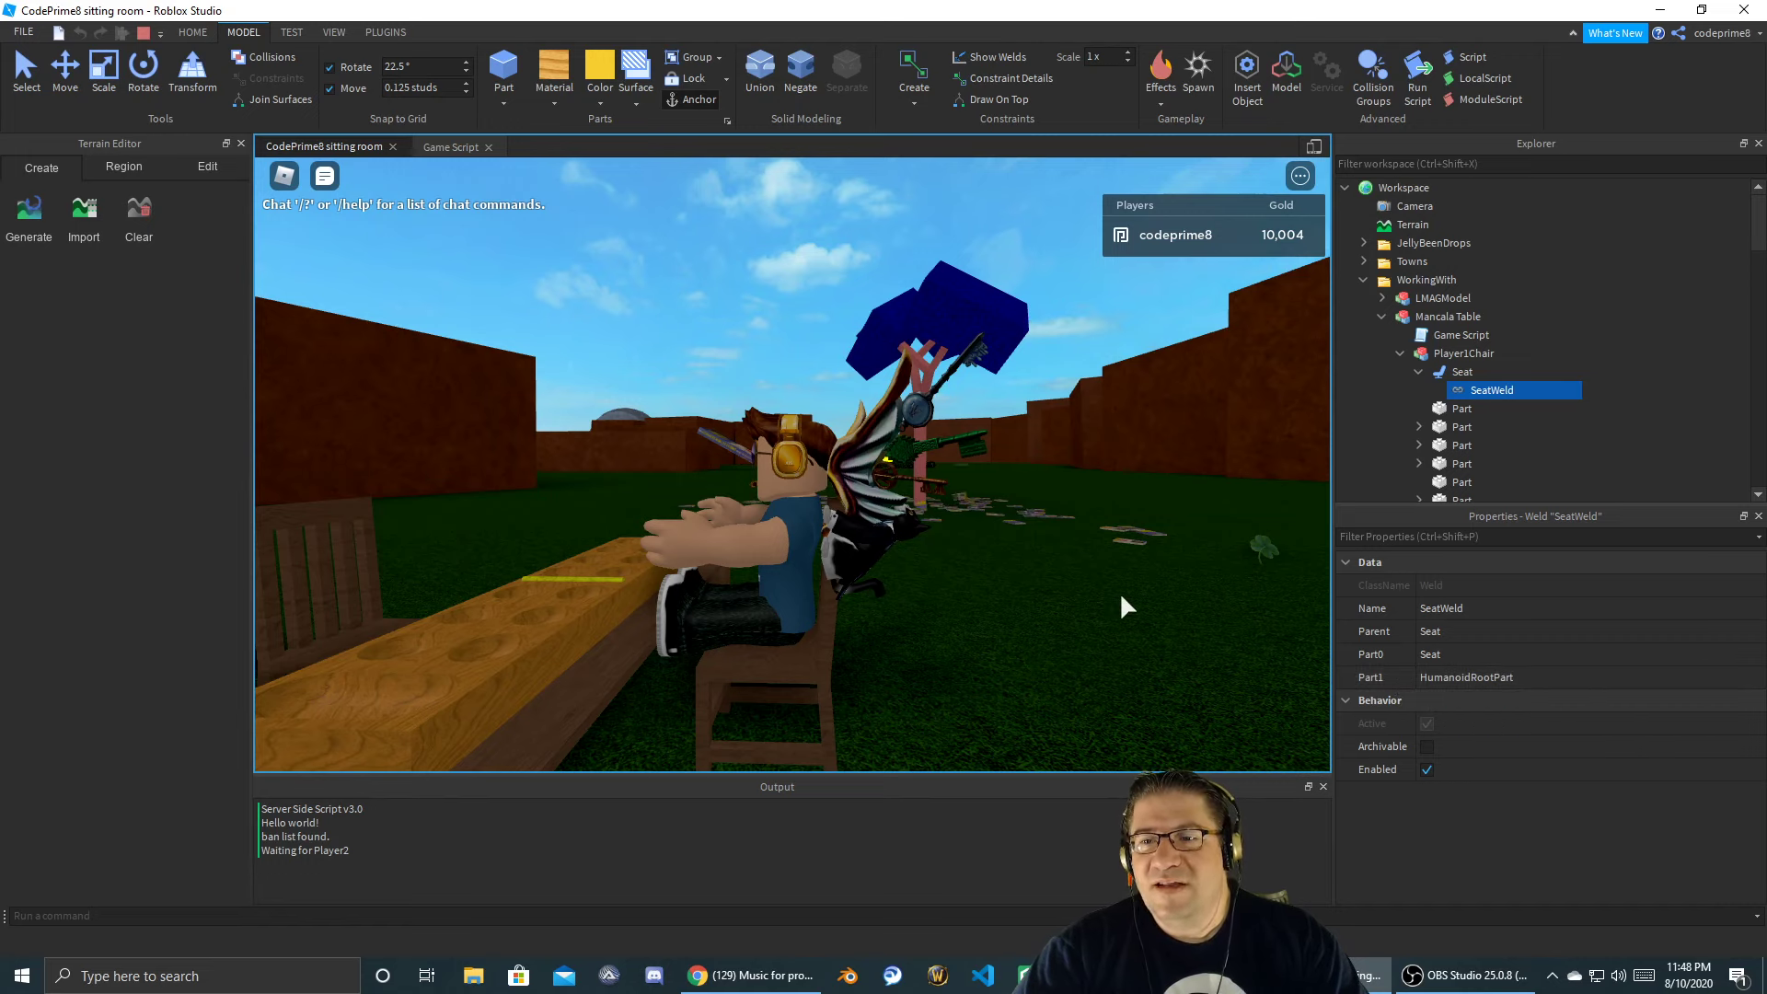
- Stand the avatar up and seat it again while watching the Seat's SeatWeld, and end the play test in Game Script
key("space")
left_click(1461, 371)
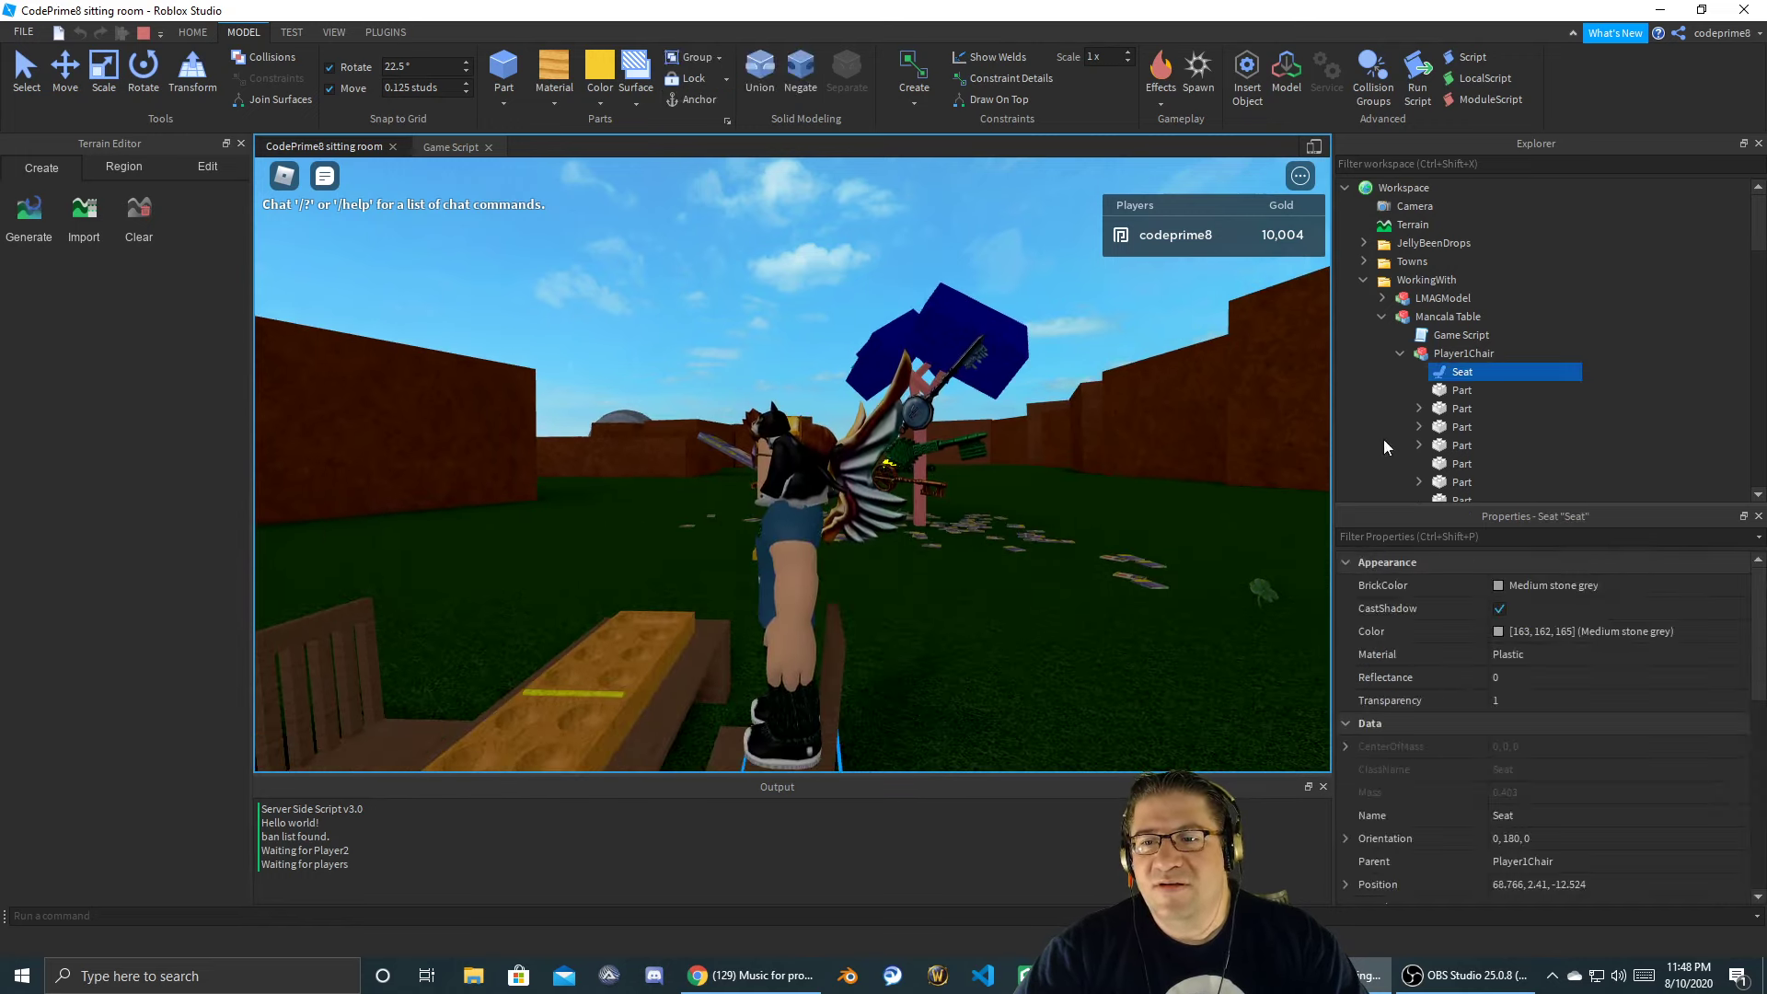
right_click_drag(1017, 667, 1014, 665)
key("space")
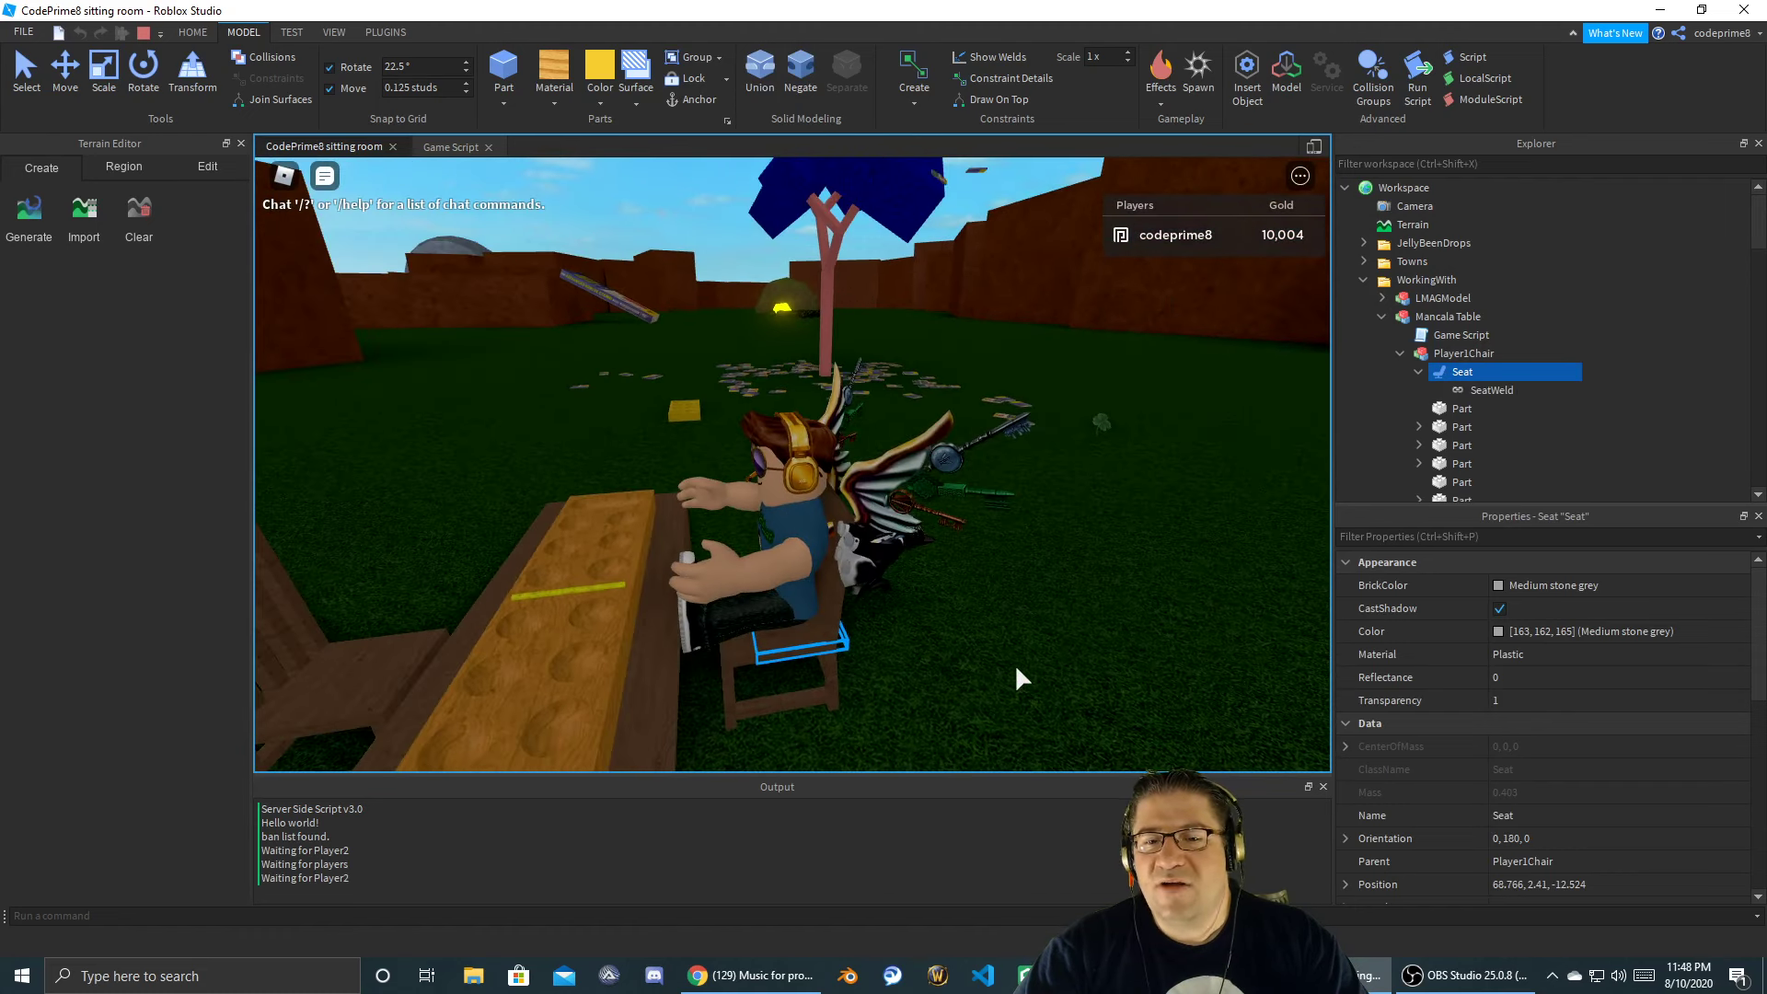
left_click(1494, 389)
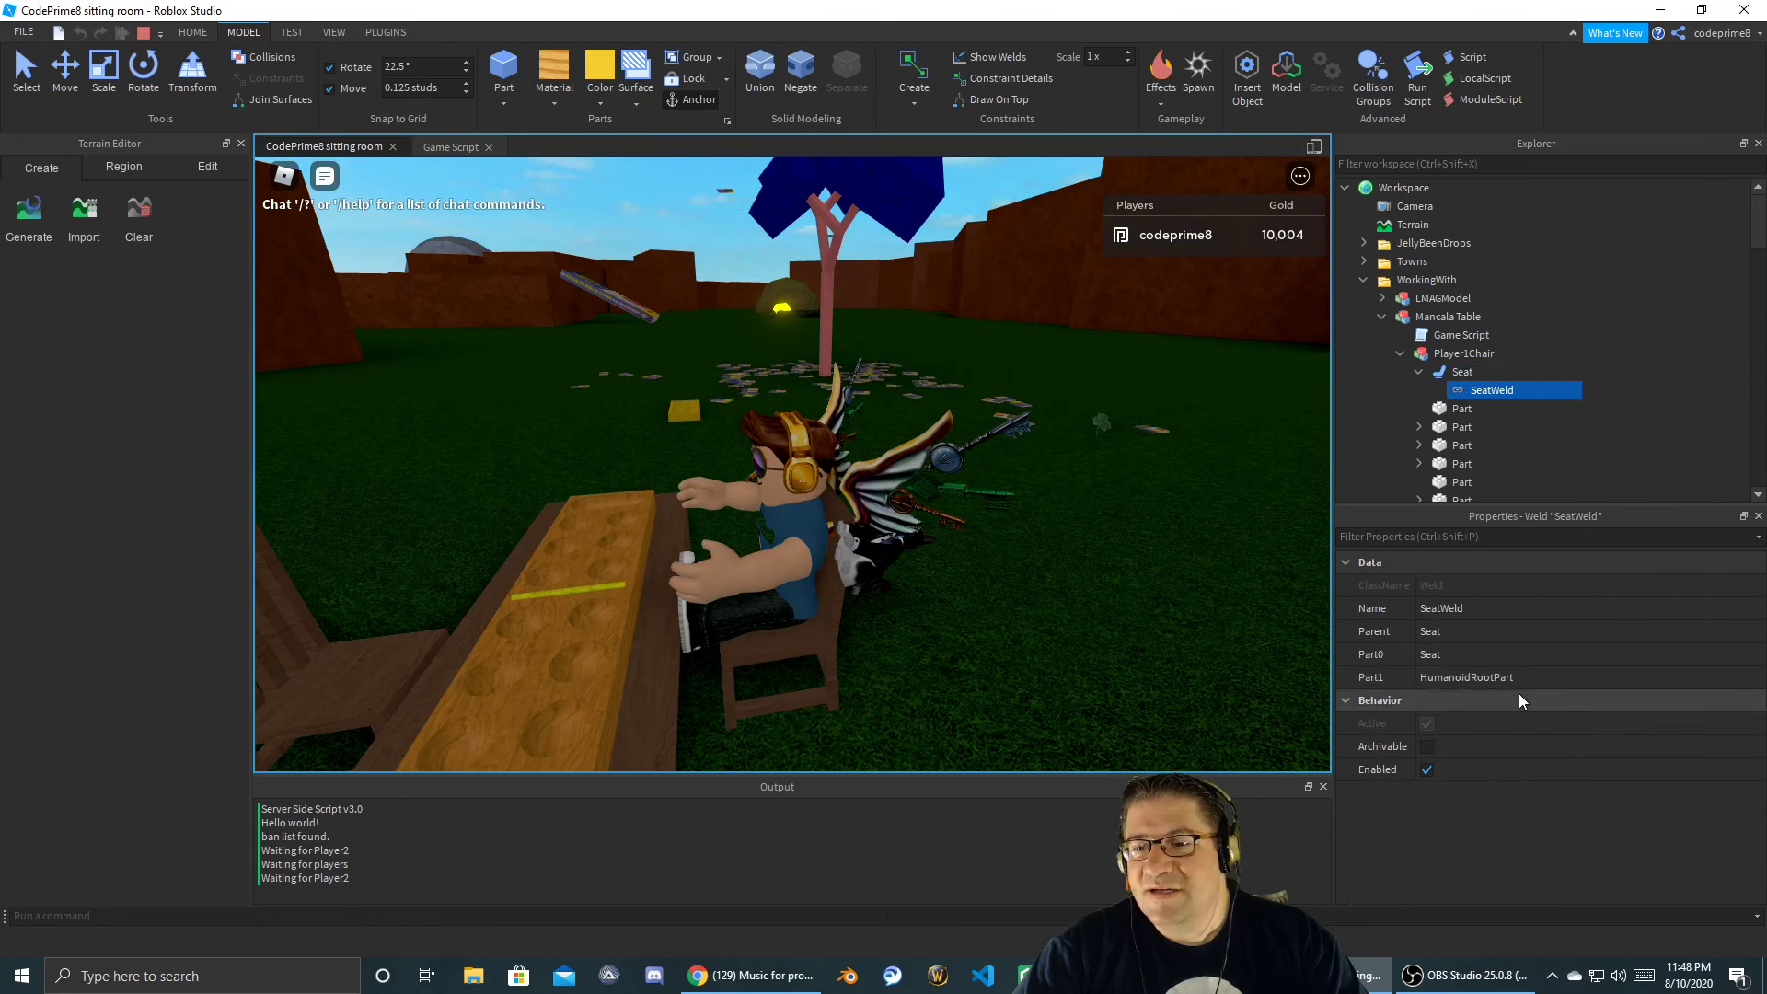
left_click(467, 146)
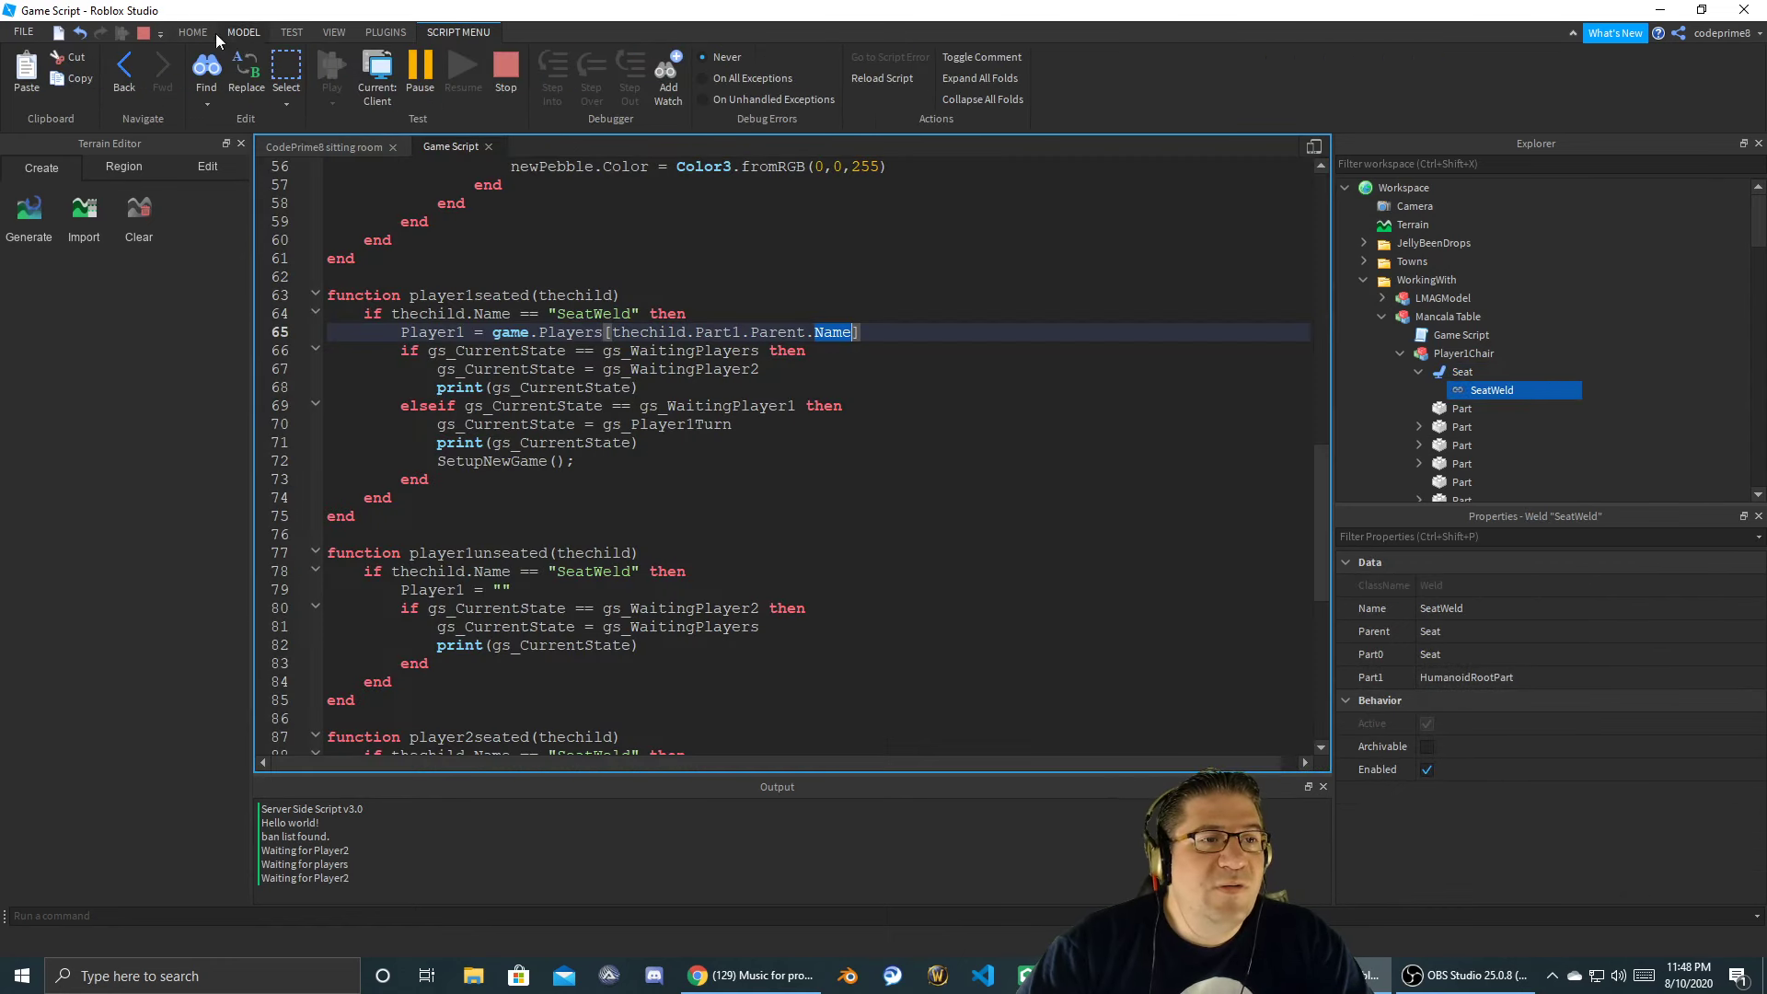
left_click(147, 35)
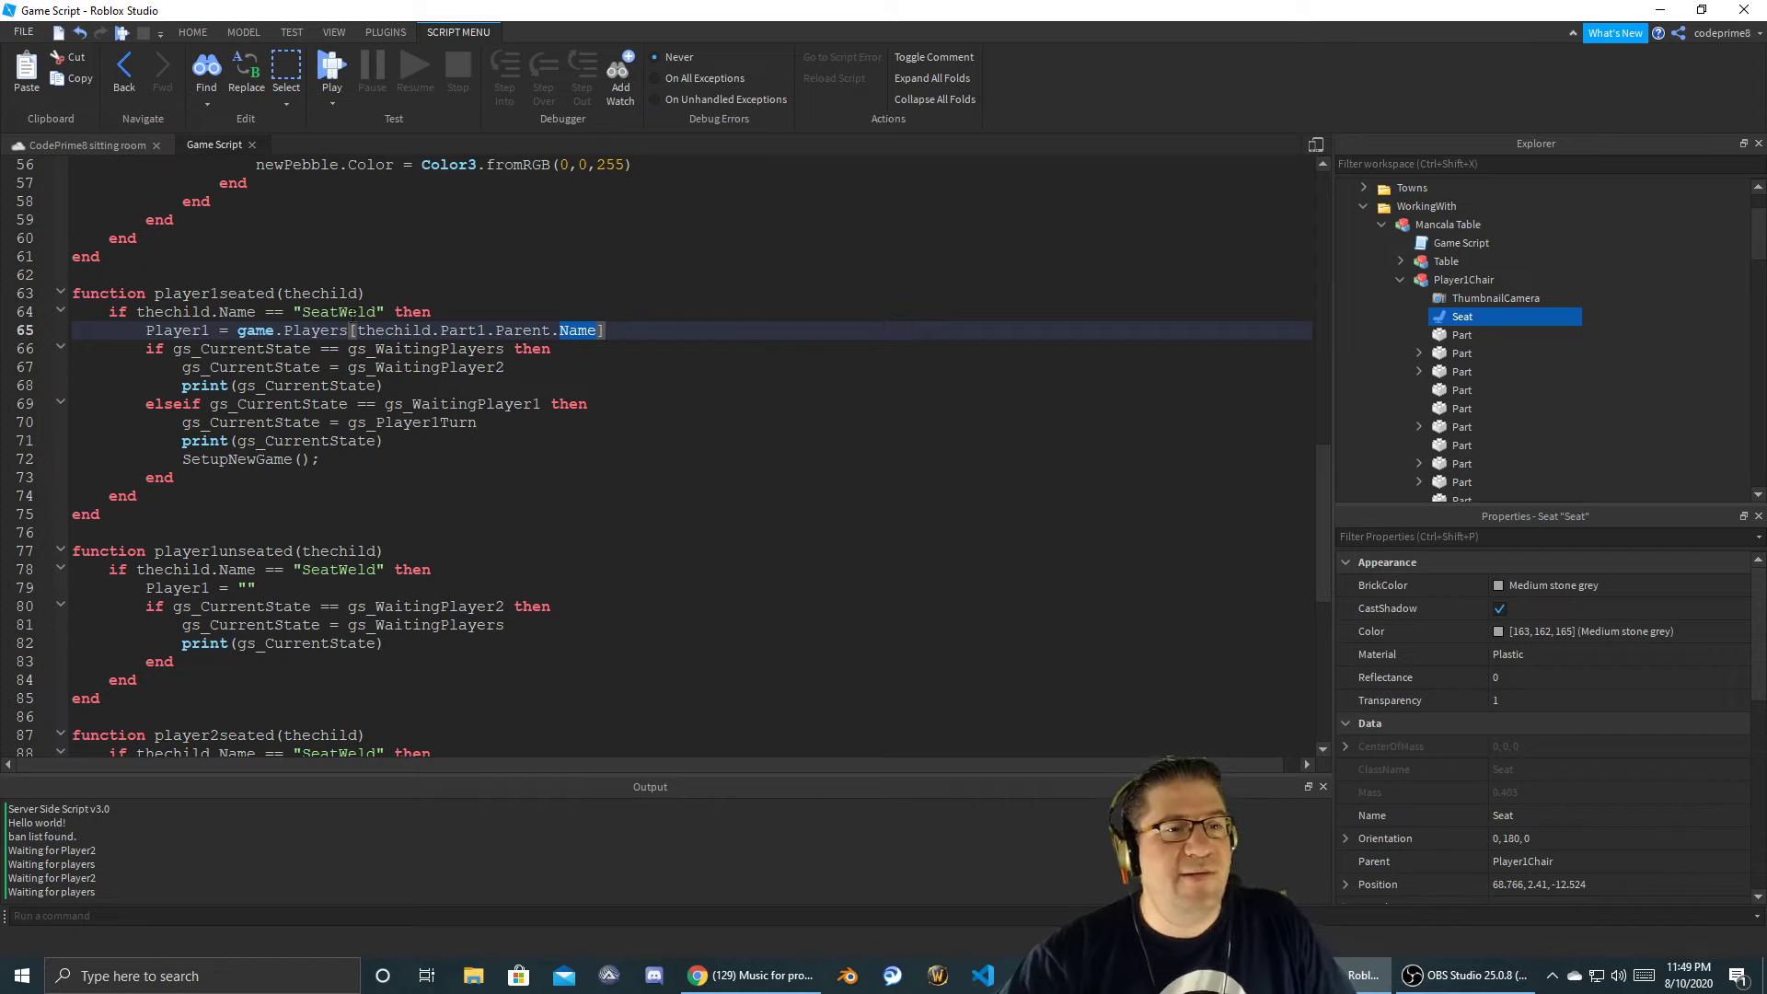
- Trace the thechild.Part1.Parent.Name lookup in player1seated's Player1 line and select the Players service it indexes
left_click(385, 331)
left_click_drag(350, 332, 358, 331)
left_click(615, 329)
double_click(394, 330)
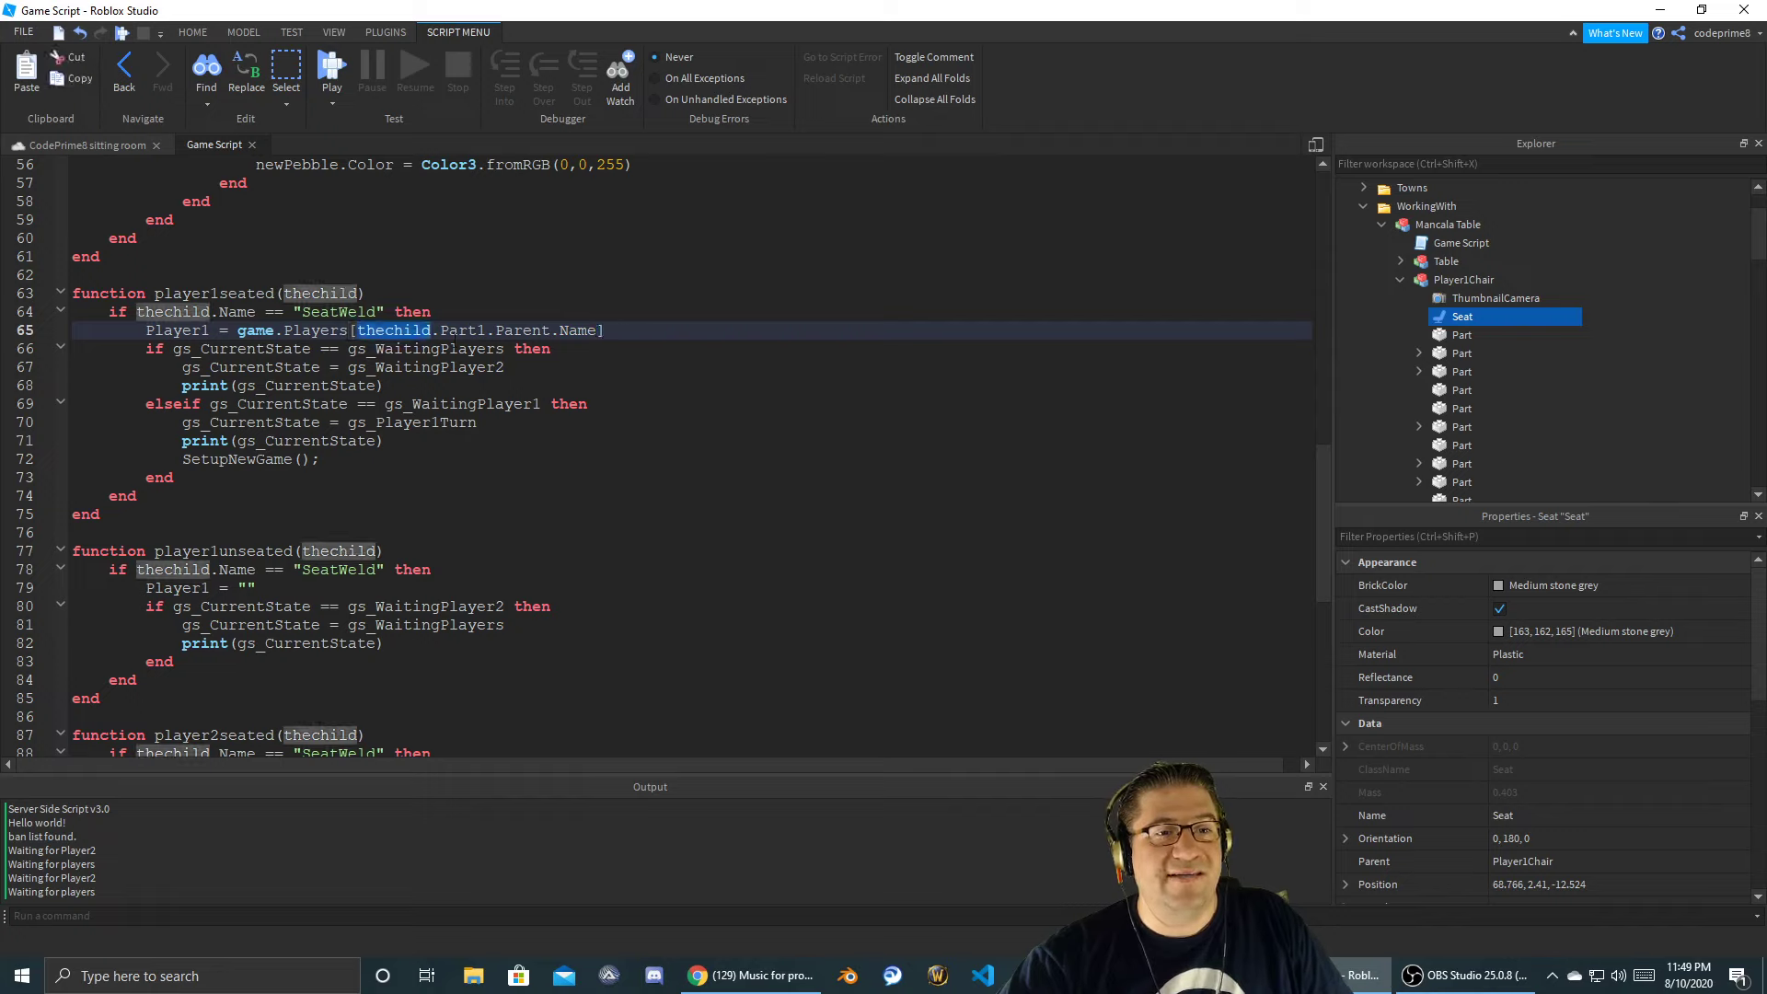
double_click(522, 329)
double_click(578, 331)
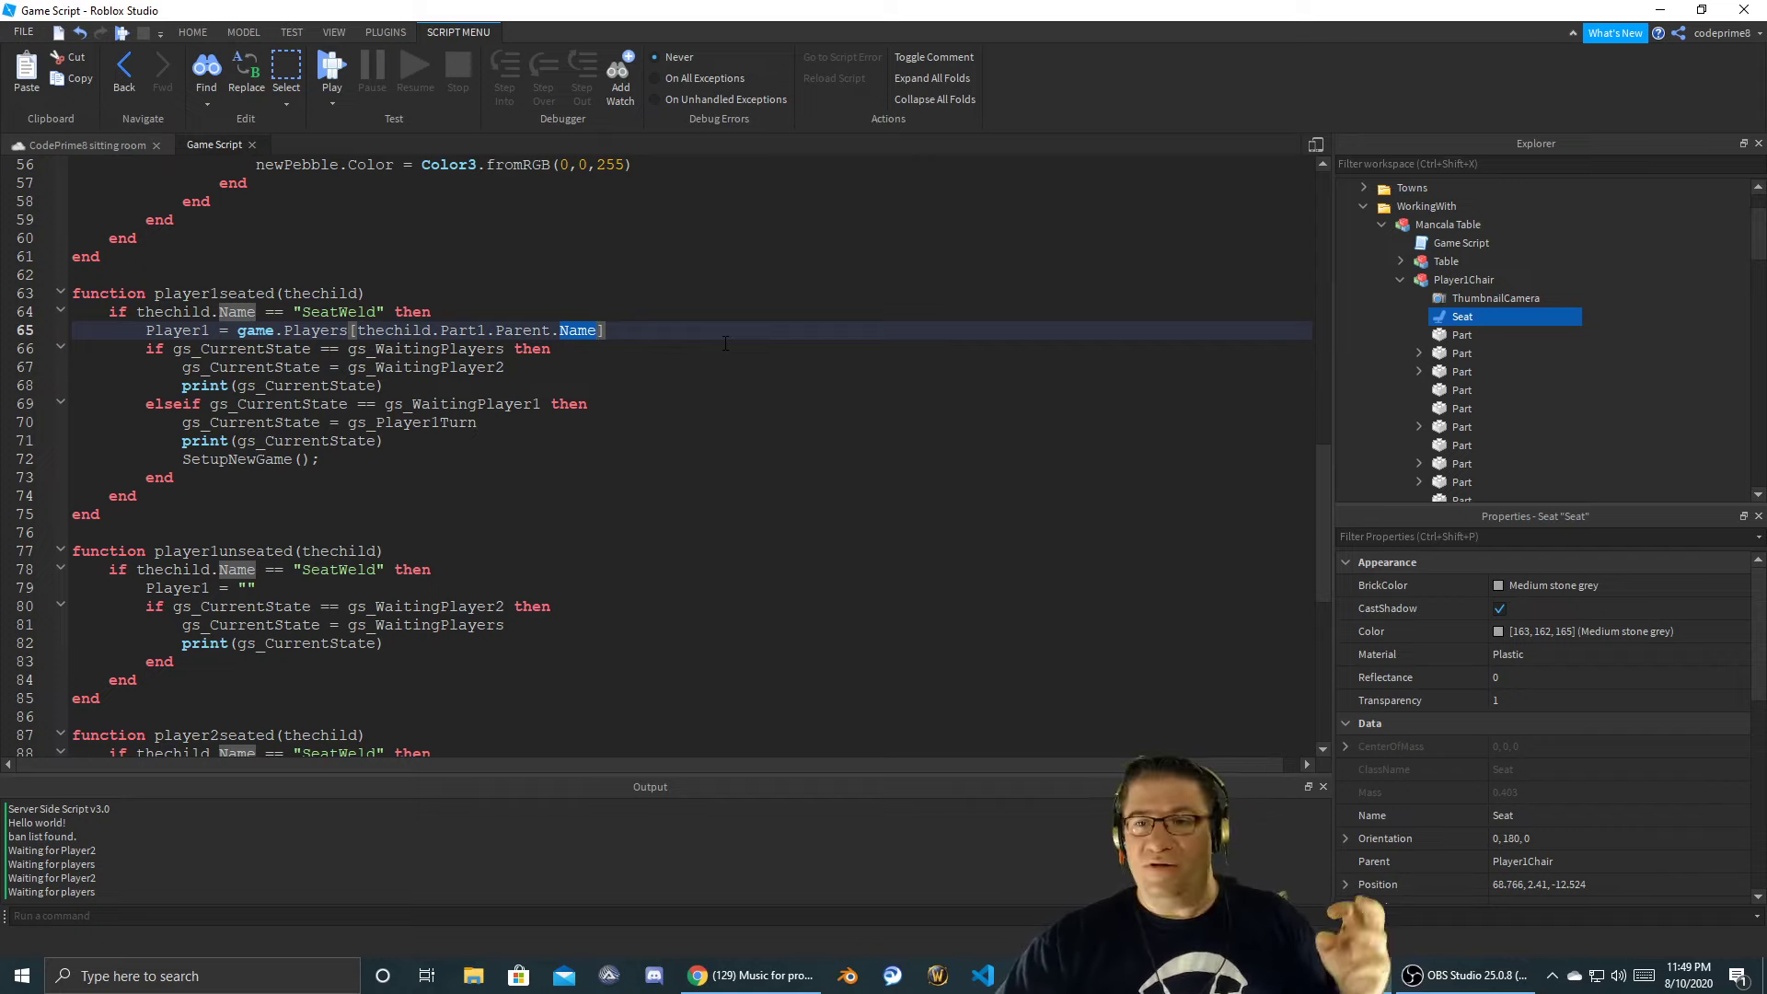
scroll(1555, 346, "up", 2)
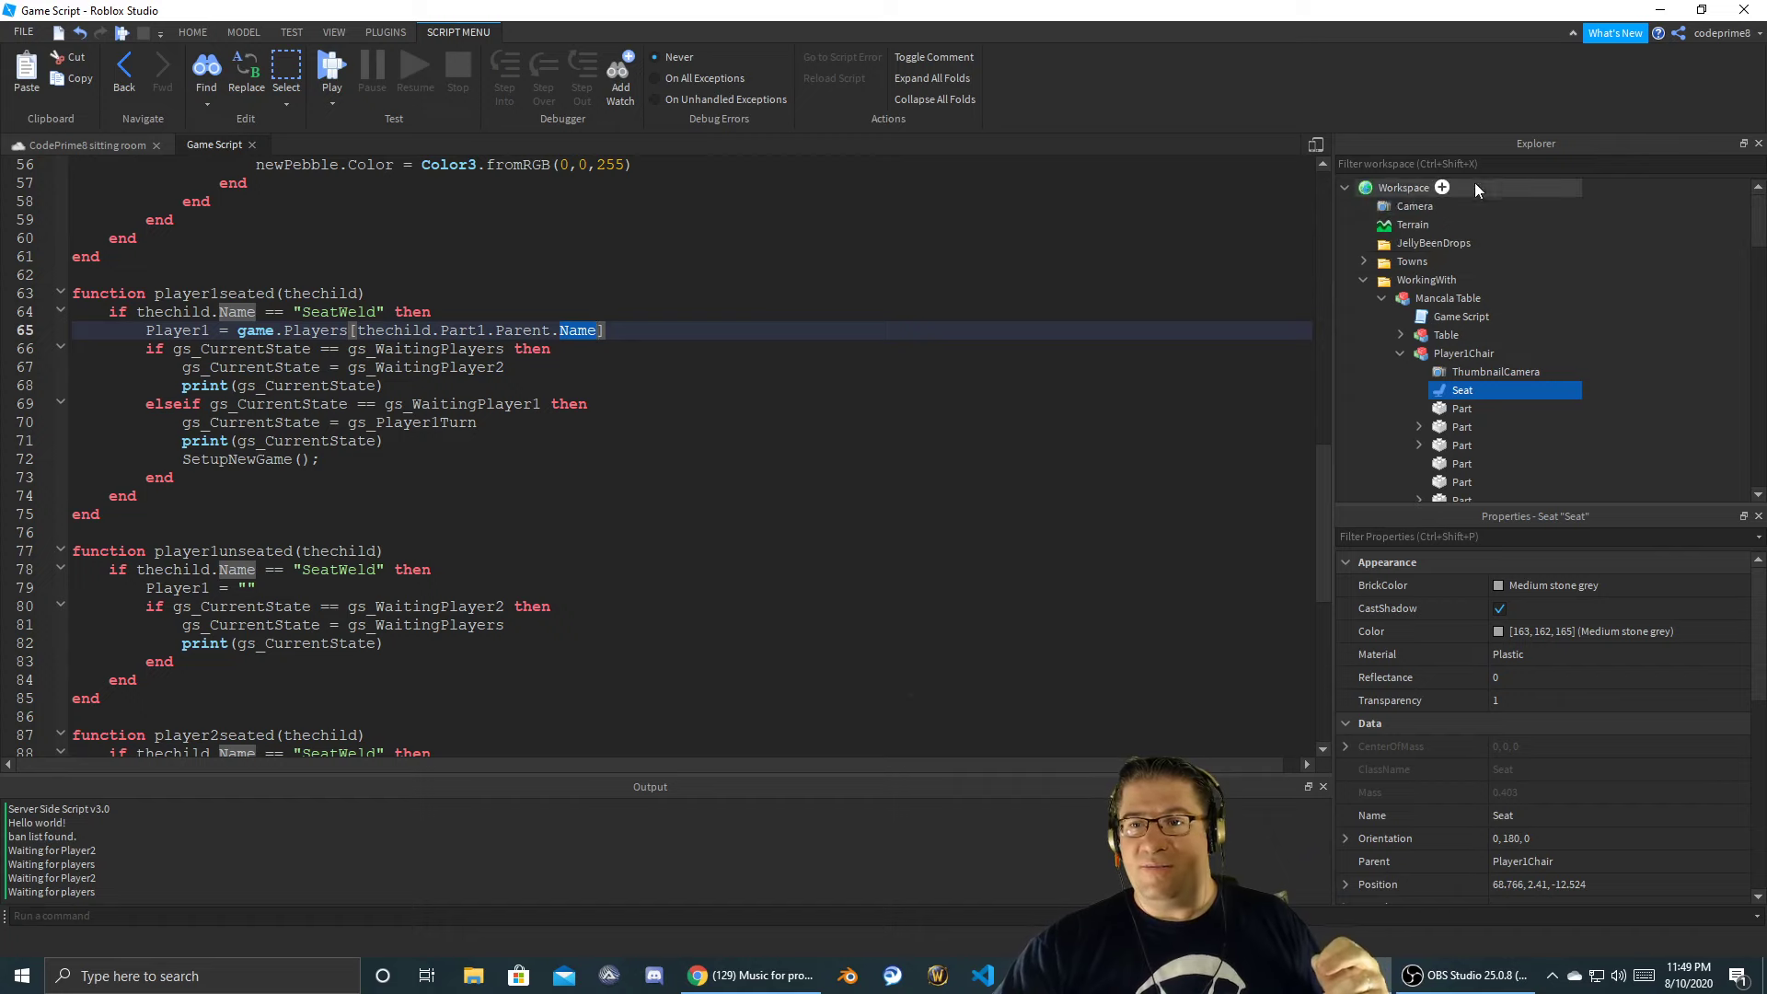
left_click(1346, 188)
left_click(1381, 207)
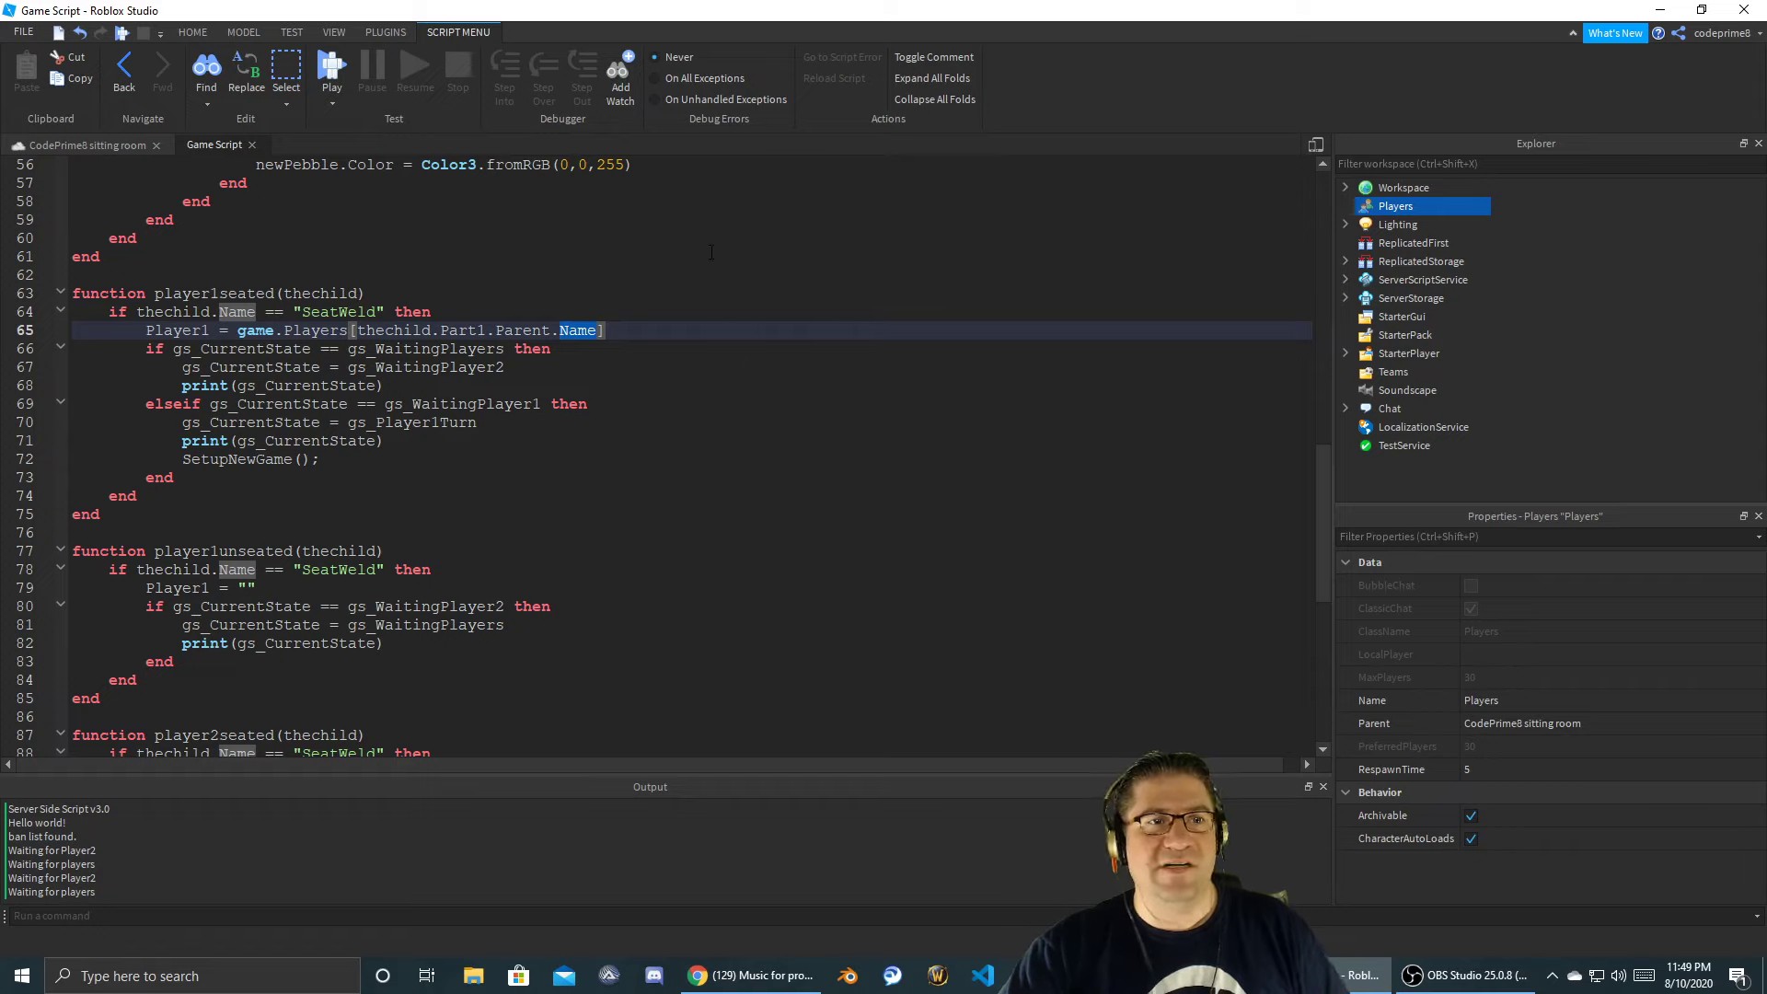
- Examine the first branch in player1seated, where the gs_WaitingPlayers state is changed to gs_WaitingPlayer2 and printed
left_click(652, 369)
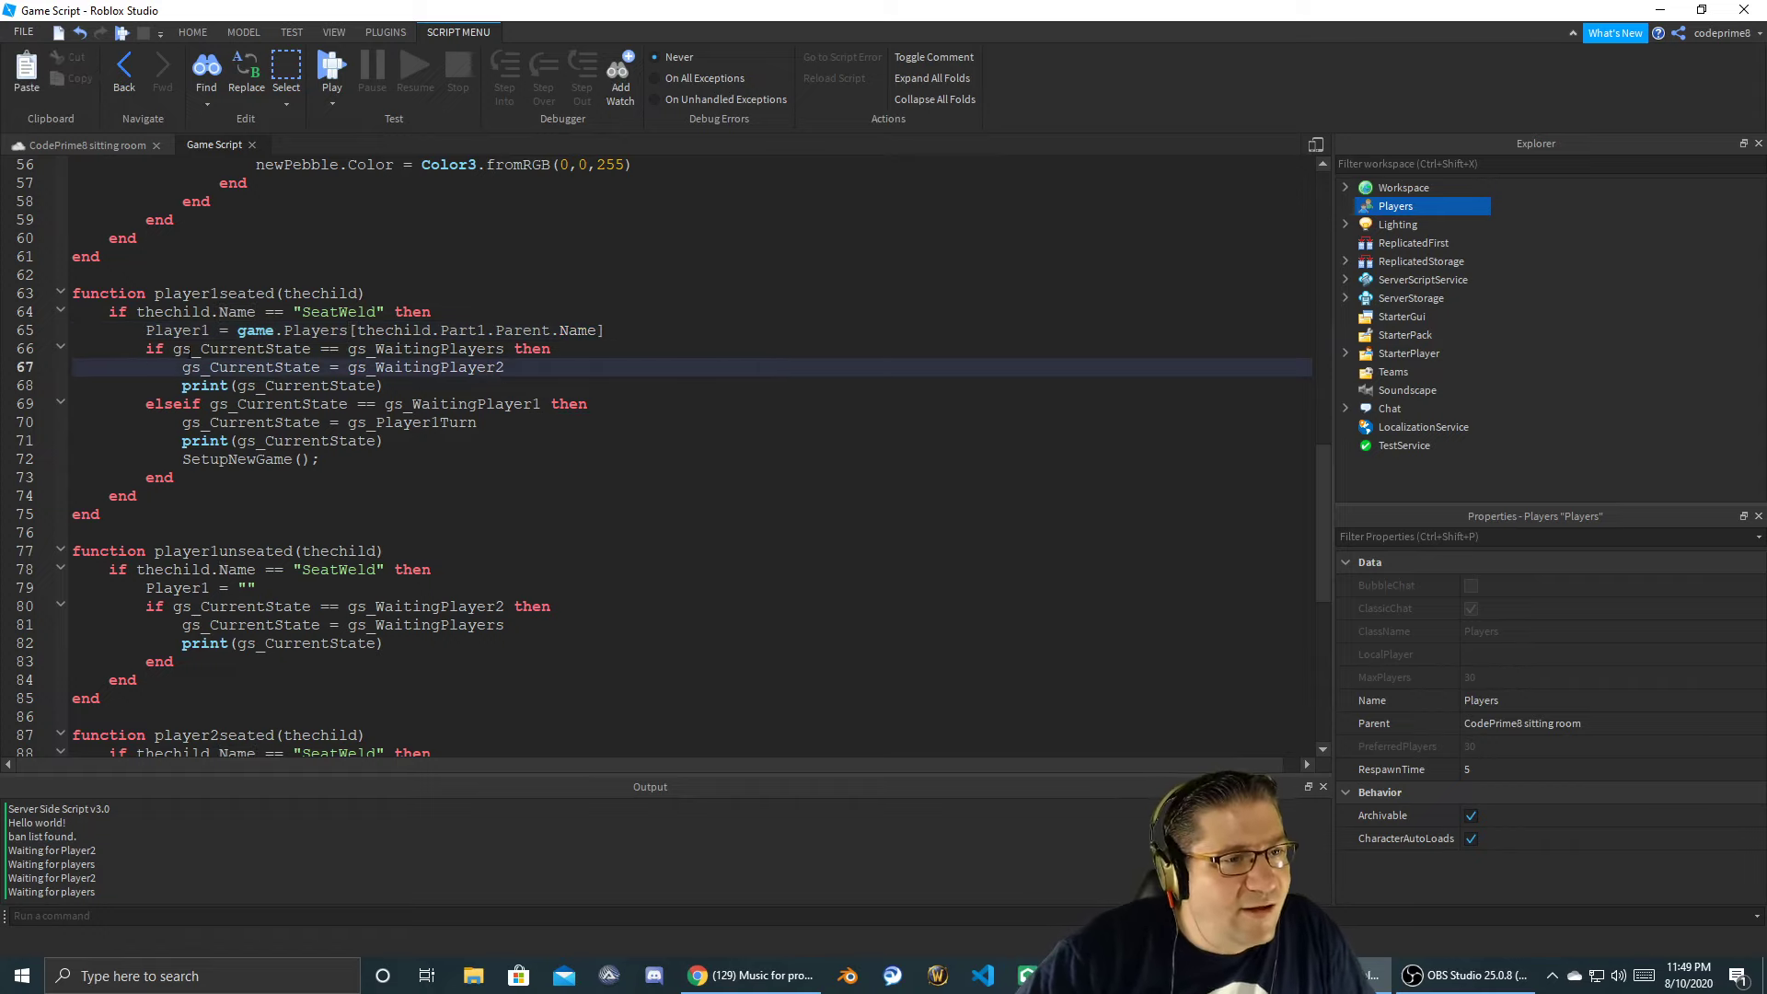
left_click(167, 345)
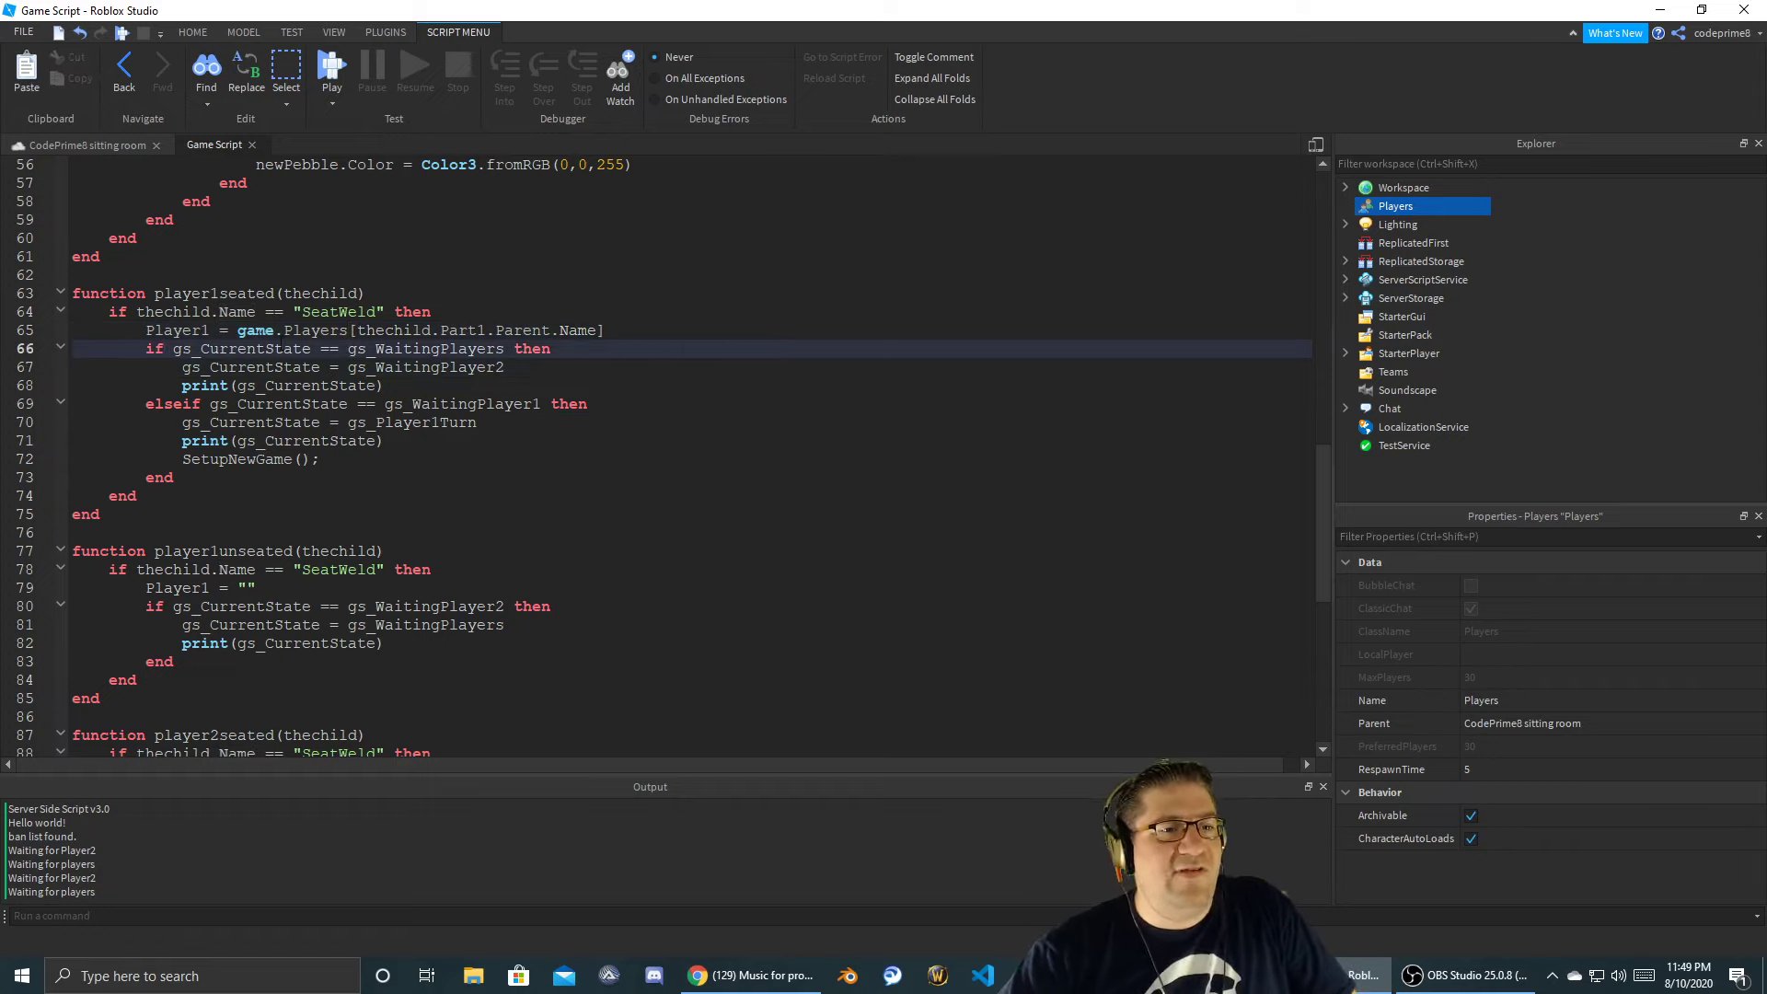
double_click(443, 348)
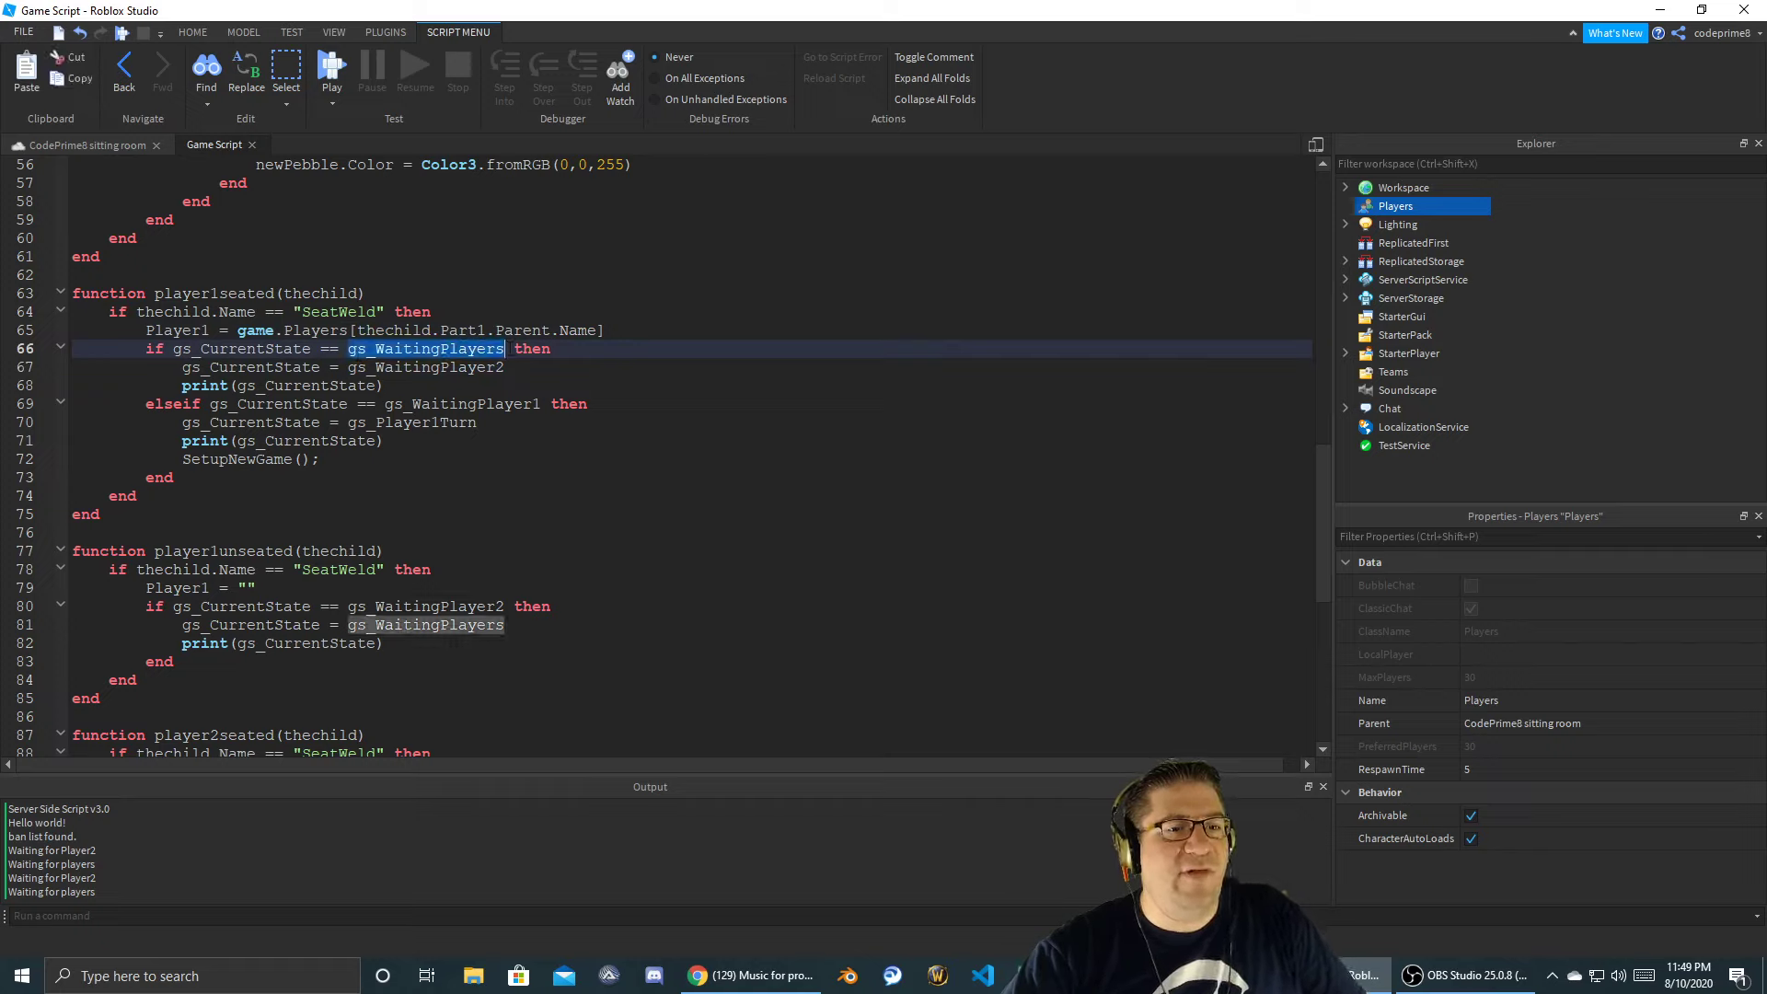
double_click(243, 368)
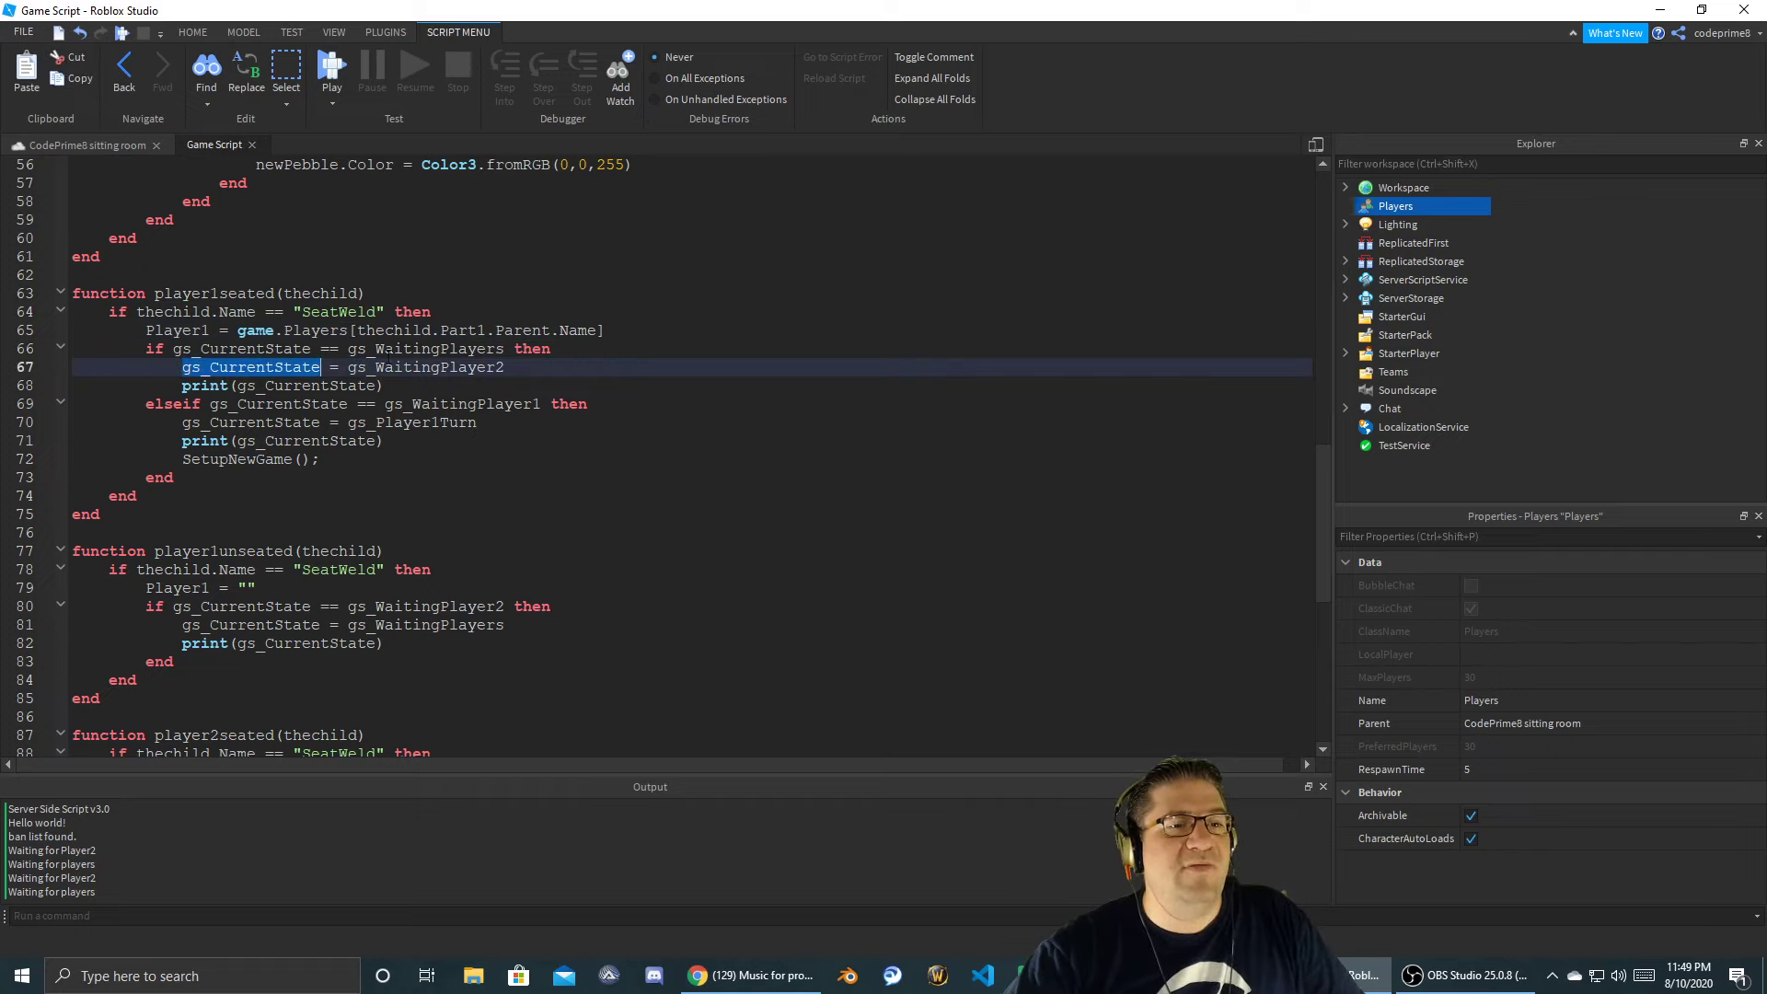
double_click(416, 367)
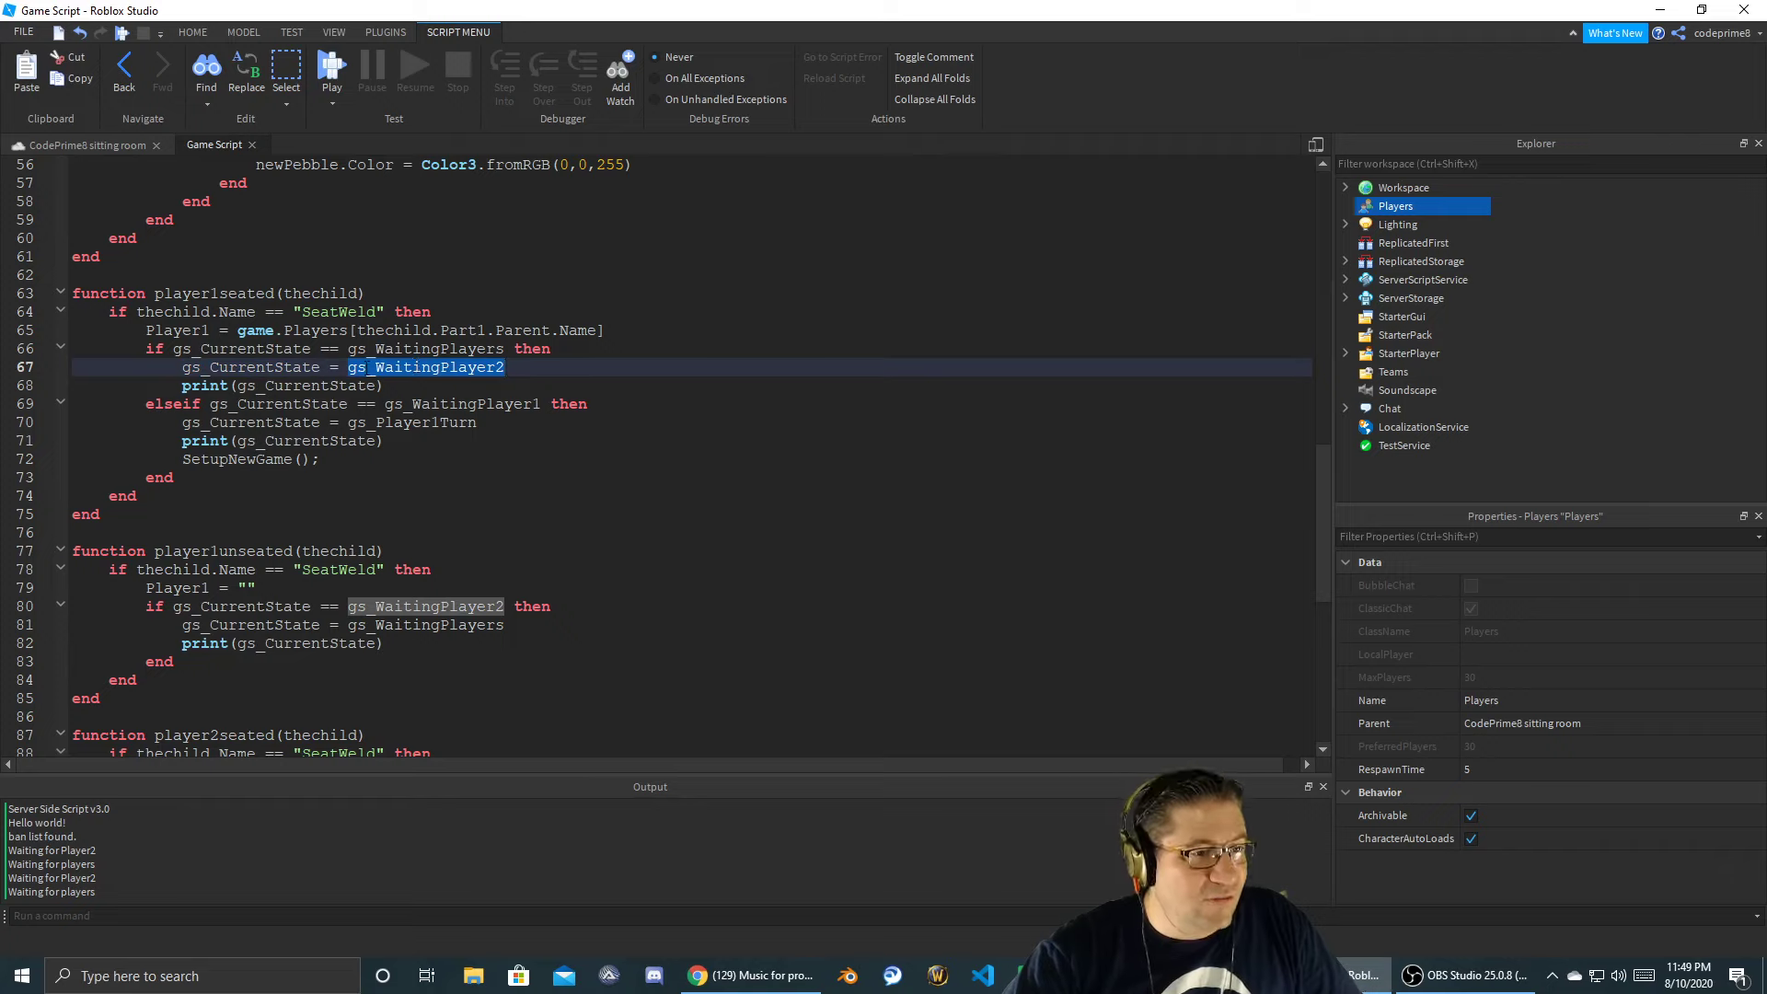
double_click(249, 387)
- Examine player1seated's elseif branch for gs_WaitingPlayer1, including the gs_Player1Turn assignment and the SetupNewGame call
left_click(488, 404)
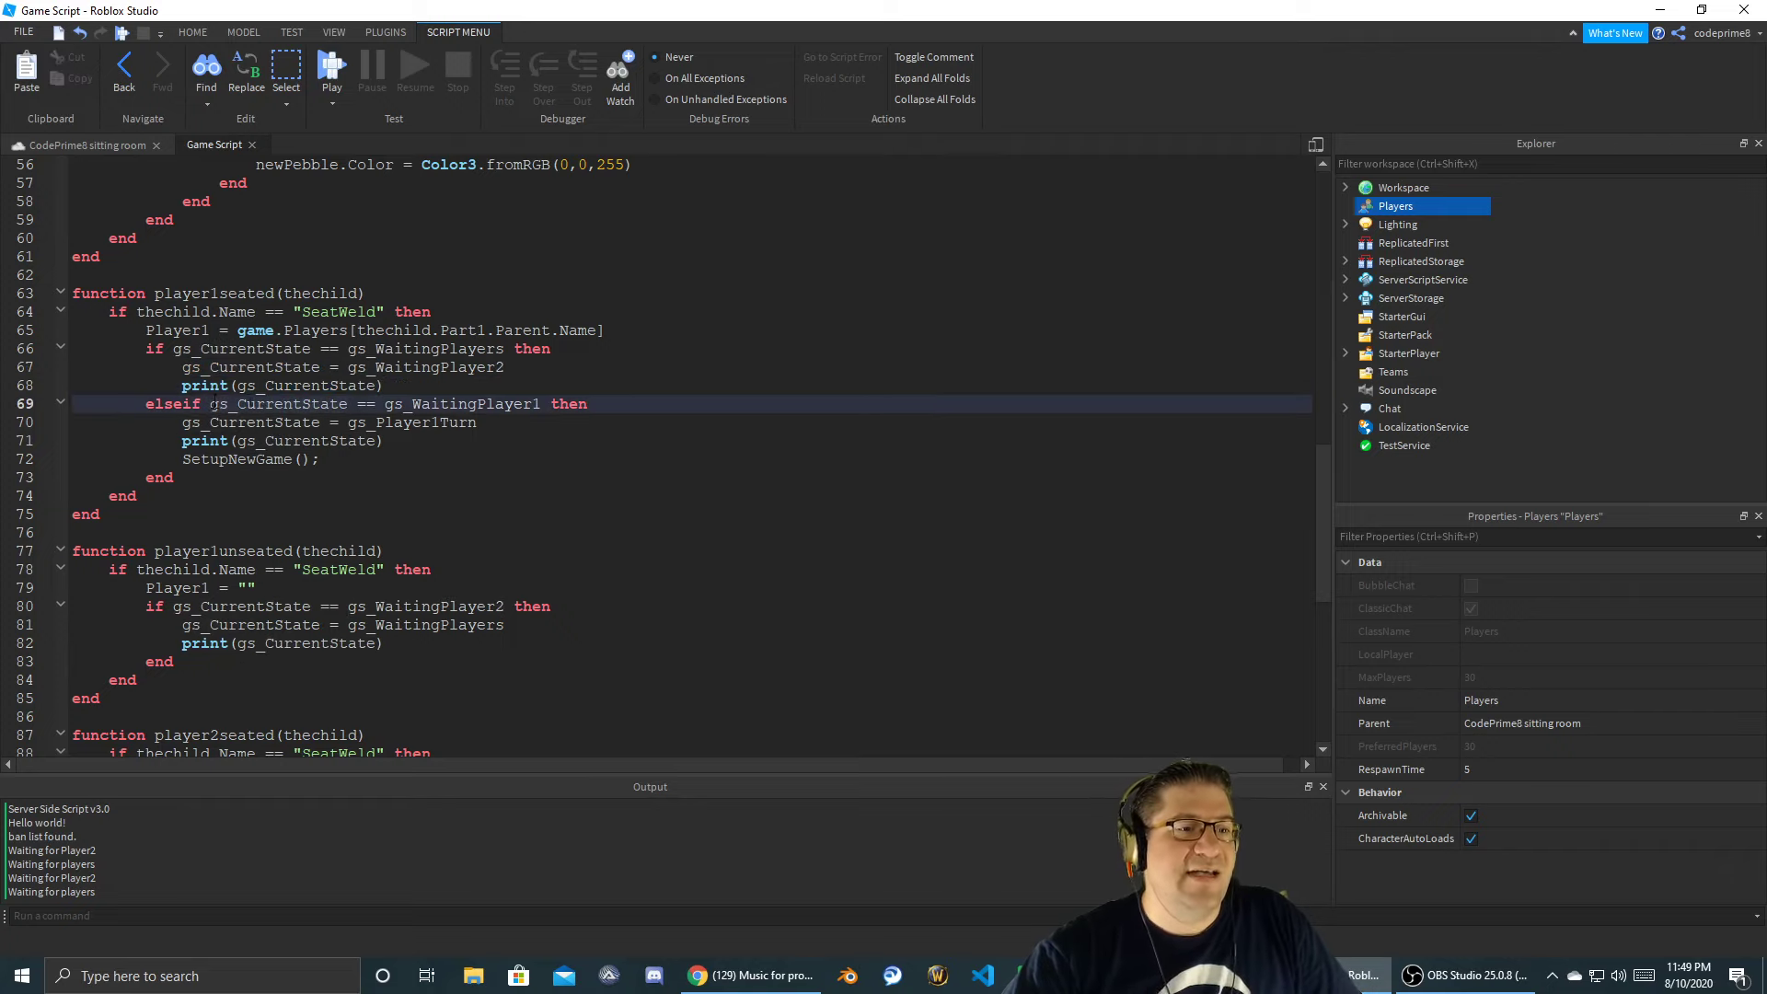
double_click(265, 404)
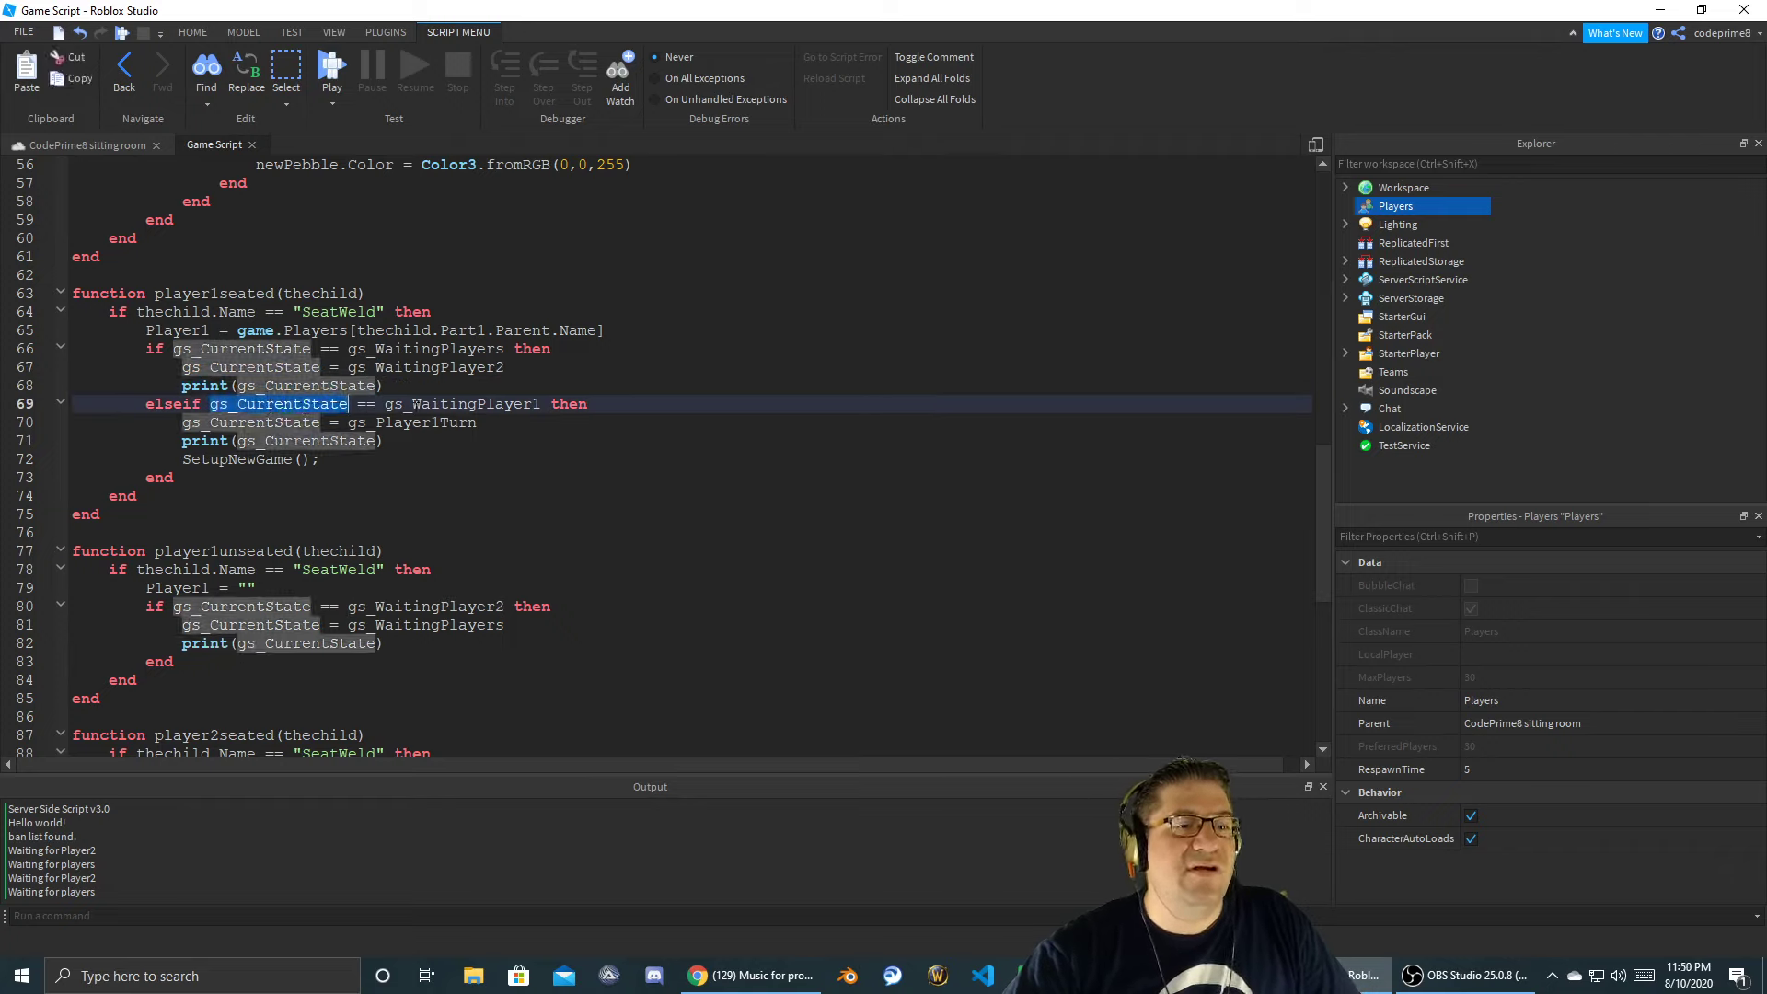
double_click(460, 404)
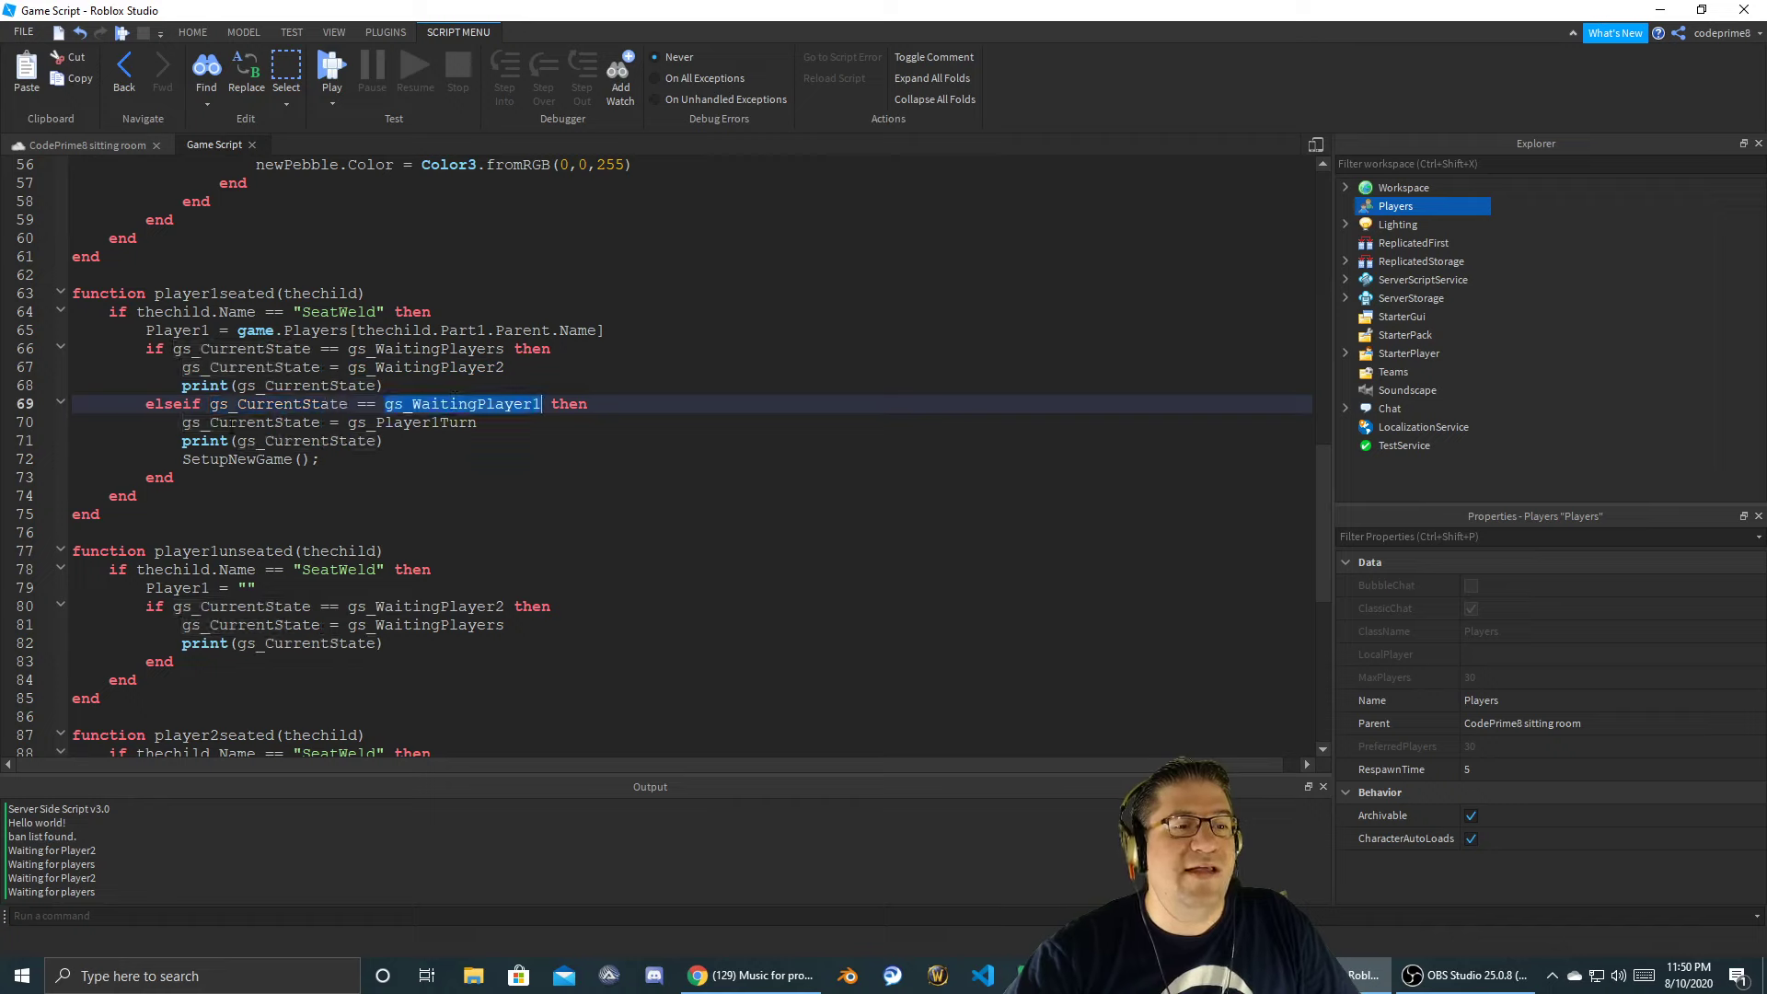
left_click(231, 423)
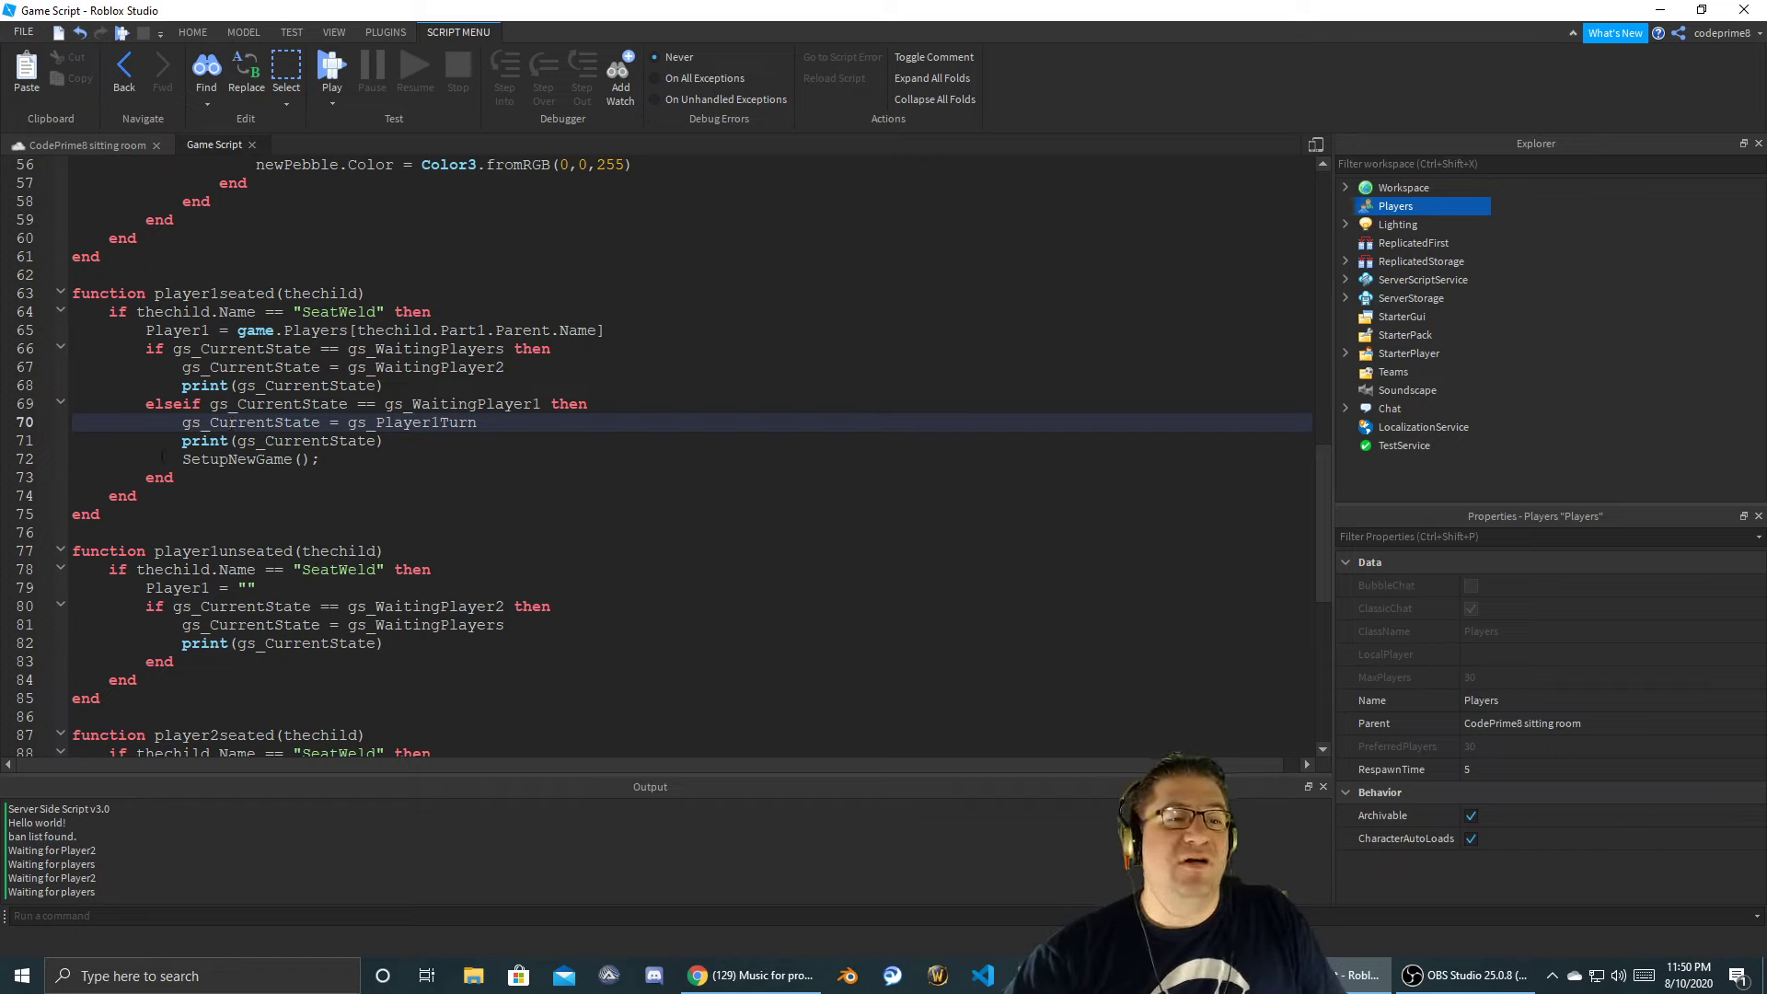
double_click(238, 458)
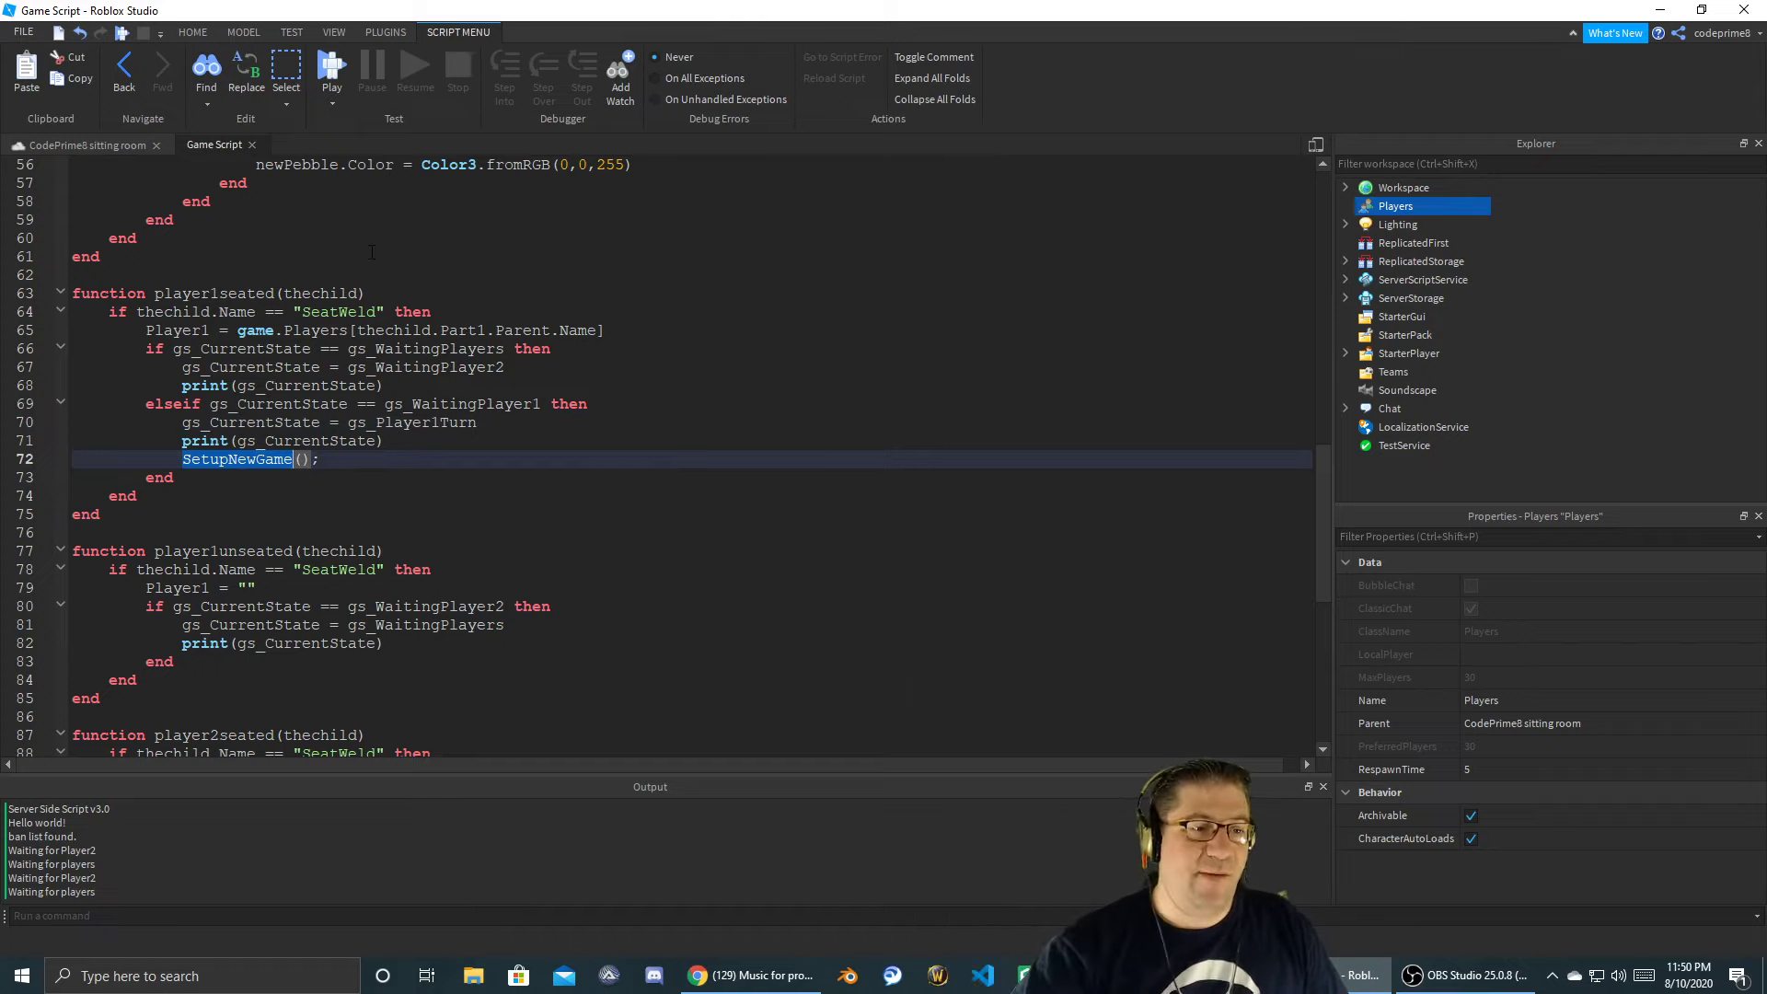
- Examine player1unseated's state check, which compares gs_CurrentState with gs_WaitingPlayer2 and assigns gs_WaitingPlayers
scroll(415, 250, "down", 1)
left_click(198, 479)
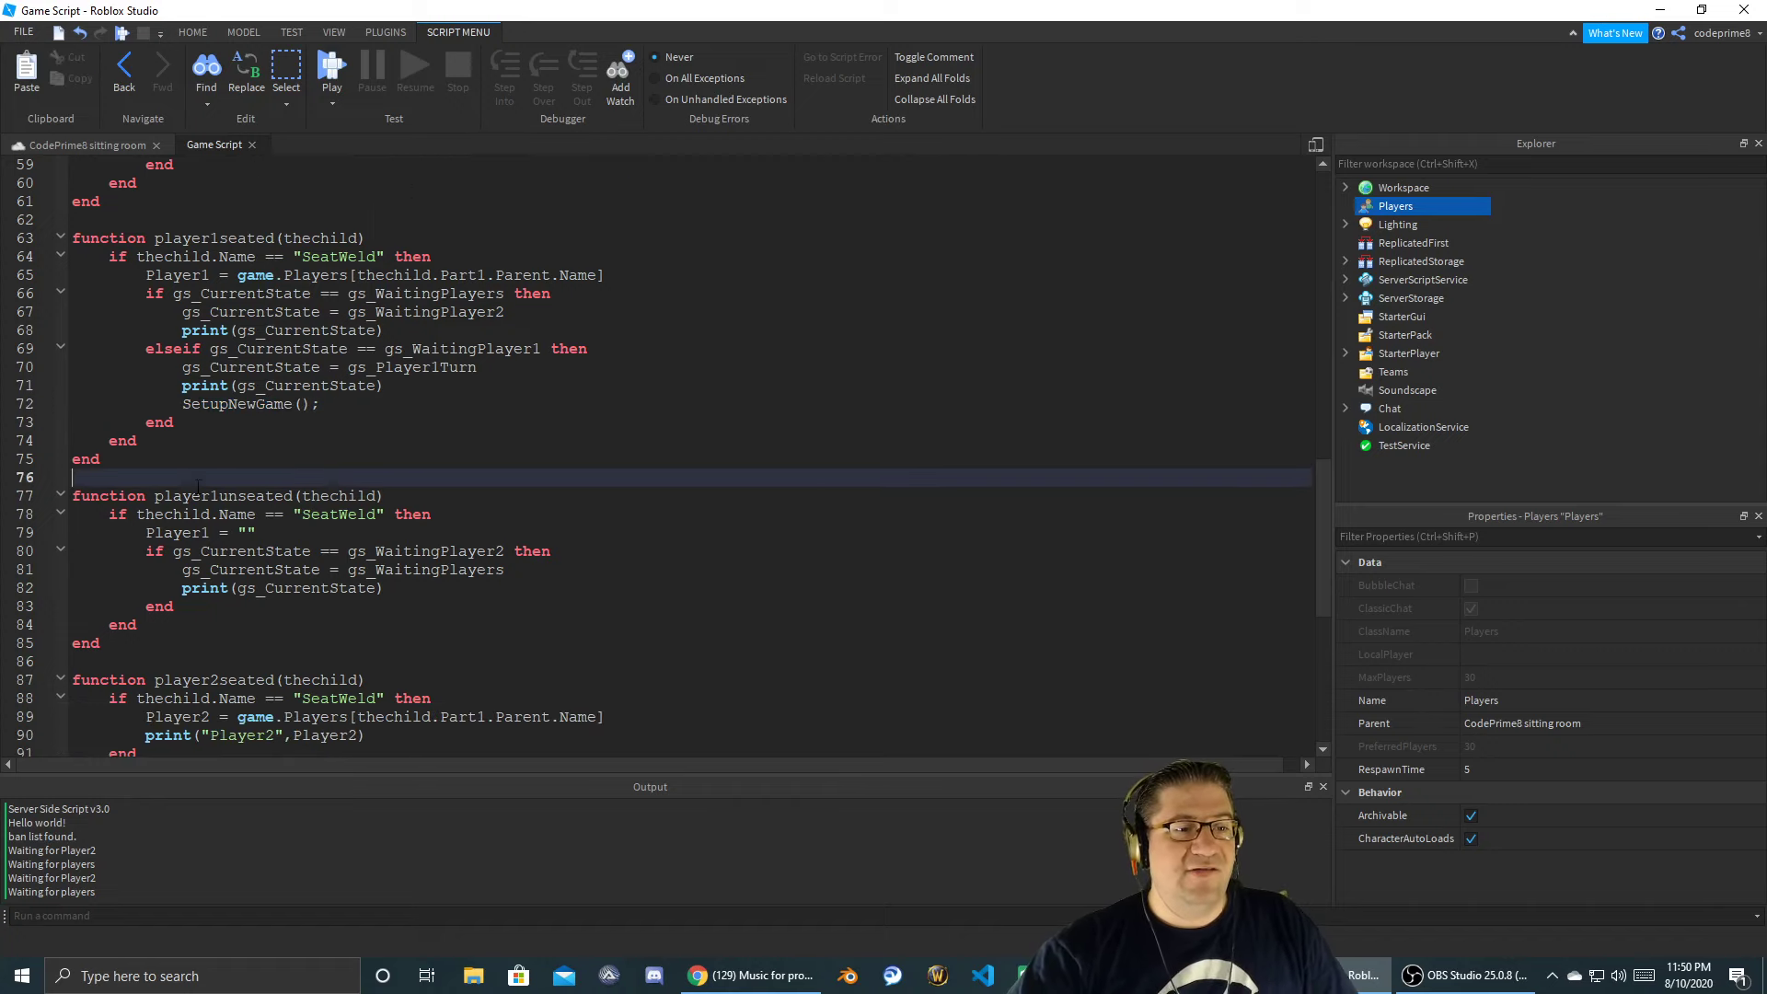
double_click(279, 497)
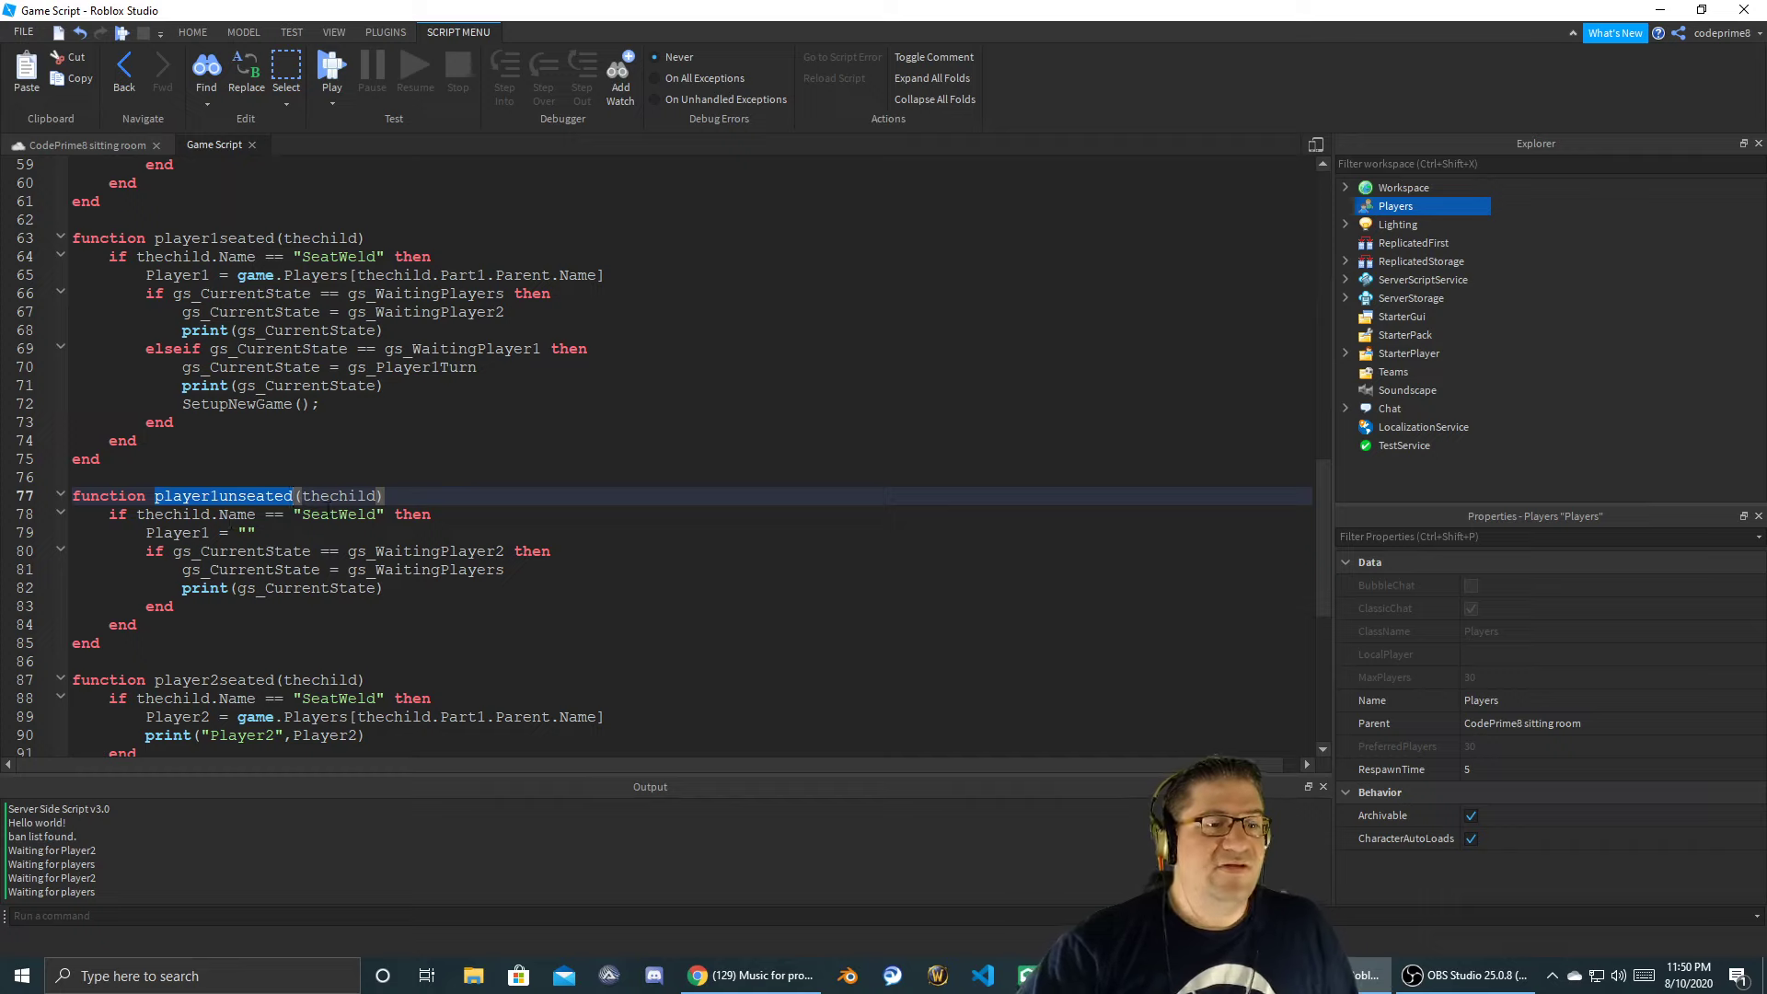
left_click(107, 518)
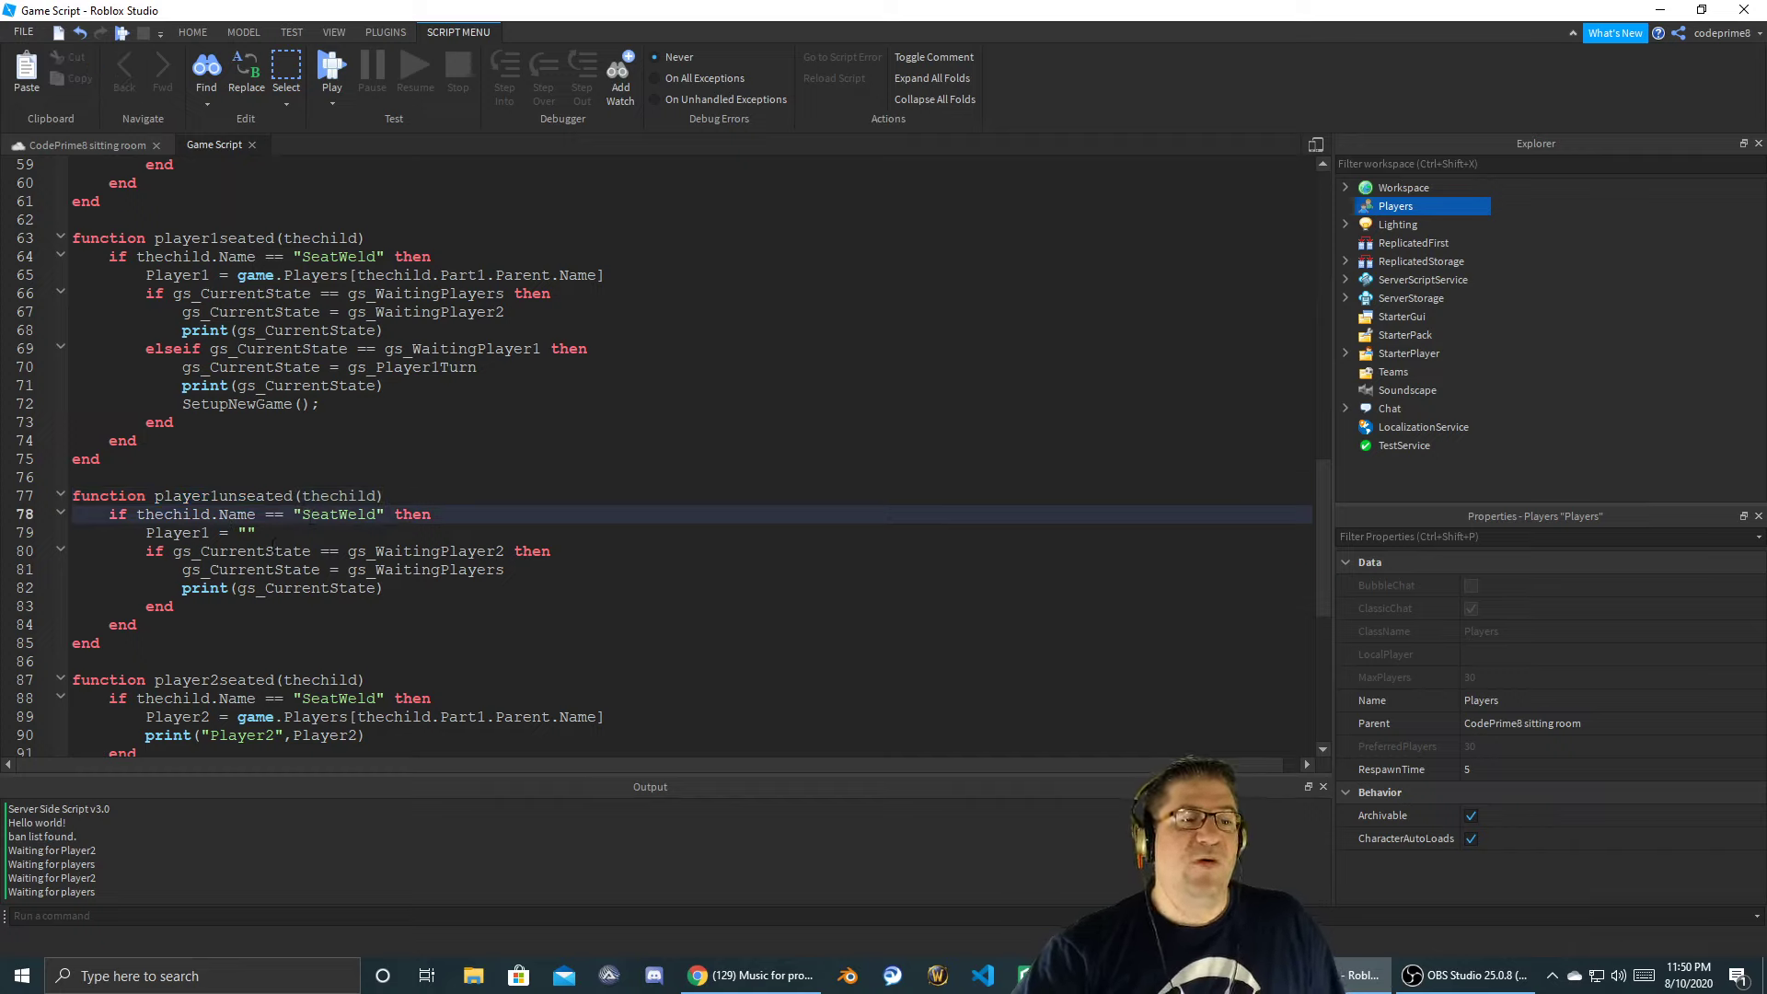
double_click(211, 551)
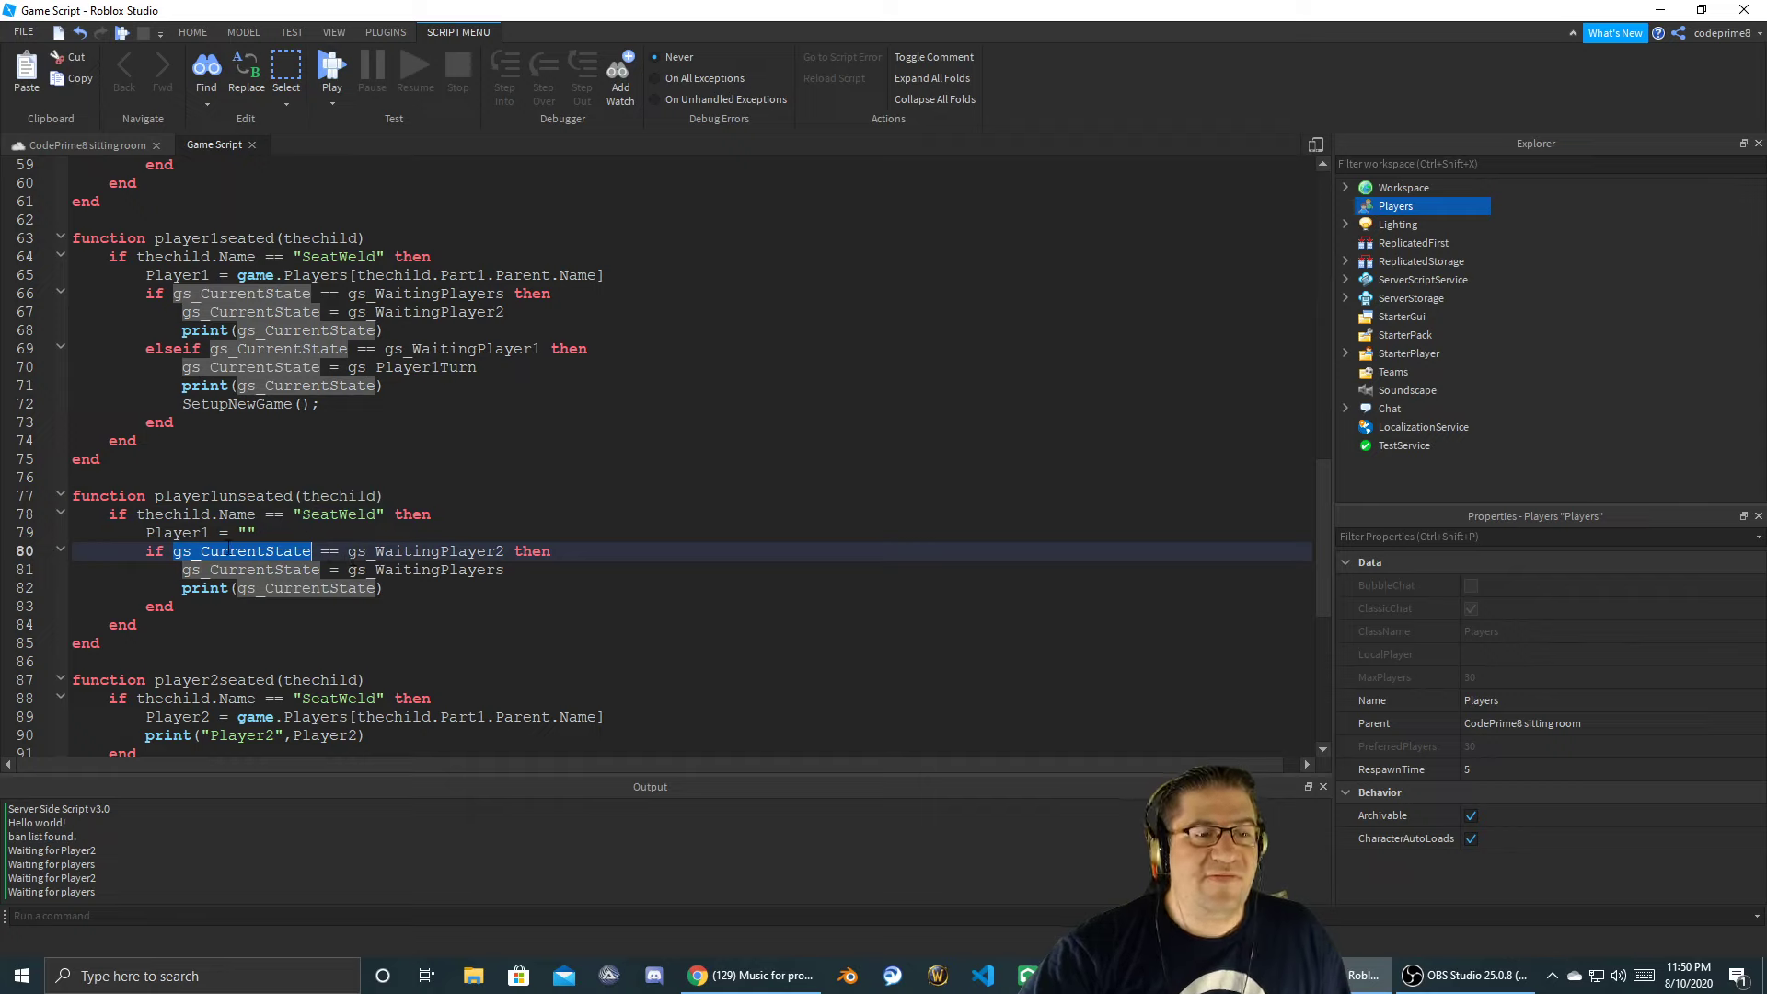
double_click(425, 552)
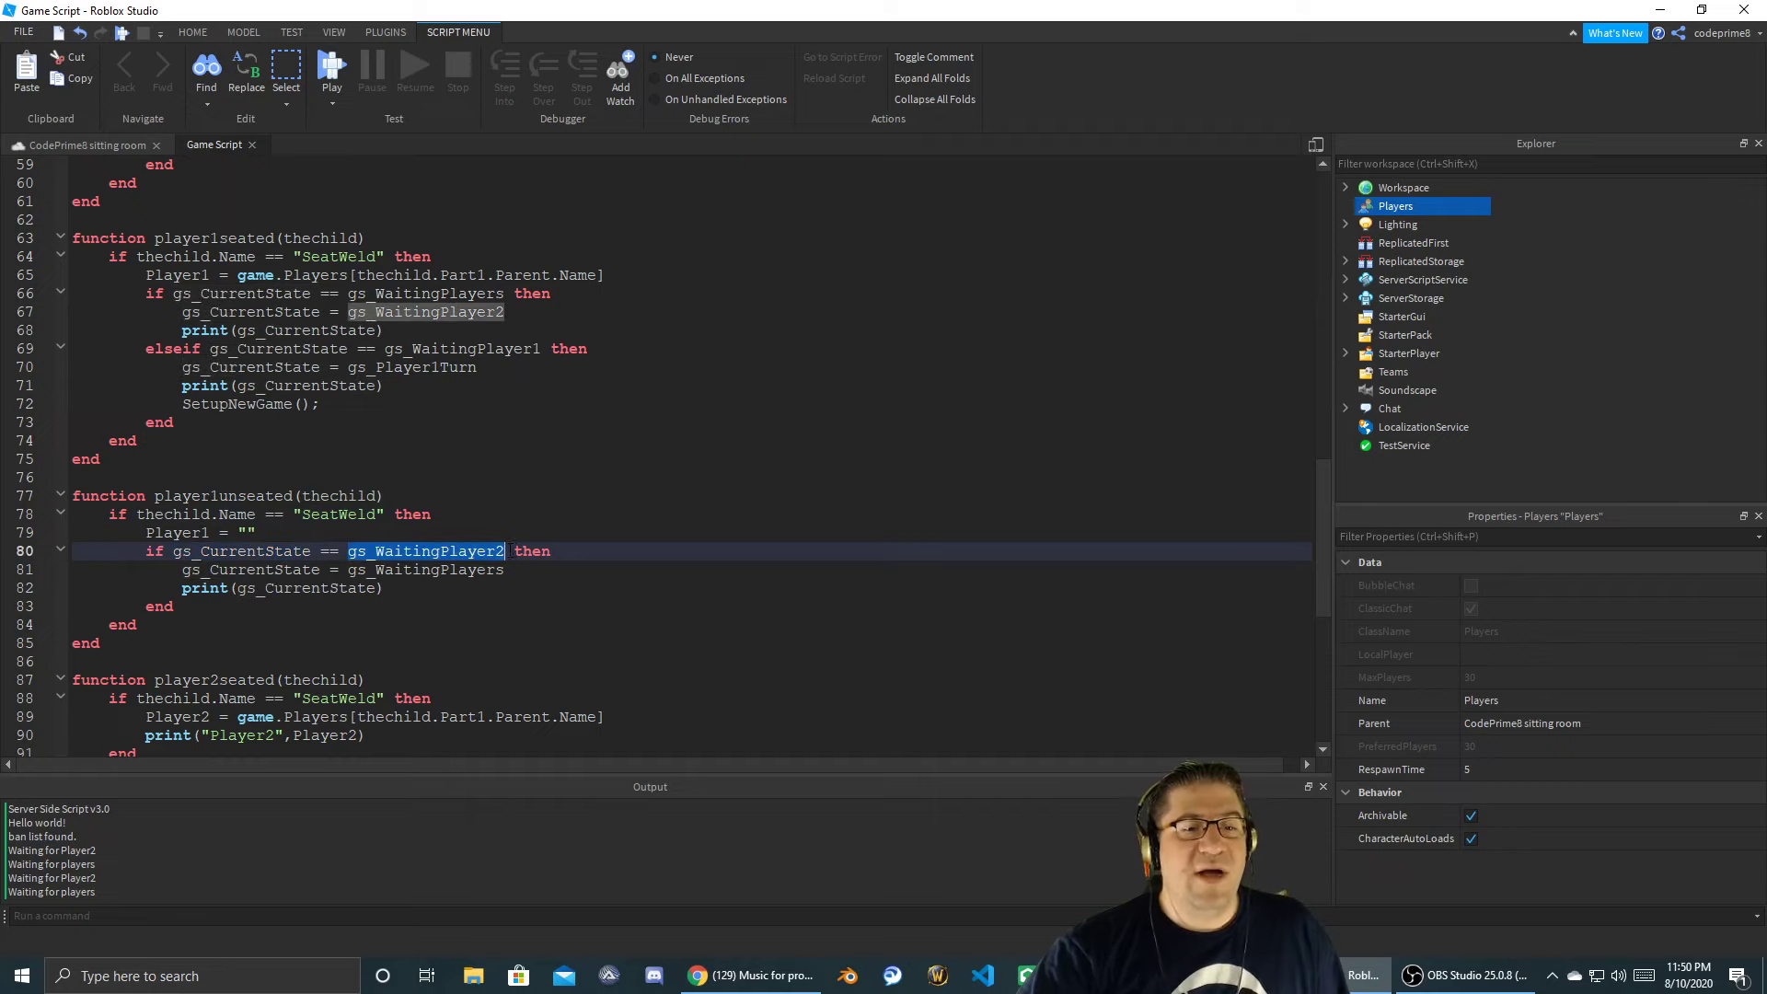
double_click(258, 572)
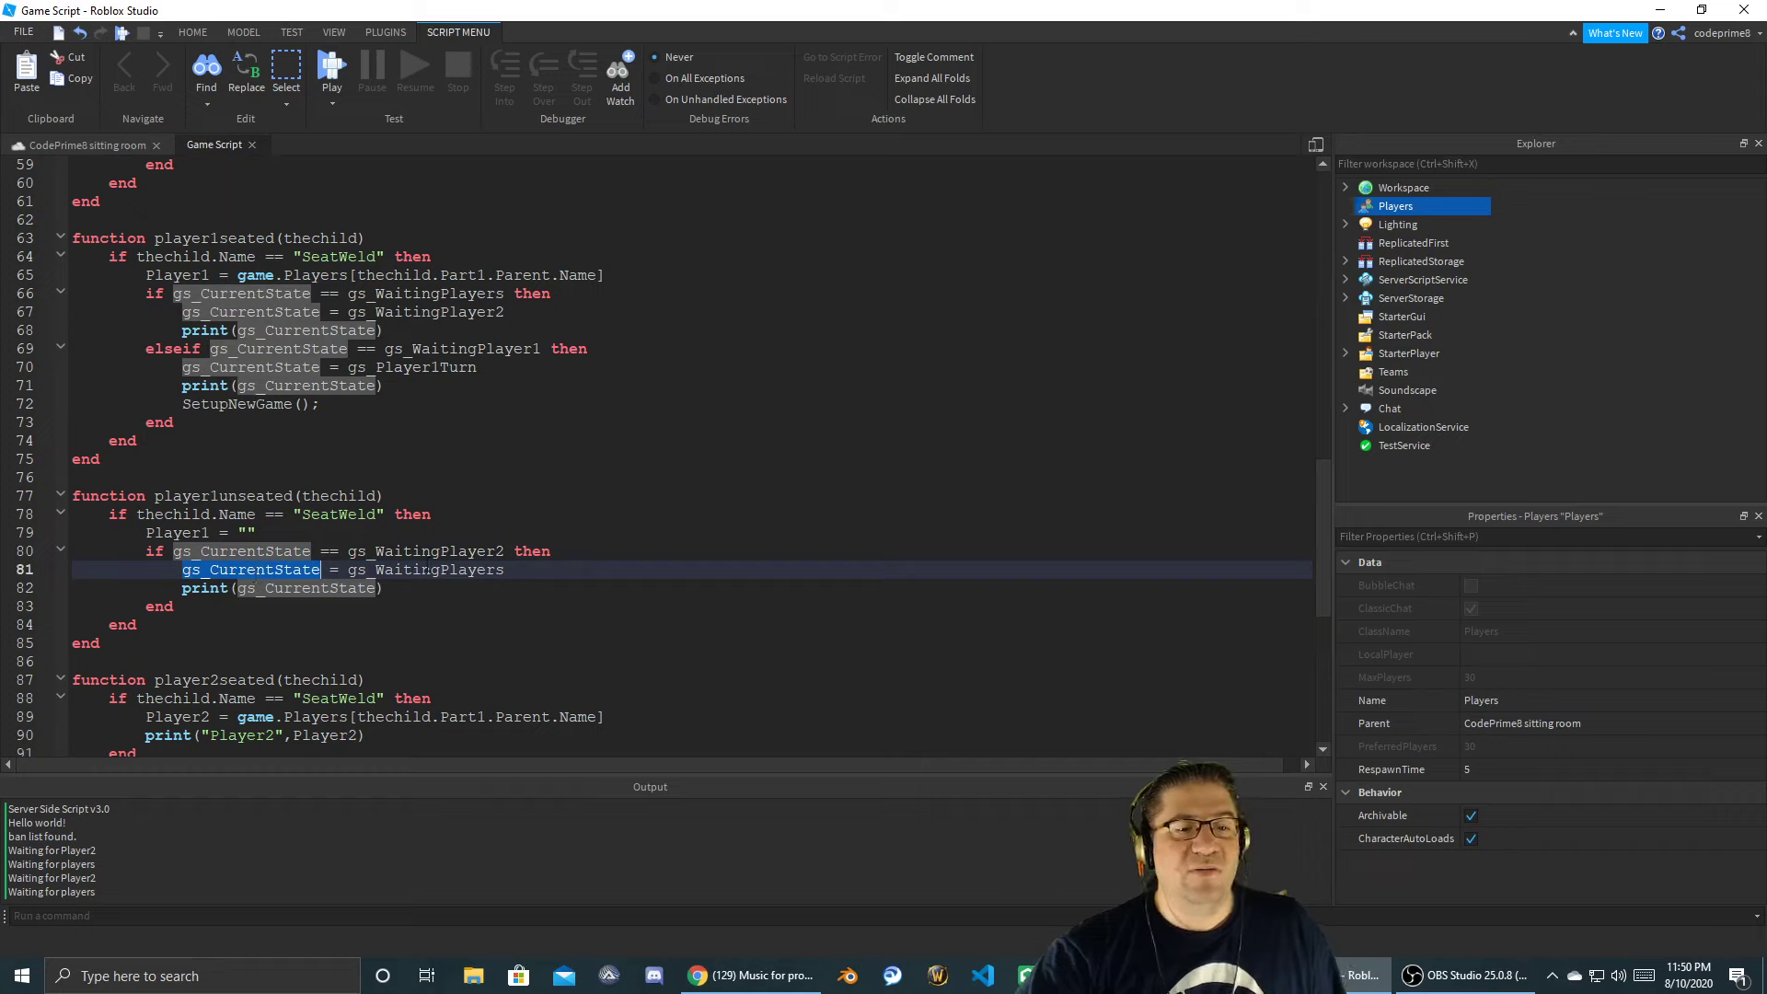
left_click_drag(349, 570, 670, 572)
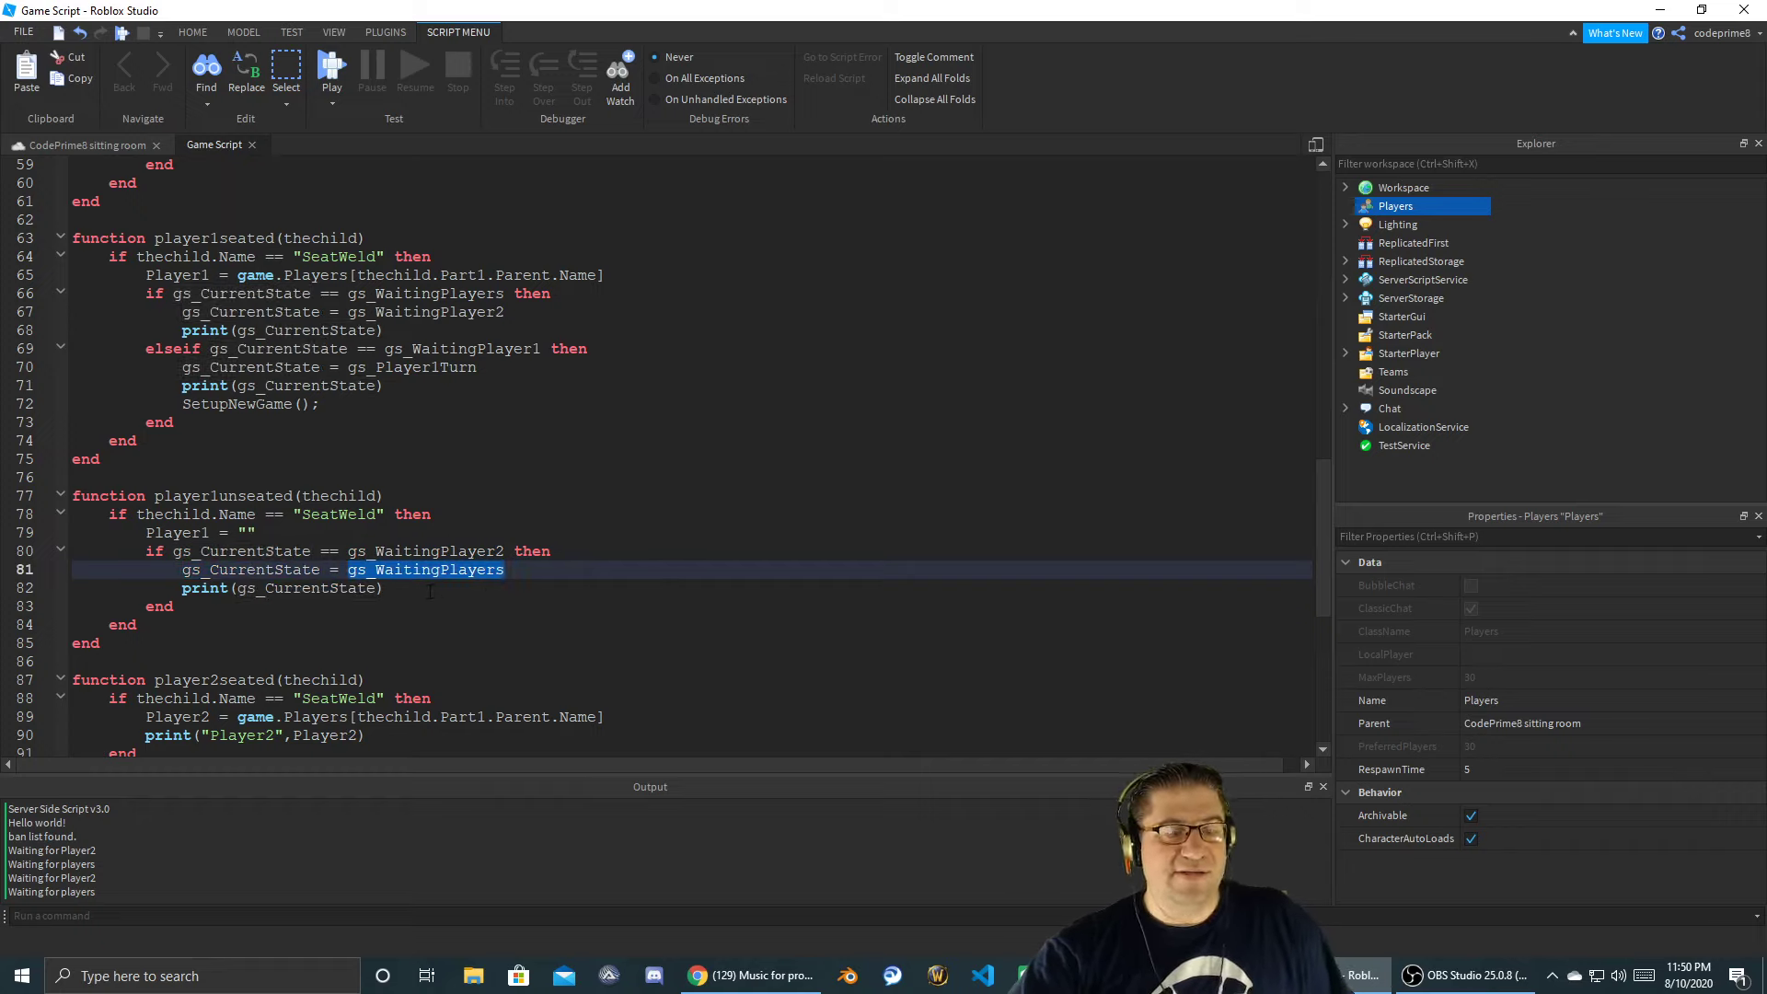
key("Down")
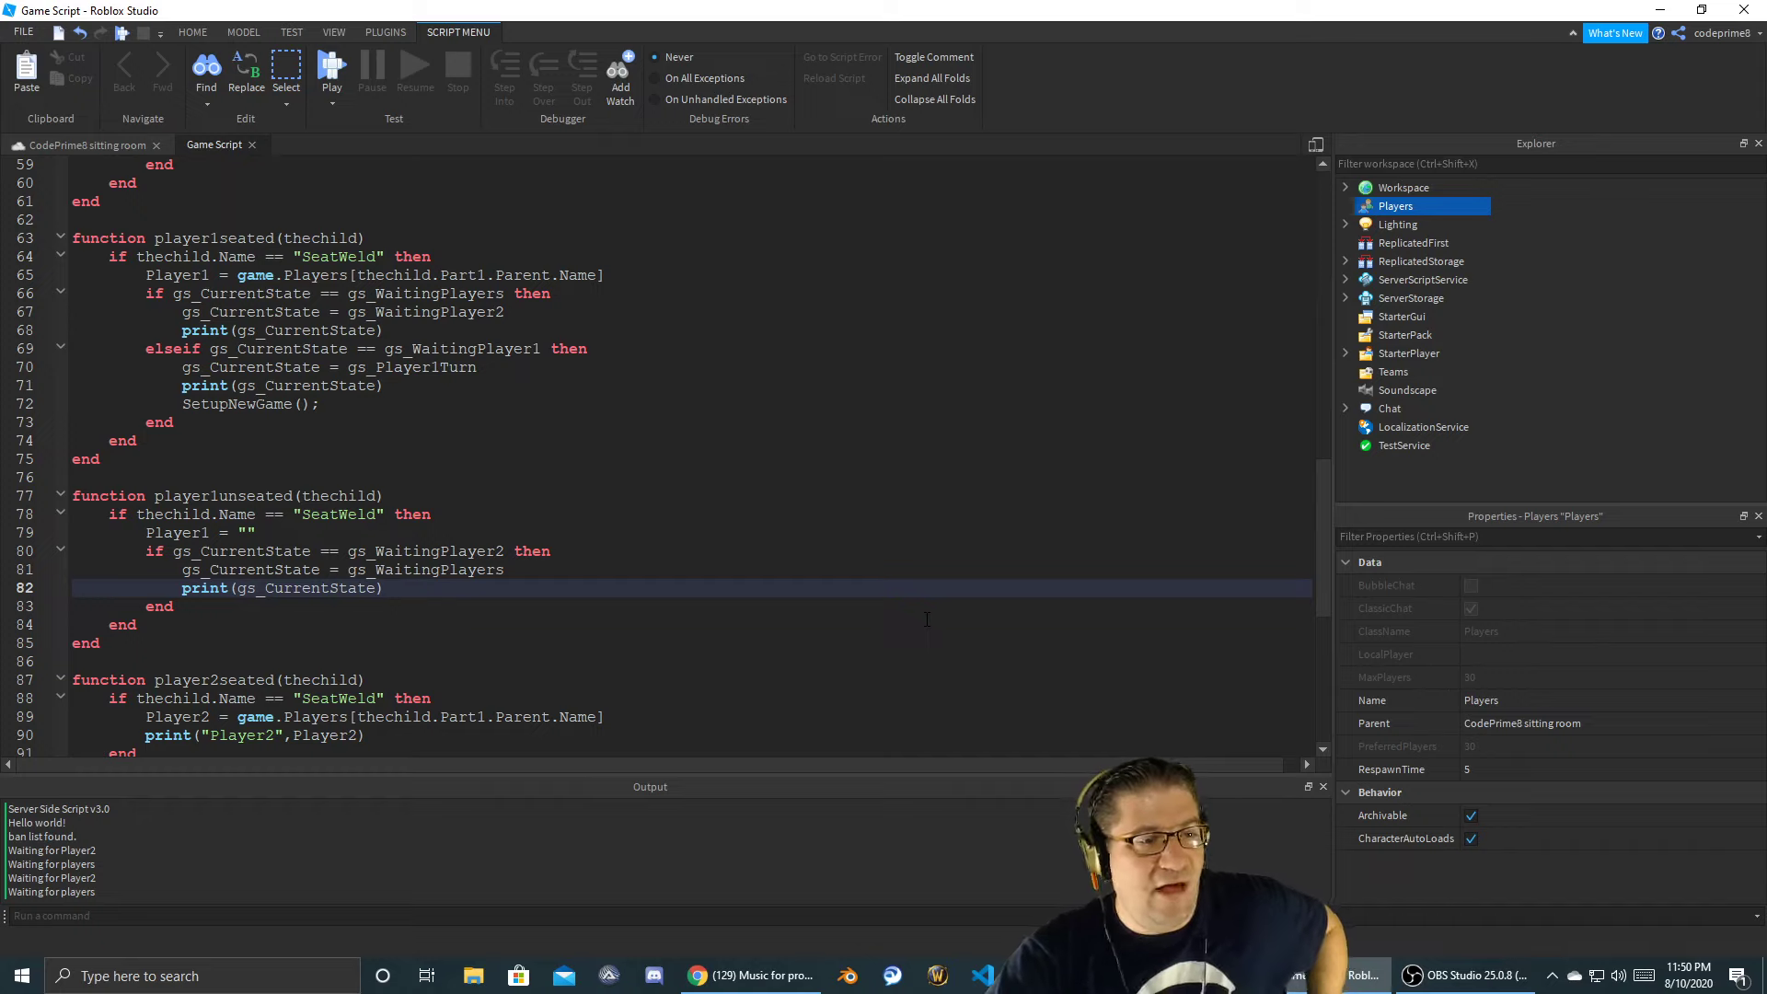
key("Down")
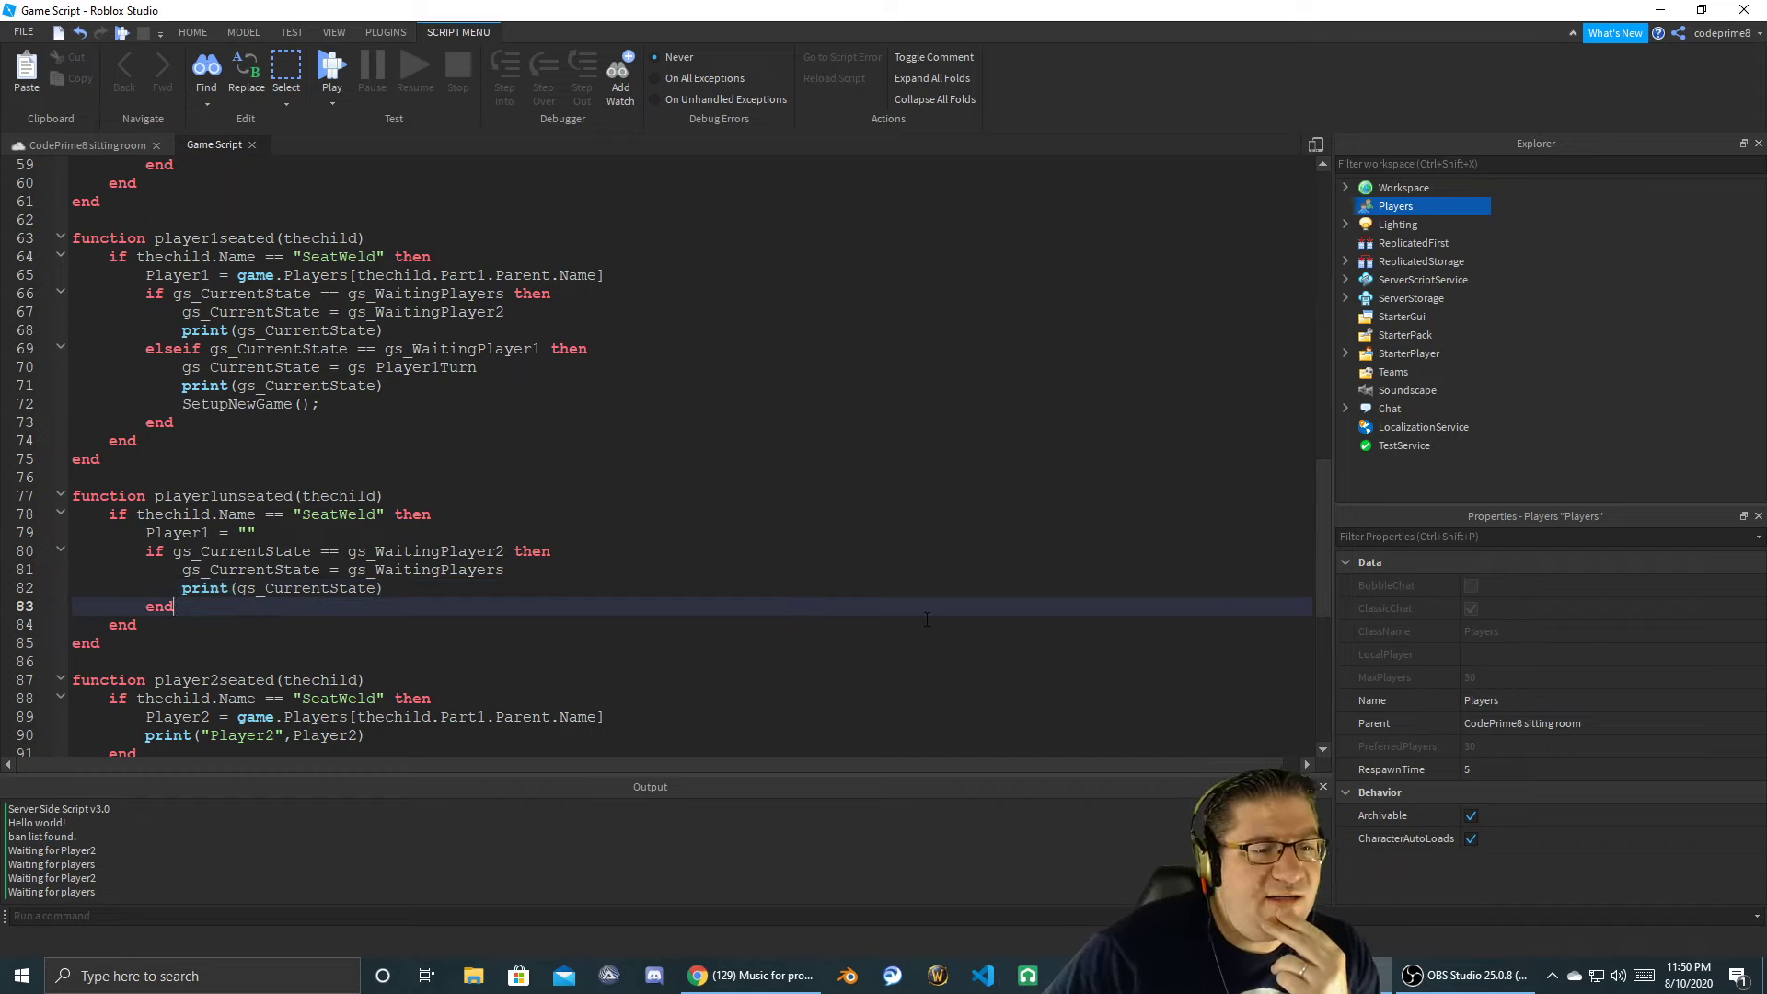
key("Up")
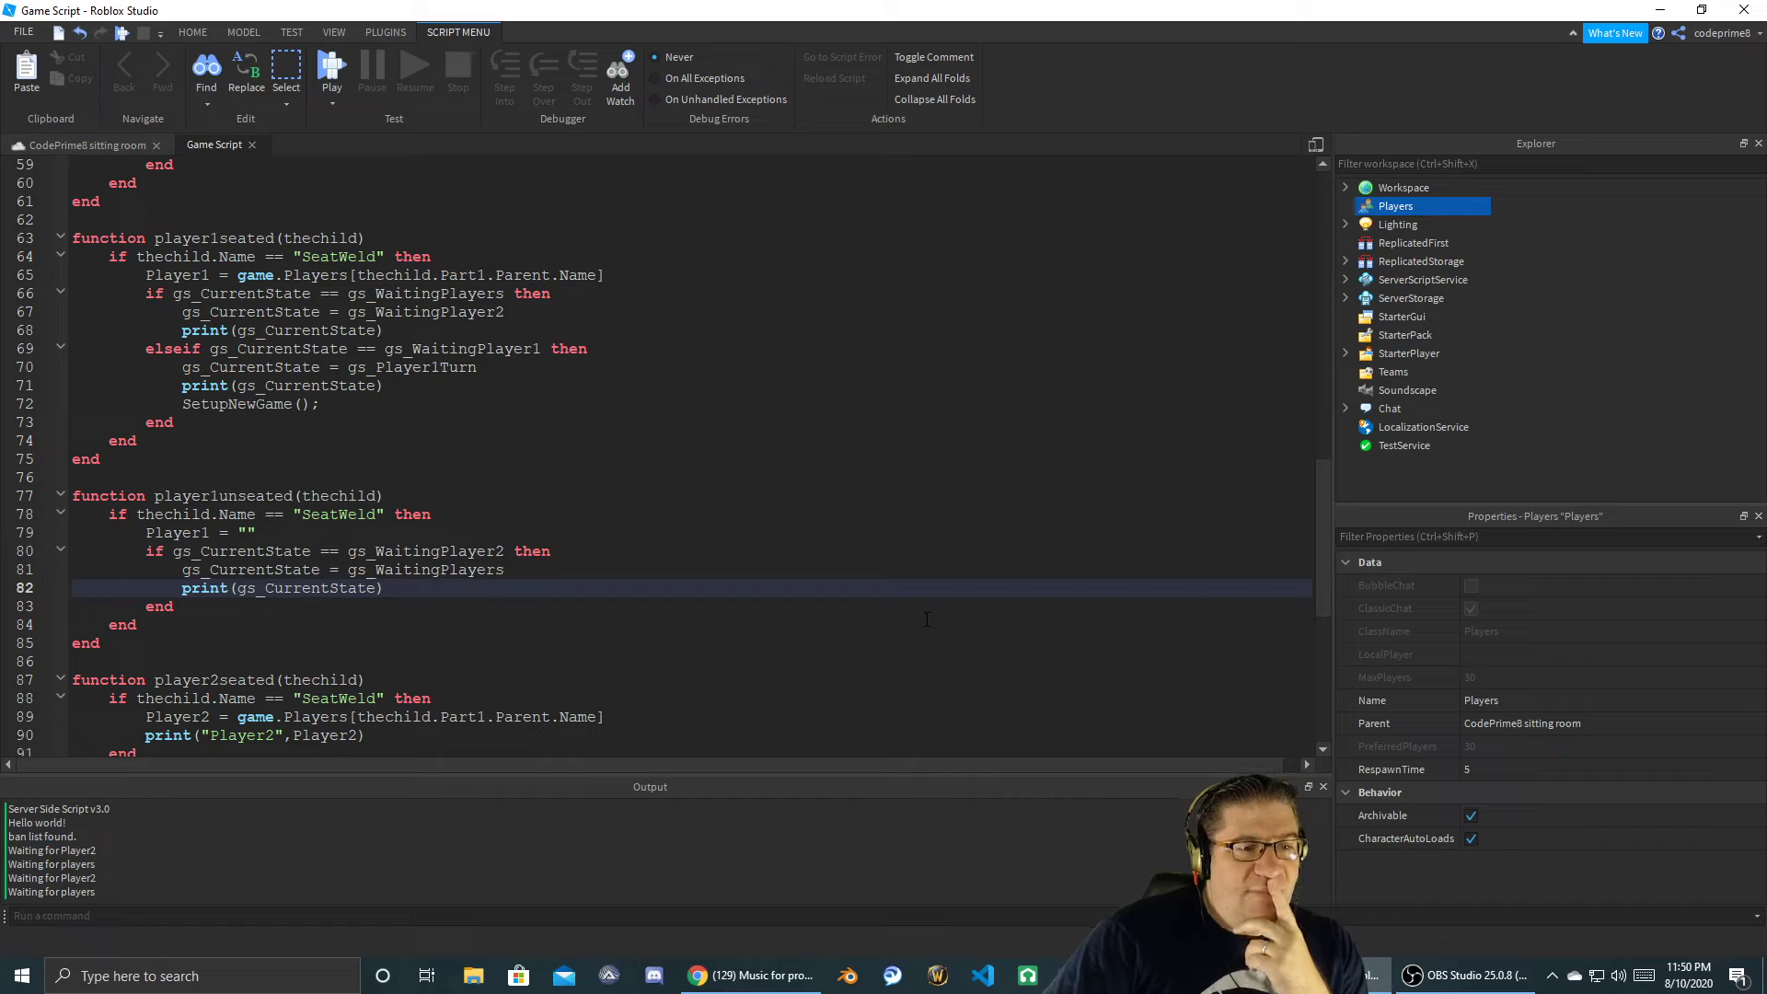
key("Up")
key("Up")
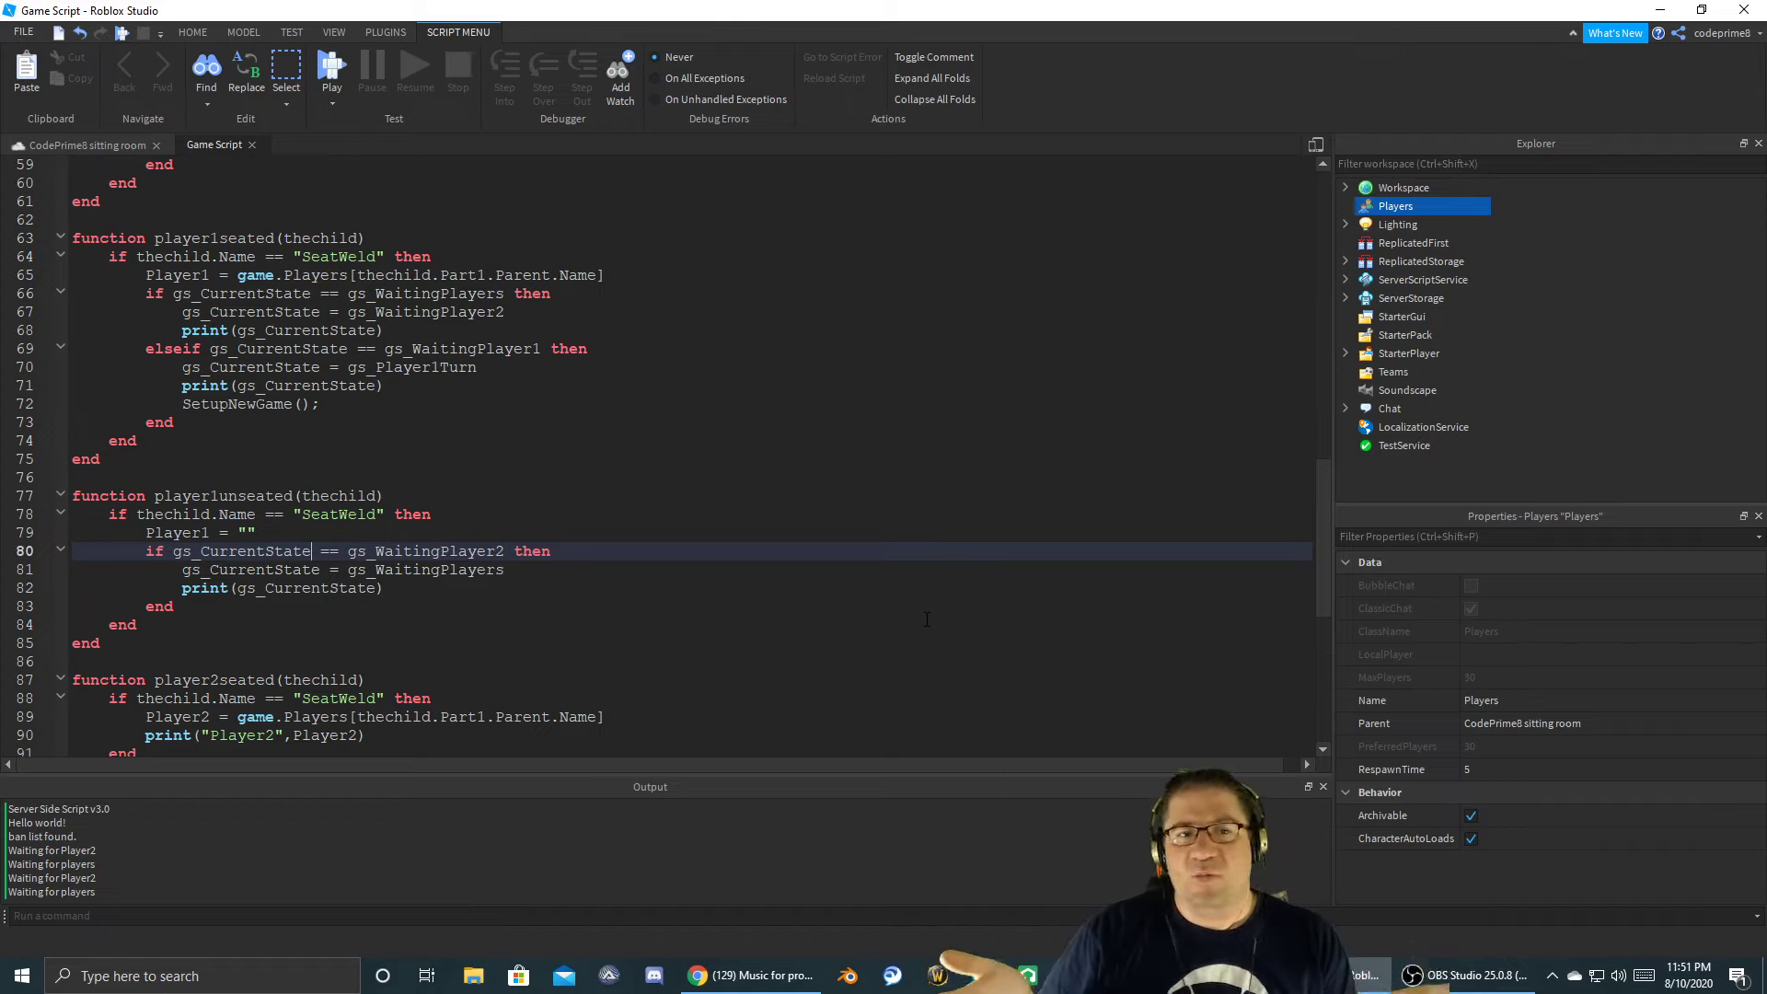
- Read on from player1unseated through player2seated and player2unseated to the p11click function
key("Down")
key("Down")
key("Down")
key("Down")
key("Down")
key("Down")
key("Down")
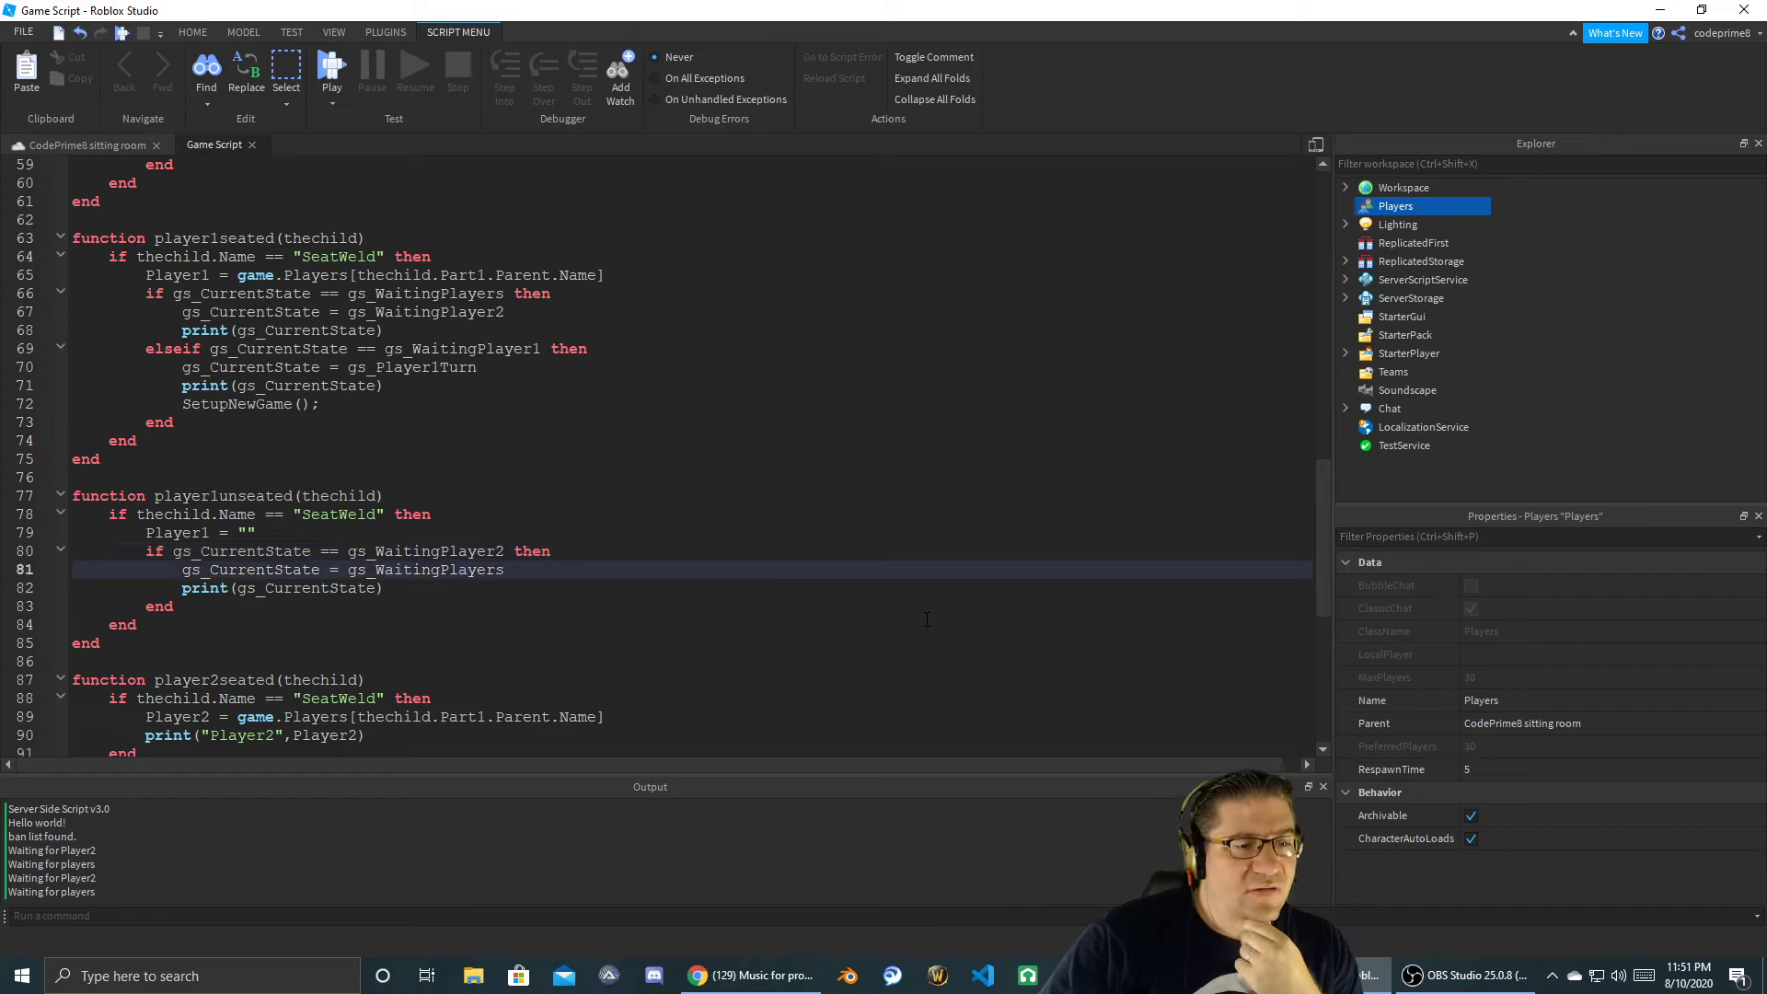
key("Down")
key("Down")
key("Down")
key("Down")
key("Down")
key("Down")
key("Down")
key("Down")
key("Down")
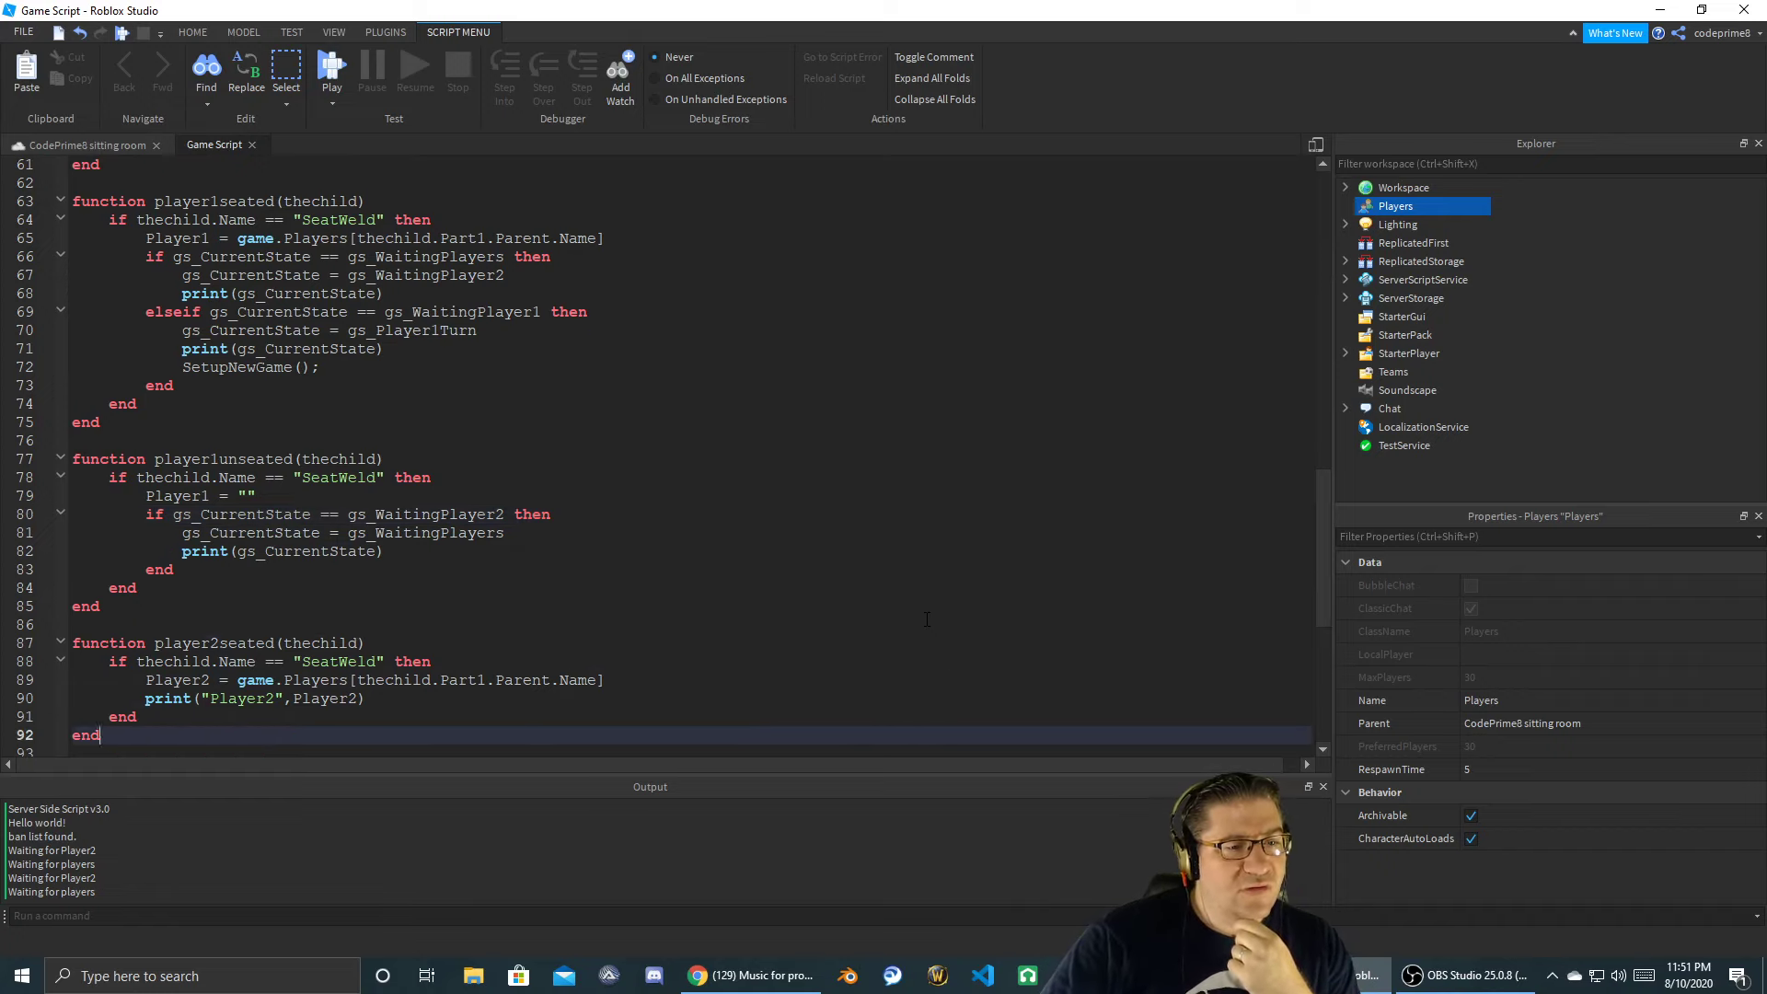
key("Down")
key("Down")
key("Down")
key("Down")
key("Down")
key("Down")
key("Down")
key("Down")
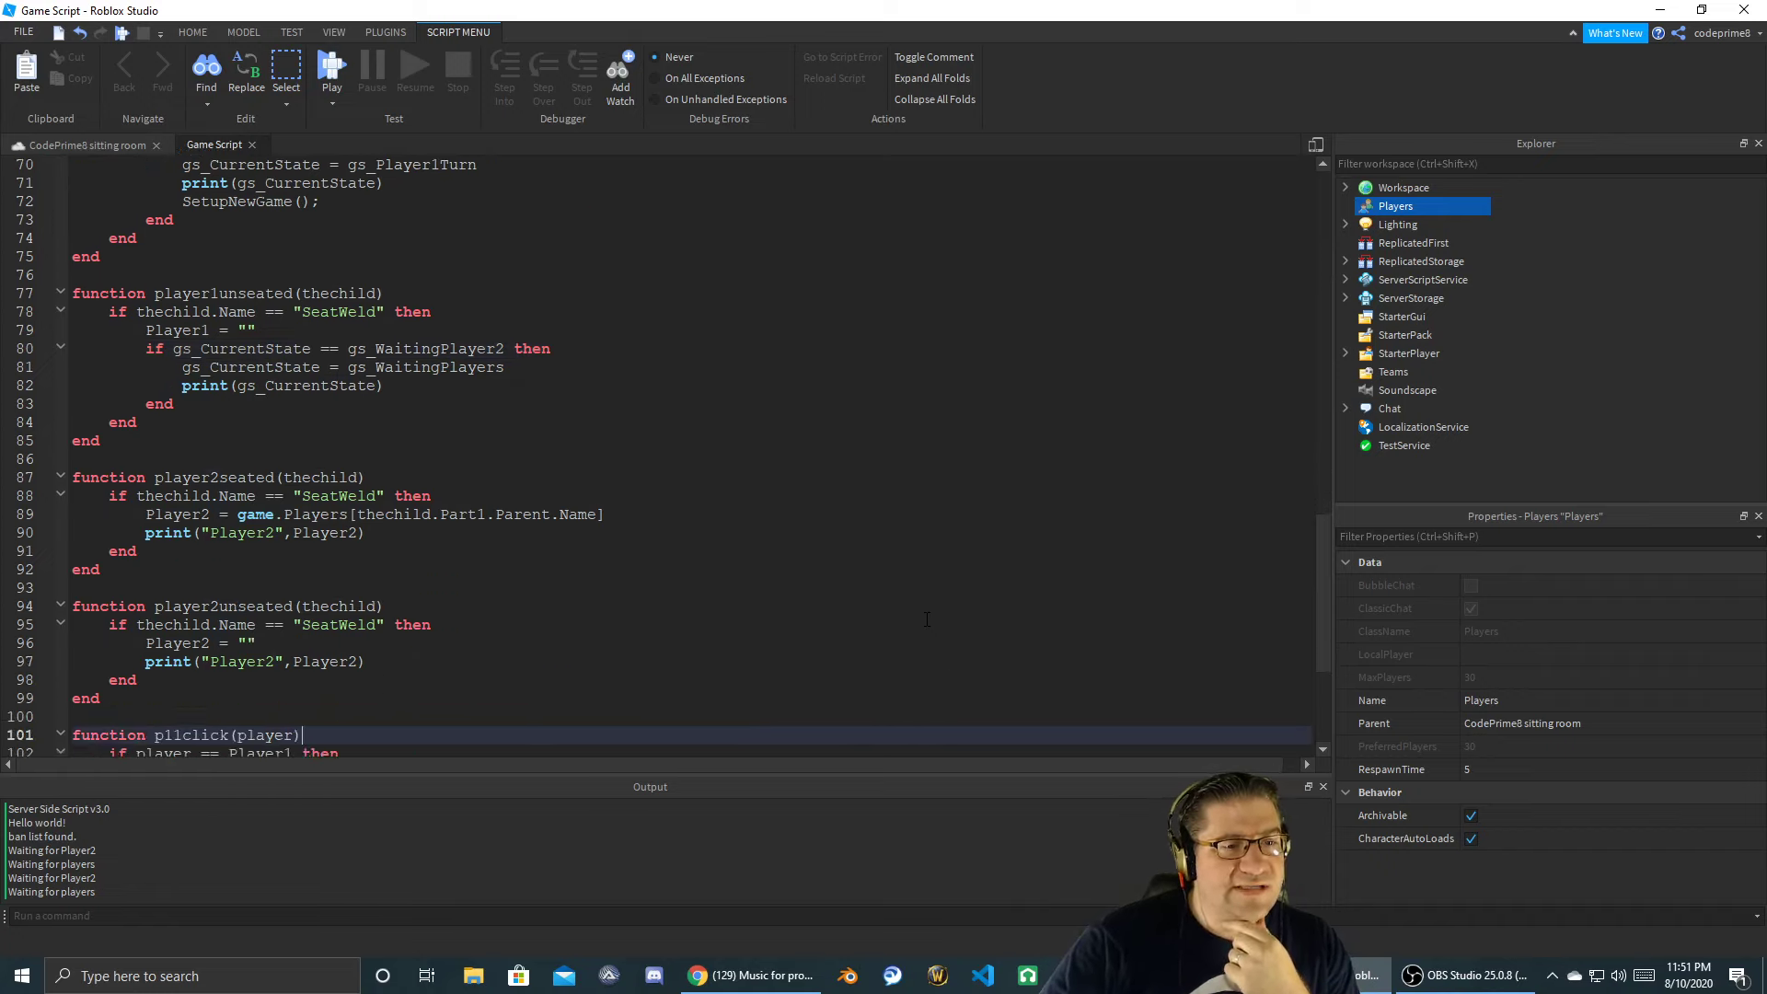
- Inspect player2seated's declaration and SeatWeld check, and compare the function with player1seated
left_click(241, 392)
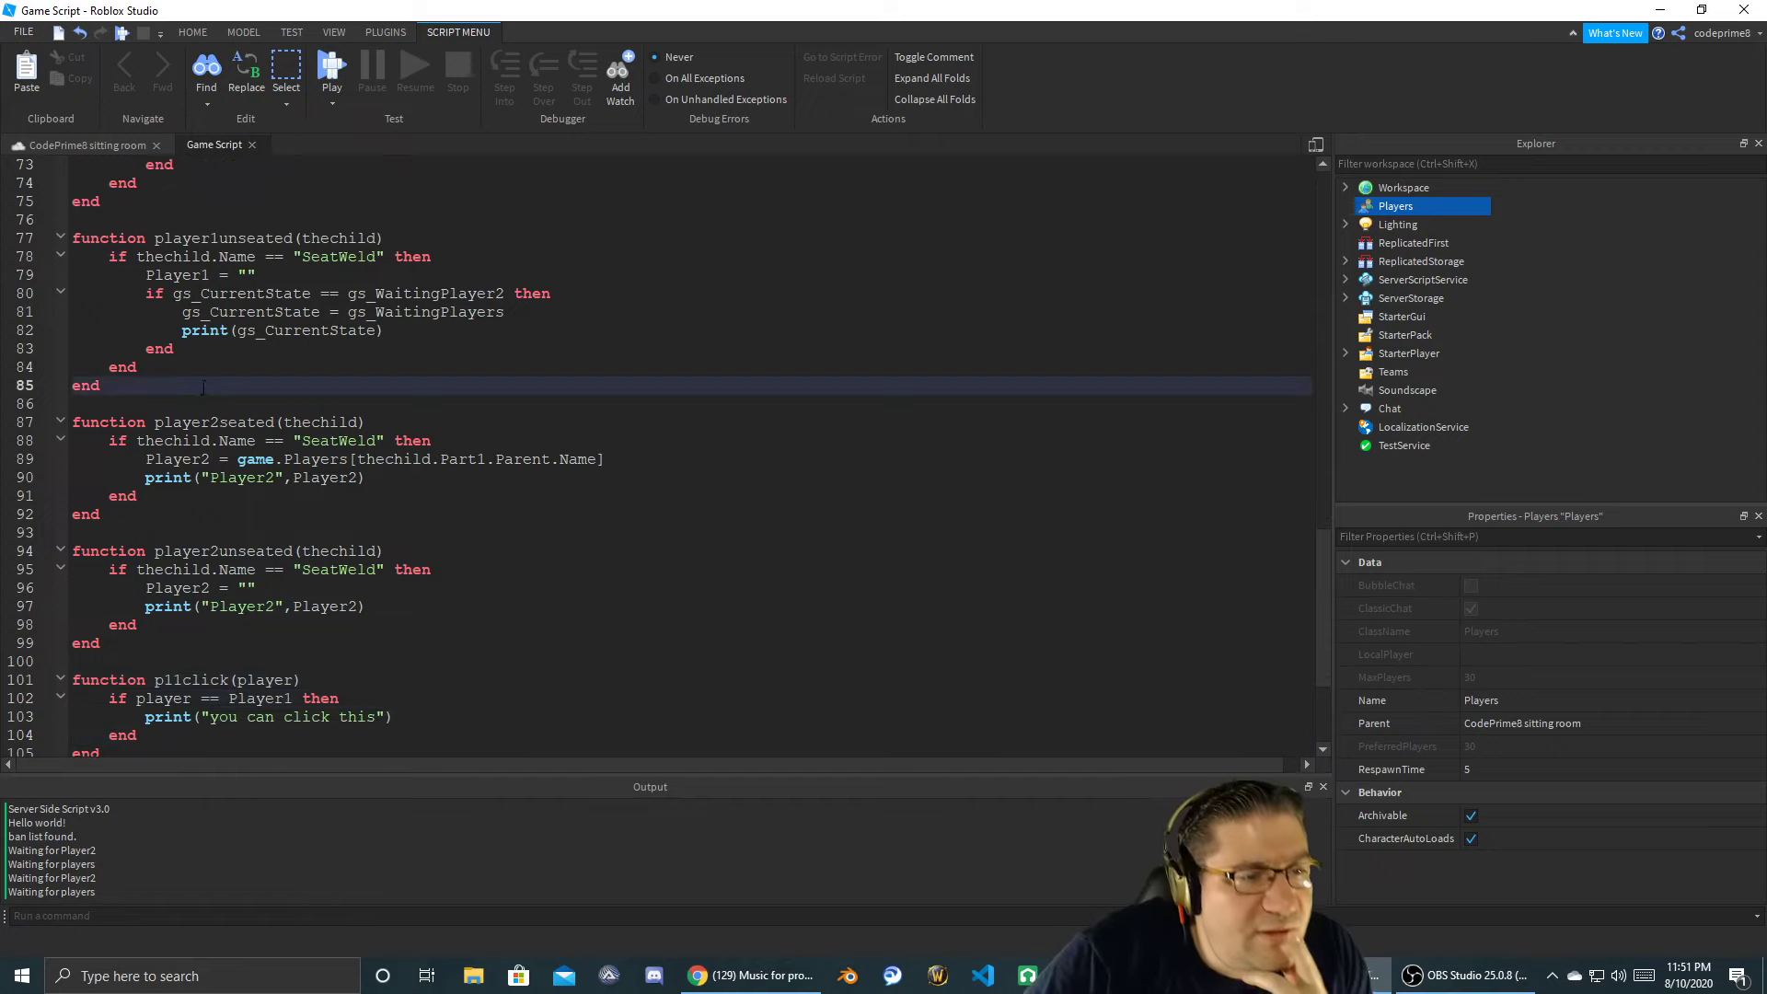
left_click_drag(234, 458, 222, 441)
left_click(218, 437)
left_click(568, 428)
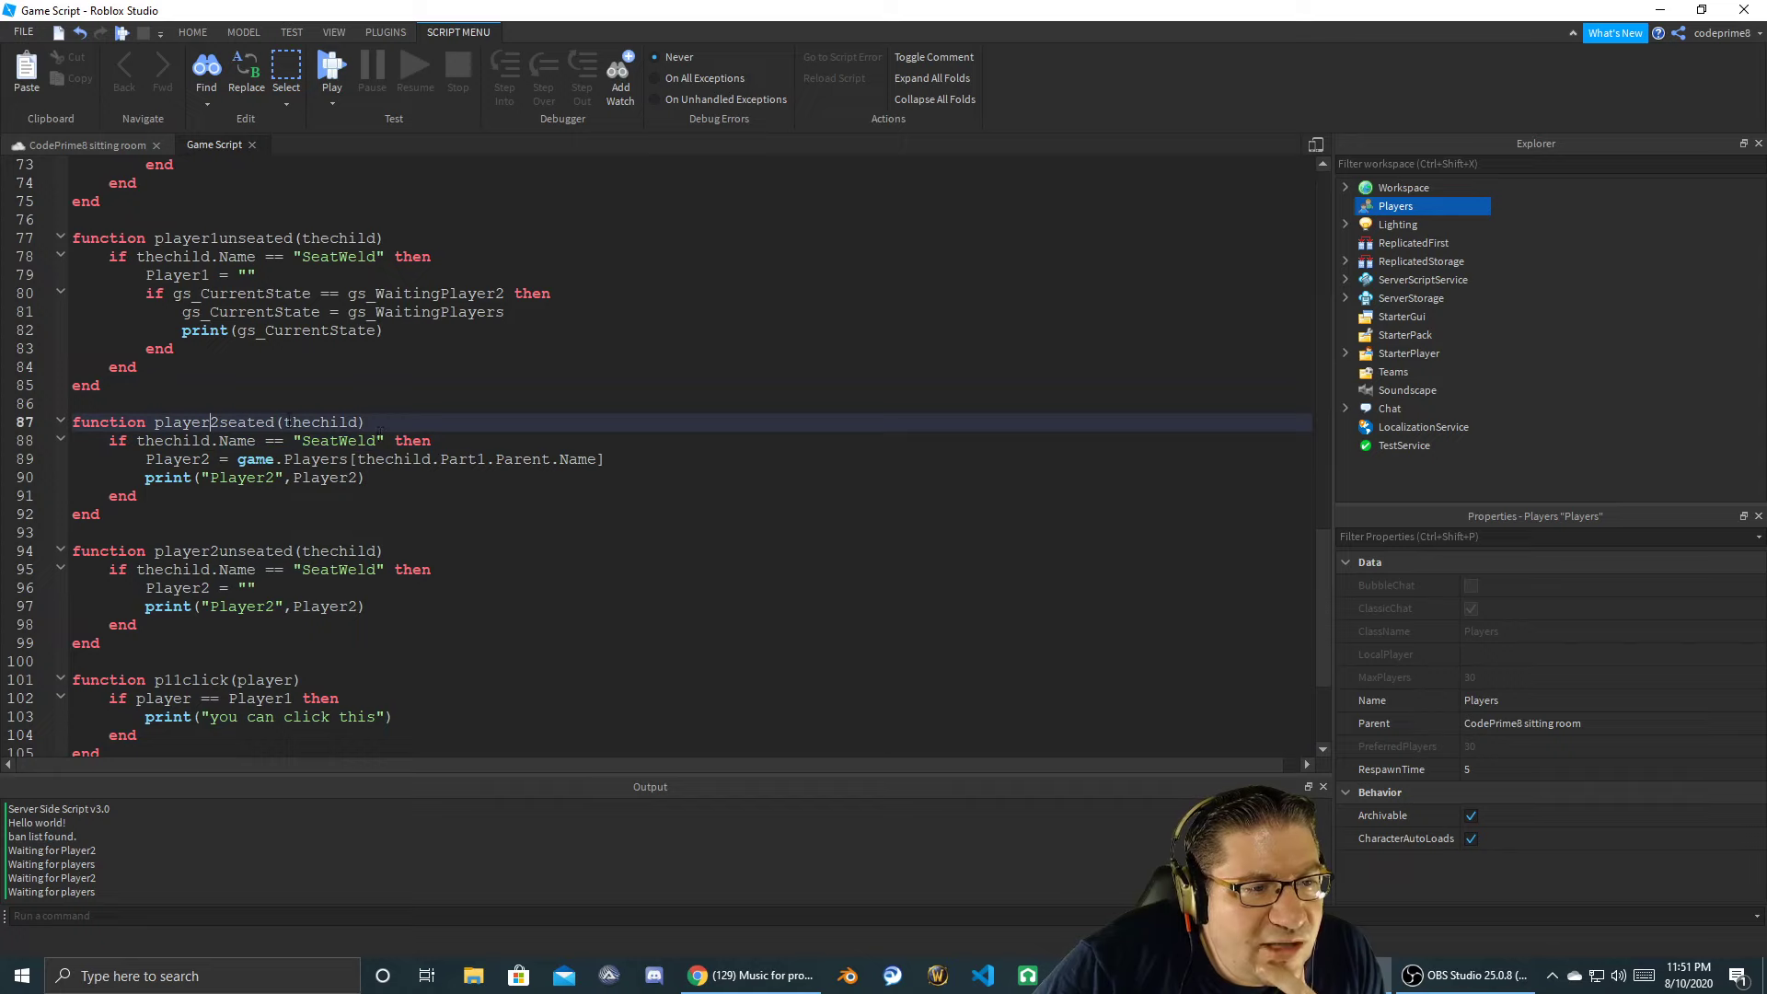
double_click(201, 420)
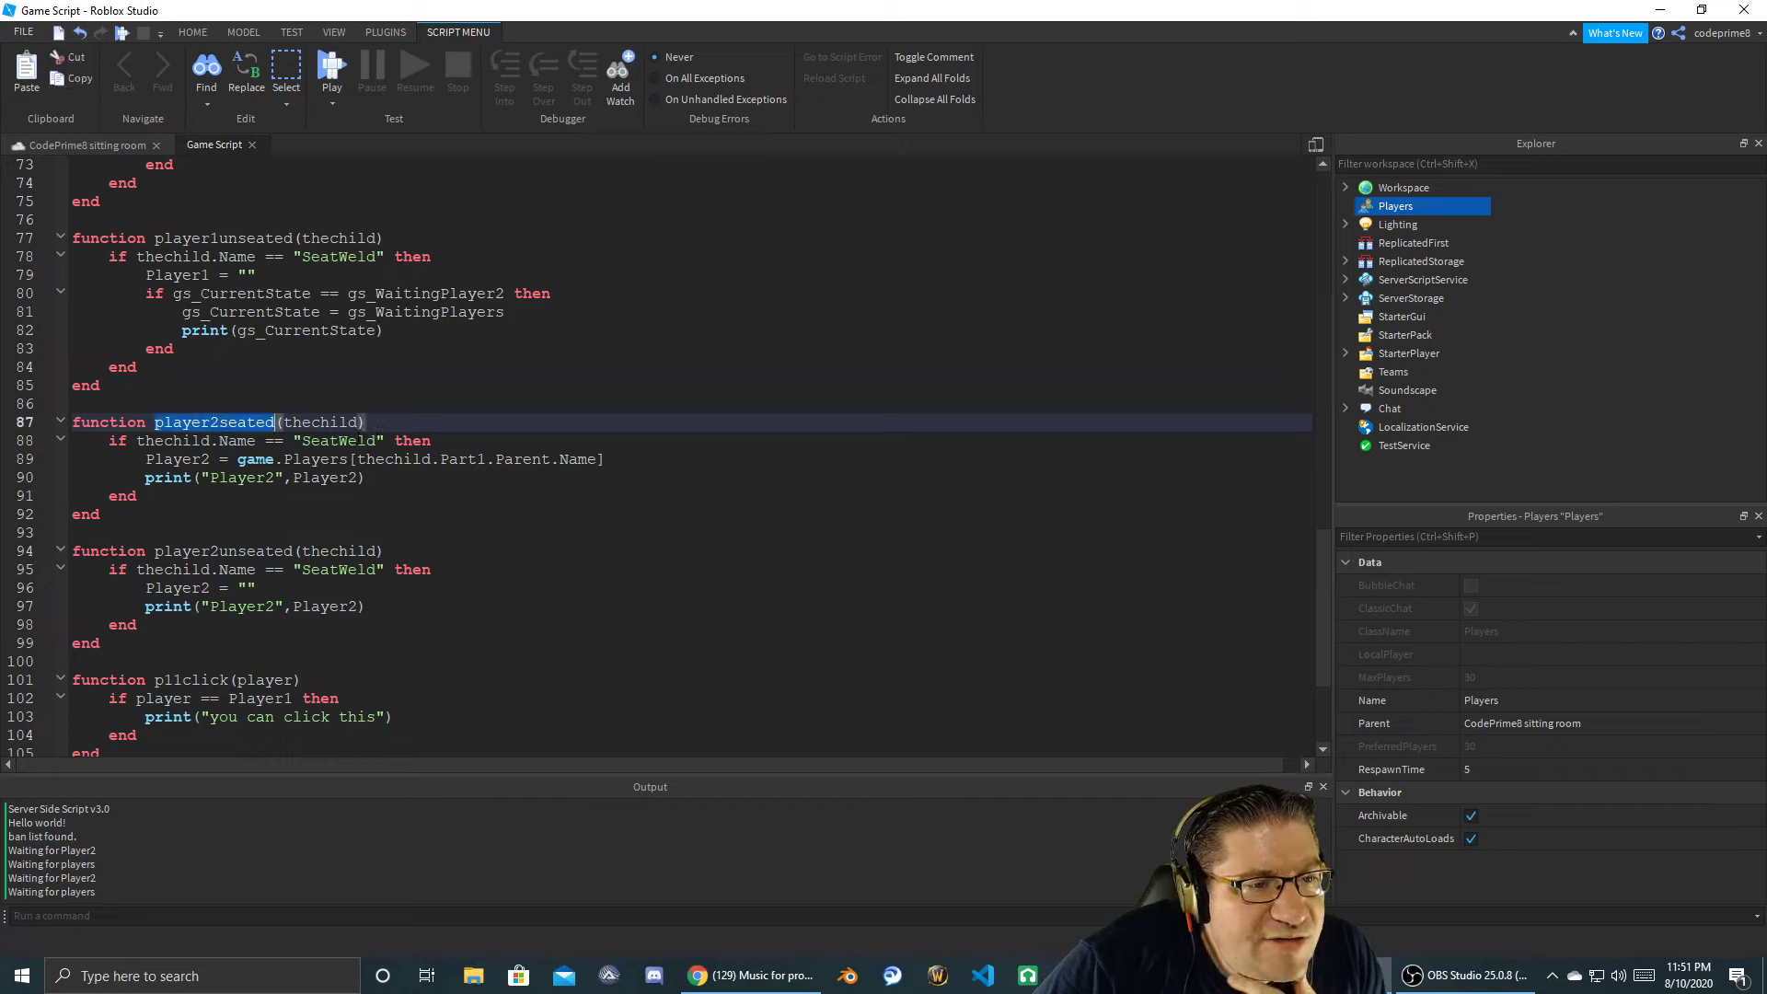
double_click(173, 440)
double_click(338, 441)
scroll(562, 526, "up", 1)
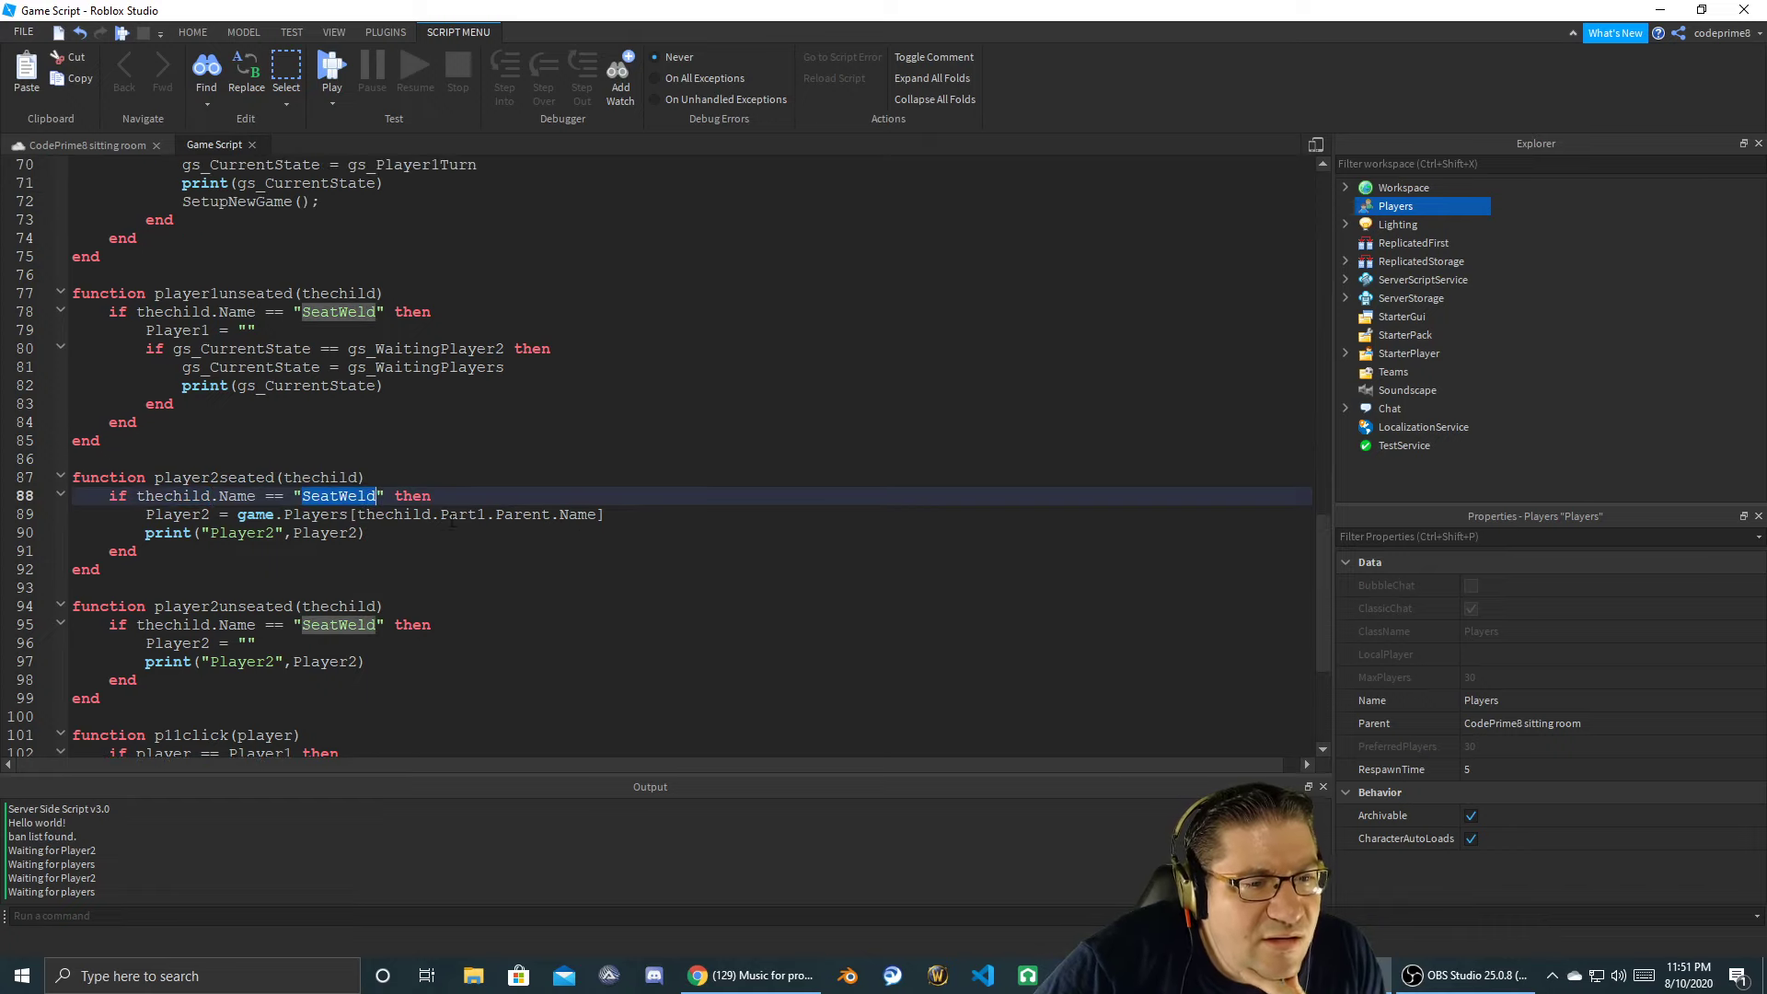
scroll(413, 532, "up", 4)
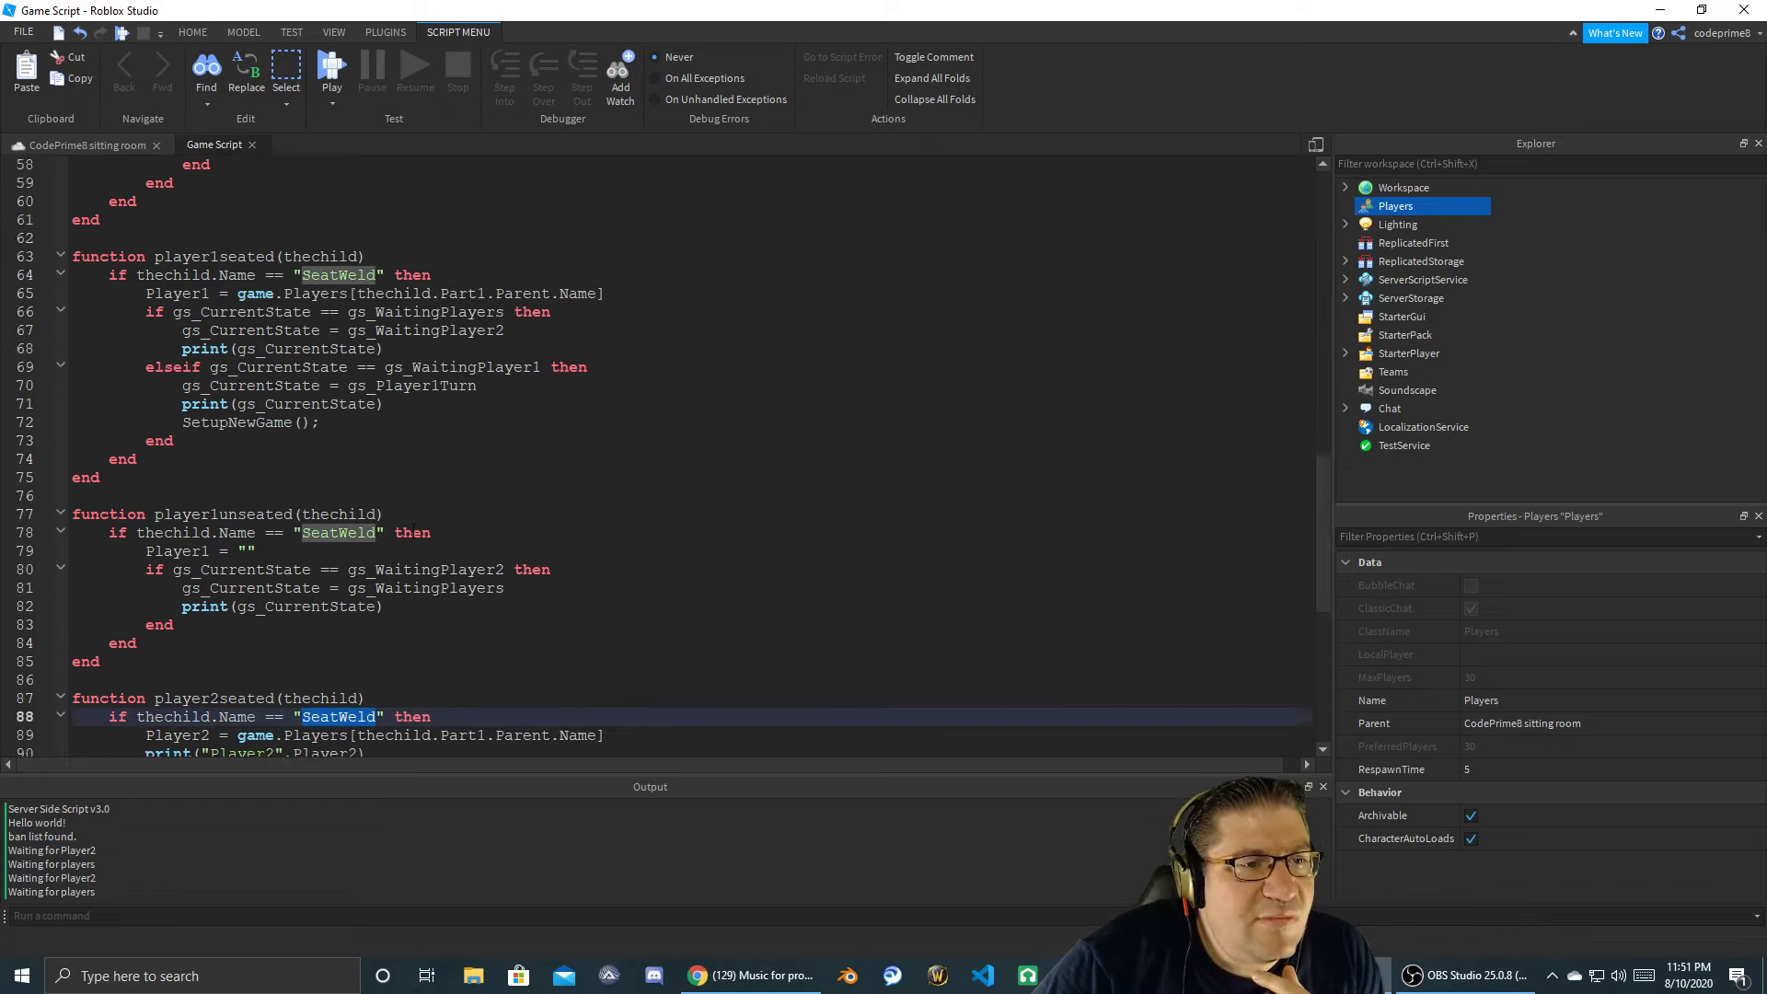
- Select player1seated's whole if/elseif game-state block, from the gs_WaitingPlayers check to its closing end, for reuse in player2seated
left_click(466, 444)
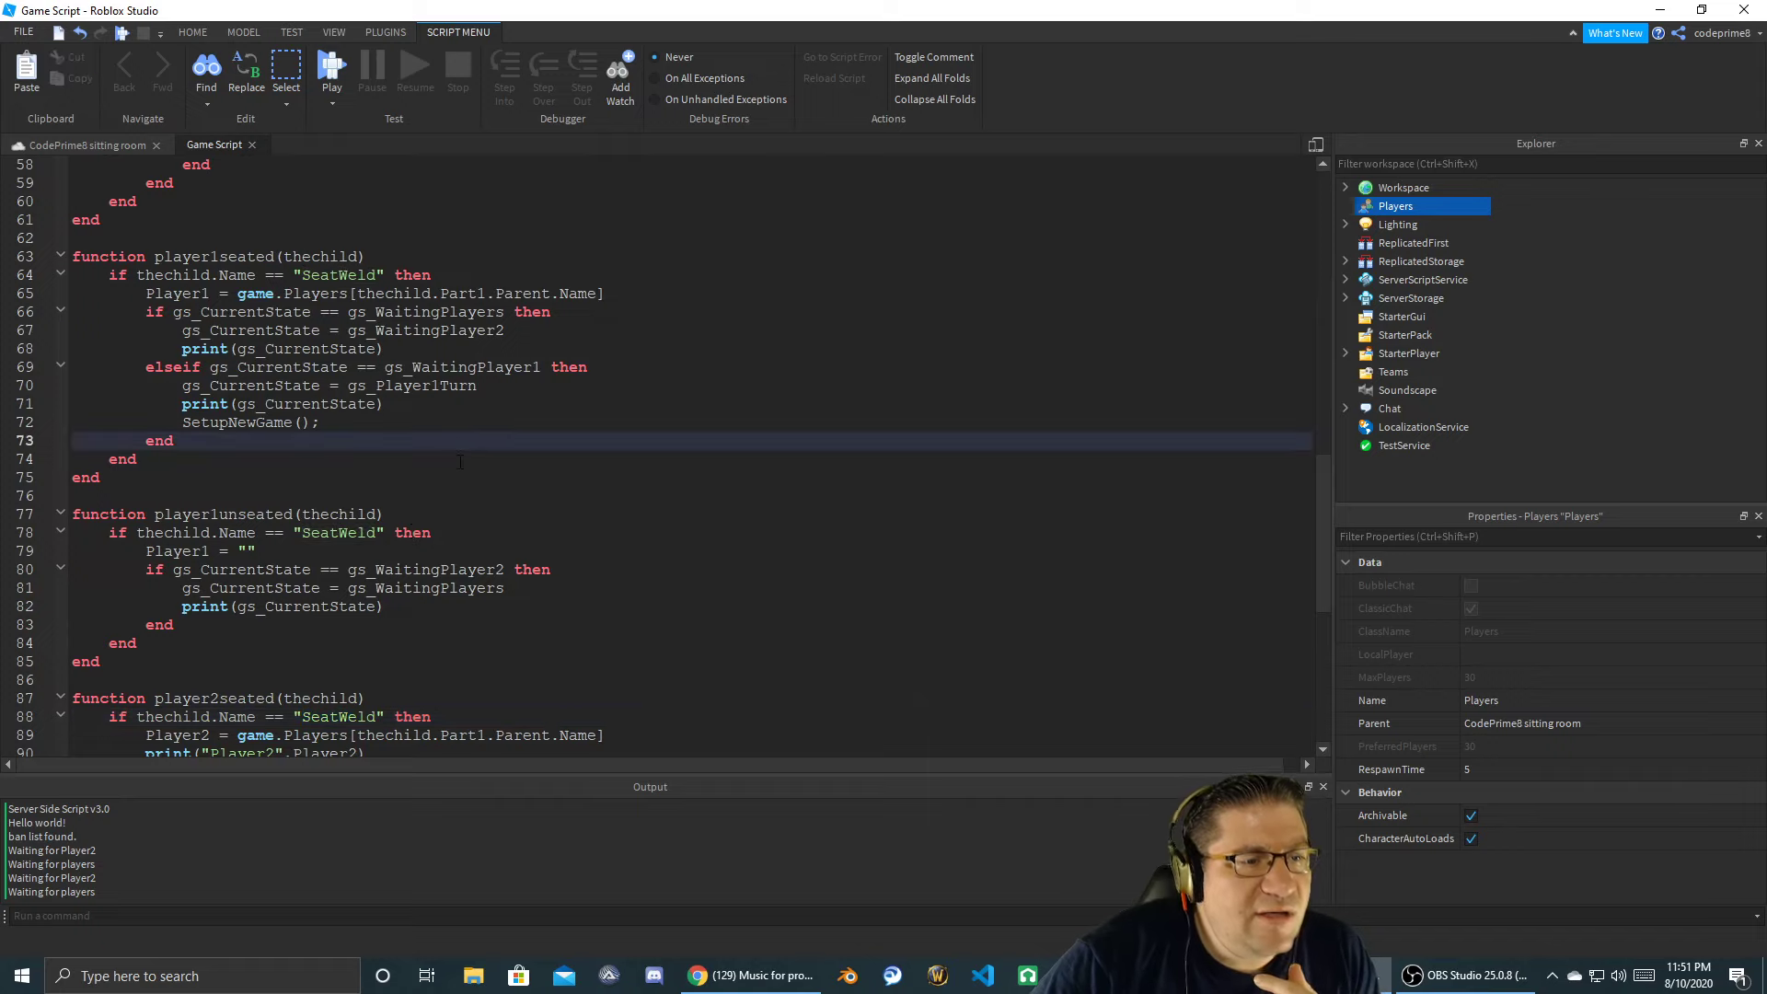
key("Up")
key("Down")
key("shift+Up")
key("shift+Up")
key("shift+Up")
key("shift+Up")
key("shift+Up")
key("shift+Up")
key("shift+Up")
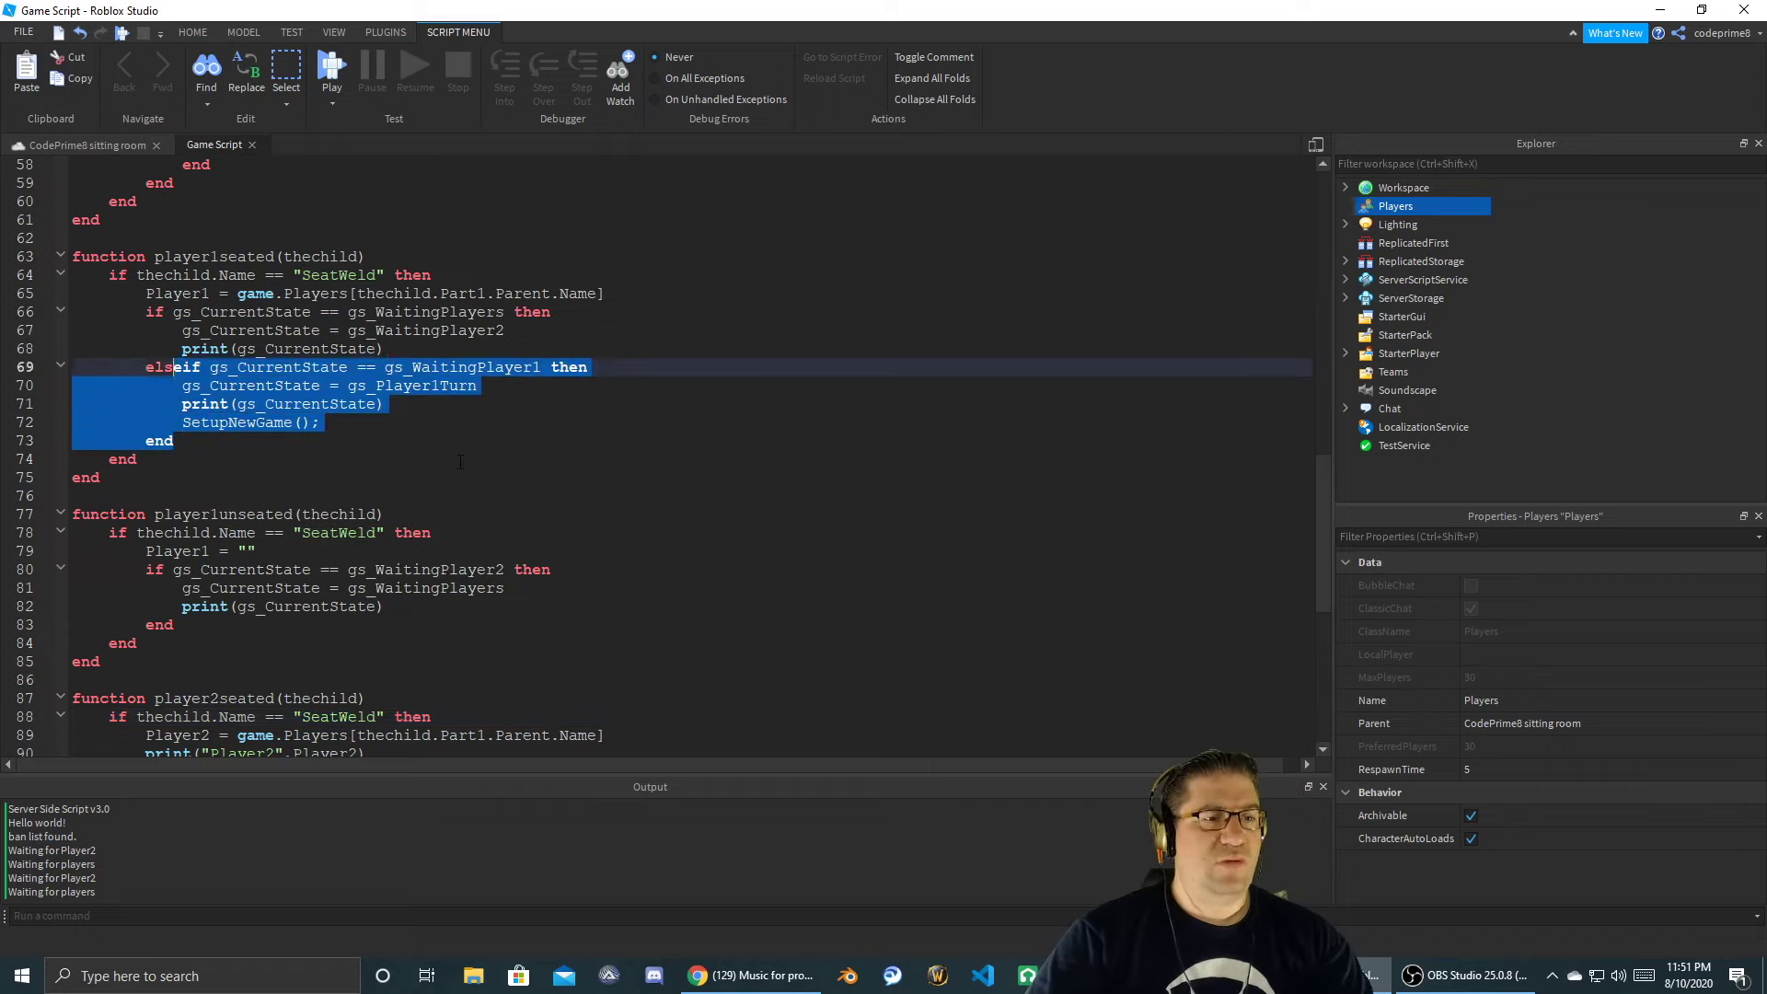
key("shift+Home")
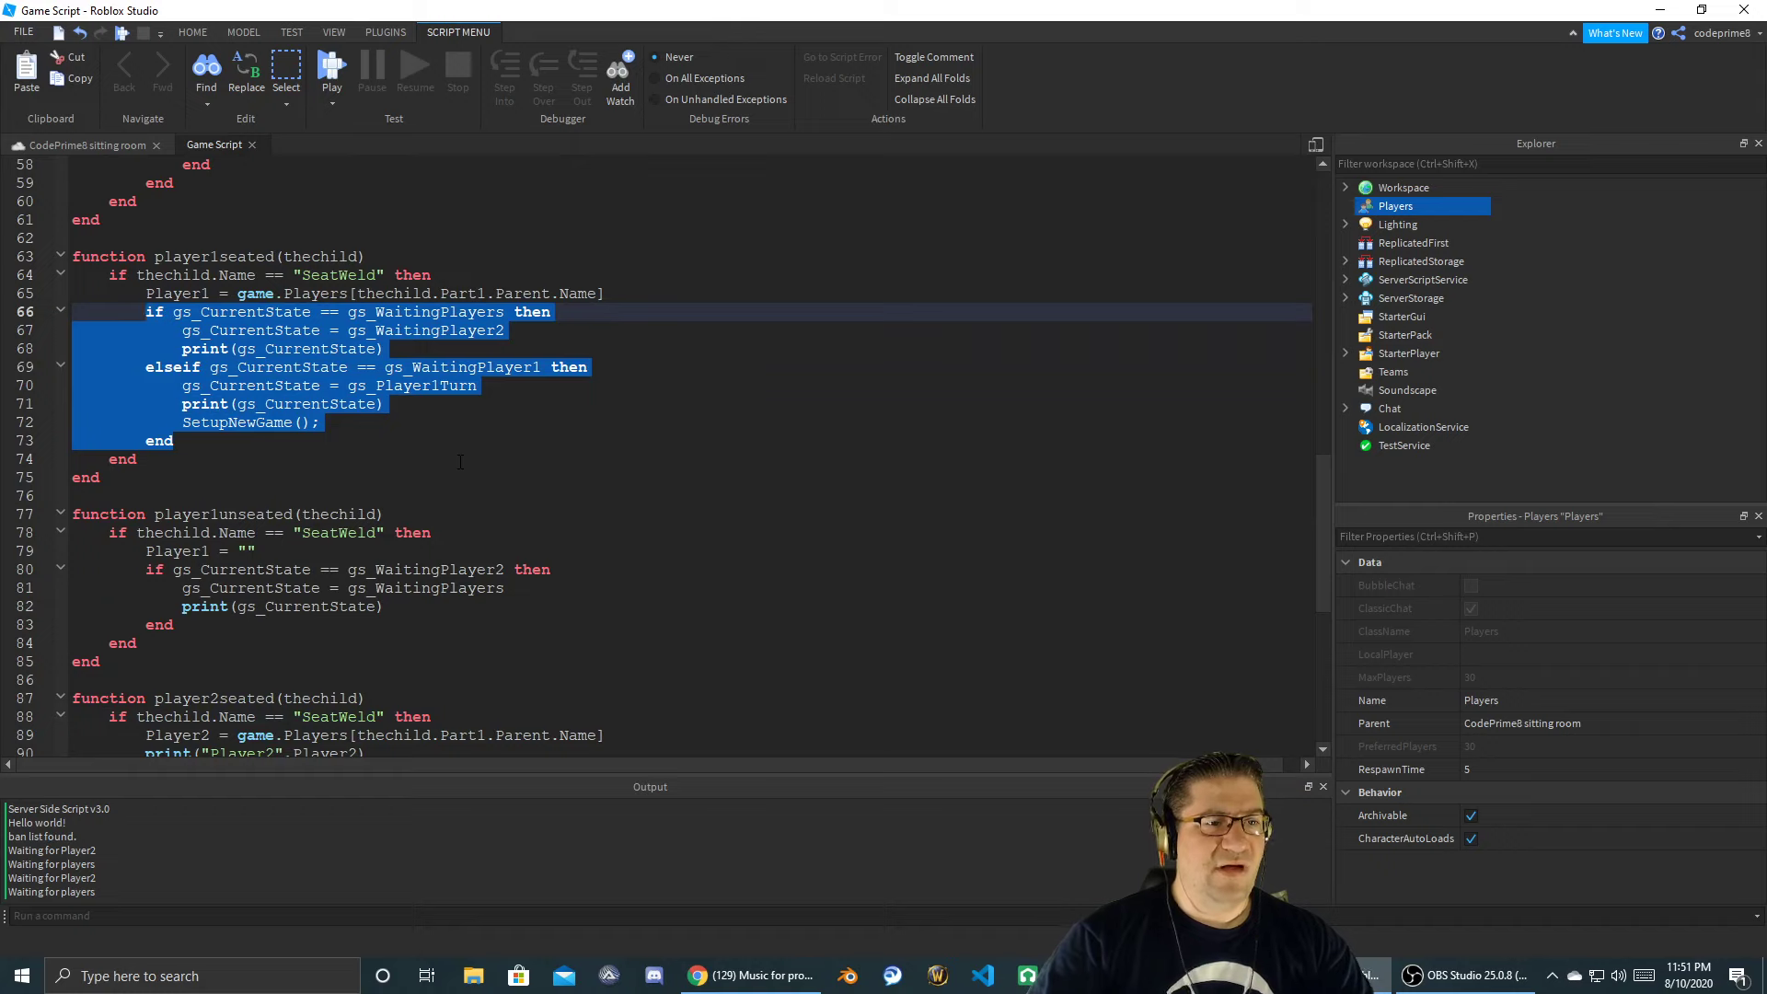
scroll(477, 434, "down", 2)
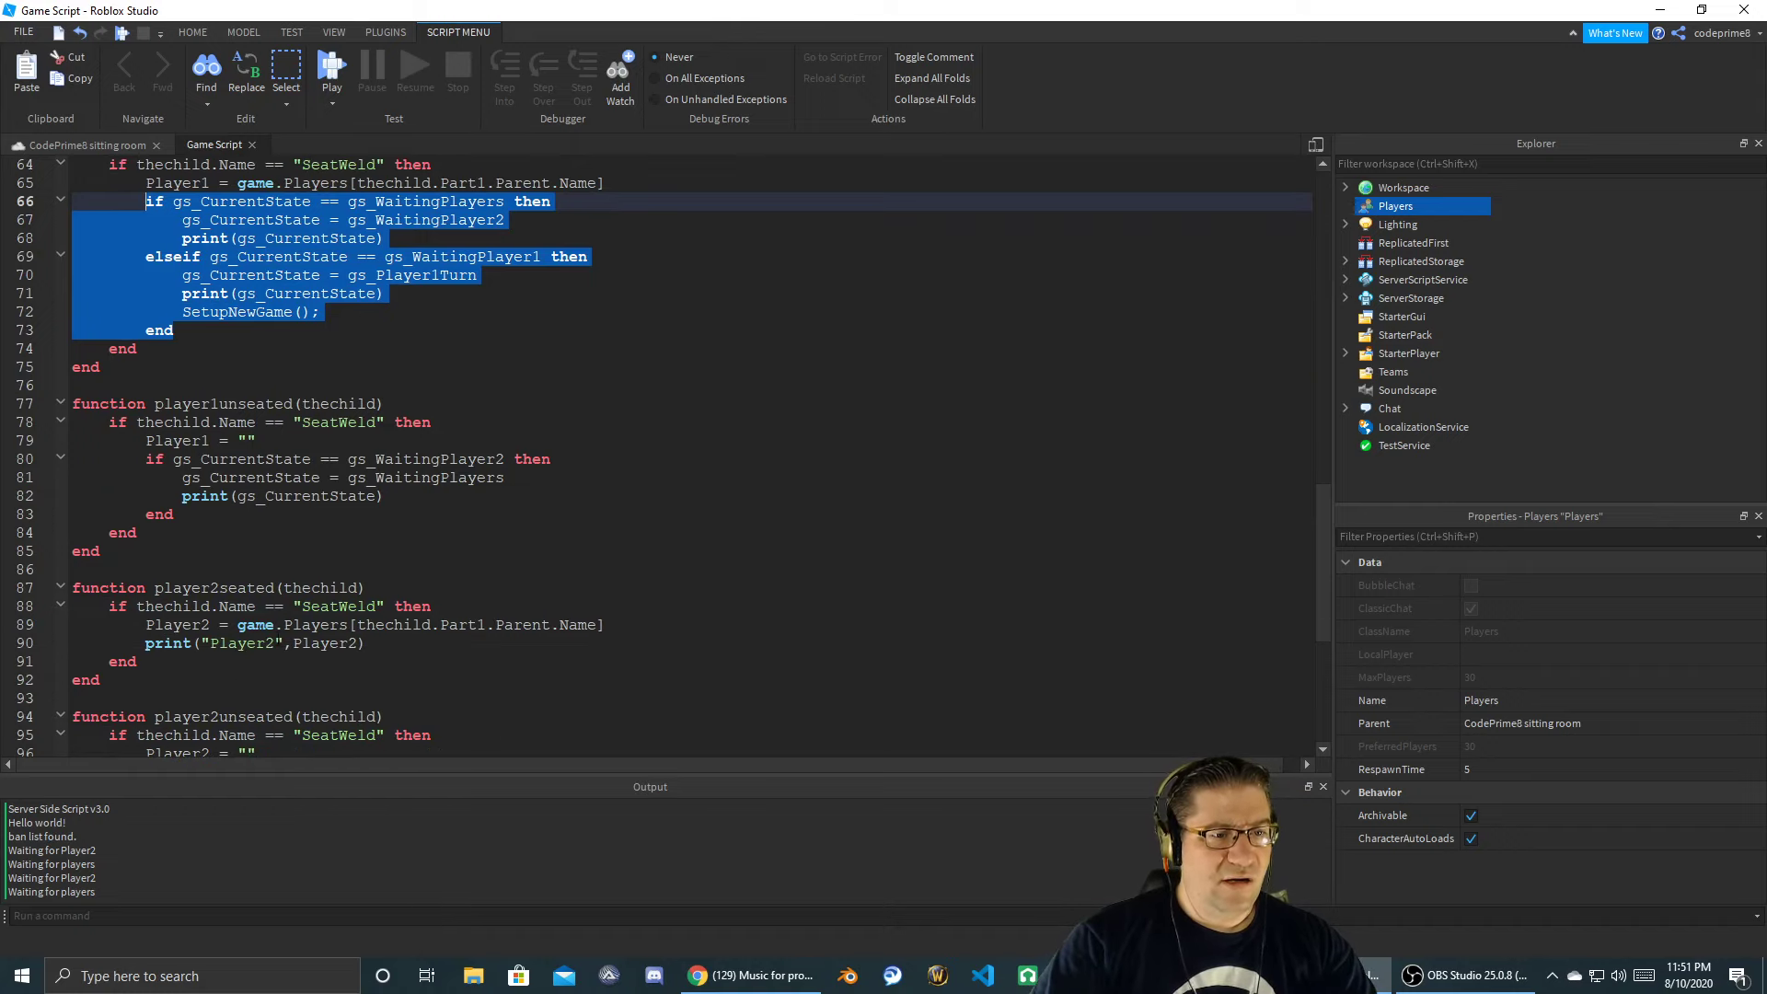